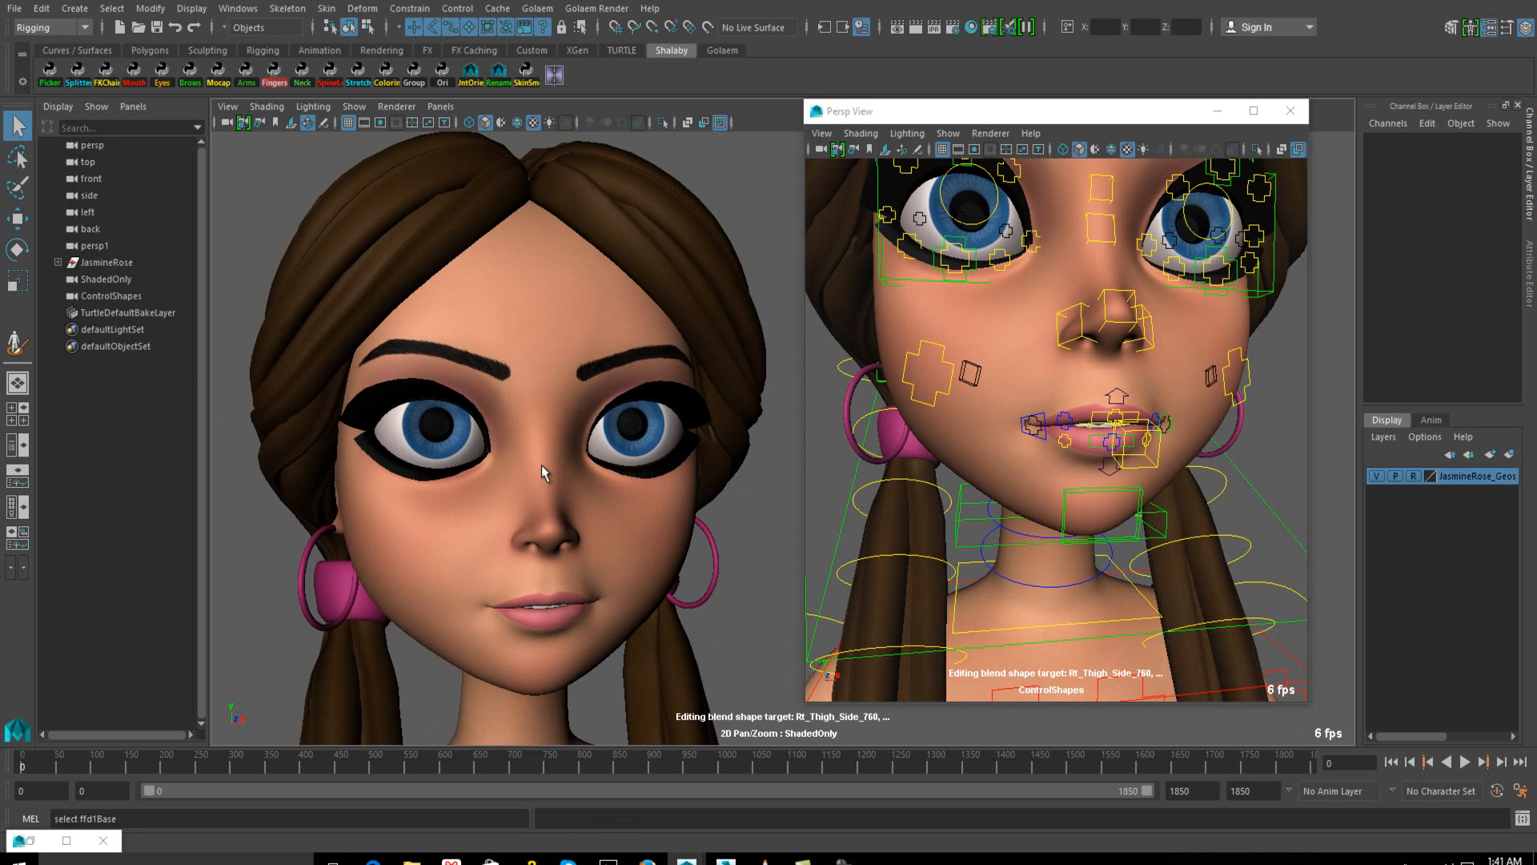
Select both mouth corner master controls and move them inward to about Translate X 1.08 and Translate Y 0.1
middle_click_drag(536, 440, 536, 448)
left_click_drag(539, 458, 562, 466, "alt")
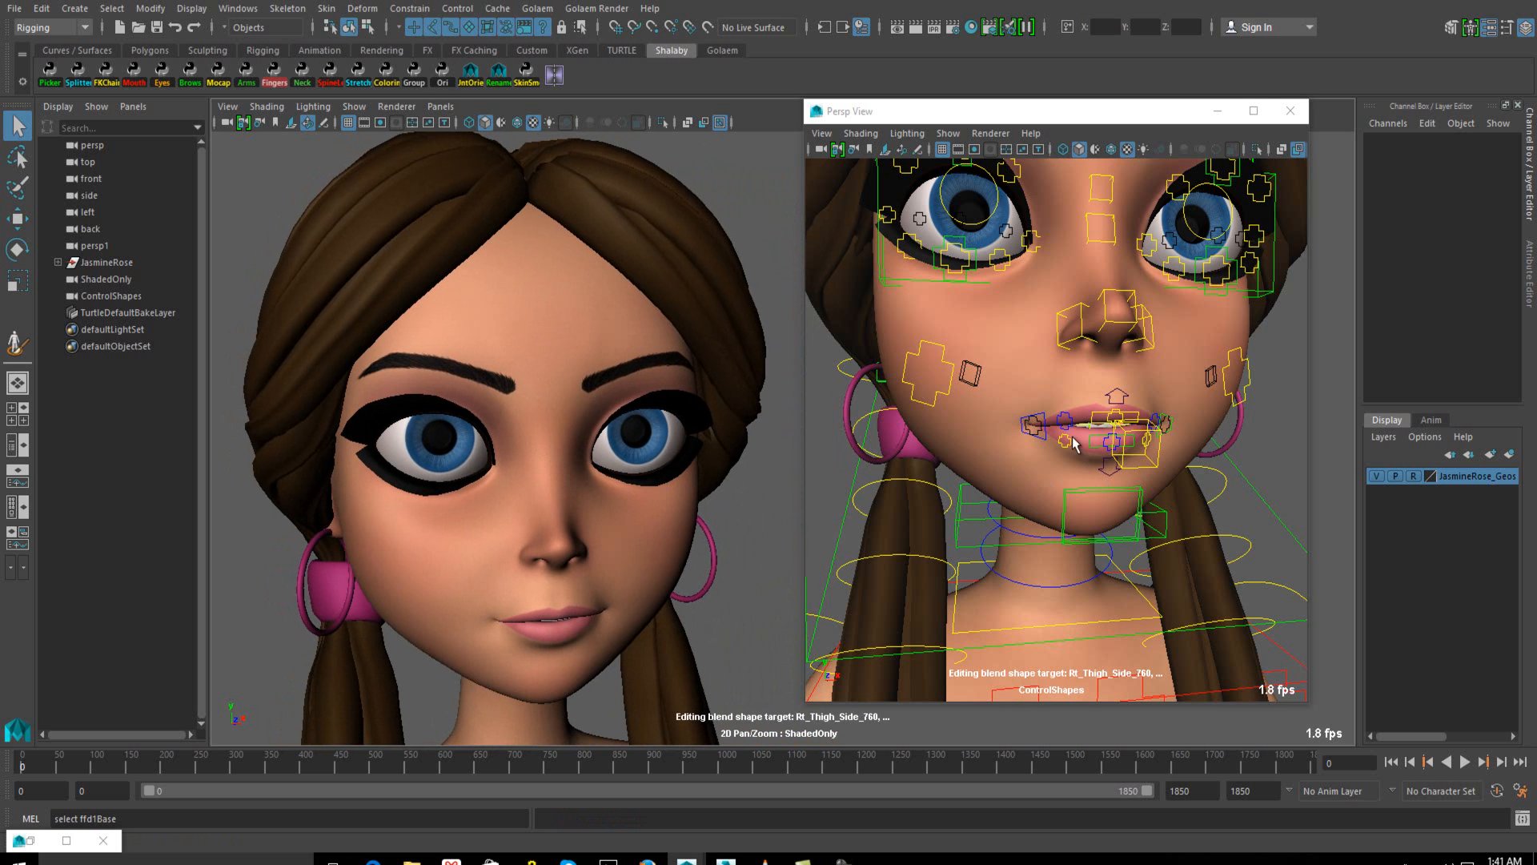
scroll(1086, 461, "up", 4)
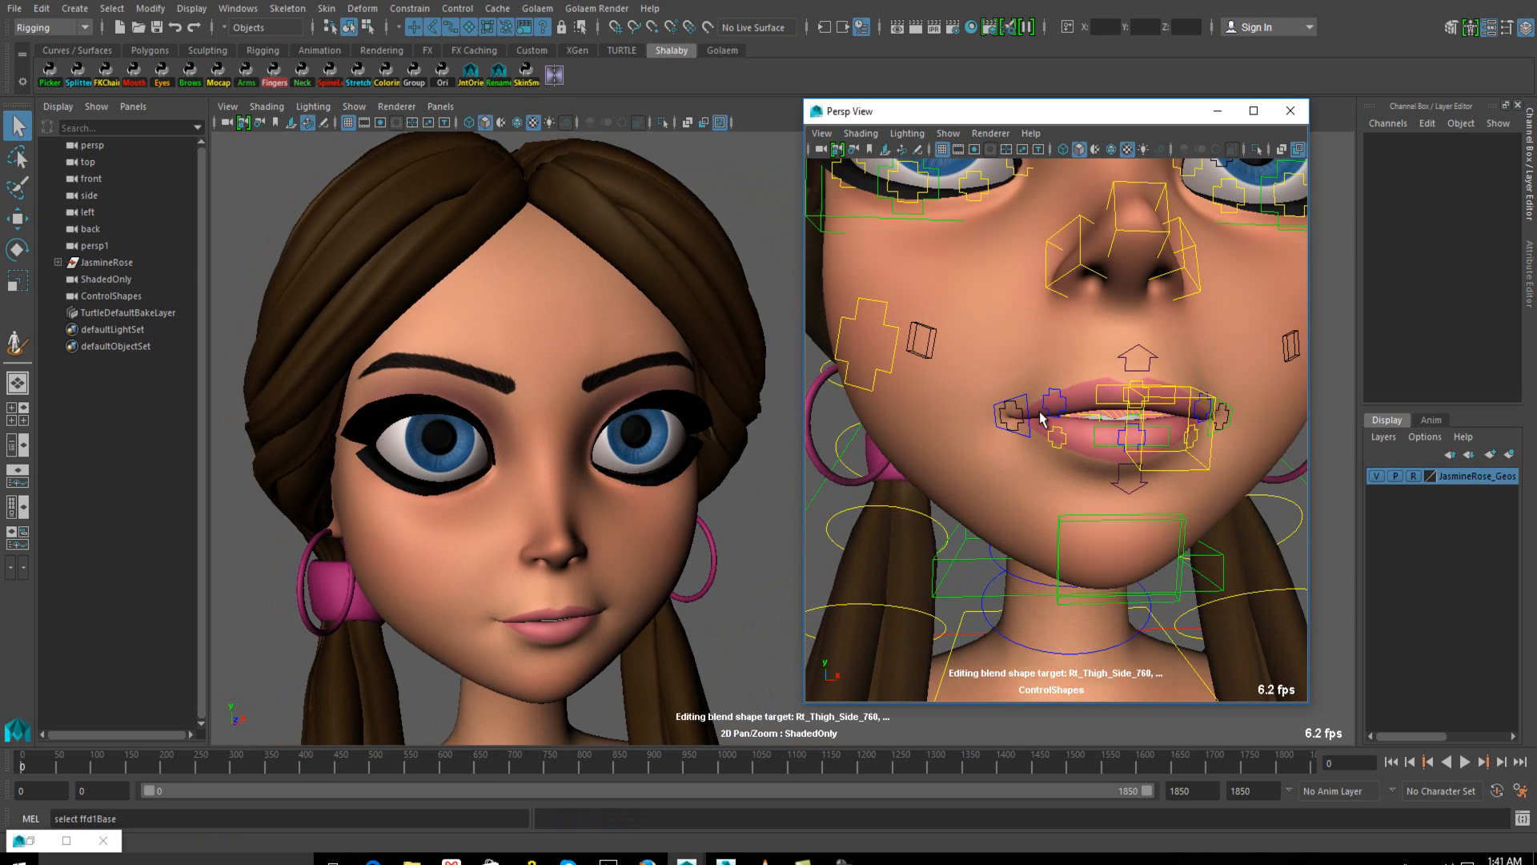
middle_click_drag(1041, 418, 1007, 445, "alt")
left_click(997, 433)
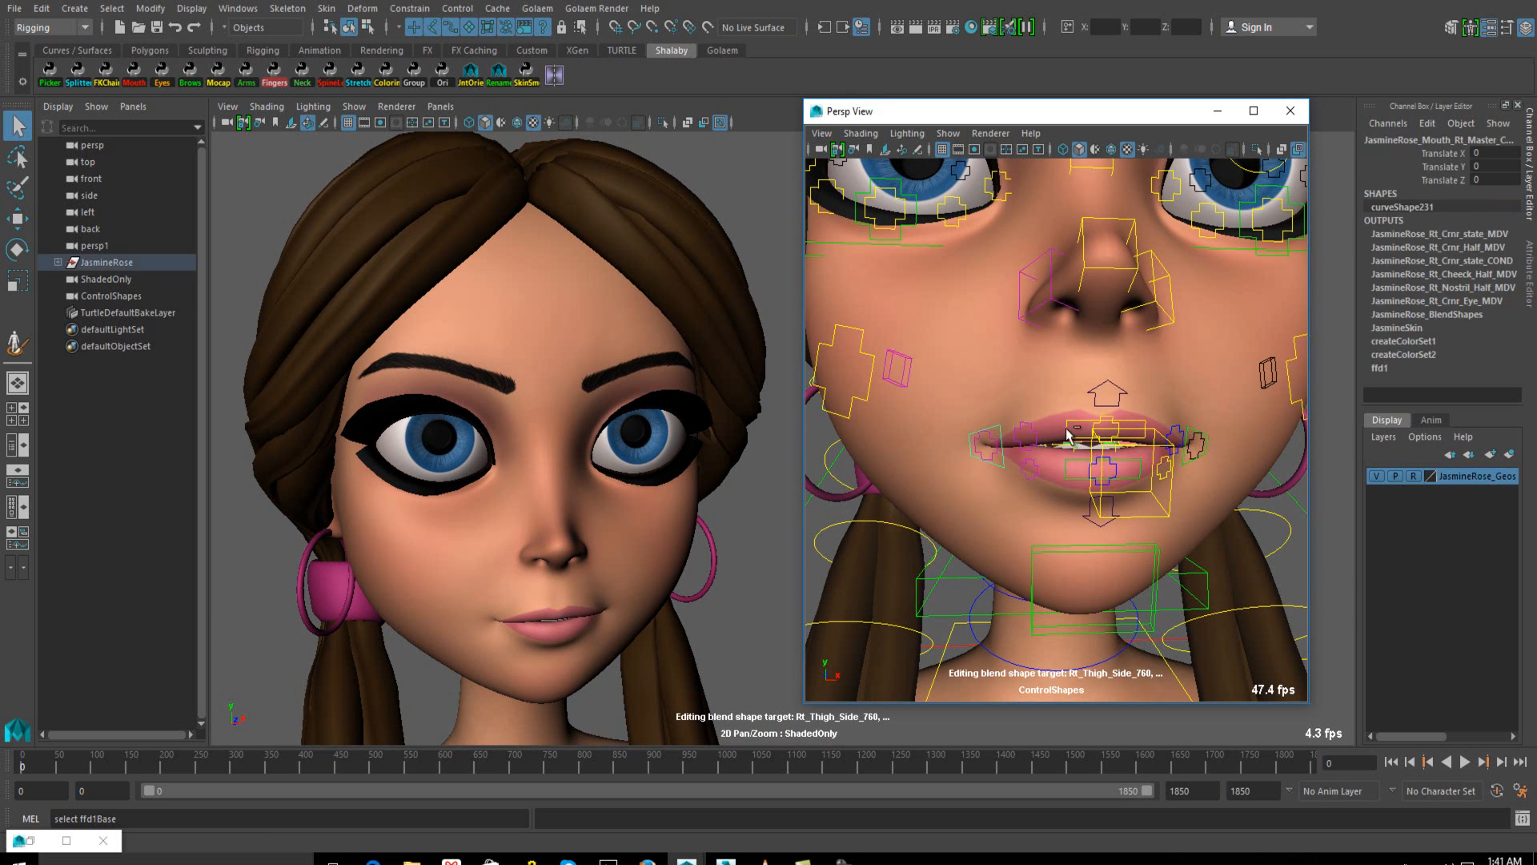
left_click(1192, 440)
left_click_drag(1193, 440, 1126, 473, "alt")
key("w")
mouse_move(1109, 396)
left_mouse_down()
mouse_move(1153, 371)
mouse_move(1158, 346)
mouse_move(1240, 350)
mouse_move(1196, 386)
mouse_move(1052, 390)
mouse_move(1104, 385)
left_mouse_up()
Try moving the character's right cheek control up and outward
scroll(640, 594, "up", 3)
mouse_move(971, 491)
left_mouse_down("alt")
mouse_move(956, 457)
mouse_move(978, 492)
left_mouse_up("alt")
left_click(908, 376)
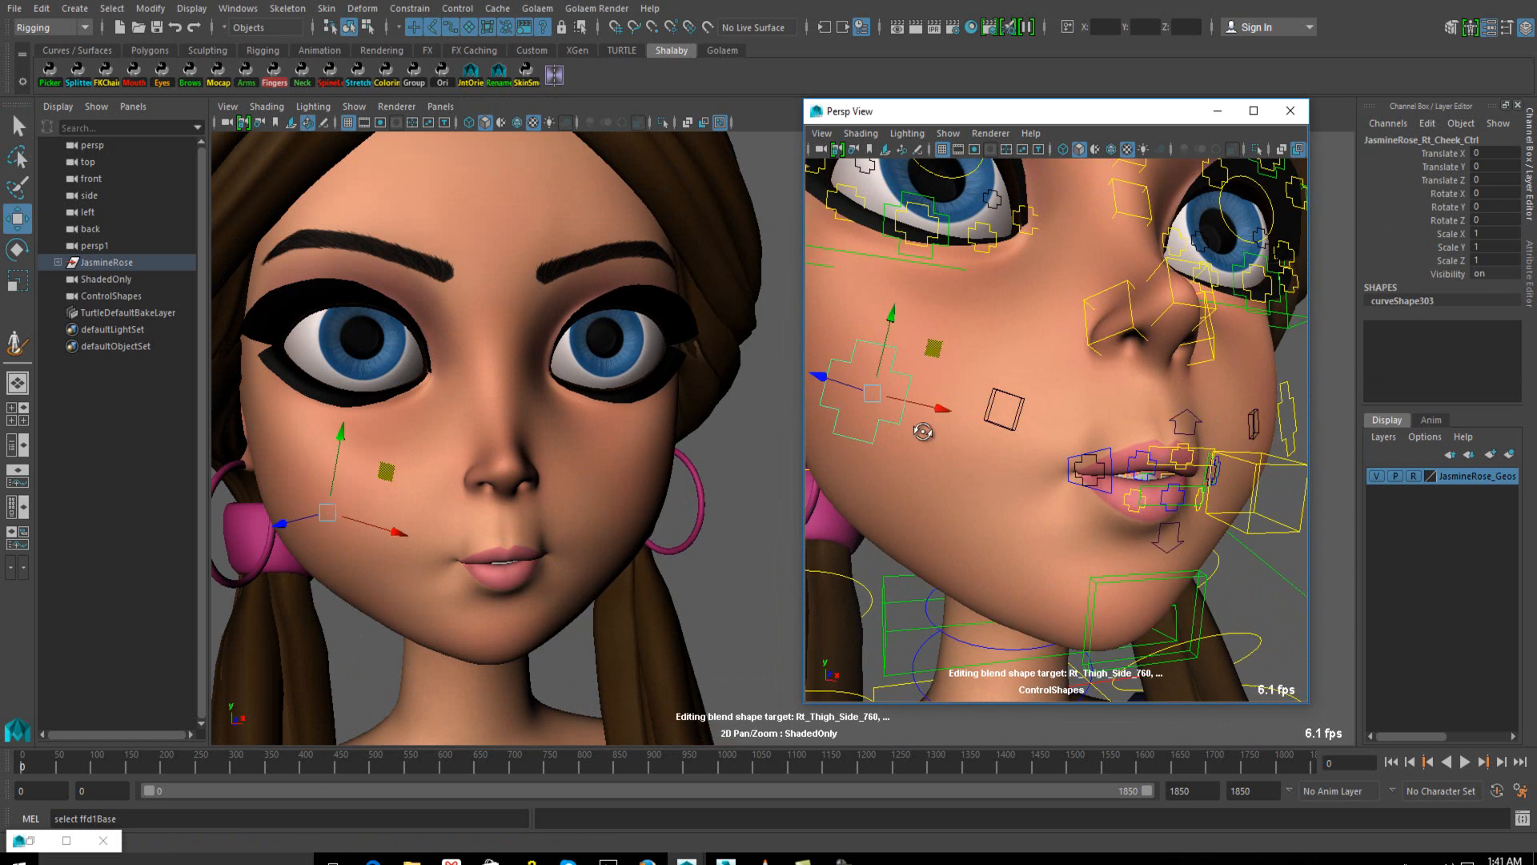
left_click_drag(908, 377, 927, 353, "alt")
middle_click_drag(924, 366, 904, 347)
Pull both mouth corner master controls outward and up into a smile, at about Translate X -1 and Translate Y 1.49
left_click(1095, 483)
left_click_drag(1095, 484, 1151, 400, "alt")
left_click(1173, 471)
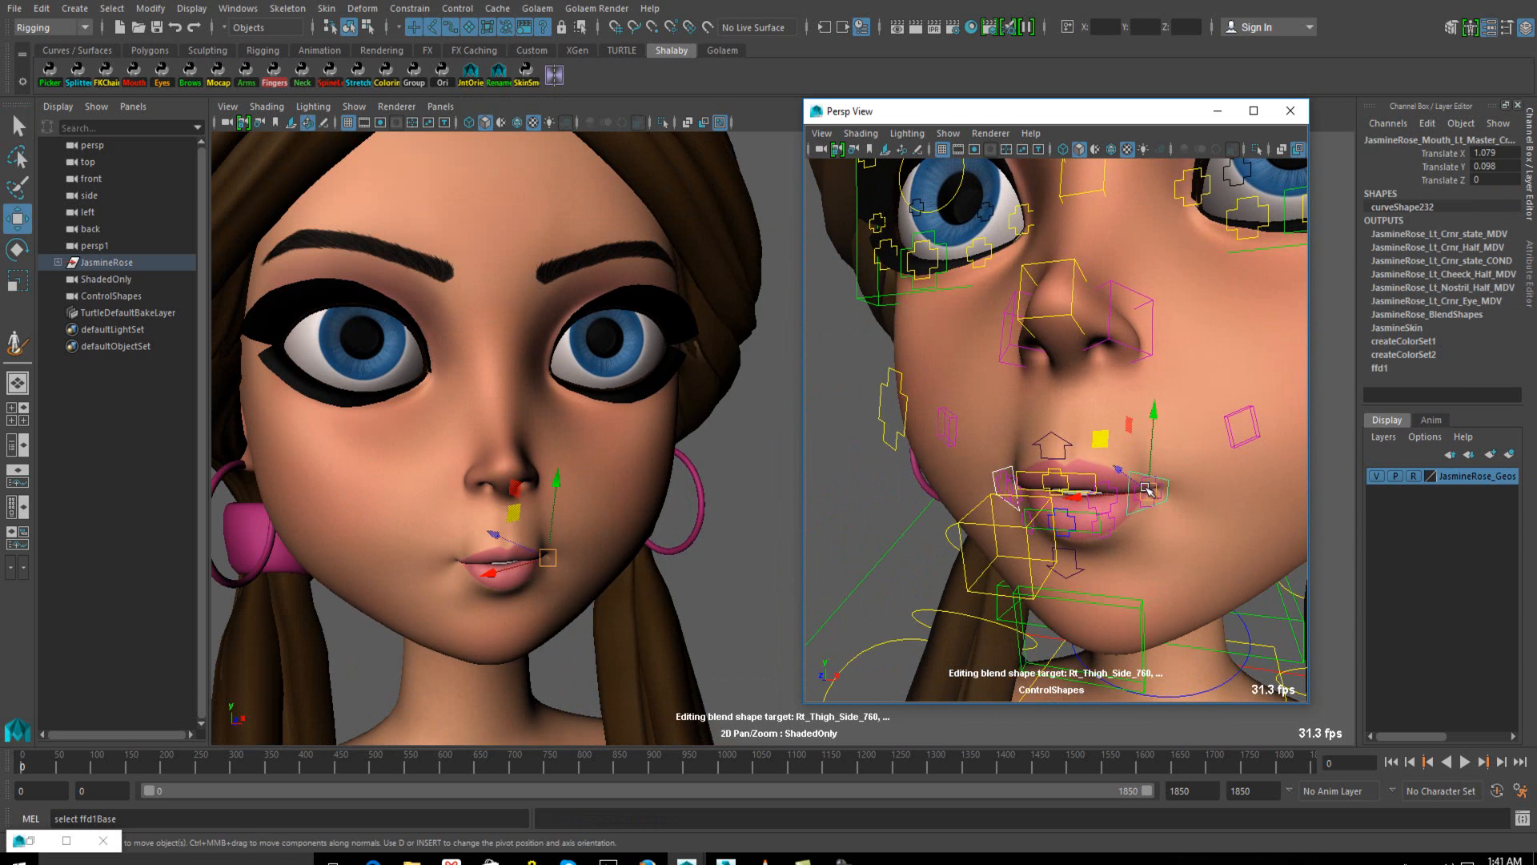
middle_click_drag(1151, 400, 1221, 346)
Try moving and scaling the right cheek control on the smiling face, undoing each change
left_click_drag(1222, 346, 951, 439, "alt")
left_click(865, 424)
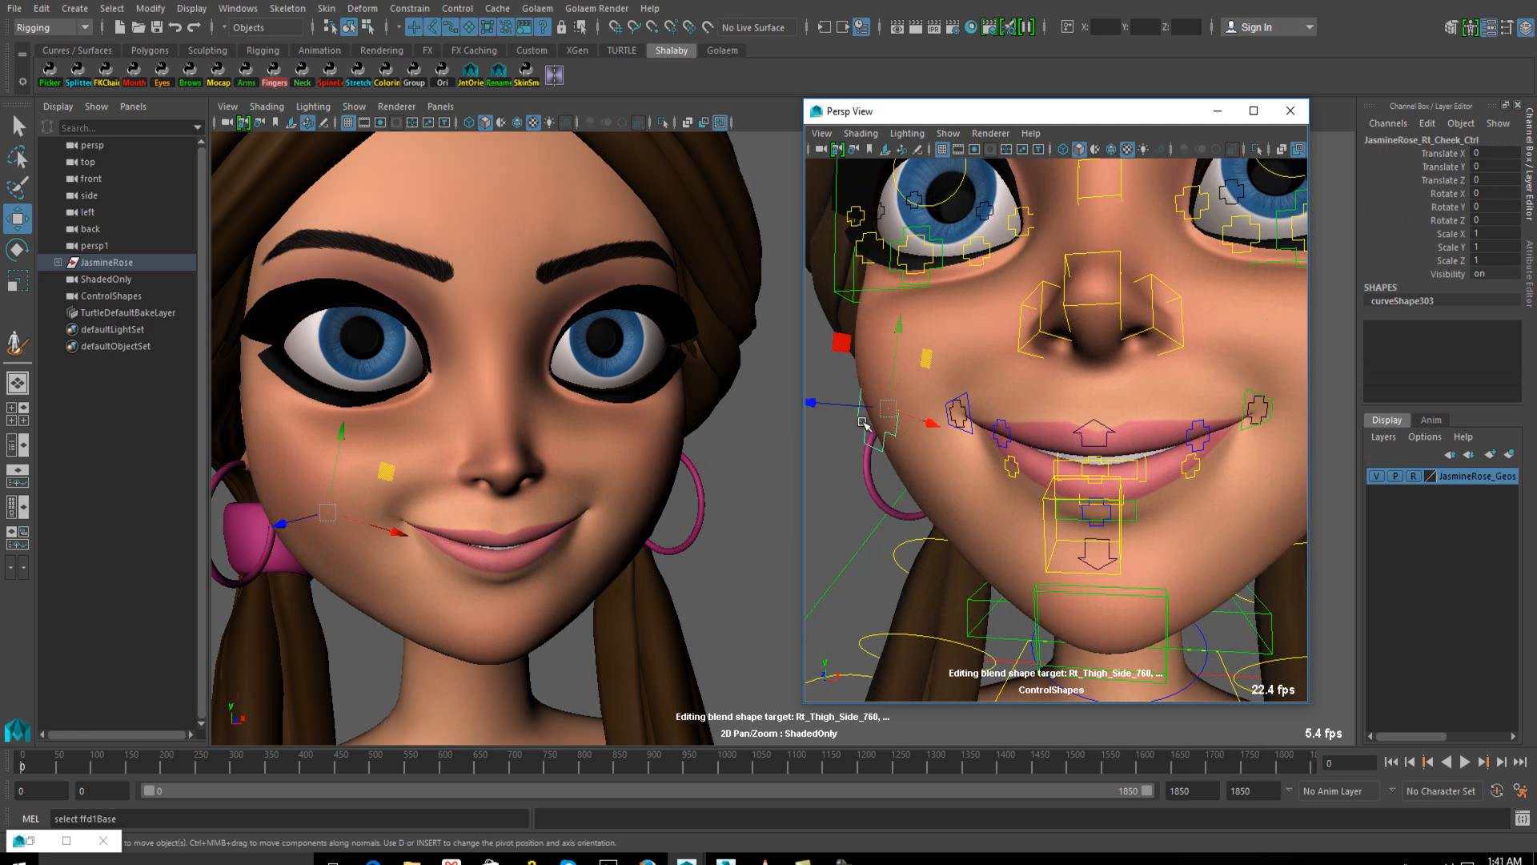
middle_click_drag(920, 364, 911, 353)
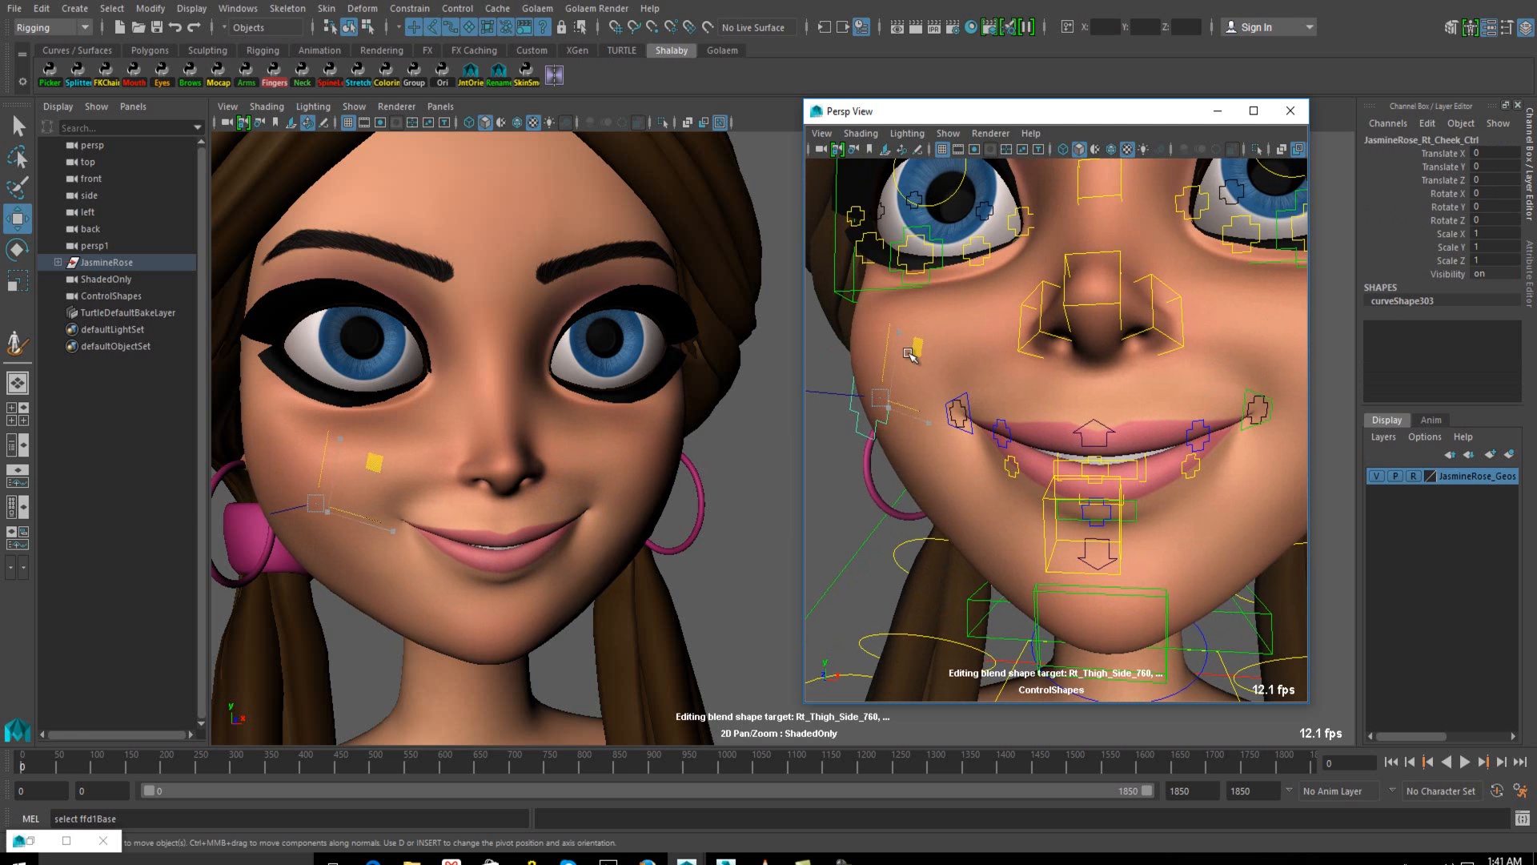
key("ctrl+z")
key("r")
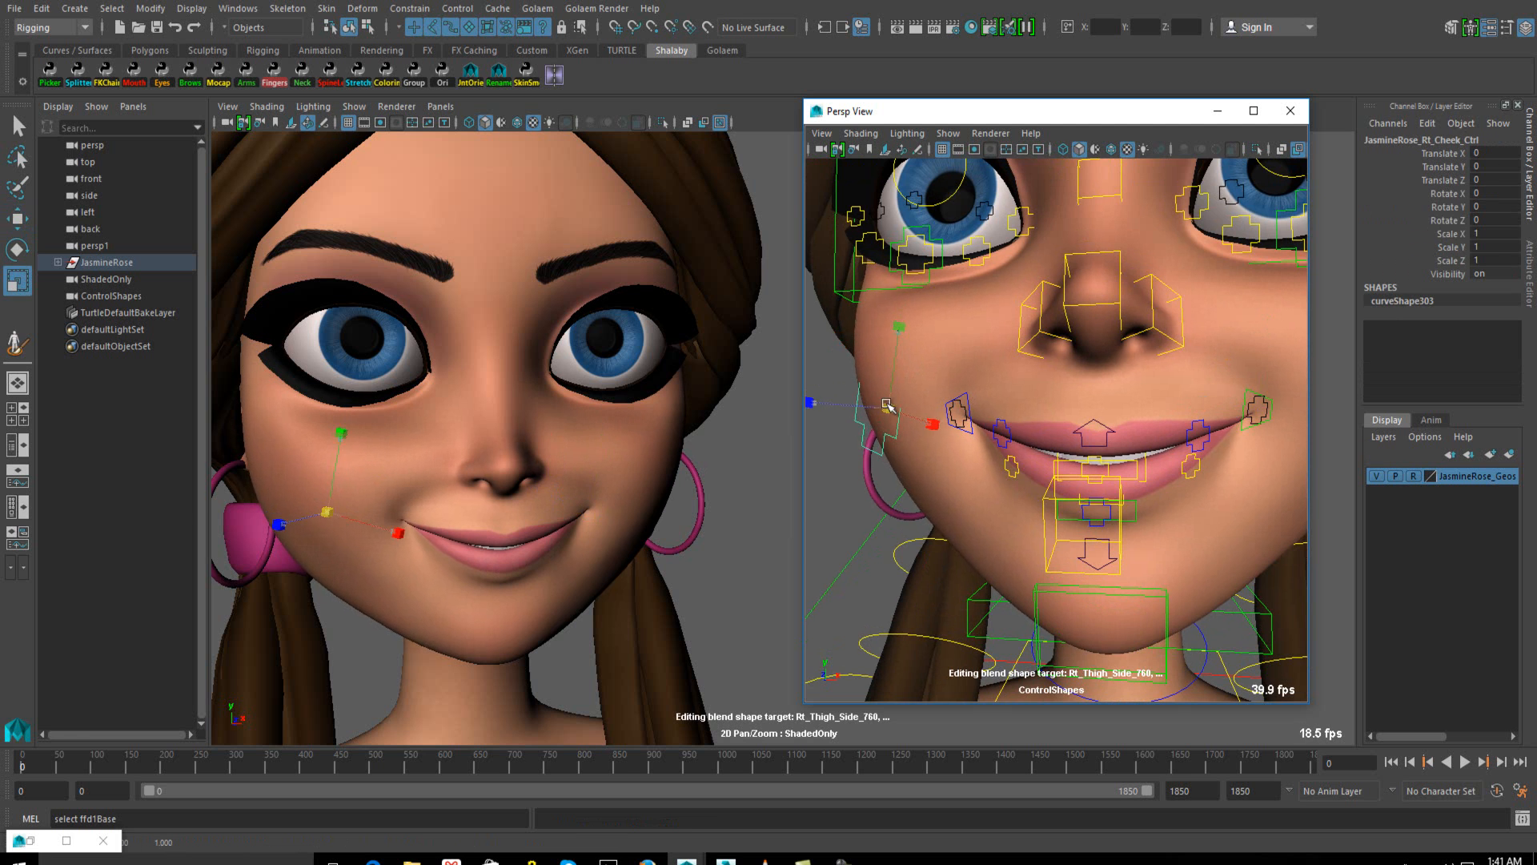
left_click_drag(895, 401, 1032, 517)
key("ctrl+z")
Undo the smile move on the two mouth corner master controls
left_click(957, 422)
scroll(1136, 521, "up", 3)
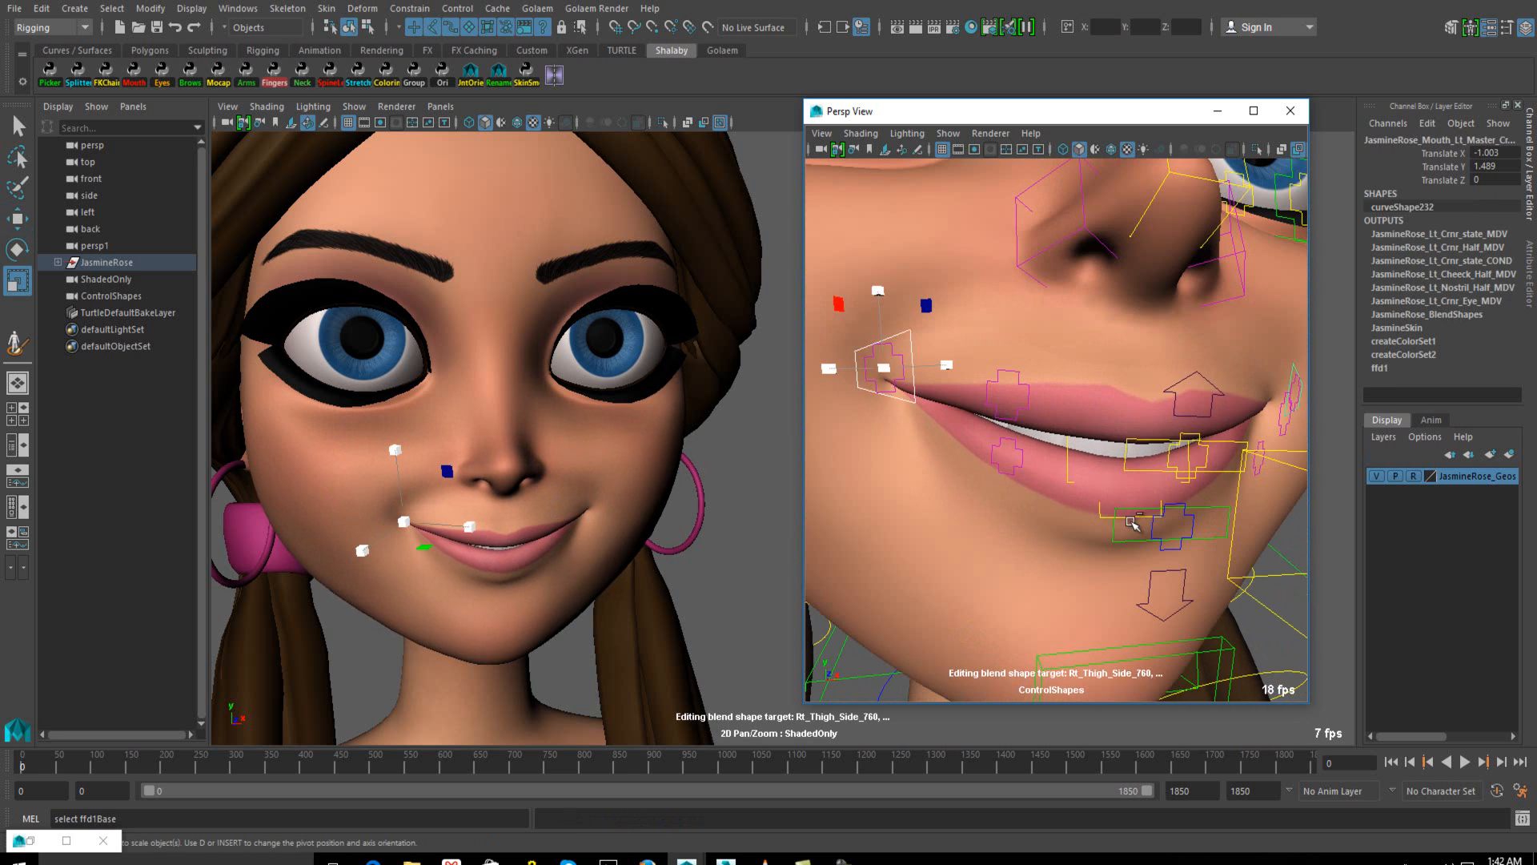
key("ctrl+z")
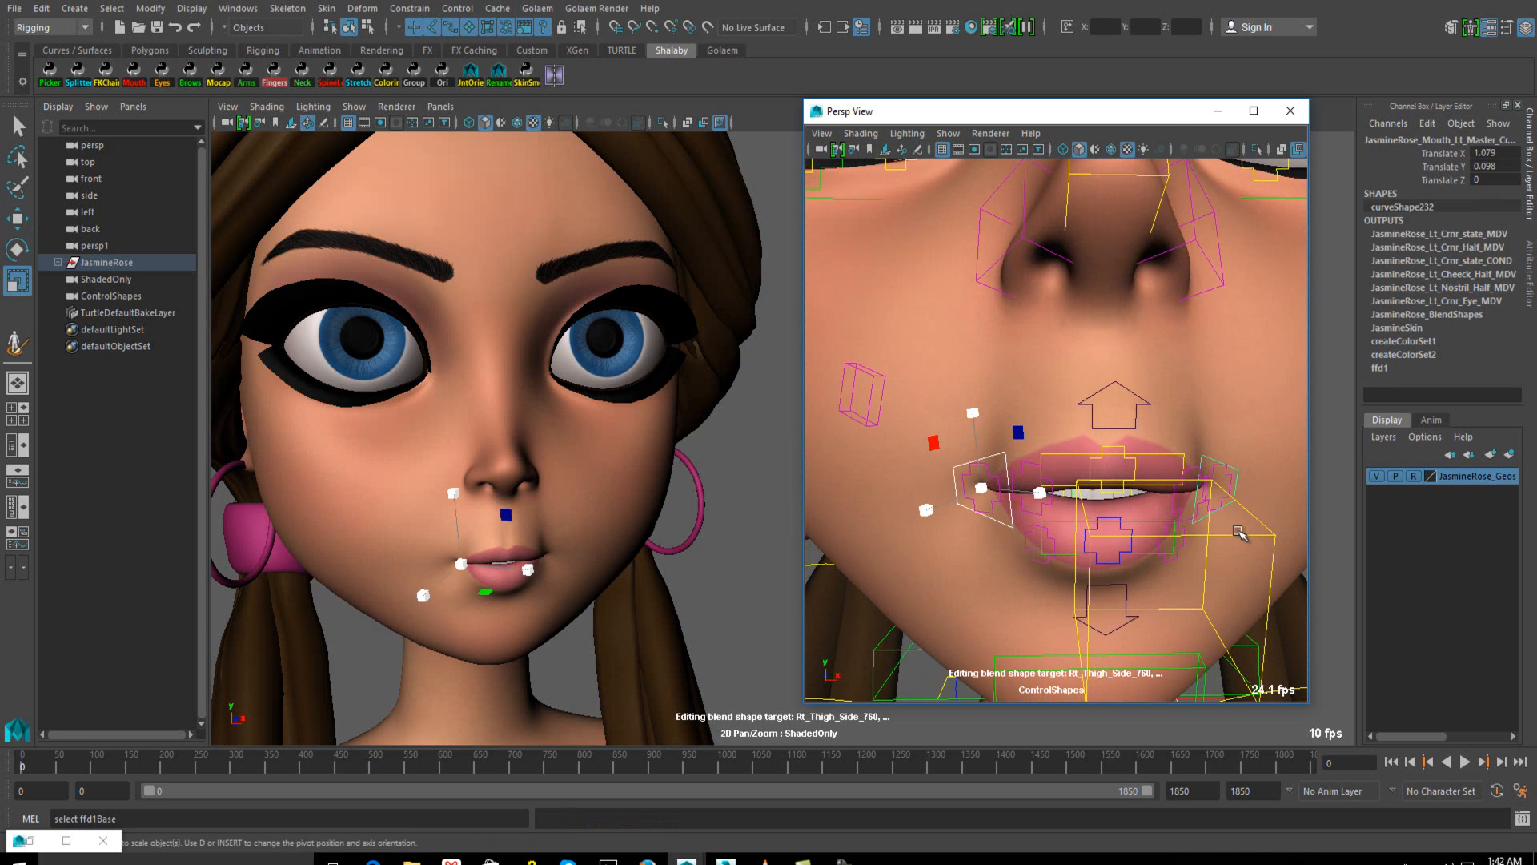
Try moving the whole mouth up and sideways with the box-shaped mouth control, and undo the move
left_click(1237, 533)
key("w")
middle_click_drag(1223, 549, 1187, 476)
key("ctrl+z")
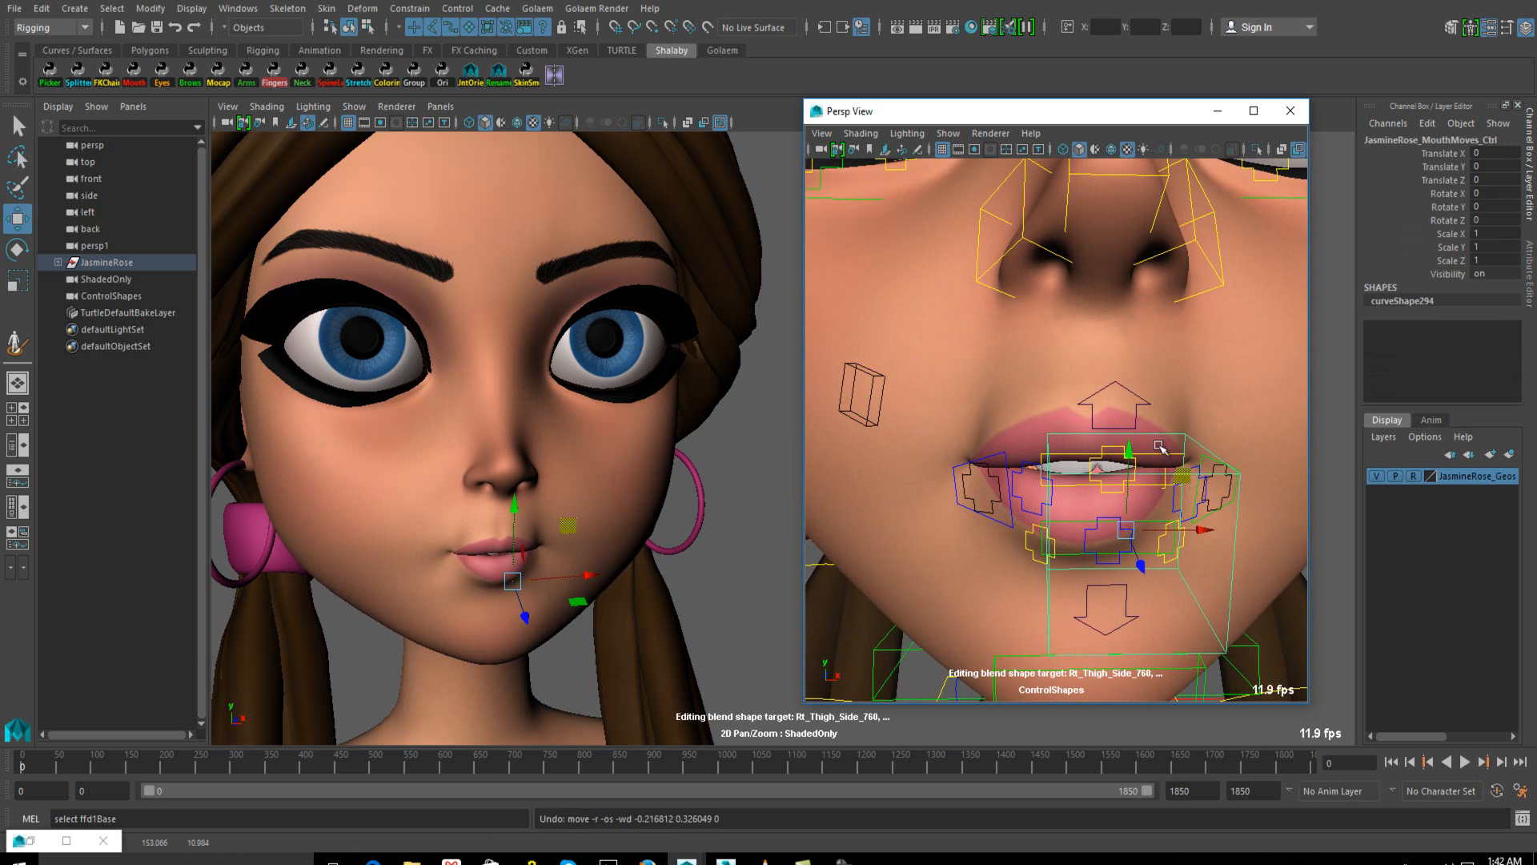
Set Mouth Closure to 1 on the upper mouth master control
left_click_drag(1150, 462, 1163, 459, "alt")
left_click(1186, 457)
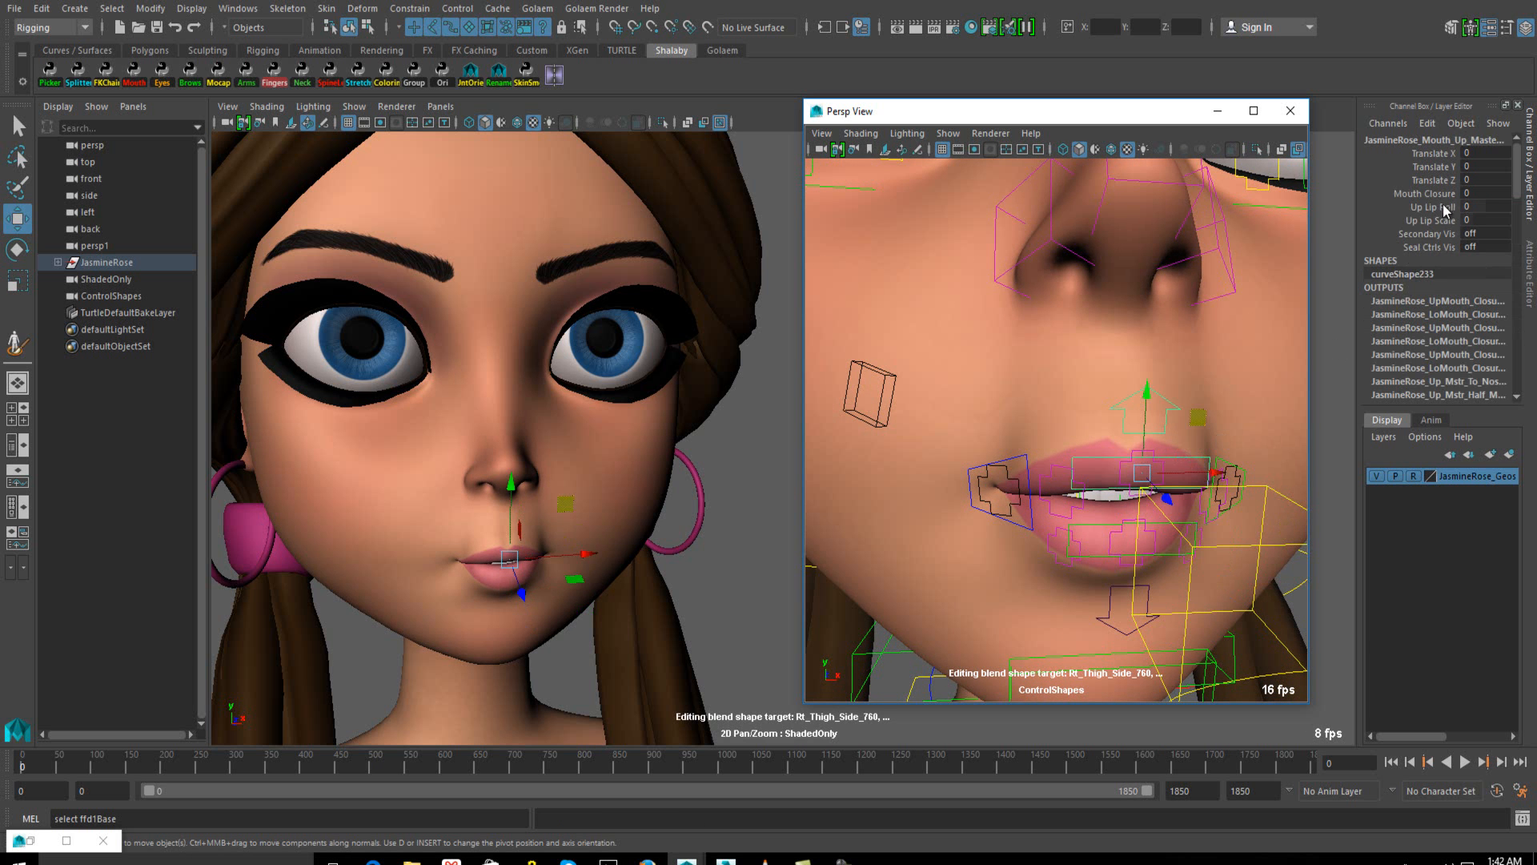
left_click(1433, 197)
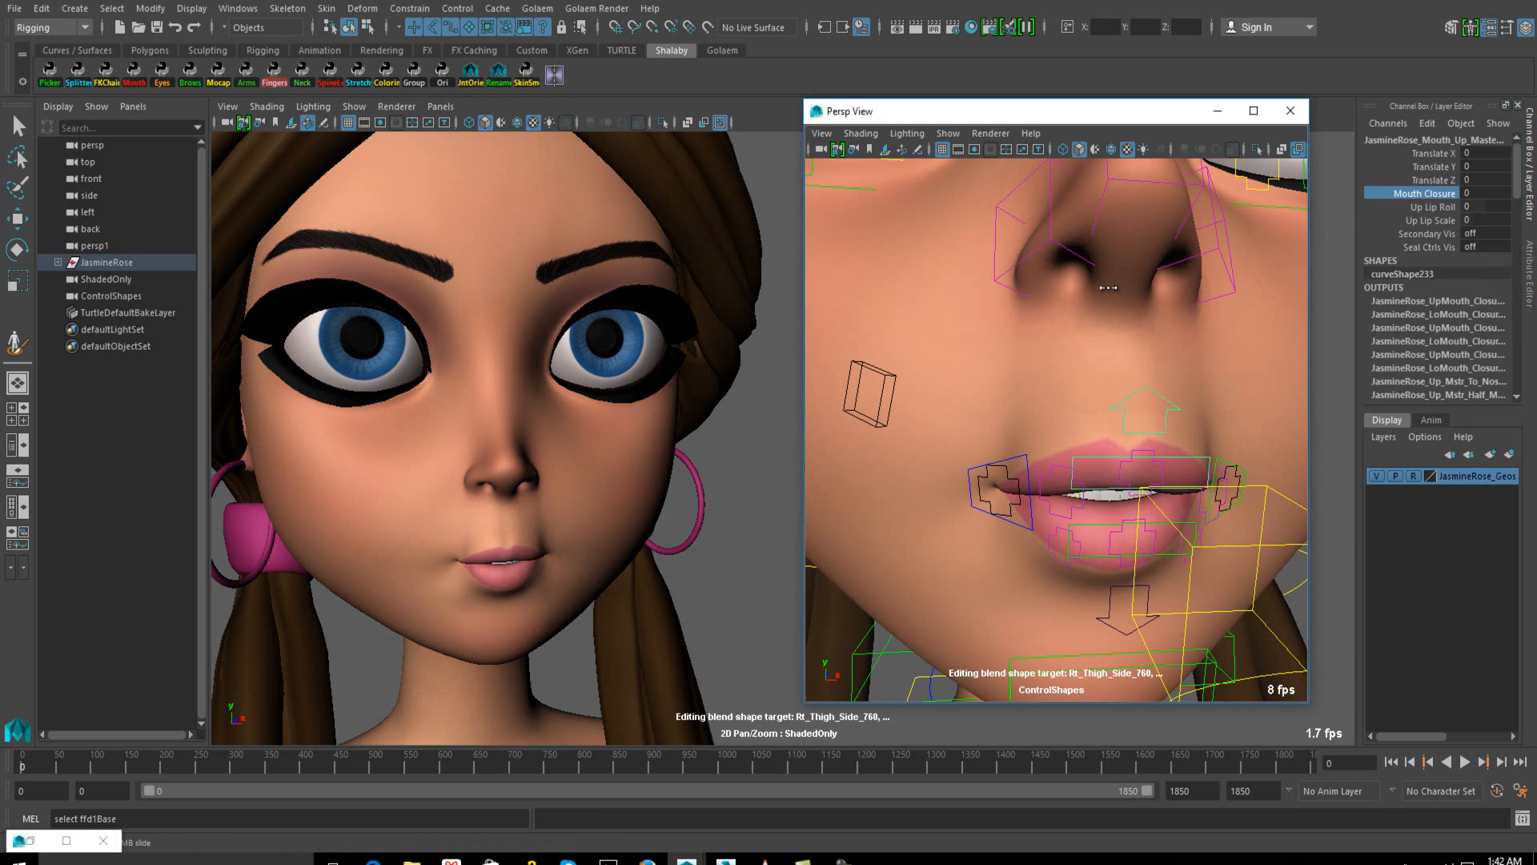
middle_click_drag(1107, 293, 1137, 286)
Try rotating the jaw control while the lips are sealed
scroll(1122, 357, "down", 5)
left_click_drag(1105, 513, 1137, 552, "alt")
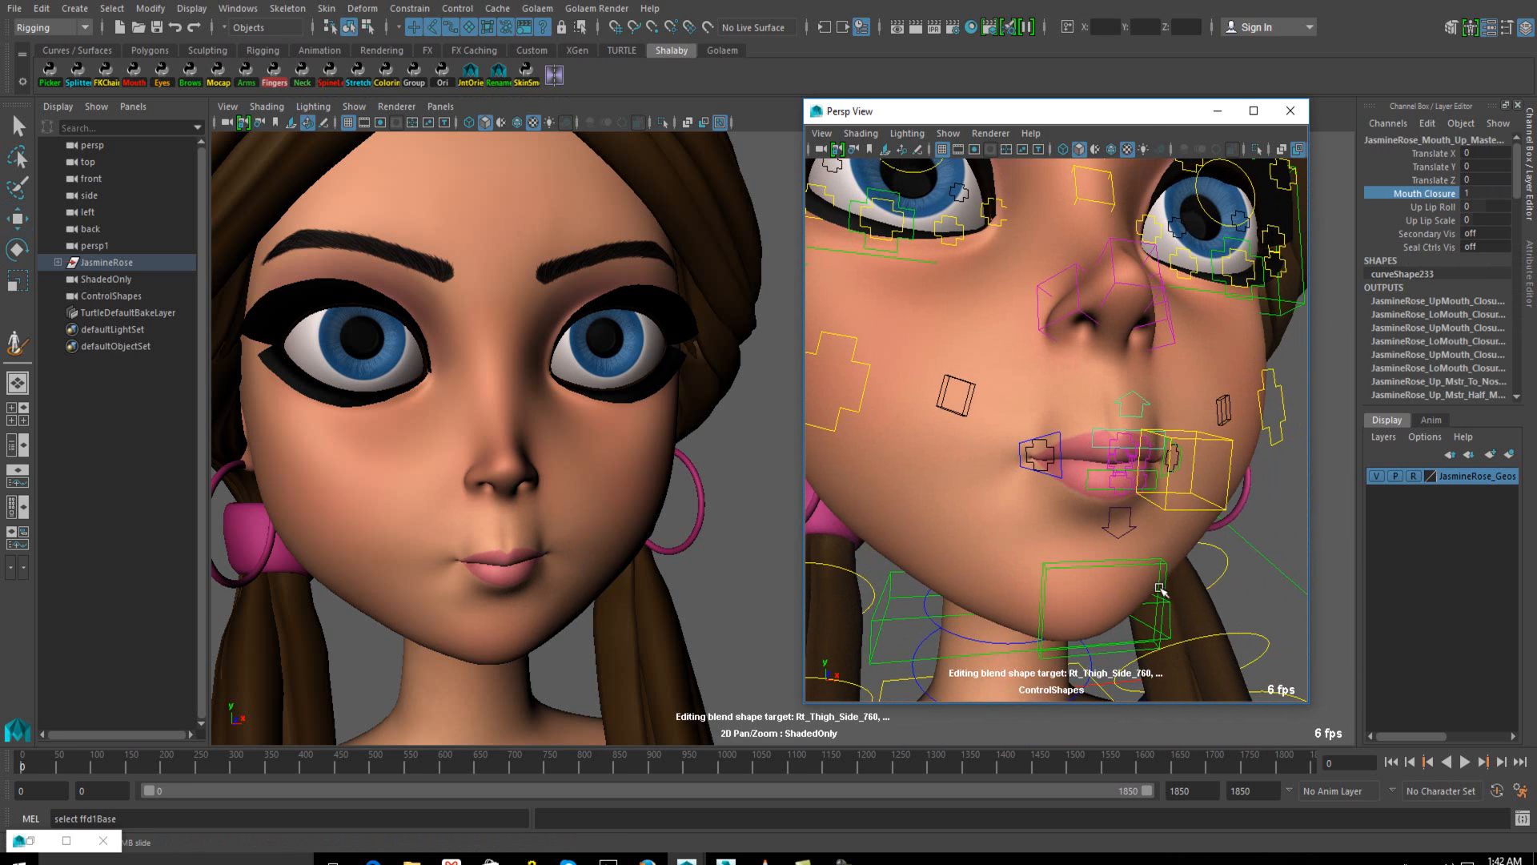
left_click(1162, 570)
key("w")
key("e")
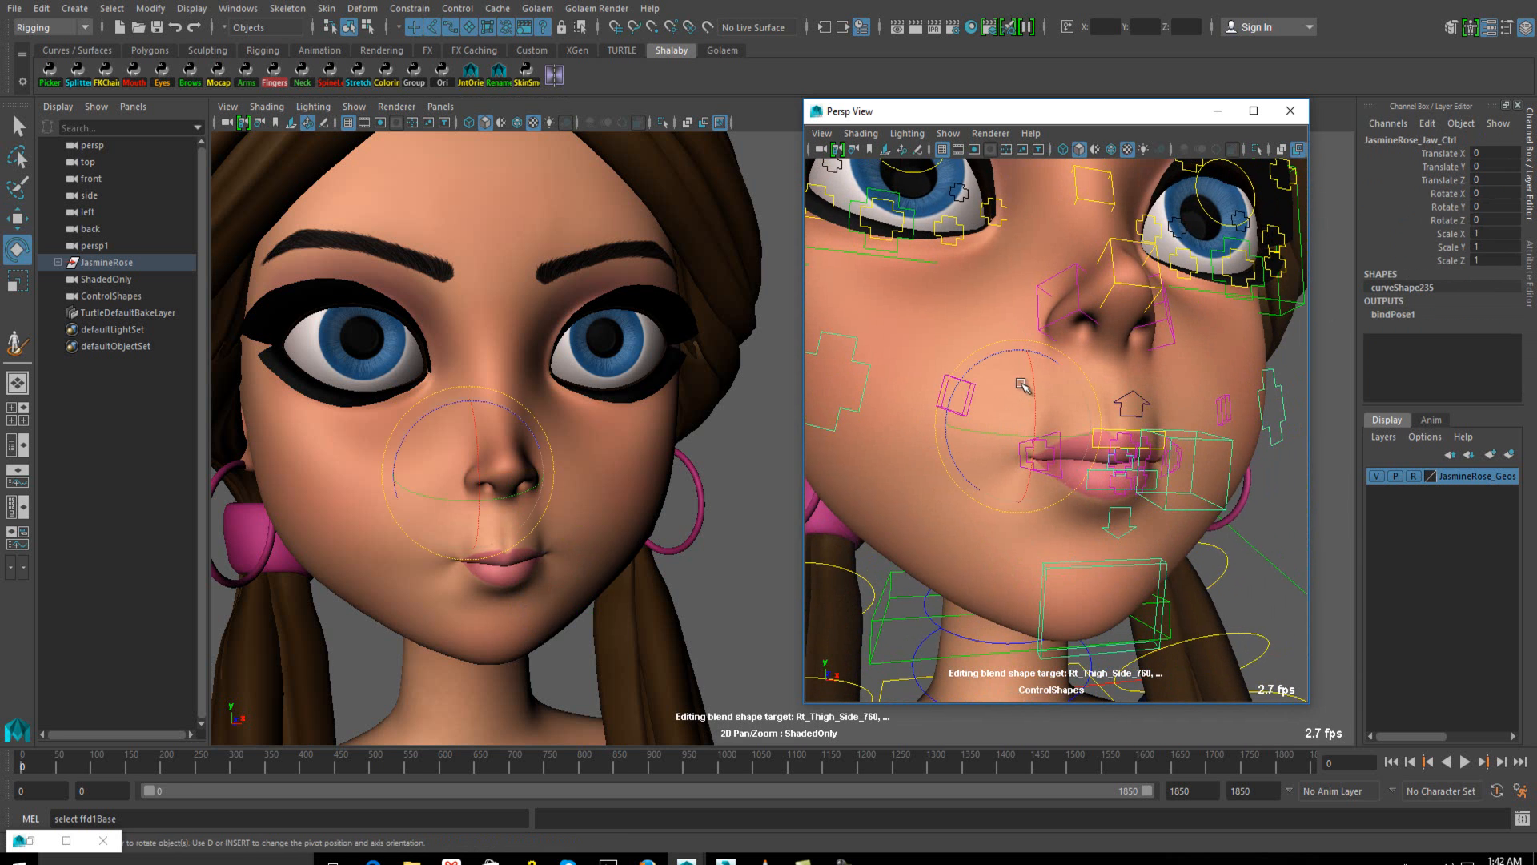
left_click_drag(1030, 379, 1015, 393)
Set Mouth Closure to 0 on the upper mouth master control
scroll(1118, 470, "up", 2)
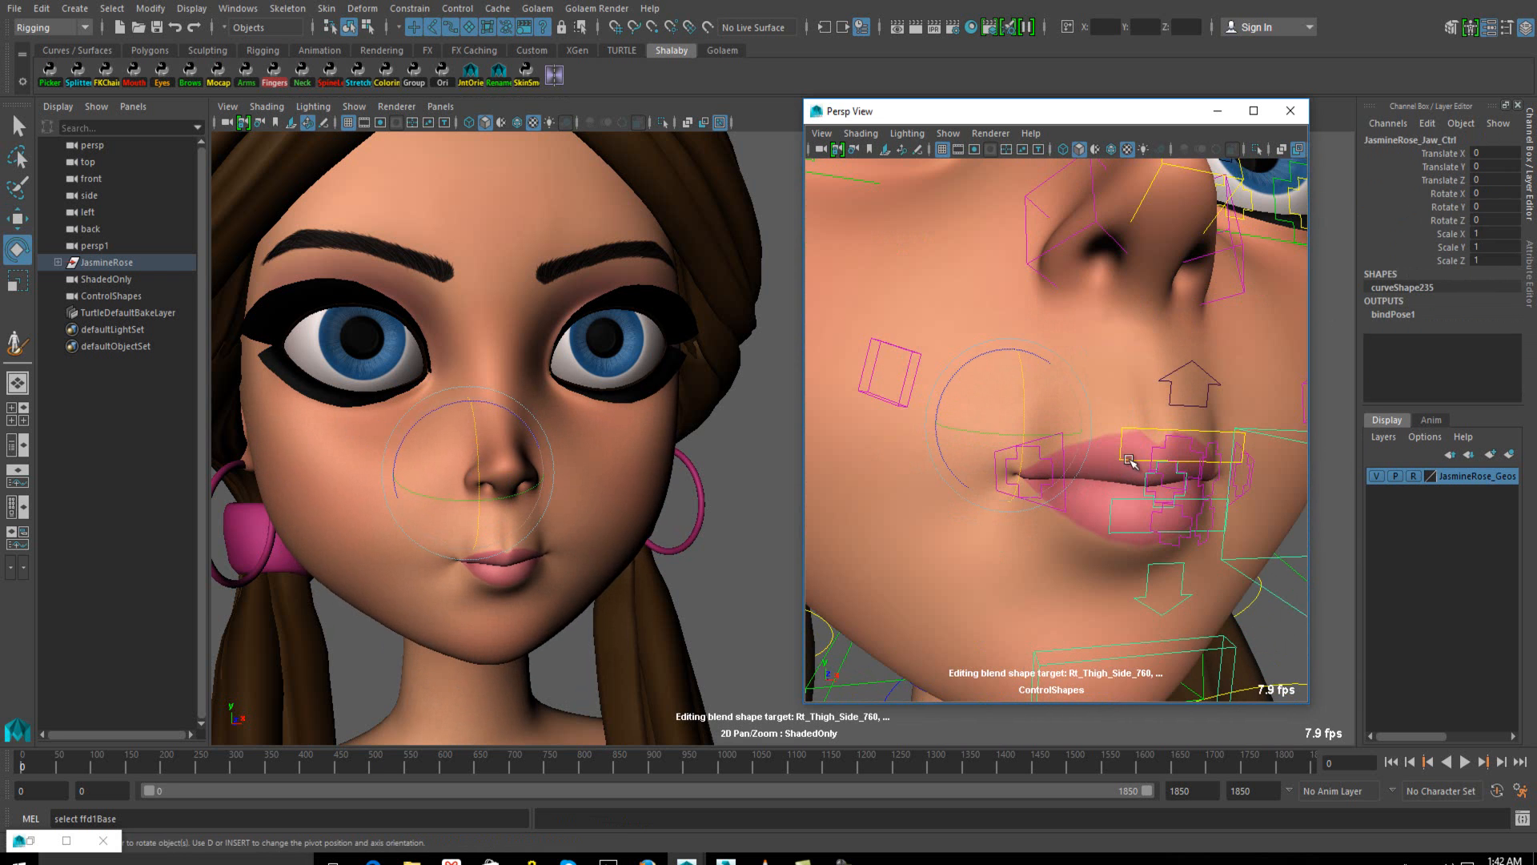
left_click(1136, 430)
left_click(1425, 194)
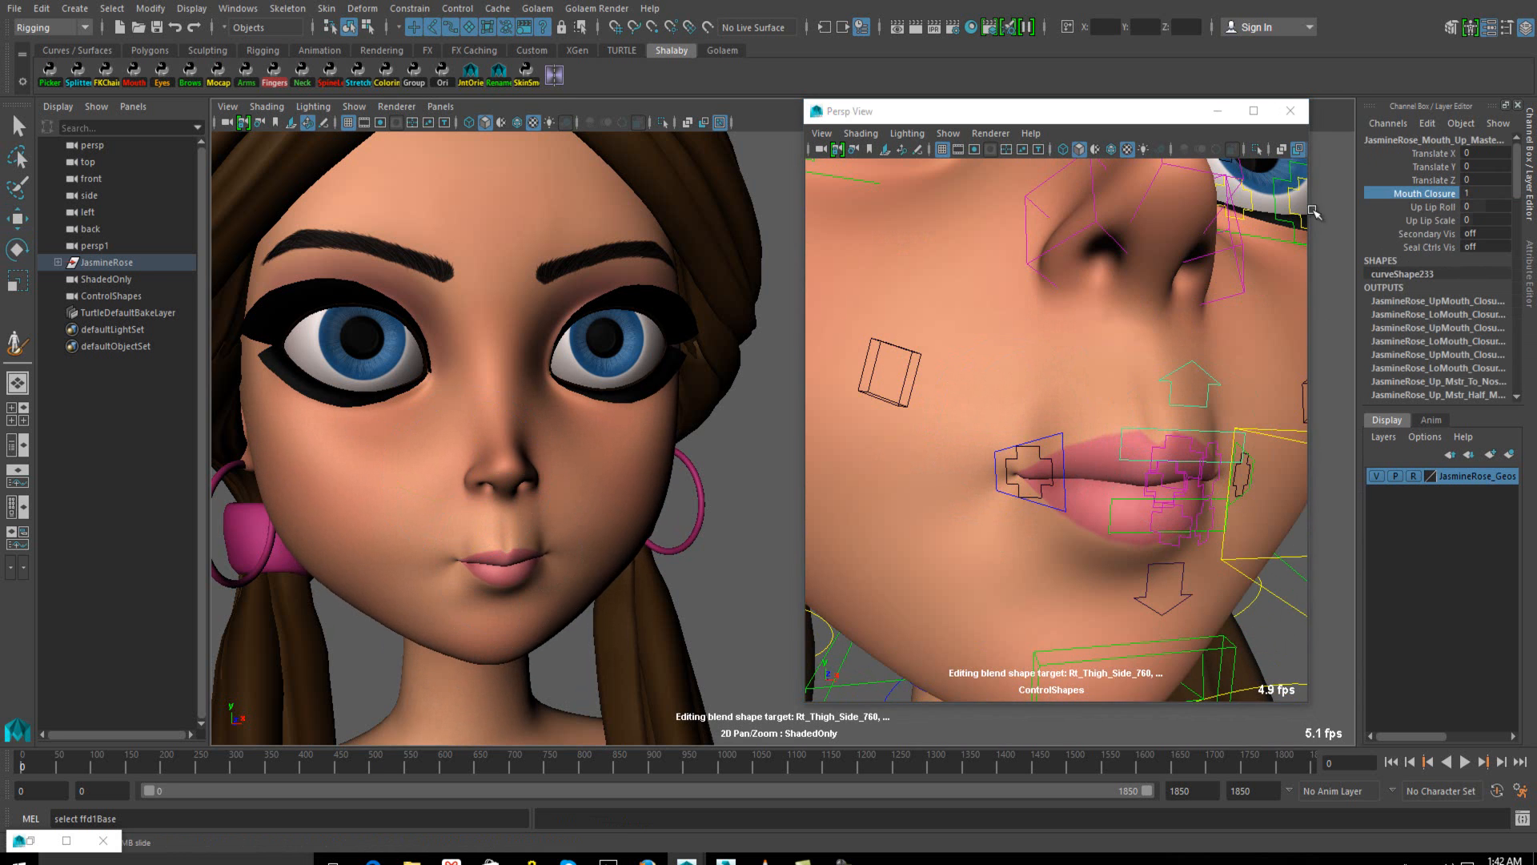
middle_click_drag(1145, 221, 1177, 221)
Try changing Up Lip Scale on the upper mouth master control
left_click_drag(1256, 356, 1199, 370, "alt")
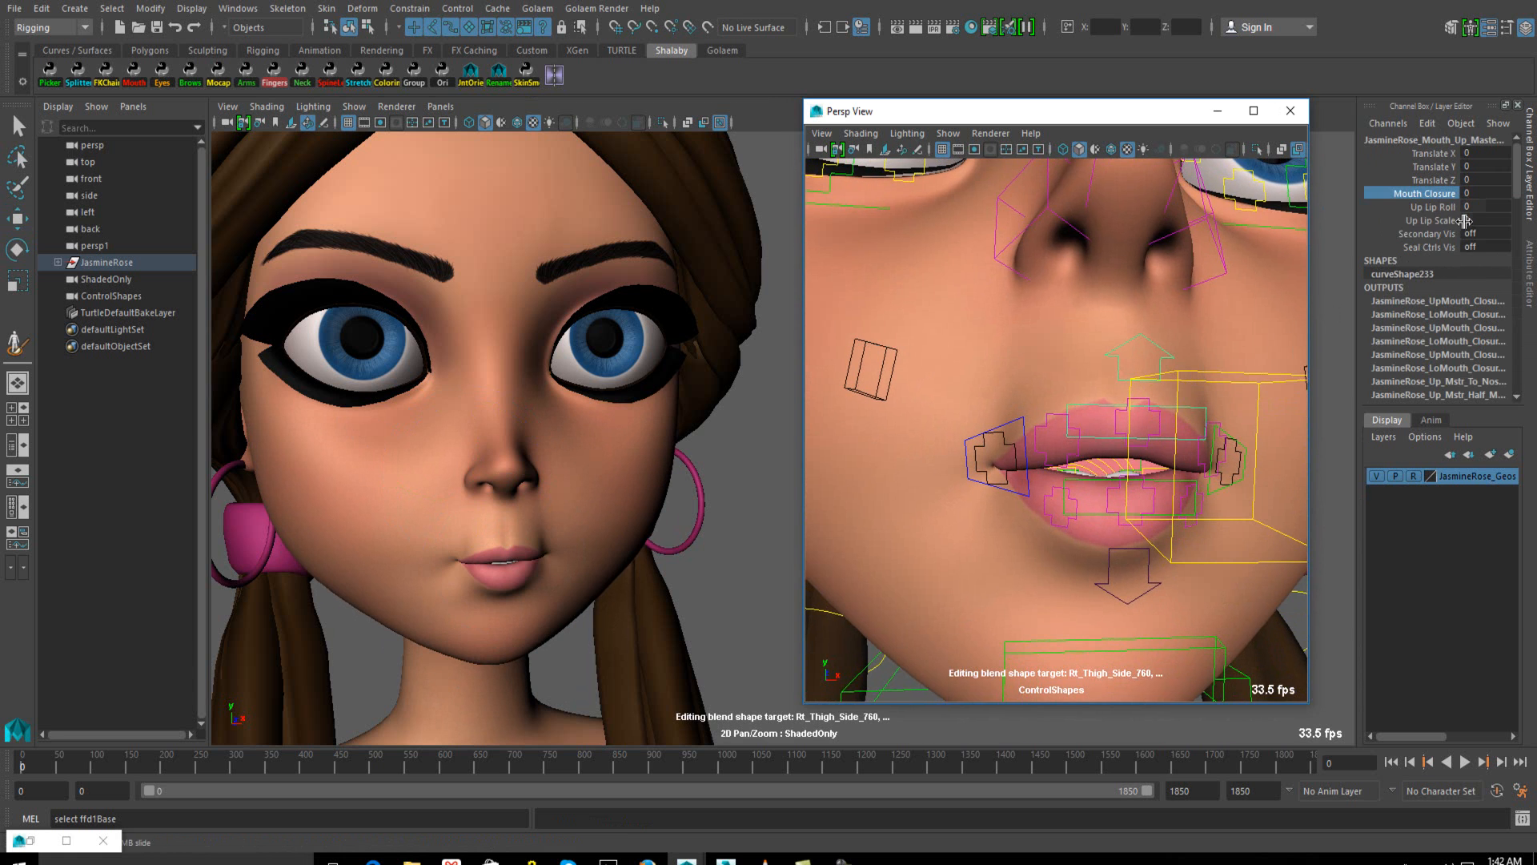
left_click(1436, 223)
middle_click_drag(1068, 308, 1052, 313)
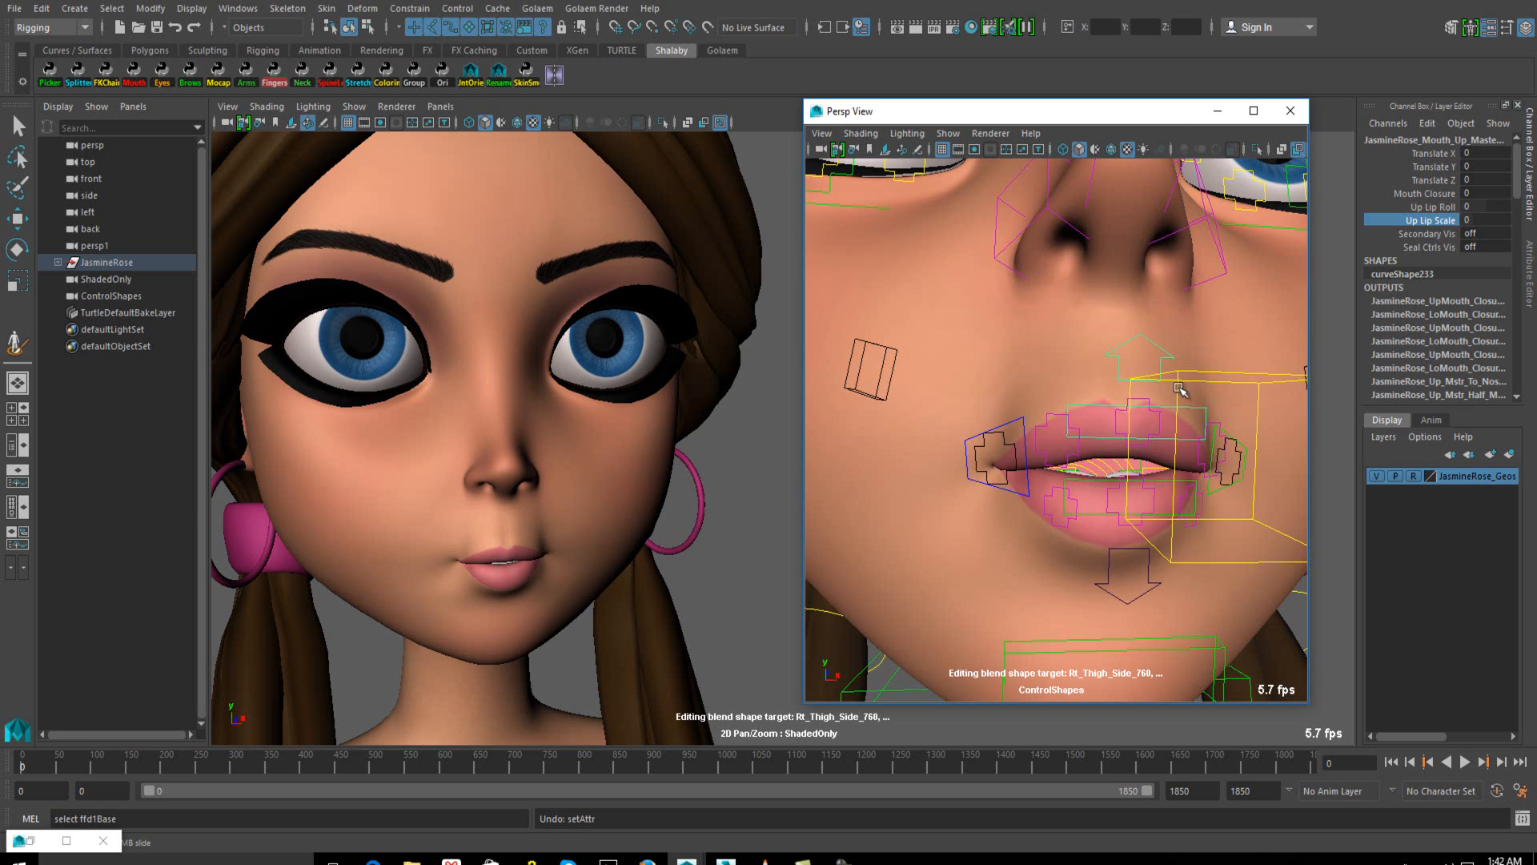
Roll both lips inward by moving the upper and lower lip roll arrow controls to Translate Y -0.5
left_click(1125, 350)
key("e")
key("w")
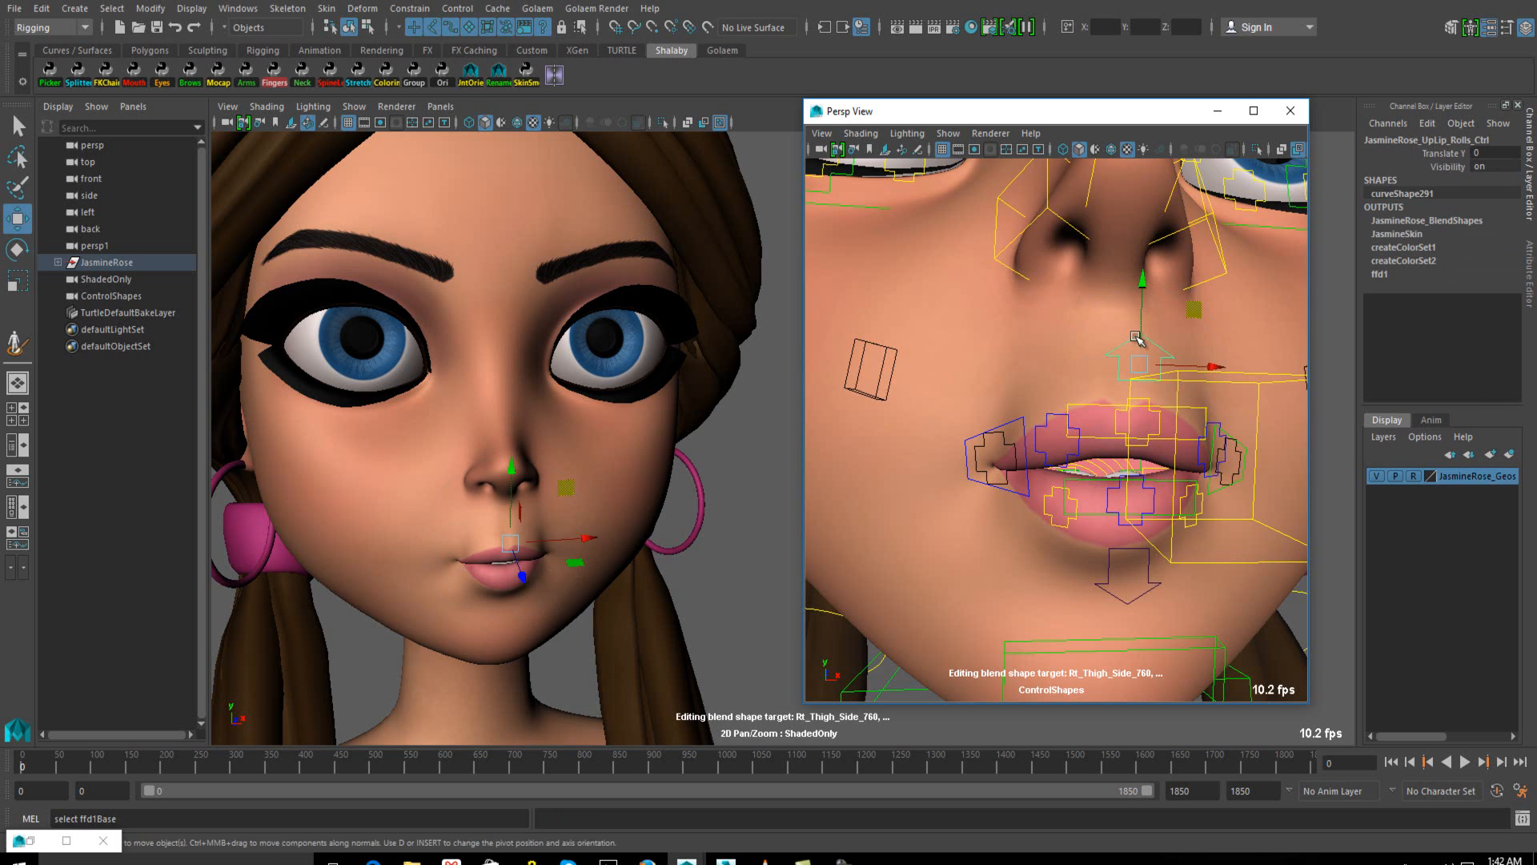
left_click_drag(1123, 347, 1099, 426)
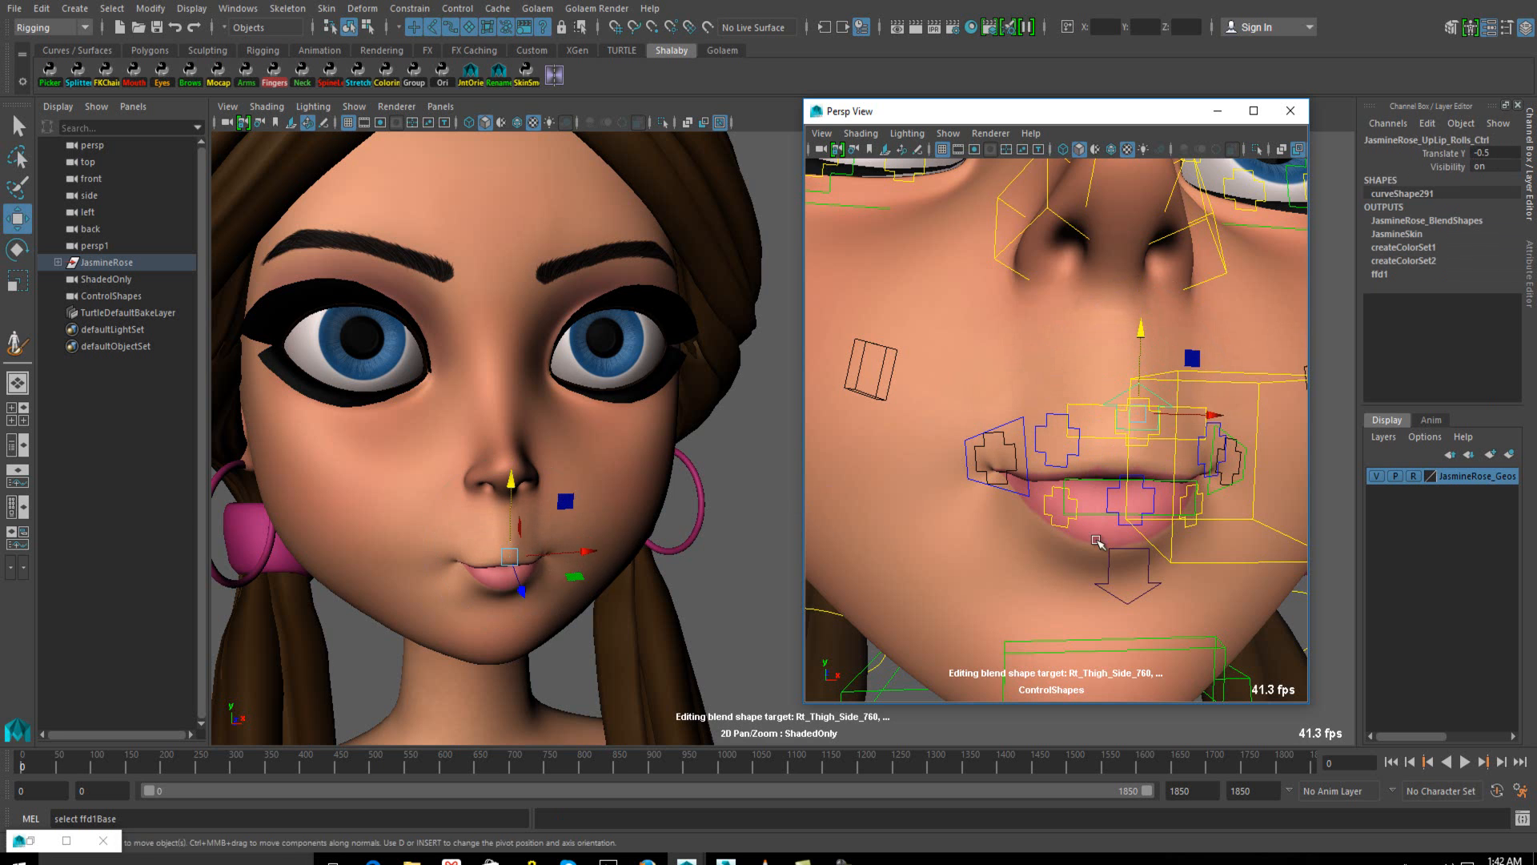
left_click(1109, 586)
left_click_drag(1129, 617, 1127, 541)
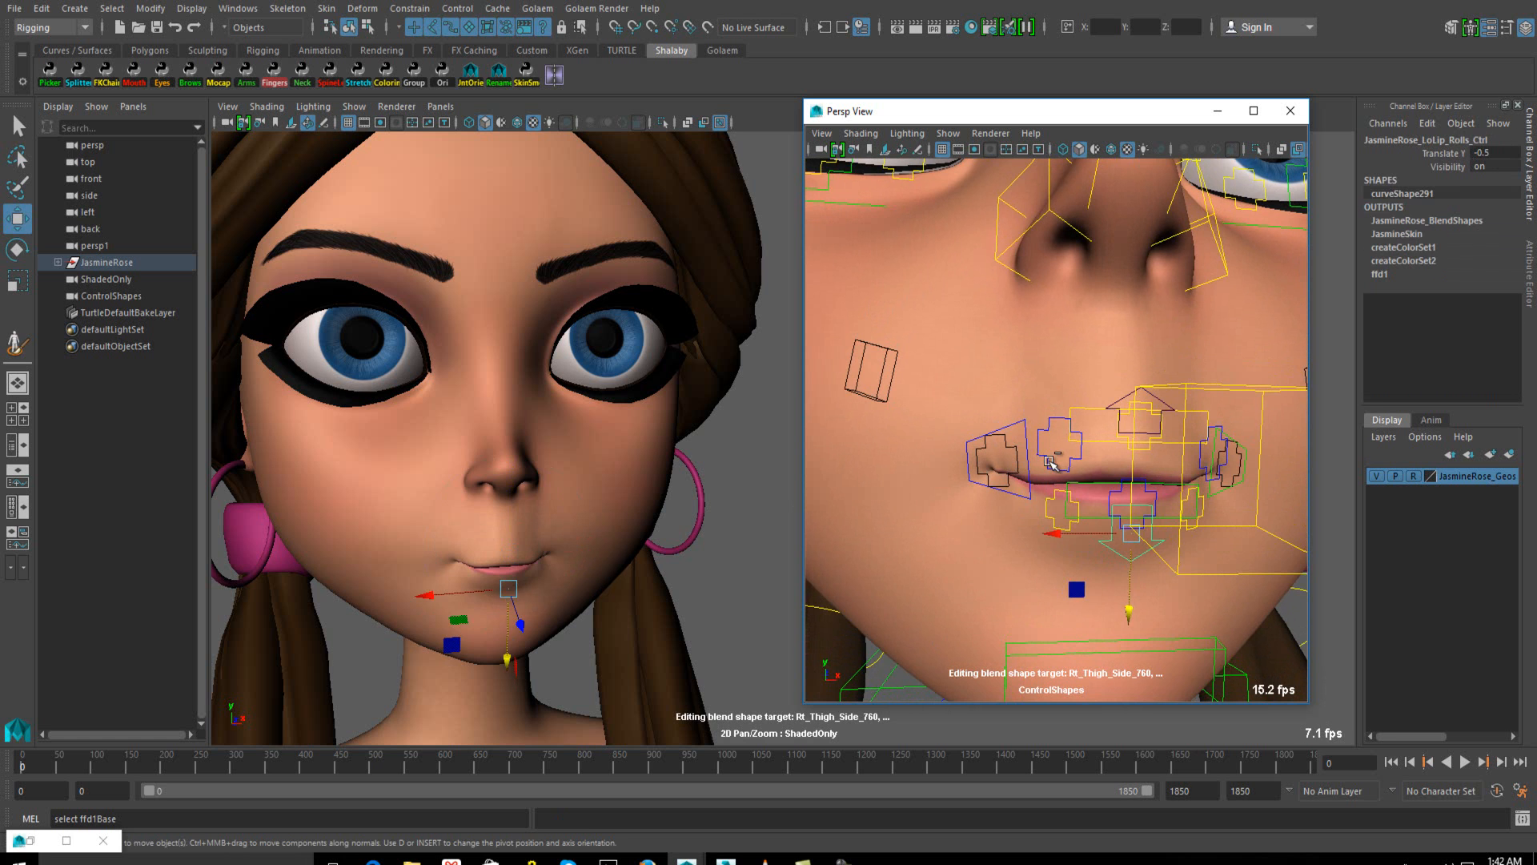
Undo the upper and lower lip rolls and the last Mouth Closure change
key("ctrl+z")
key("ctrl+z")
key("ctrl+z")
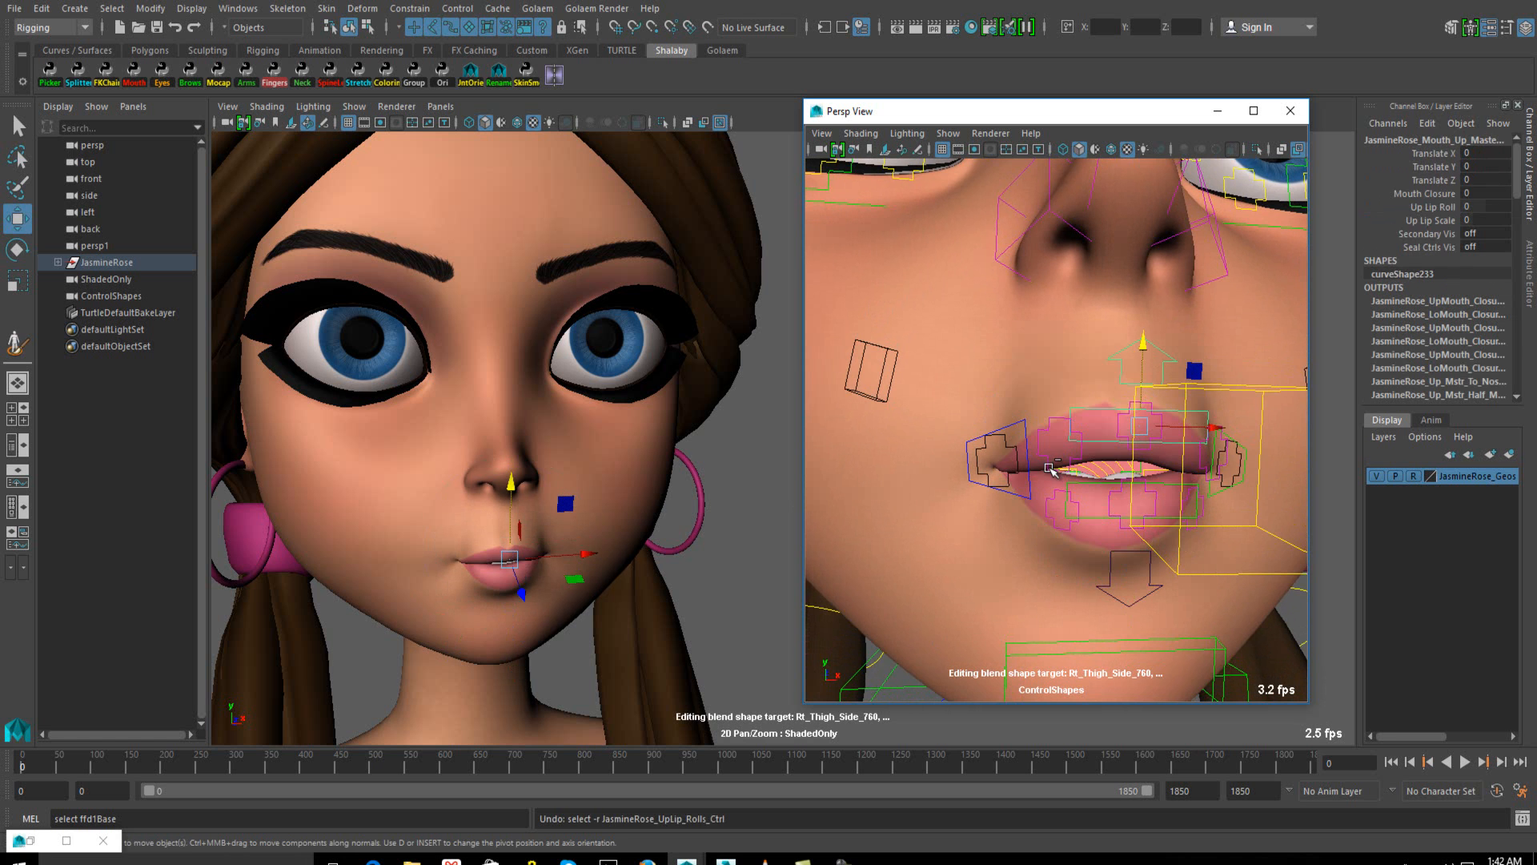
left_click(1143, 362)
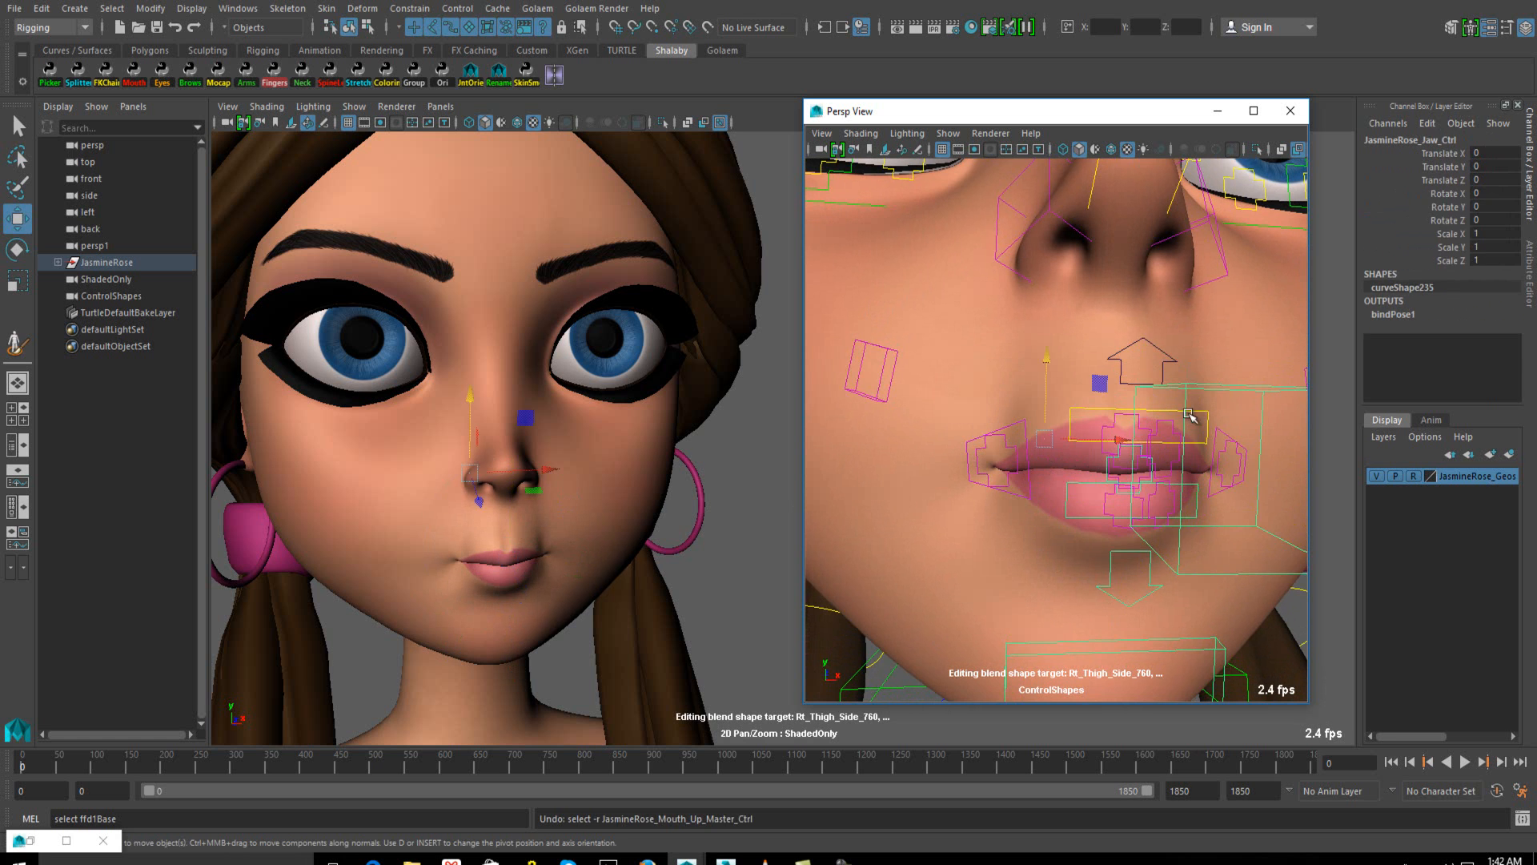
Try moving and rotating the closed mouth with the box-shaped mouth control
left_click(1226, 425)
left_click_drag(1280, 417, 1218, 356)
key("e")
left_click_drag(1188, 415, 1169, 429)
Select both mouth corner master controls and reset their Translate X and Translate Y to 0
right_click_drag(1169, 429, 1109, 447, "alt")
left_click_drag(1109, 446, 1007, 484, "alt")
left_click(1073, 459)
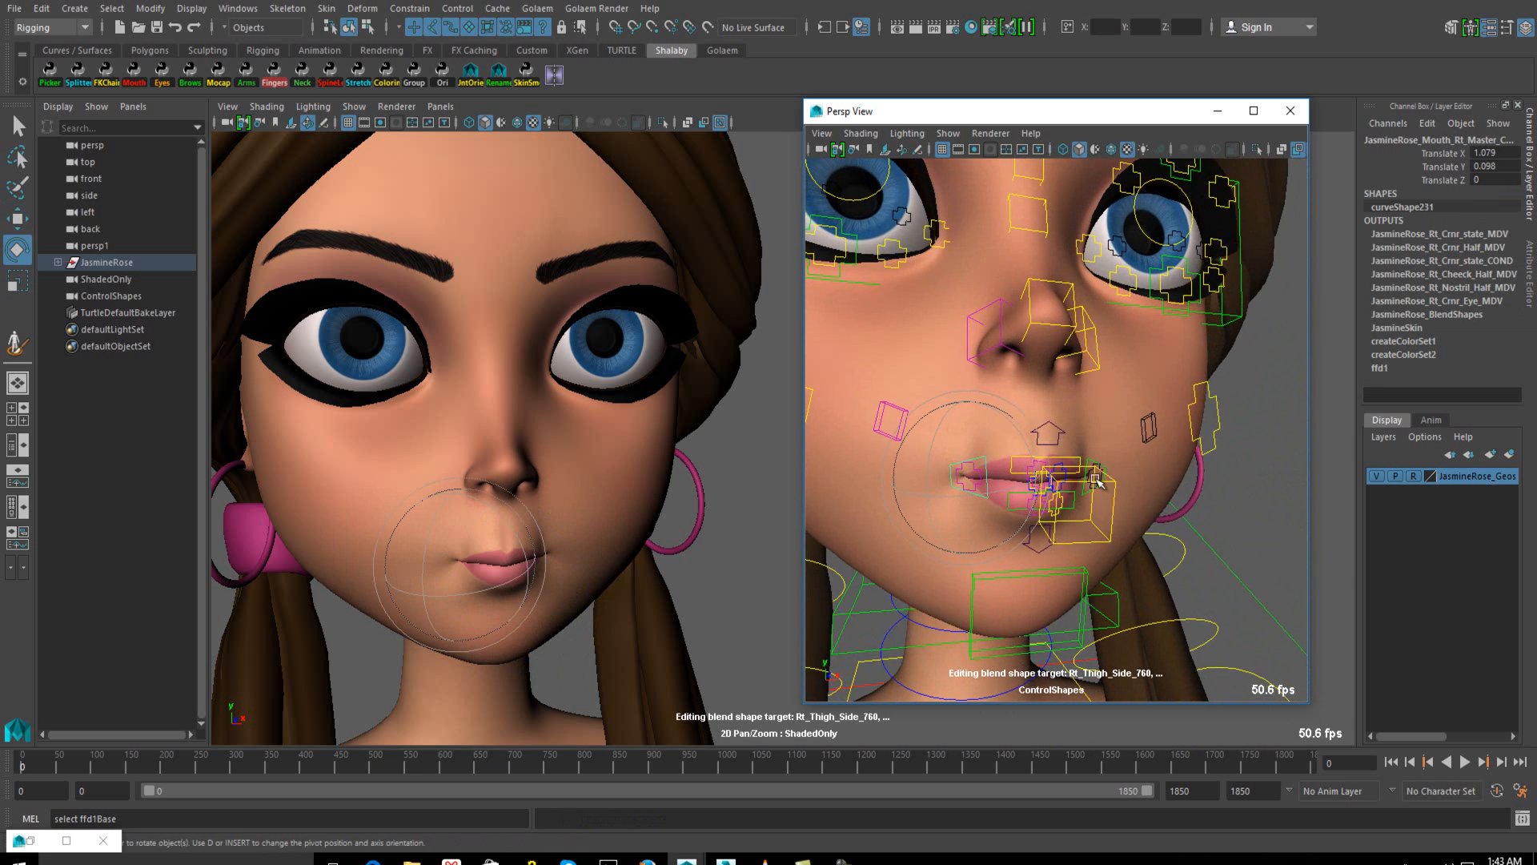
right_click_drag(1006, 484, 1111, 470, "alt")
left_click_drag(1111, 471, 1099, 475, "alt")
left_click(1101, 475)
left_click_drag(1477, 154, 1504, 164)
type("0")
key("Return")
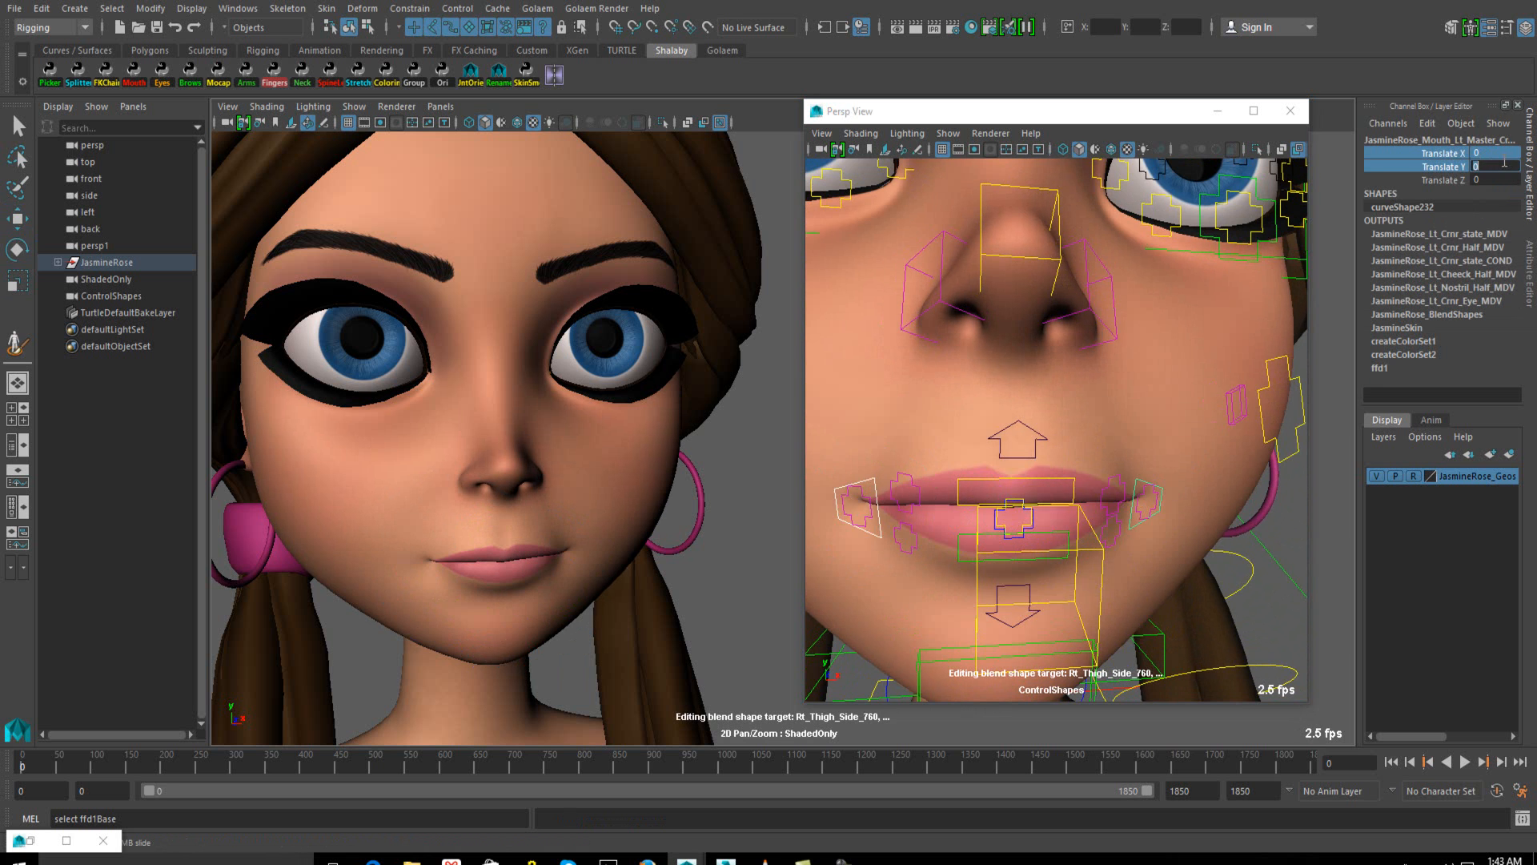
Try changing Lo Lip Roll on the lower mouth master control, and undo it
left_click_drag(1251, 380, 1025, 563, "alt")
left_click(1022, 553)
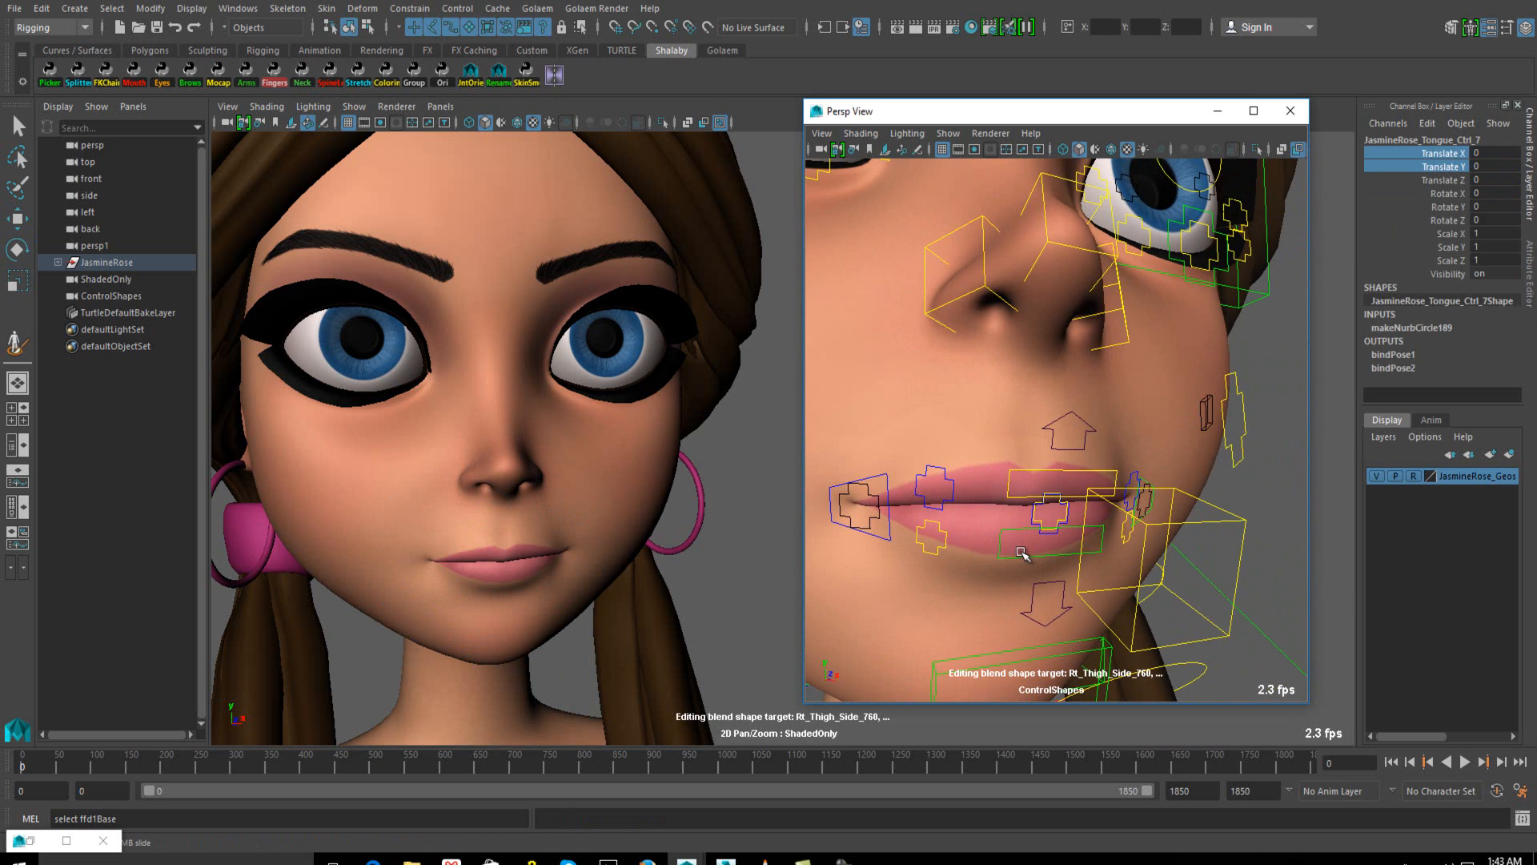
left_click(1425, 193)
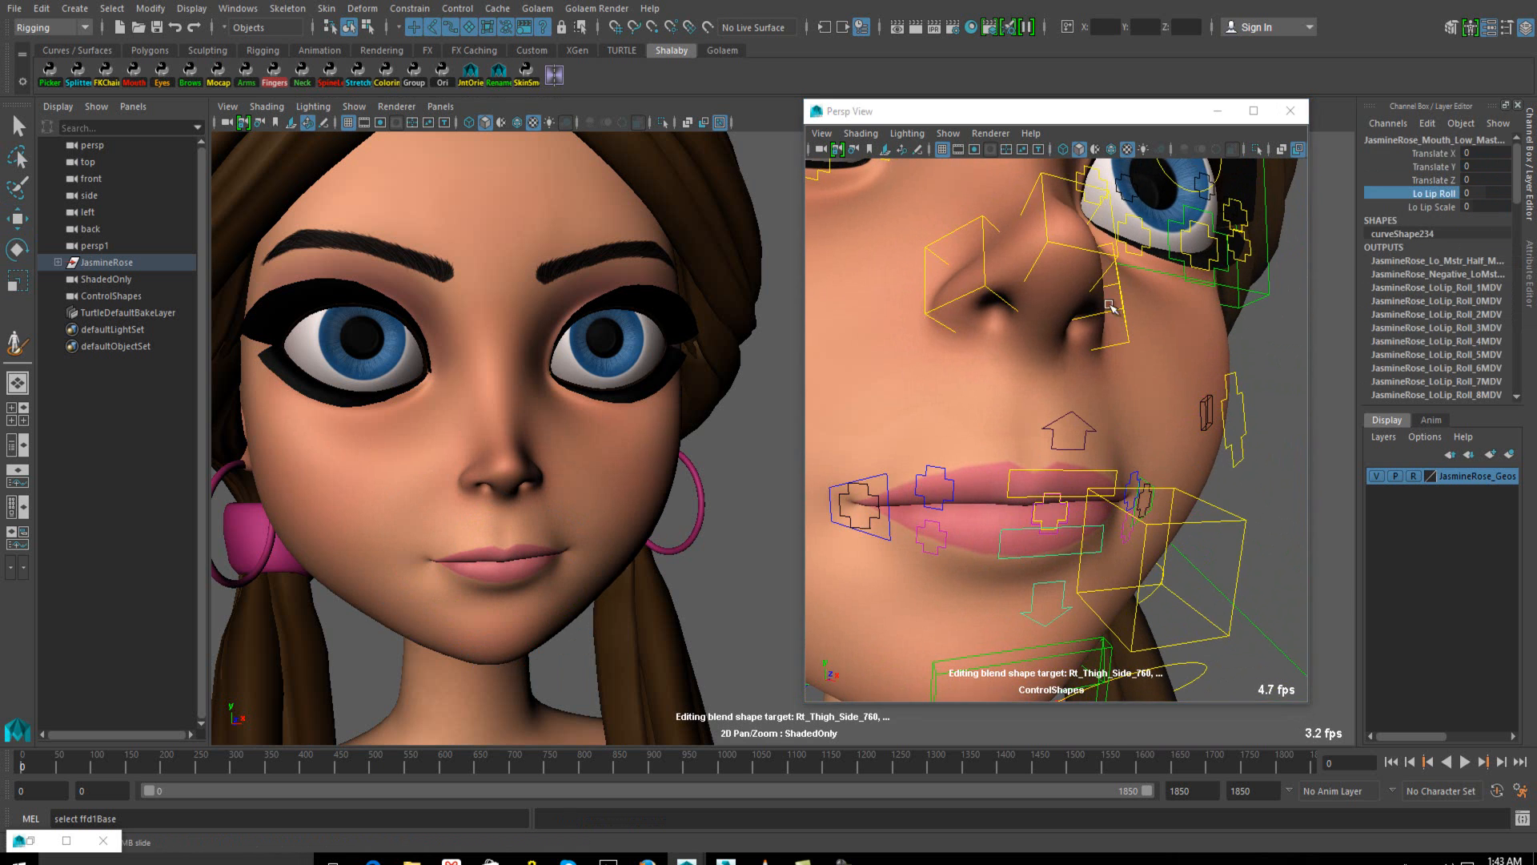
middle_click_drag(1169, 295, 968, 312)
key("ctrl+z")
Try a Lo Lip Scale of 2 on the lower mouth master control, and undo it
left_click(1435, 208)
middle_click_drag(1221, 286, 1281, 293)
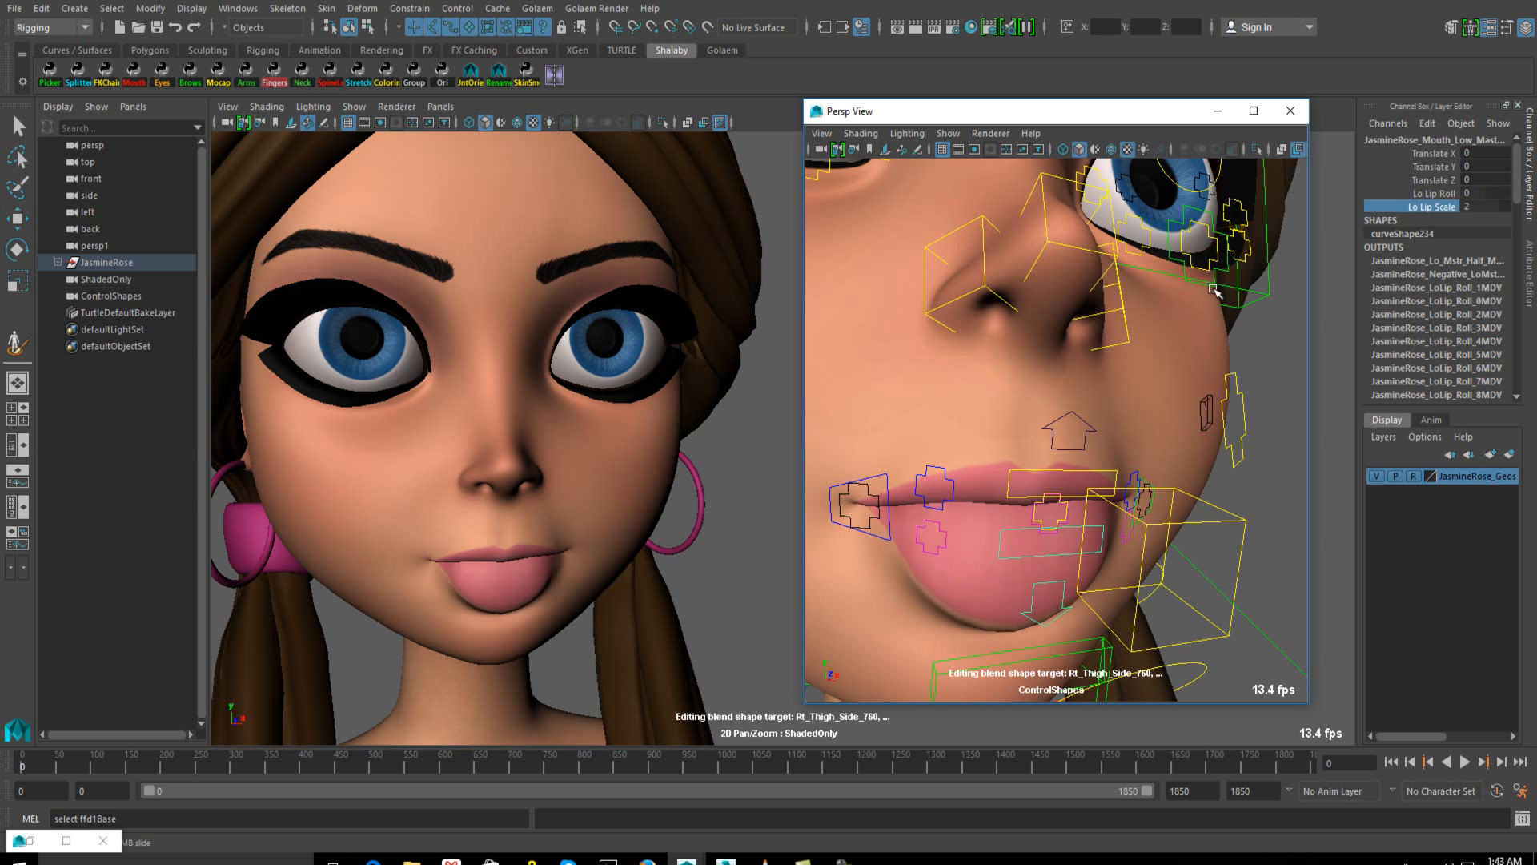
key("ctrl+z")
Examine the Translate X, Y and Z channels of the upper mouth master control and the middle lip controls
key("e")
left_click(1069, 483)
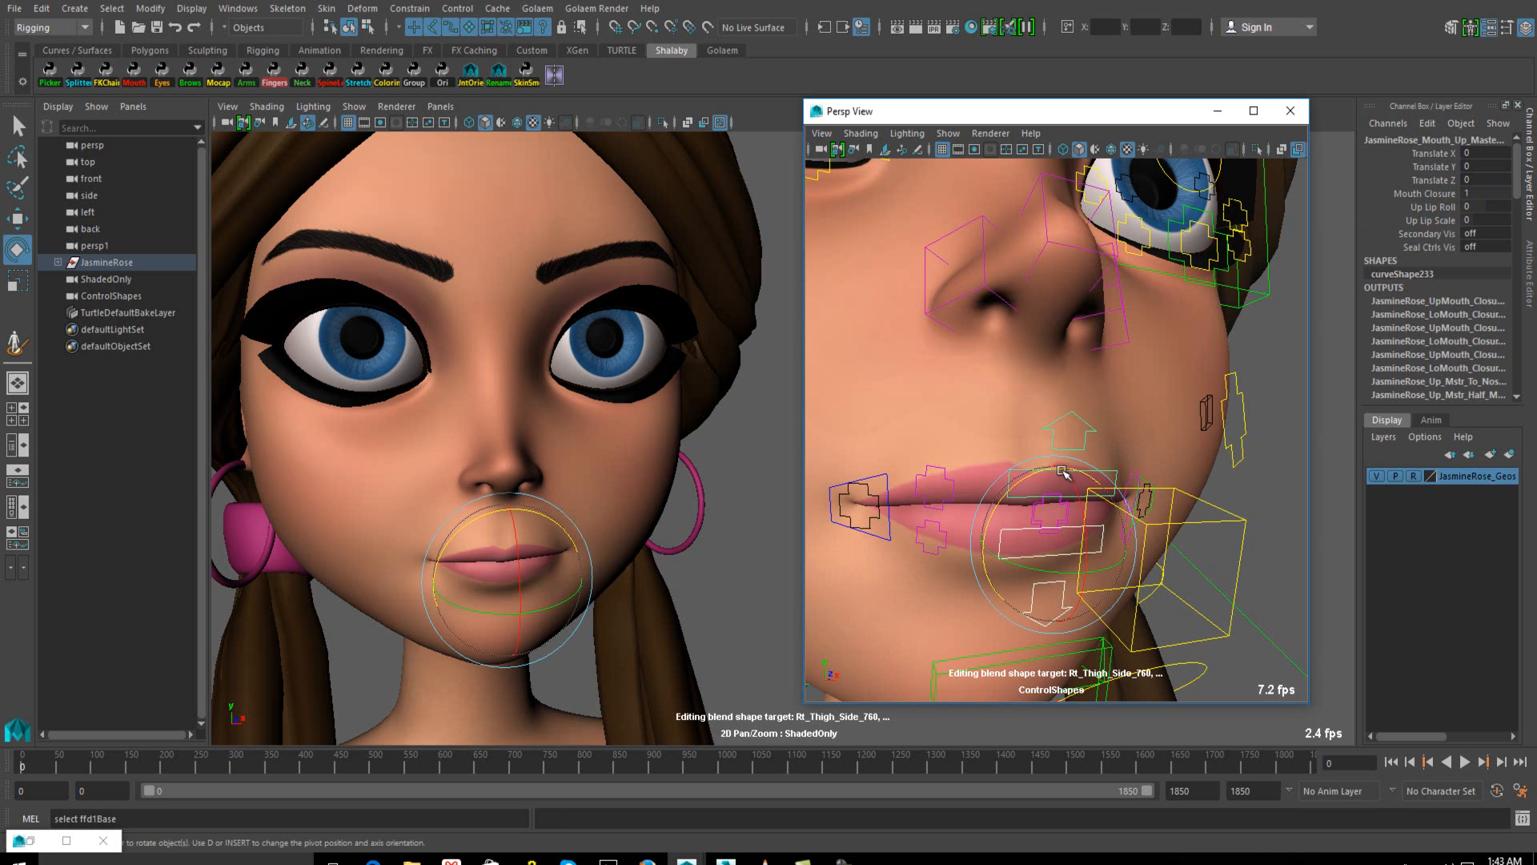
left_click_drag(1451, 152, 1493, 178)
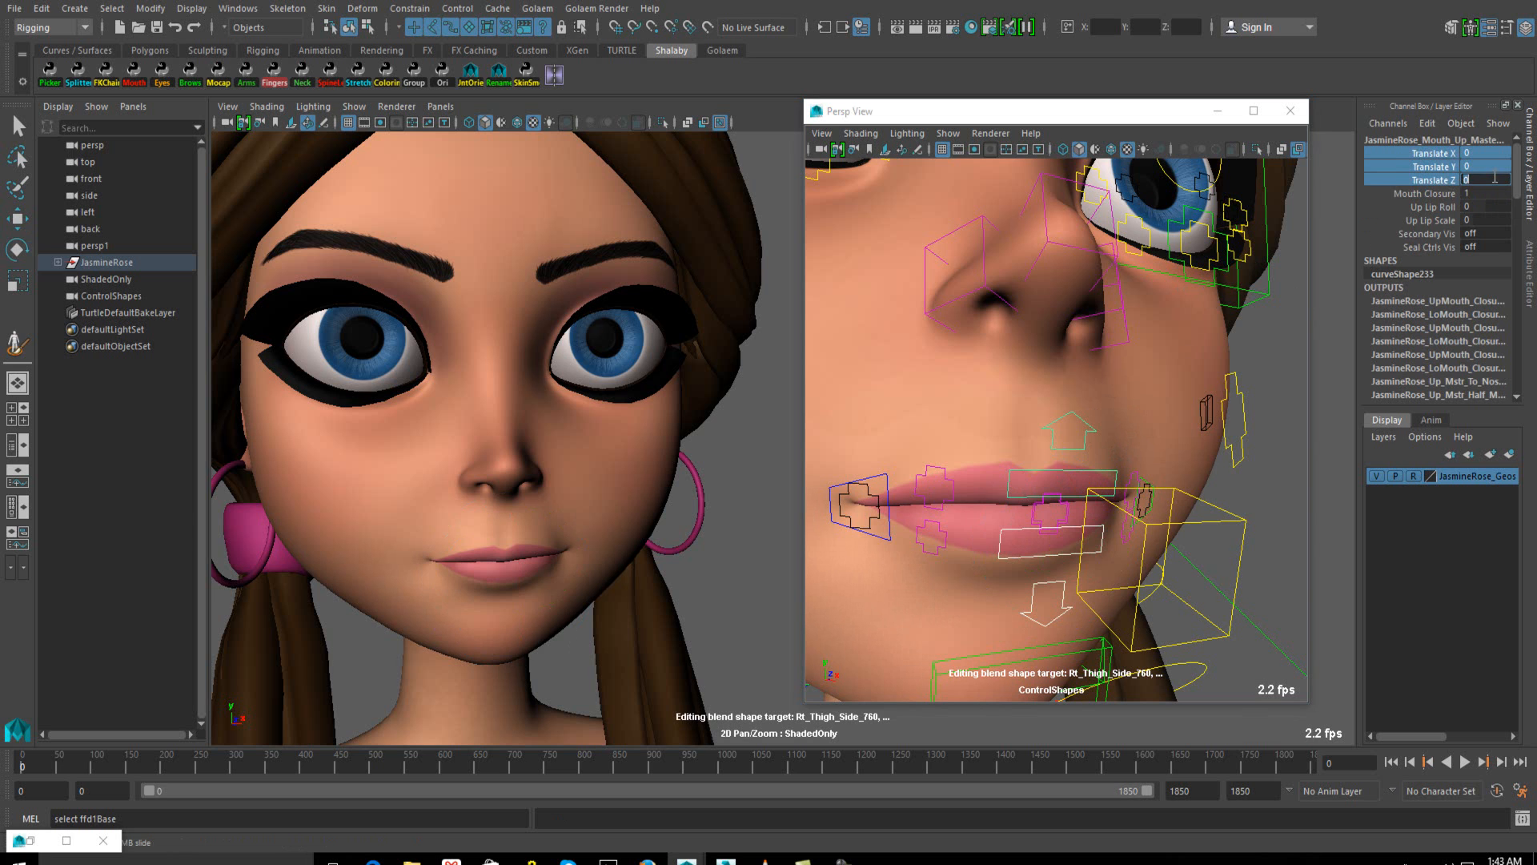
left_click(1035, 518)
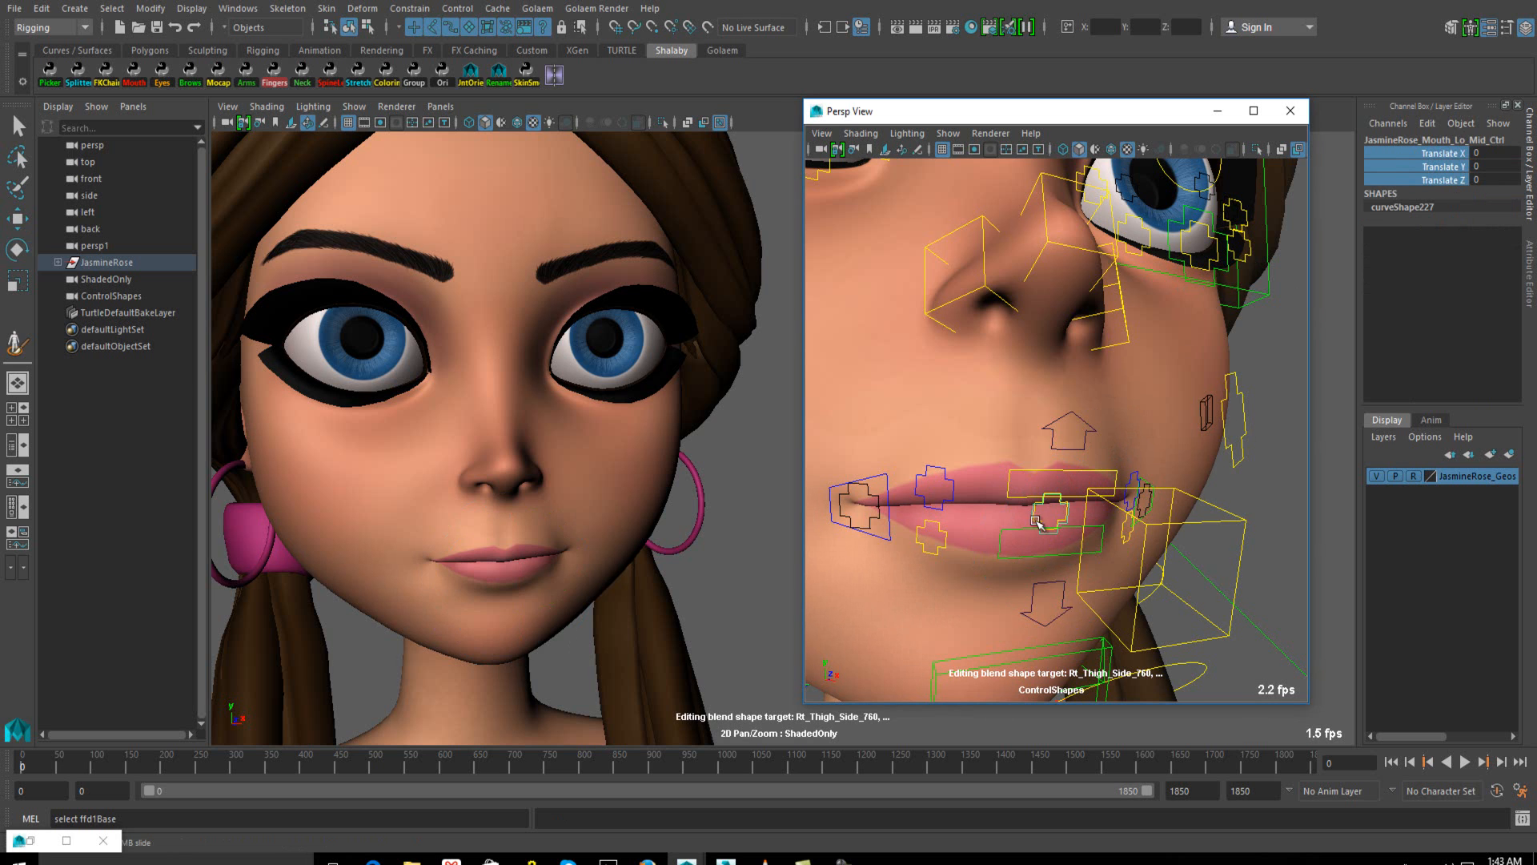
left_click_drag(1453, 159, 1489, 174)
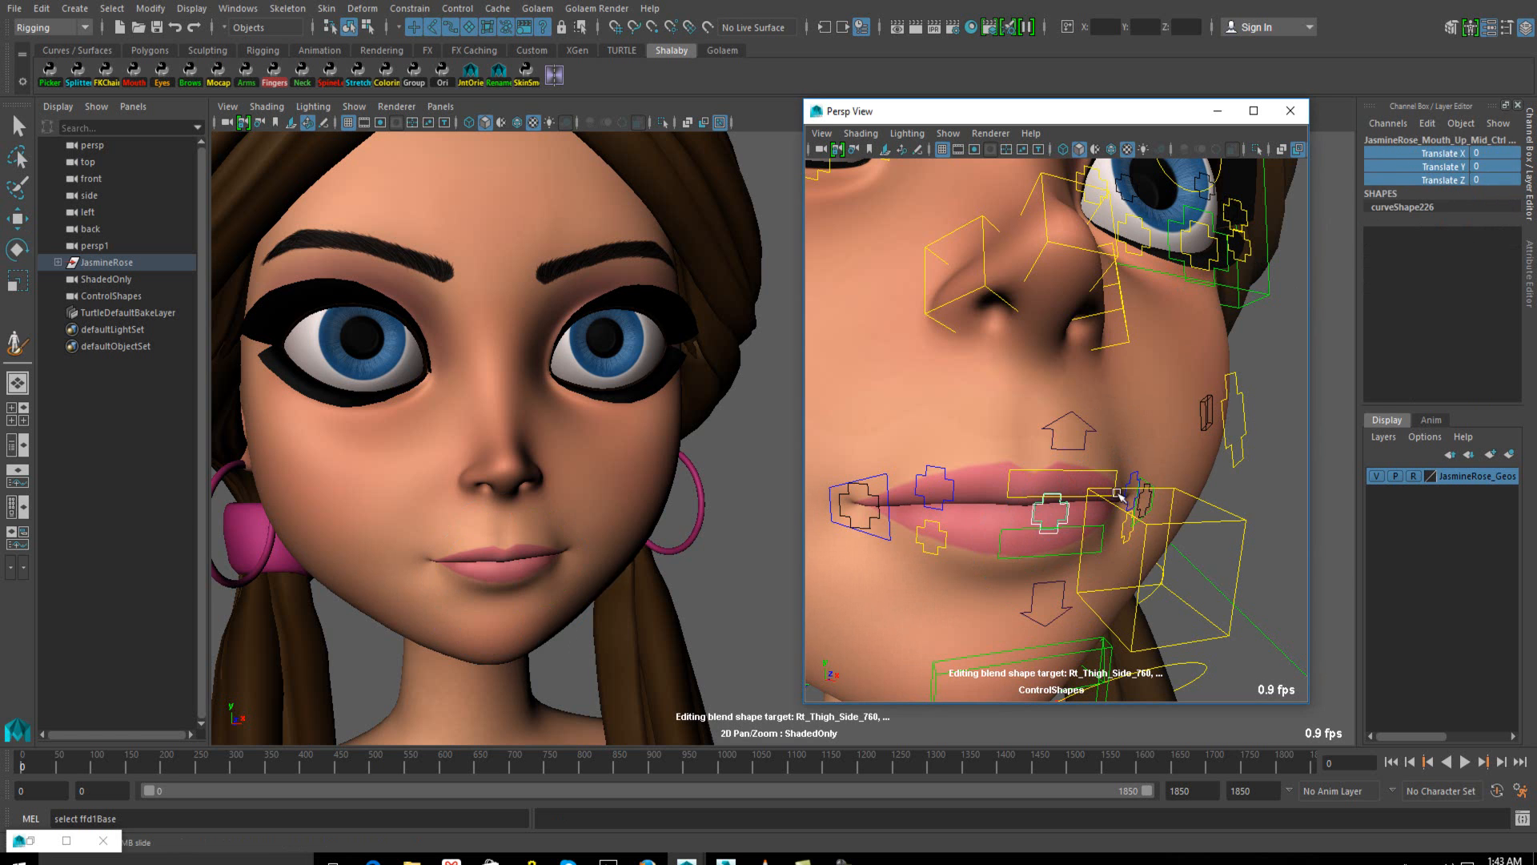
Select the upper mouth master control and enter a new Mouth Closure value
left_click(1105, 489)
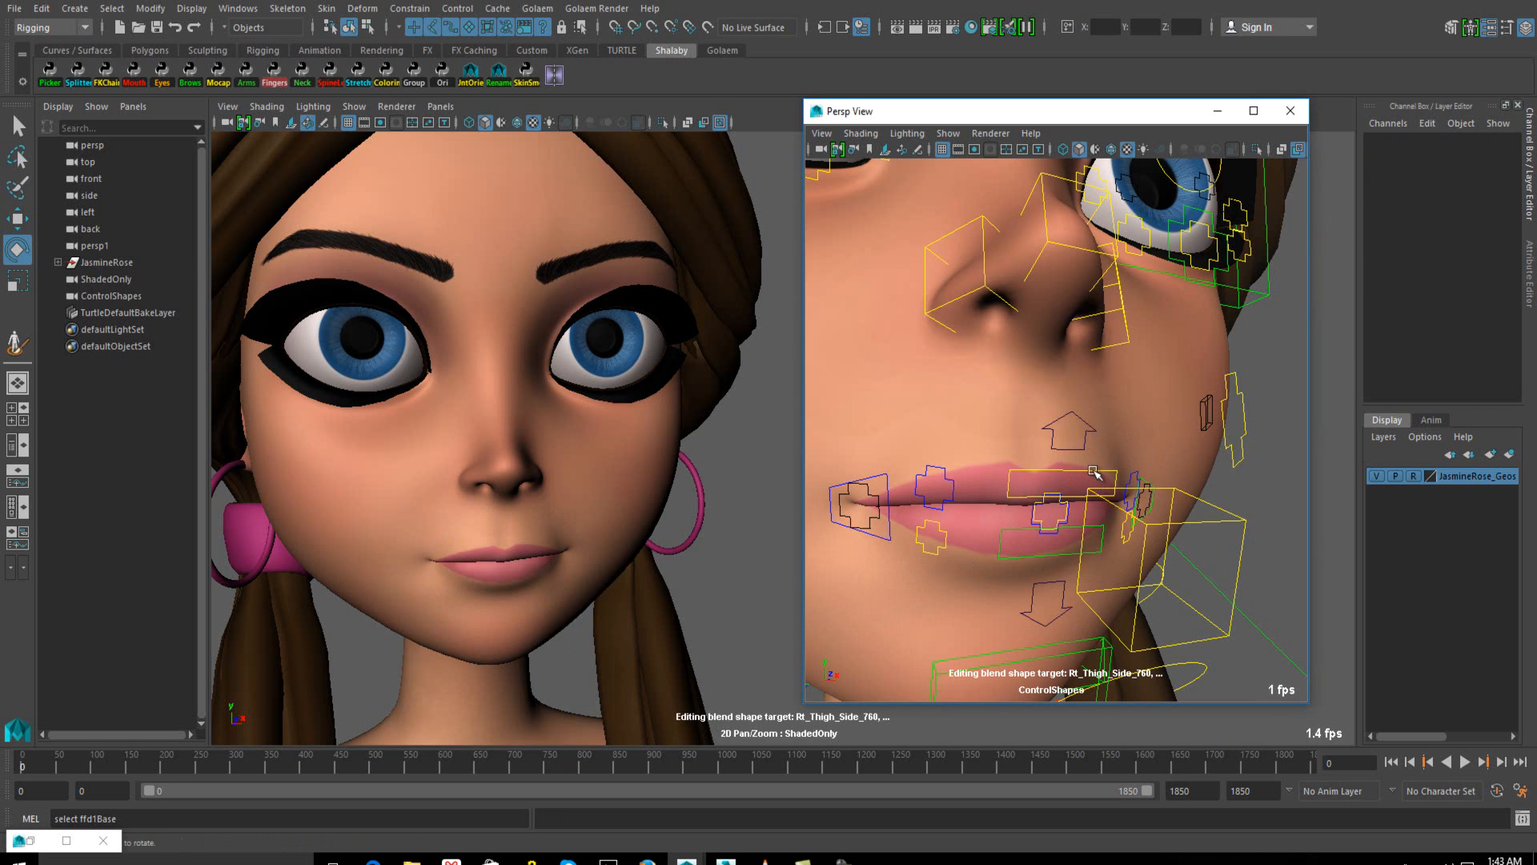
key("e")
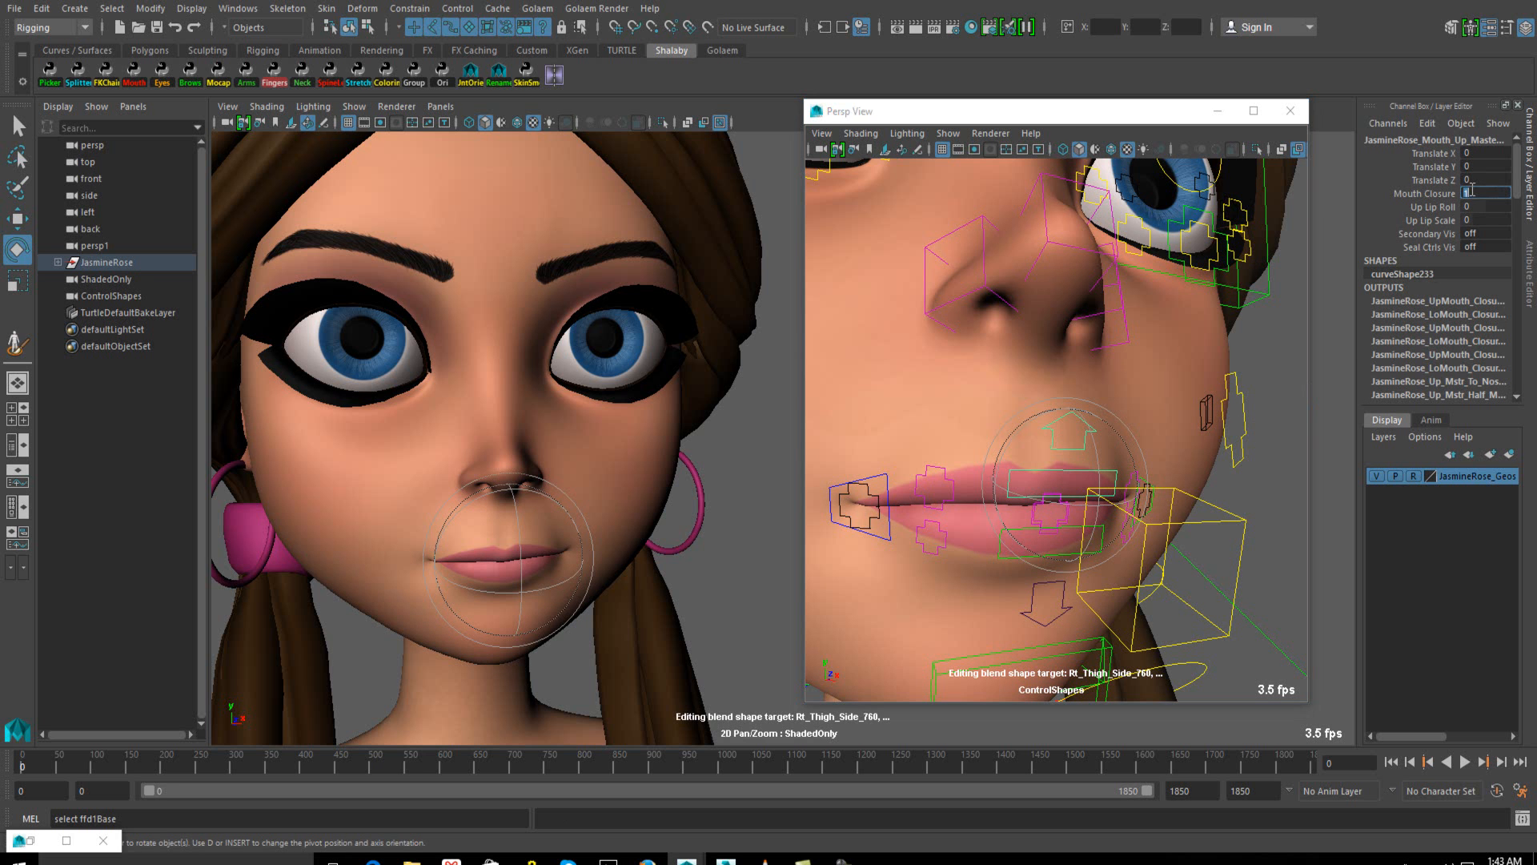
key("Return")
Open the mouth by rotating the jaw control to a Rotate X of about 17
left_click_drag(1114, 431, 1188, 360, "alt")
left_click(1032, 457)
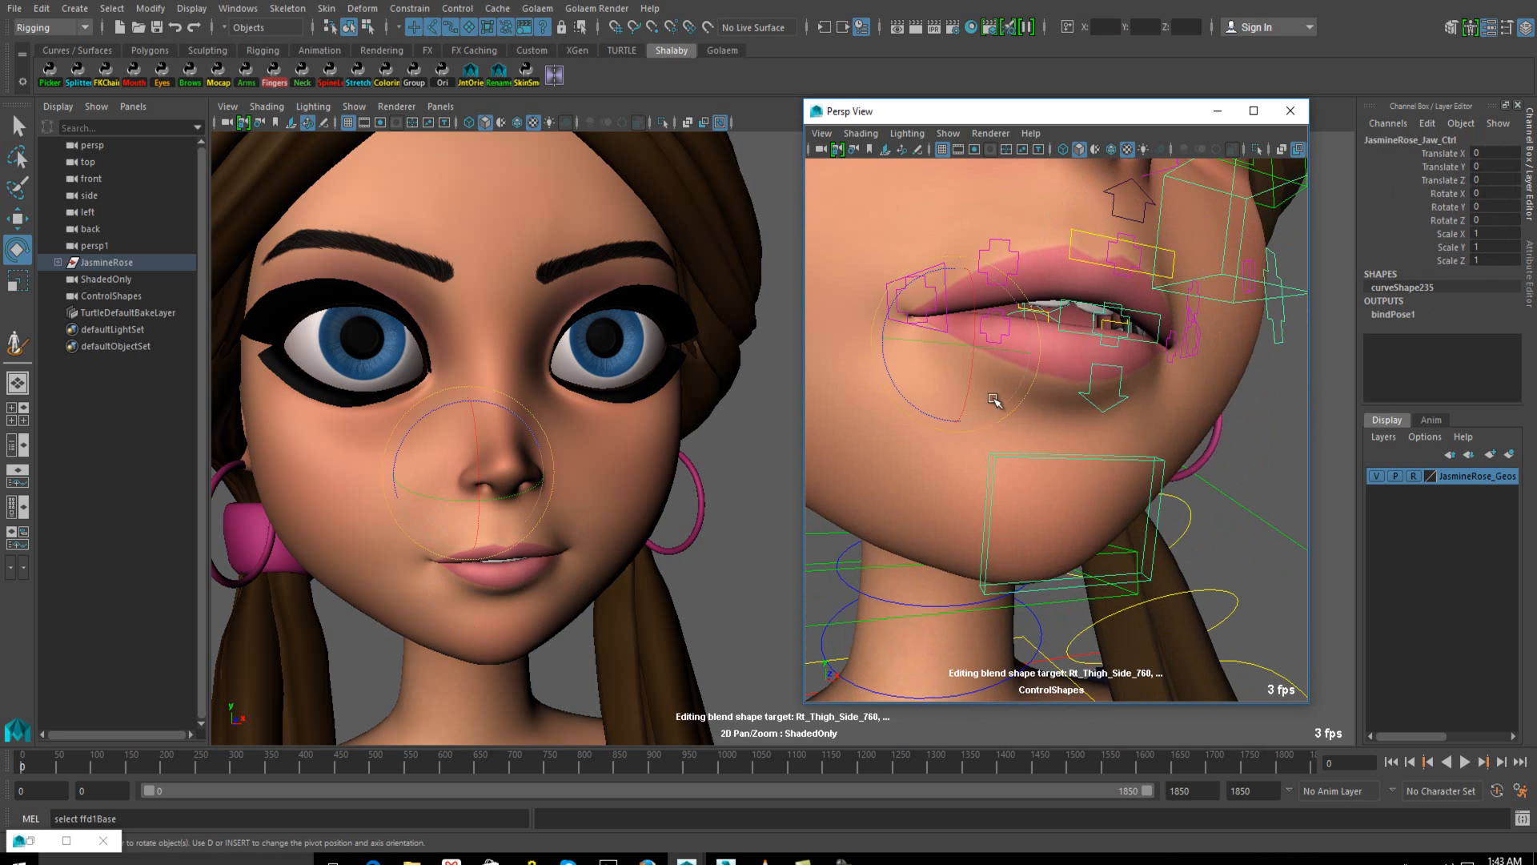
left_click_drag(987, 305, 1005, 416)
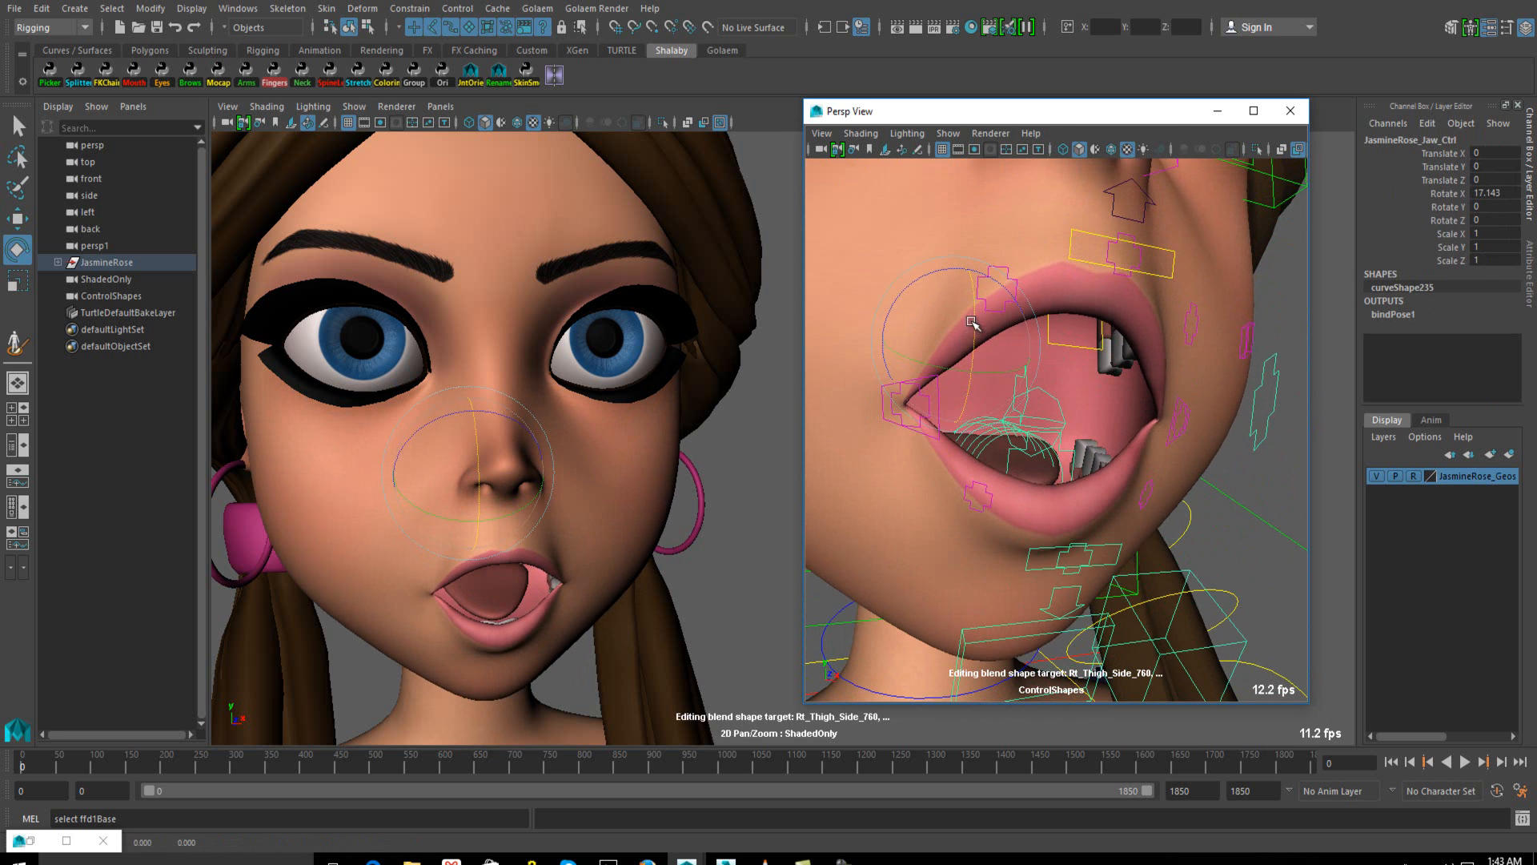
Raise the tongue inside the open mouth by rotating its control
left_click_drag(1121, 448, 1229, 517, "alt")
left_click(1052, 403)
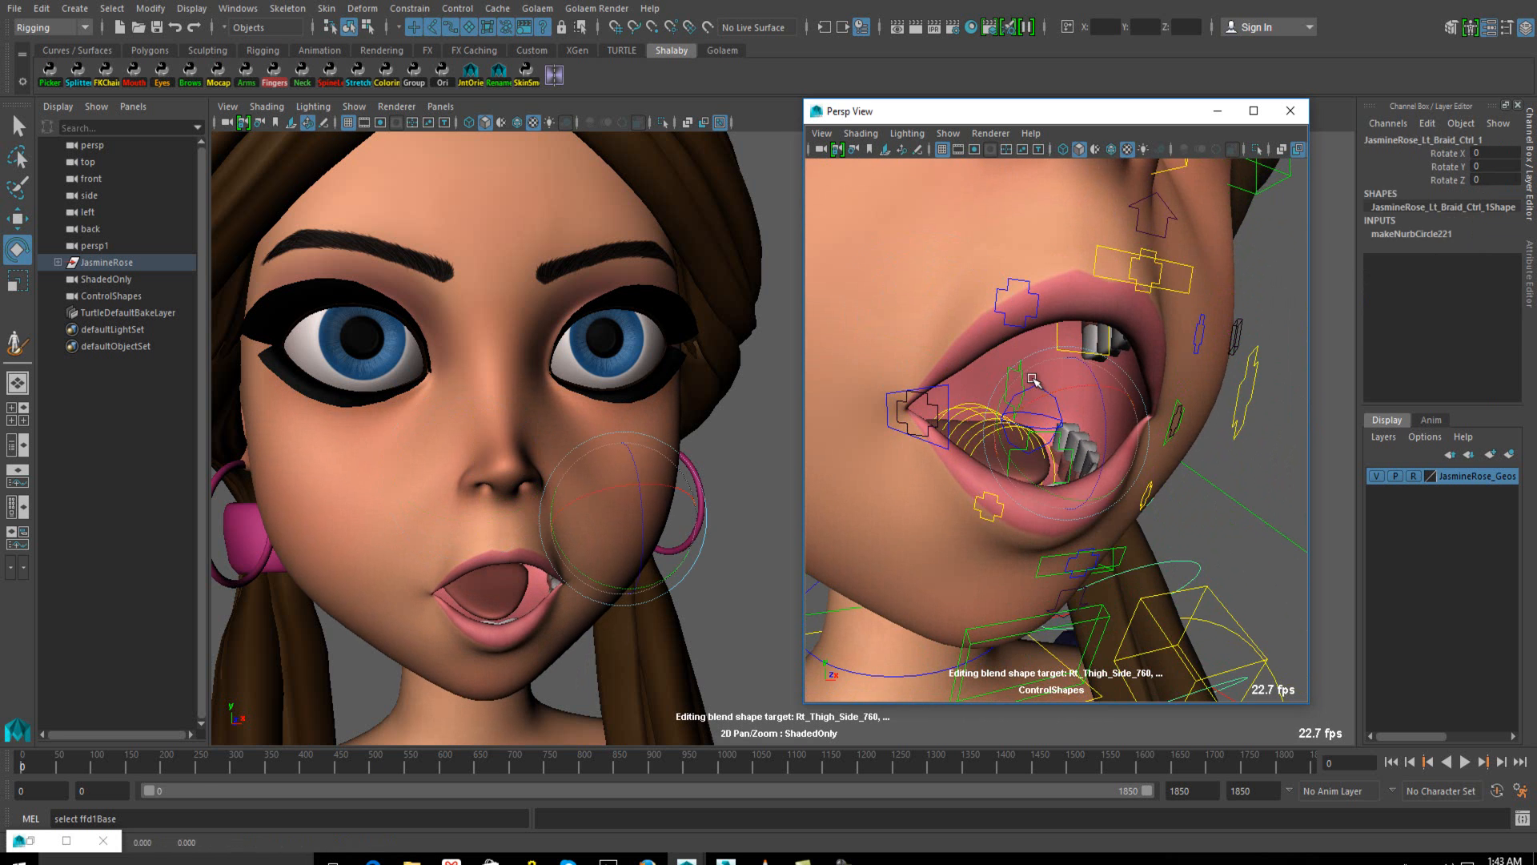
left_click(1182, 466)
left_click(1058, 392)
left_click_drag(1058, 392, 1009, 369)
left_click(996, 362)
Stick the tongue out by moving the tongue extend control to a Translate X of about 0.63
left_click(1033, 372)
key("w")
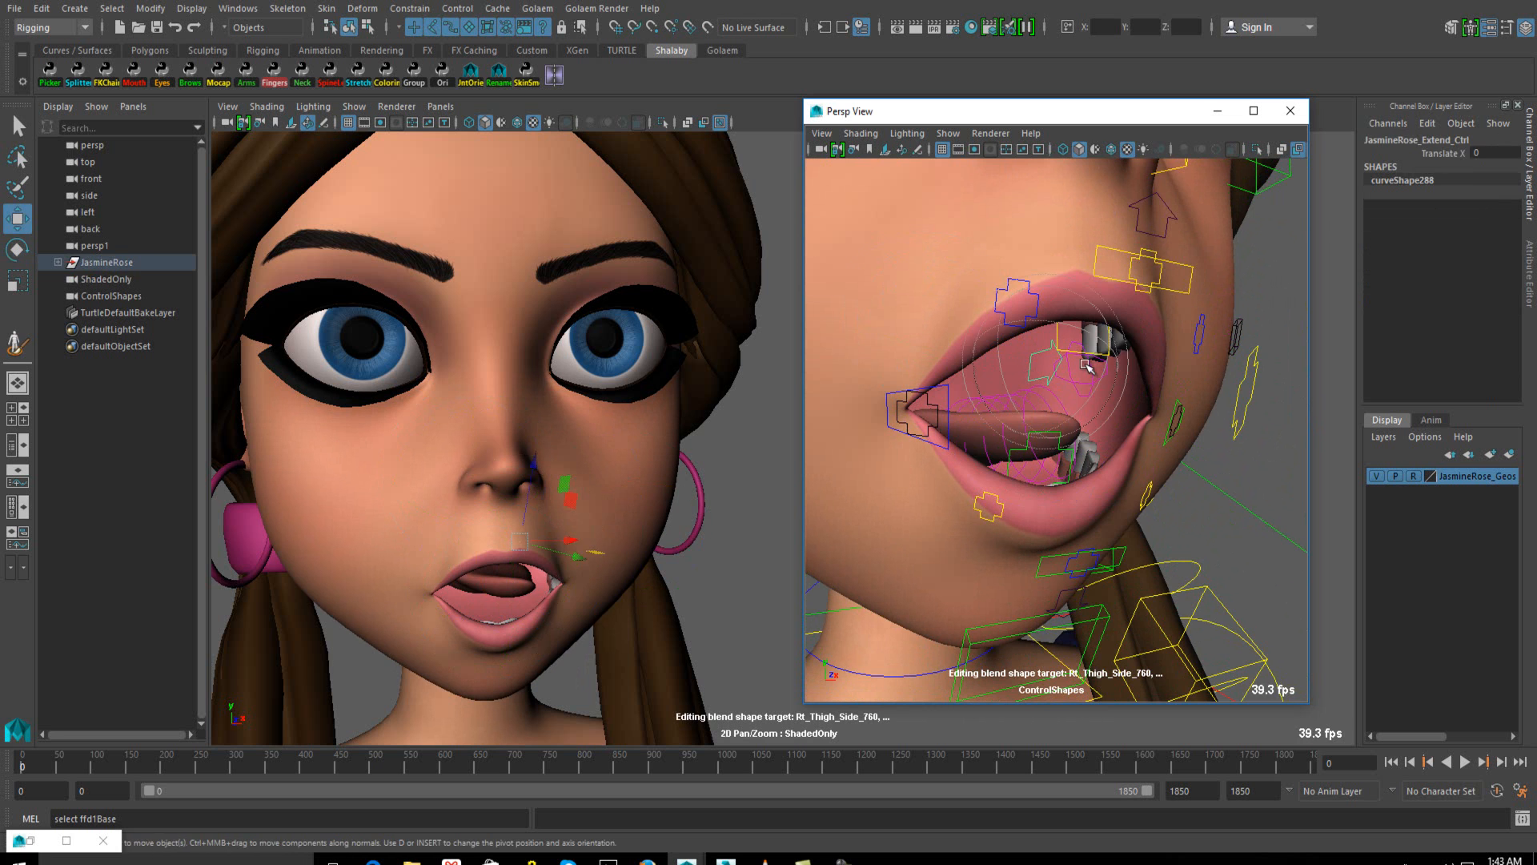
left_click_drag(1098, 352, 1124, 387)
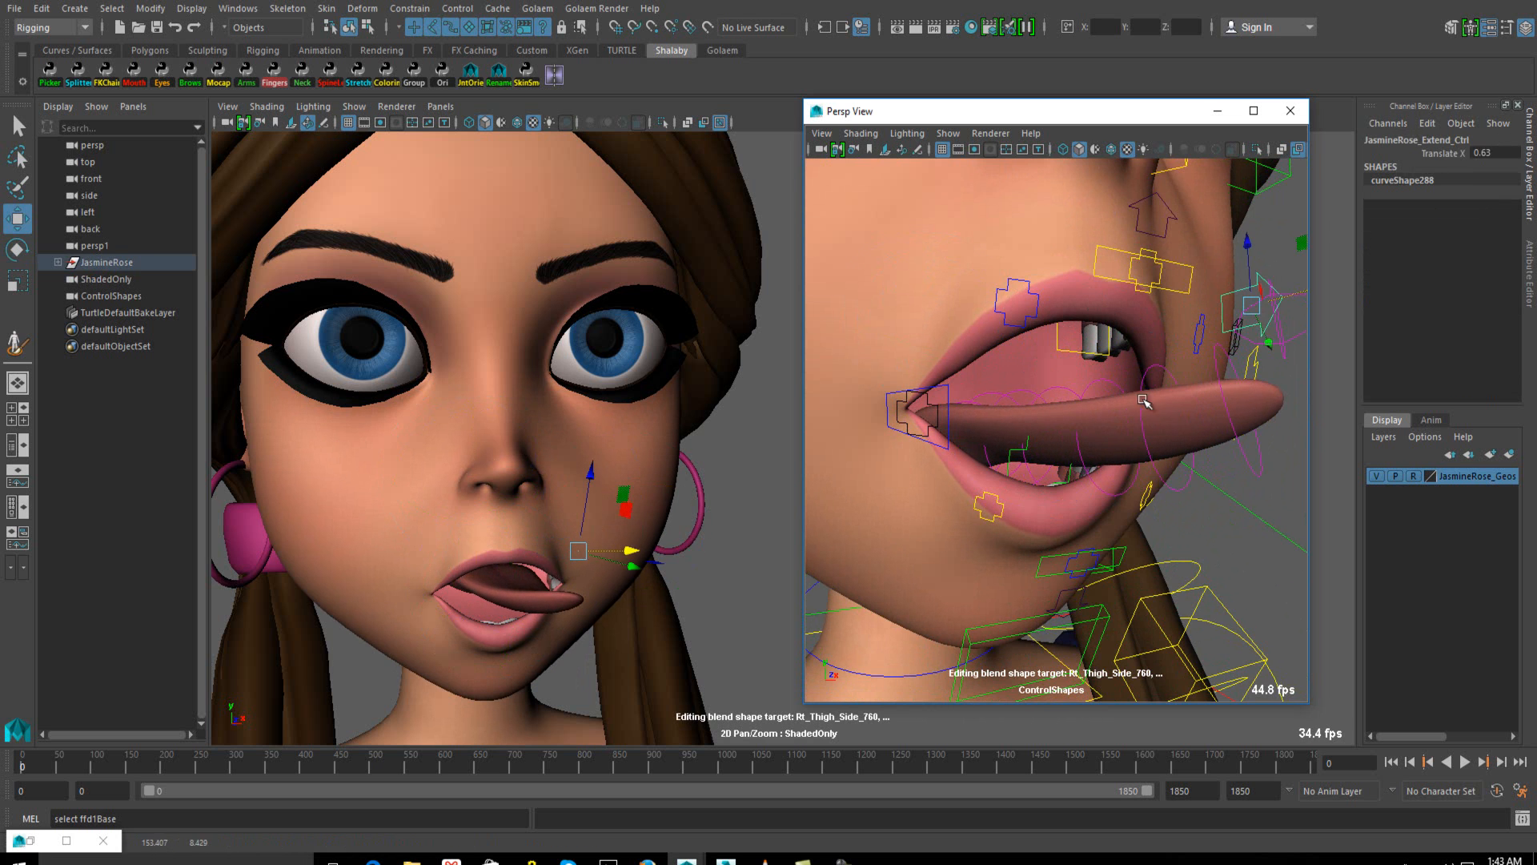
Try adjusting an individual control on the extended tongue, and undo the change
left_click(1142, 386)
left_click_drag(1237, 415, 1203, 412)
key("ctrl+z")
key("ctrl+z")
key("ctrl+z")
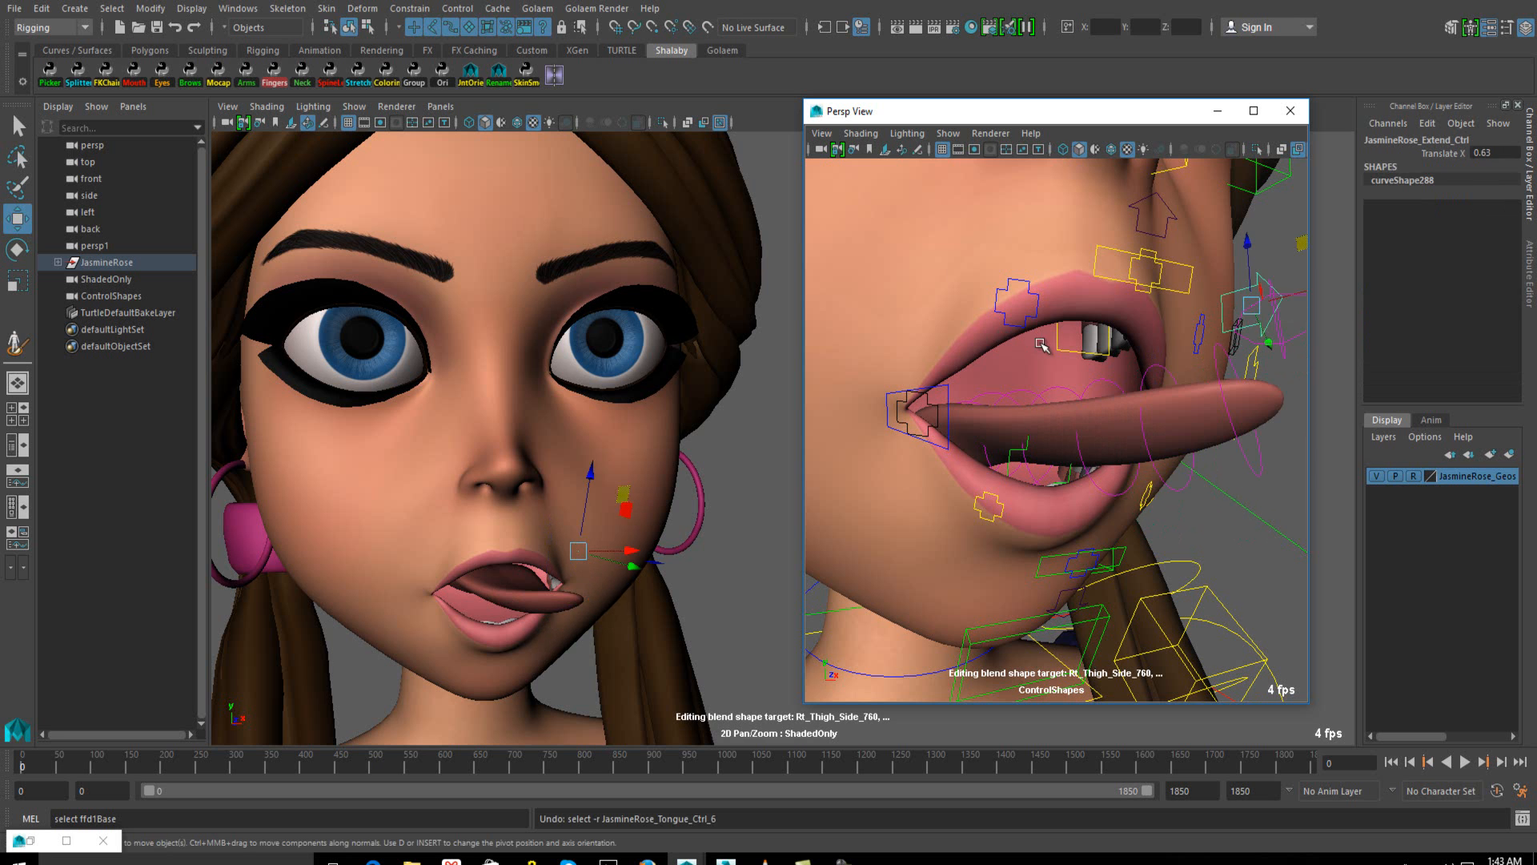
Try moving the upper teeth control in several directions, and undo the moves
left_click(1059, 345)
left_click_drag(1027, 216, 1081, 320)
key("ctrl+z")
key("ctrl+z")
key("ctrl+z")
key("ctrl+z")
key("ctrl+z")
key("ctrl+z")
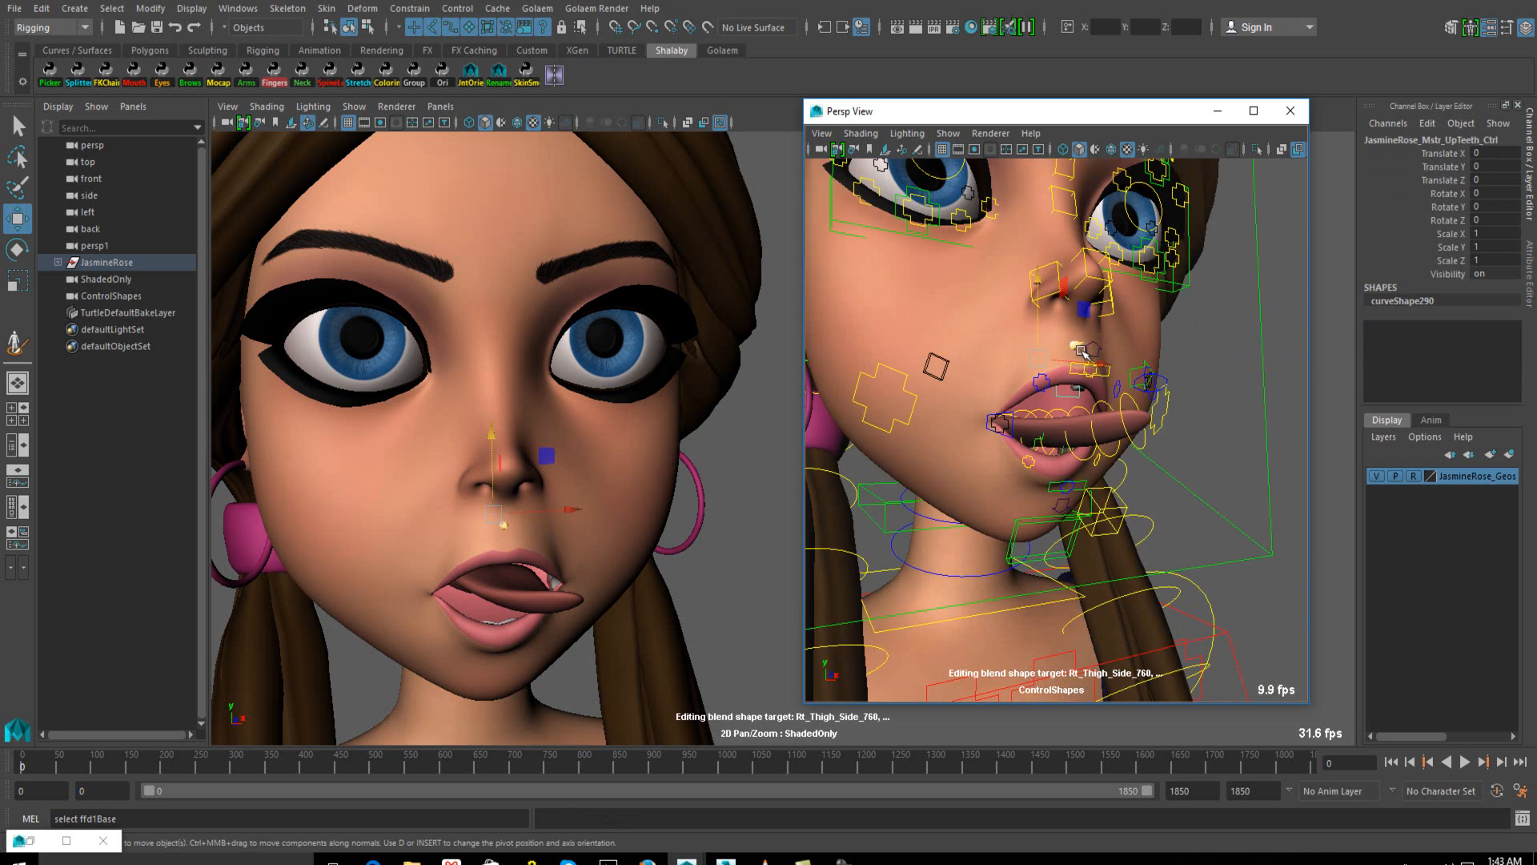
key("ctrl+z")
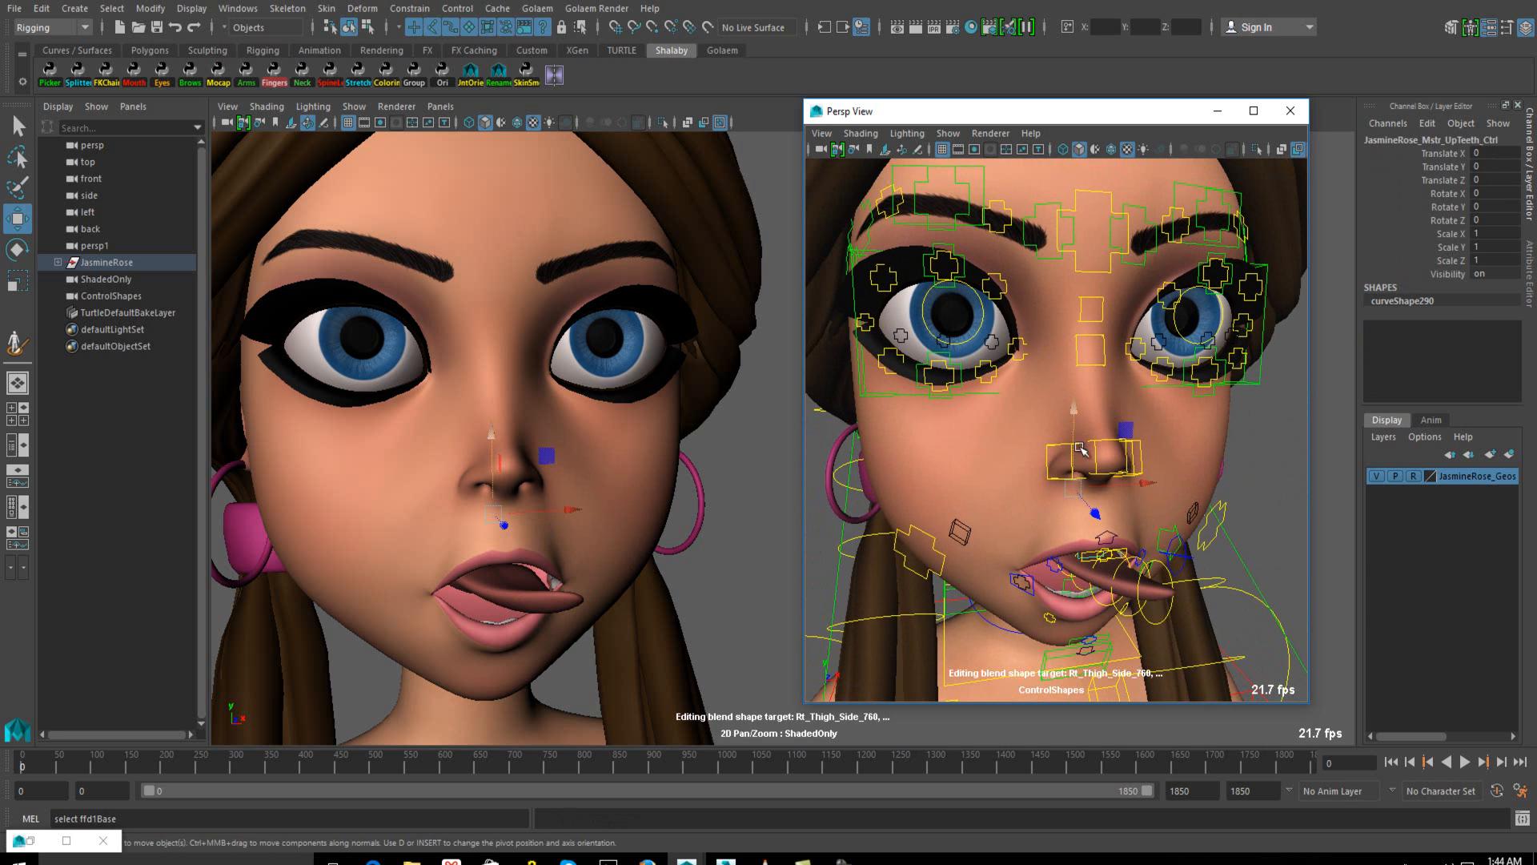
Try moving the nose control in several directions, and undo the moves
left_click(1108, 445)
key("ctrl+z")
key("ctrl+z")
key("ctrl+z")
key("ctrl+z")
key("ctrl+z")
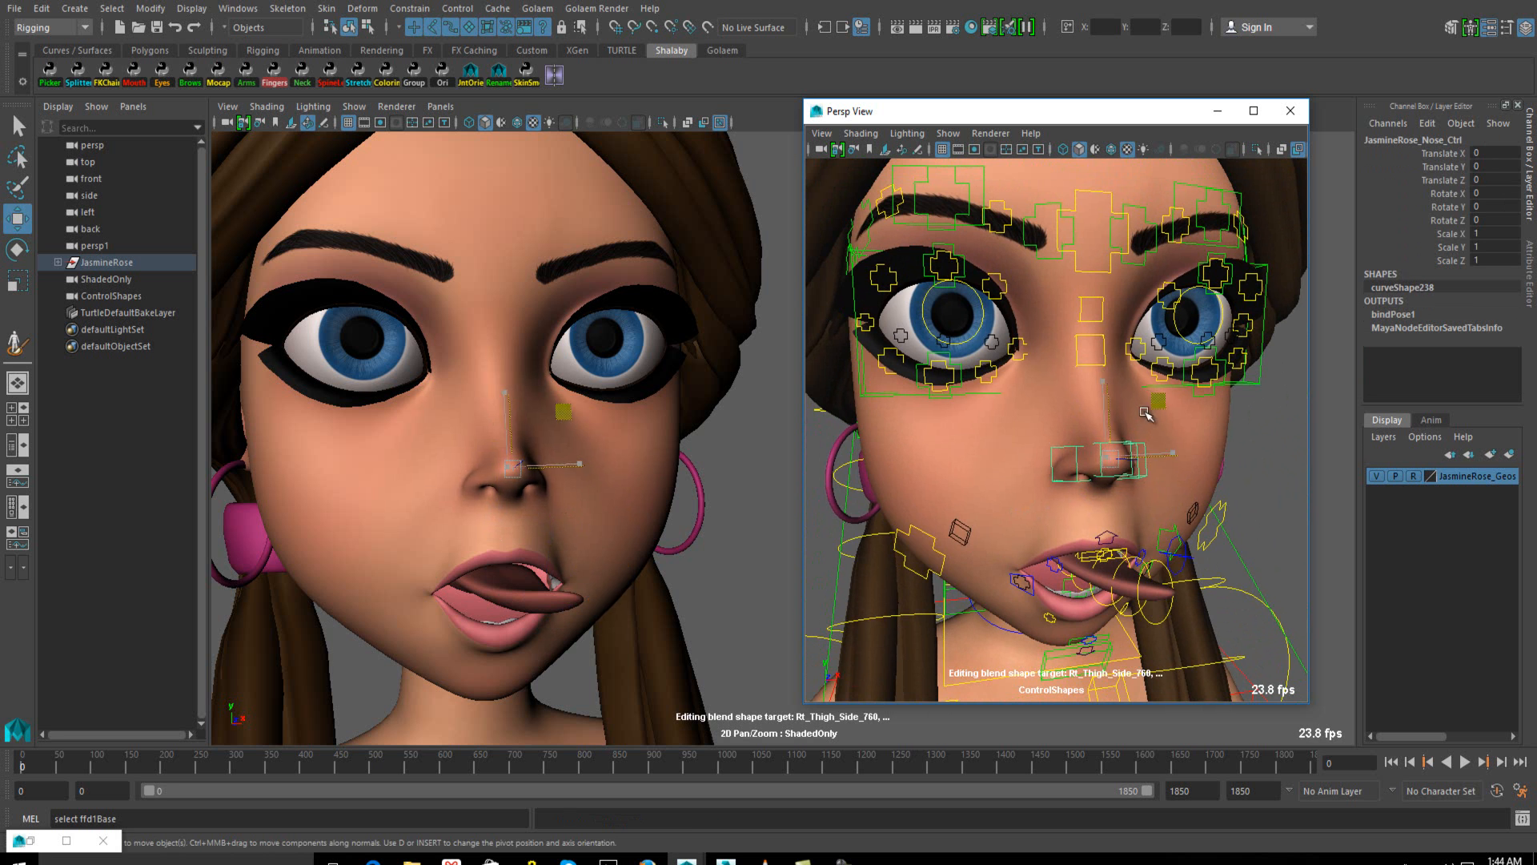
key("ctrl+z")
key("ctrl+z")
key("ctrl+z")
key("ctrl+z")
key("ctrl+z")
key("ctrl+z")
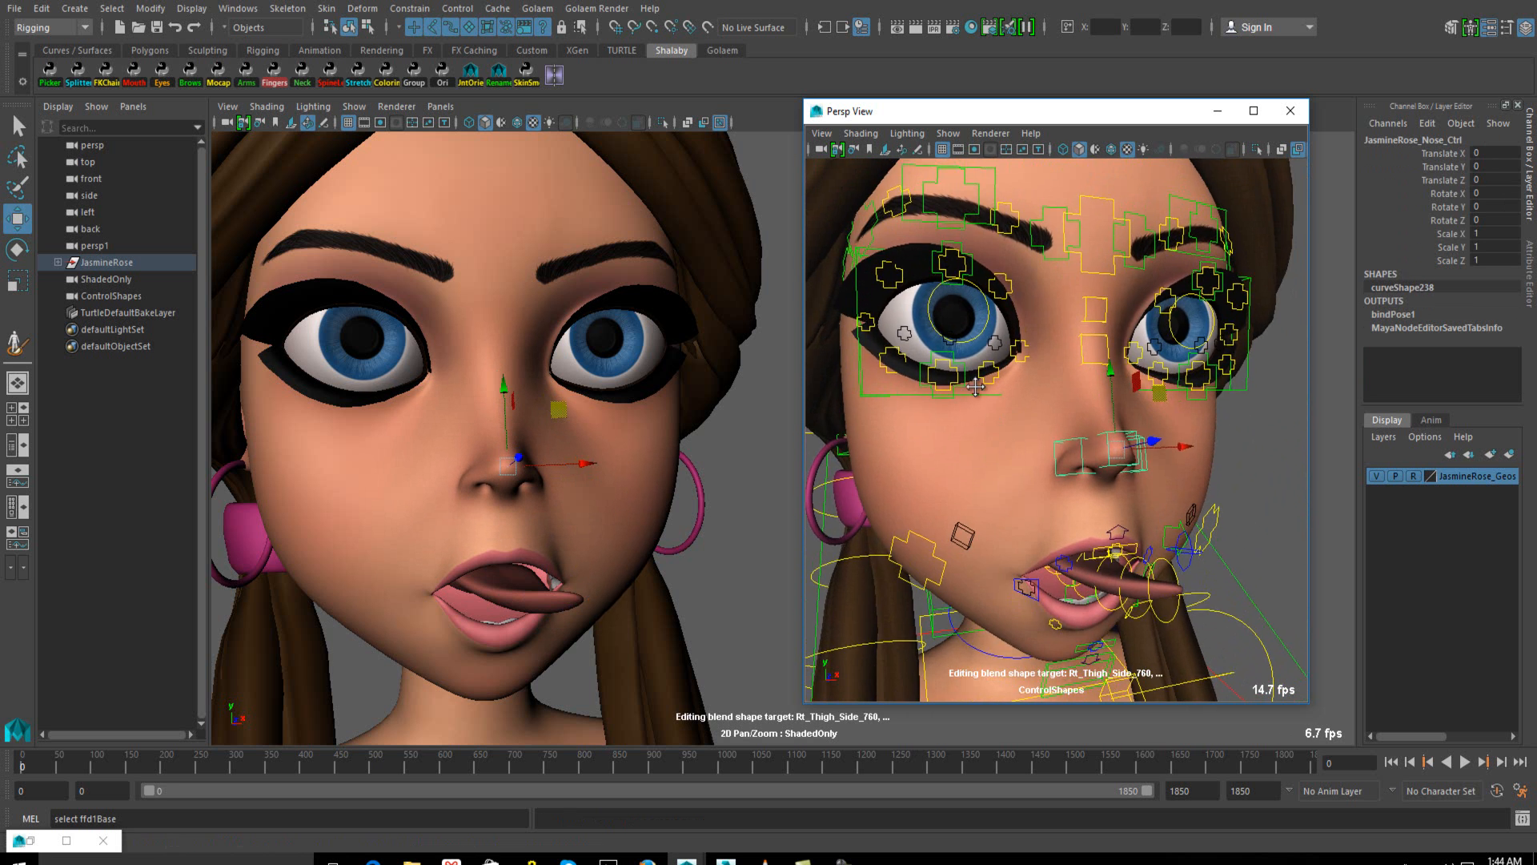
Try bending and stretching the head with the Flexi control above it, and undo the deformation
middle_click_drag(1004, 353, 1012, 446, "alt")
scroll(1012, 446, "down", 4)
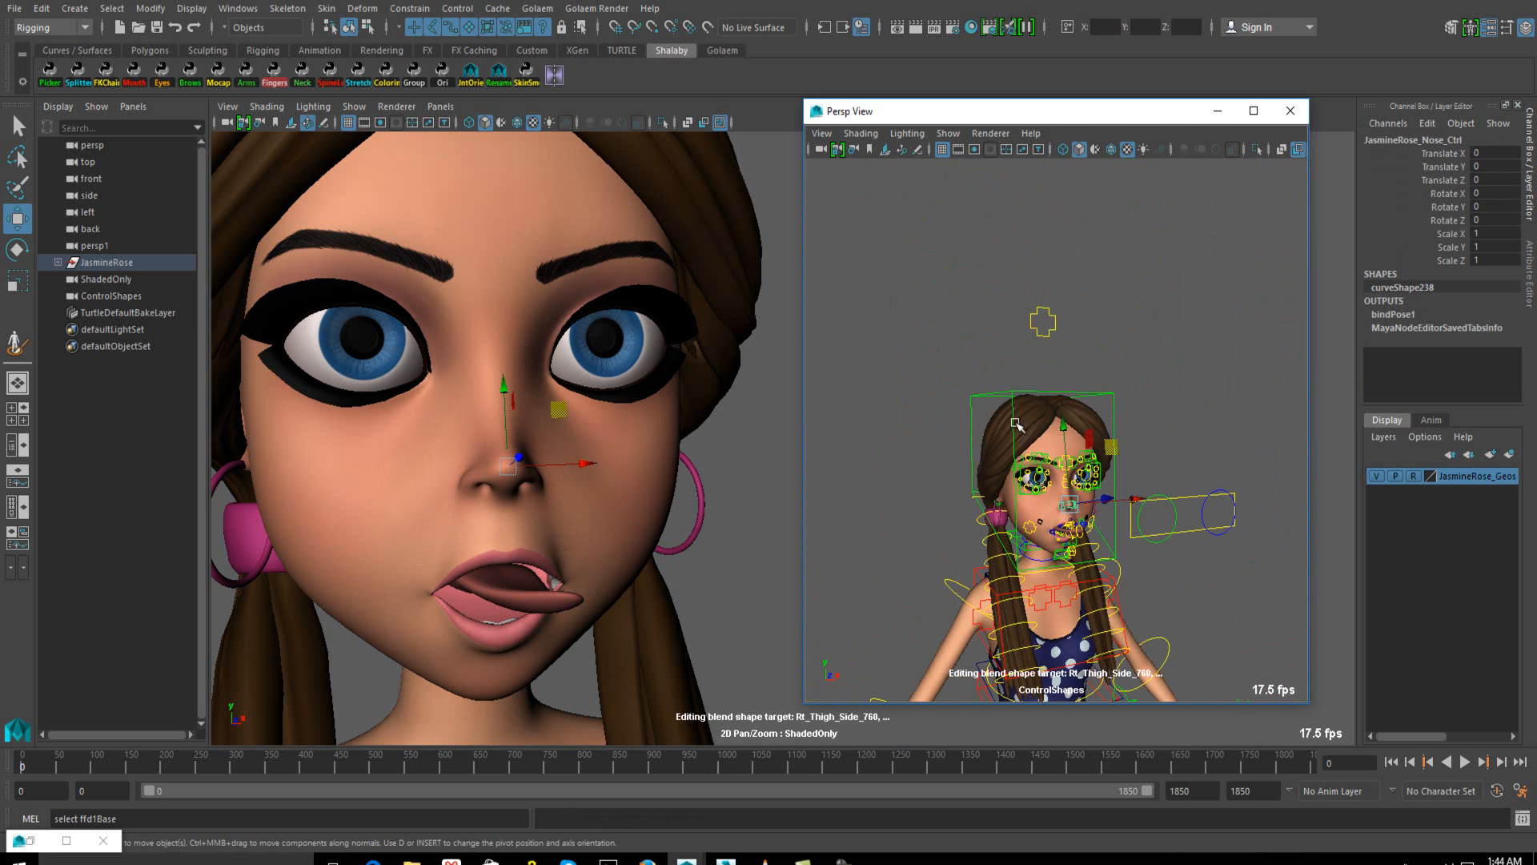
left_click(1045, 336)
mouse_move(1085, 272)
left_mouse_down()
mouse_move(1115, 256)
mouse_move(1084, 256)
left_mouse_up()
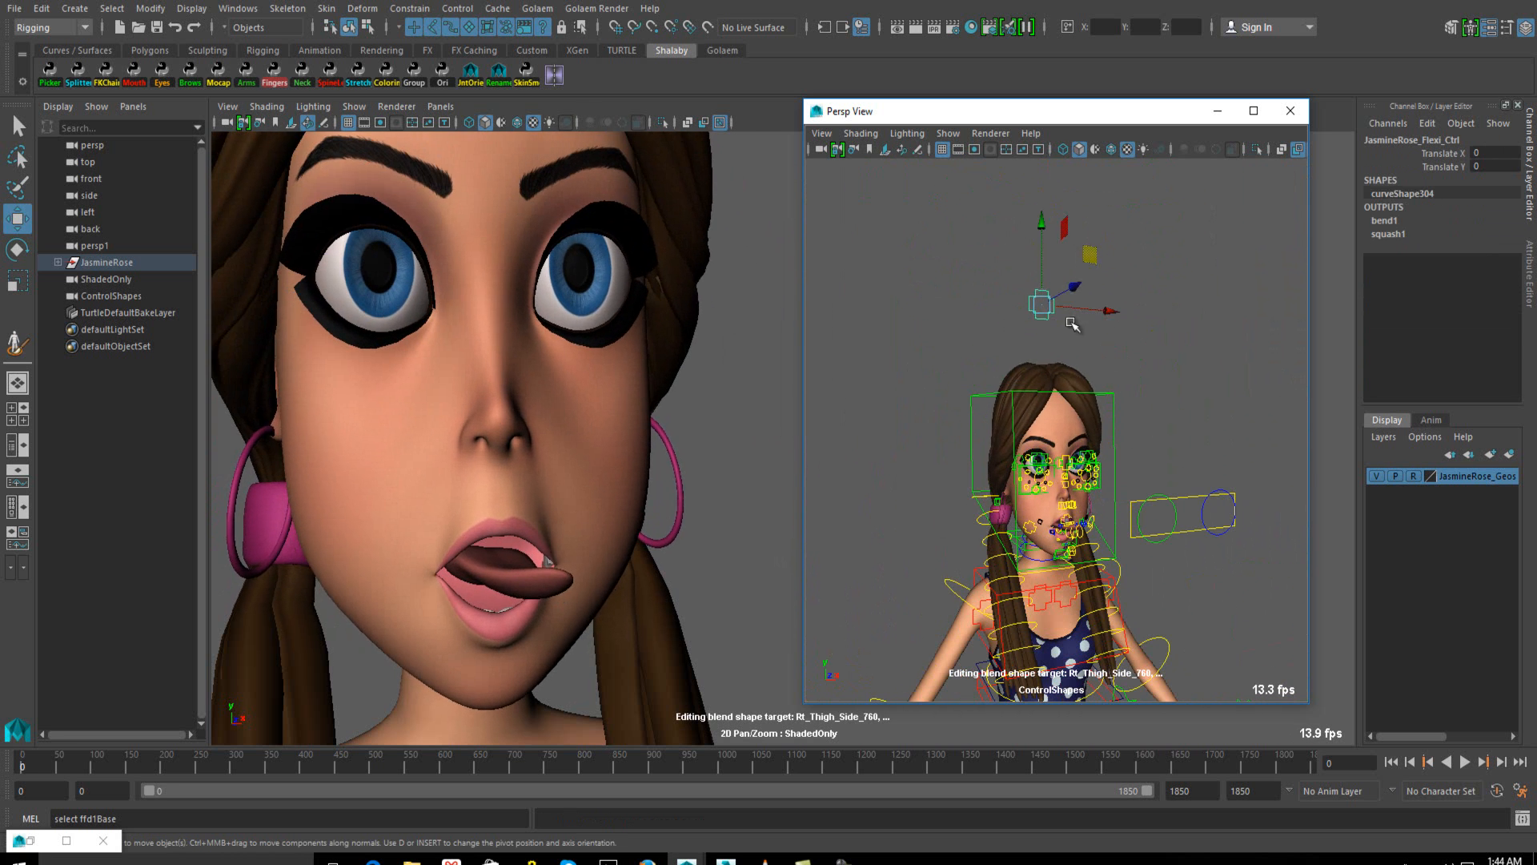
key("ctrl+z")
Try shifting the gaze by moving the eyes aim master control, and undo the move
scroll(1092, 445, "up", 3)
scroll(1093, 446, "up", 8)
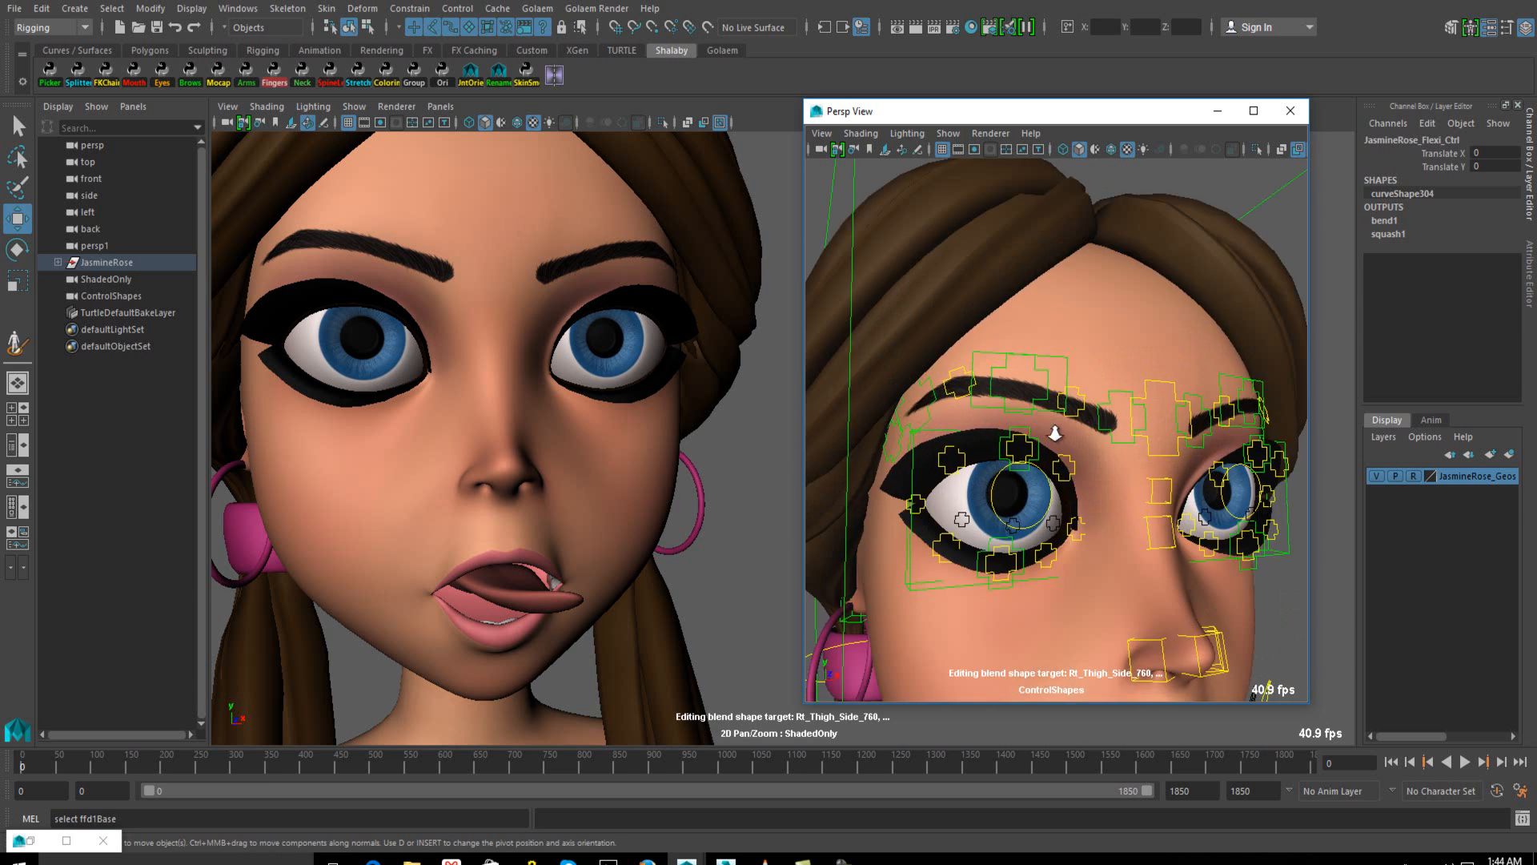
scroll(1055, 433, "down", 8)
scroll(1088, 486, "up", 3)
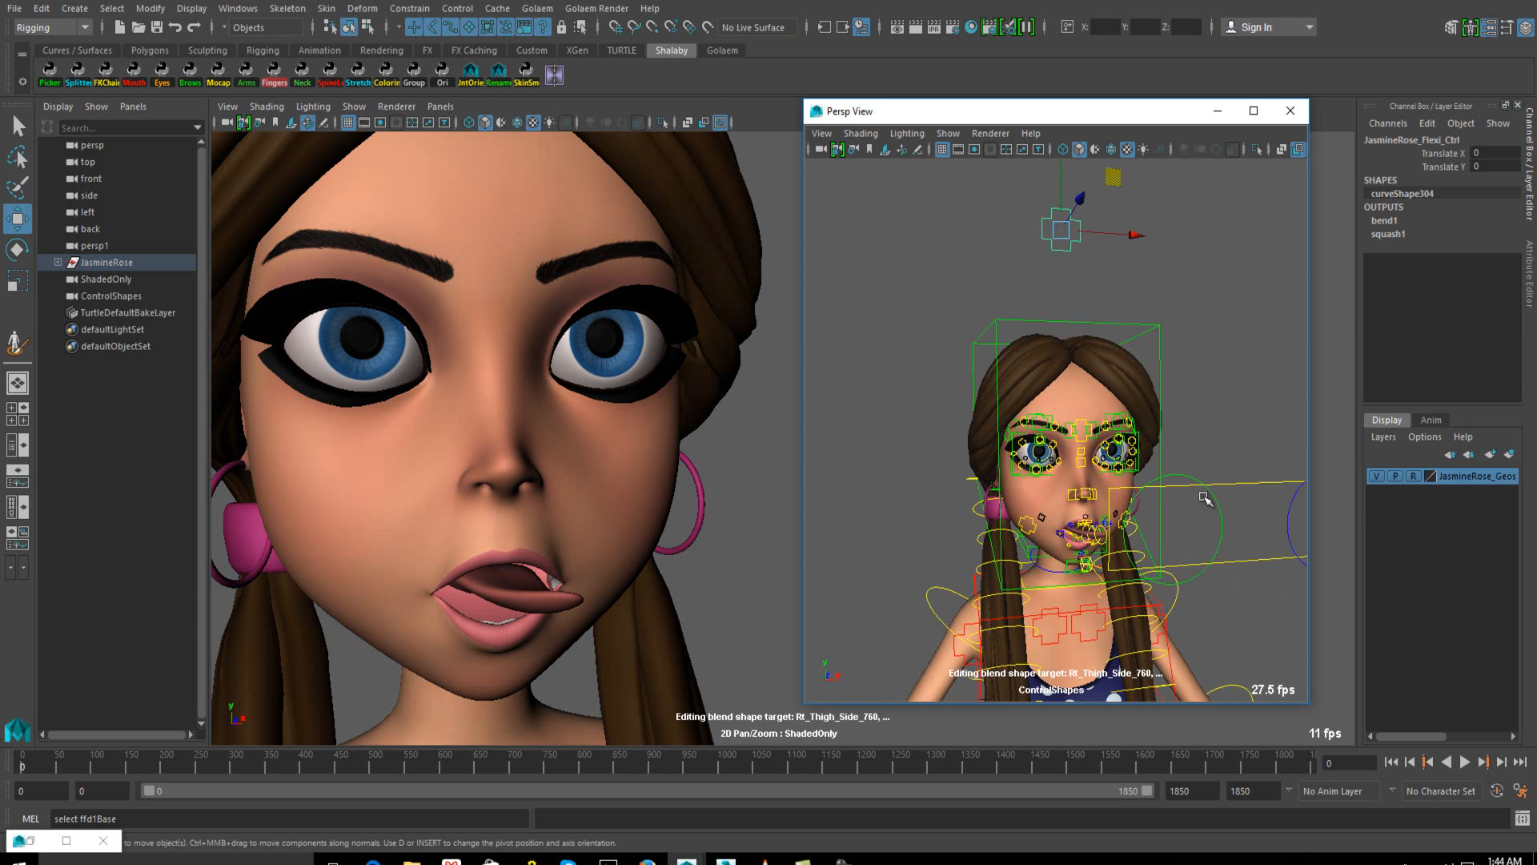
middle_click_drag(1195, 502, 1169, 506, "alt")
left_click(1185, 490)
left_click_drag(1233, 476, 1302, 527)
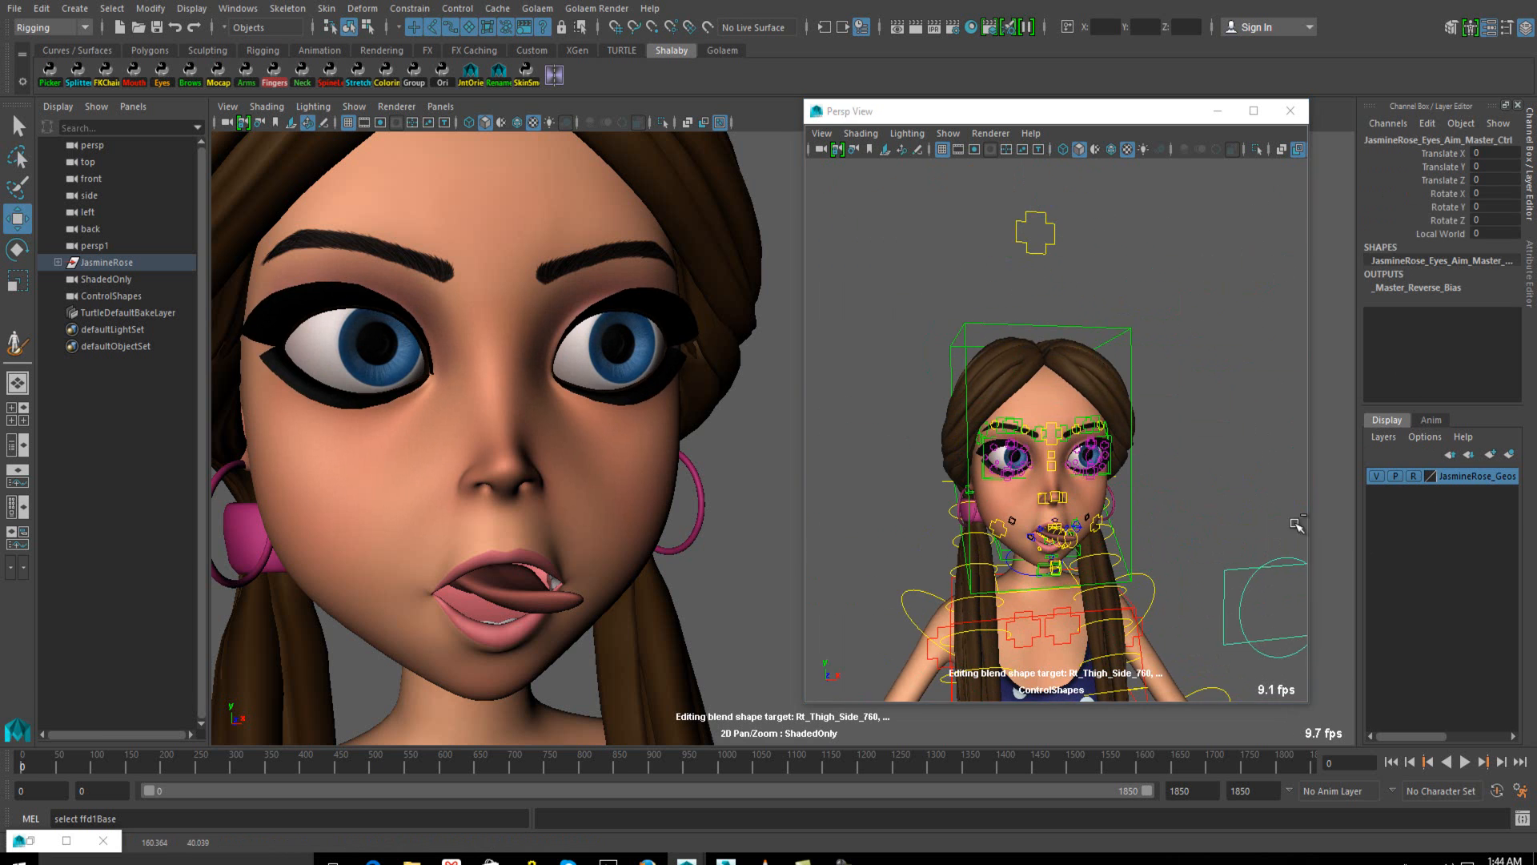
key("ctrl+z")
Try changing Eye Lid Closure and Pupil on the right eye aim control, and undo the changes
left_click_drag(1145, 489, 1160, 484, "alt")
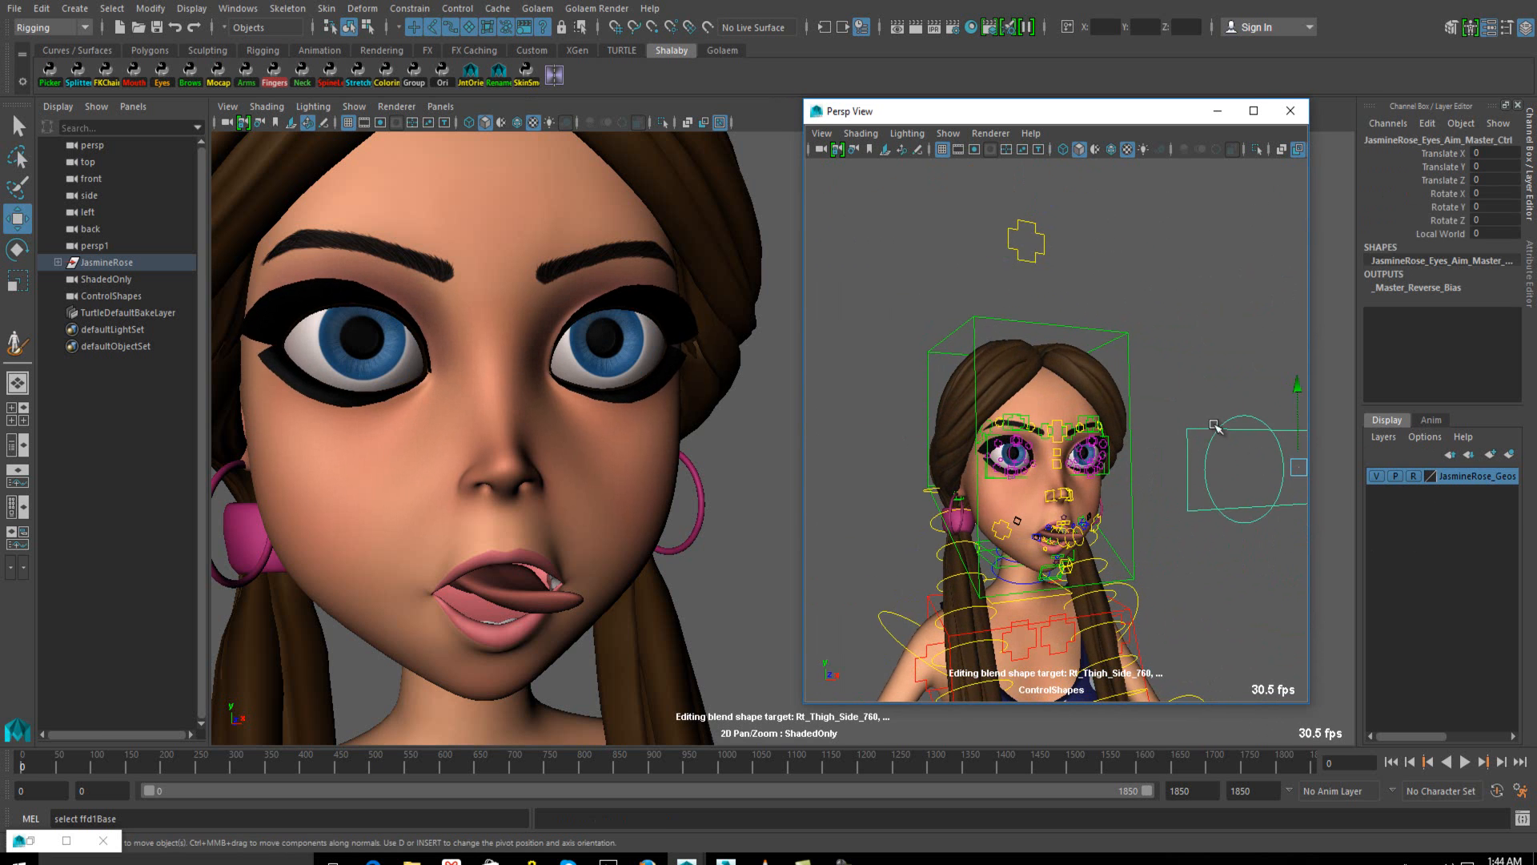
left_click(1231, 417)
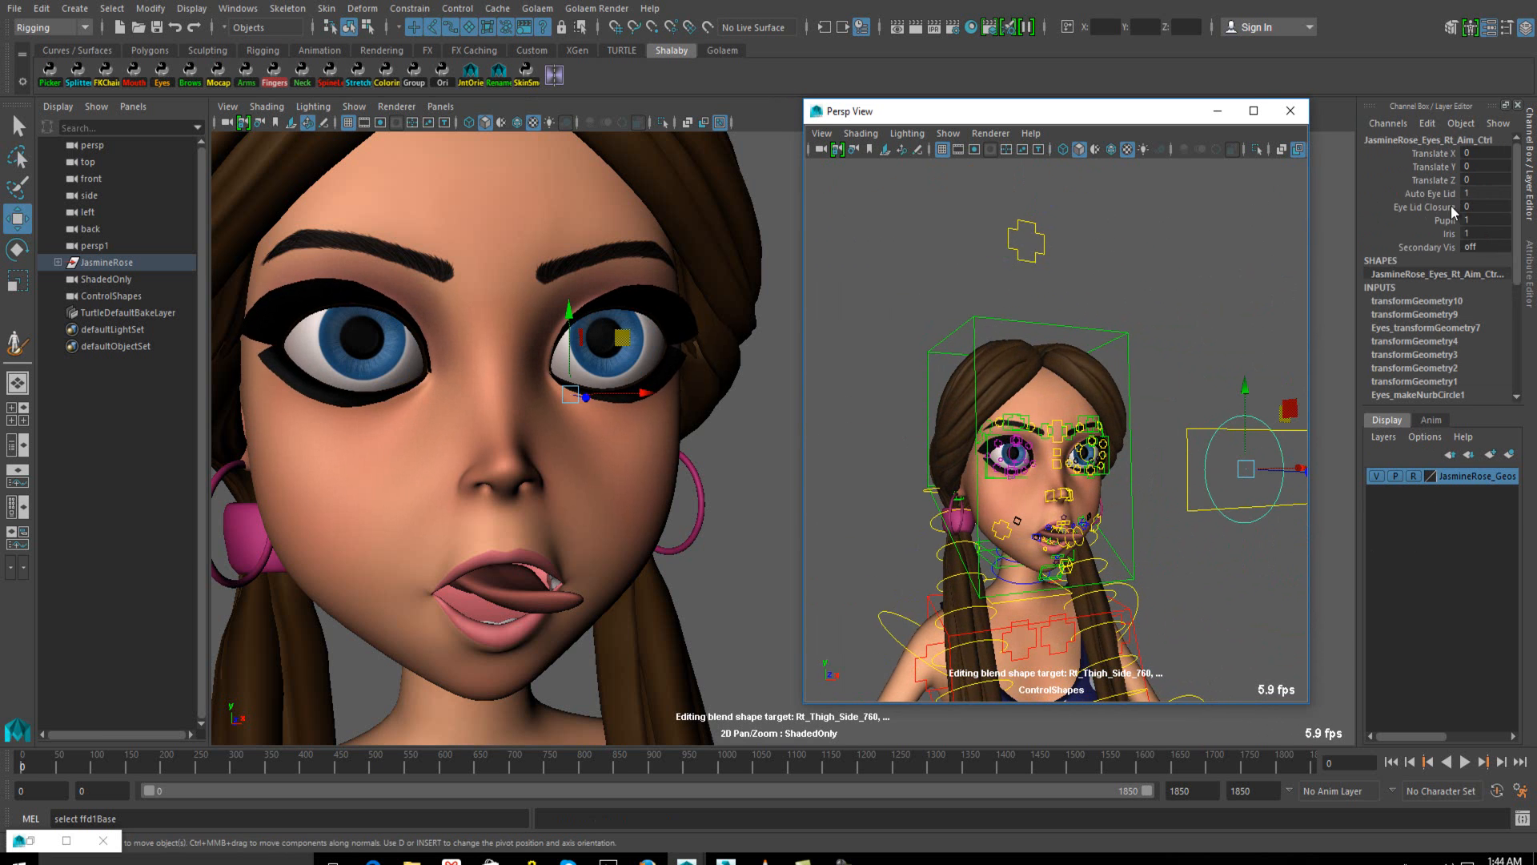
left_click(1424, 207)
middle_click_drag(1000, 308, 895, 340)
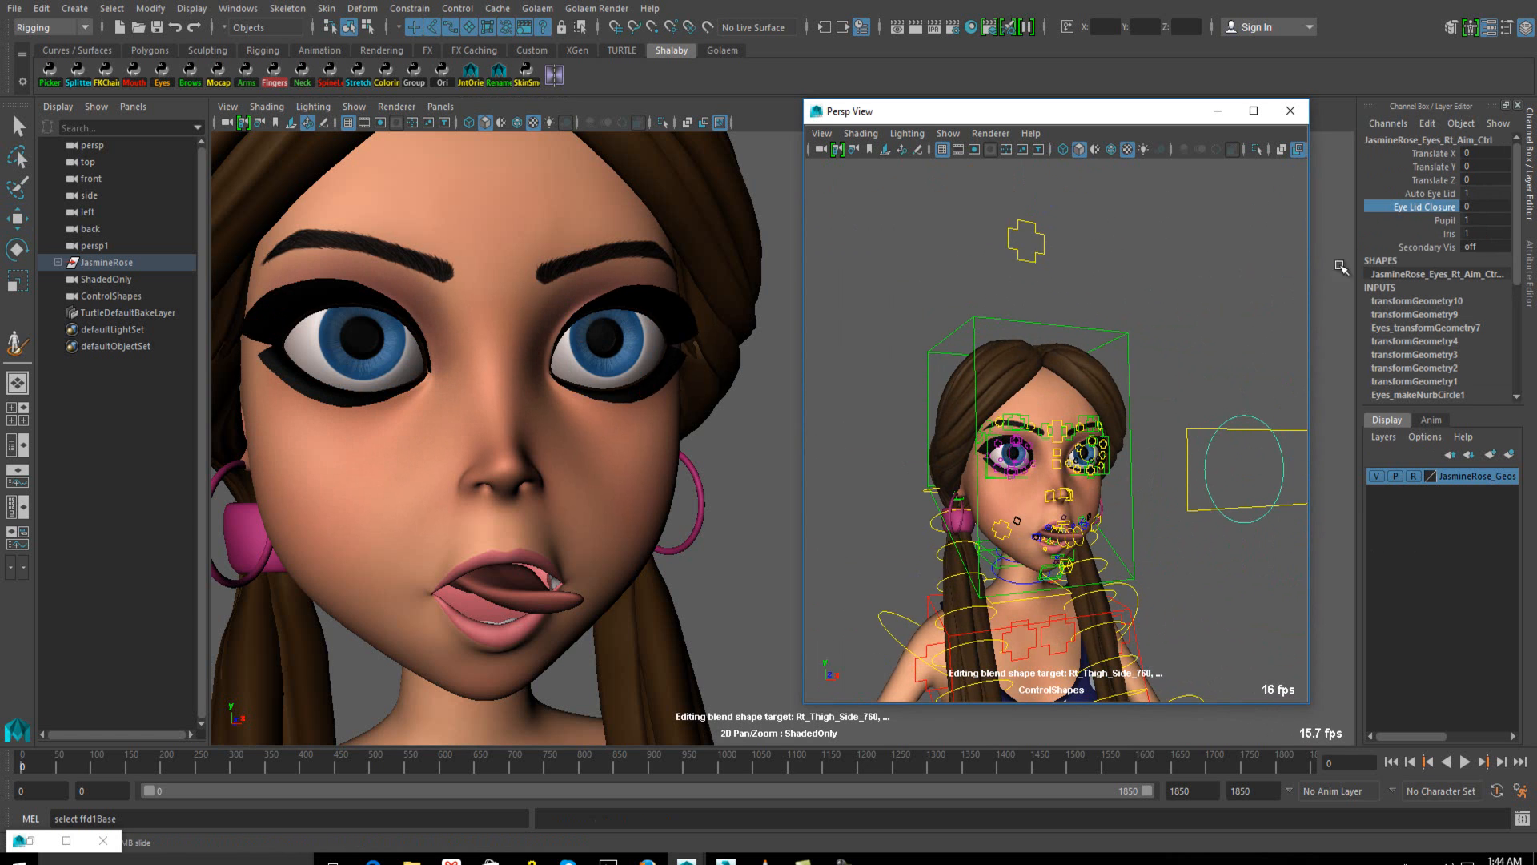
left_click(1410, 221)
middle_click_drag(1153, 257, 1123, 265)
key("ctrl+z")
Try shrinking the right eye's Iris value to 0.1, and undo the change
right_click_drag(1142, 256, 1168, 269, "alt")
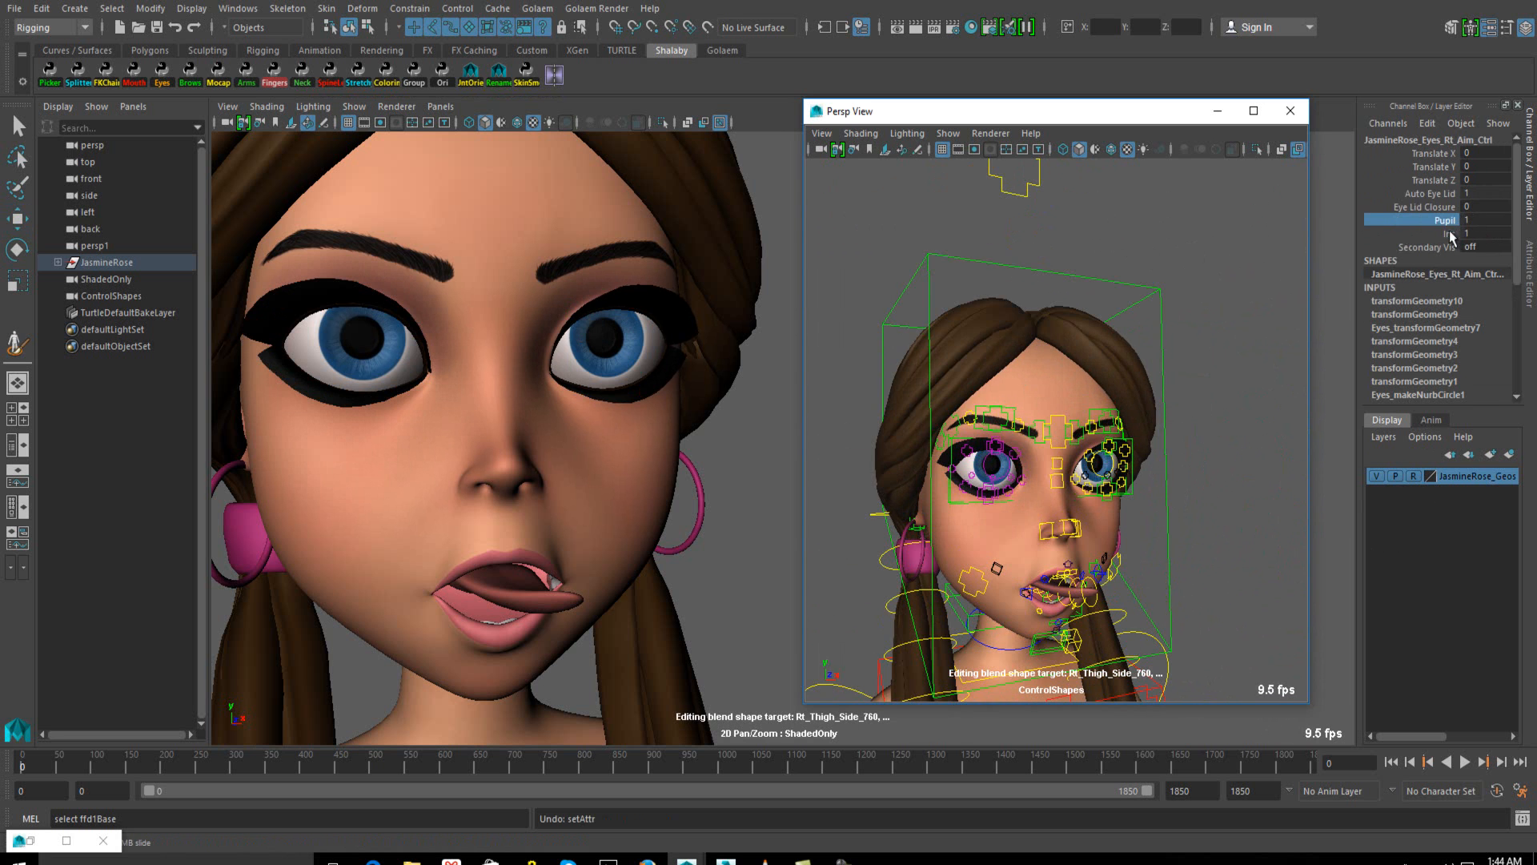
left_click(1419, 234)
middle_click_drag(1163, 256, 1111, 257)
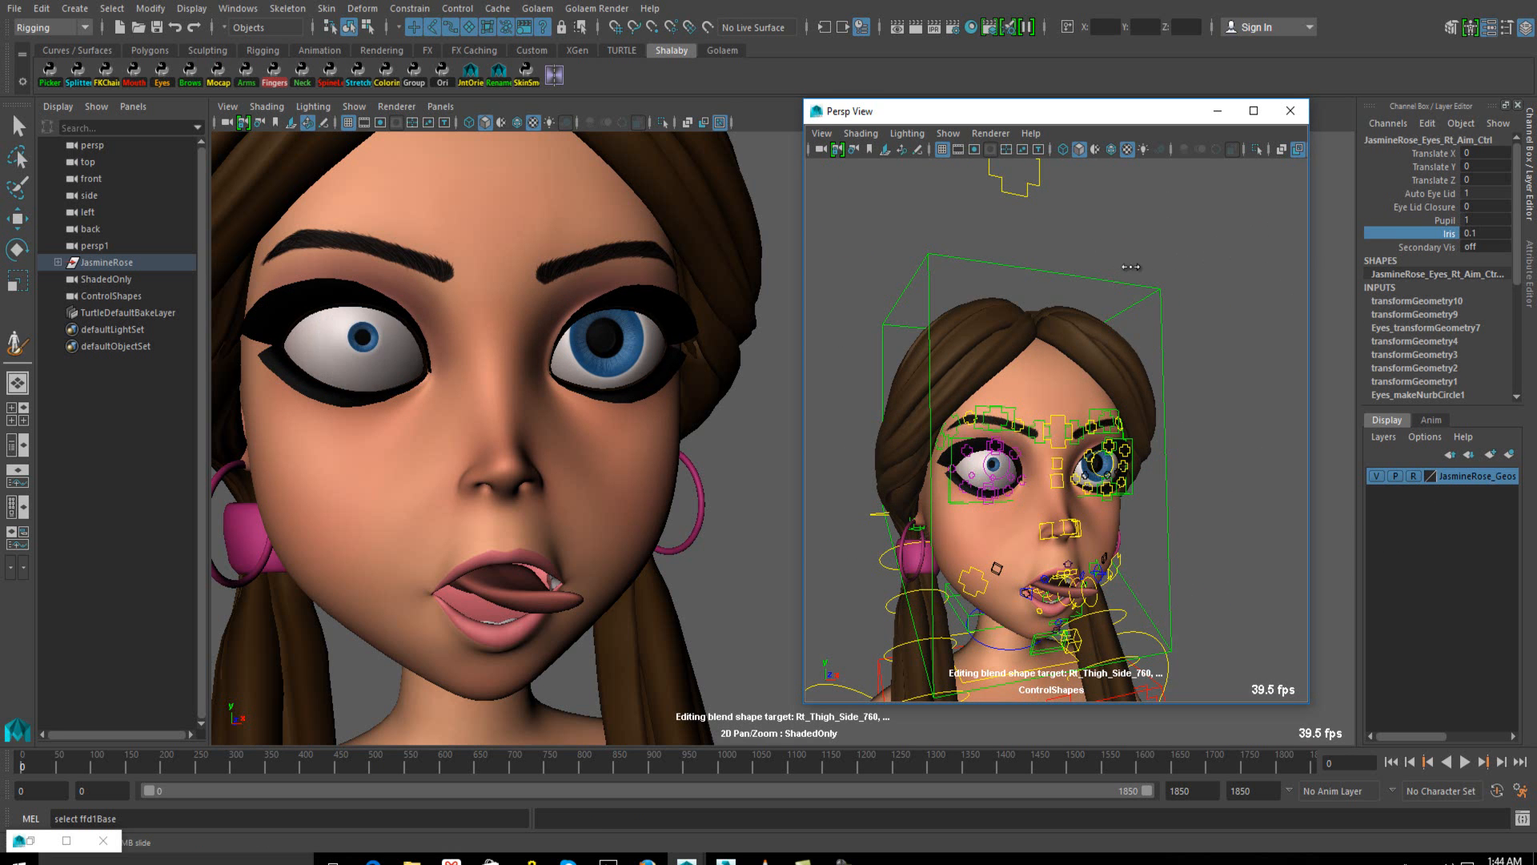
right_click_drag(1112, 258, 1131, 265, "alt")
key("ctrl+z")
Squash the right eye master control to a Scale Y of about 0.721 and move it to a Translate Y of about -0.147
right_click_drag(1151, 480, 1193, 485, "alt")
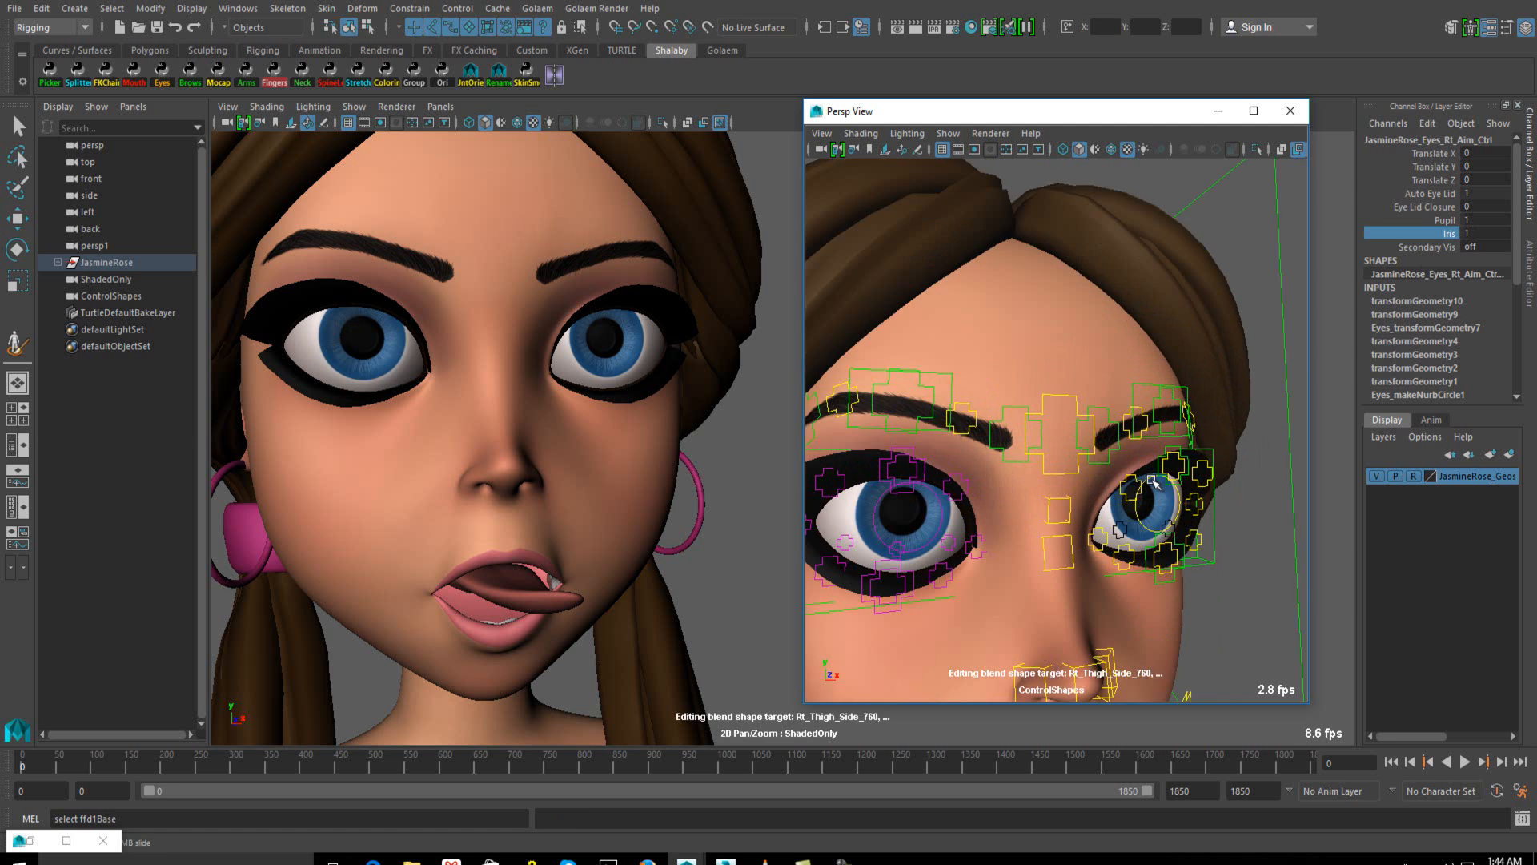
middle_click_drag(1041, 520, 1103, 479, "alt")
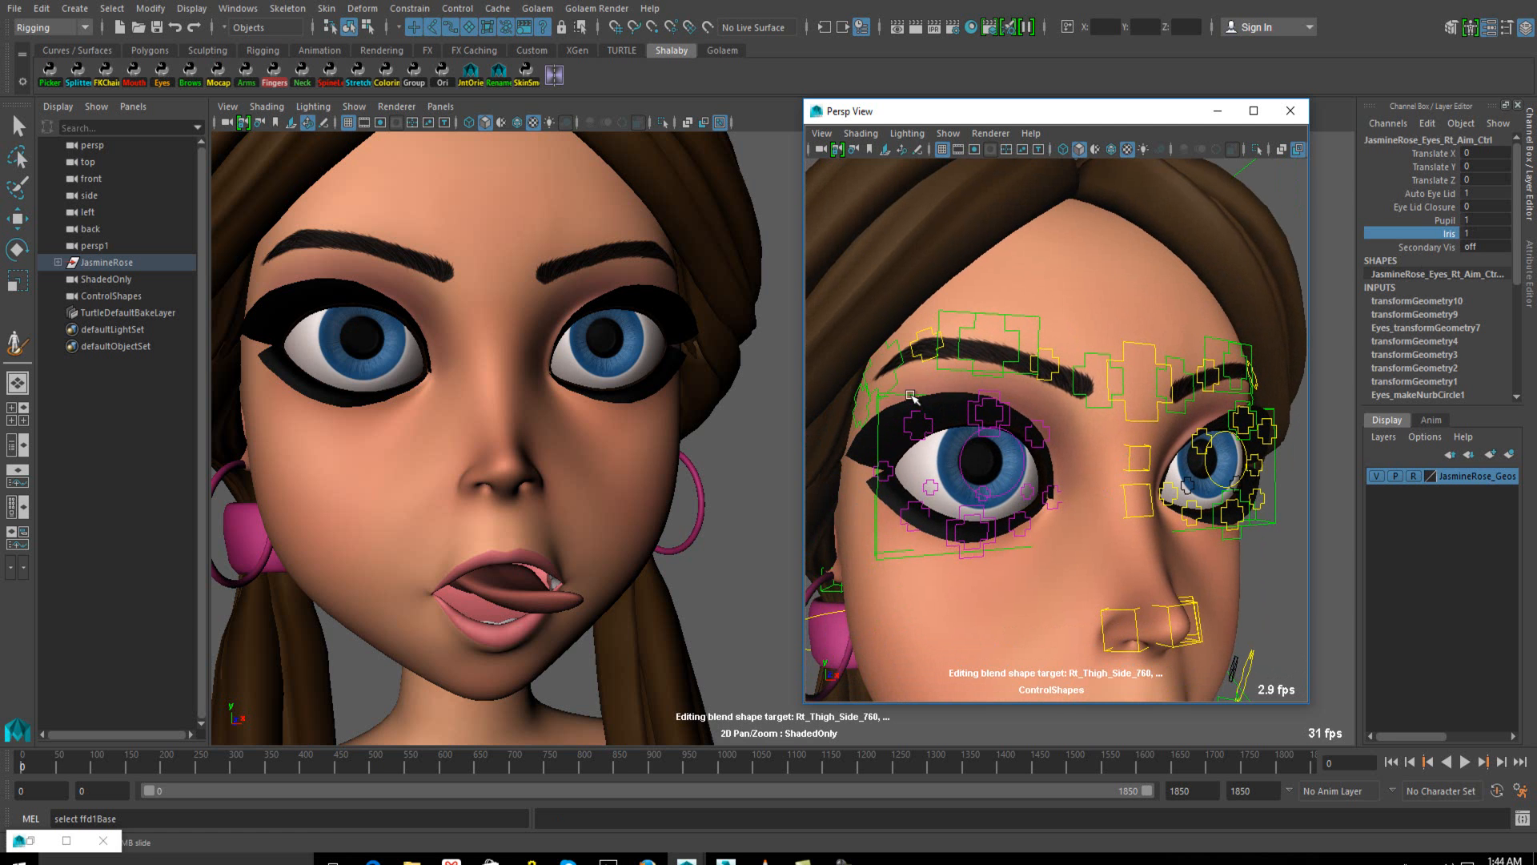
left_click(989, 394)
key("r")
mouse_move(968, 383)
left_mouse_down()
mouse_move(969, 364)
mouse_move(966, 410)
left_mouse_up()
left_click_drag(969, 399, 969, 404)
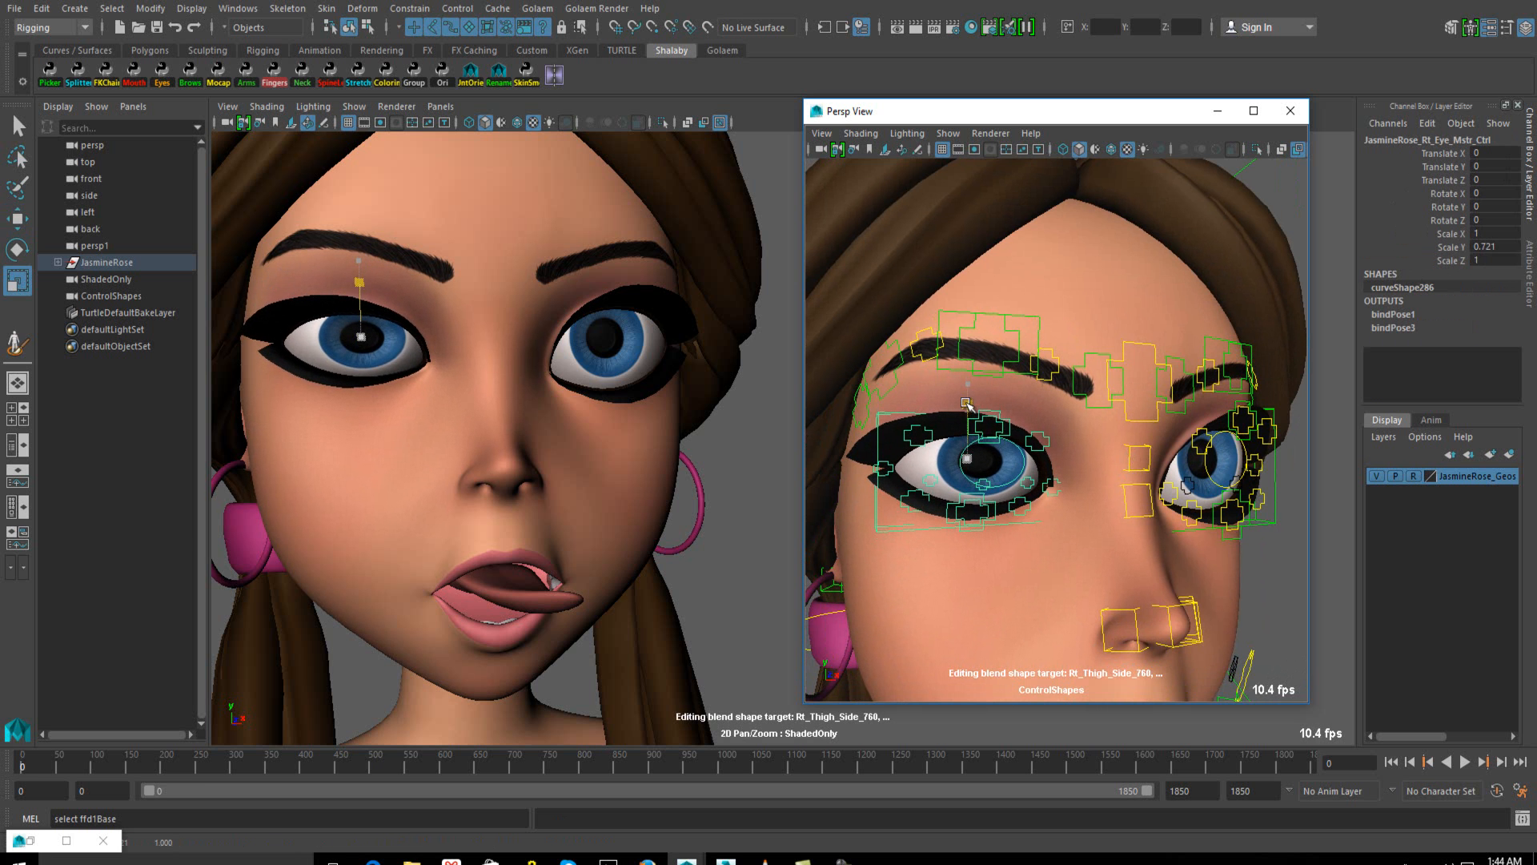
key("w")
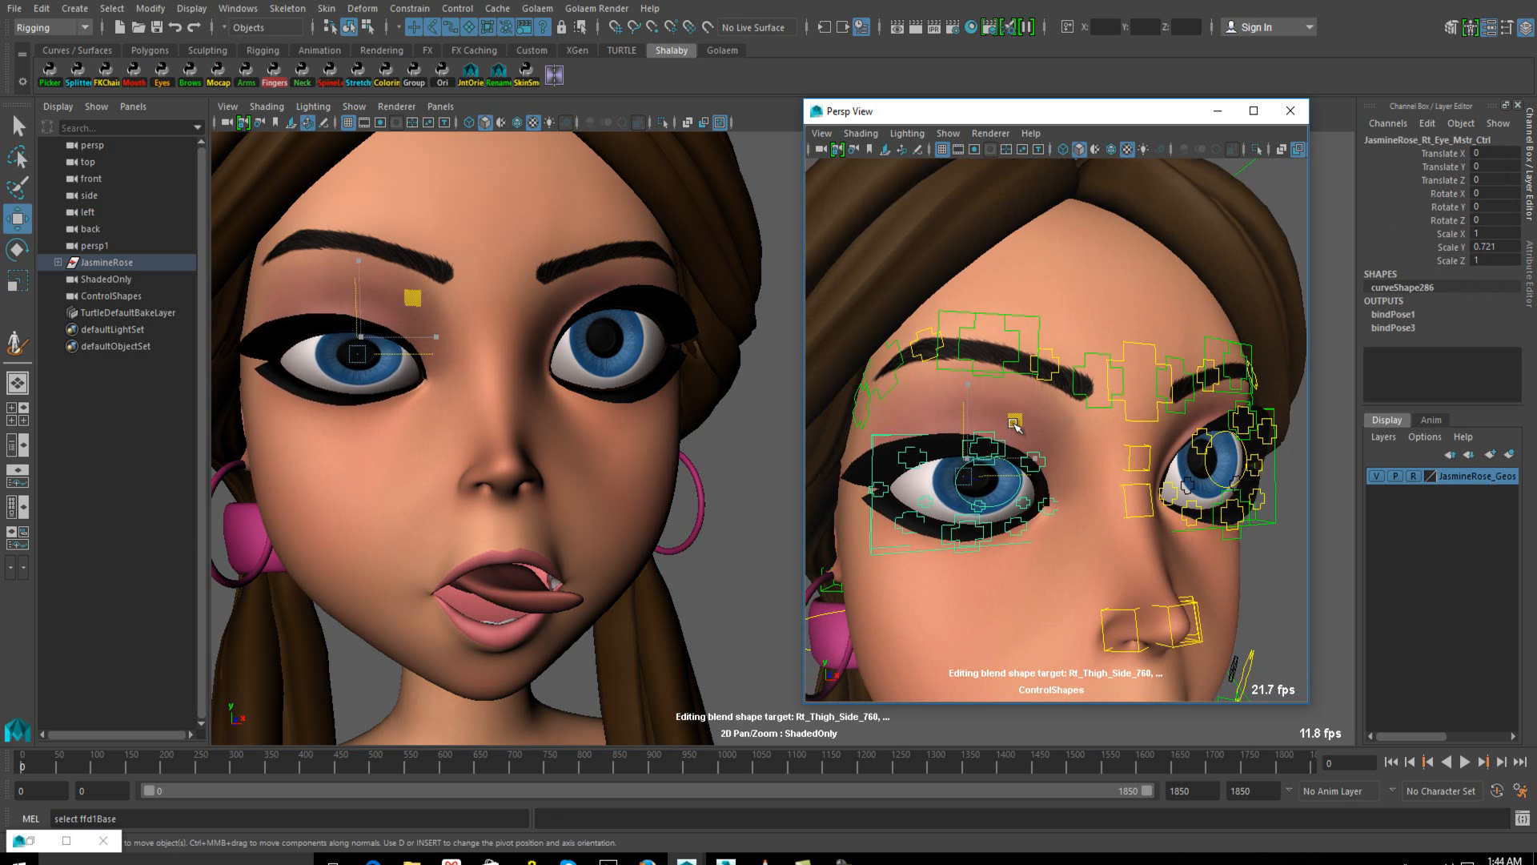
left_click_drag(1015, 415, 973, 405)
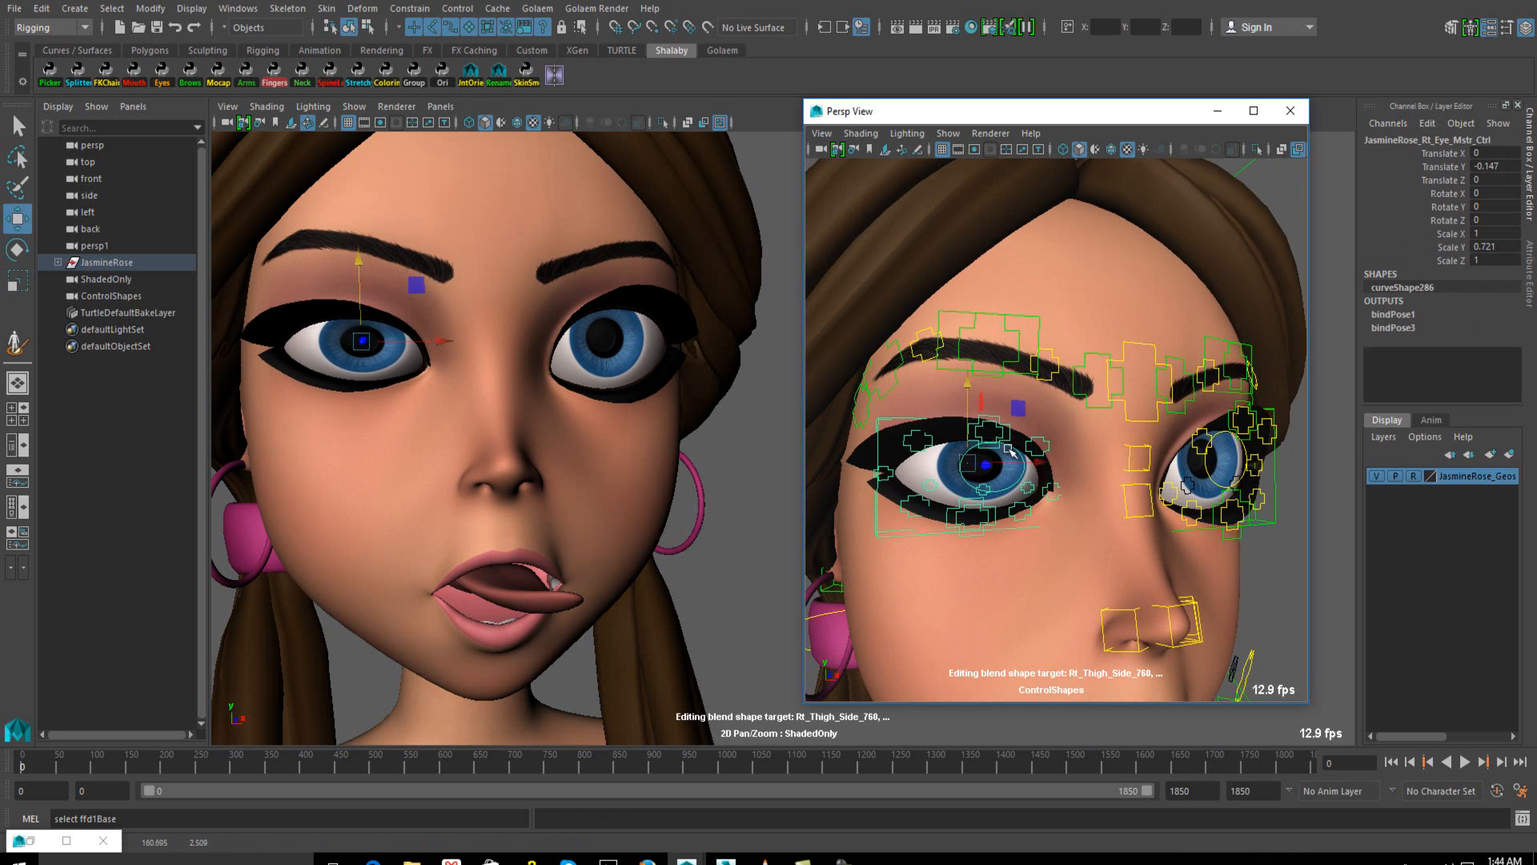
Scale the right iris control to a Scale Z of about 1.346
left_click(1020, 479)
key("r")
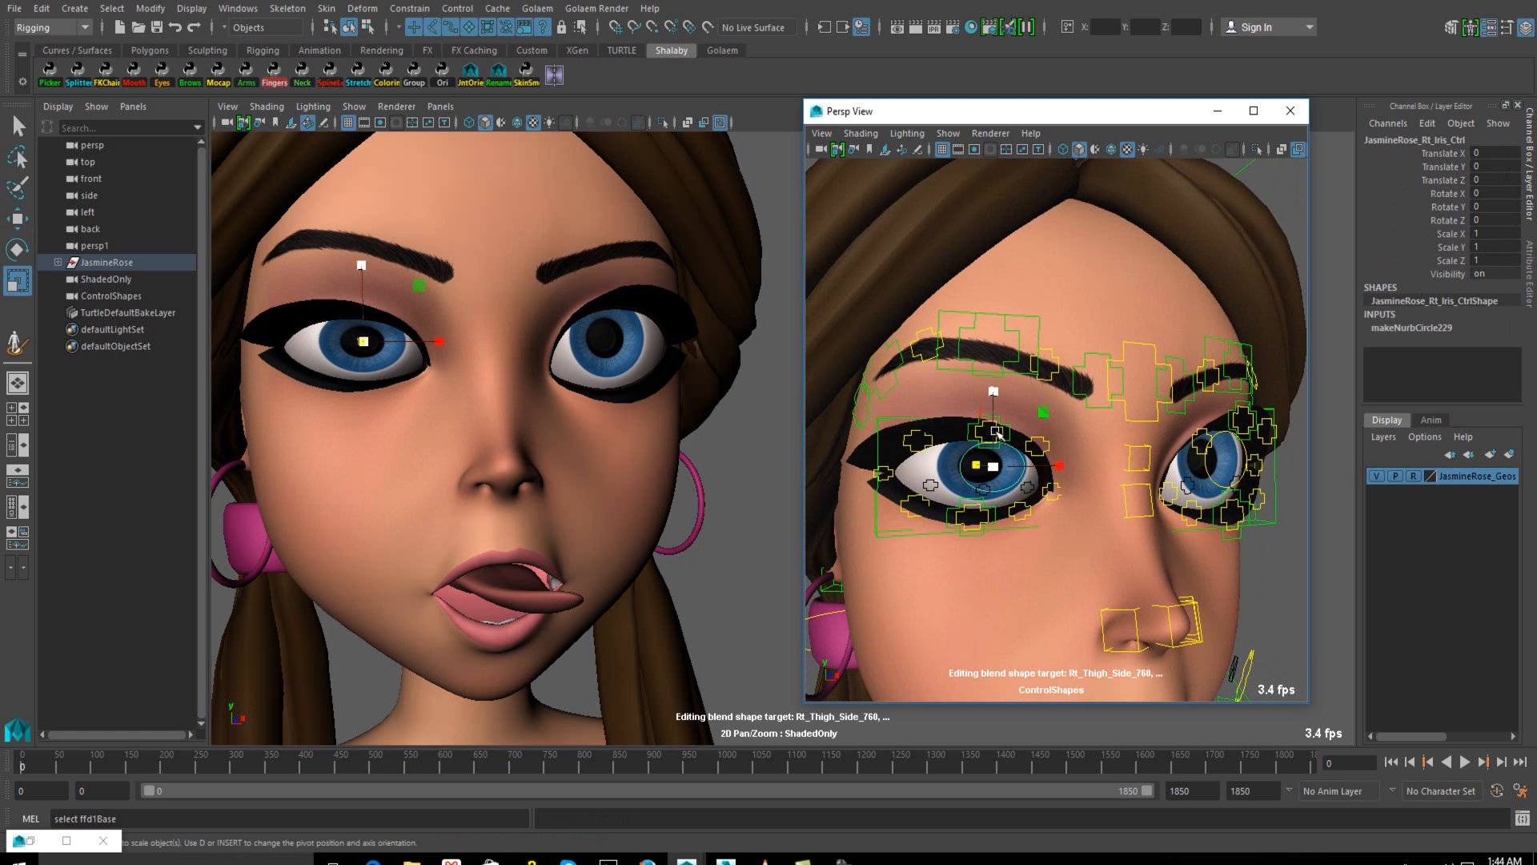
left_click_drag(993, 392, 1030, 335)
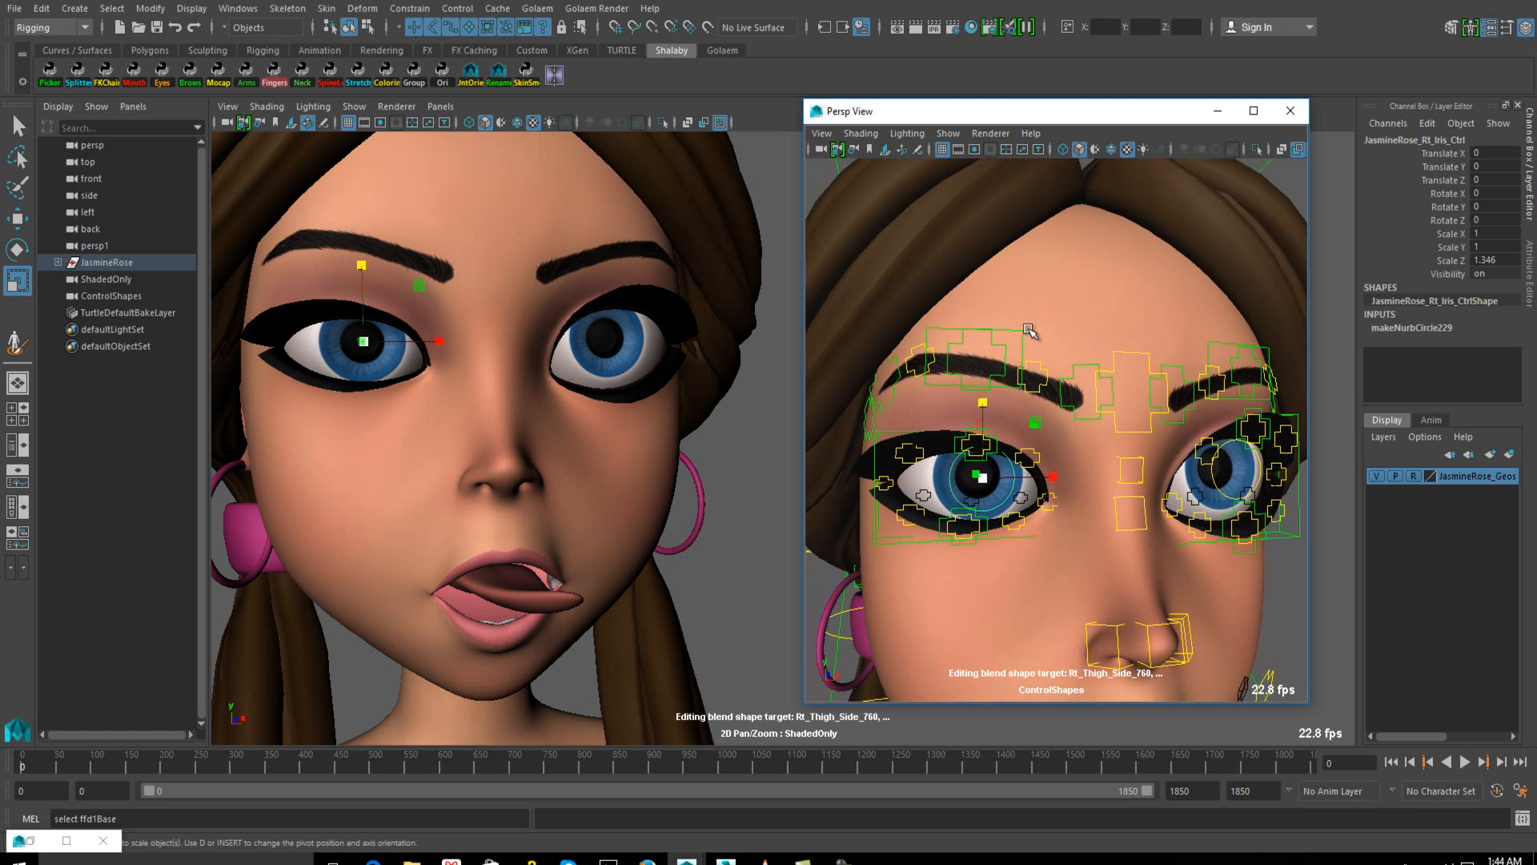
Lower the right eyebrow with its master control and move its inner control to about Translate X 0.955 and Translate Y 0.188
left_click(1025, 335)
key("w")
left_click_drag(981, 289, 978, 355)
left_click(1090, 418)
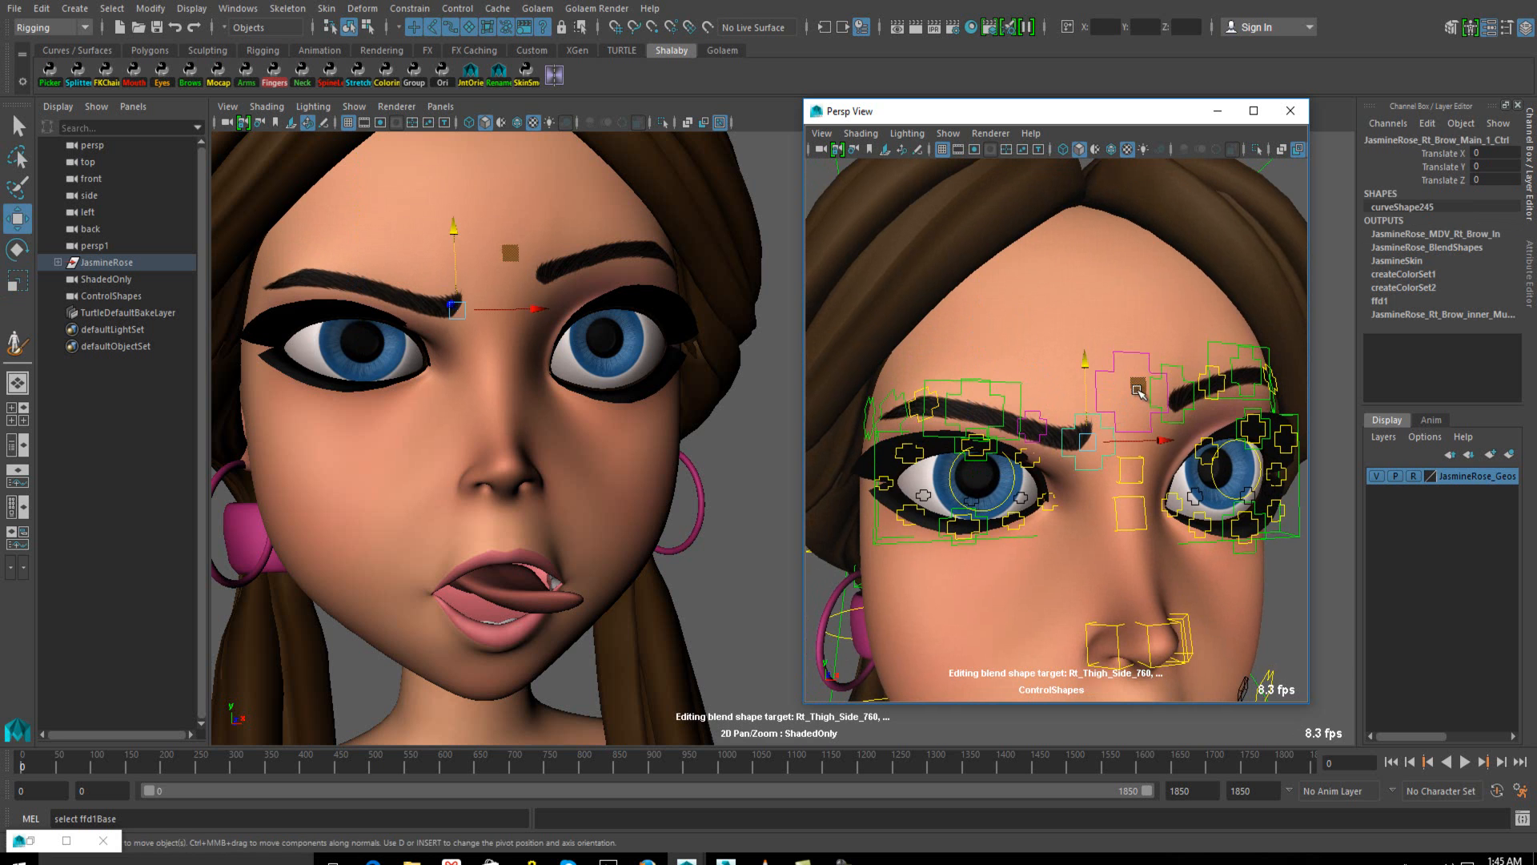
left_click_drag(1162, 384, 1169, 388)
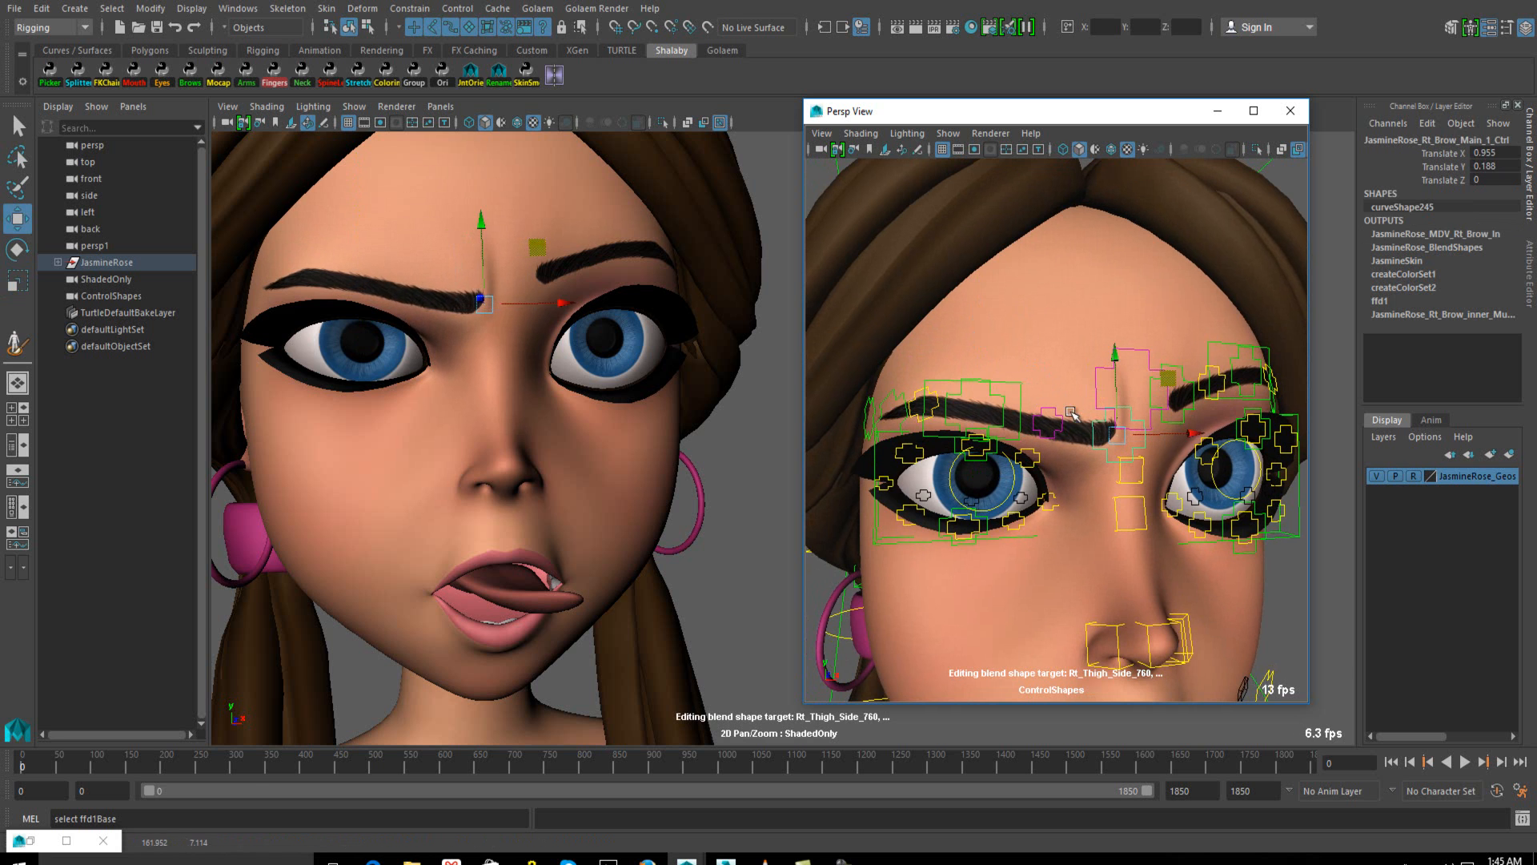
Raise the right lower eyelid by moving its master control to a Translate Y of about -0.998
left_click_drag(621, 477, 650, 506, "alt")
left_click(954, 525)
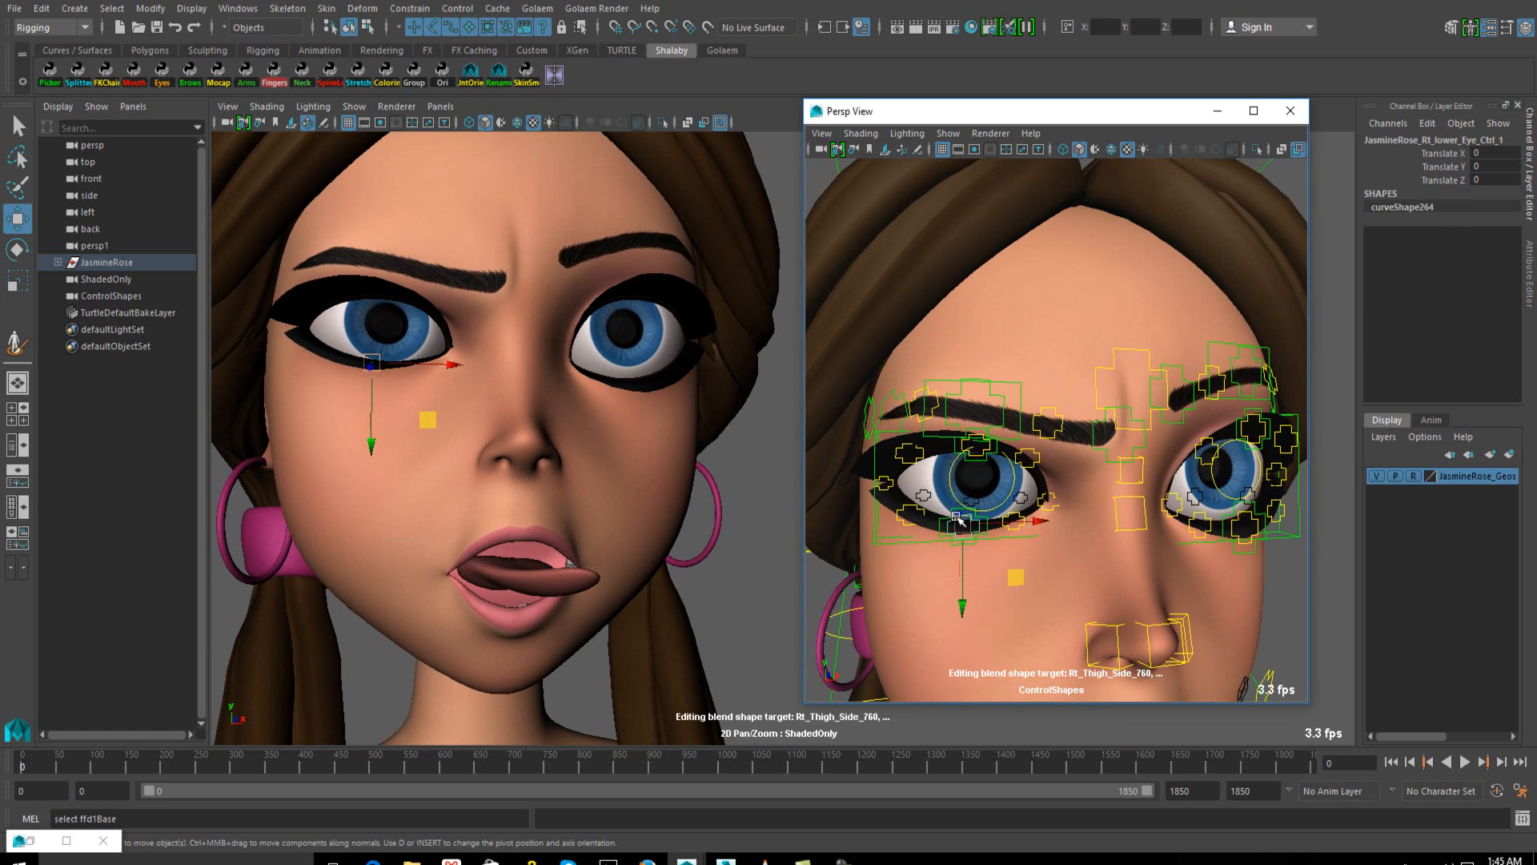
key("Up")
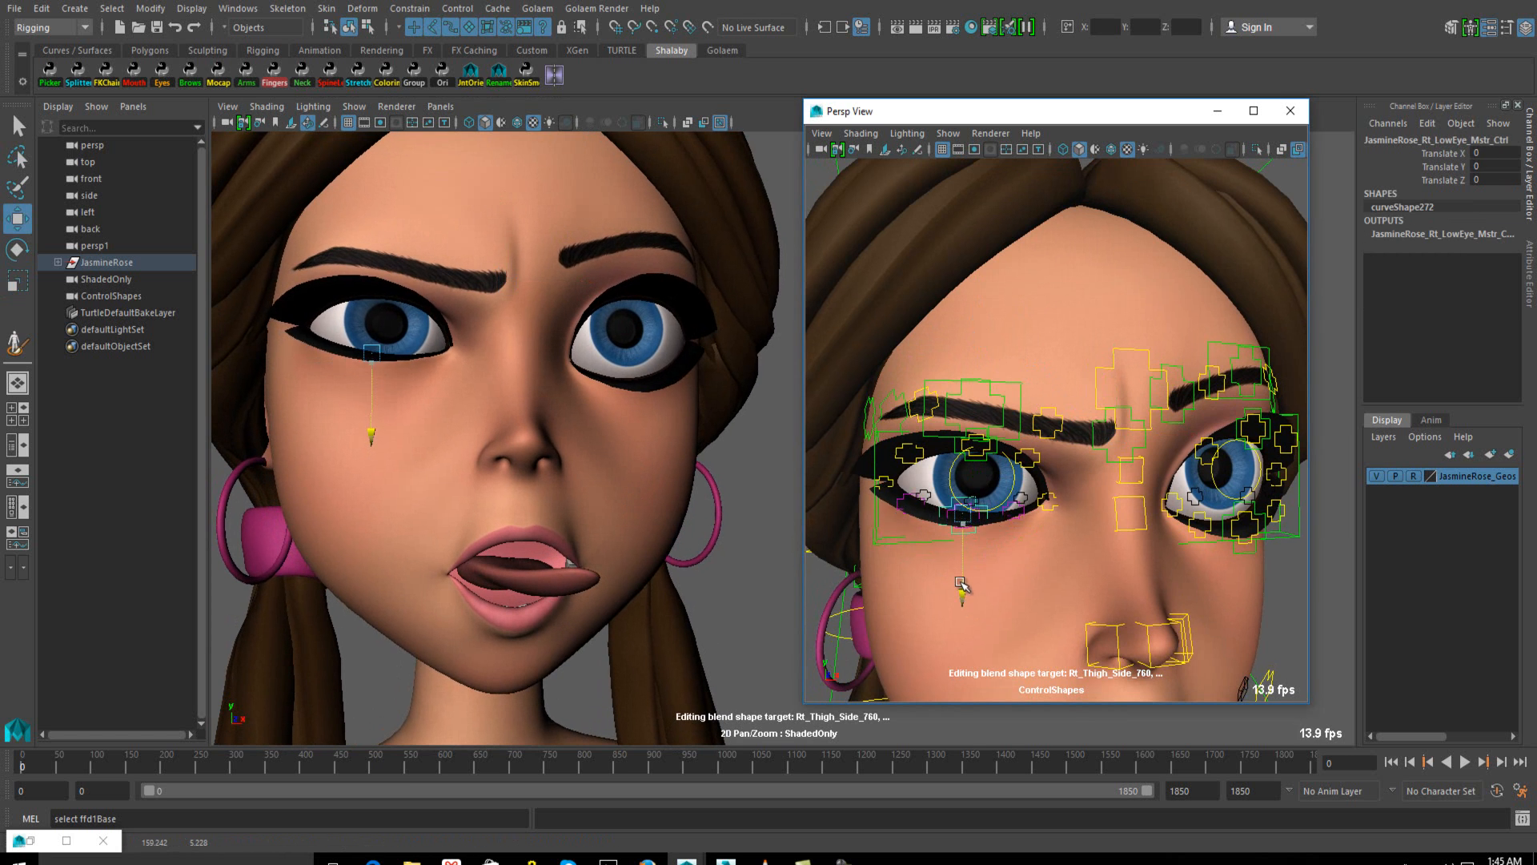
left_click_drag(960, 575, 959, 580)
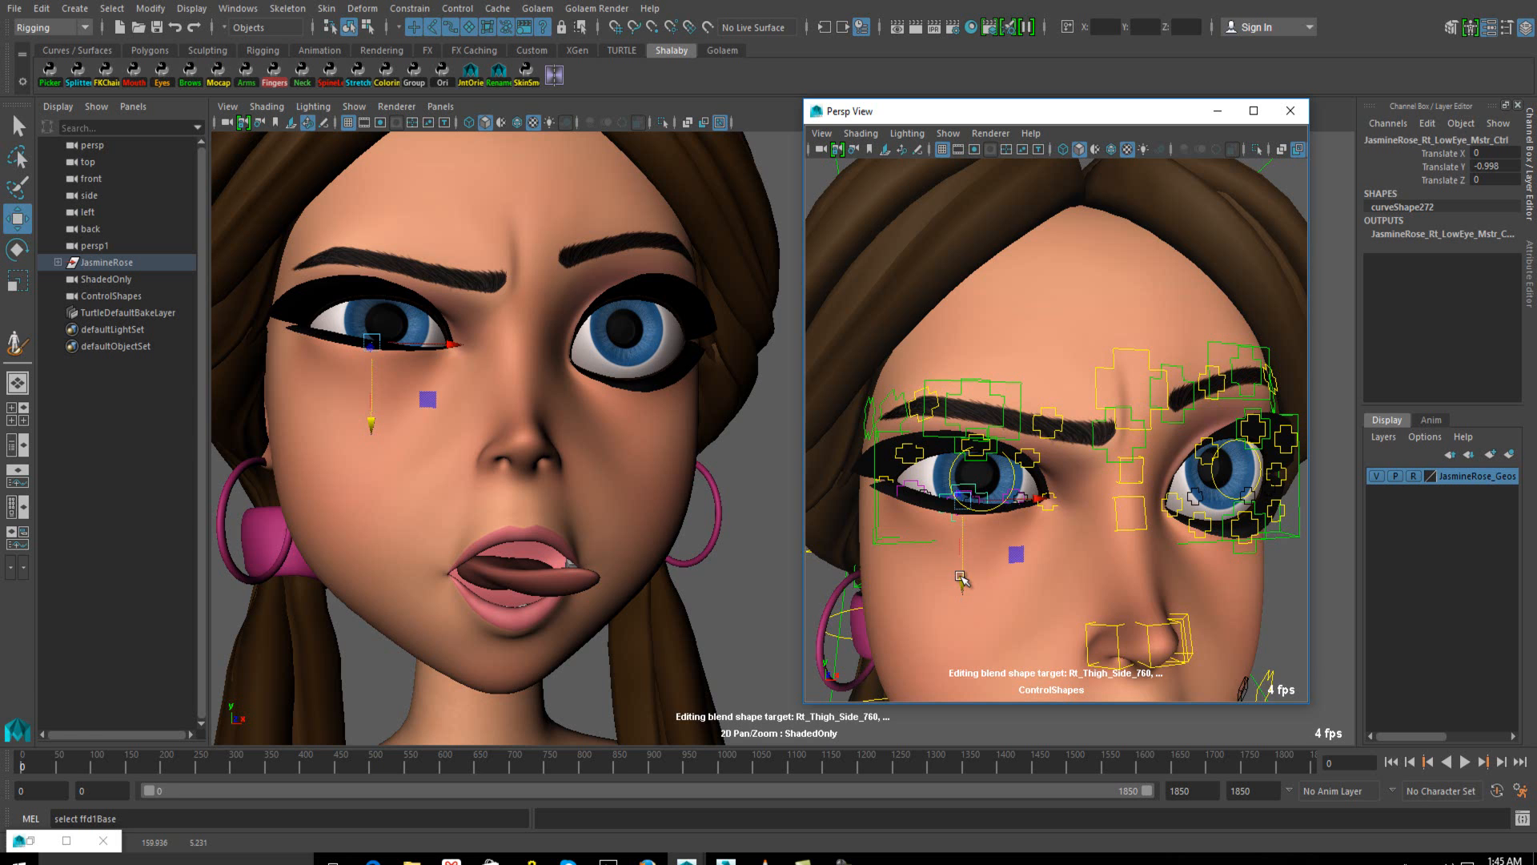
middle_click_drag(954, 581, 1056, 417, "alt")
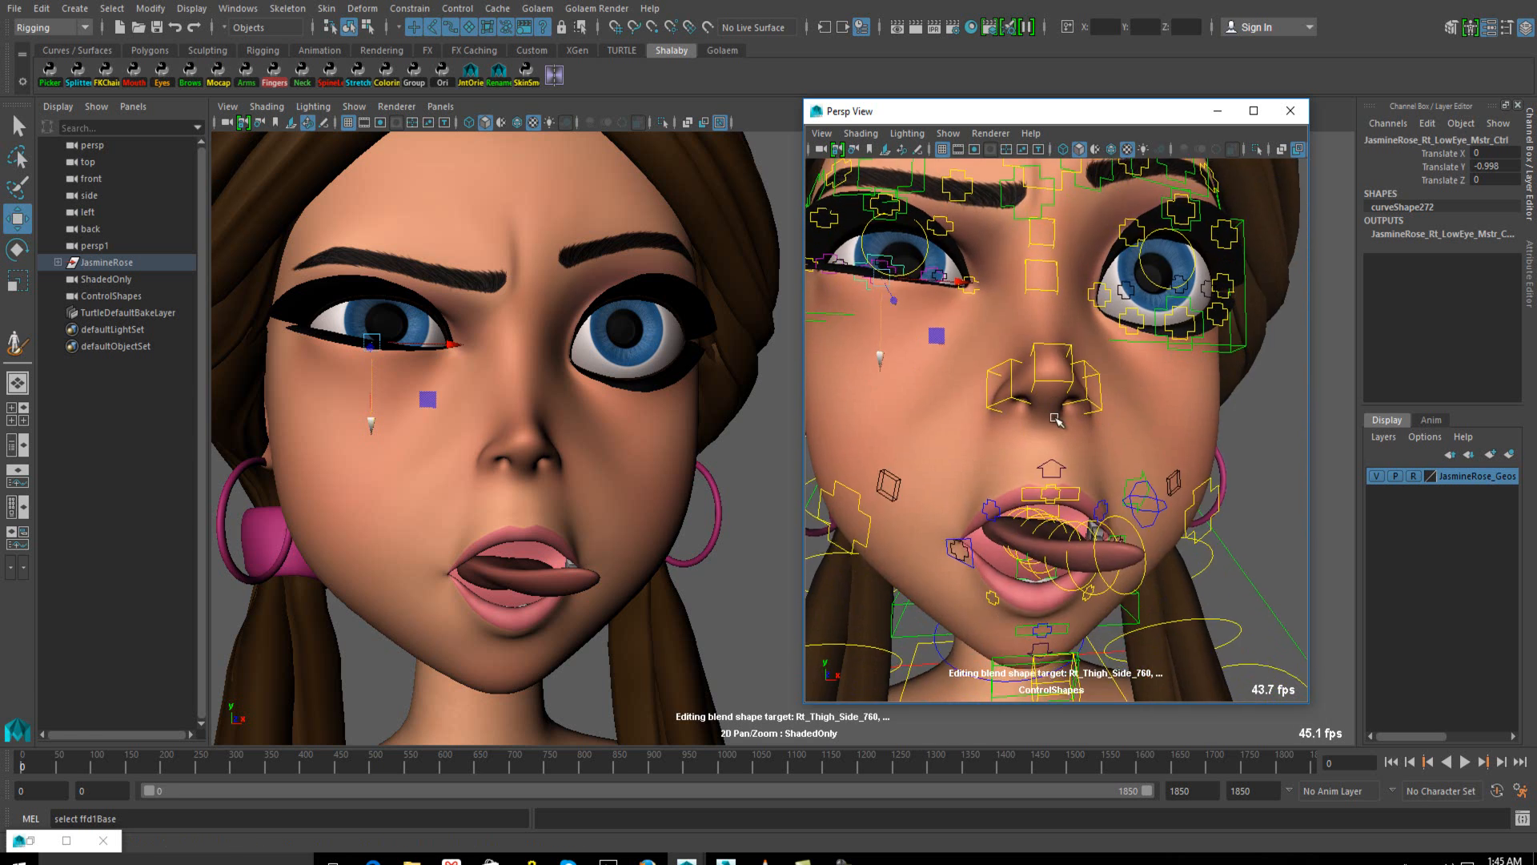
Set the eyes aim master control's Local World attribute to 1
left_click_drag(1055, 418, 1117, 422, "alt")
middle_click_drag(1118, 422, 1117, 502, "alt")
scroll(1114, 505, "down", 8)
left_click_drag(1114, 505, 1140, 491, "alt")
scroll(1139, 490, "up", 5)
left_click(1109, 450)
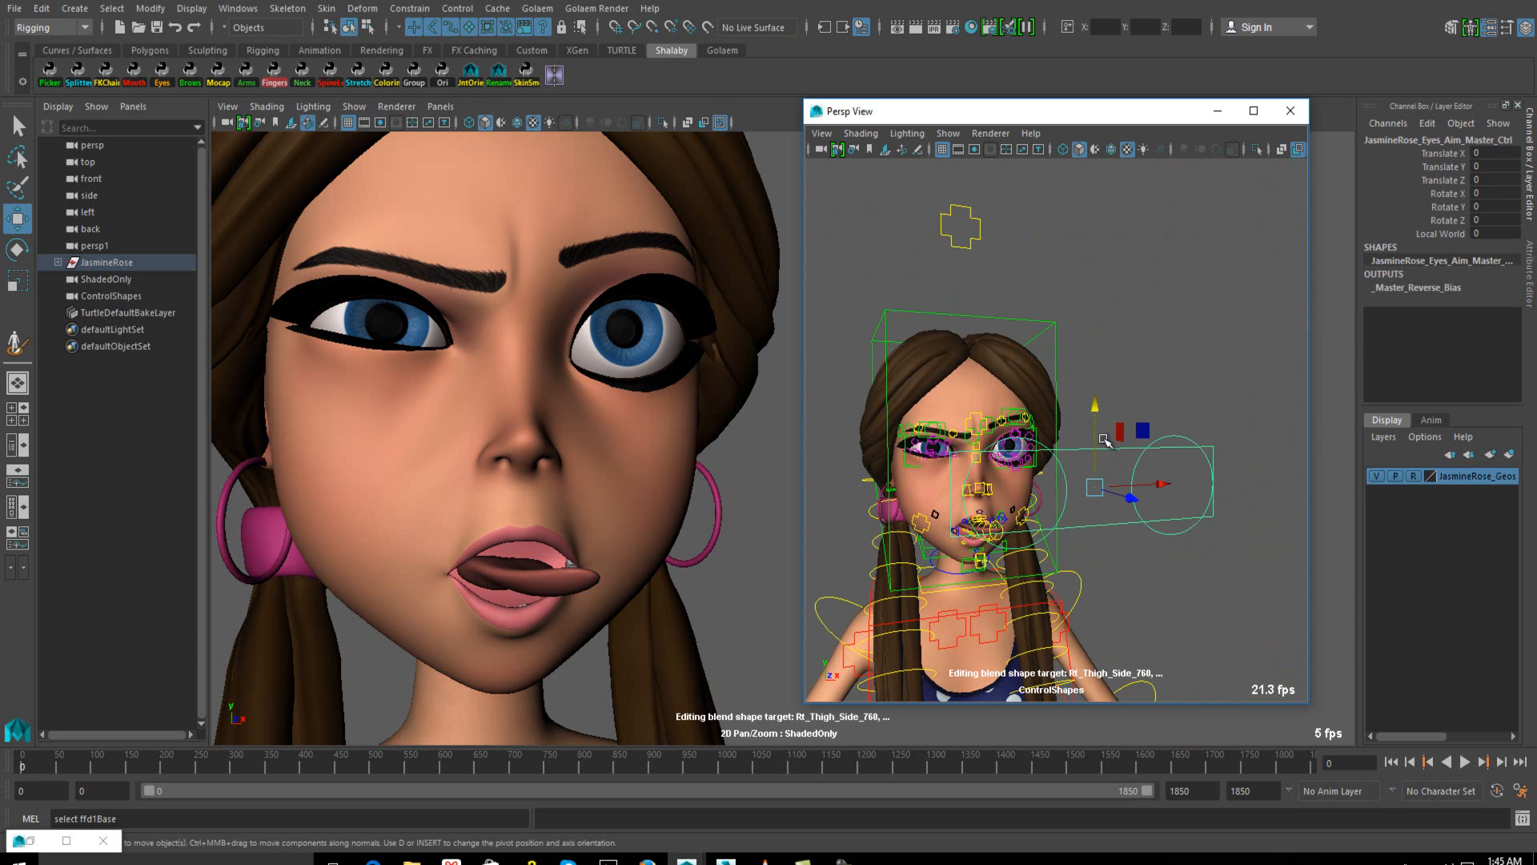
left_click(1051, 321)
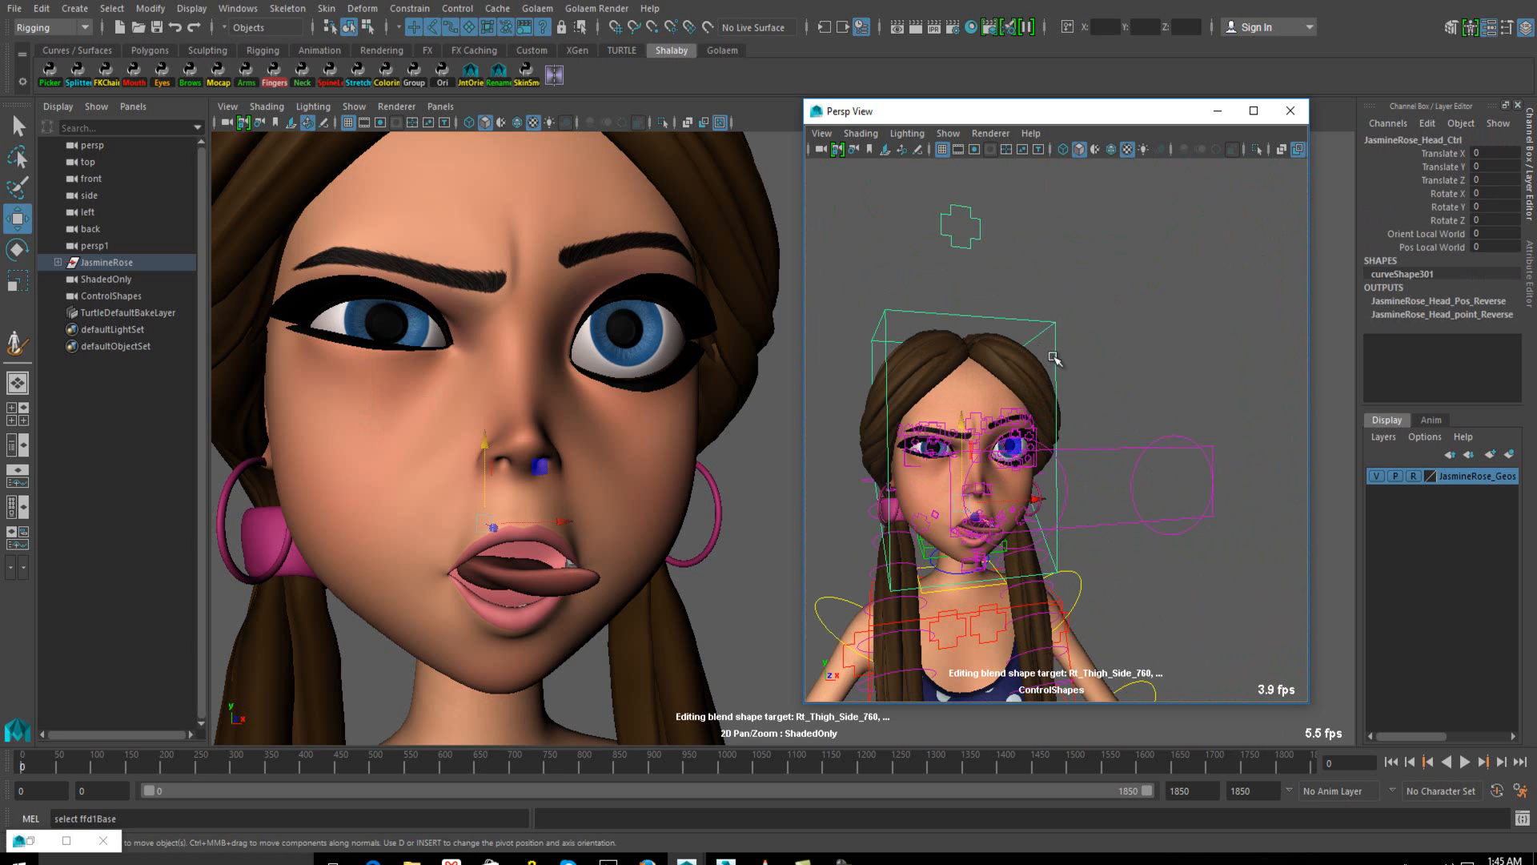
left_click(1086, 450)
left_click(1435, 234)
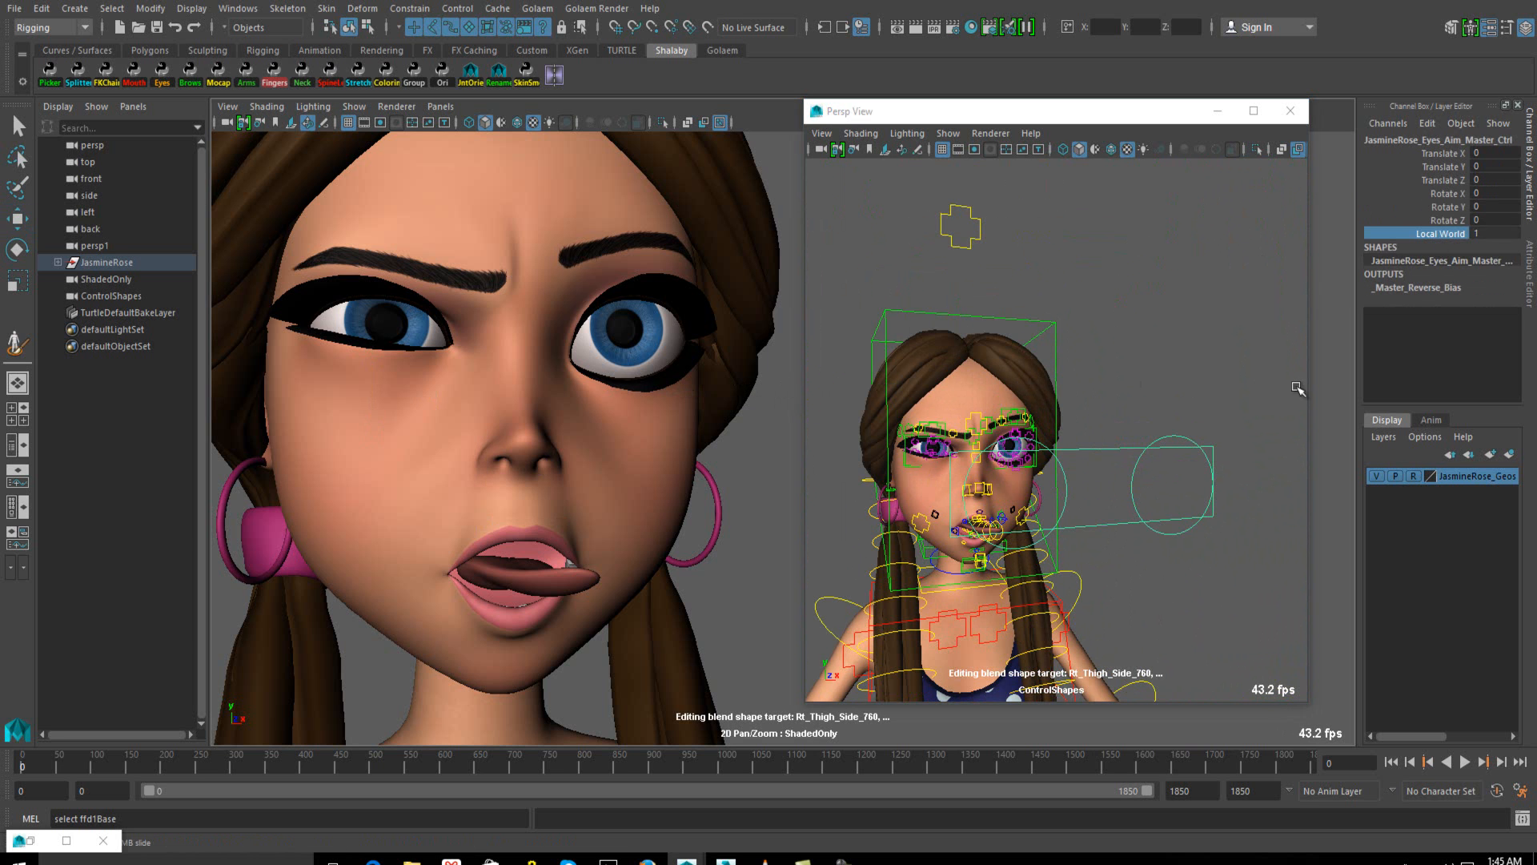
Lower the head control to a Translate Y of about -0.154 and turn the head sideways to test the eye aim
scroll(1040, 408, "up", 3)
left_click(1056, 326)
key("w")
scroll(1058, 327, "down", 5)
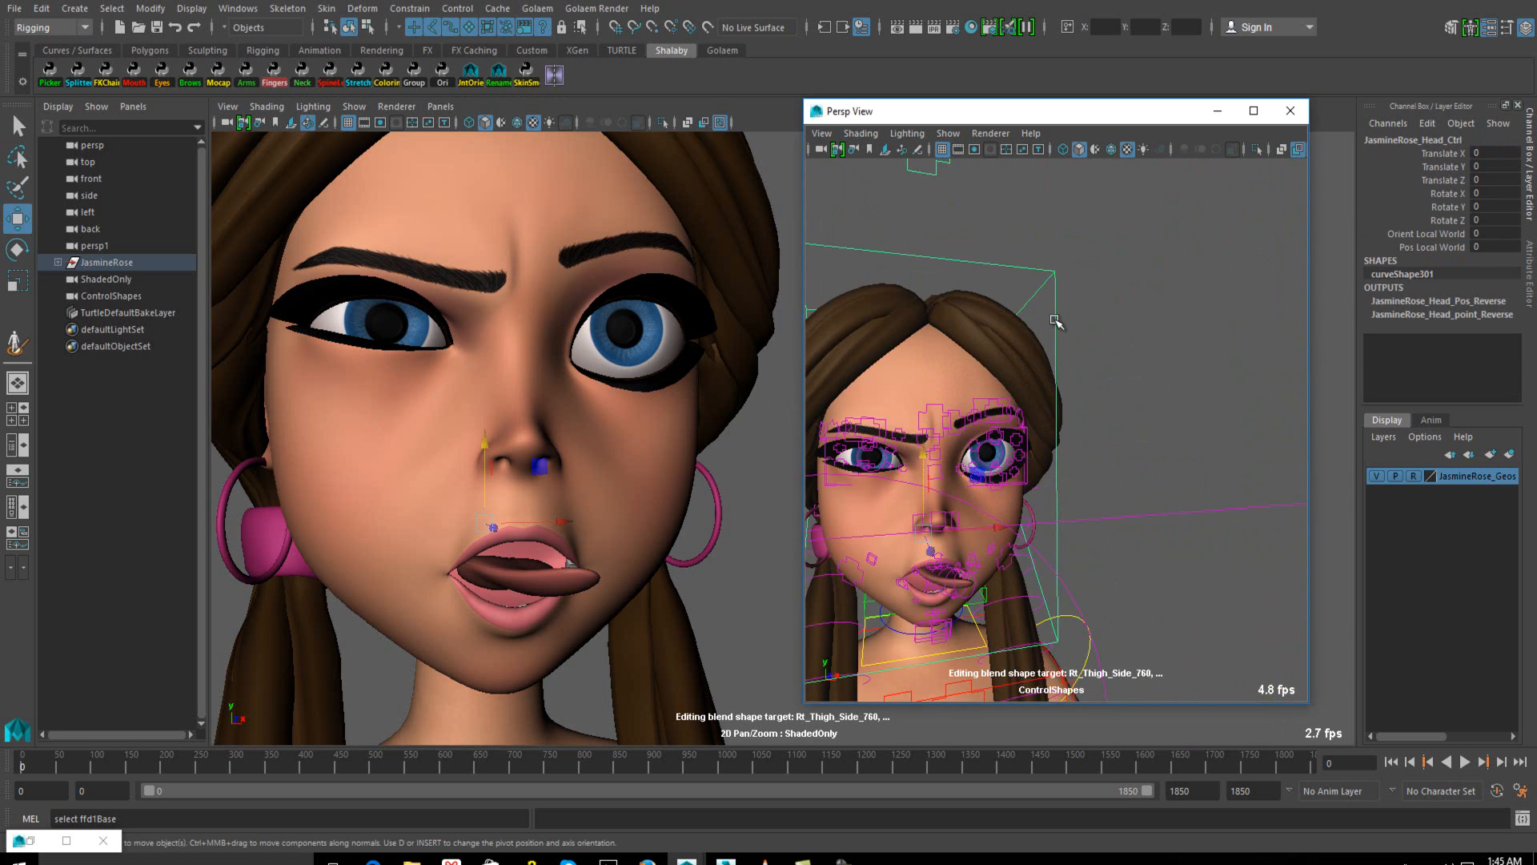
scroll(1118, 390, "up", 2)
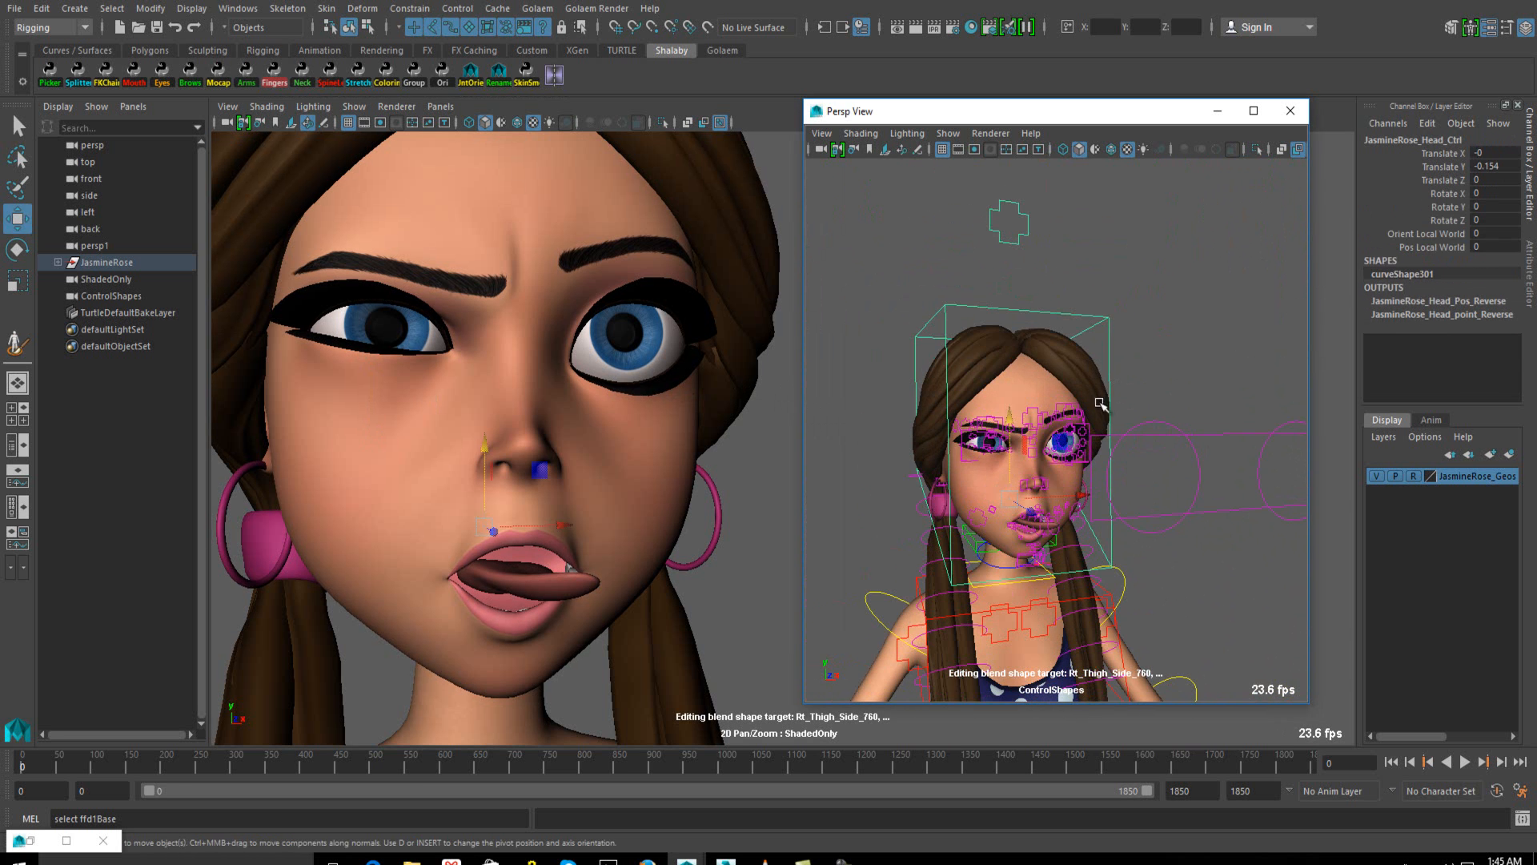
key("e")
left_click_drag(983, 462, 1015, 465)
Try adjusting the eyes aim master control's Local World attribute, and undo it together with the head rotation
left_click(1225, 438)
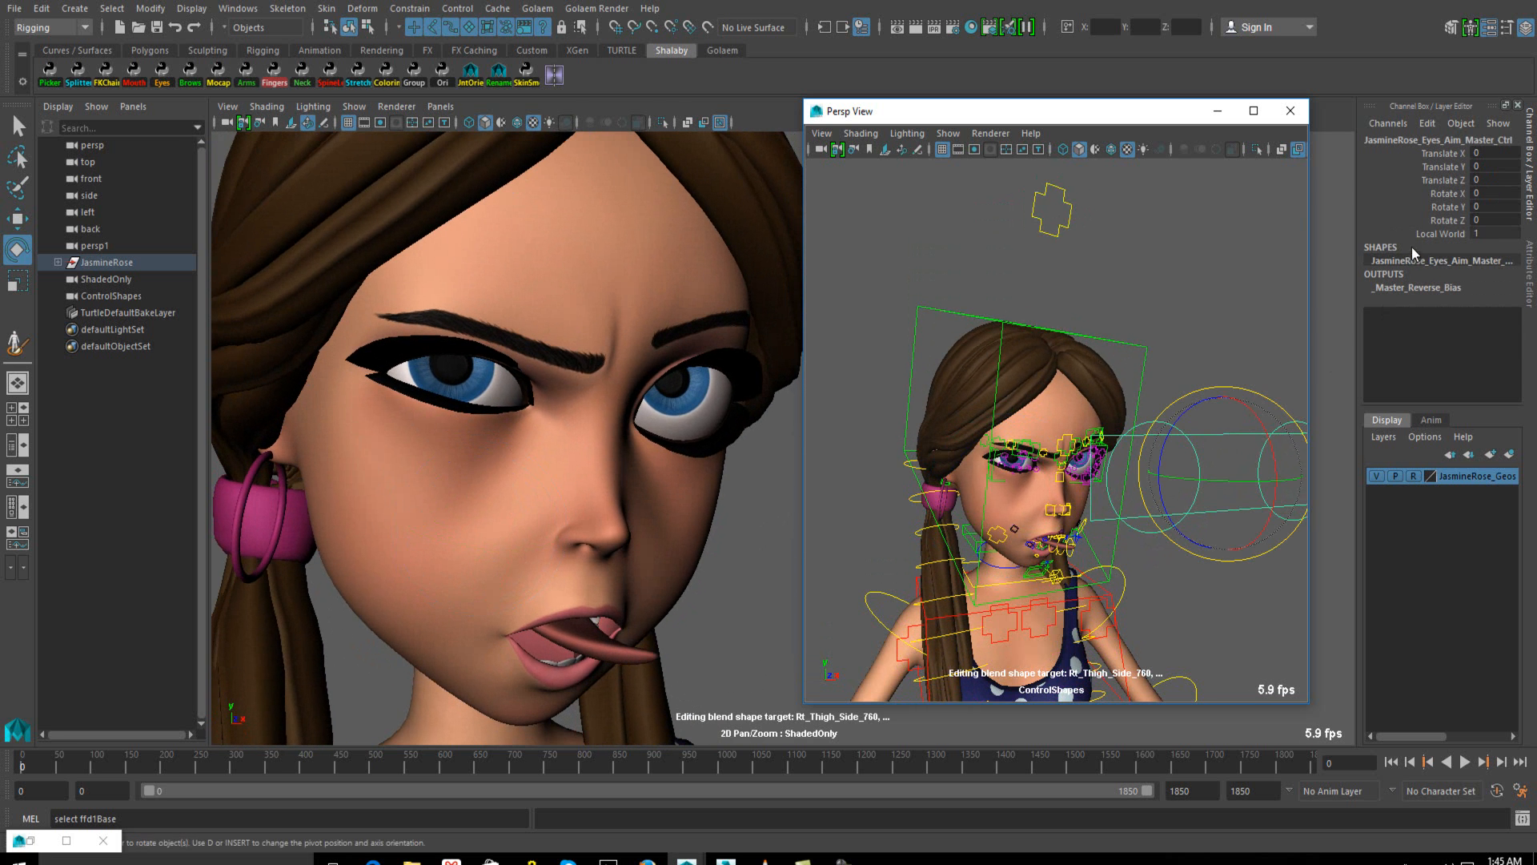
left_click(1438, 232)
middle_click_drag(580, 425, 630, 411)
key("ctrl+z")
key("ctrl+z")
key("ctrl+z")
key("ctrl+z")
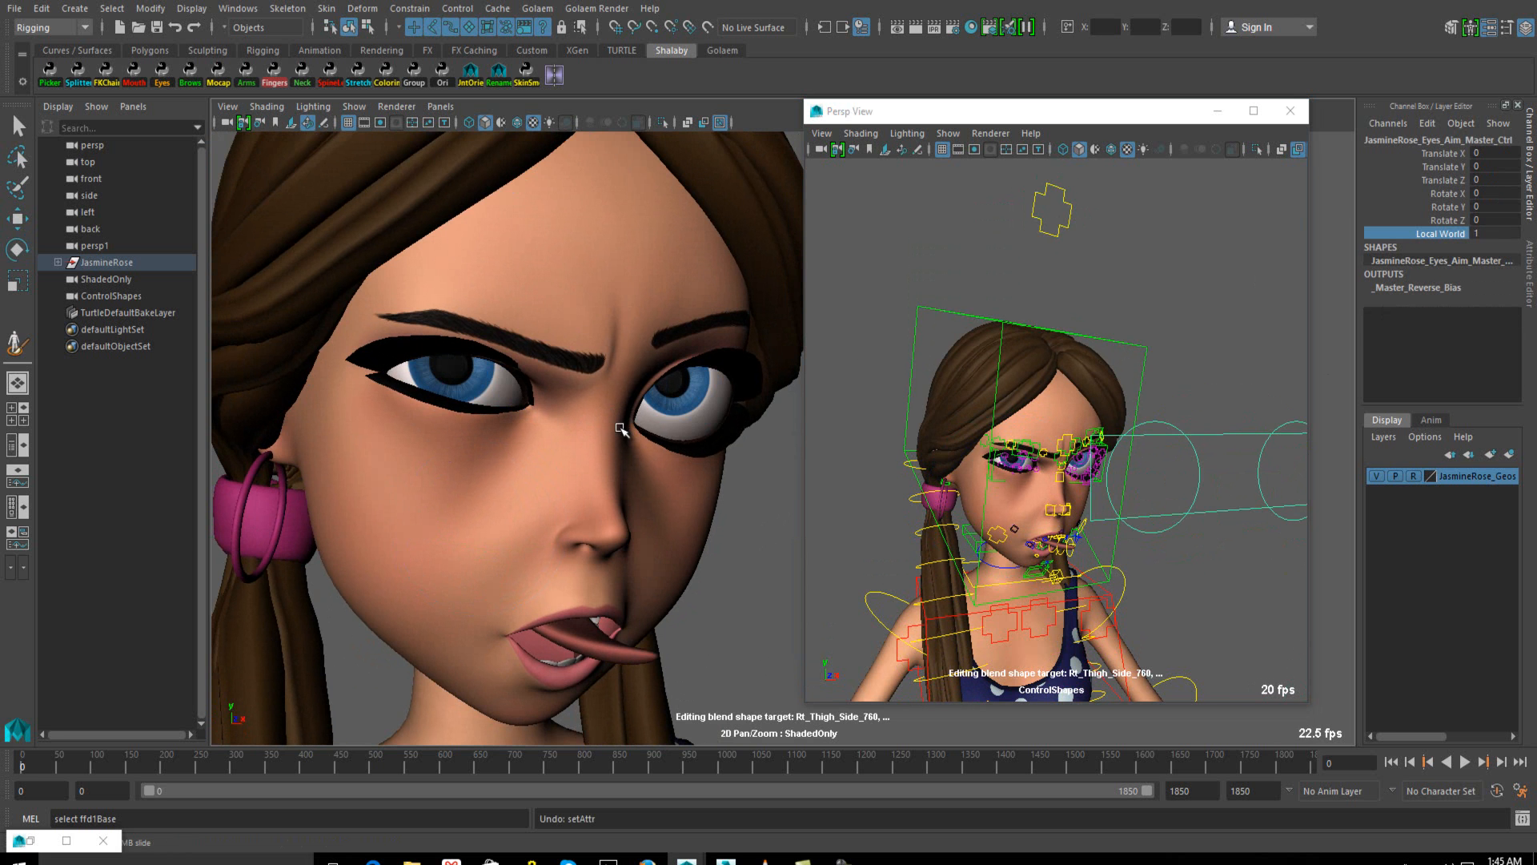
Add the mouth, nose and cheek controls to the head control selection and reset all their translations and rotations to 0
scroll(919, 480, "down", 5)
middle_click_drag(920, 480, 937, 400, "alt")
scroll(952, 448, "up", 5)
left_click_drag(952, 448, 1018, 523, "alt")
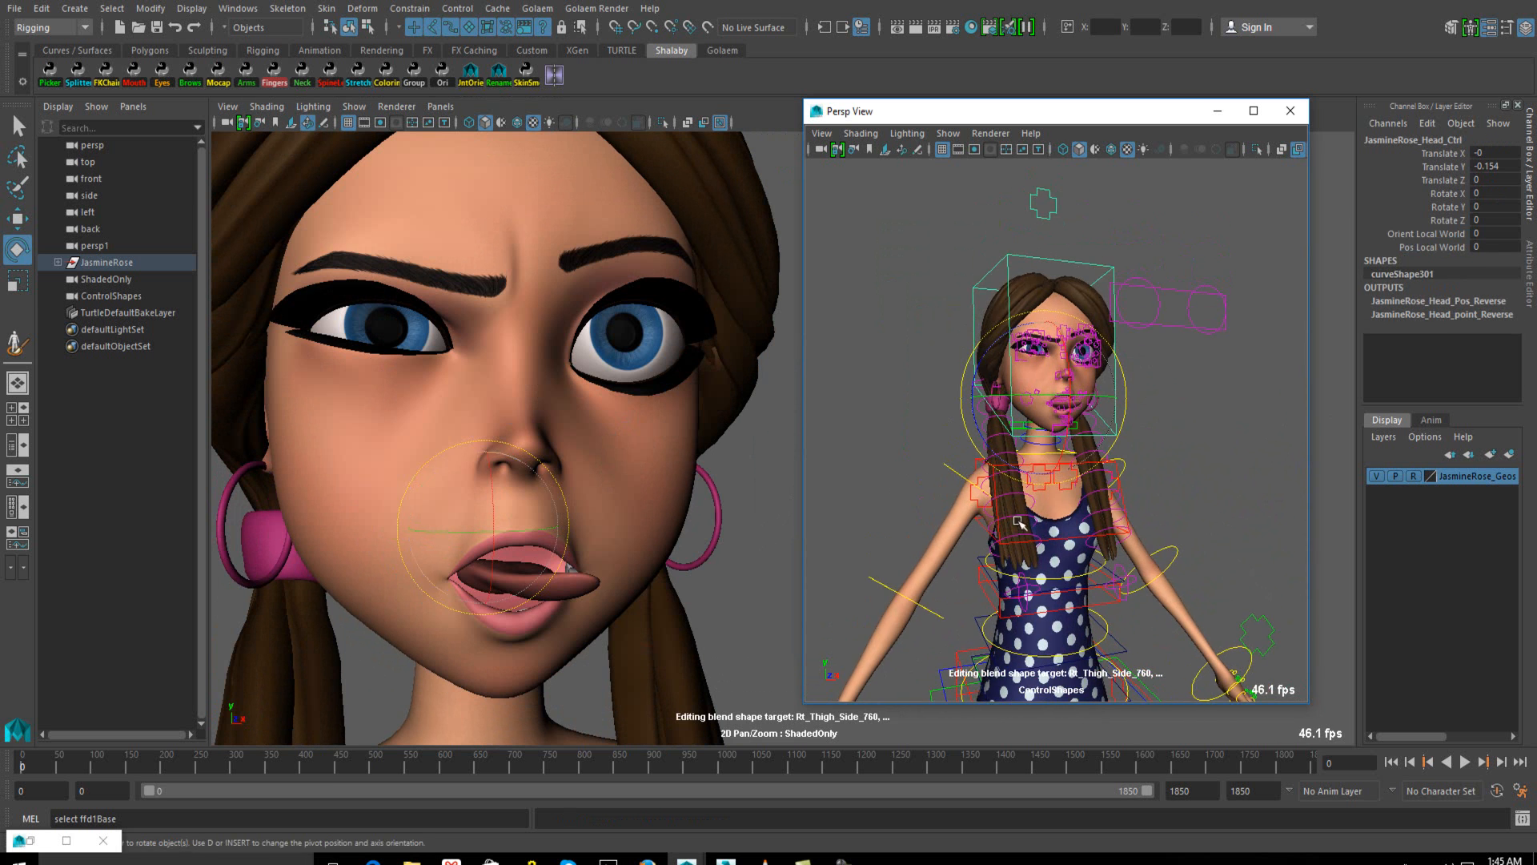
mouse_move(1066, 355)
left_mouse_down("alt")
mouse_move(1073, 392)
mouse_move(1022, 398)
mouse_move(1044, 361)
left_mouse_up("alt")
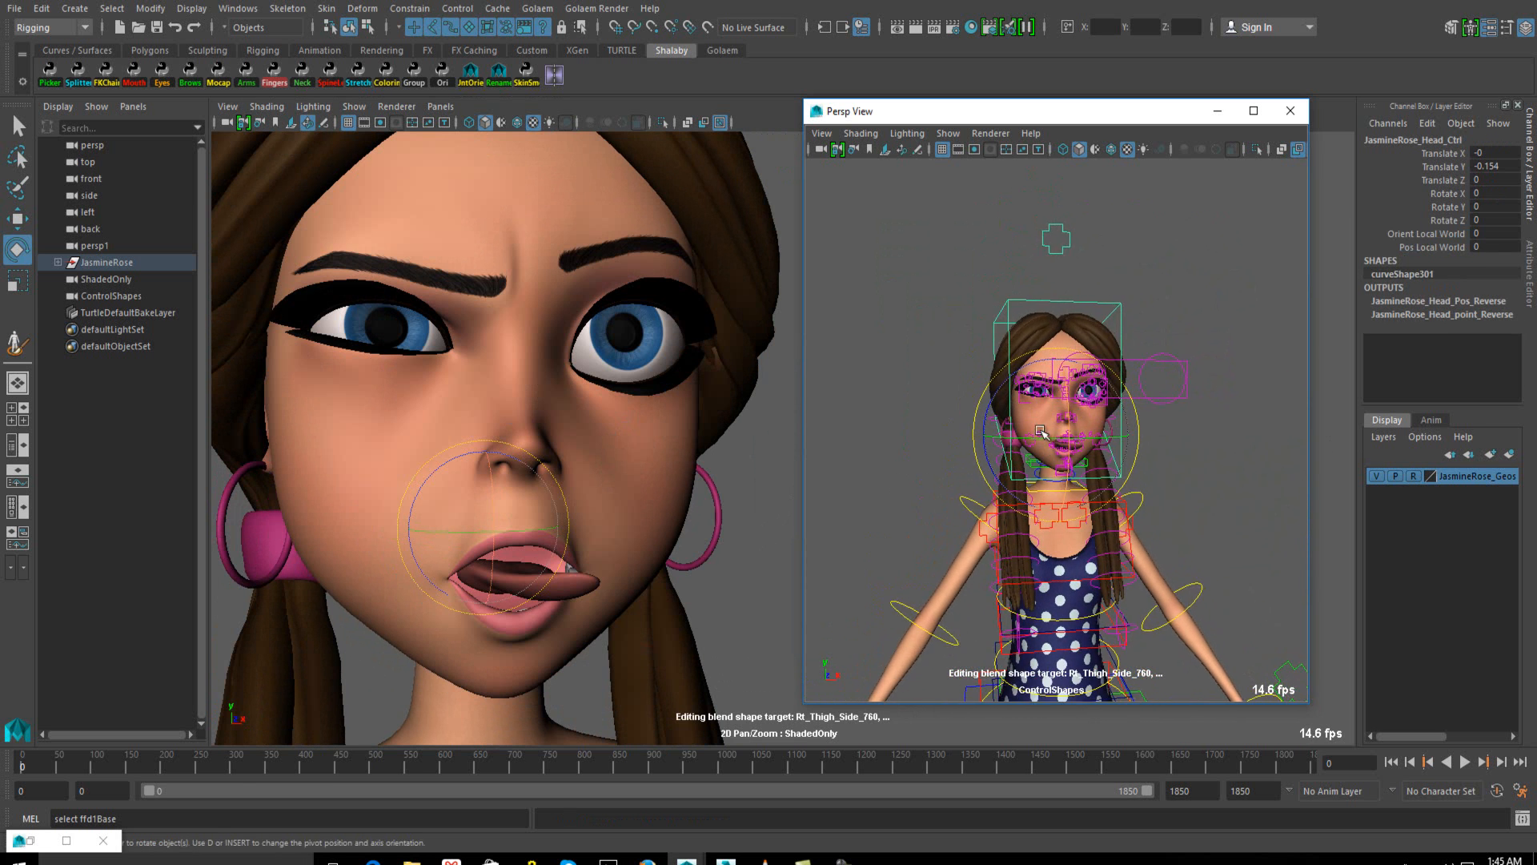
middle_click_drag(1044, 360, 1044, 244, "alt")
left_click_drag(477, 387, 506, 407, "alt")
scroll(506, 407, "down", 4)
scroll(1088, 381, "up", 5)
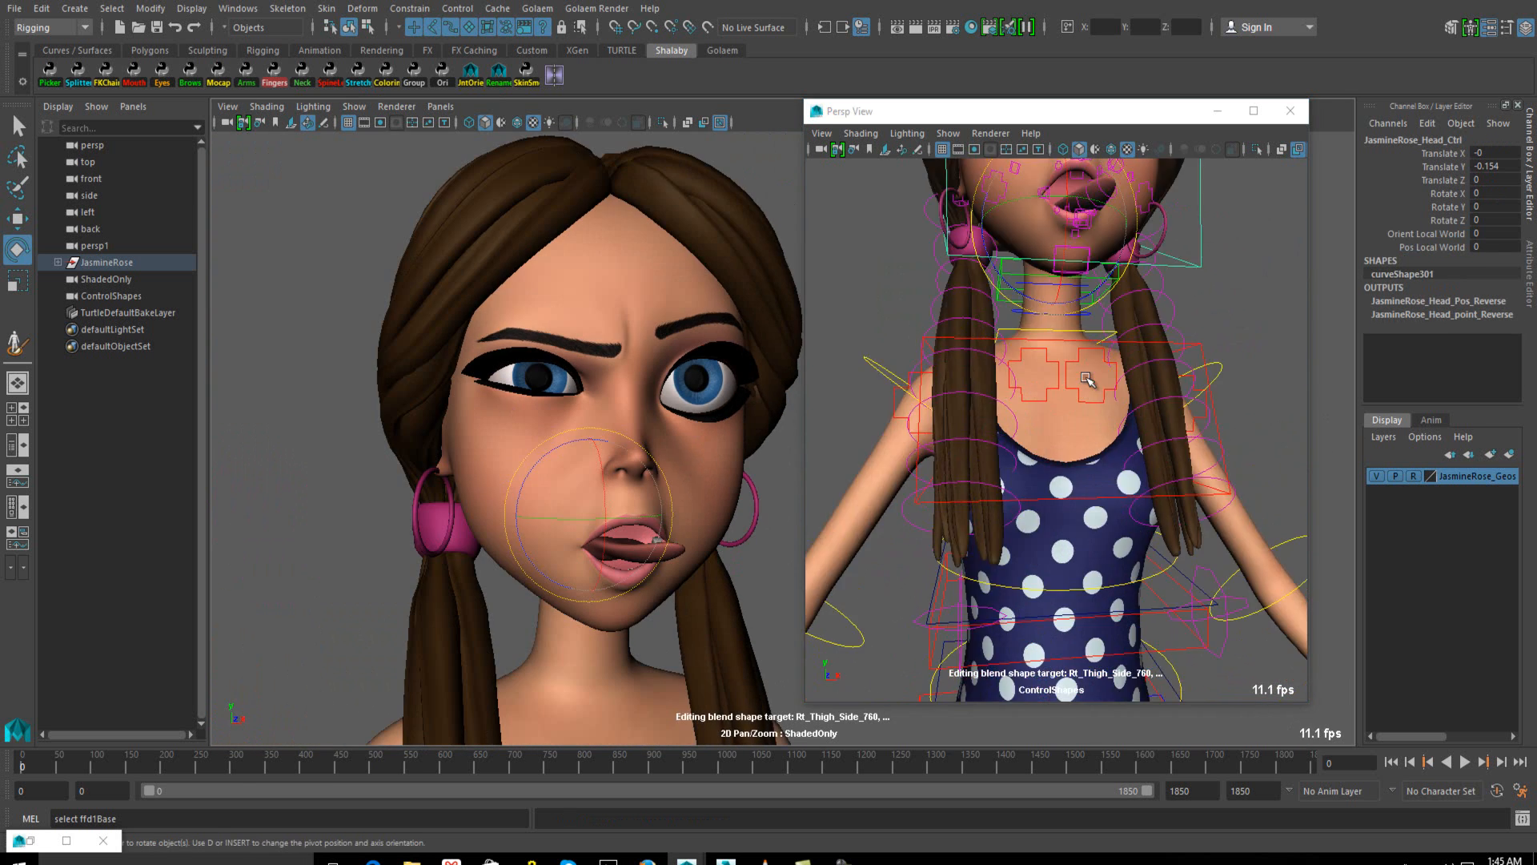
left_click_drag(1088, 381, 1142, 326, "alt")
middle_click_drag(1143, 325, 1160, 347, "alt")
left_click_drag(1192, 256, 1071, 382)
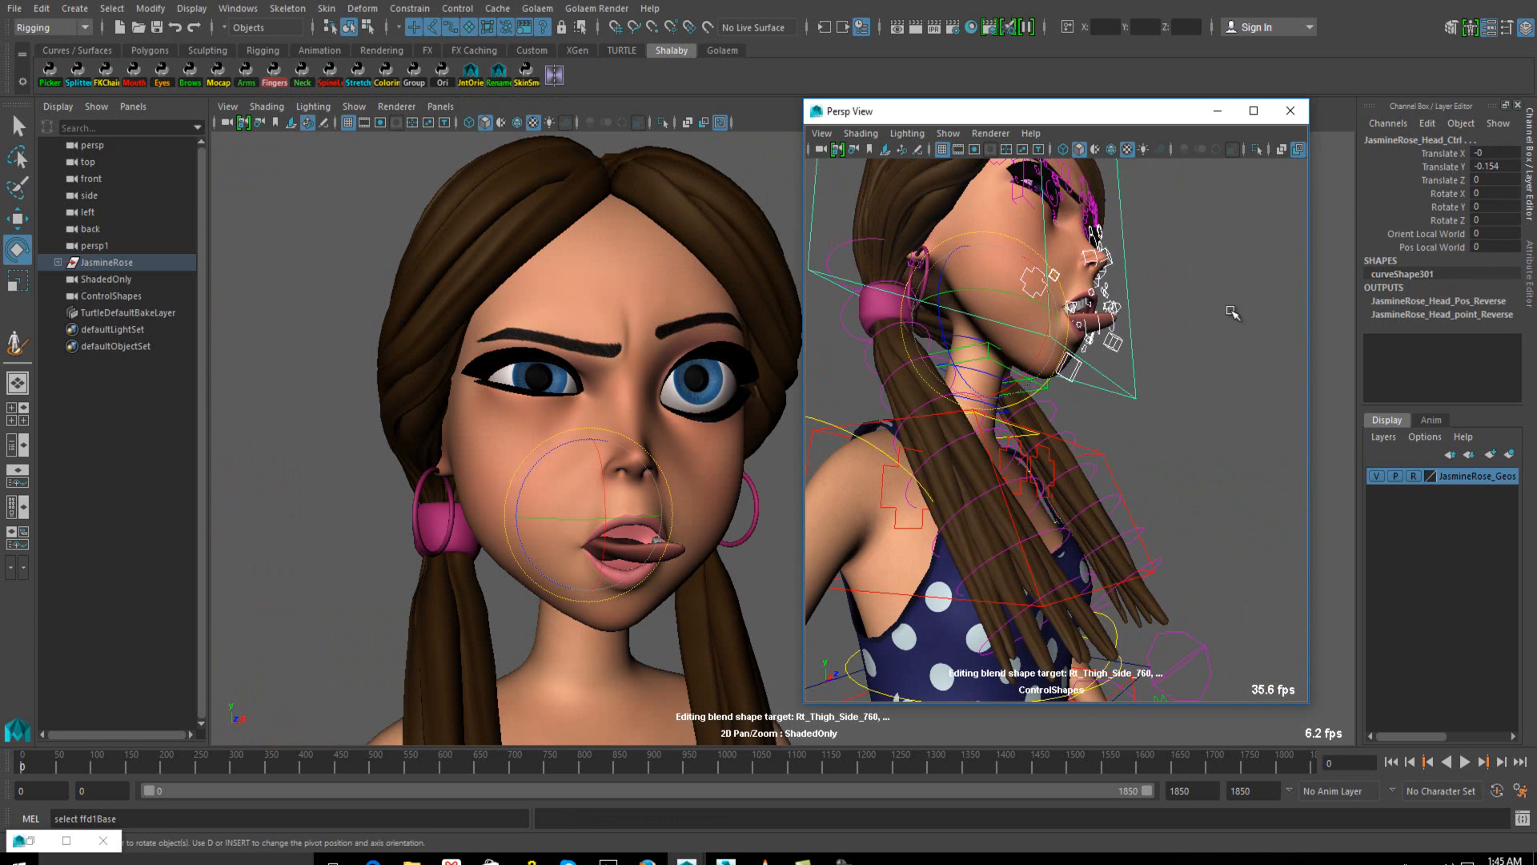
left_click_drag(1456, 153, 1497, 219)
key("Return")
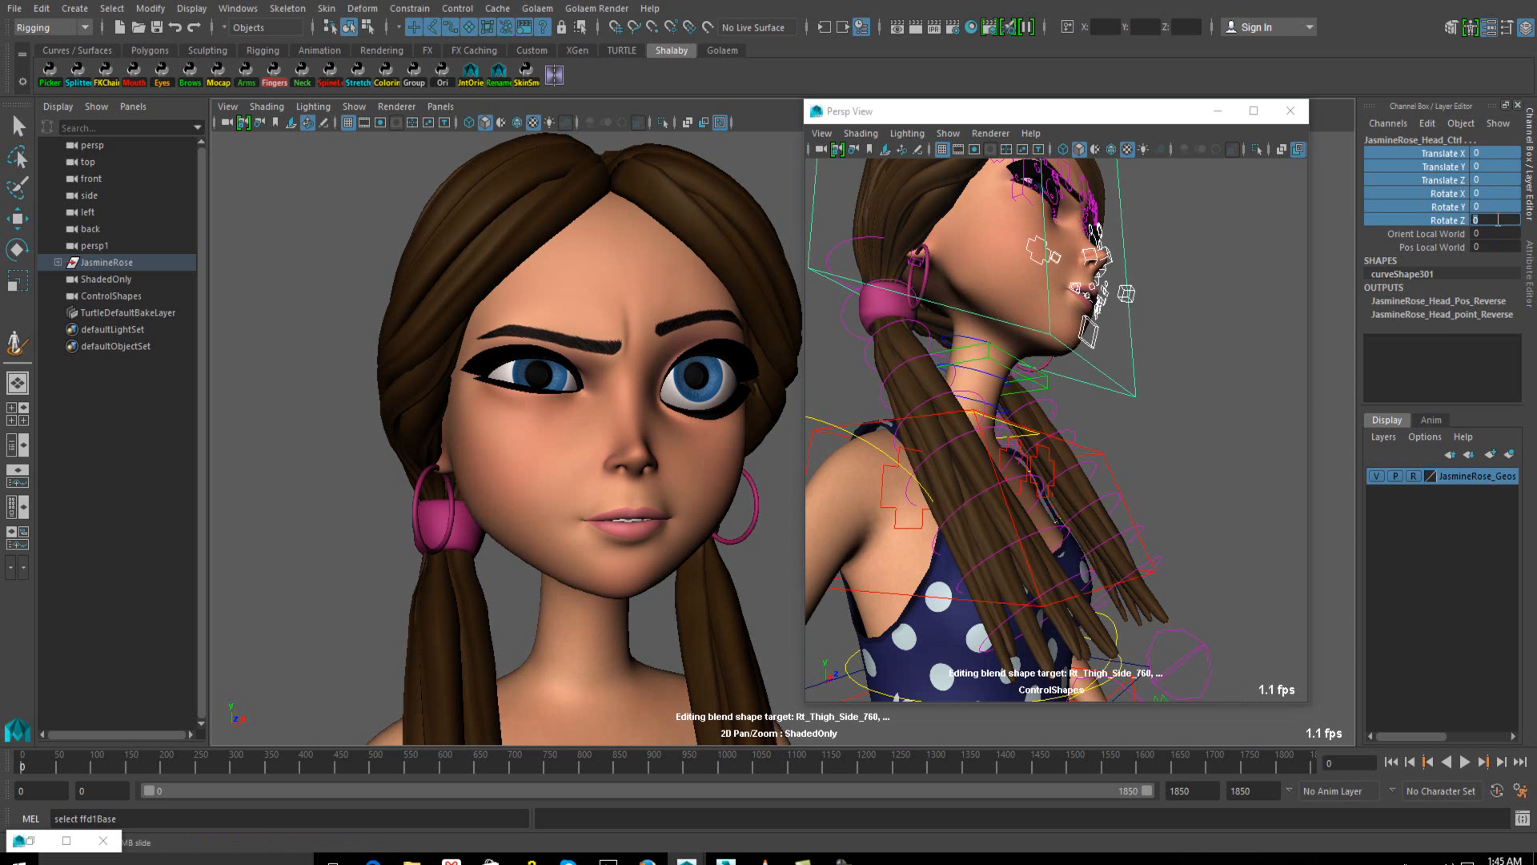
Examine the reset face from the front in the main viewport and at close range in the Persp View window
left_click_drag(500, 474, 479, 478, "alt")
middle_click_drag(479, 478, 431, 514, "alt")
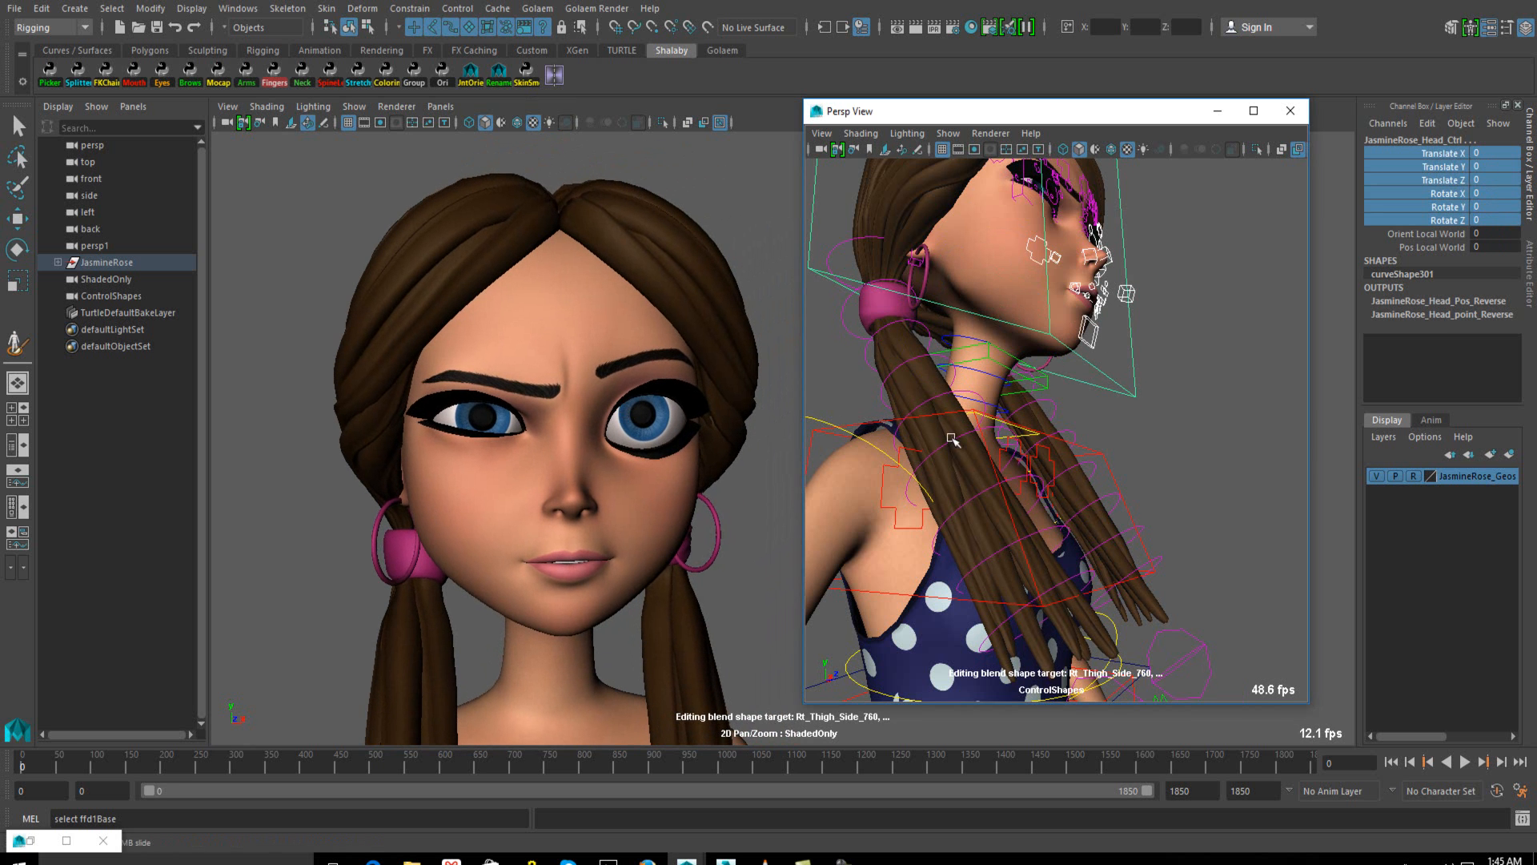
left_click_drag(1001, 460, 947, 488, "alt")
middle_click_drag(947, 488, 953, 672, "alt")
right_click_drag(960, 513, 1046, 480, "alt")
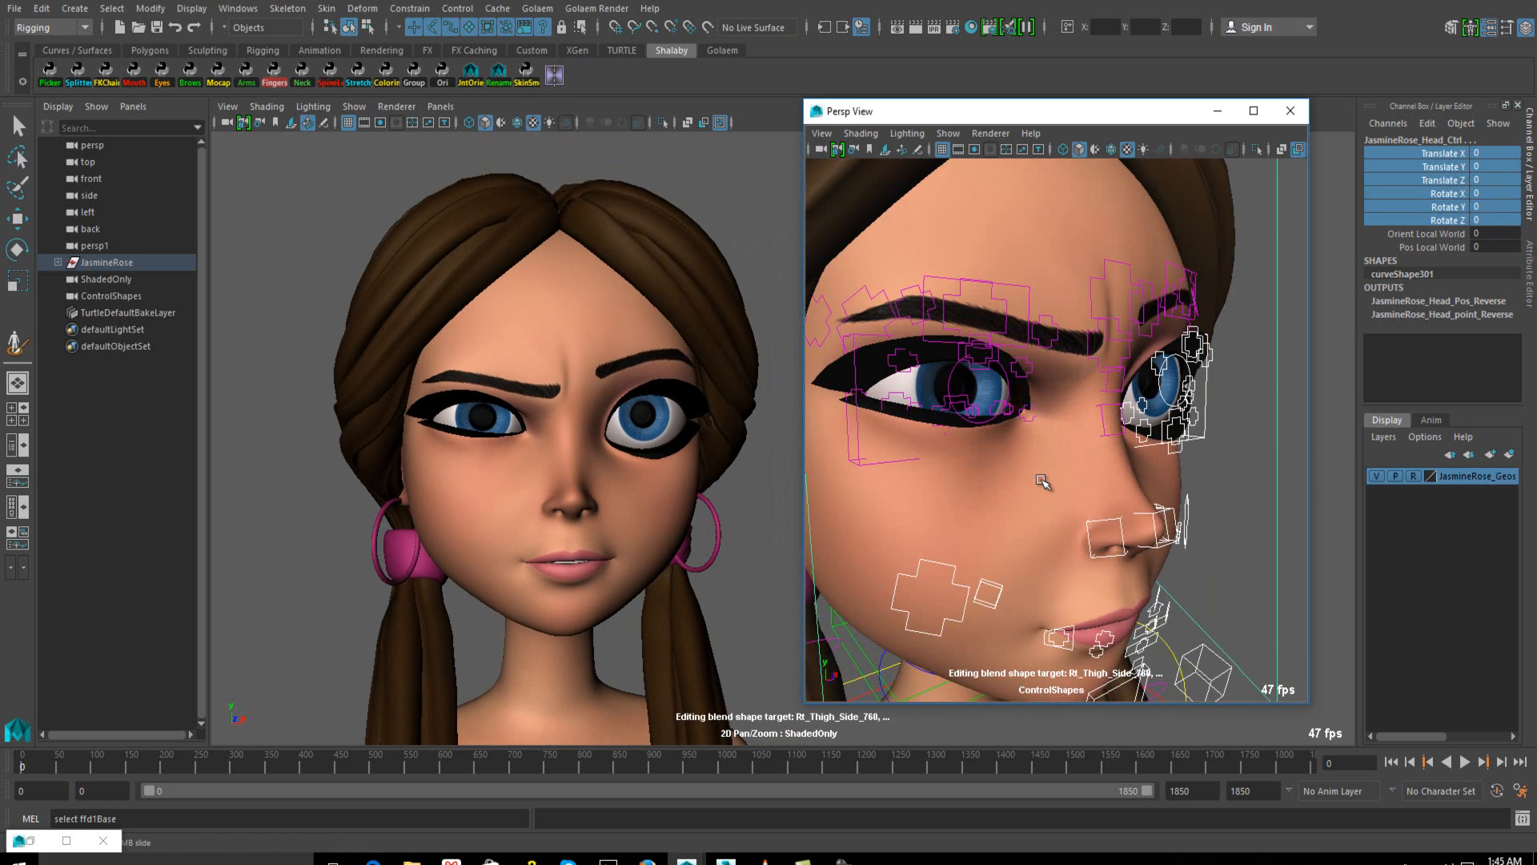
left_click_drag(1046, 480, 993, 474, "alt")
middle_click_drag(992, 473, 1057, 486, "alt")
right_click_drag(1057, 487, 997, 483, "alt")
middle_click_drag(484, 480, 464, 461, "alt")
right_click_drag(464, 461, 447, 439, "alt")
middle_click_drag(504, 355, 458, 349, "alt")
Widen the main viewport, shift the Persp View window aside from the character's face and open the biped picker
left_click_drag(208, 247, 200, 244)
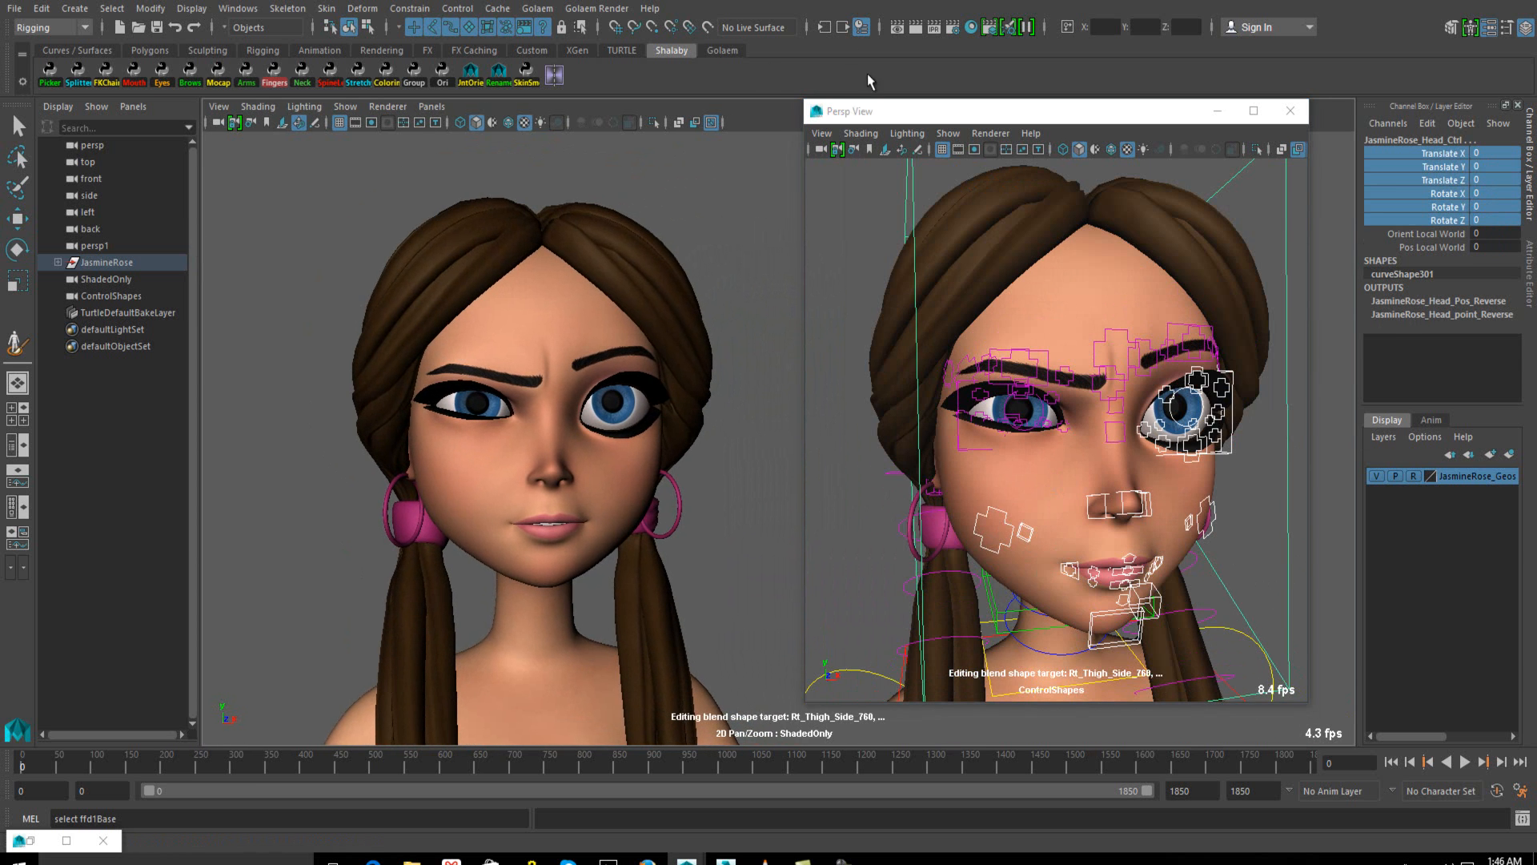
left_click_drag(919, 118, 961, 111)
middle_click_drag(520, 288, 560, 288, "alt")
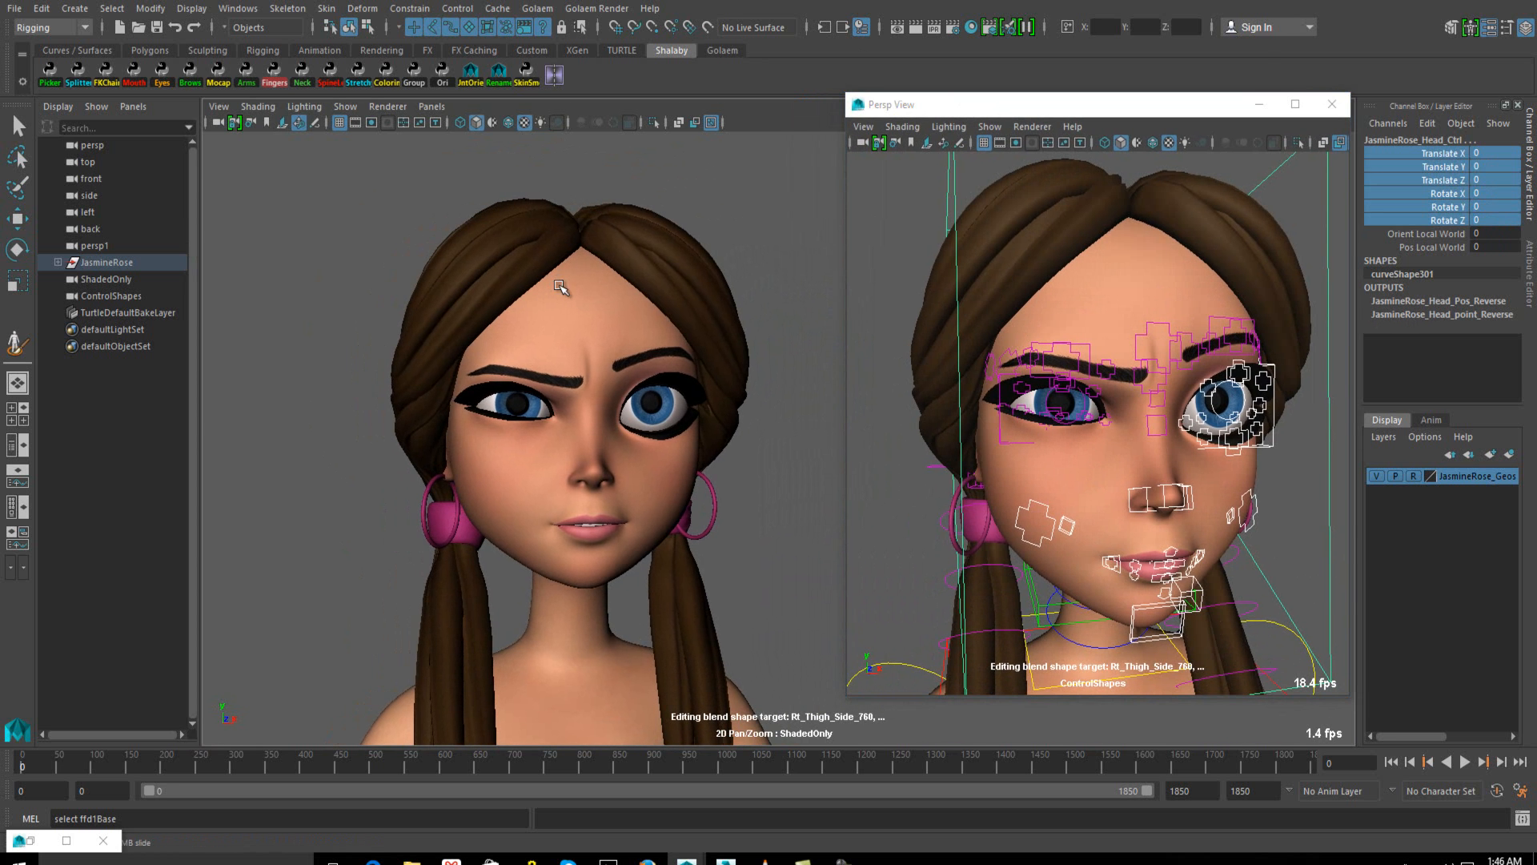
left_click(50, 74)
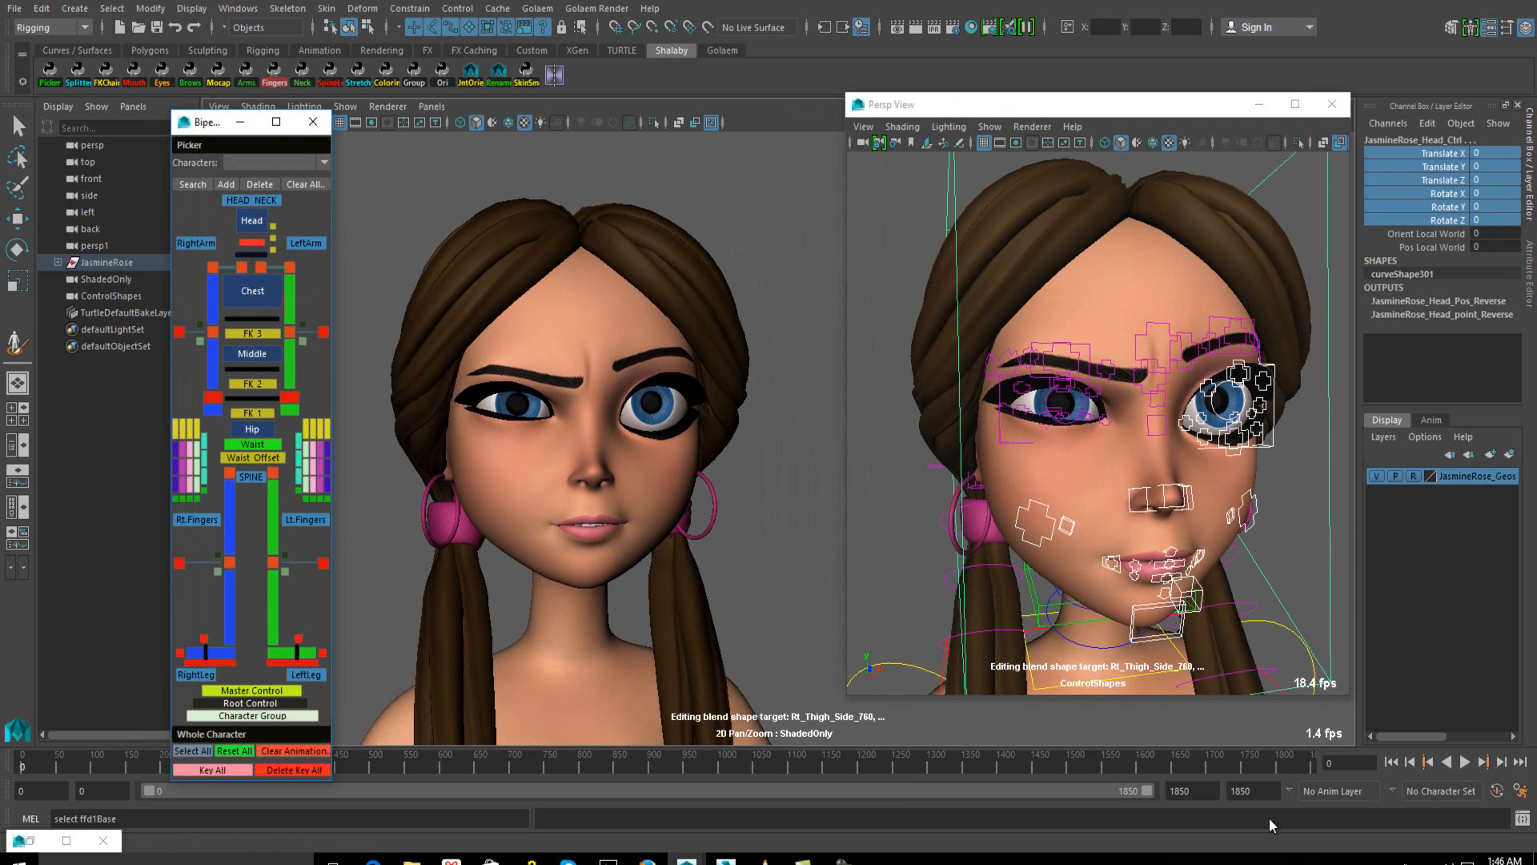
Restore the Script Editor, select the entire Python script and minimize the editor
left_click(30, 840)
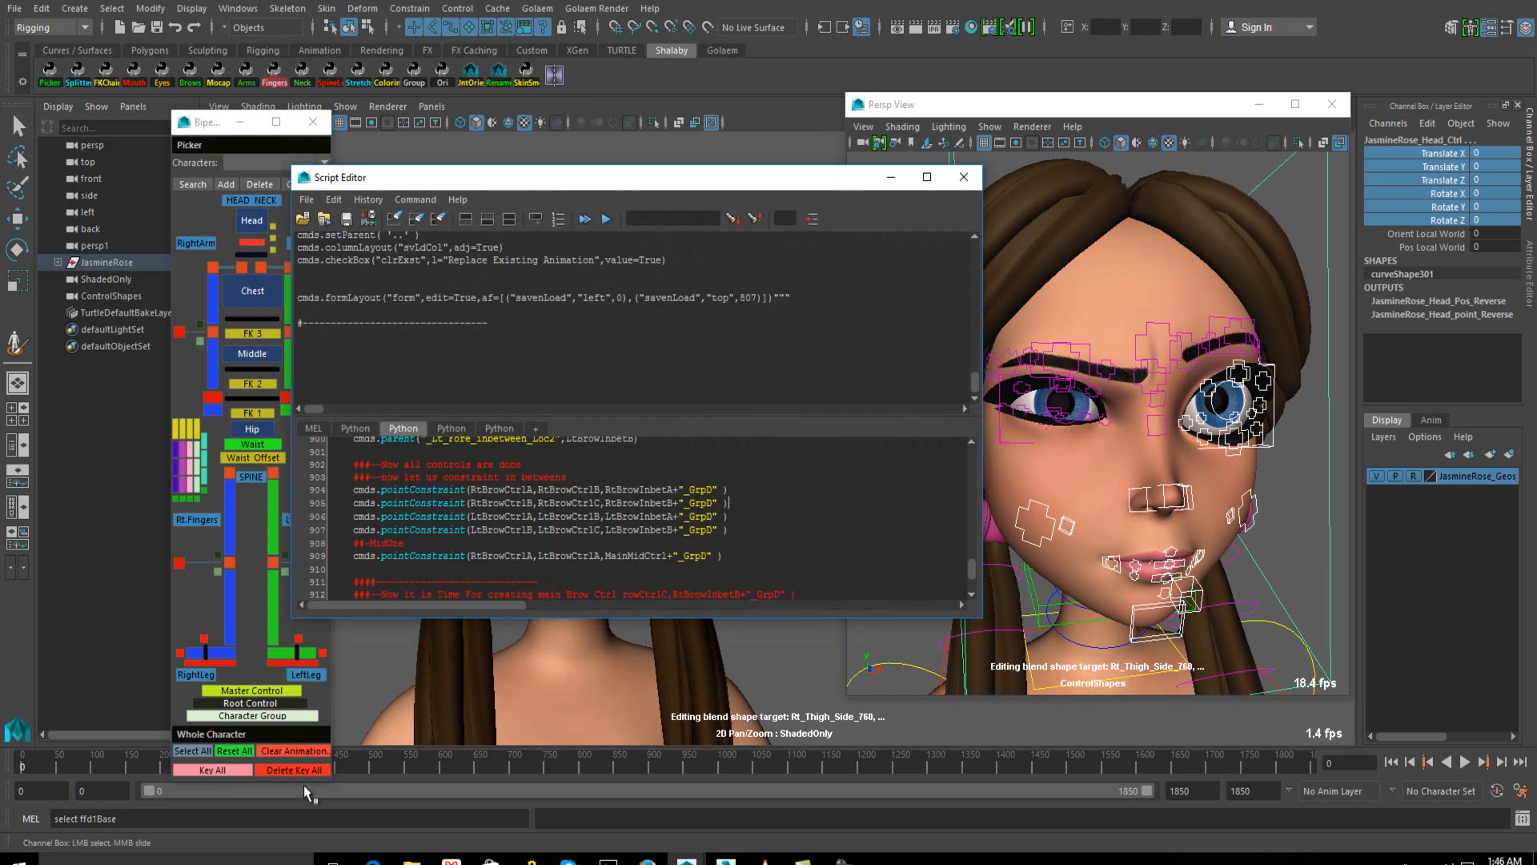
key("ctrl+a")
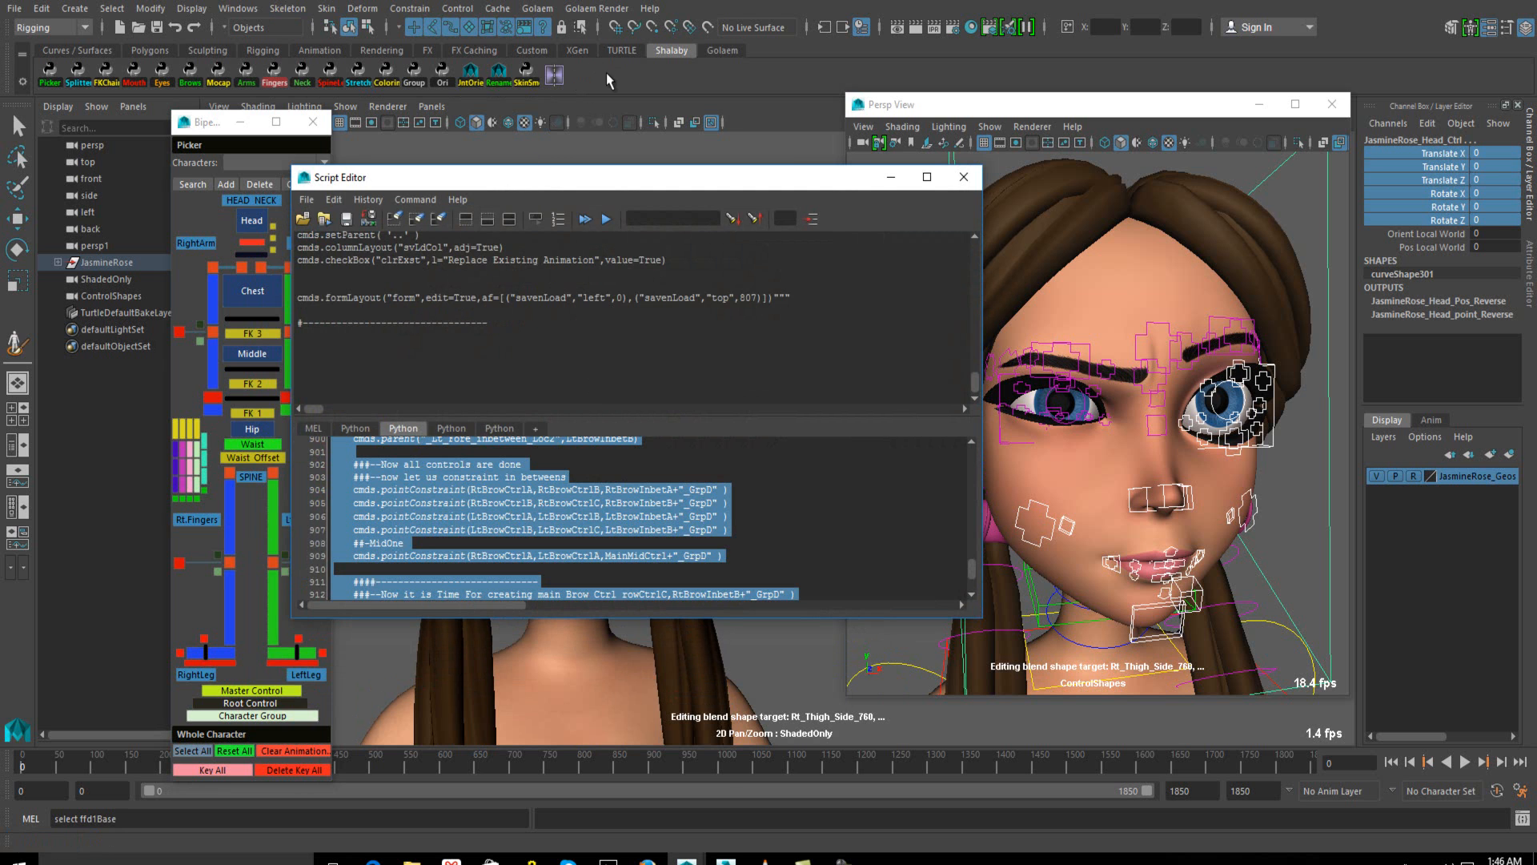
left_click(890, 177)
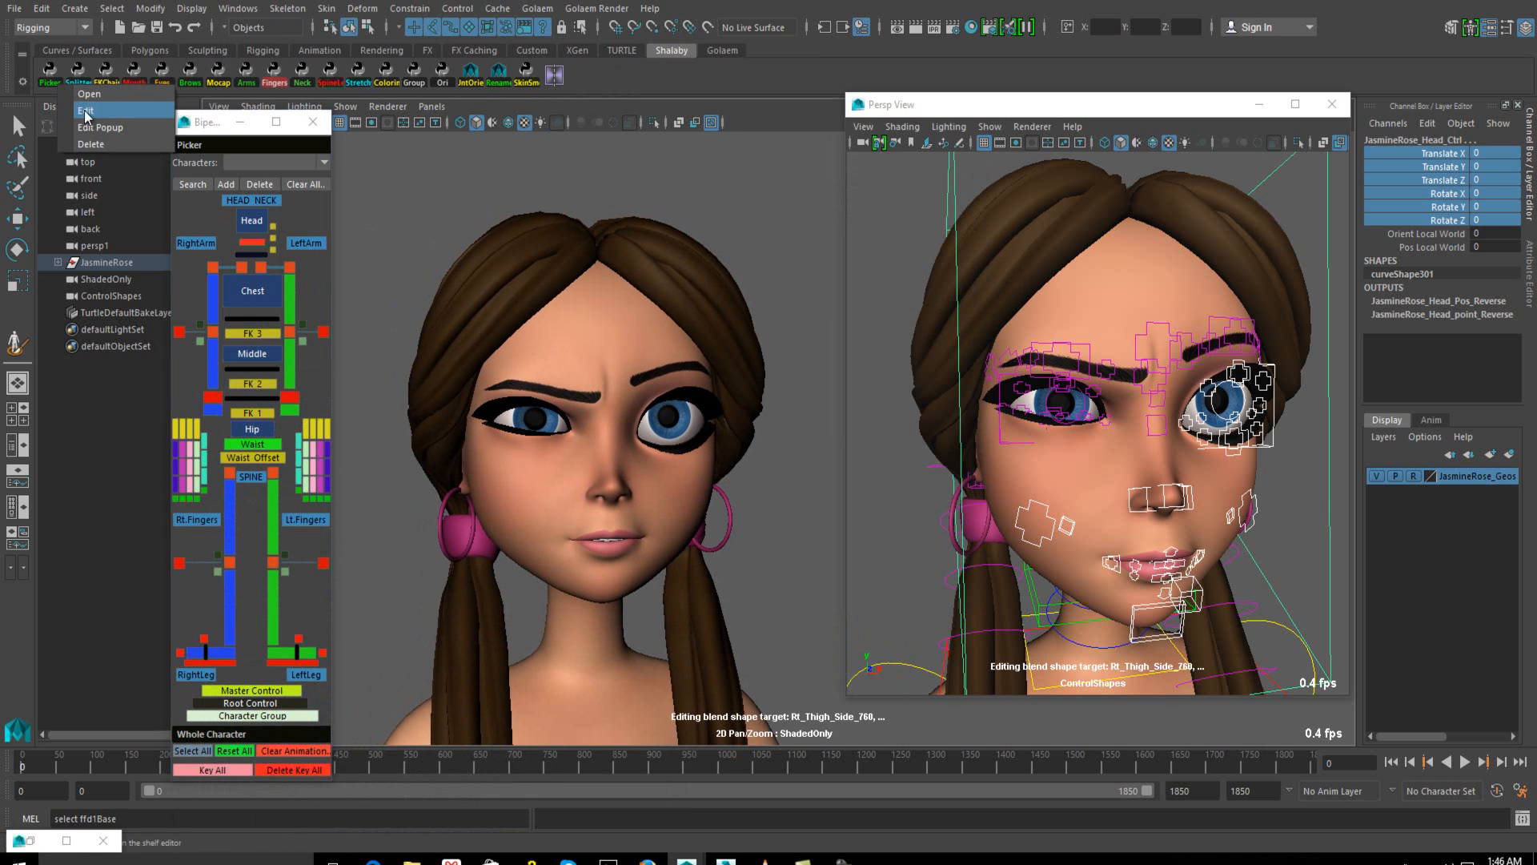
Try selecting the chest control through the picker, and load JasmineRose into it by searching the scene for characters
scroll(606, 439, "up", 2)
middle_click_drag(605, 437, 578, 380, "alt")
scroll(588, 412, "up", 1)
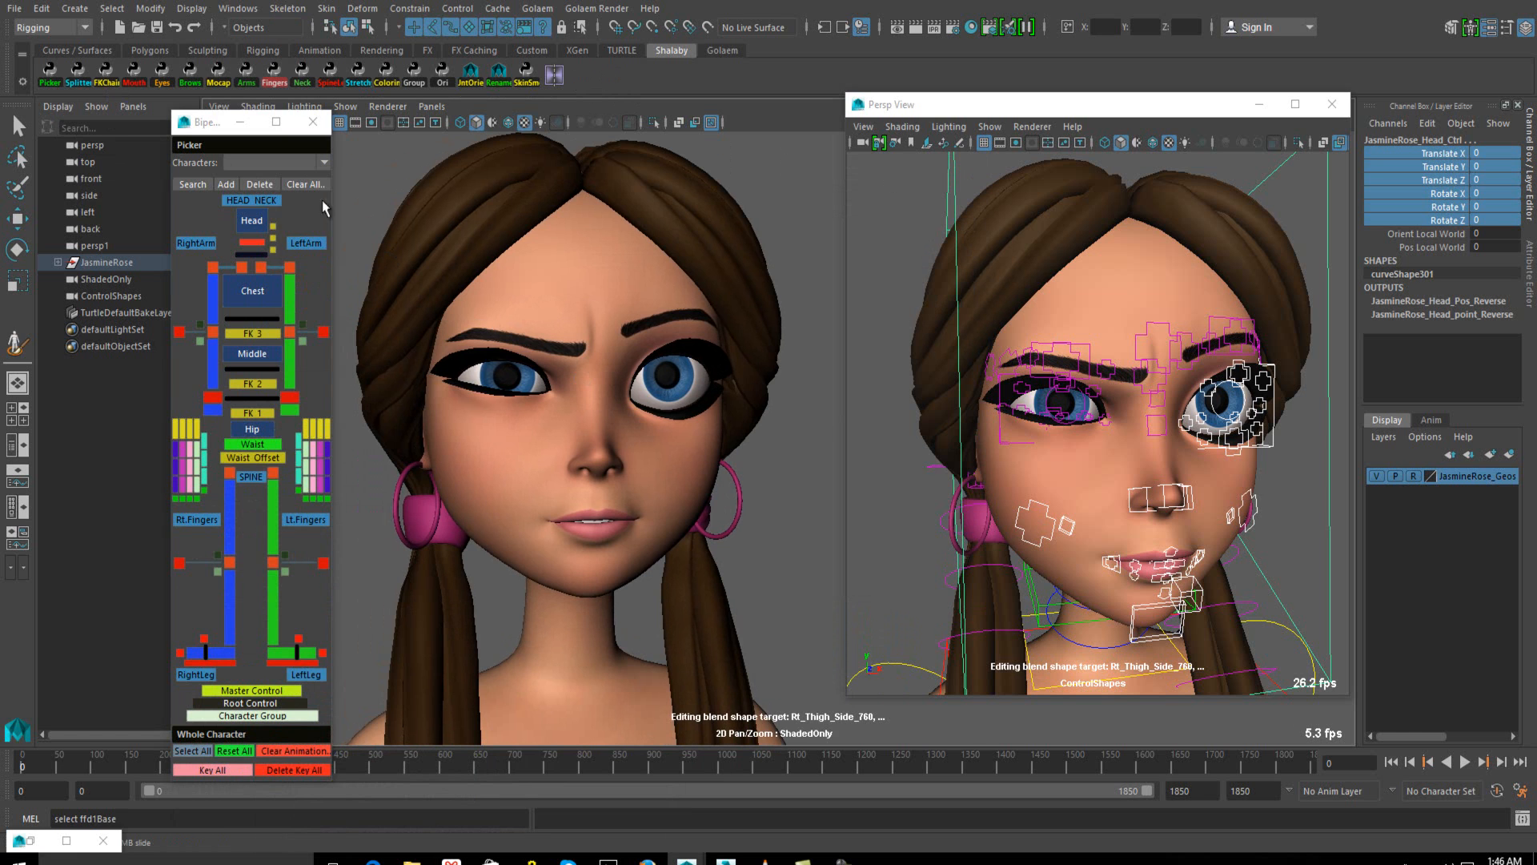
left_click(252, 290)
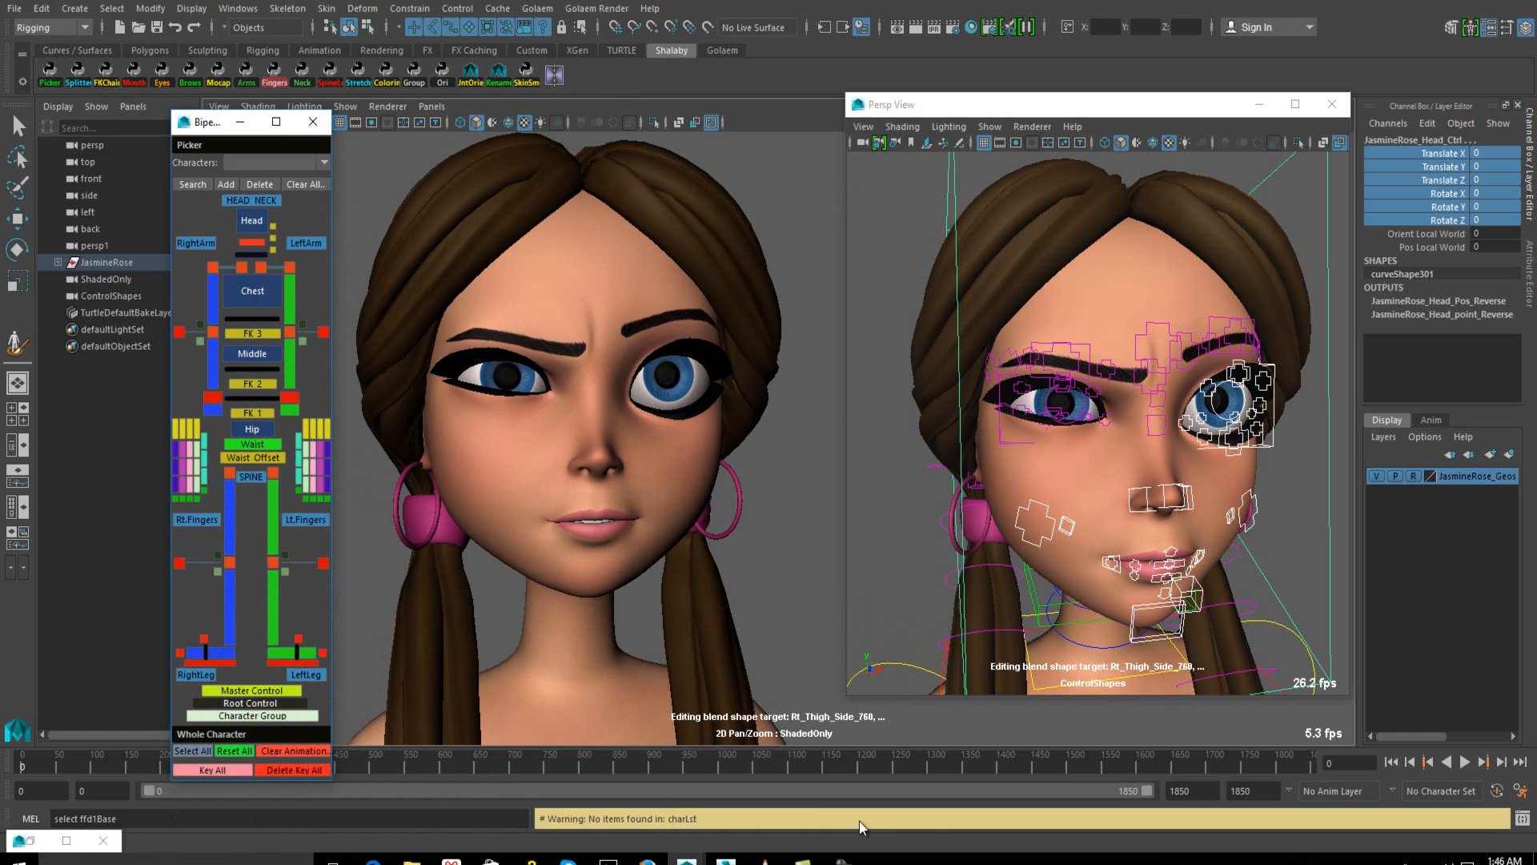
middle_click_drag(559, 473, 581, 475, "alt")
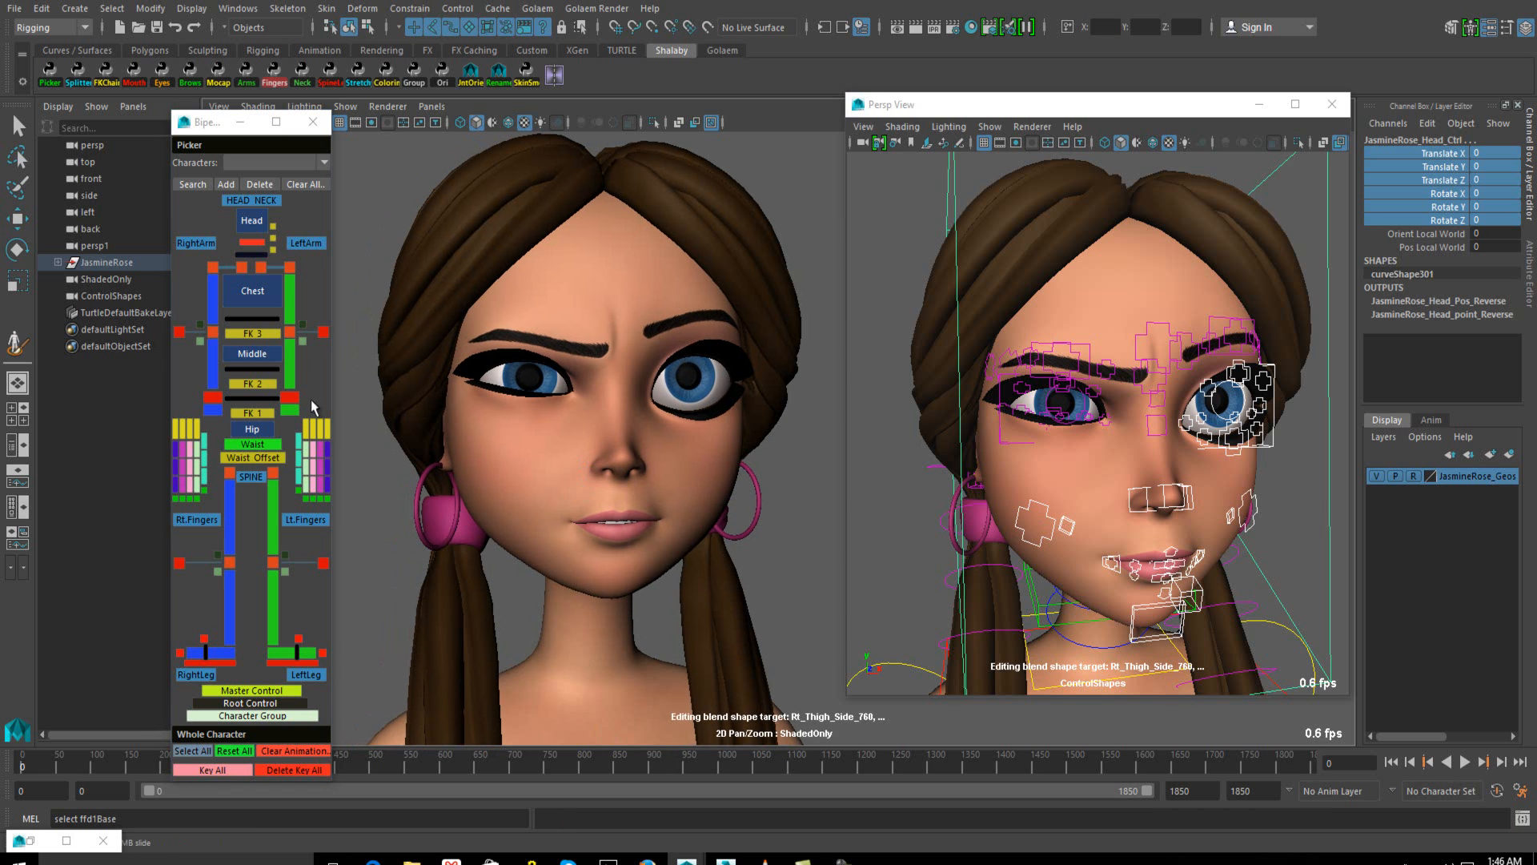
left_click(192, 185)
left_click_drag(672, 439, 483, 293, "alt")
left_click_drag(231, 128, 257, 113)
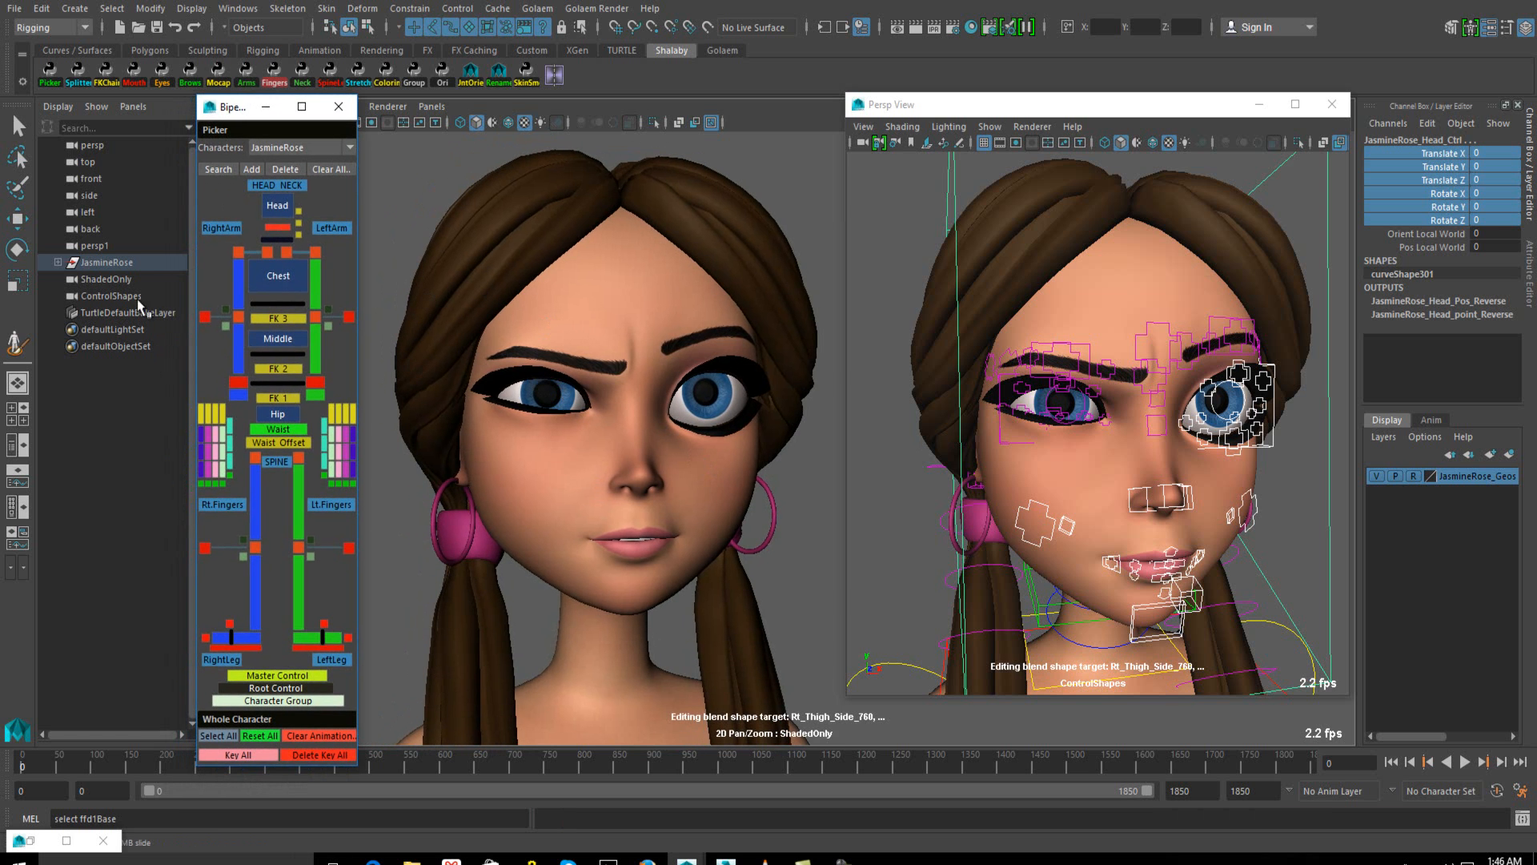
left_click_drag(693, 393, 604, 368, "alt")
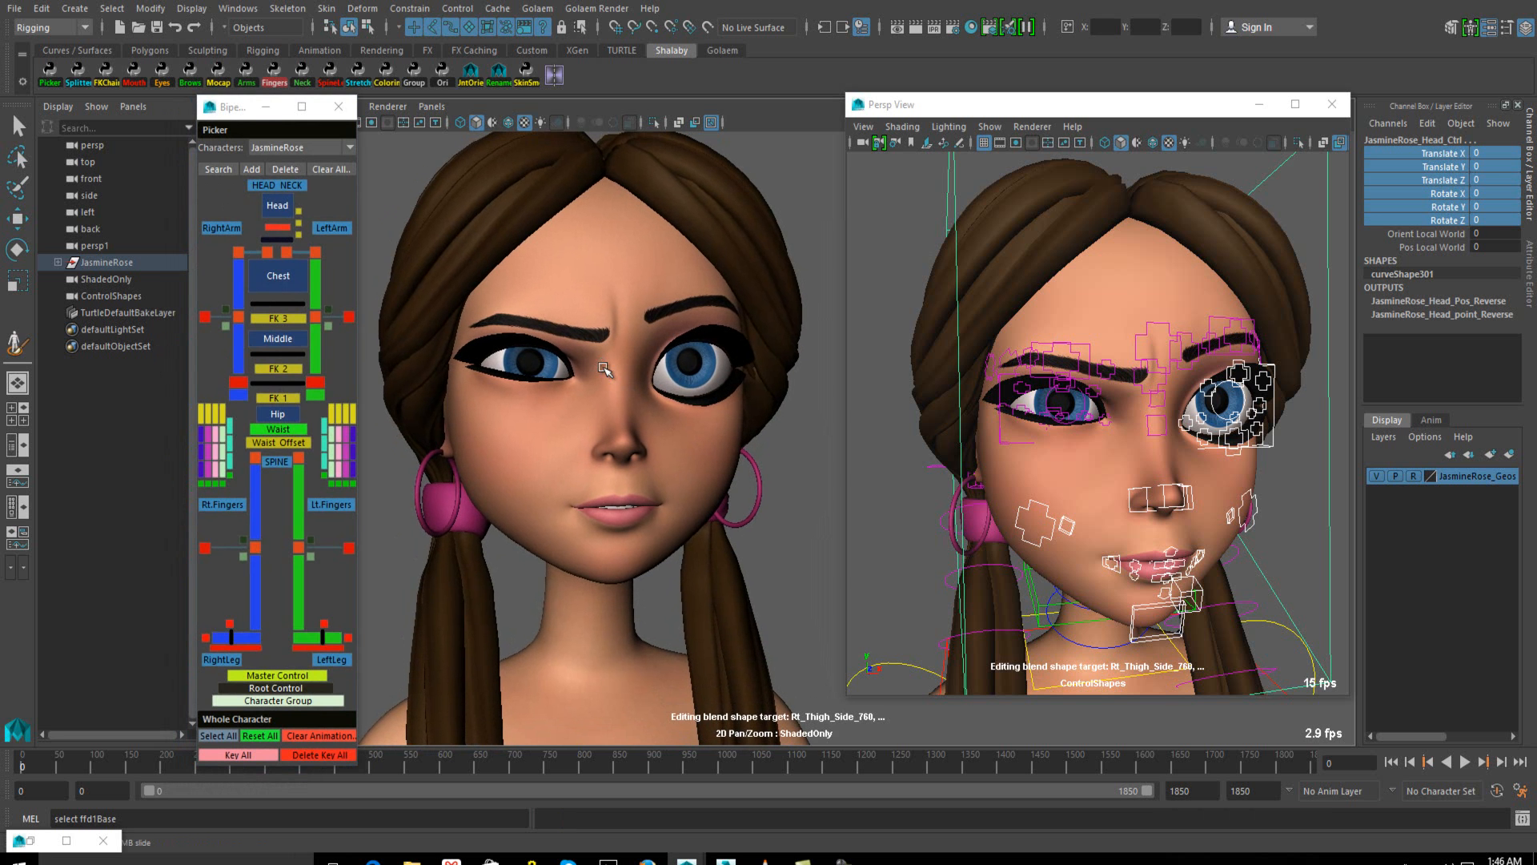
Select the whole JasmineRose group and clear the selection
left_click(97, 266)
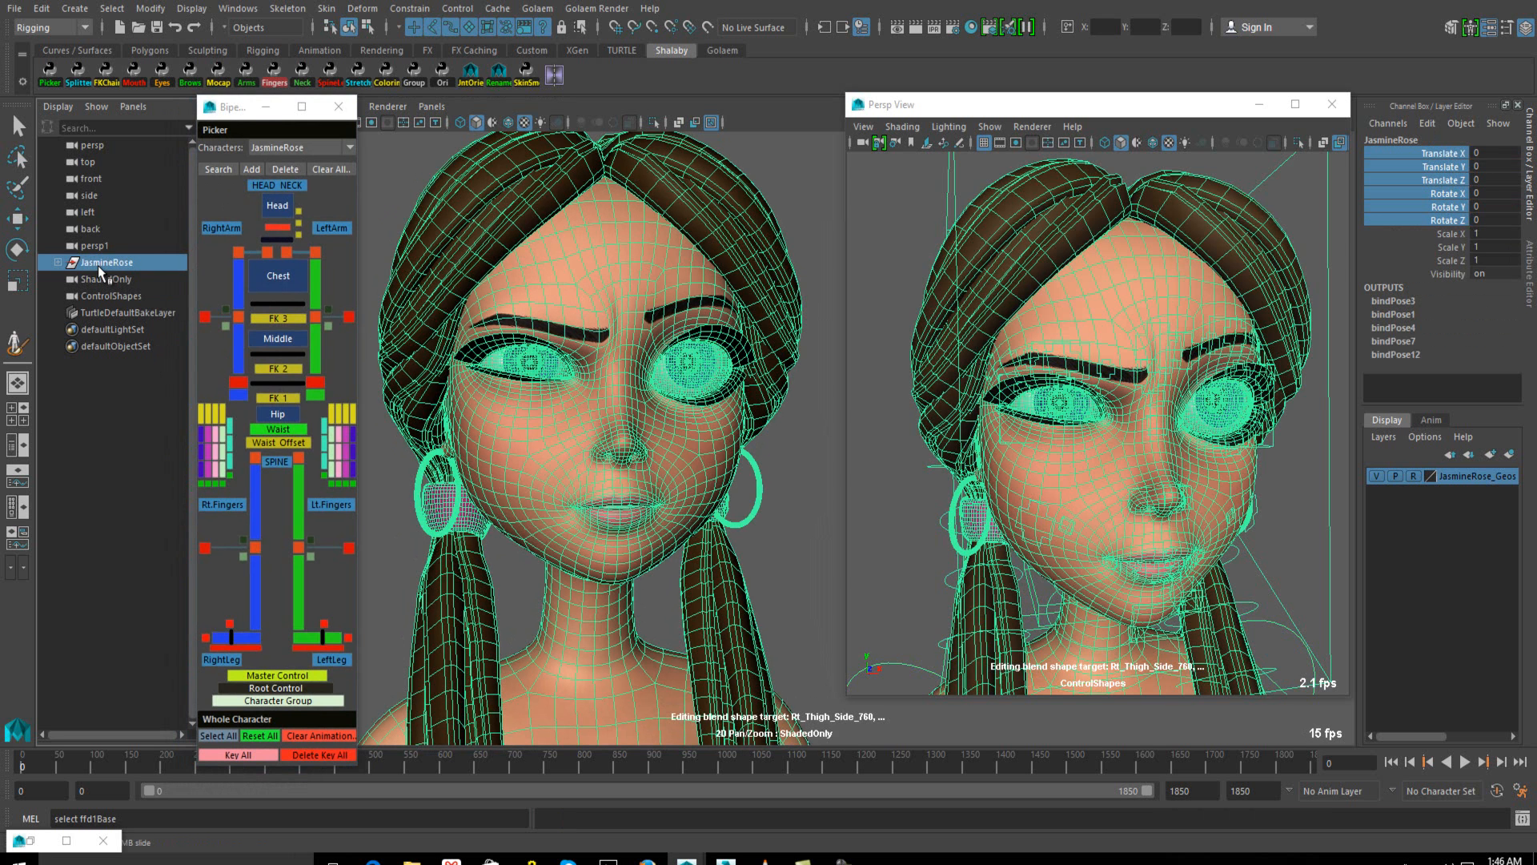
left_click(780, 201)
key("e")
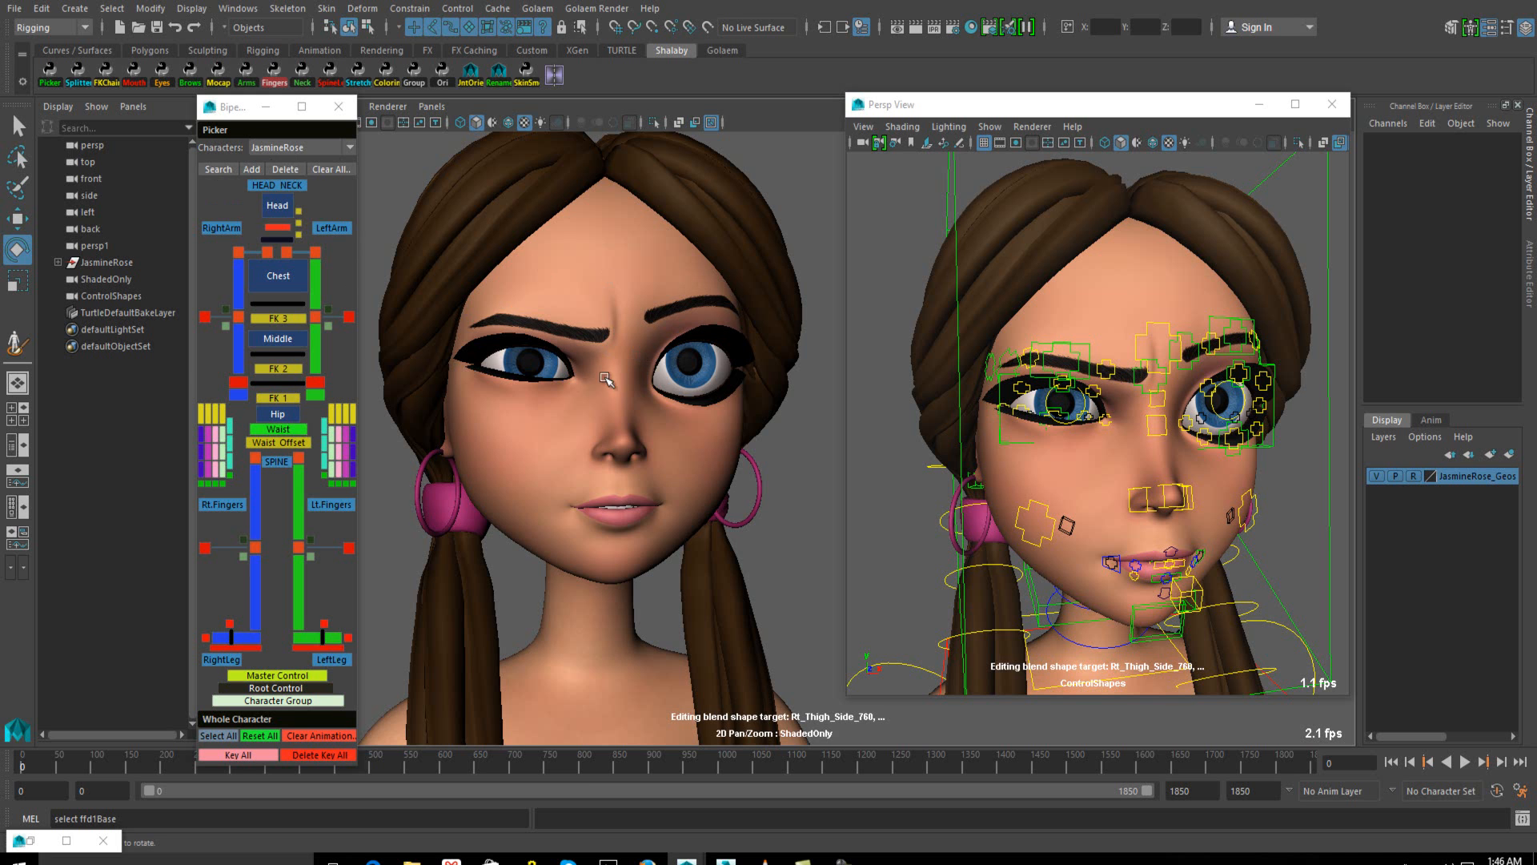
Show NURBS curves in the main viewport and frame the character's legs and foot controls
scroll(606, 378, "down", 5)
left_click_drag(238, 112, 172, 116)
left_click(346, 106)
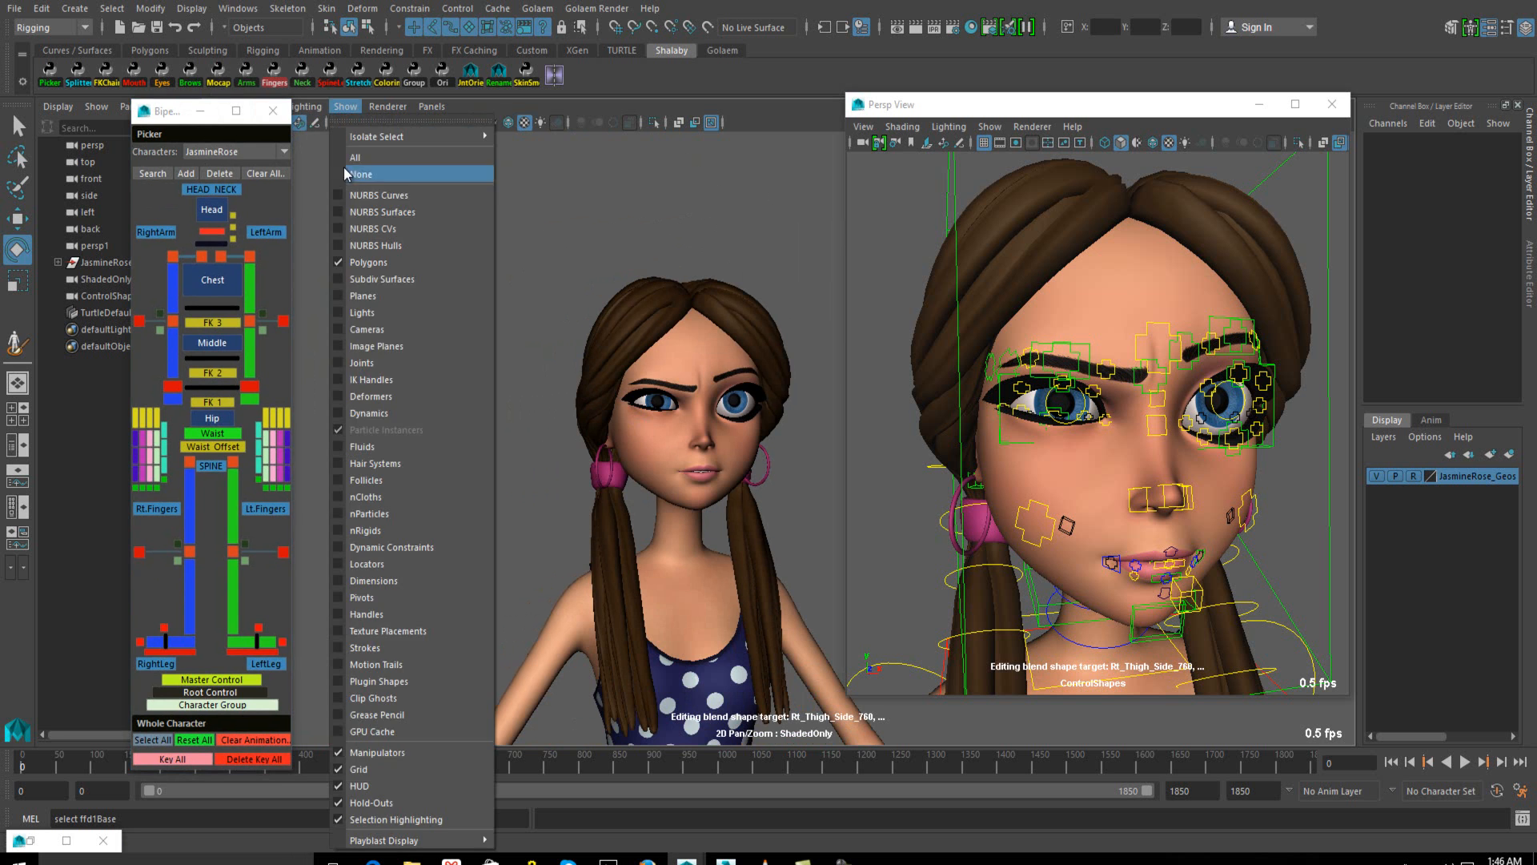
left_click(343, 196)
scroll(649, 640, "down", 5)
middle_click_drag(650, 640, 598, 330, "alt")
scroll(605, 516, "down", 4)
left_click_drag(605, 516, 635, 558, "alt")
middle_click_drag(634, 562, 645, 510, "alt")
scroll(643, 510, "up", 3)
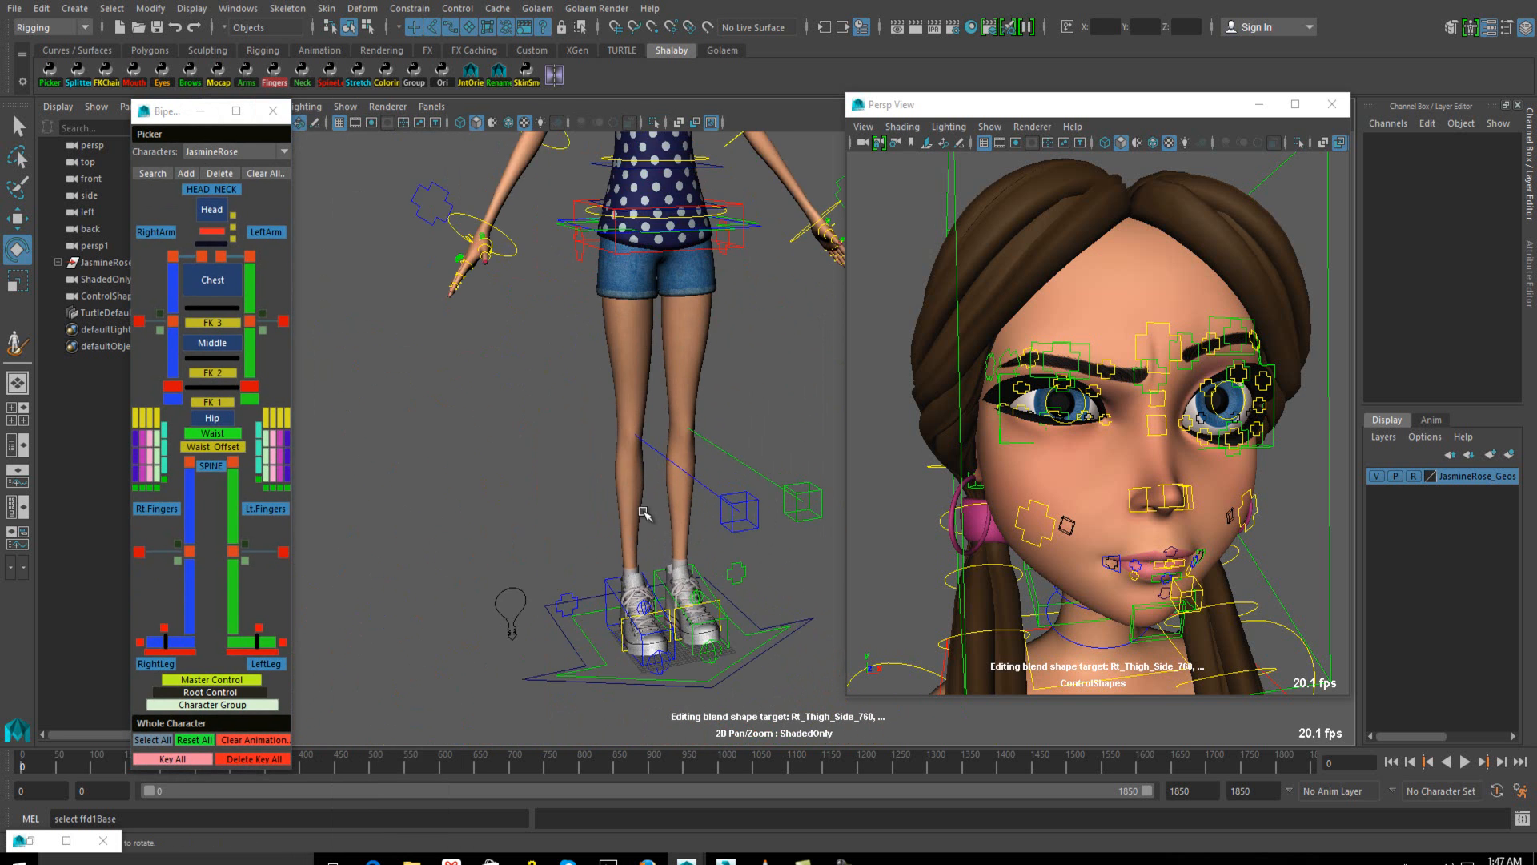
Select the root master control at the feet, minimize the Persp View window and examine the control's Shalaby Char Name attribute
left_click_drag(180, 116, 271, 104)
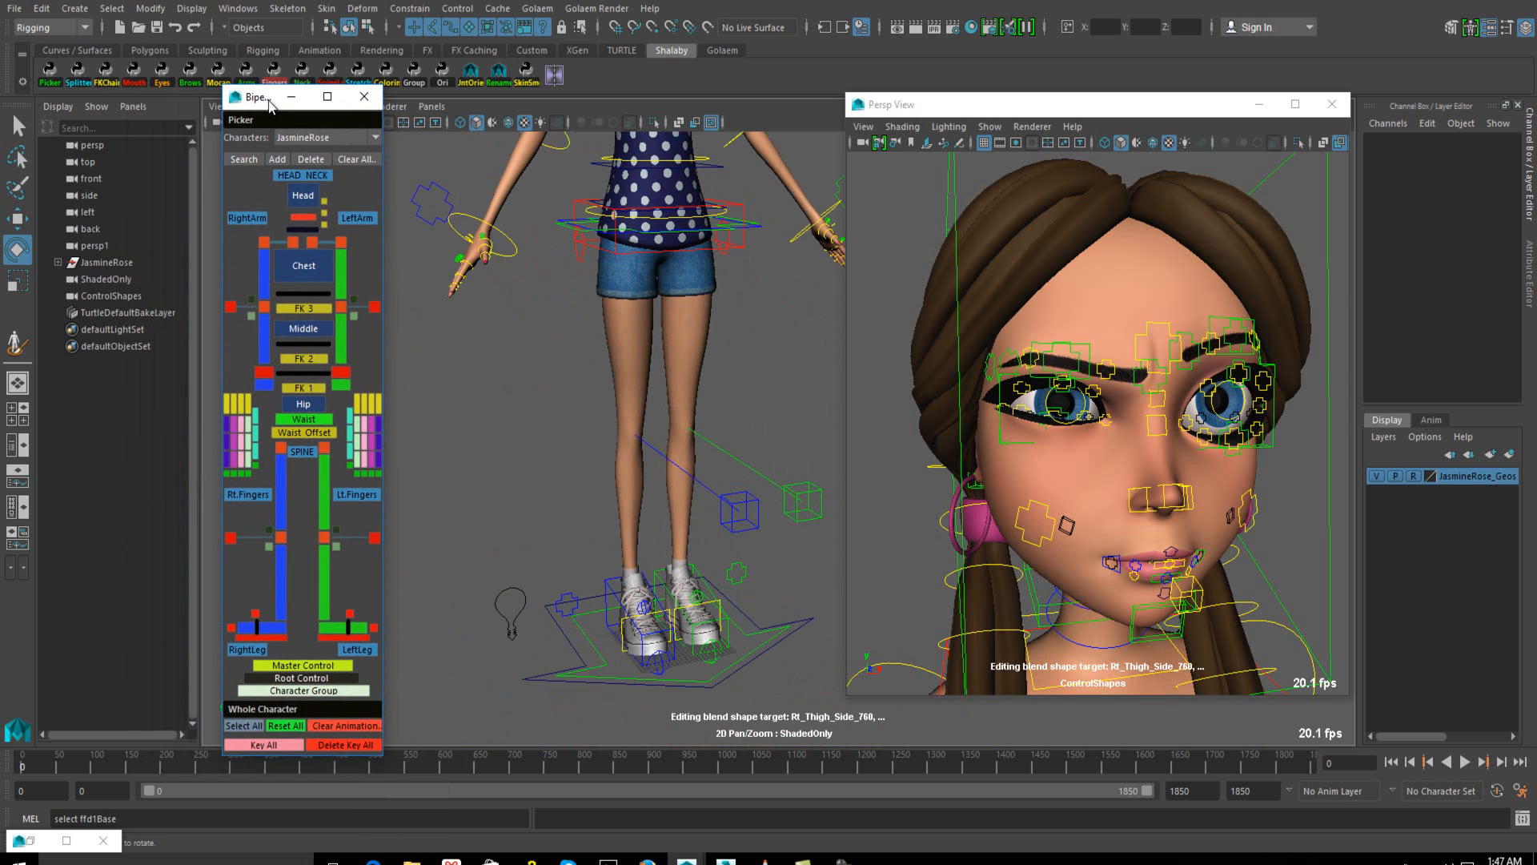
left_click(104, 262)
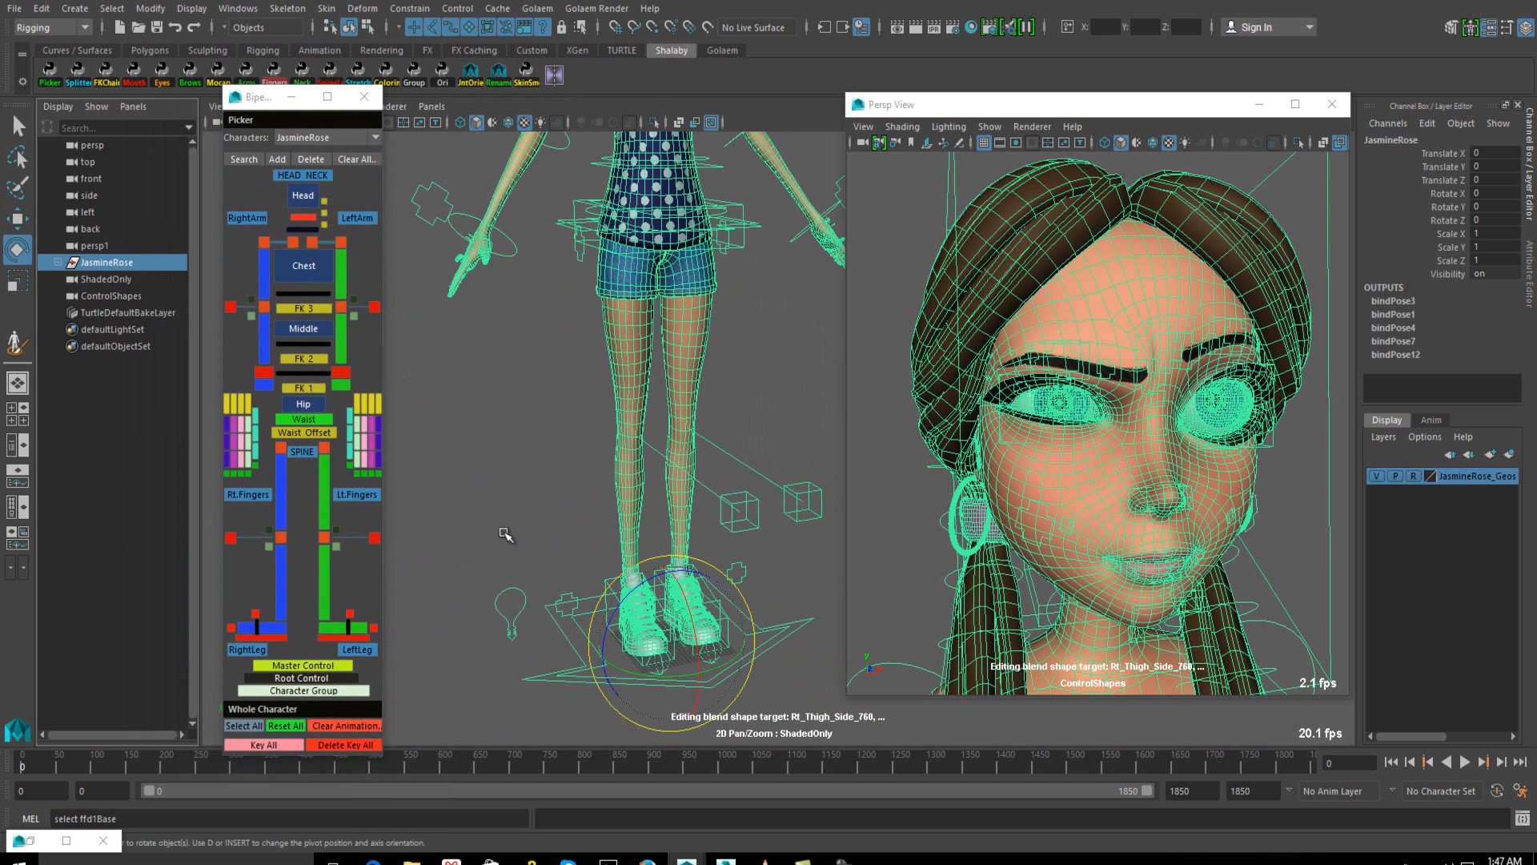
left_click(566, 638)
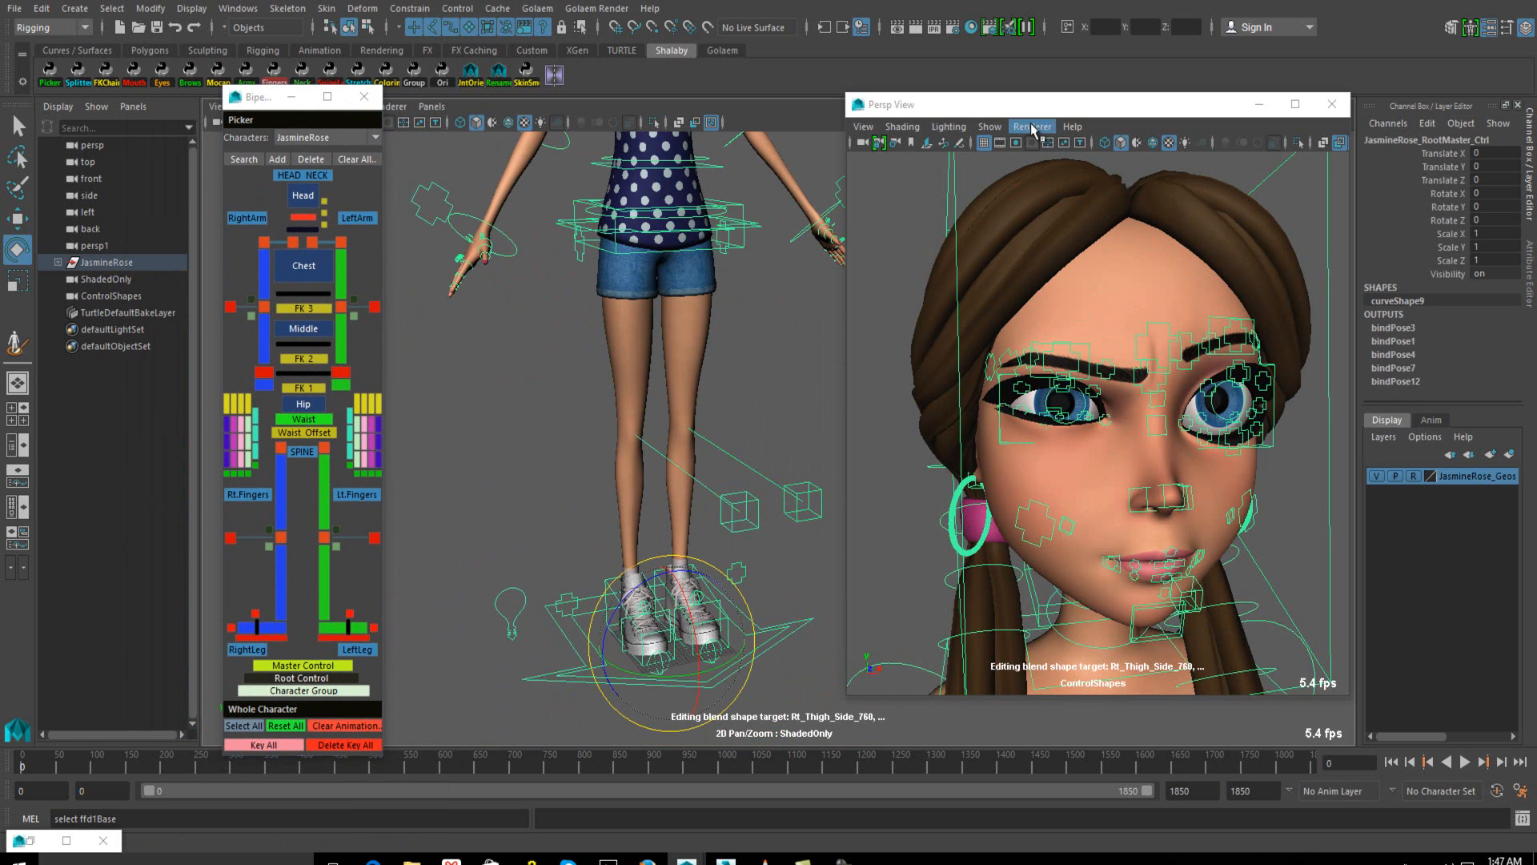
left_click(1259, 104)
left_click_drag(747, 566, 579, 604, "alt")
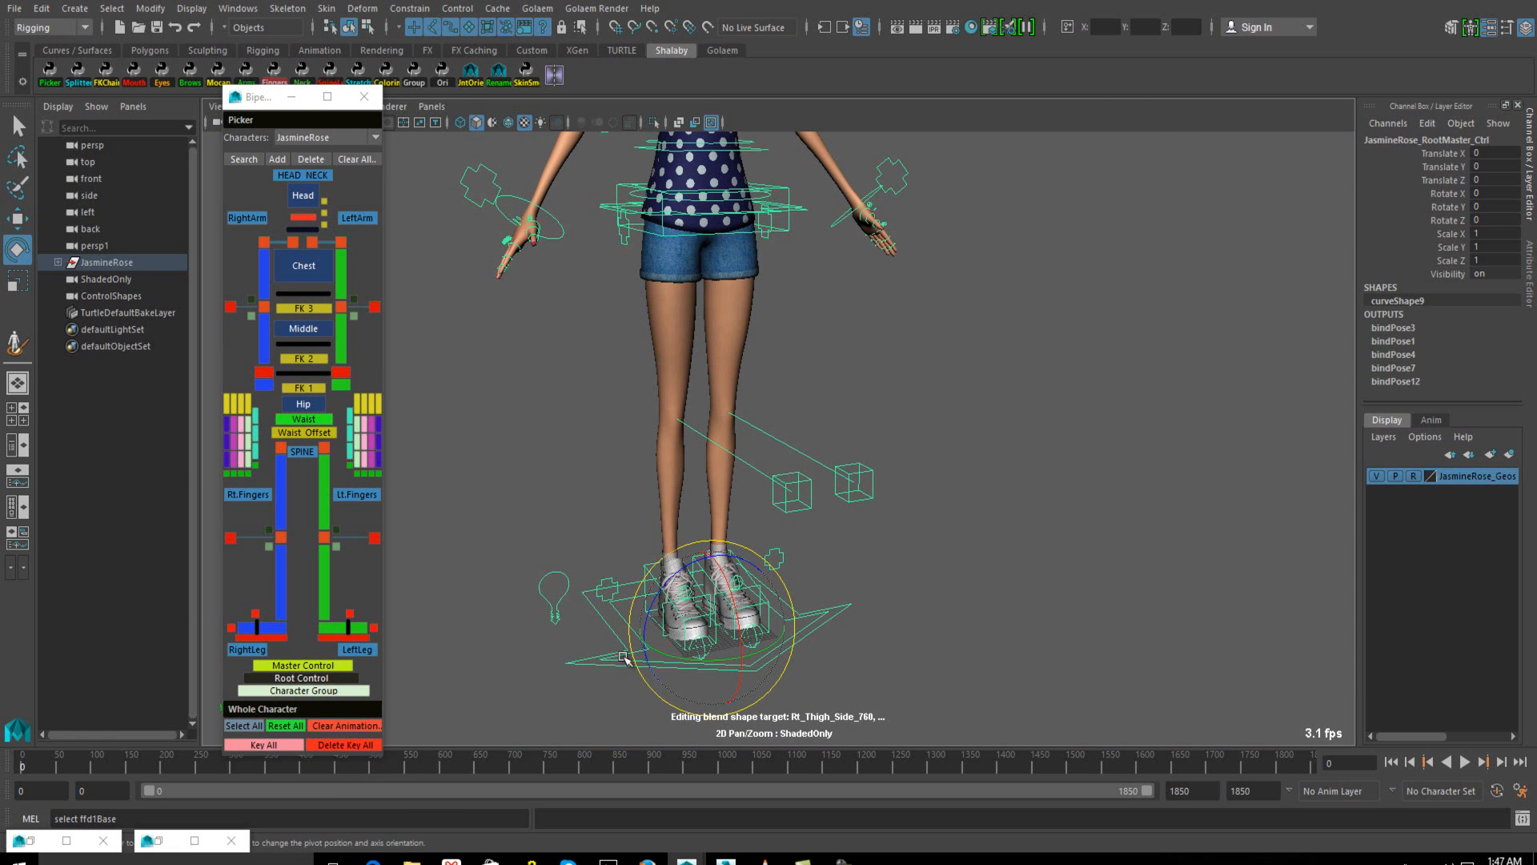
left_click(1533, 279)
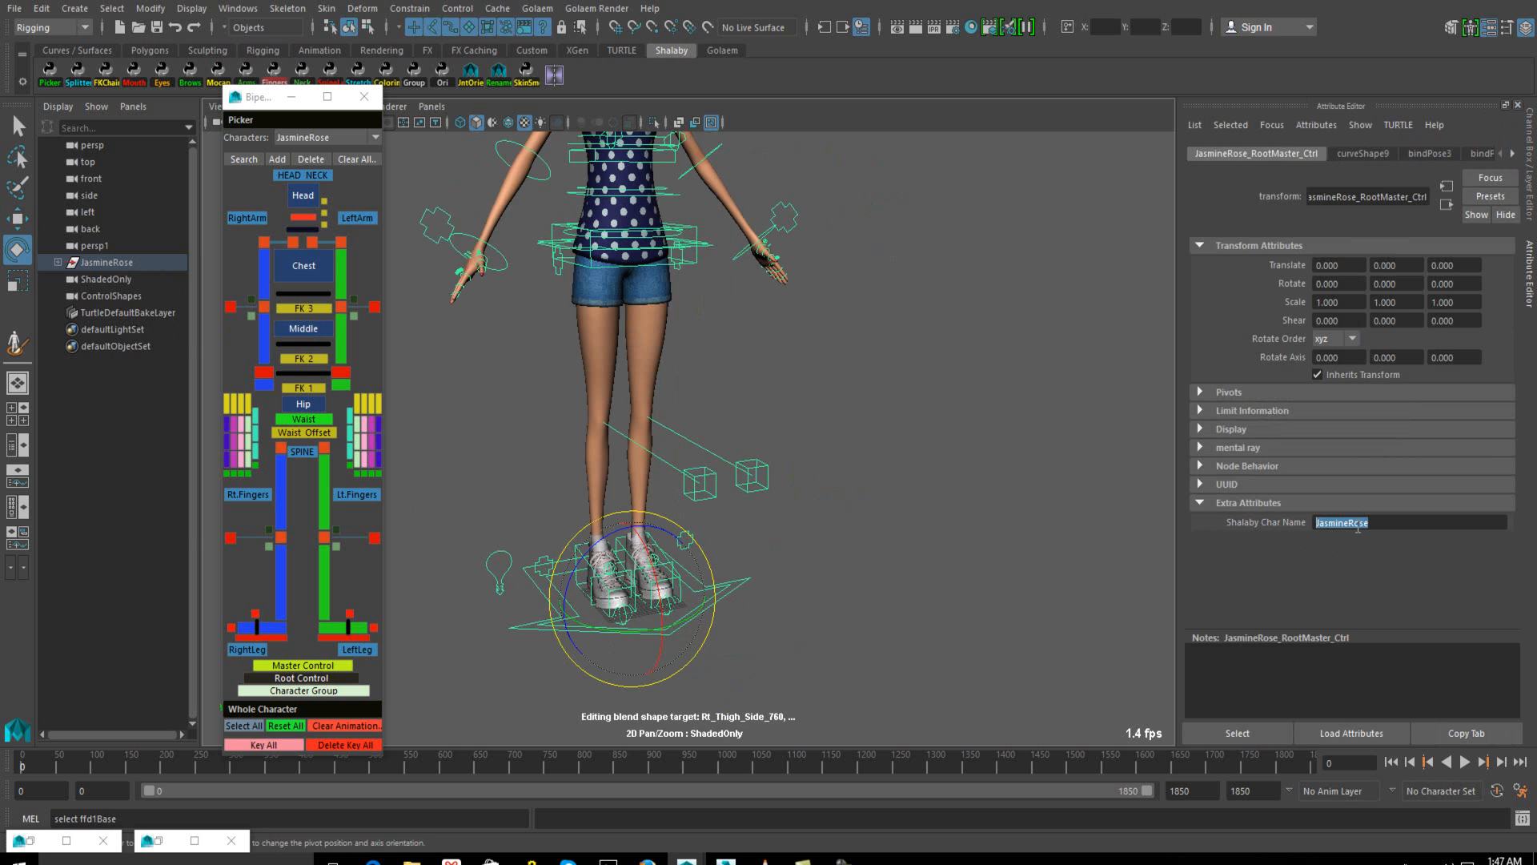
scroll(740, 459, "up", 2)
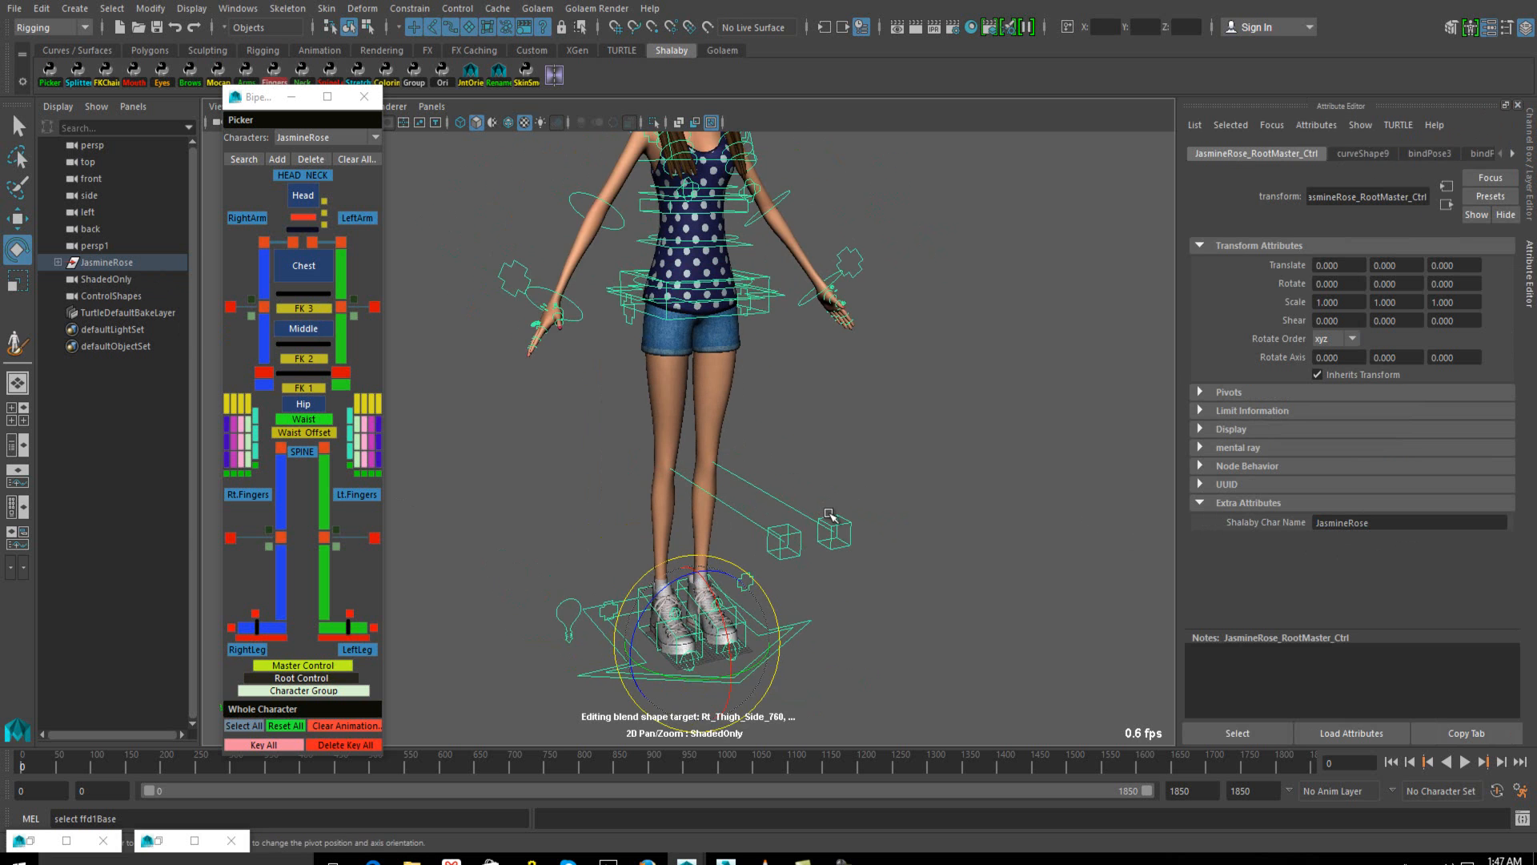
Clear the root master selection, select the left hand FK control and show its channels in the Channel Box
scroll(830, 517, "up", 3)
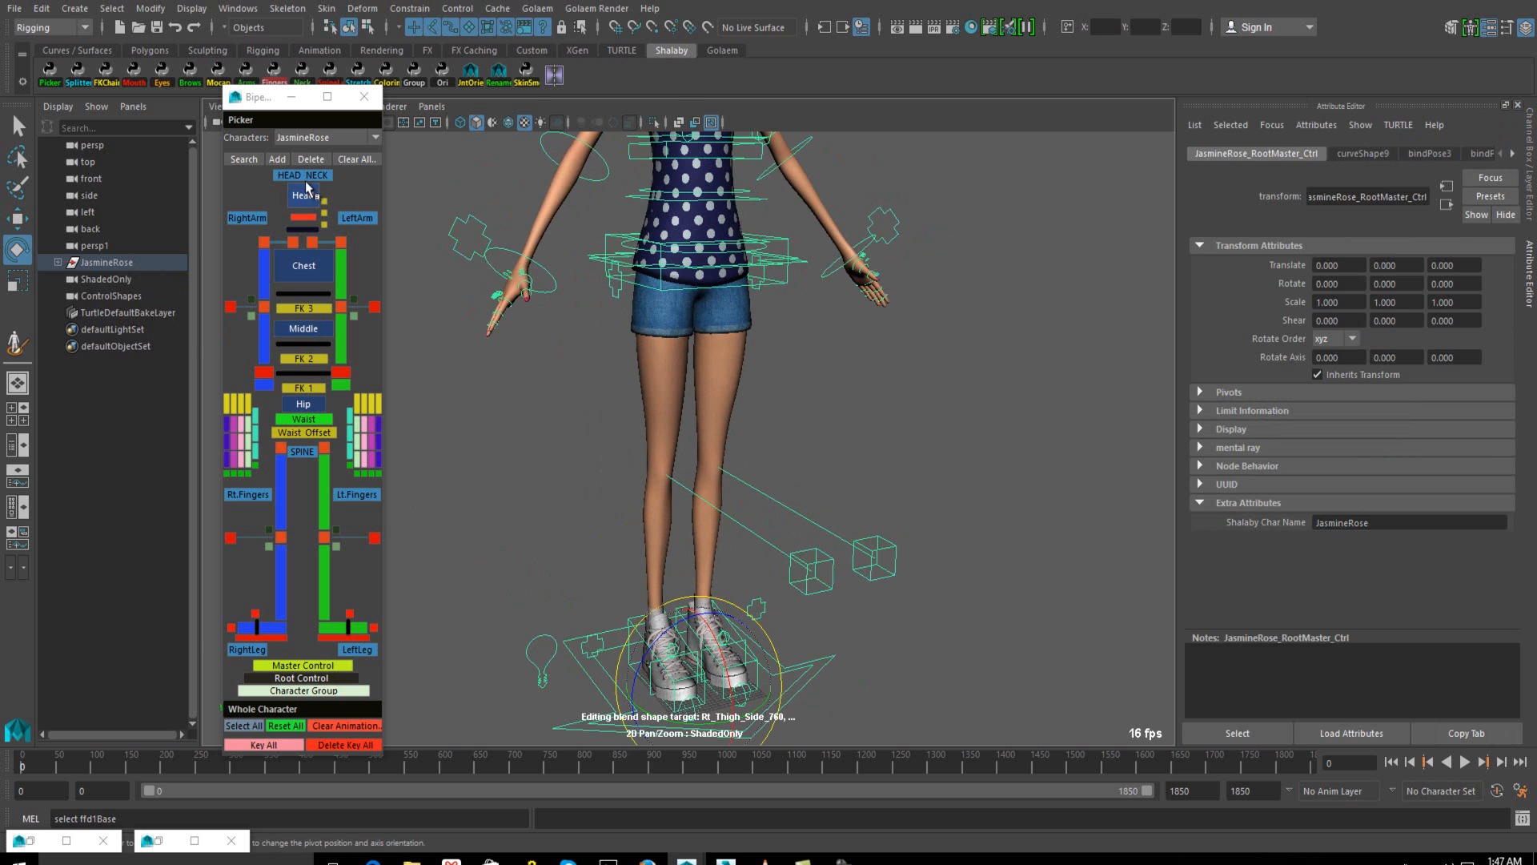
left_click(913, 481)
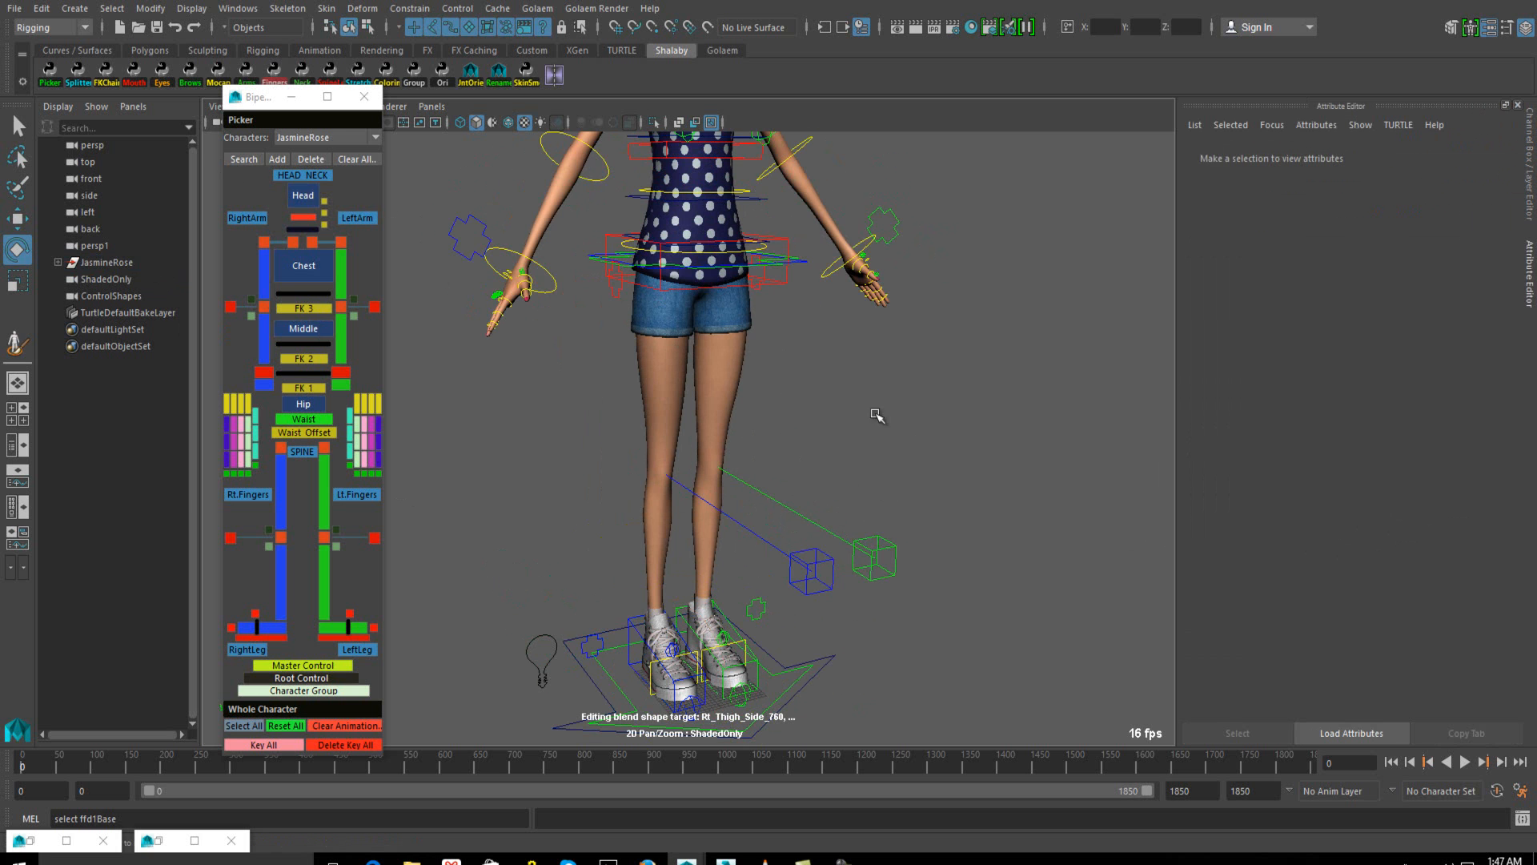
left_click(862, 245)
middle_click_drag(884, 268, 921, 370, "alt")
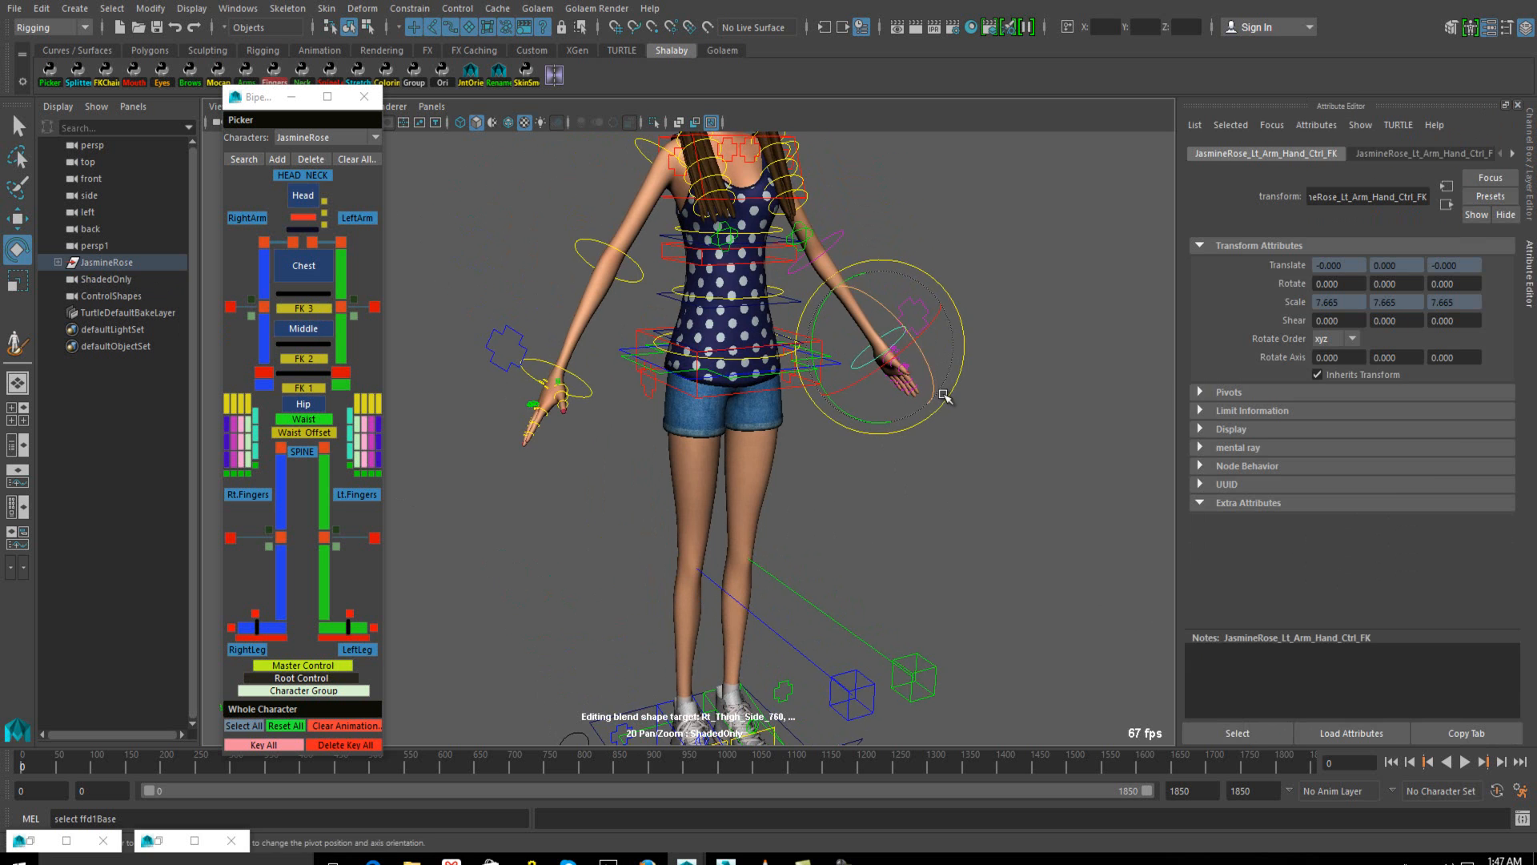
left_click(1526, 195)
middle_click_drag(872, 291, 867, 414, "alt")
scroll(867, 413, "up", 1)
middle_click_drag(761, 369, 767, 529, "alt")
scroll(477, 330, "up", 2)
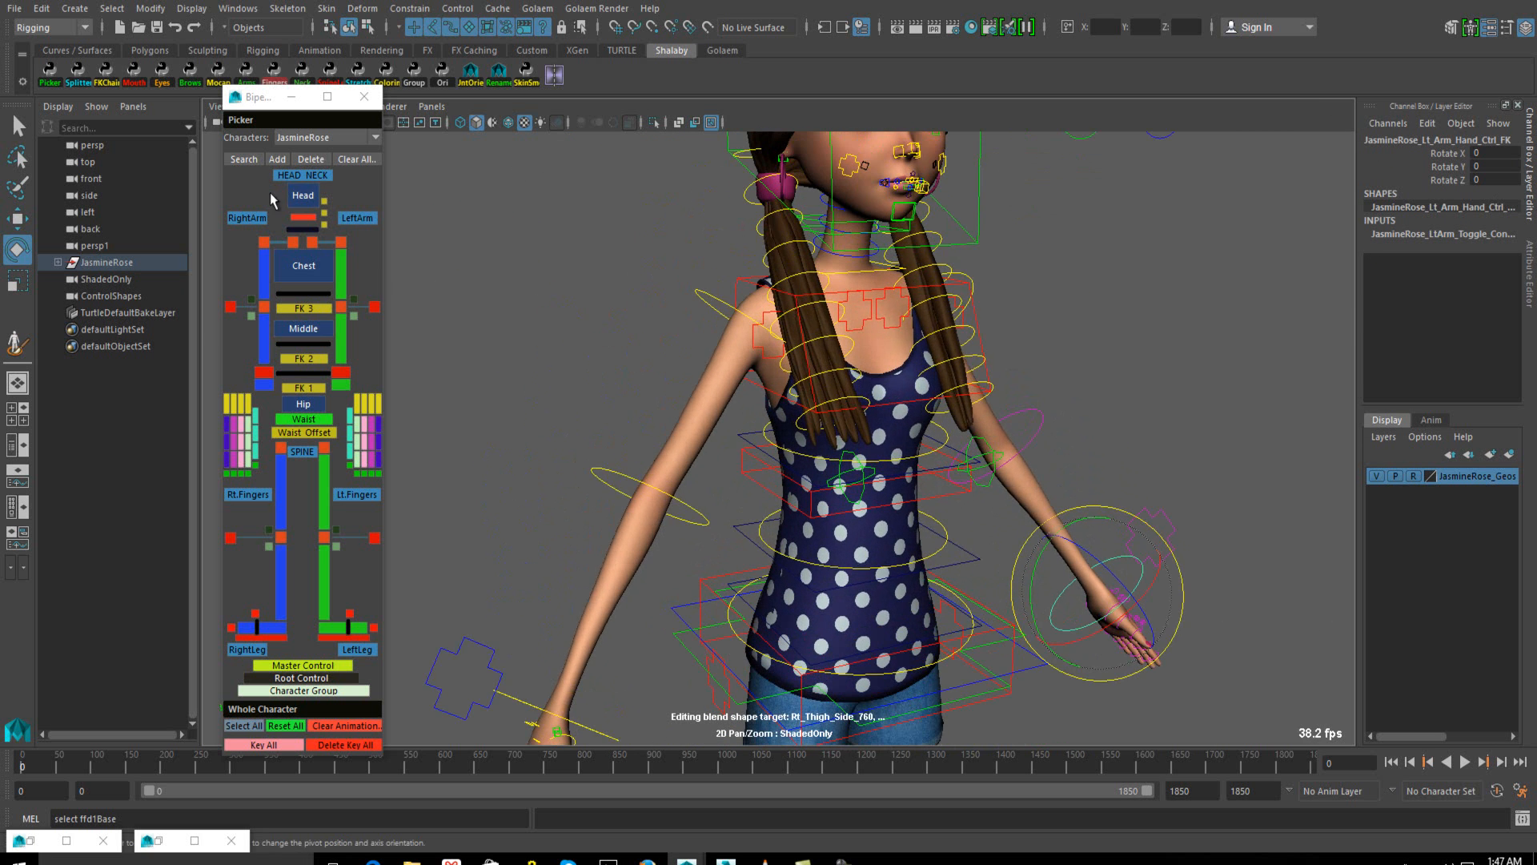
Clear the selection, move the picker out of the way and hide NURBS curves in the viewport
middle_click_drag(648, 329, 666, 420, "alt")
left_click(674, 405)
left_click_drag(264, 100, 252, 139)
left_click(345, 107)
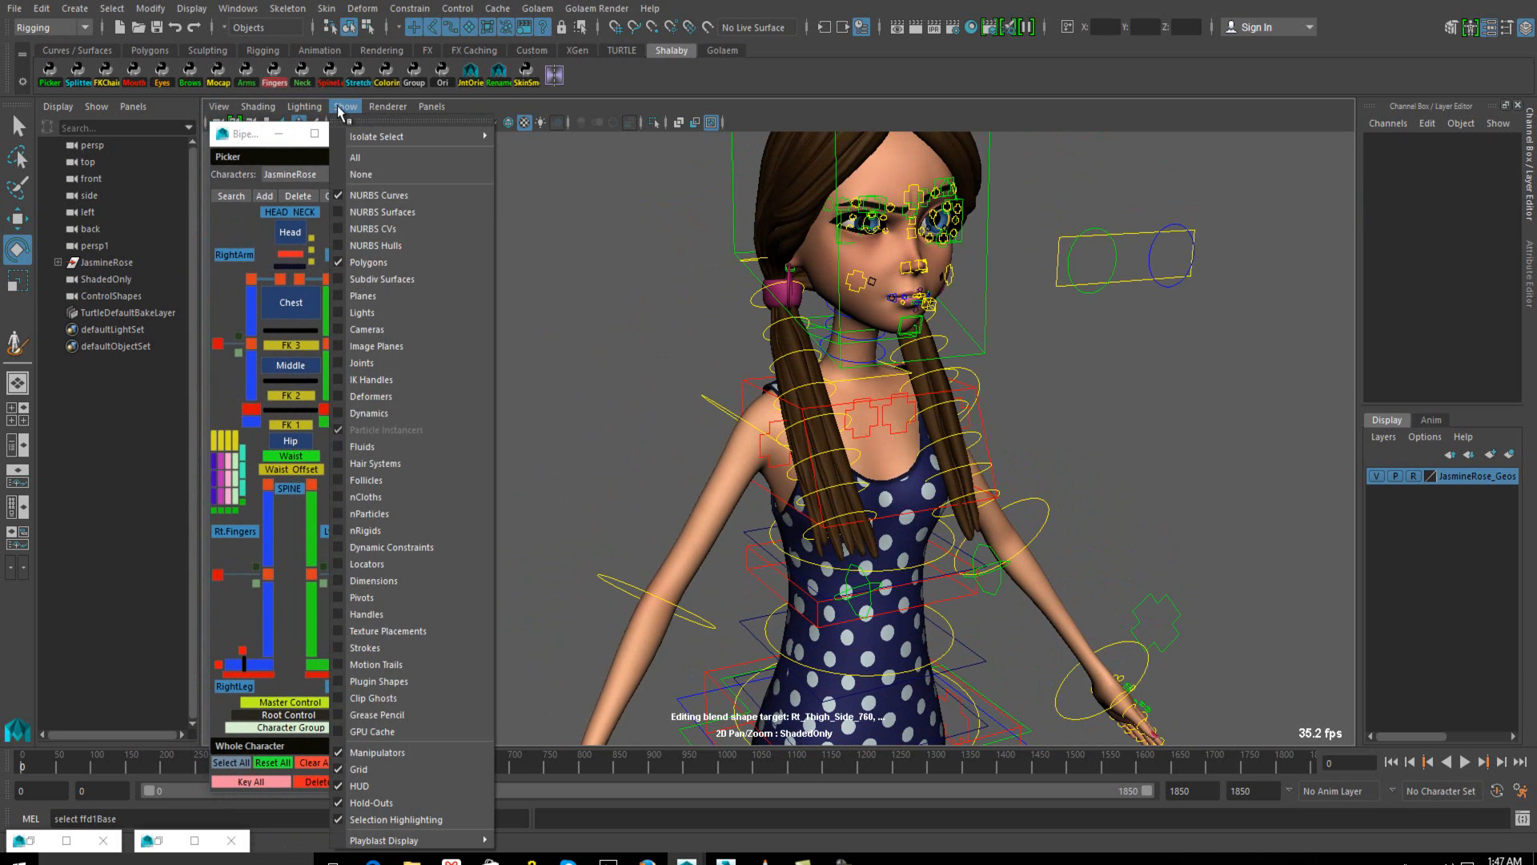
left_click(344, 196)
scroll(738, 360, "down", 5)
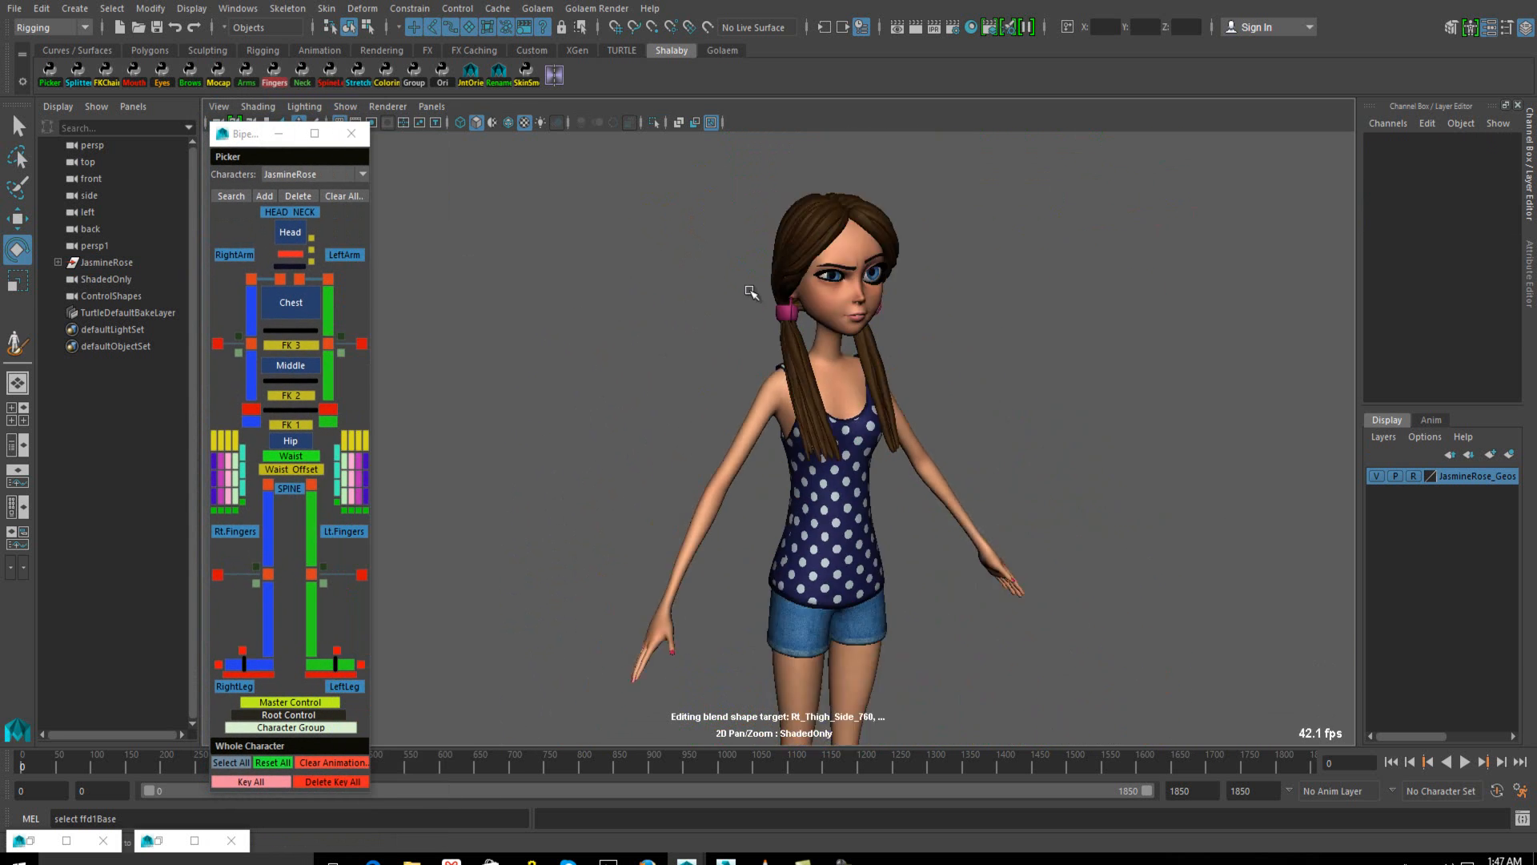
left_click_drag(773, 389, 751, 400, "alt")
scroll(753, 416, "up", 1)
middle_click_drag(760, 452, 707, 426, "alt")
scroll(723, 333, "up", 4)
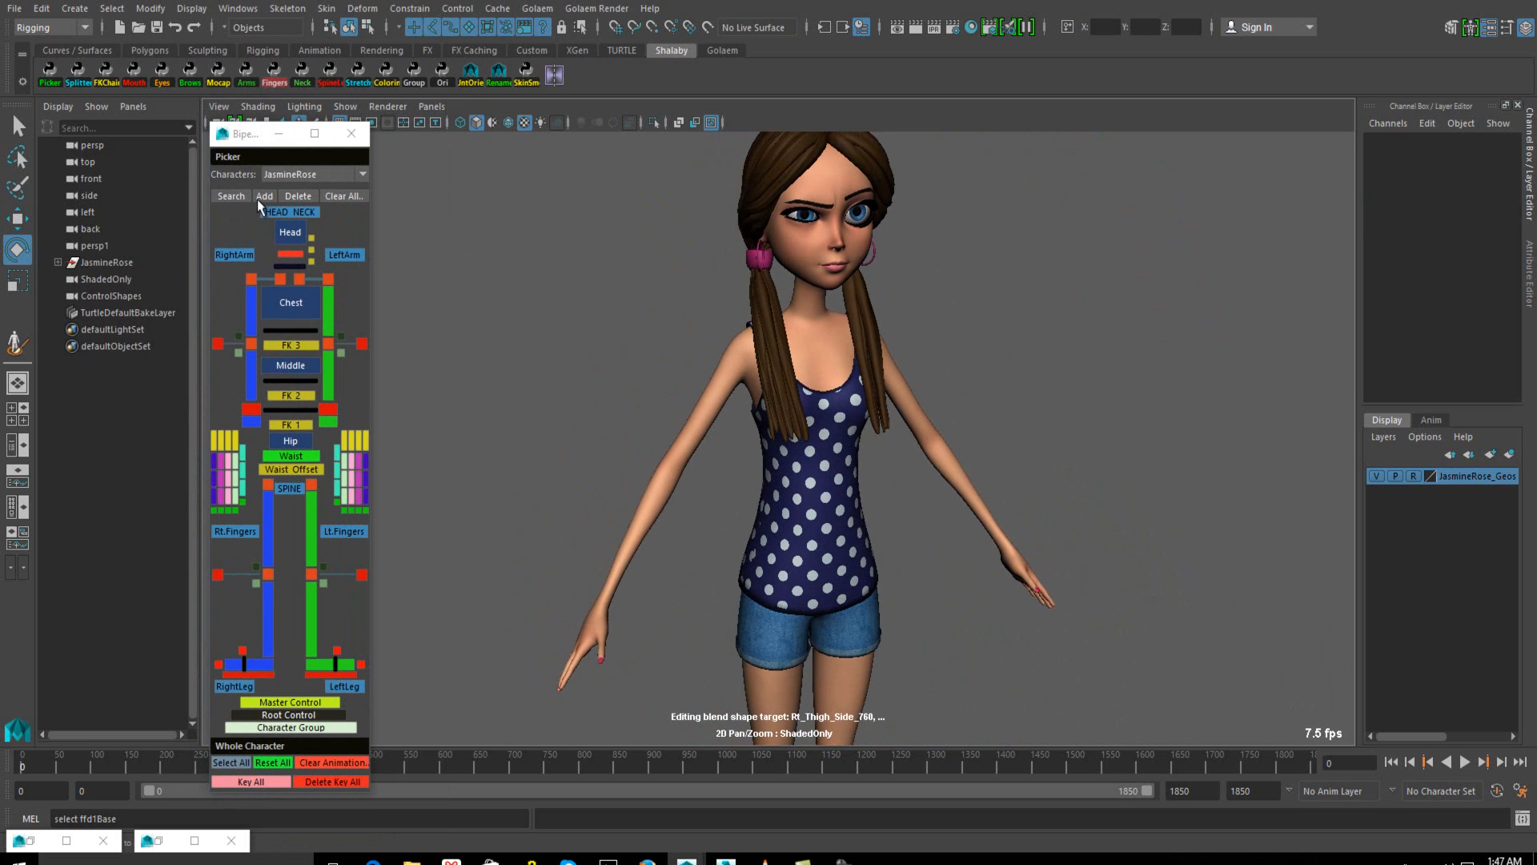
Select all of the character's controls through the picker and show NURBS curves in the viewport
left_click_drag(233, 138, 235, 107)
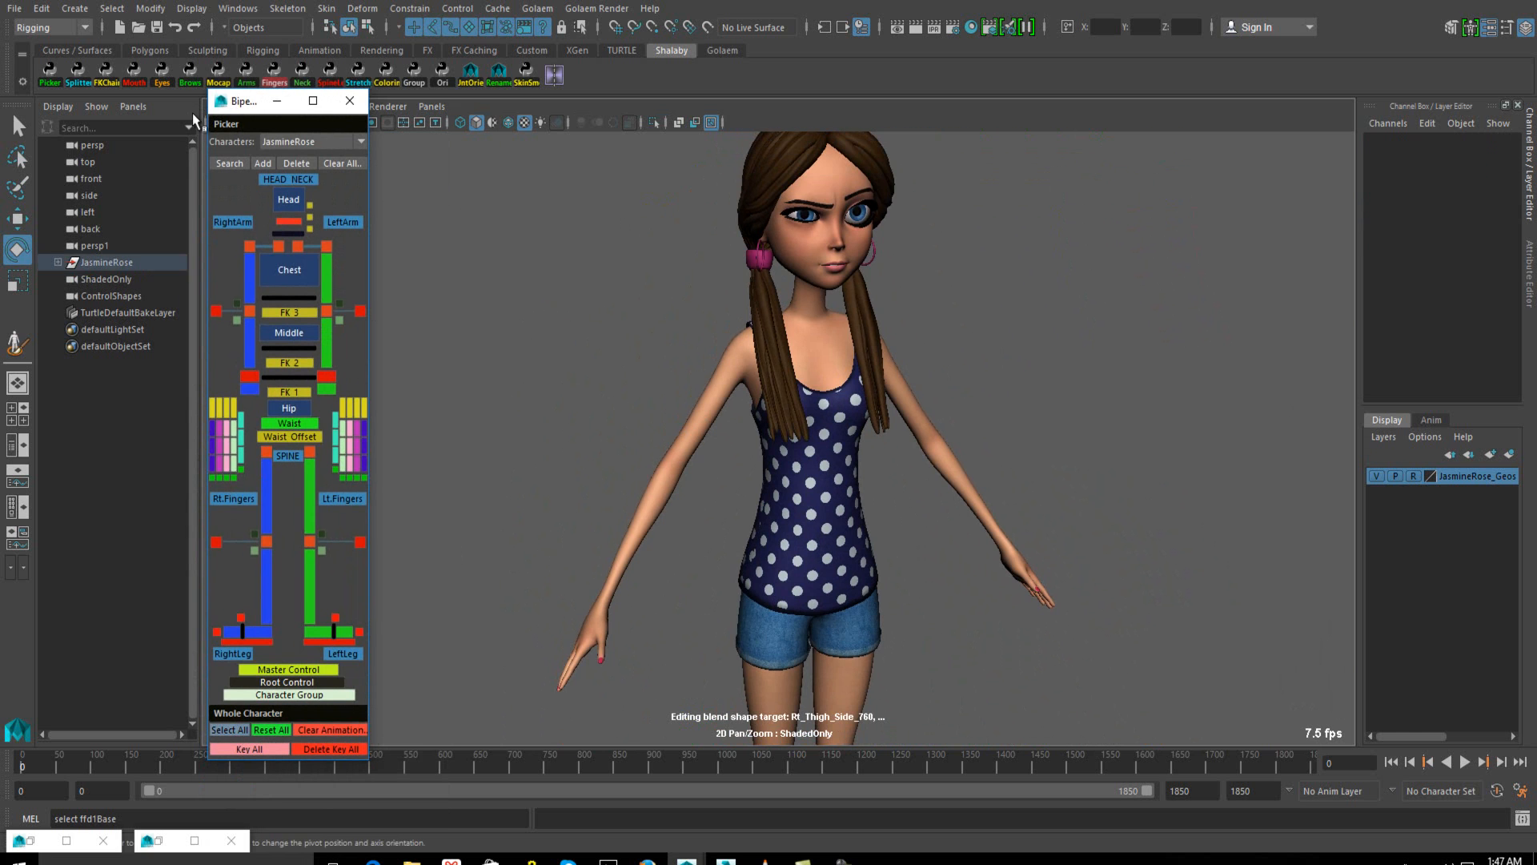
left_click(215, 107)
left_click(213, 117)
left_click_drag(239, 102, 195, 155)
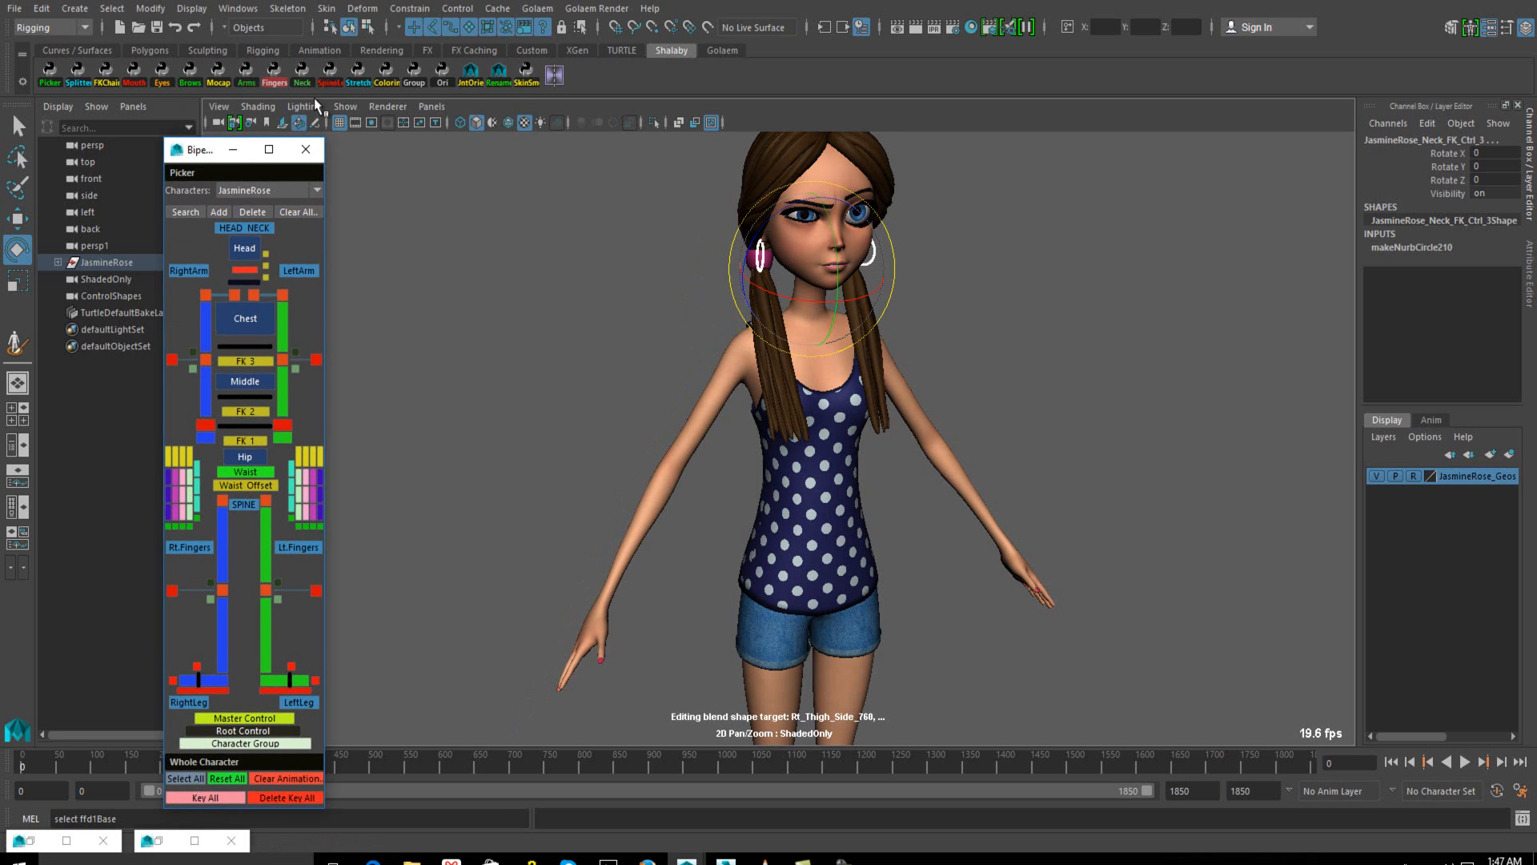
left_click(345, 106)
left_click(376, 194)
left_click_drag(546, 270, 586, 292, "alt")
scroll(584, 336, "down", 4)
middle_click_drag(637, 456, 634, 423, "alt")
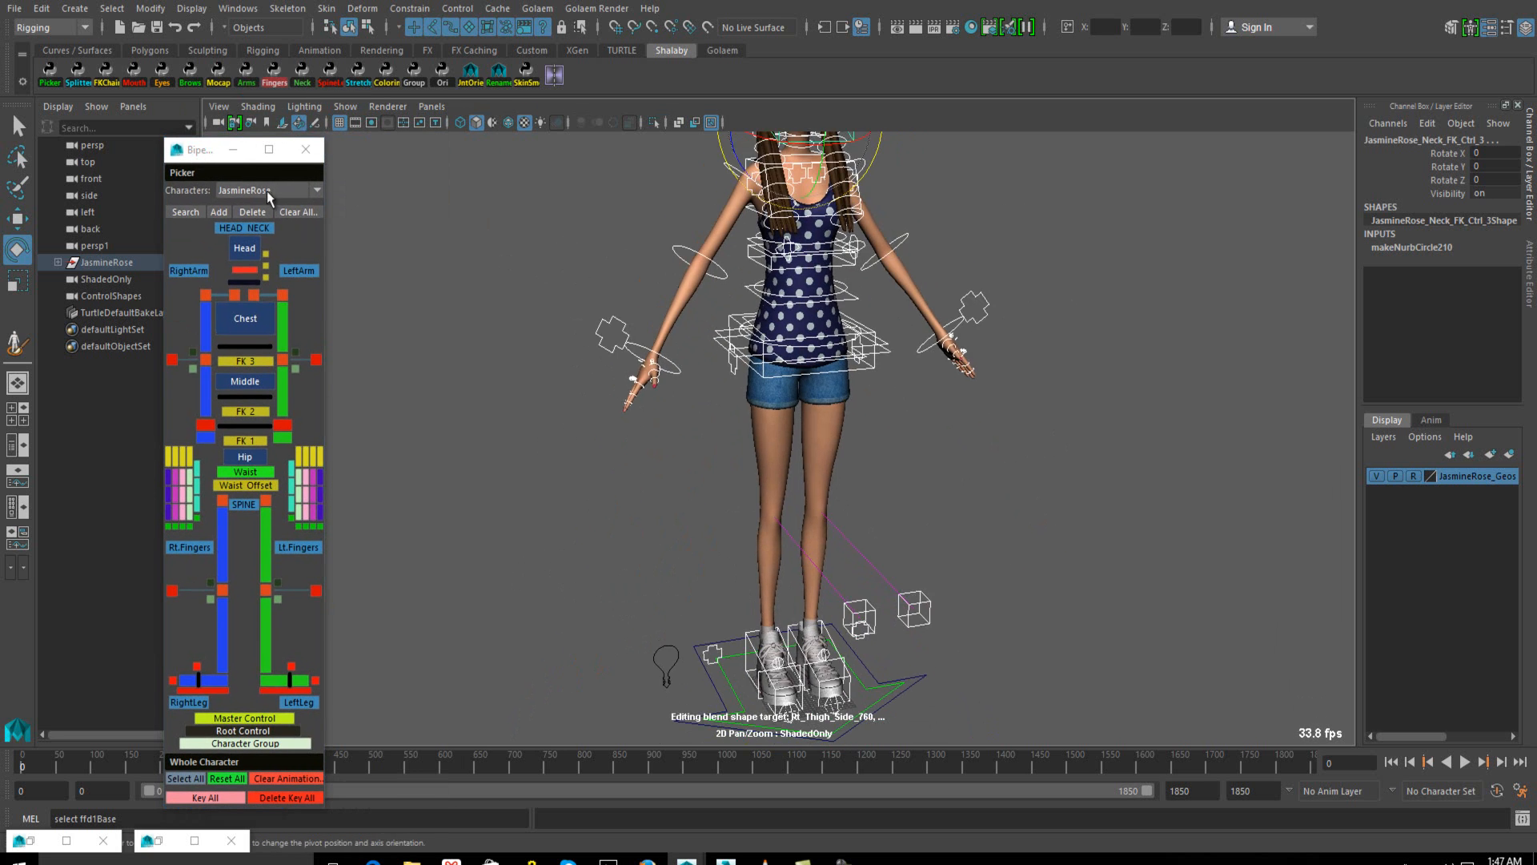
Reposition the picker and use it to select the right leg's FK controls, ending with the calf
left_click_drag(200, 158, 260, 111)
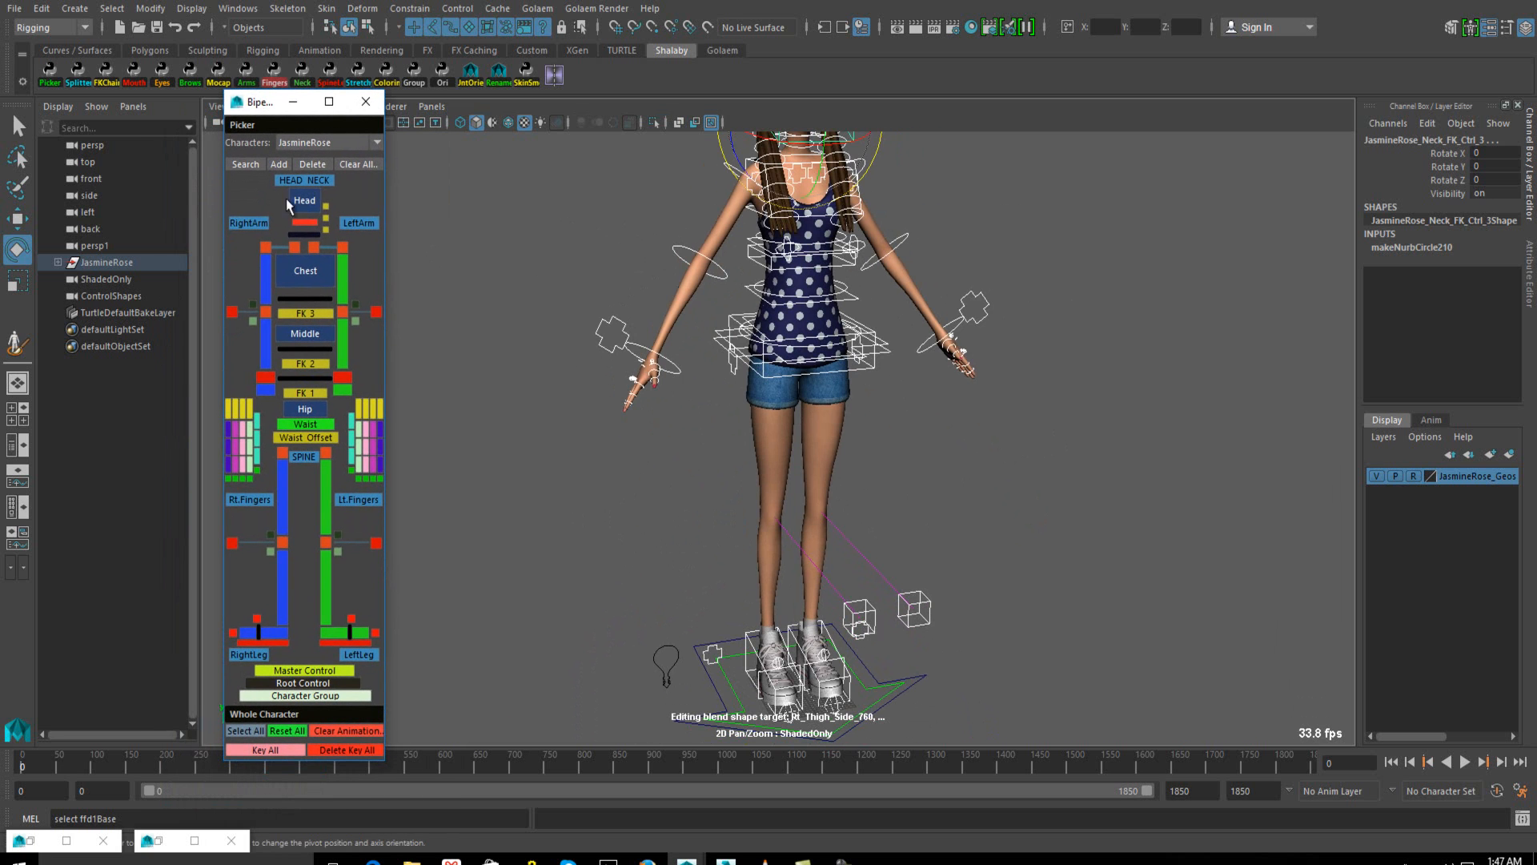
left_click(249, 224)
left_click(286, 504)
left_click(285, 582)
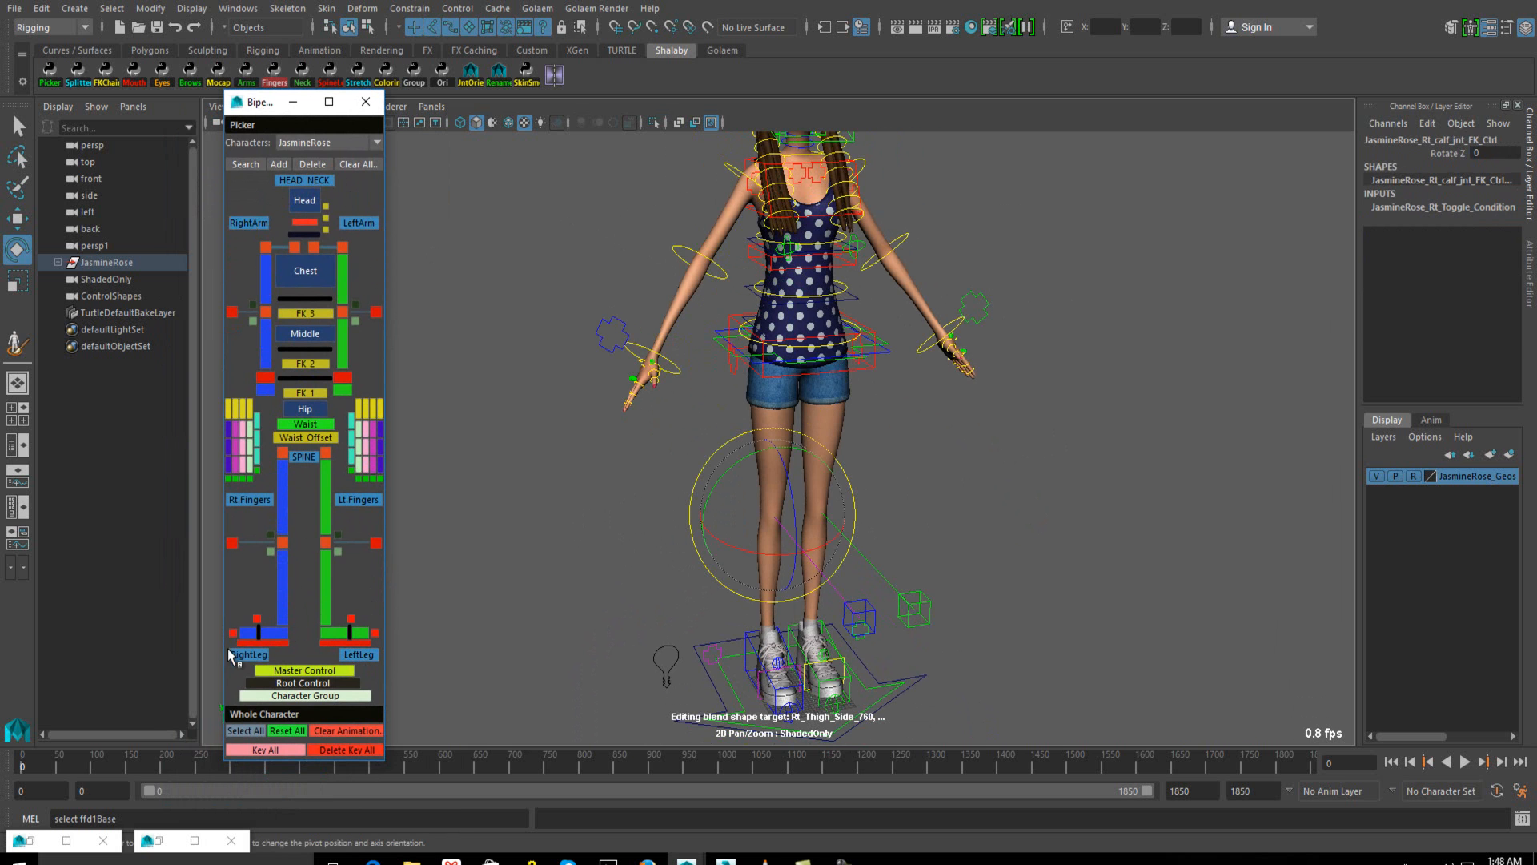
Examine the picker's selection and mirroring options for the right arm
right_click(245, 227)
mouse_move(295, 233)
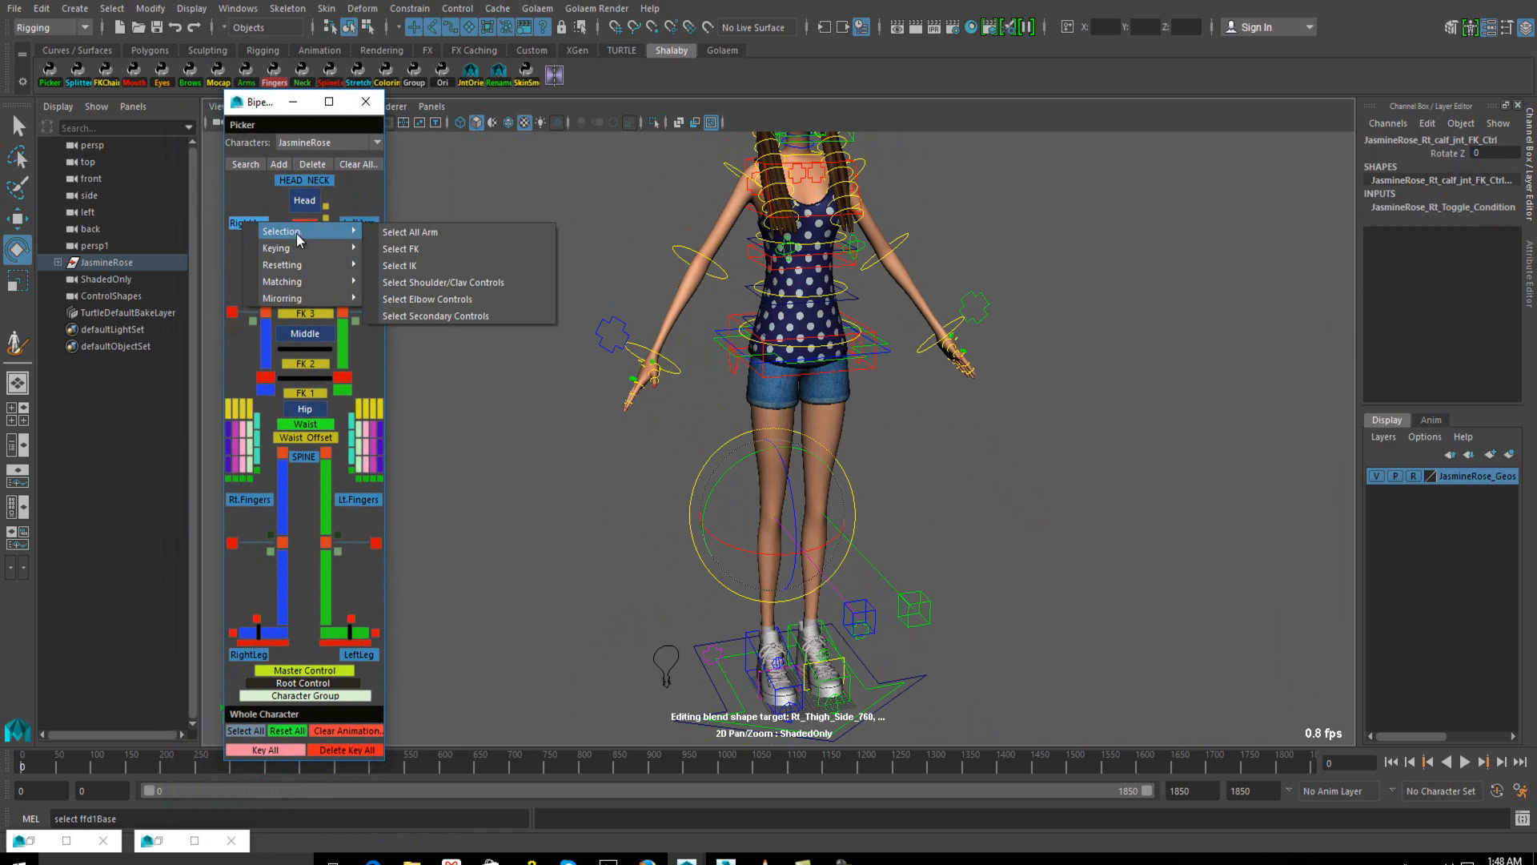
mouse_move(305, 298)
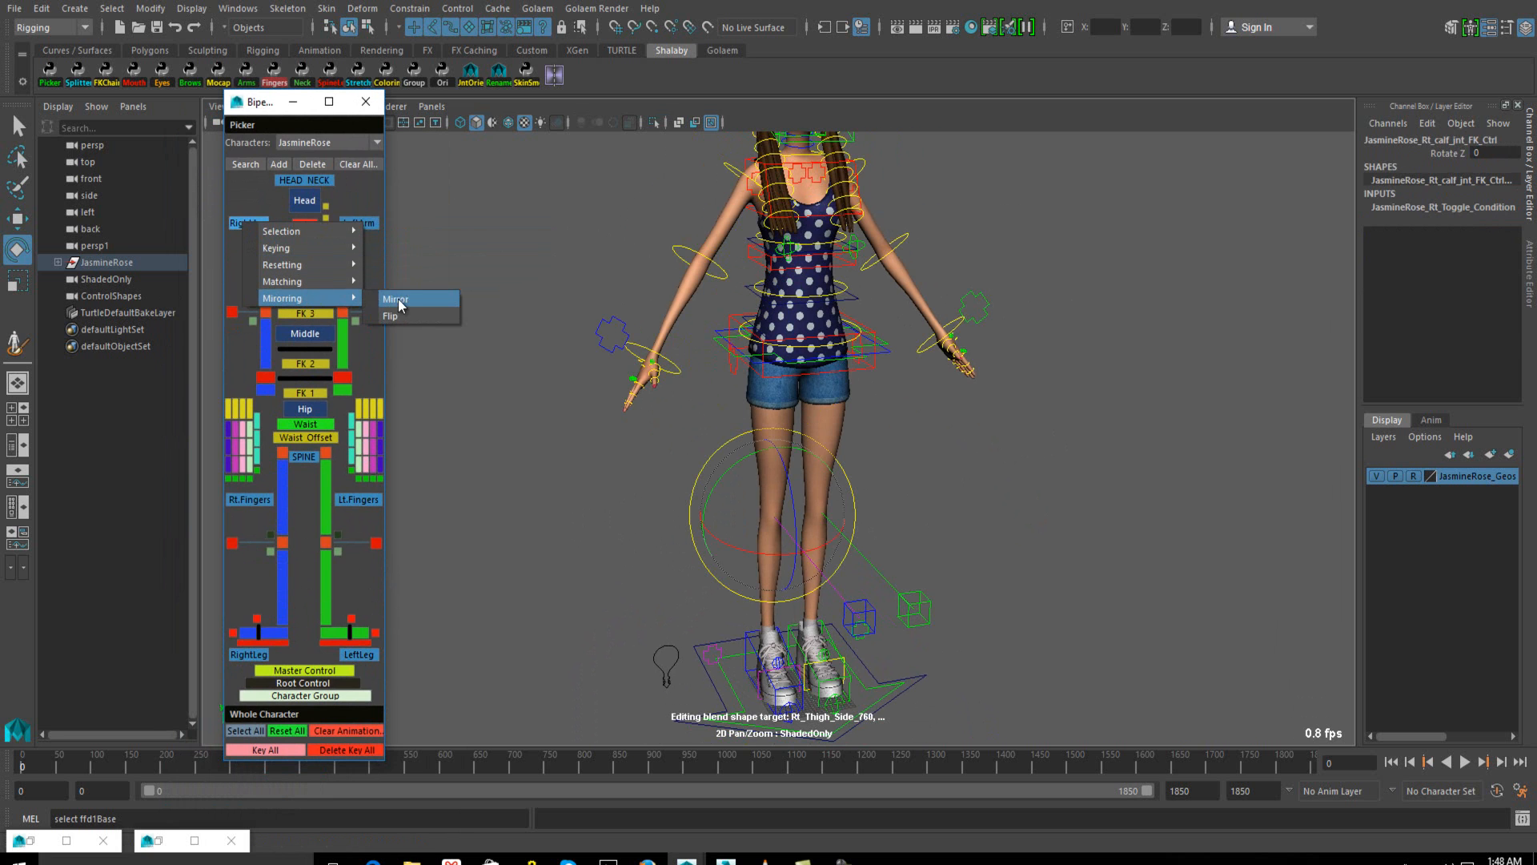
left_click(400, 317)
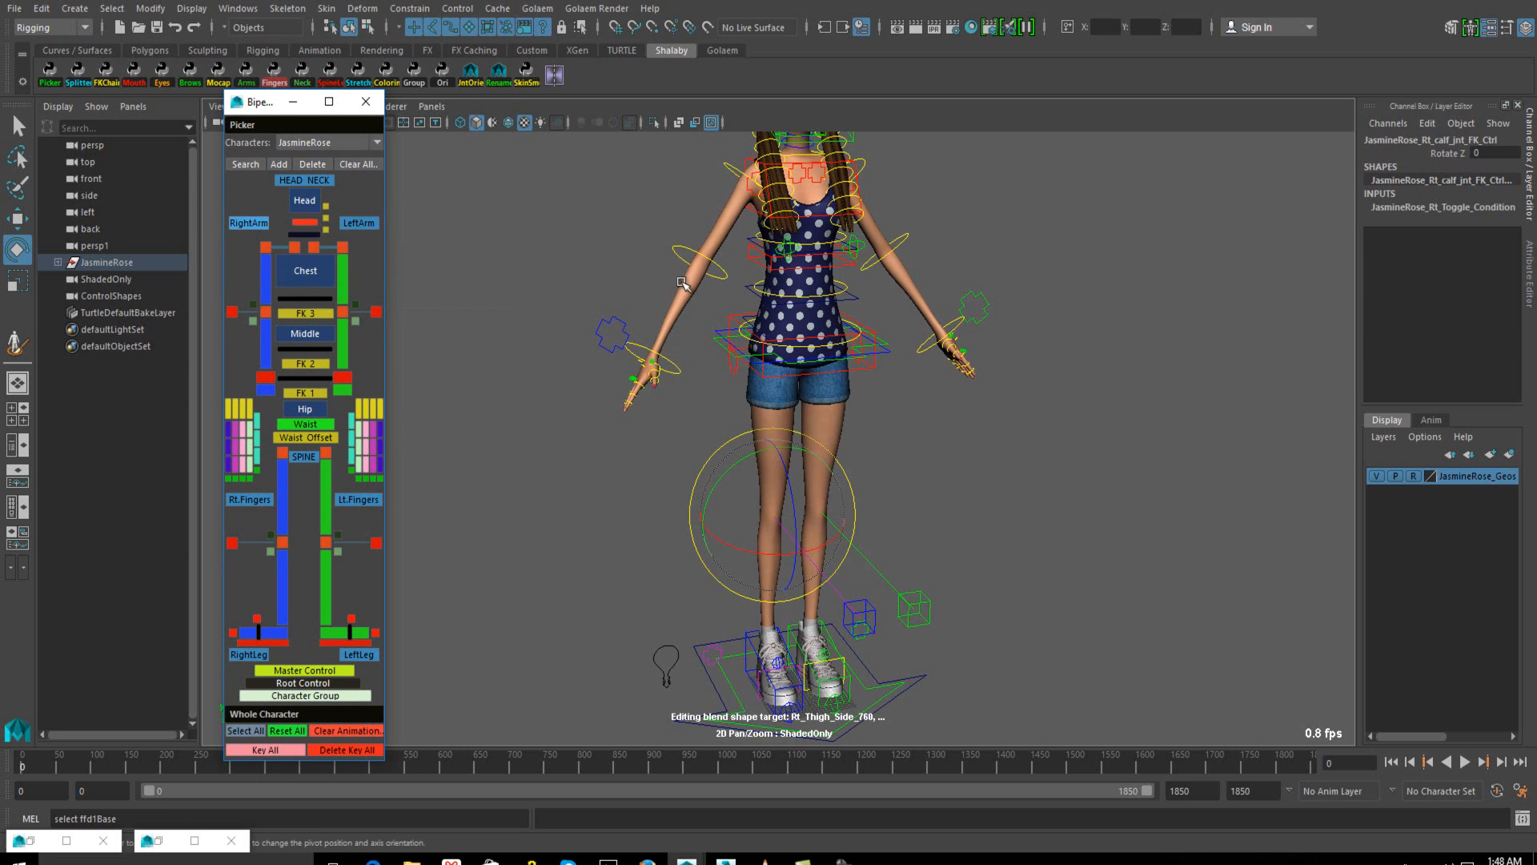
Select the right and left arm master controls and turn on Secondary Vis and Elbow Vis for both
middle_click_drag(692, 254, 682, 303, "alt")
left_click(588, 382)
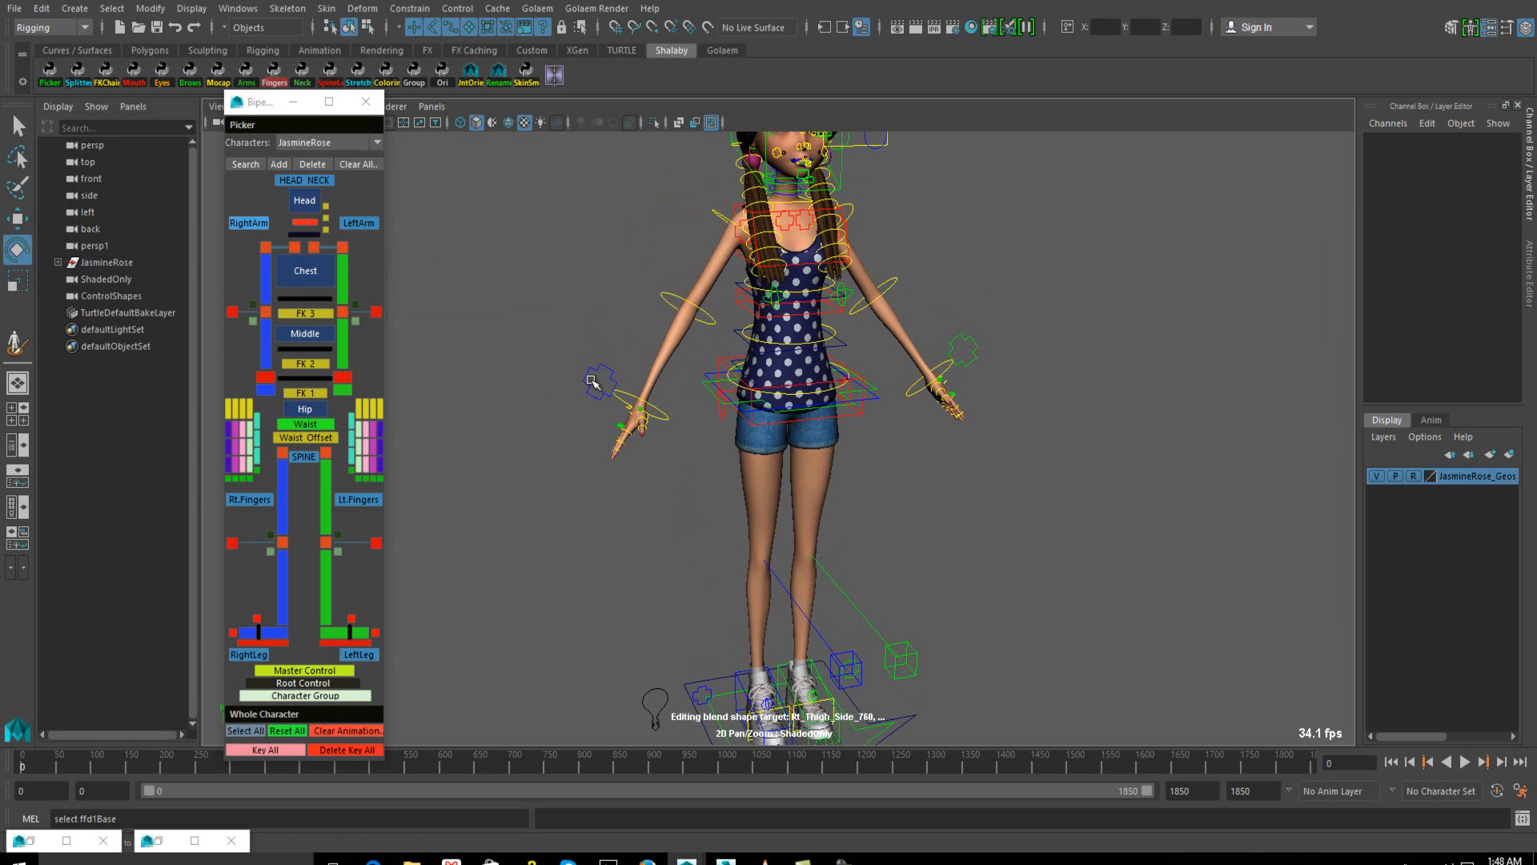
left_click(589, 382)
middle_click_drag(621, 405, 824, 411, "alt")
left_click(892, 385)
left_click(1440, 154)
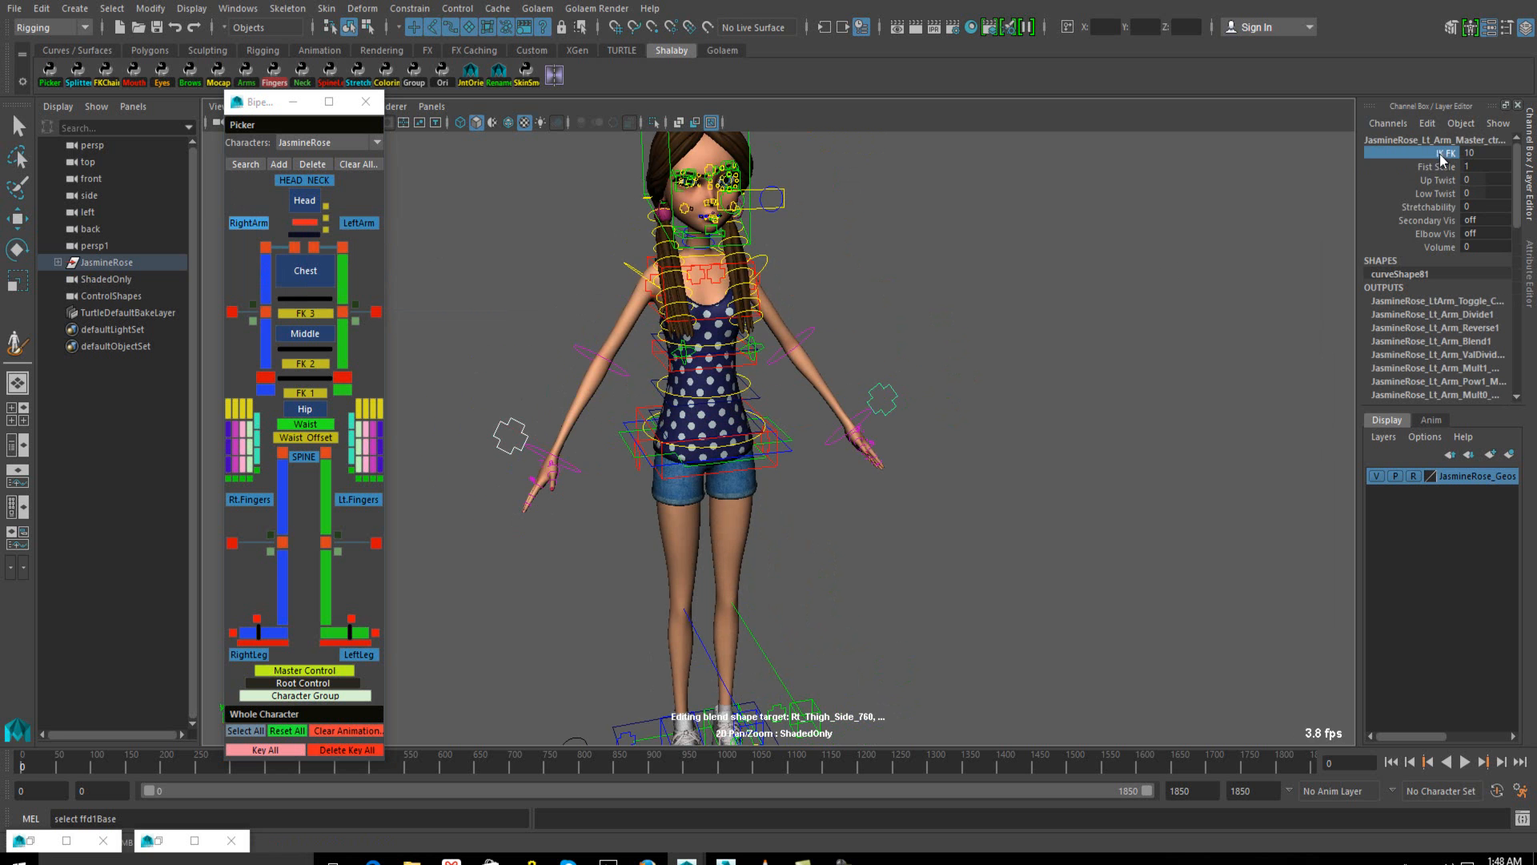
scroll(946, 271, "up", 3)
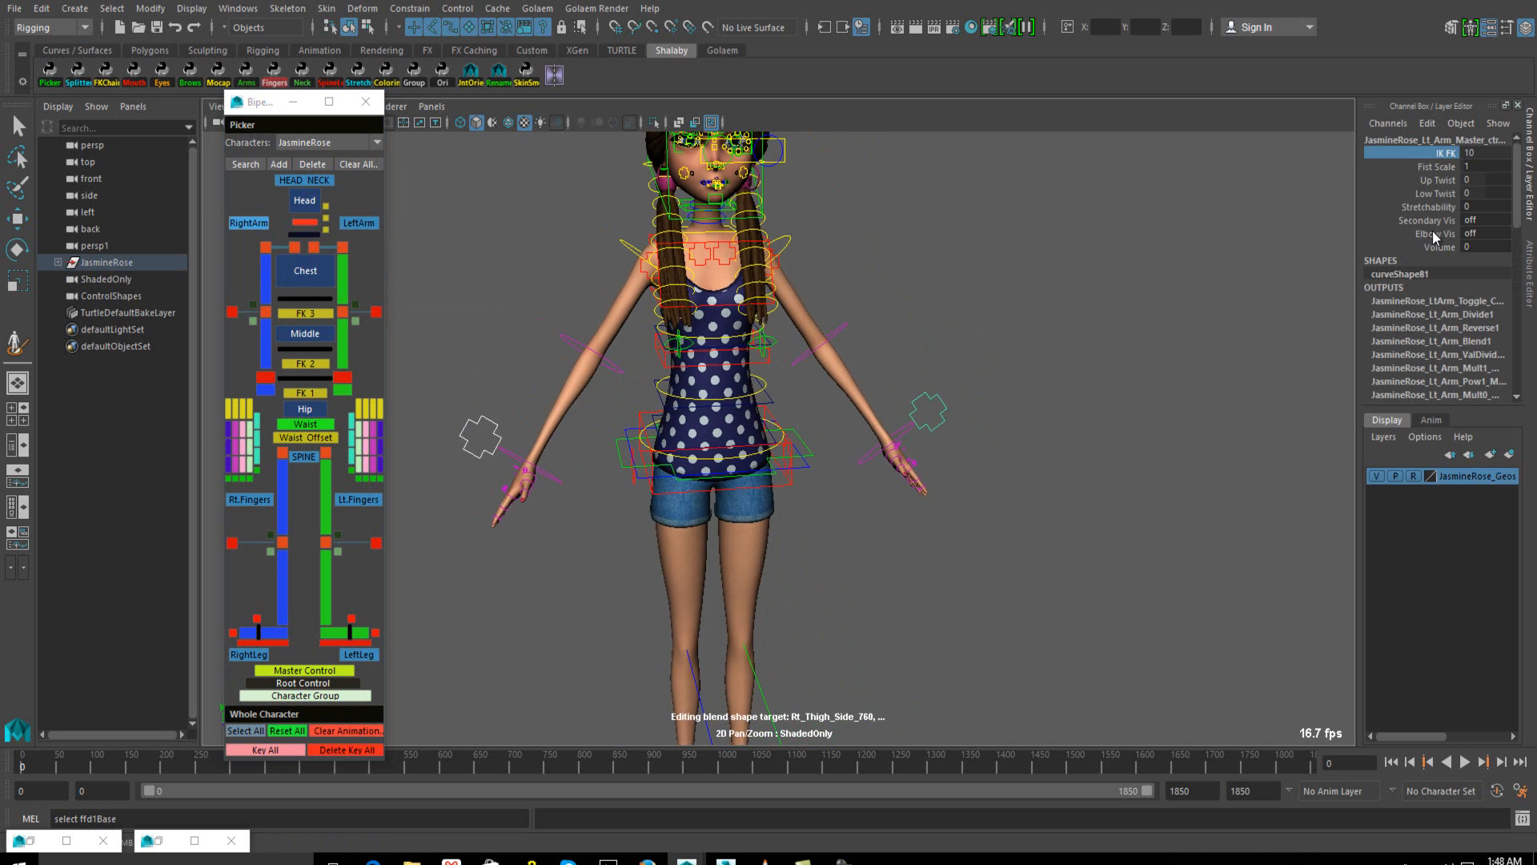
left_click_drag(1431, 224, 1437, 236)
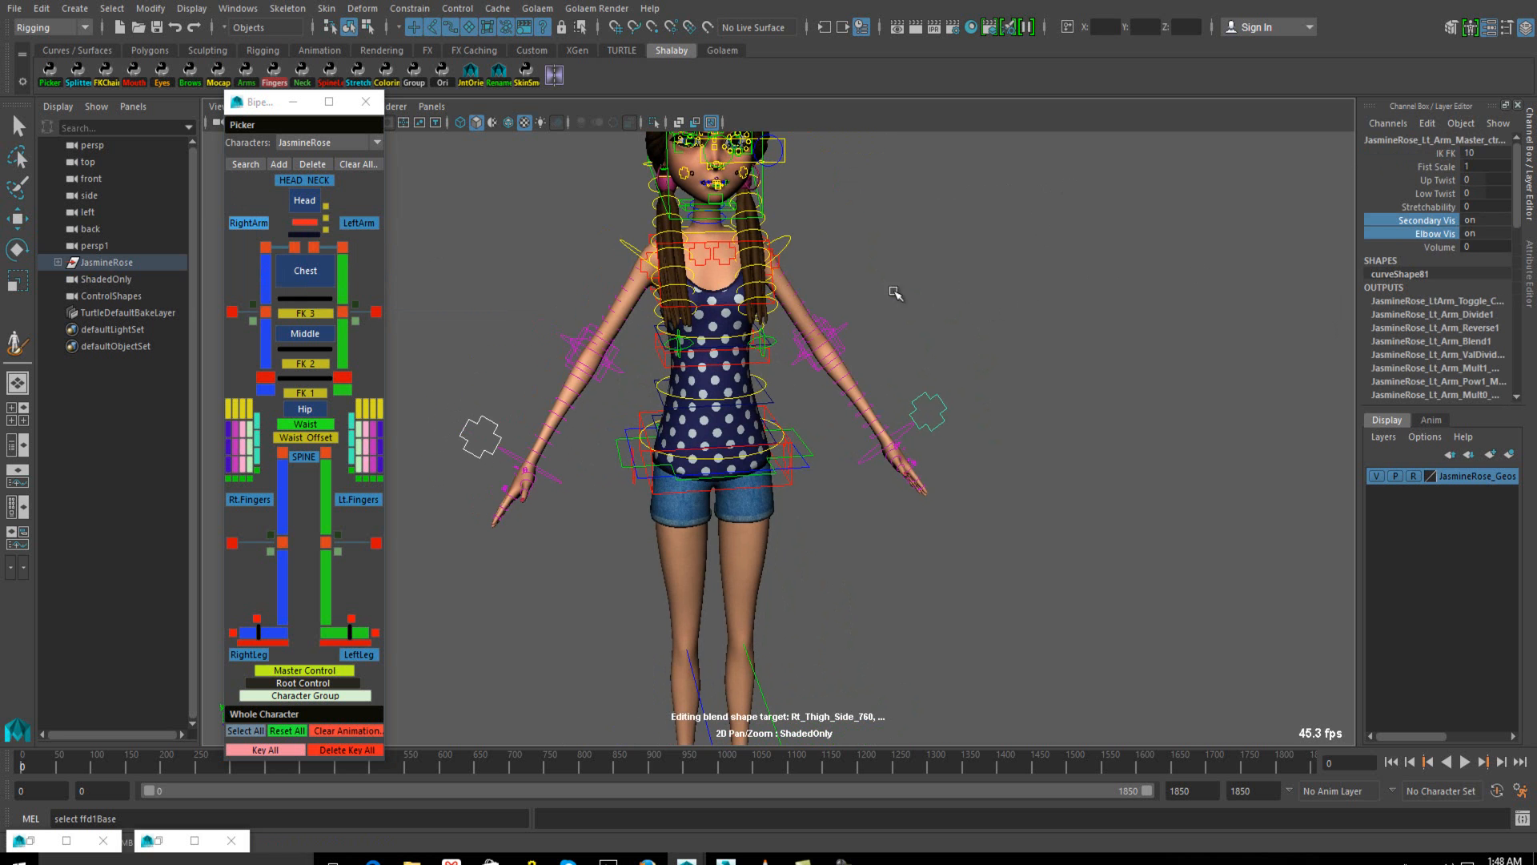
Bend the right forearm FK control to about -112 on Rotate Z and rotate the upper arm to raise the hand beside the head
left_click(878, 310)
left_click_drag(878, 310, 753, 343, "alt")
left_click_drag(656, 374, 750, 294, "alt")
left_click(670, 277)
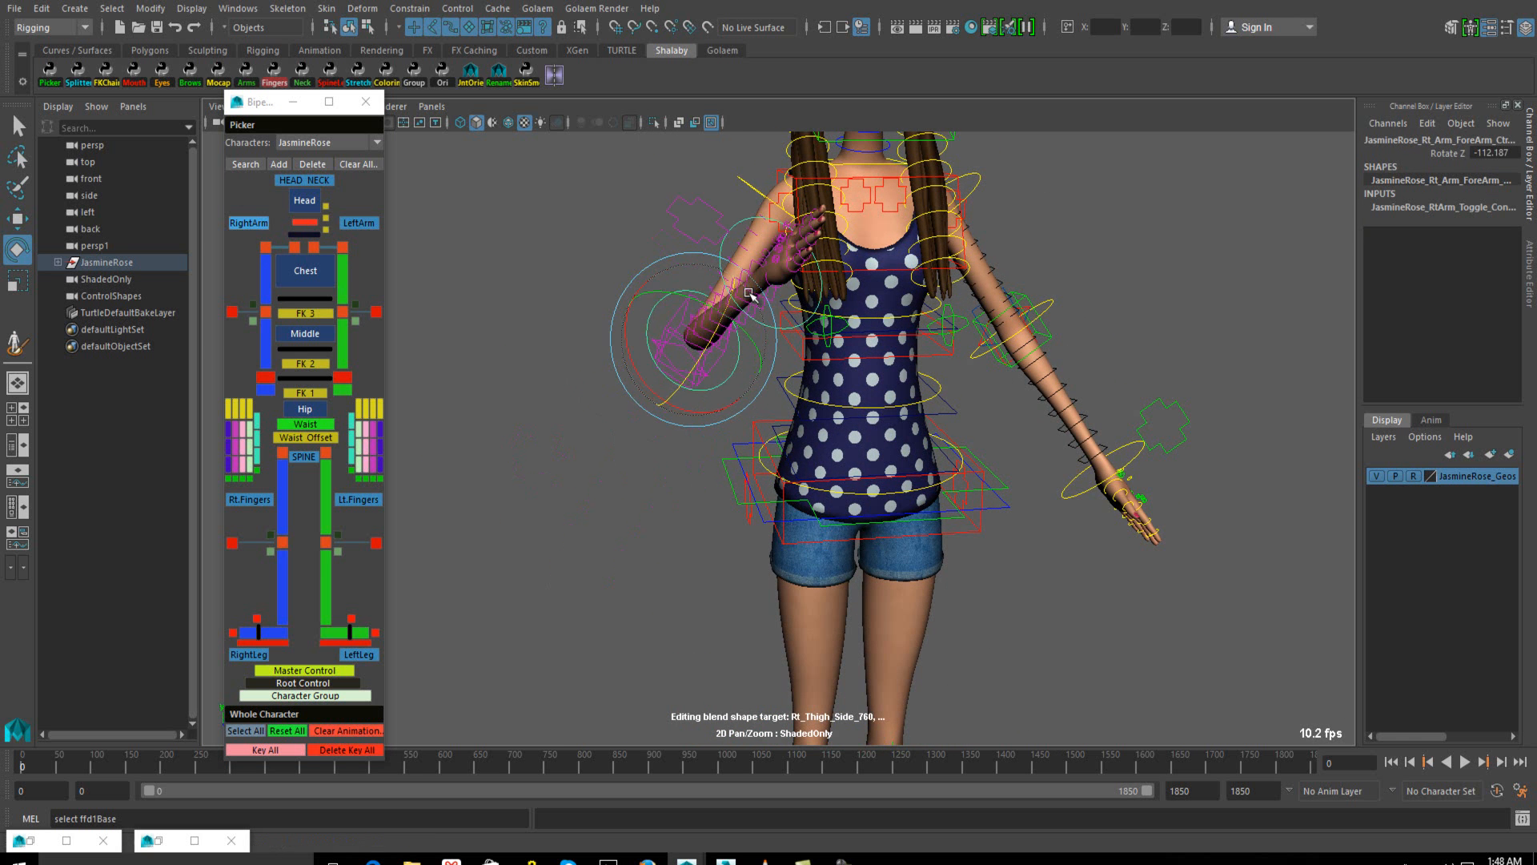
left_click(747, 190)
left_click_drag(748, 192, 756, 157)
middle_click_drag(755, 158, 752, 299, "alt")
left_click_drag(773, 298, 630, 414)
Set the Curve attribute of the right moveable elbow control to 0.4
left_click(626, 394)
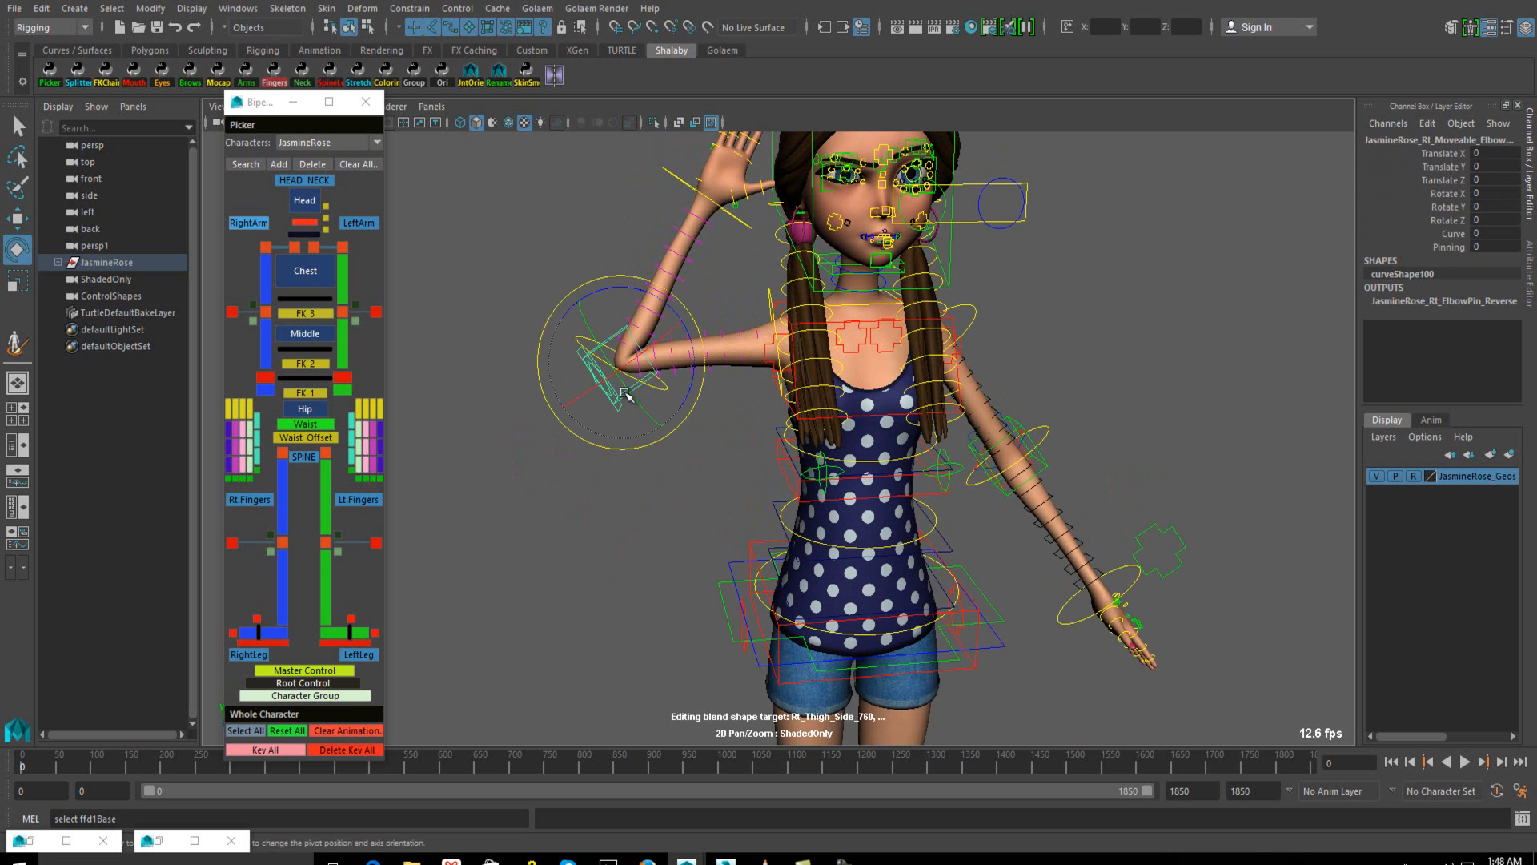
left_click(1441, 233)
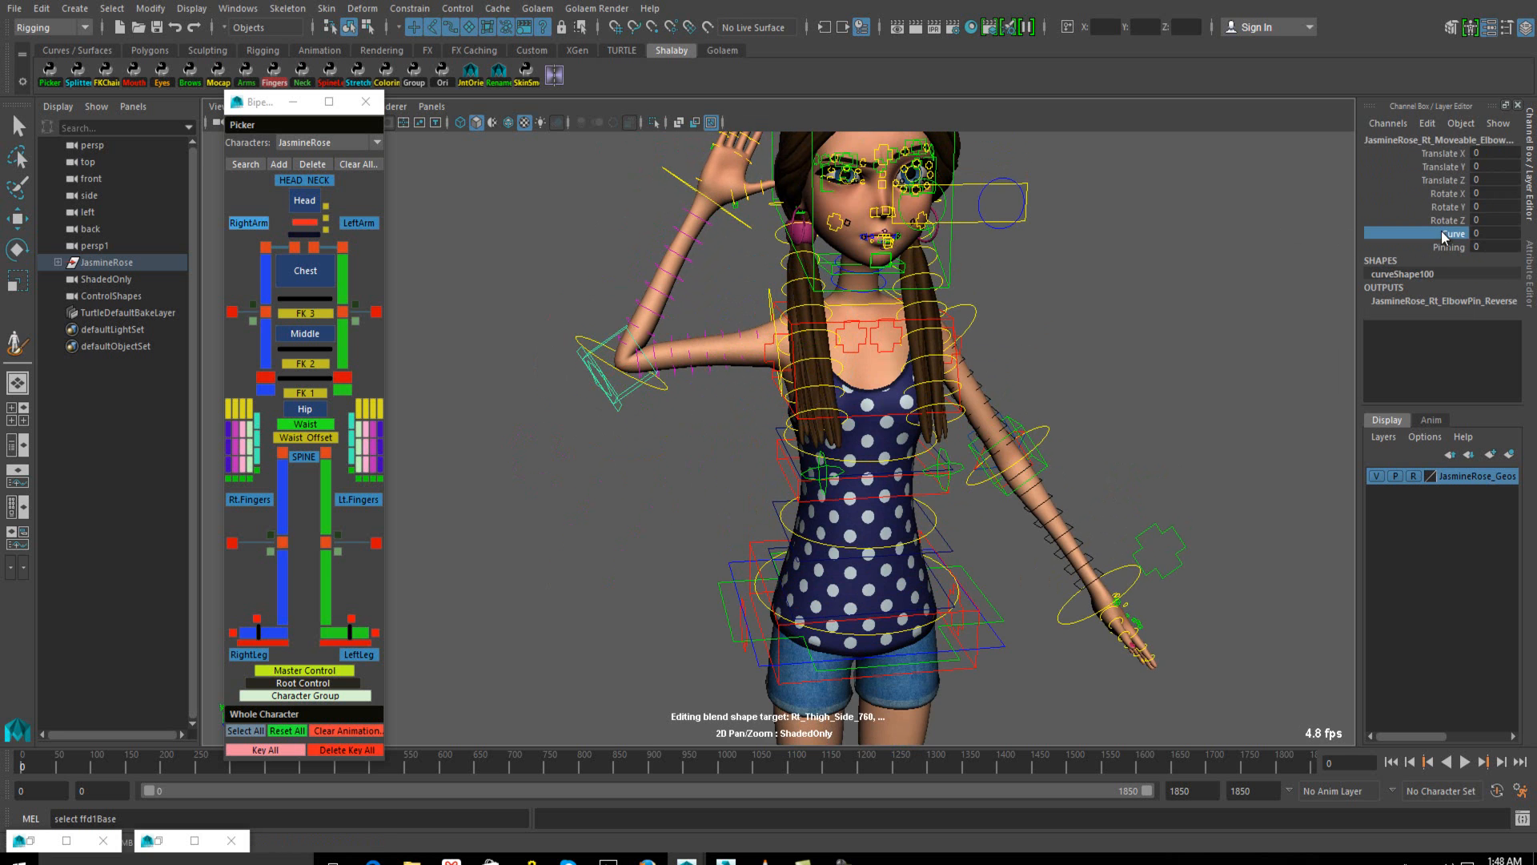
middle_click_drag(1072, 268, 1073, 269)
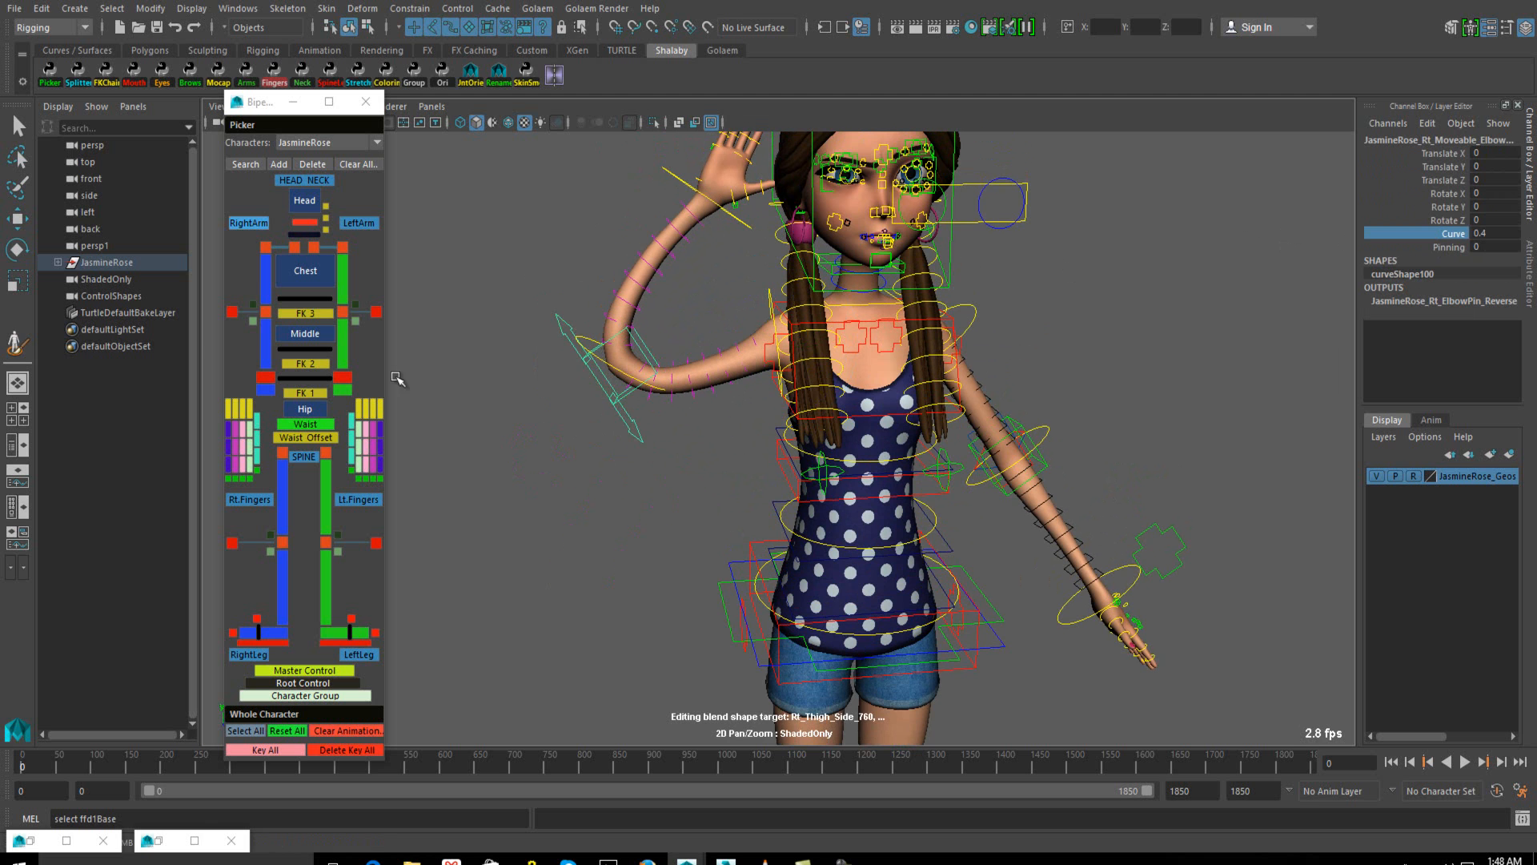
Try moving the right mid forearm curve control, and undo the move
left_click(558, 332)
key("w")
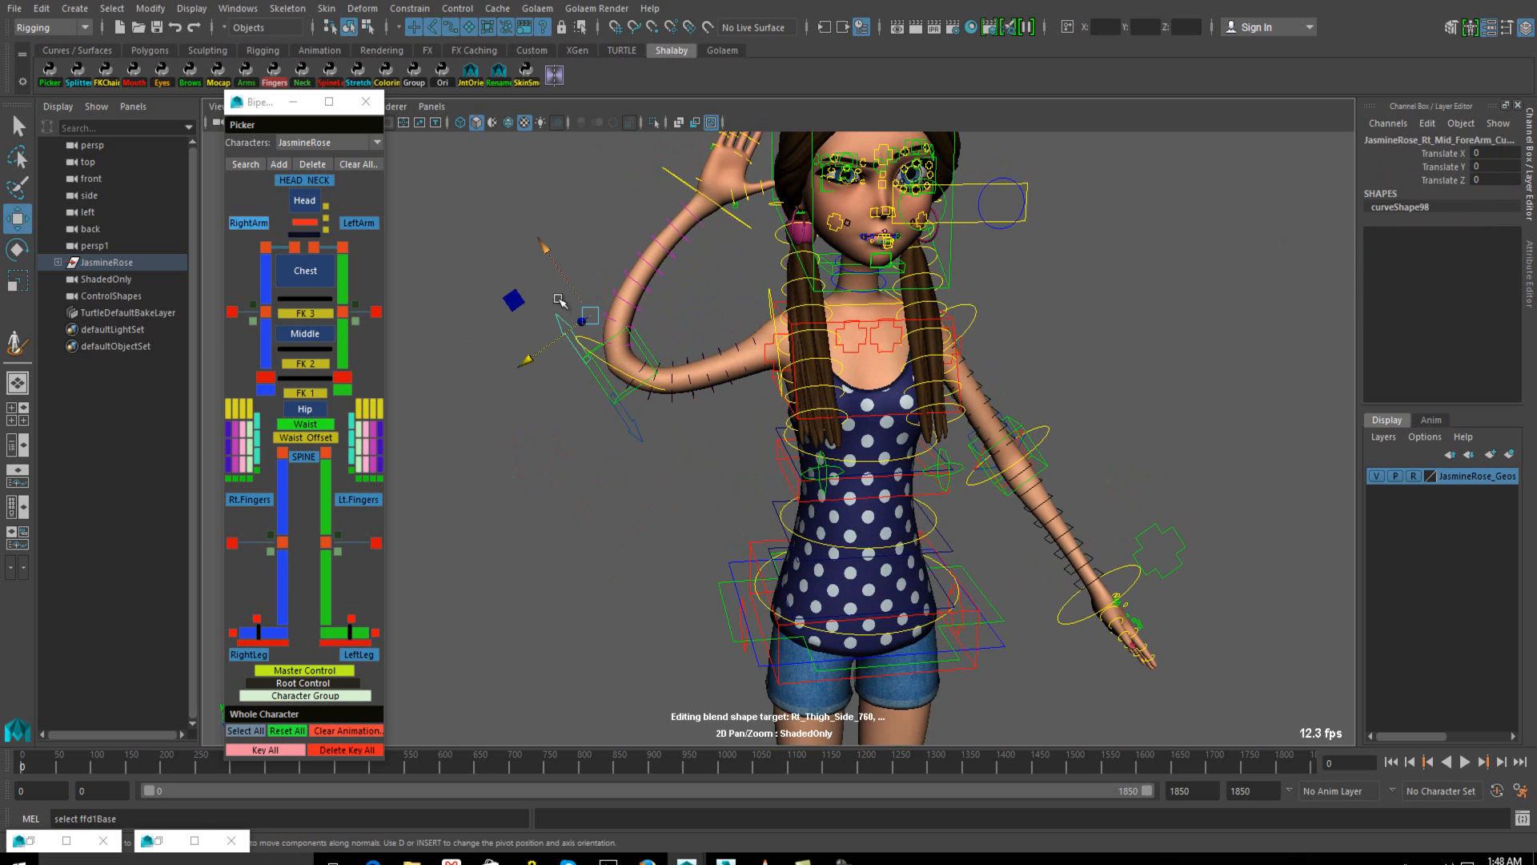
left_click_drag(529, 295, 521, 234)
key("ctrl+z")
Rotate the right moveable elbow control to reshape the arm's bend, and clear the selection
left_click(641, 340)
key("e")
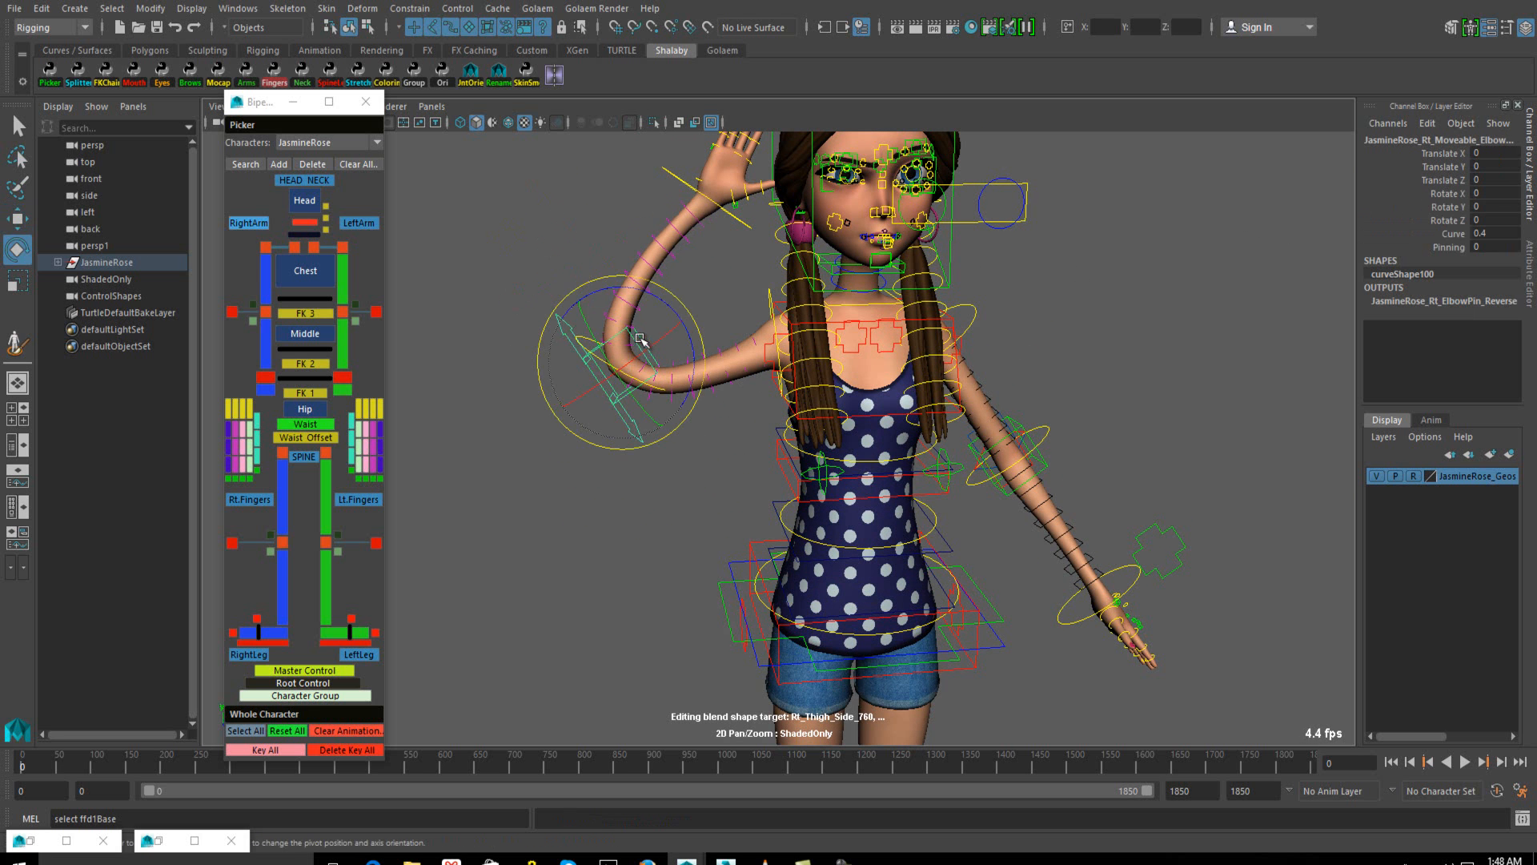
mouse_move(632, 292)
left_mouse_down()
mouse_move(635, 337)
mouse_move(610, 302)
left_mouse_up()
left_click(625, 457)
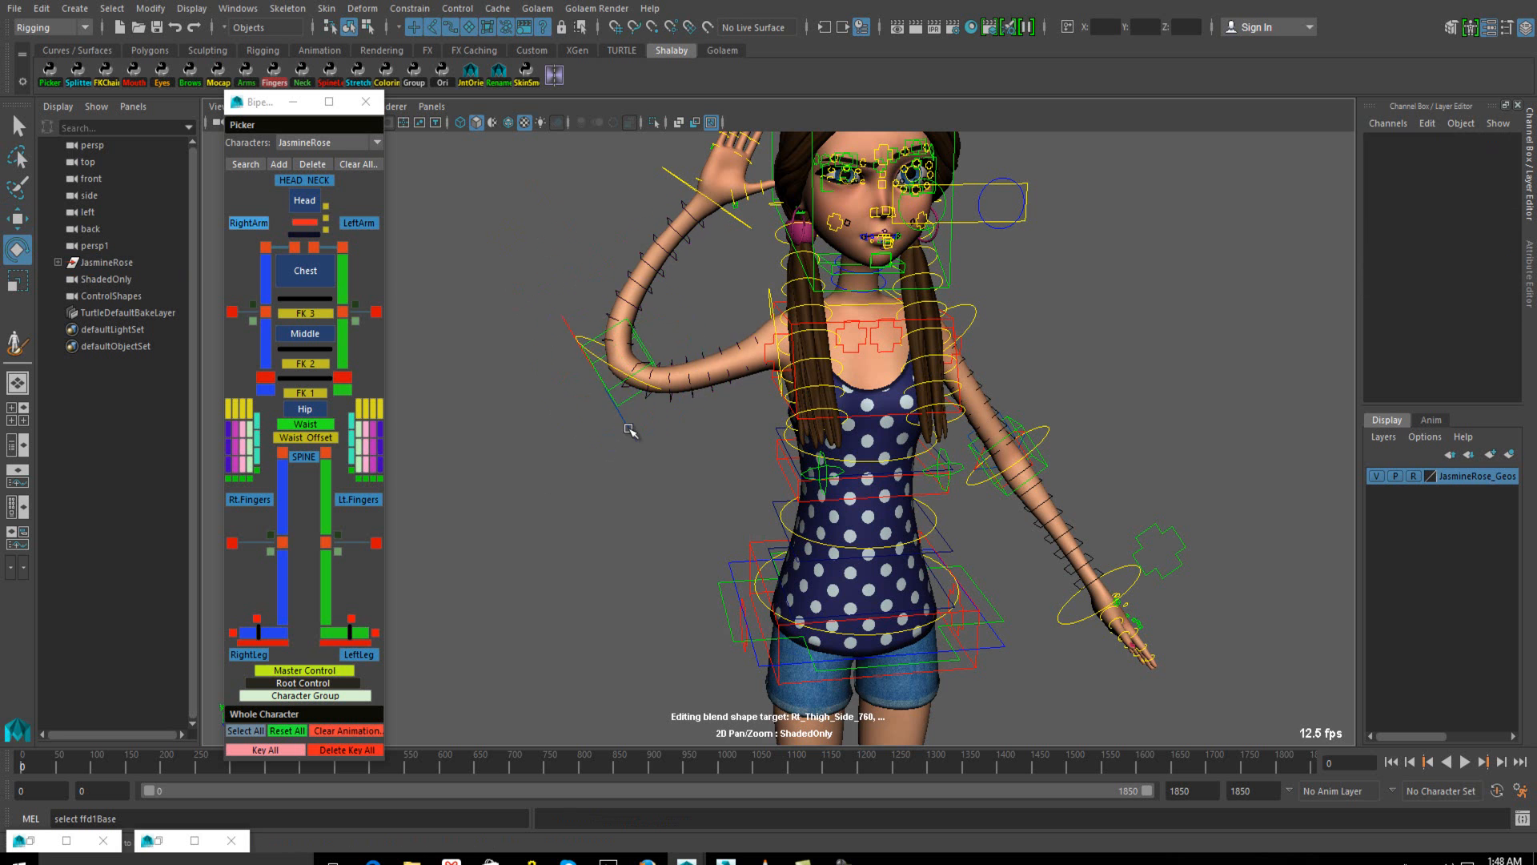
Move the right mid upper arm curve control to test the upper arm's curvature
left_click(630, 432)
key("w")
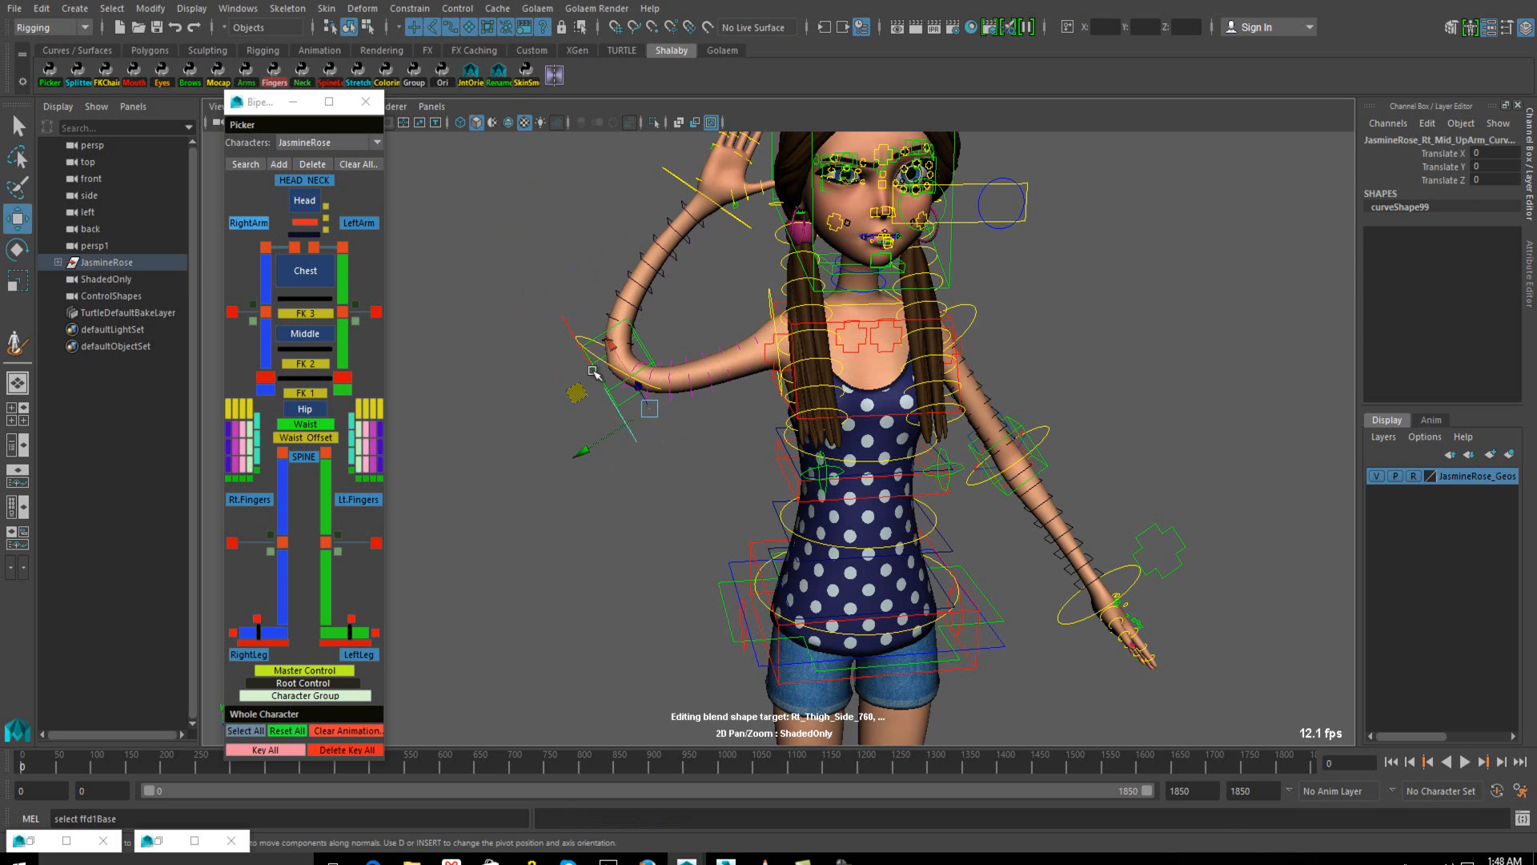
left_click_drag(629, 421, 597, 516)
Try moving a secondary control on the right forearm, and undo the move
left_click(622, 325)
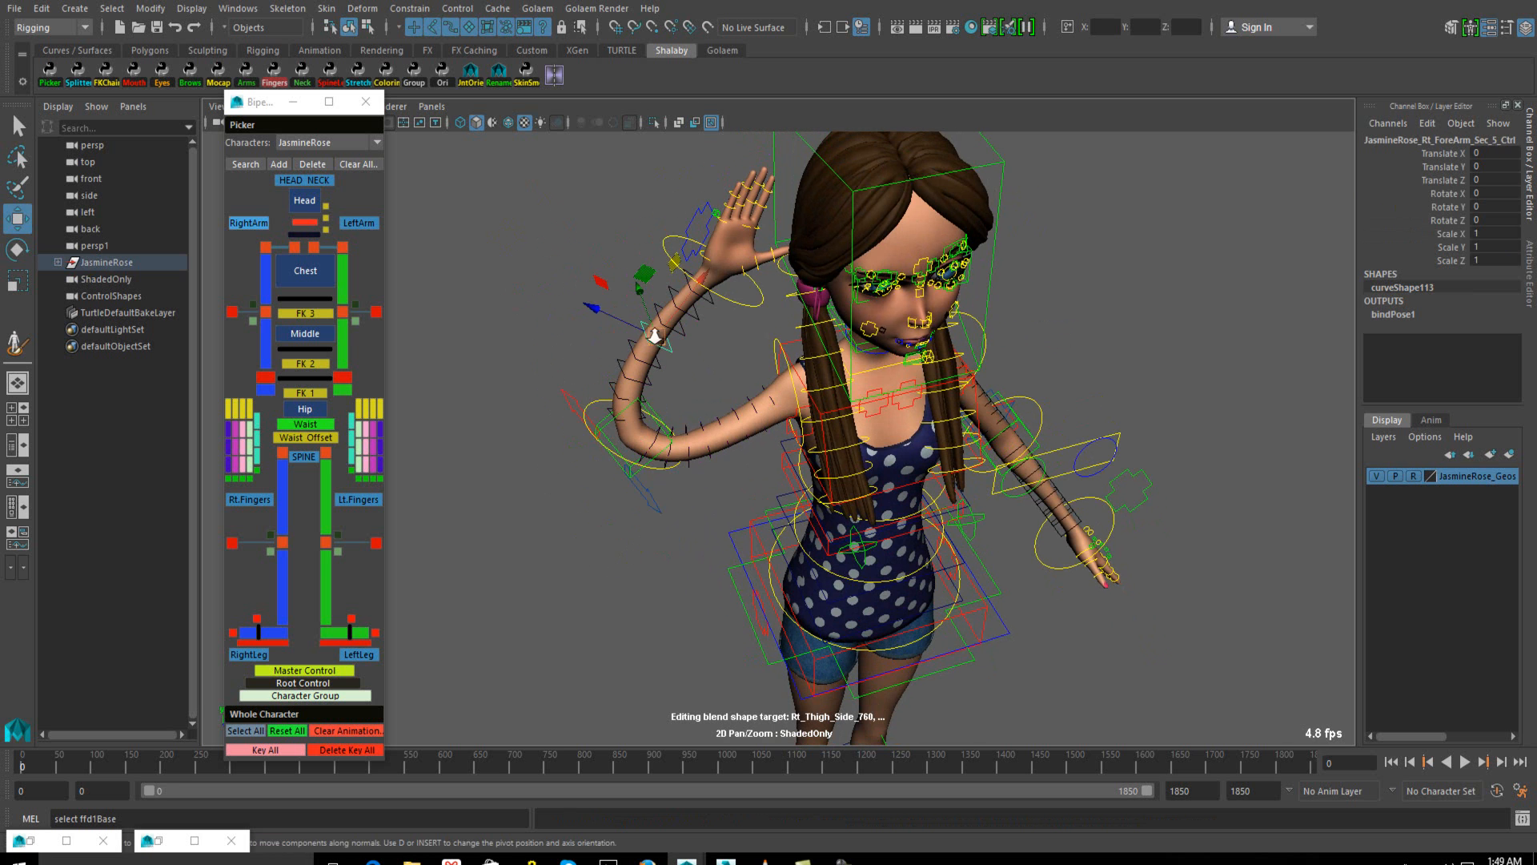
scroll(622, 323, "up", 4)
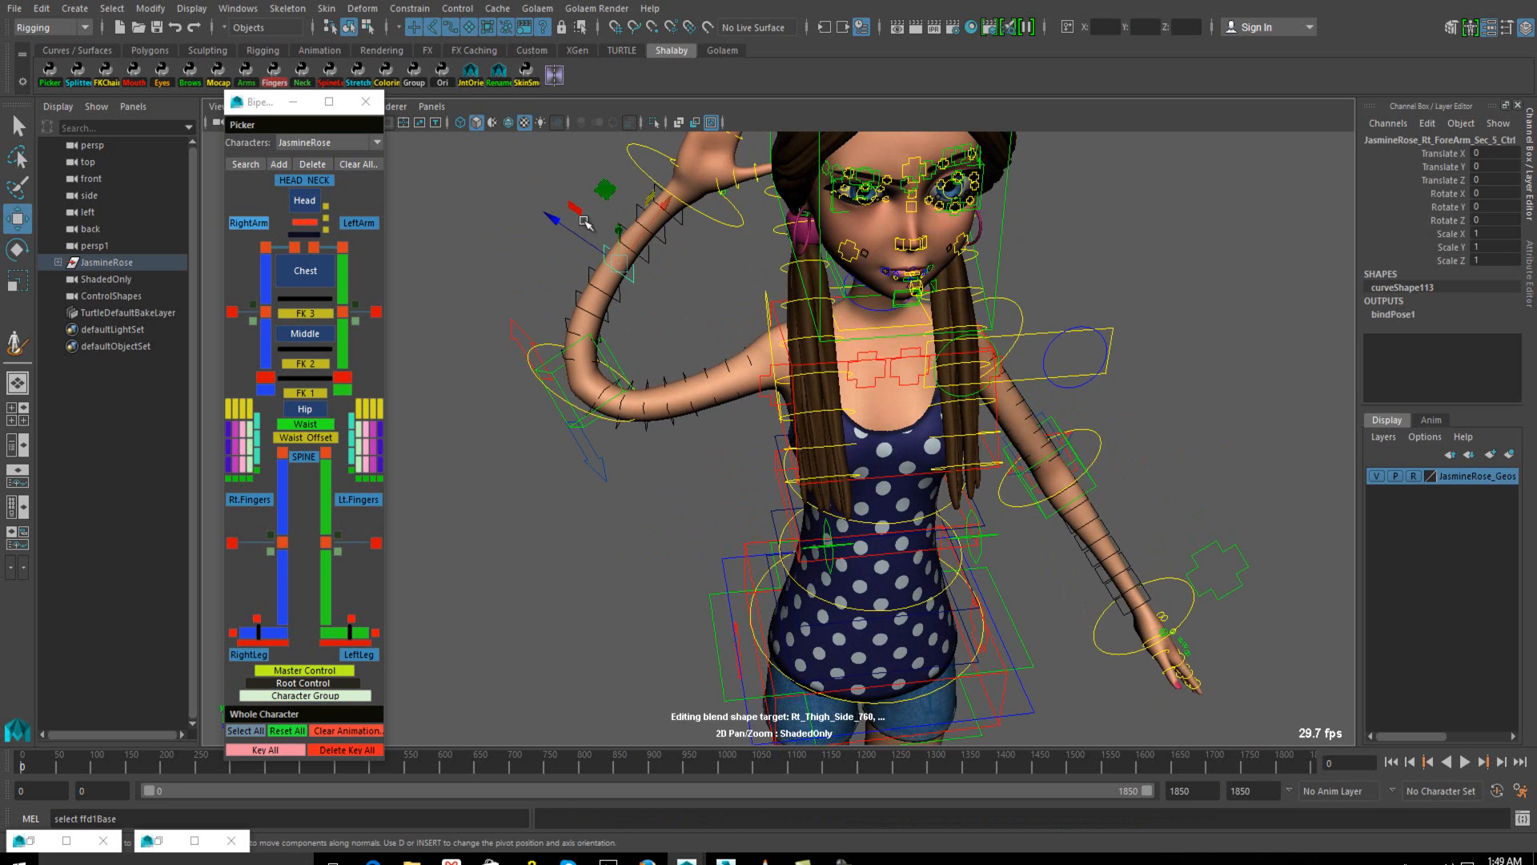
left_click_drag(585, 222, 595, 262)
left_click(602, 274)
left_click_drag(572, 168, 383, 293)
key("ctrl+z")
Mirror the right arm's pose onto the left arm through the picker, and undo the mirroring
right_click(273, 229)
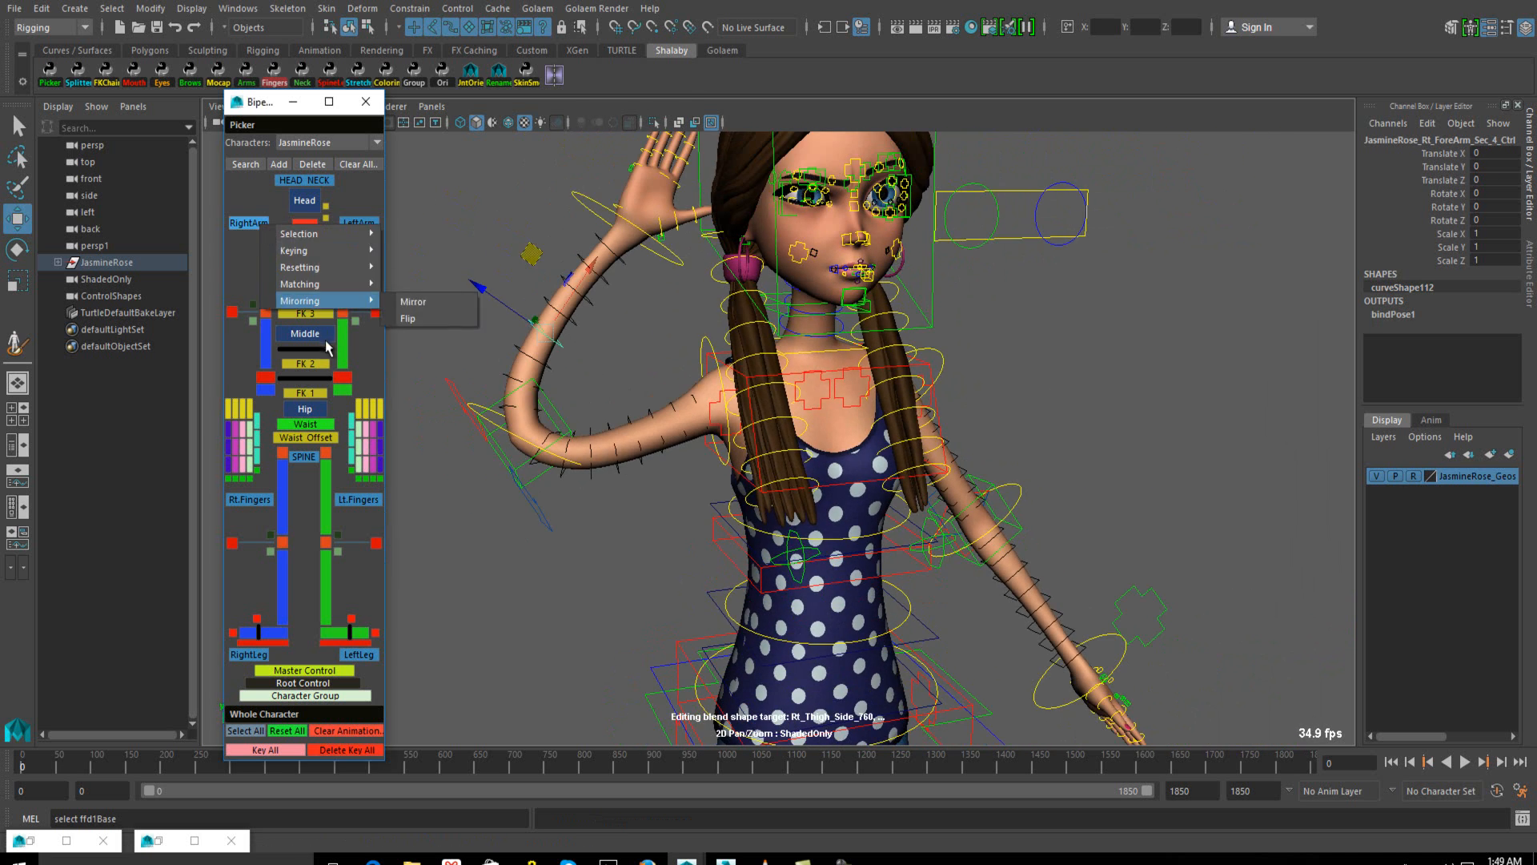
left_click(444, 303)
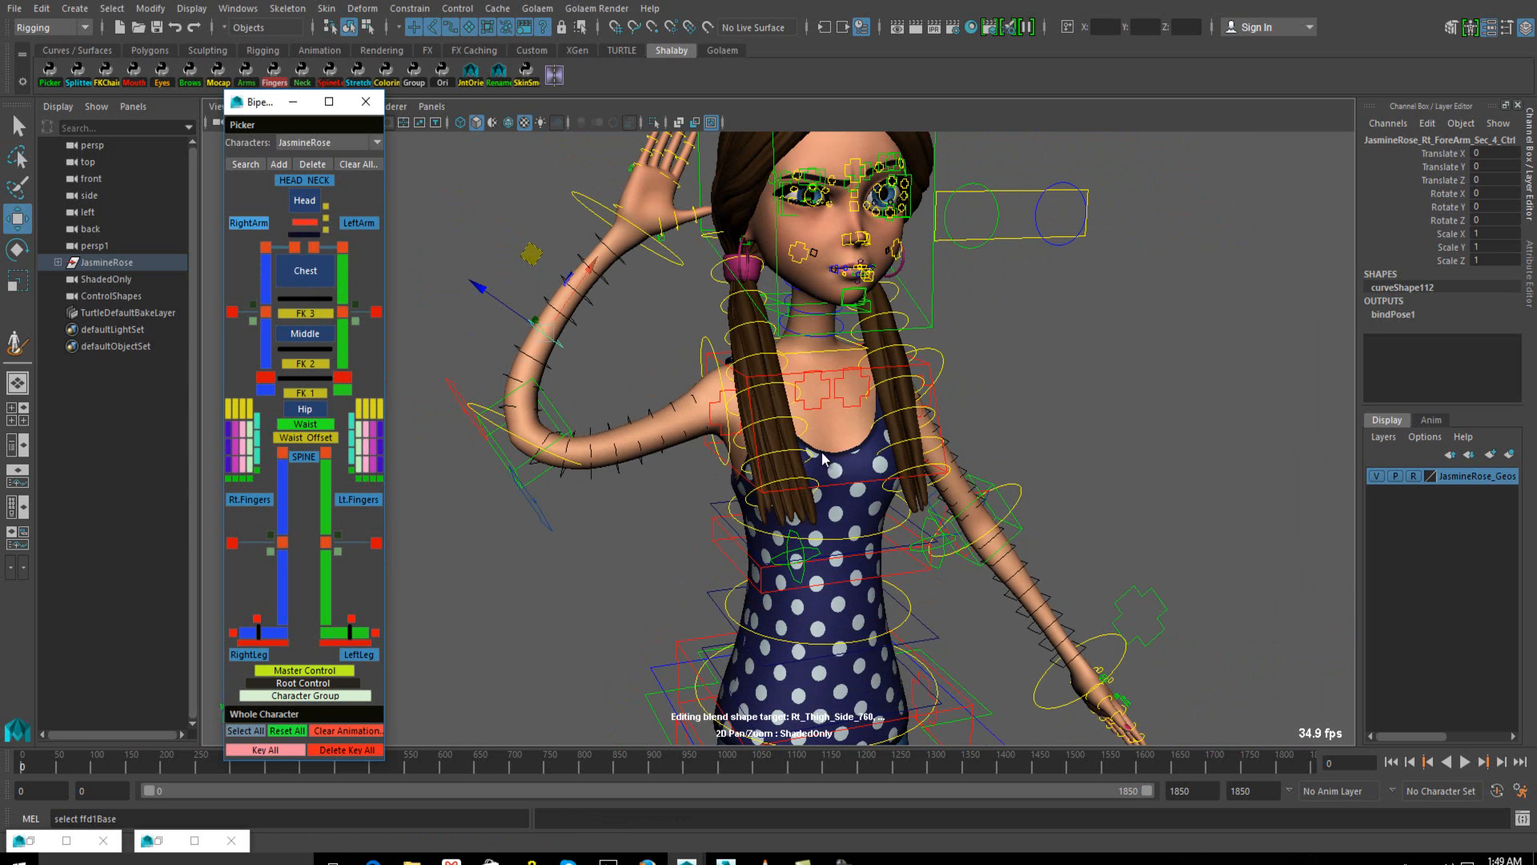
left_click_drag(819, 410, 770, 410, "alt")
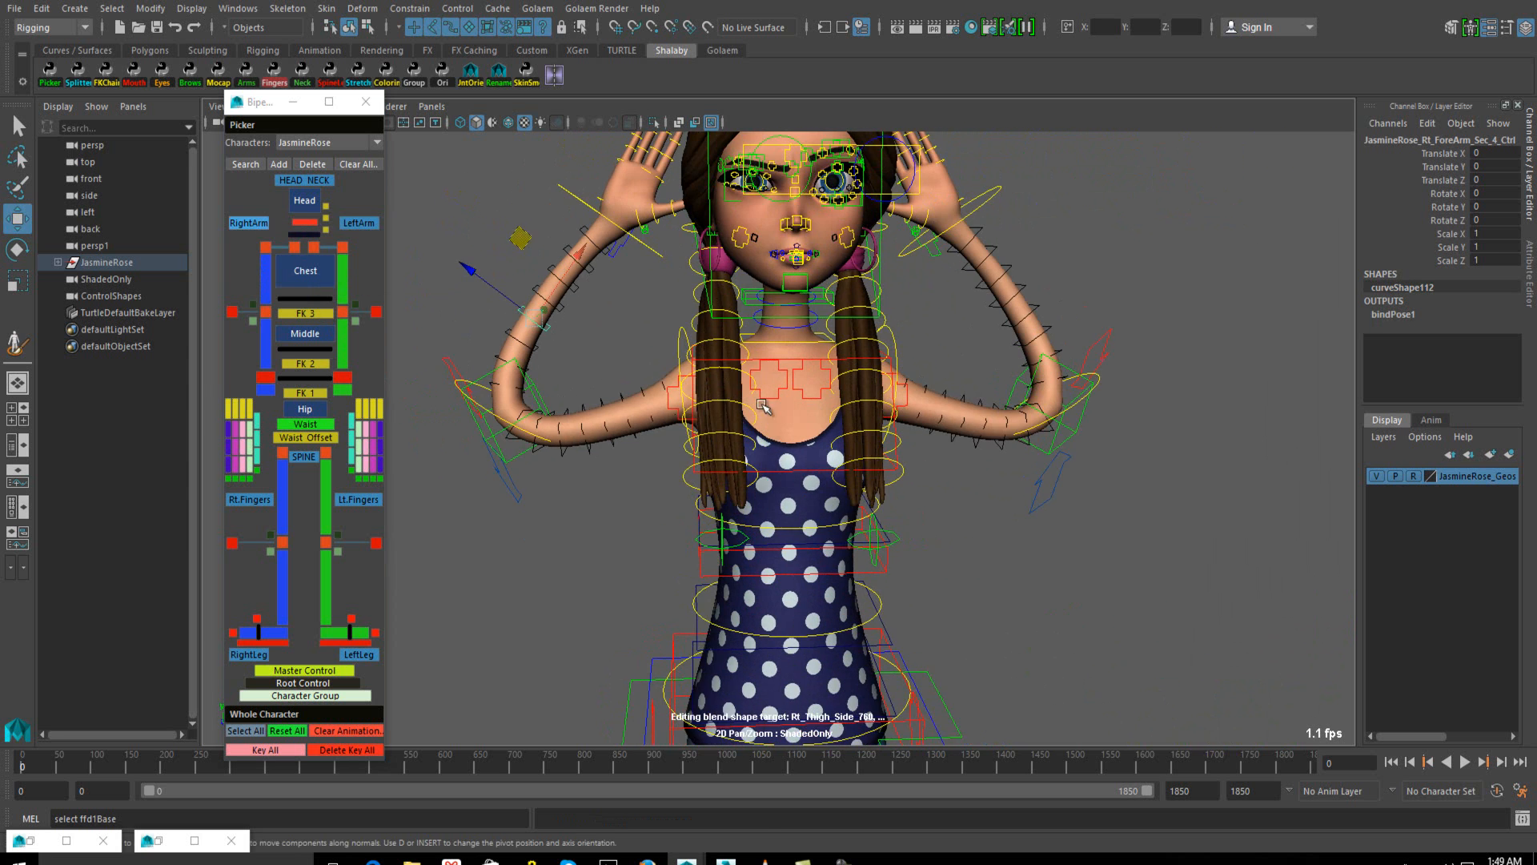
middle_click_drag(770, 410, 767, 440, "alt")
key("ctrl+z")
Flip the poses between the right and left arms through the picker, and undo the flip
right_click(240, 226)
mouse_move(304, 298)
left_click(400, 303)
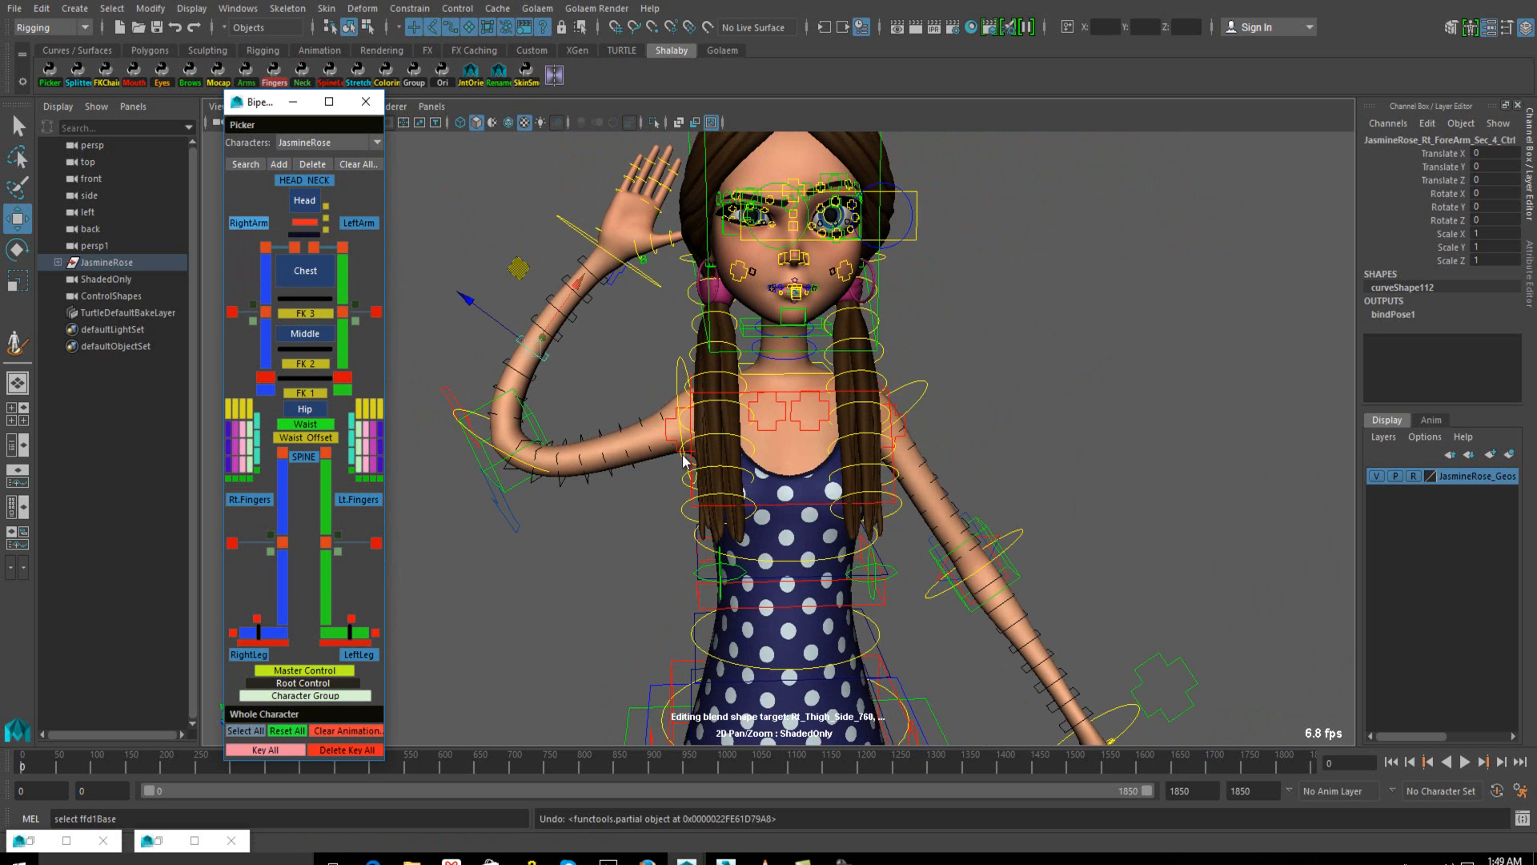
middle_click_drag(842, 509, 849, 410, "alt")
mouse_move(736, 475)
left_mouse_down("alt")
mouse_move(818, 482)
mouse_move(737, 476)
left_mouse_up("alt")
key("ctrl+z")
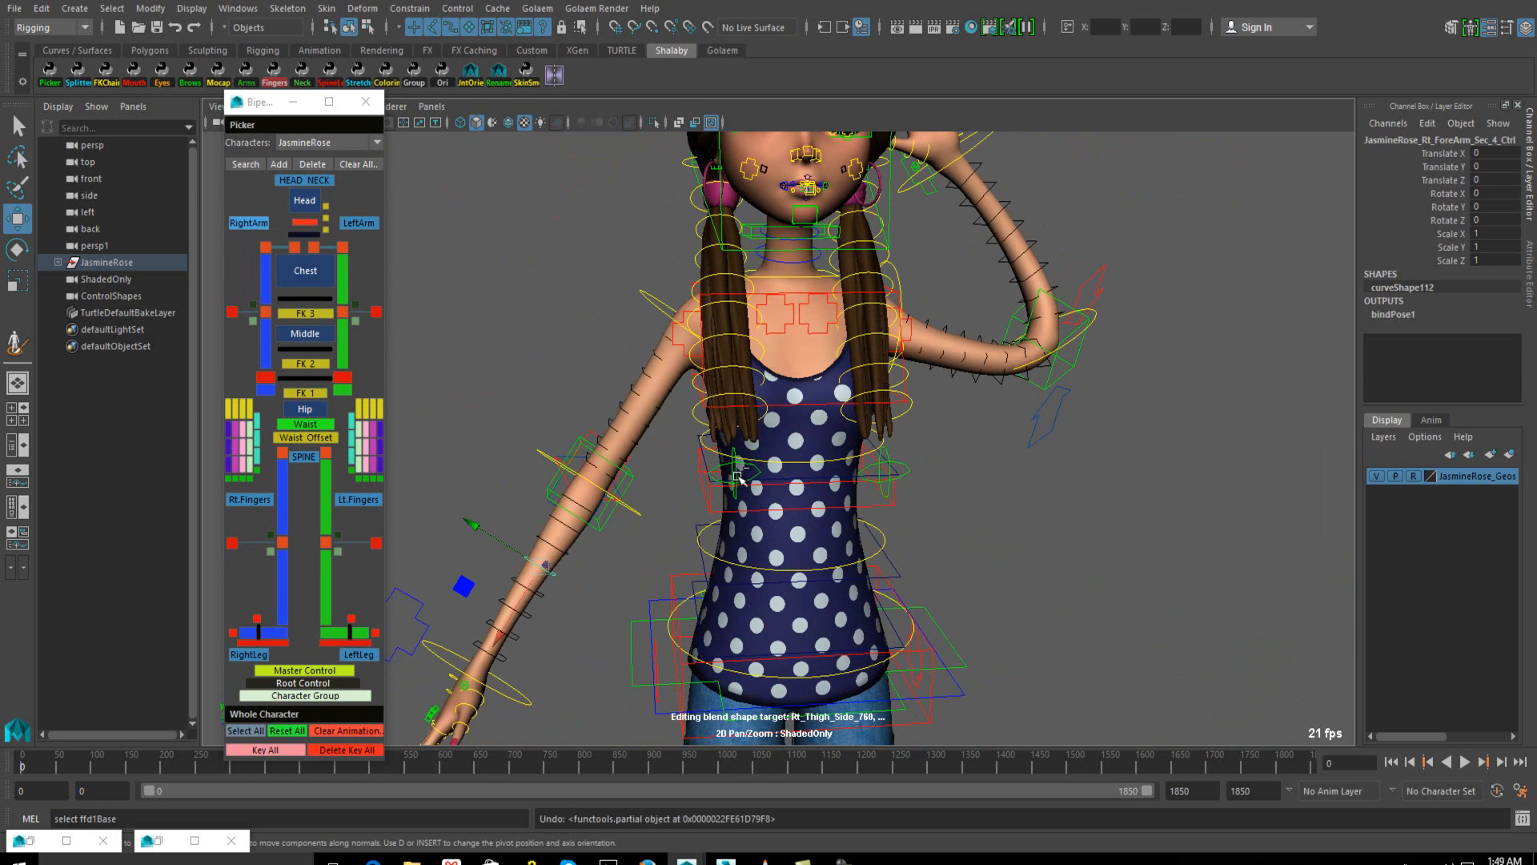
Try pinning the right moveable elbow control at 1 and moving it away from the body, and undo both changes
middle_click_drag(595, 405, 616, 471, "alt")
left_click_drag(535, 432, 579, 414, "alt")
left_click(566, 388)
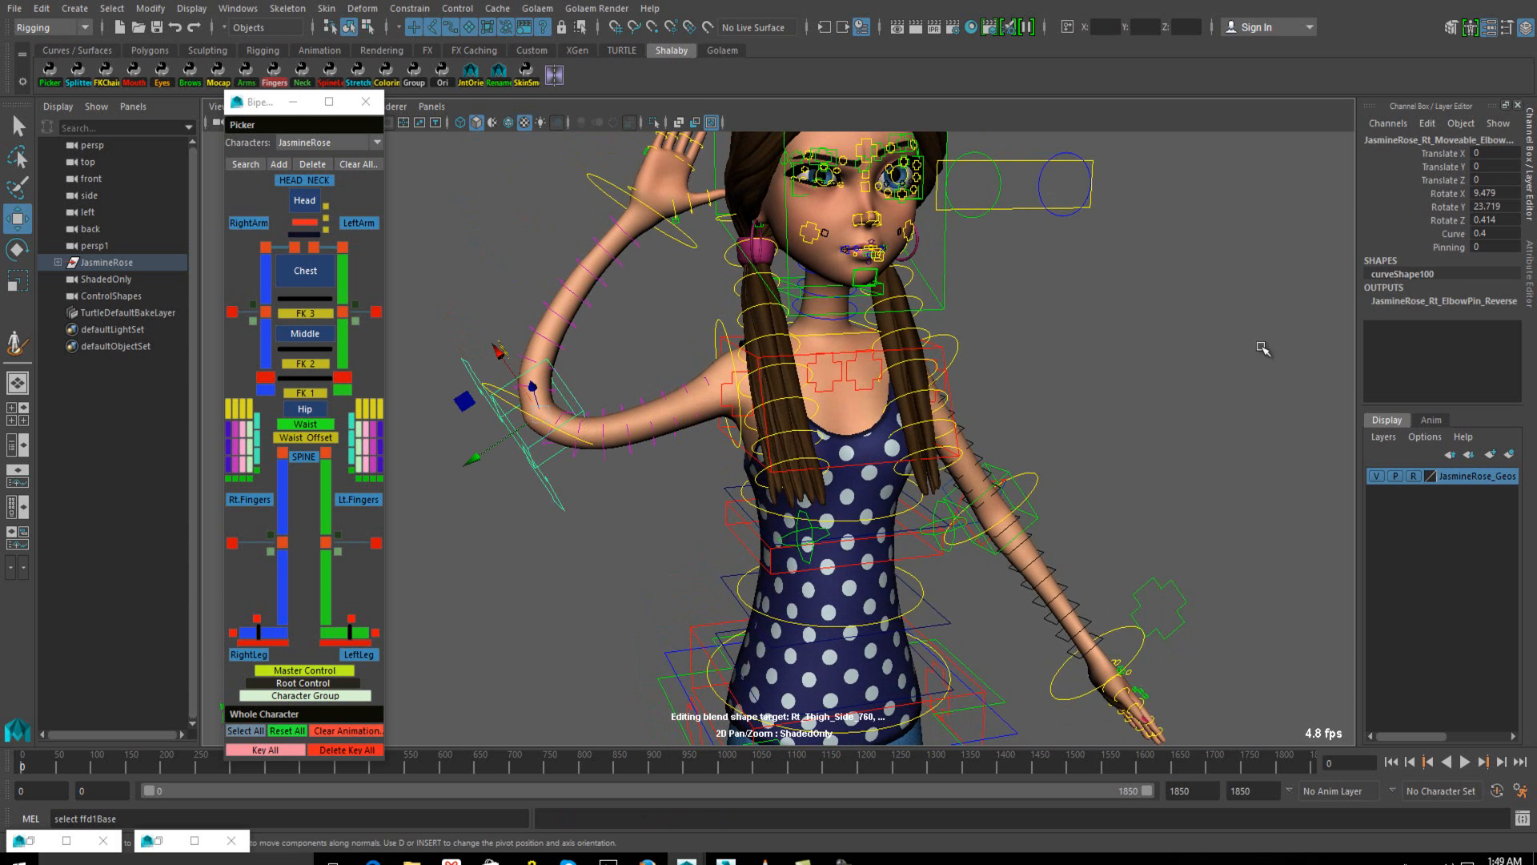
left_click(1429, 248)
middle_click_drag(966, 310, 978, 309)
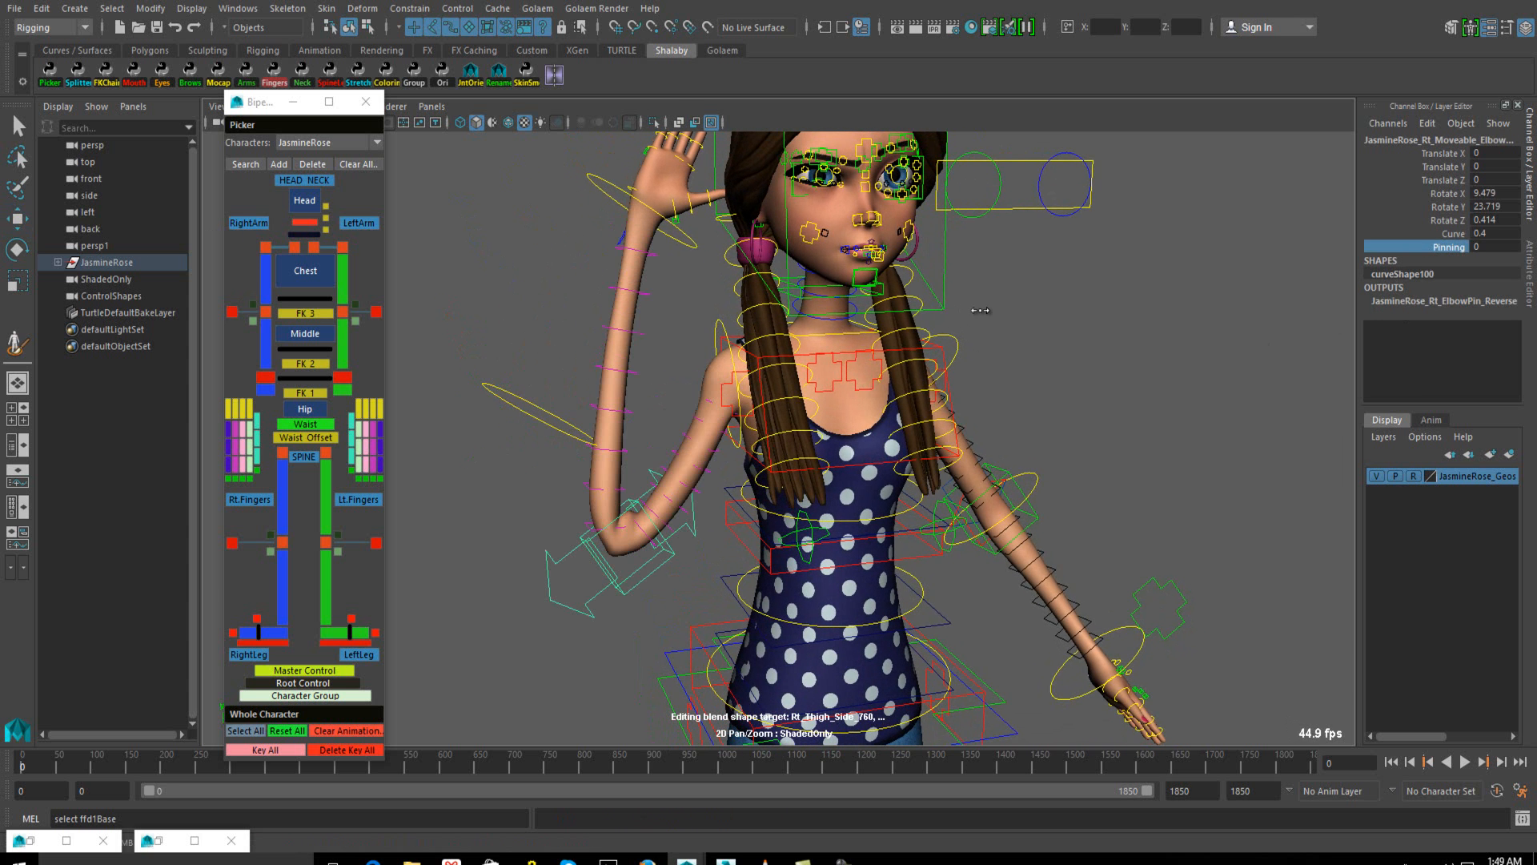
key("w")
middle_click_drag(617, 626, 462, 496)
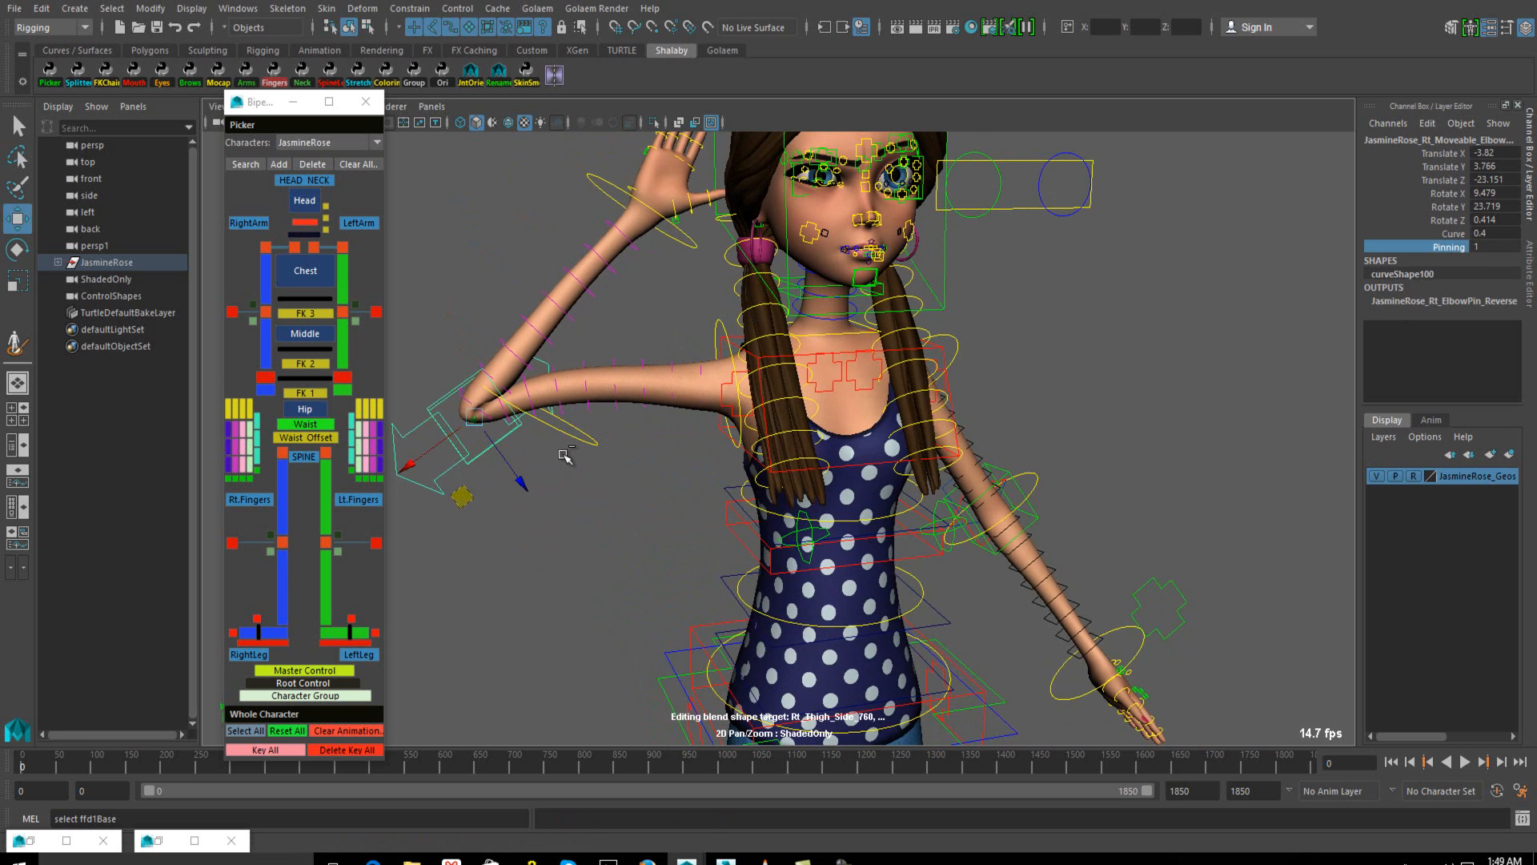
key("ctrl+z")
key("ctrl+z")
key("ctrl+z")
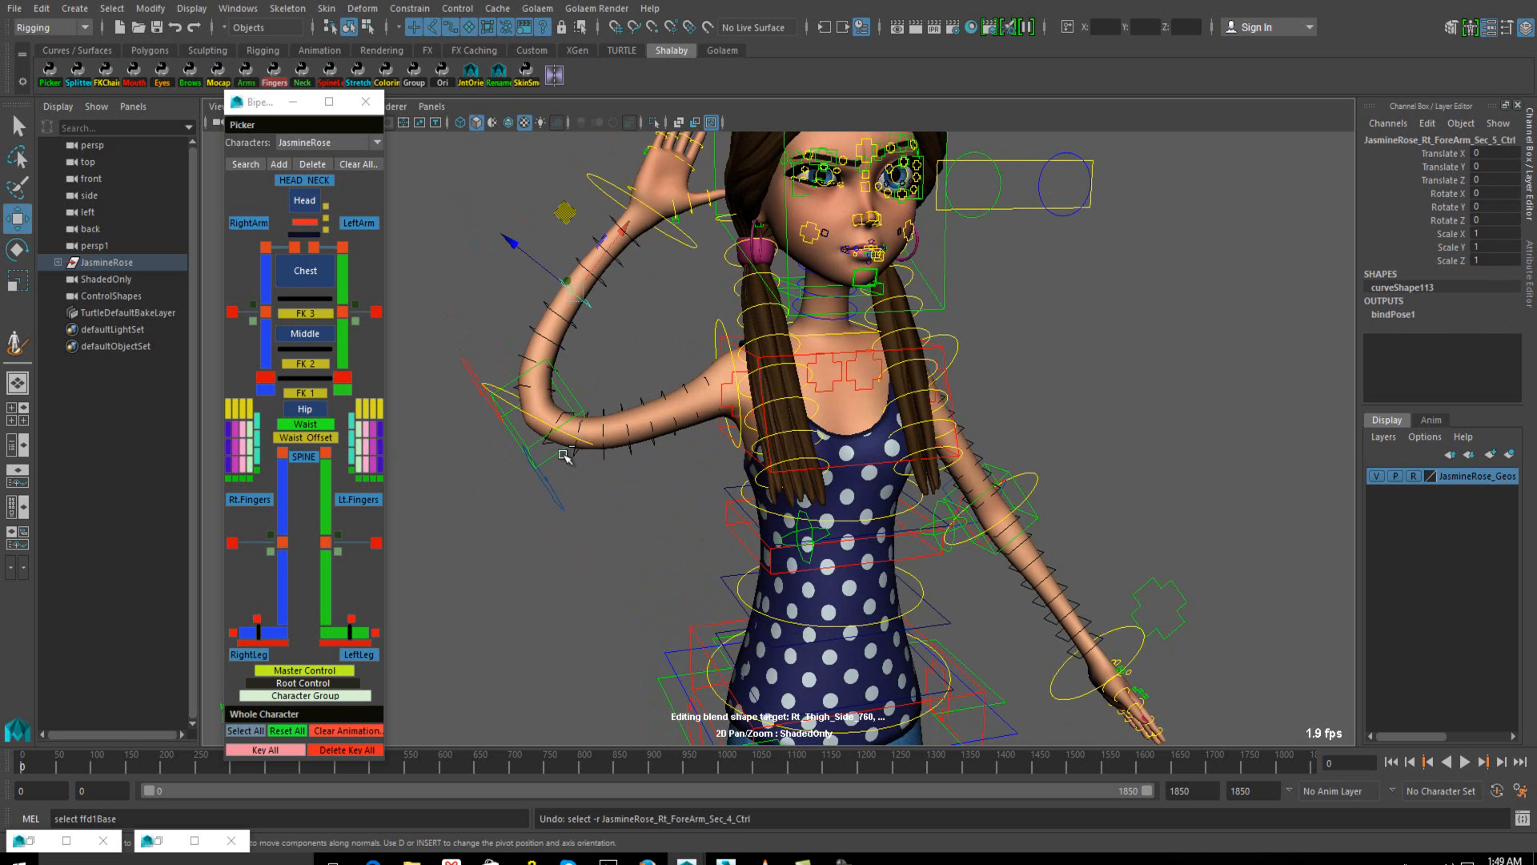
Reset the right arm's FK controls through the picker's resetting options
left_click_drag(565, 456, 574, 394, "alt")
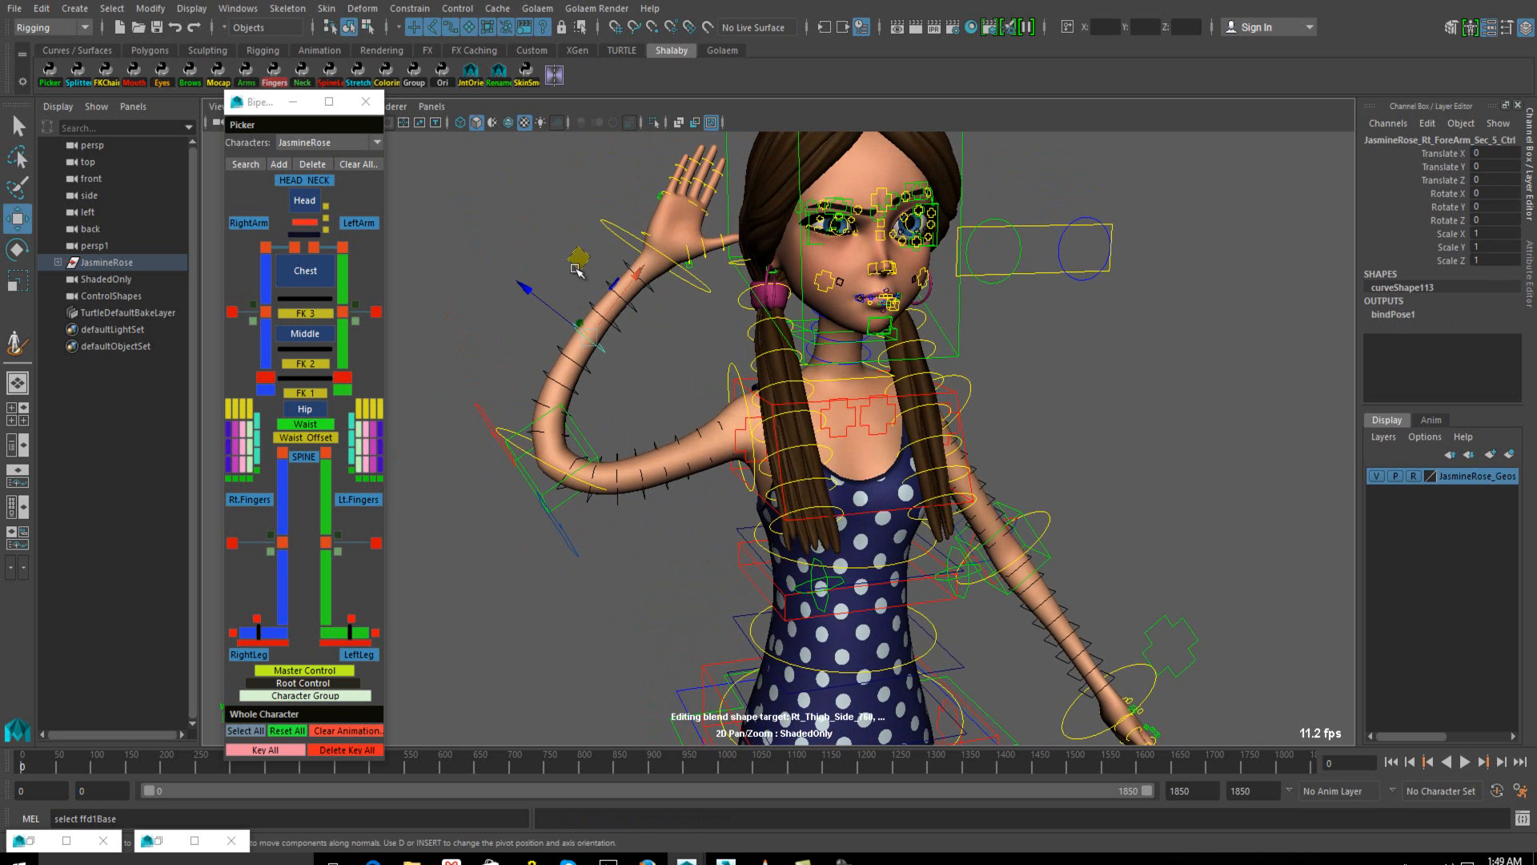
right_click(272, 231)
mouse_move(337, 265)
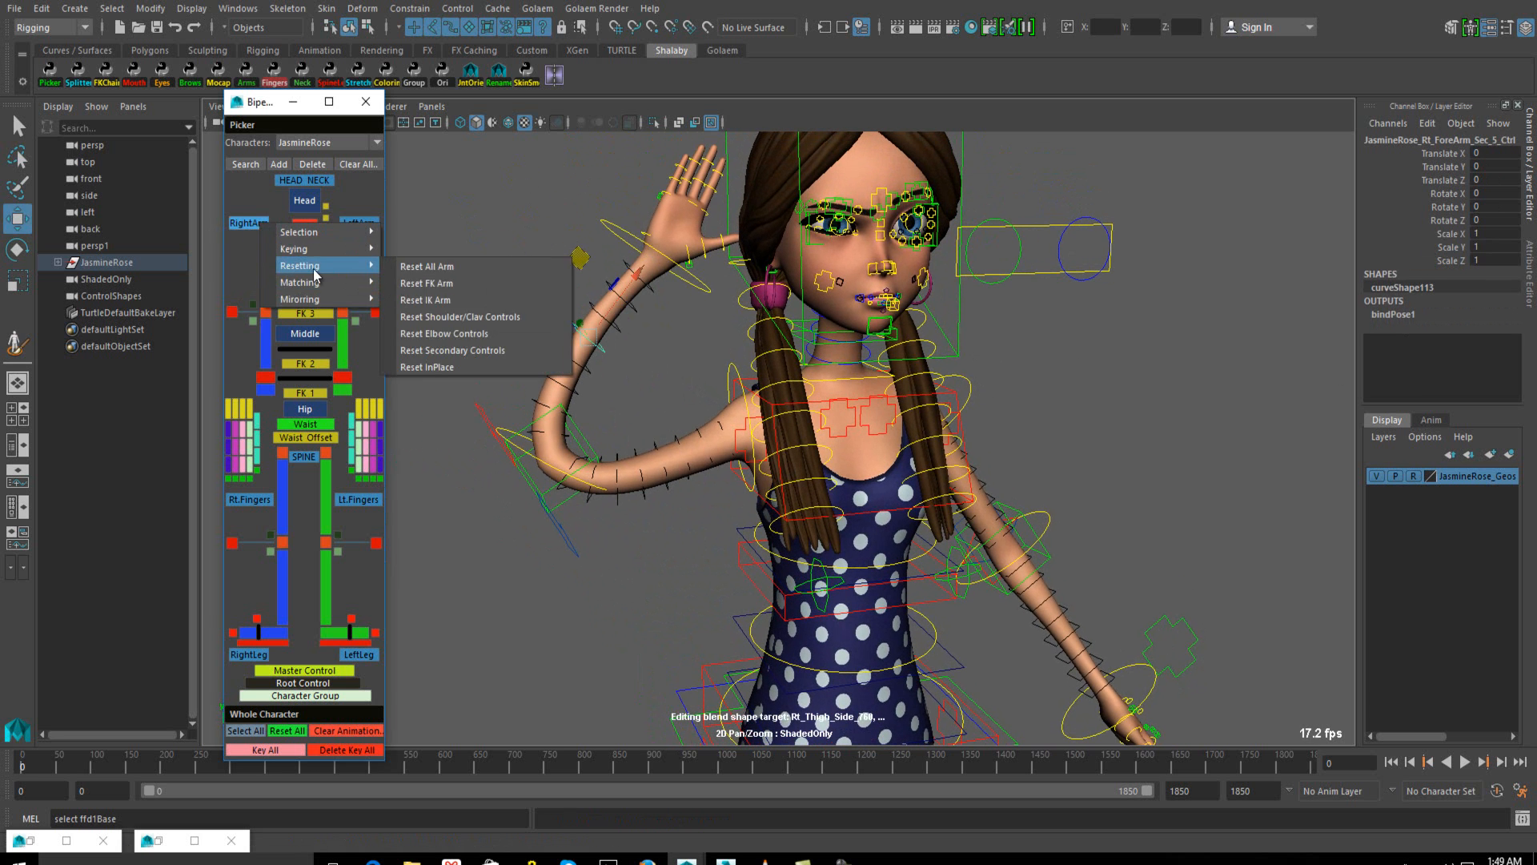
left_click(464, 290)
middle_click_drag(680, 490, 673, 375, "alt")
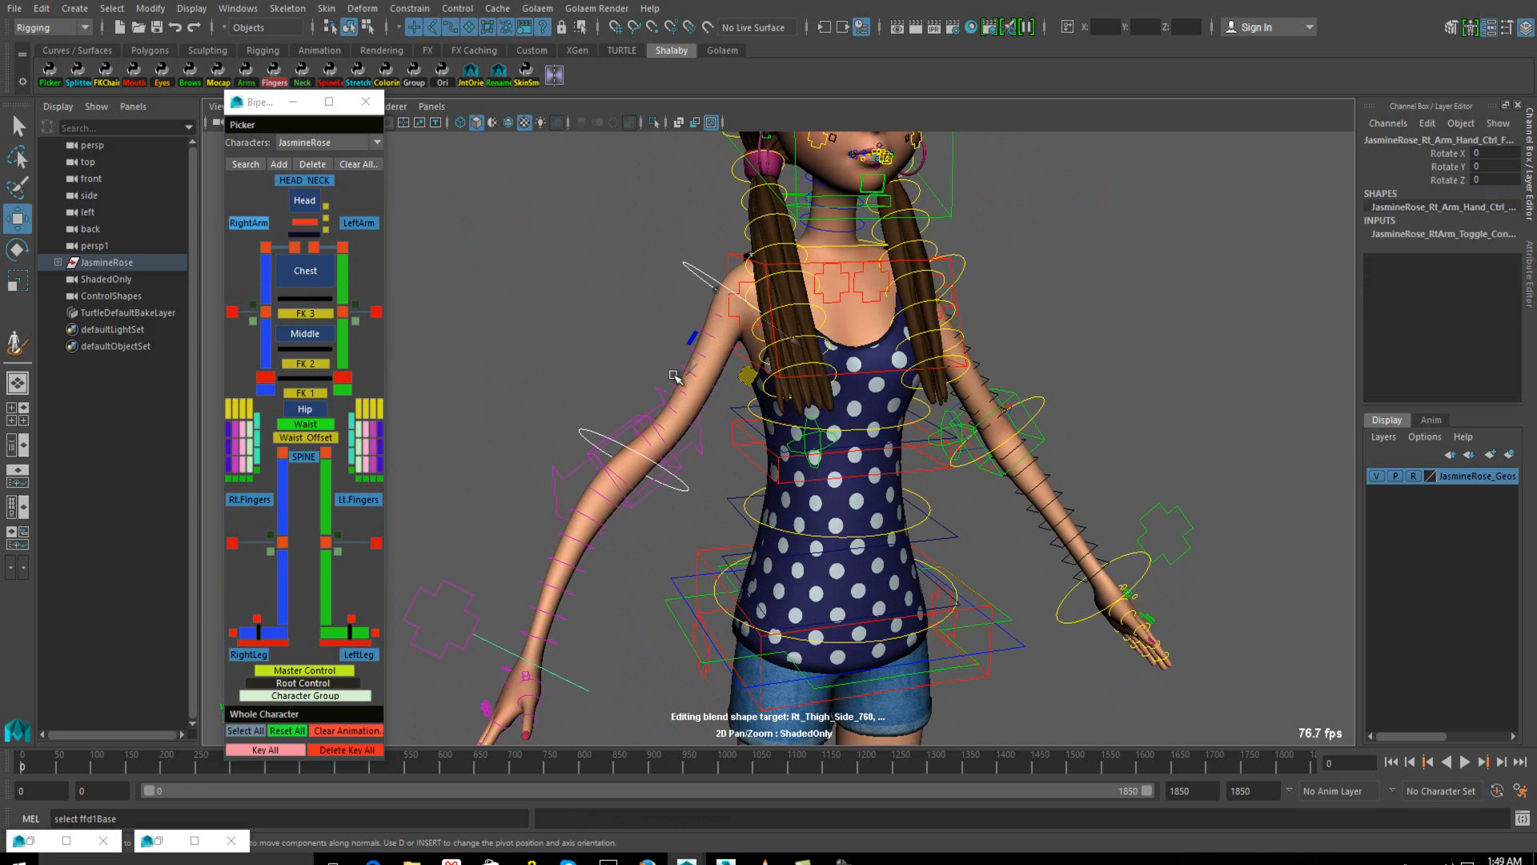
Reset the right arm's elbow controls through the picker, and clear the selection
right_click(270, 226)
mouse_move(291, 264)
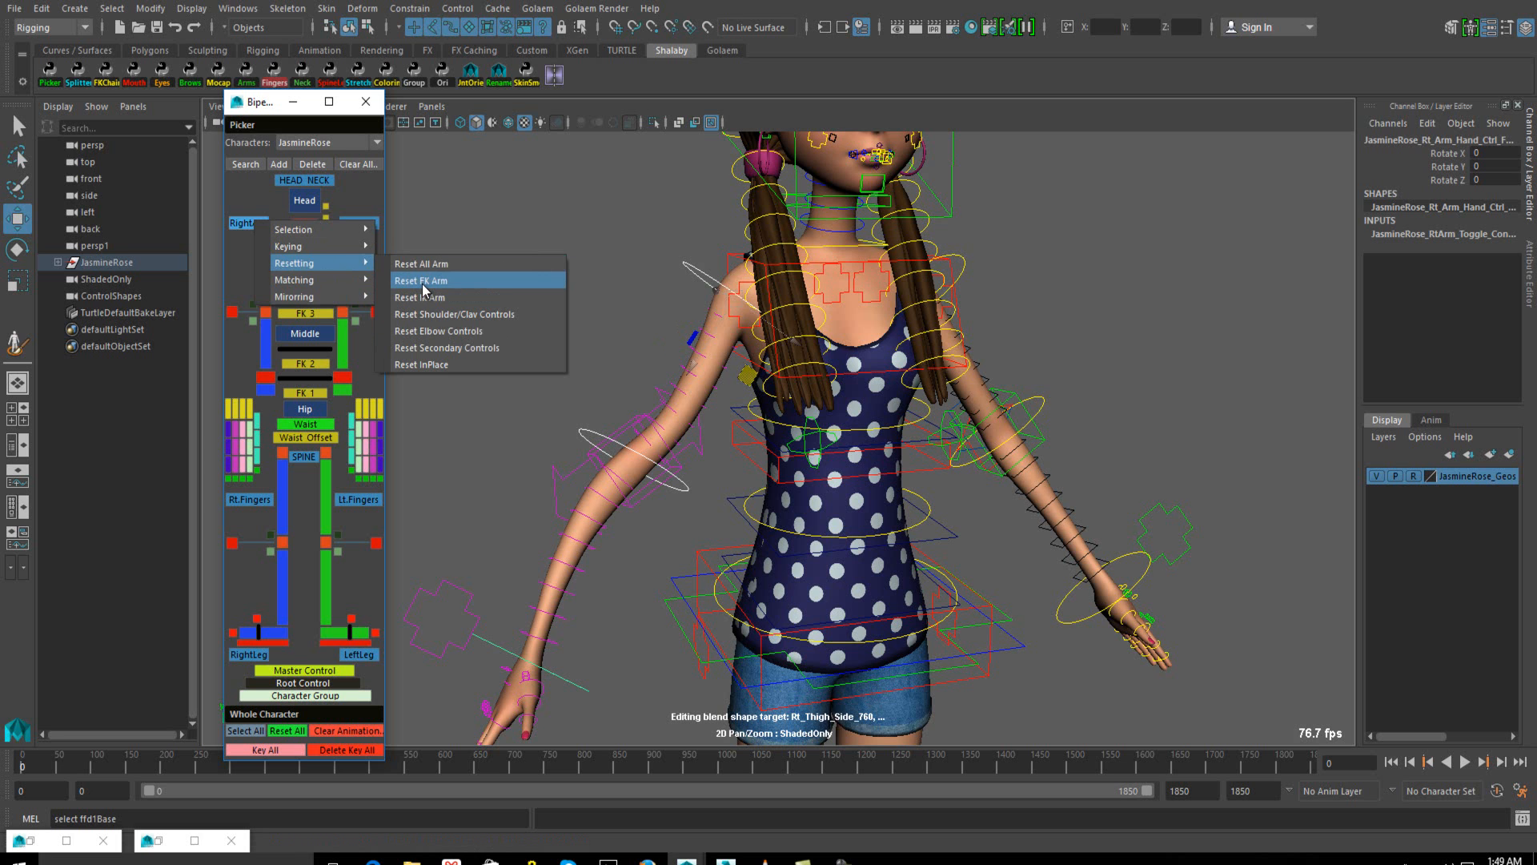
left_click(444, 330)
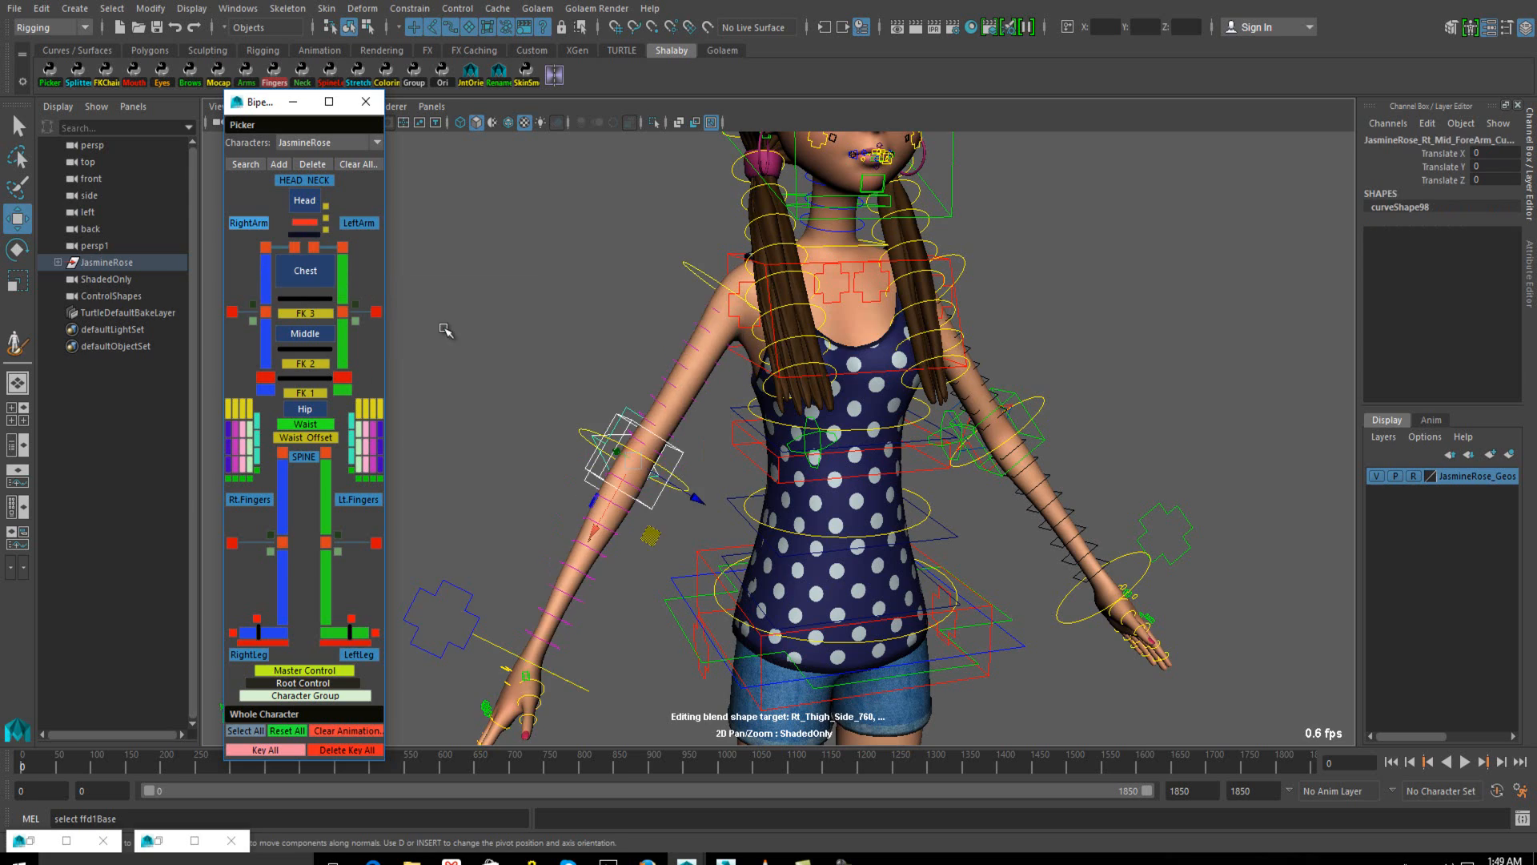
left_click(638, 584)
Reset the right arm's secondary controls through the picker
mouse_move(639, 585)
left_mouse_down("alt")
mouse_move(729, 587)
mouse_move(616, 573)
left_mouse_up("alt")
right_click(234, 227)
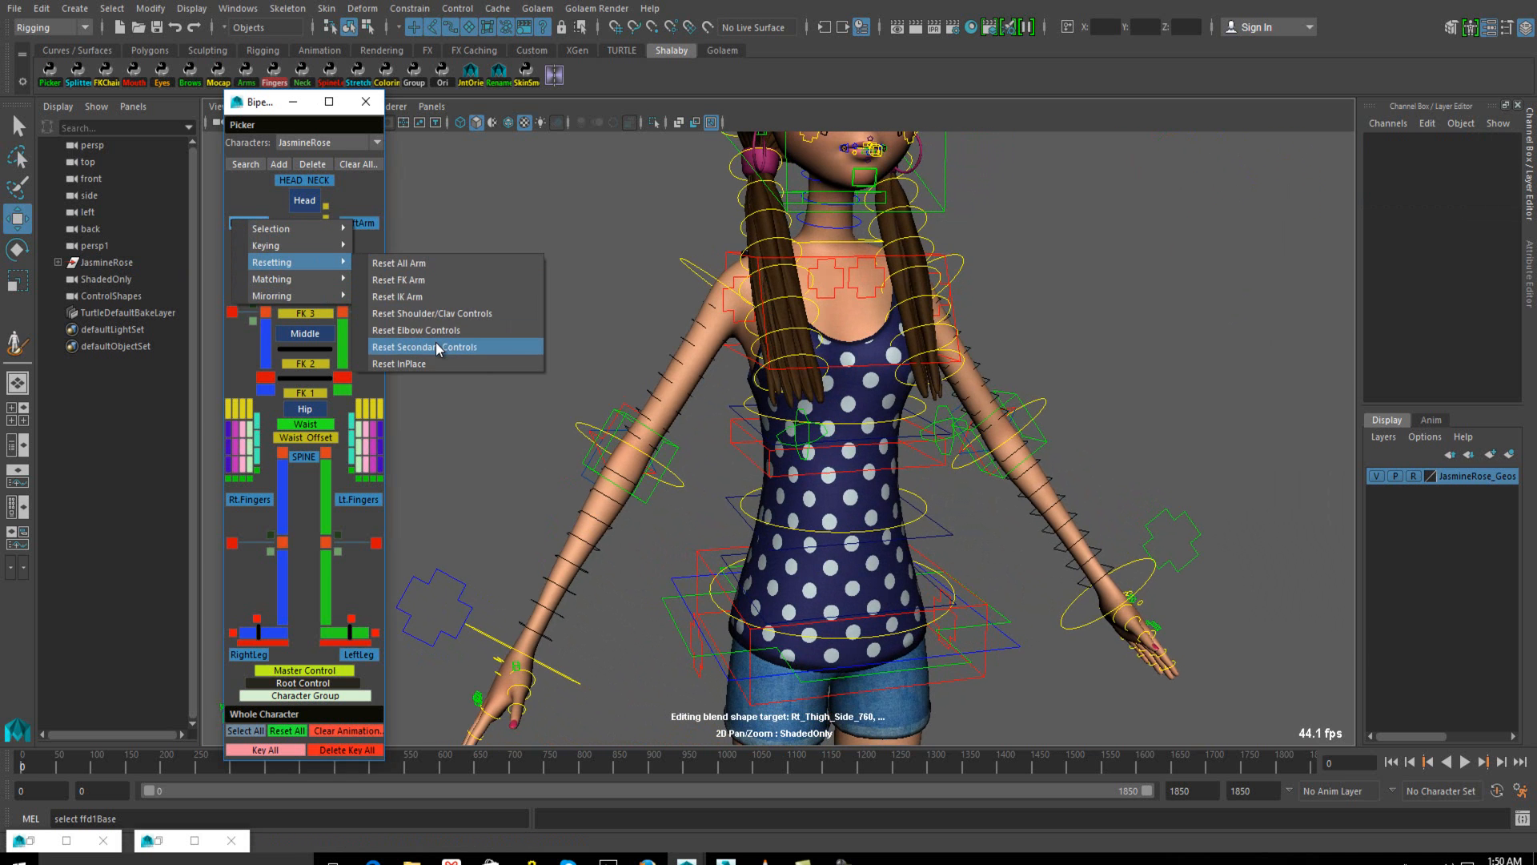
left_click(435, 347)
left_click_drag(702, 439, 695, 407, "alt")
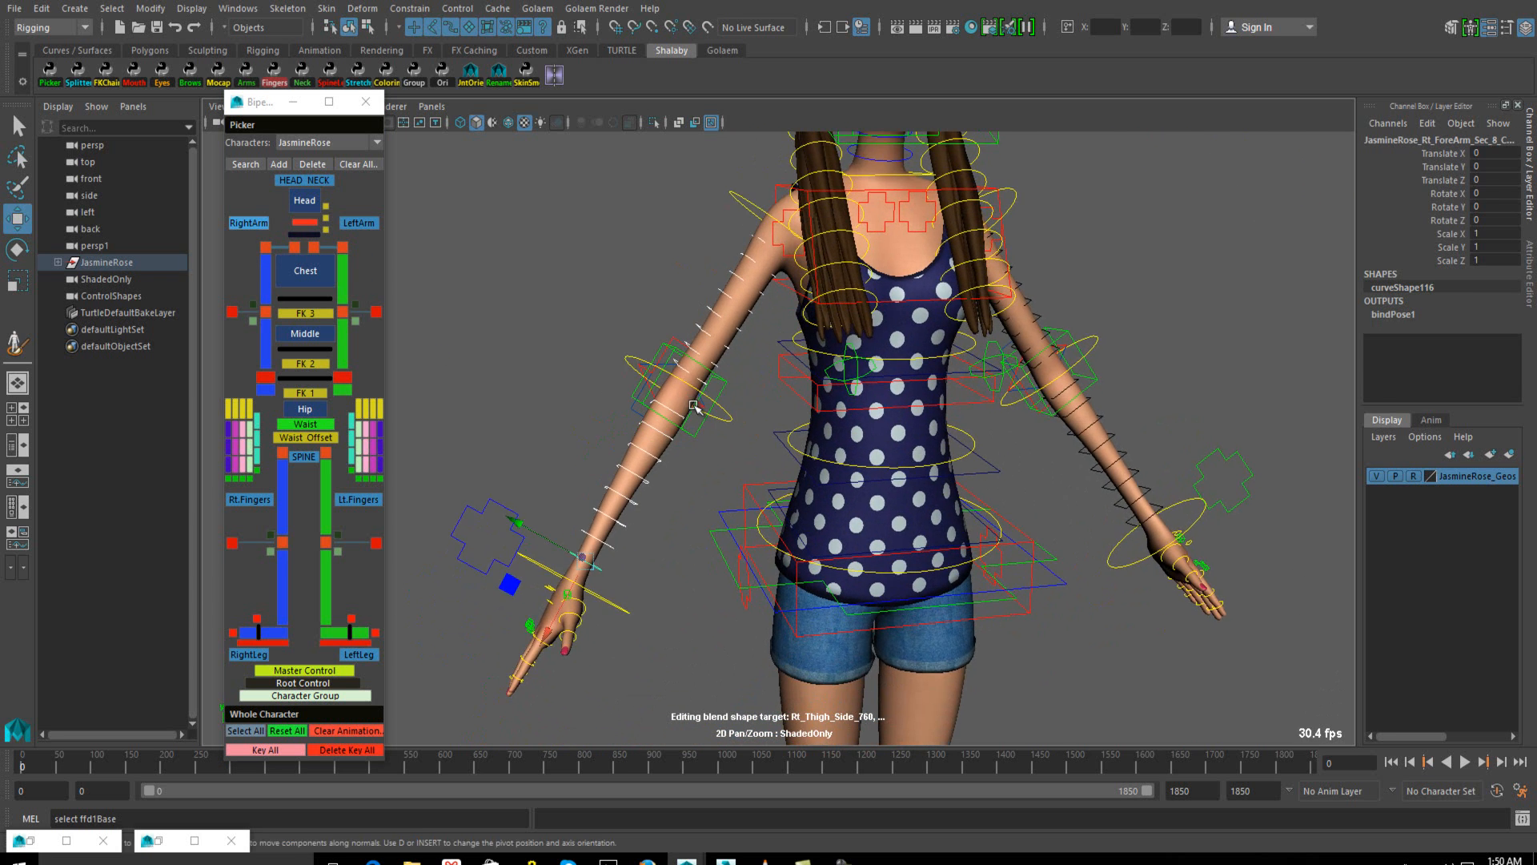
Test the IK FK blend on the right arm's master control by scrubbing its value
left_click_drag(628, 368, 637, 374, "alt")
left_click(535, 532)
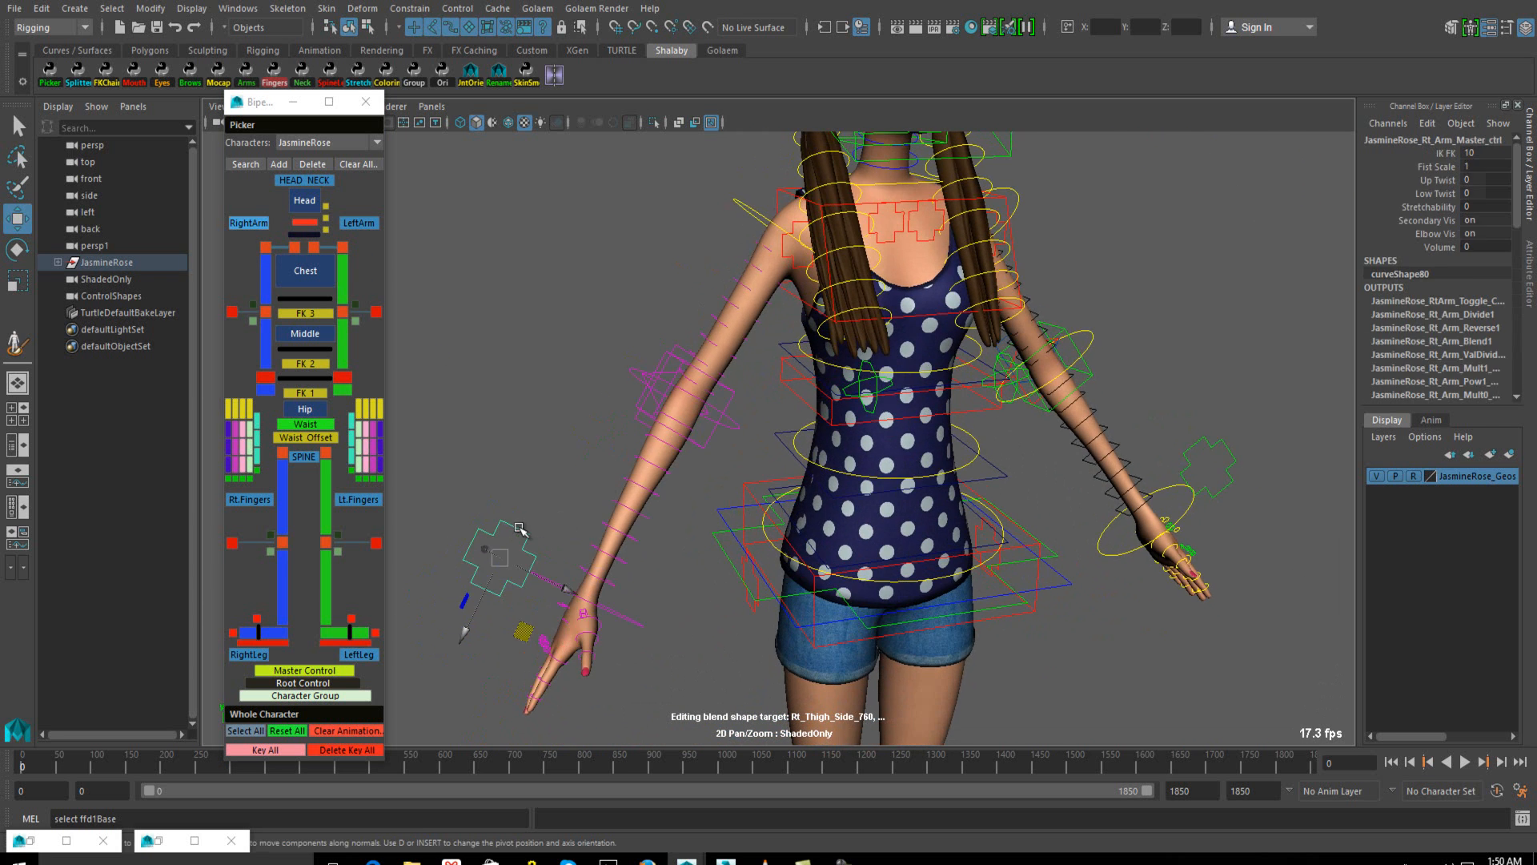
left_click(1433, 154)
middle_click_drag(1143, 192, 739, 195)
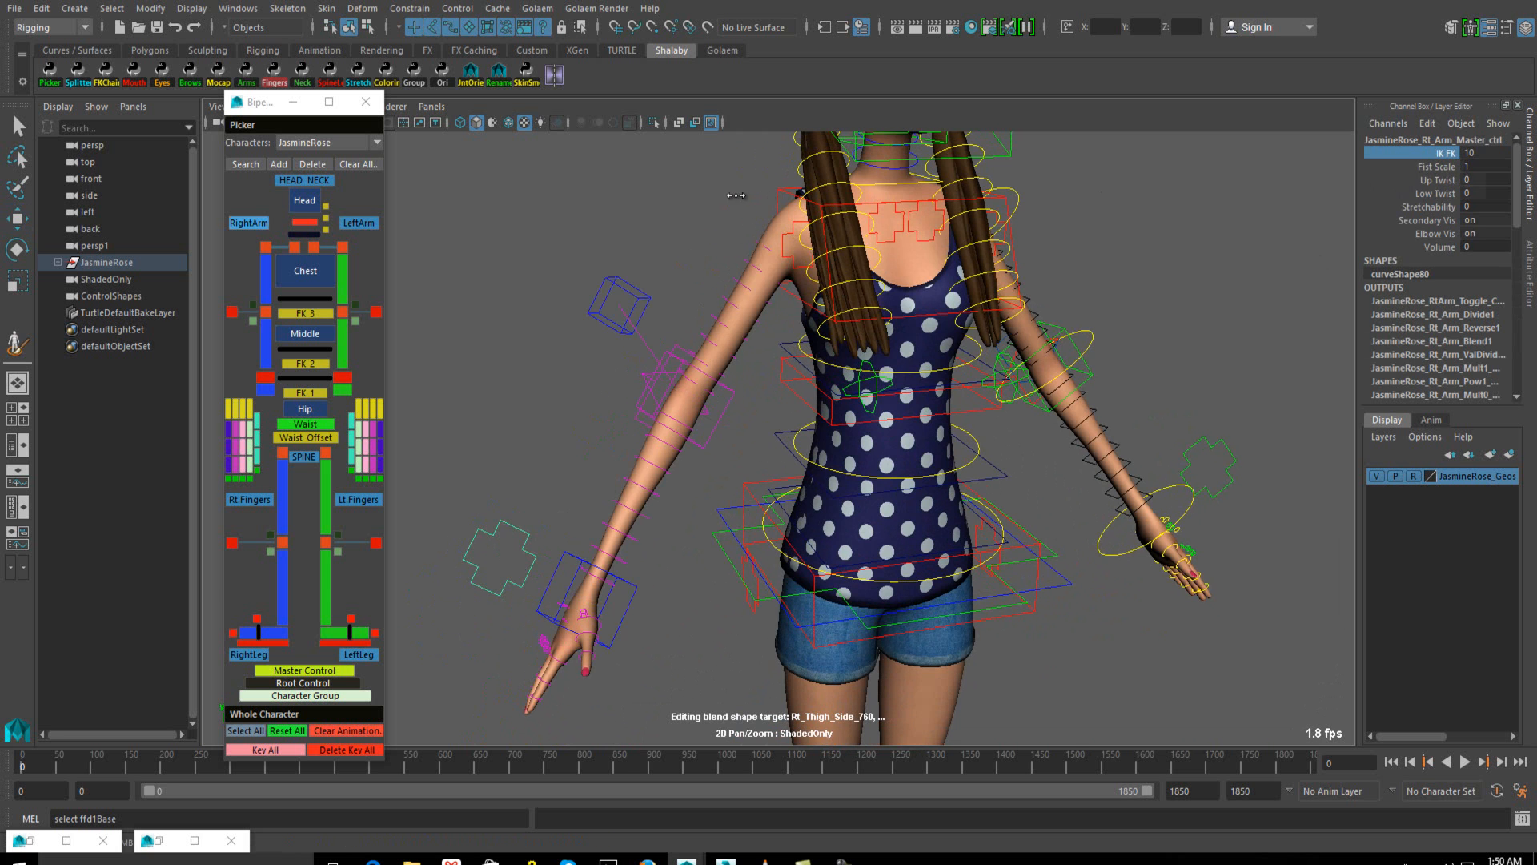
left_click_drag(665, 429, 571, 476, "alt")
middle_click_drag(743, 441, 639, 378)
Rotate the right forearm FK control about -99 degrees in Z and the upper arm about 114, 38 and 11 degrees to raise the hand
left_click(626, 365)
key("e")
left_click_drag(654, 443, 725, 340)
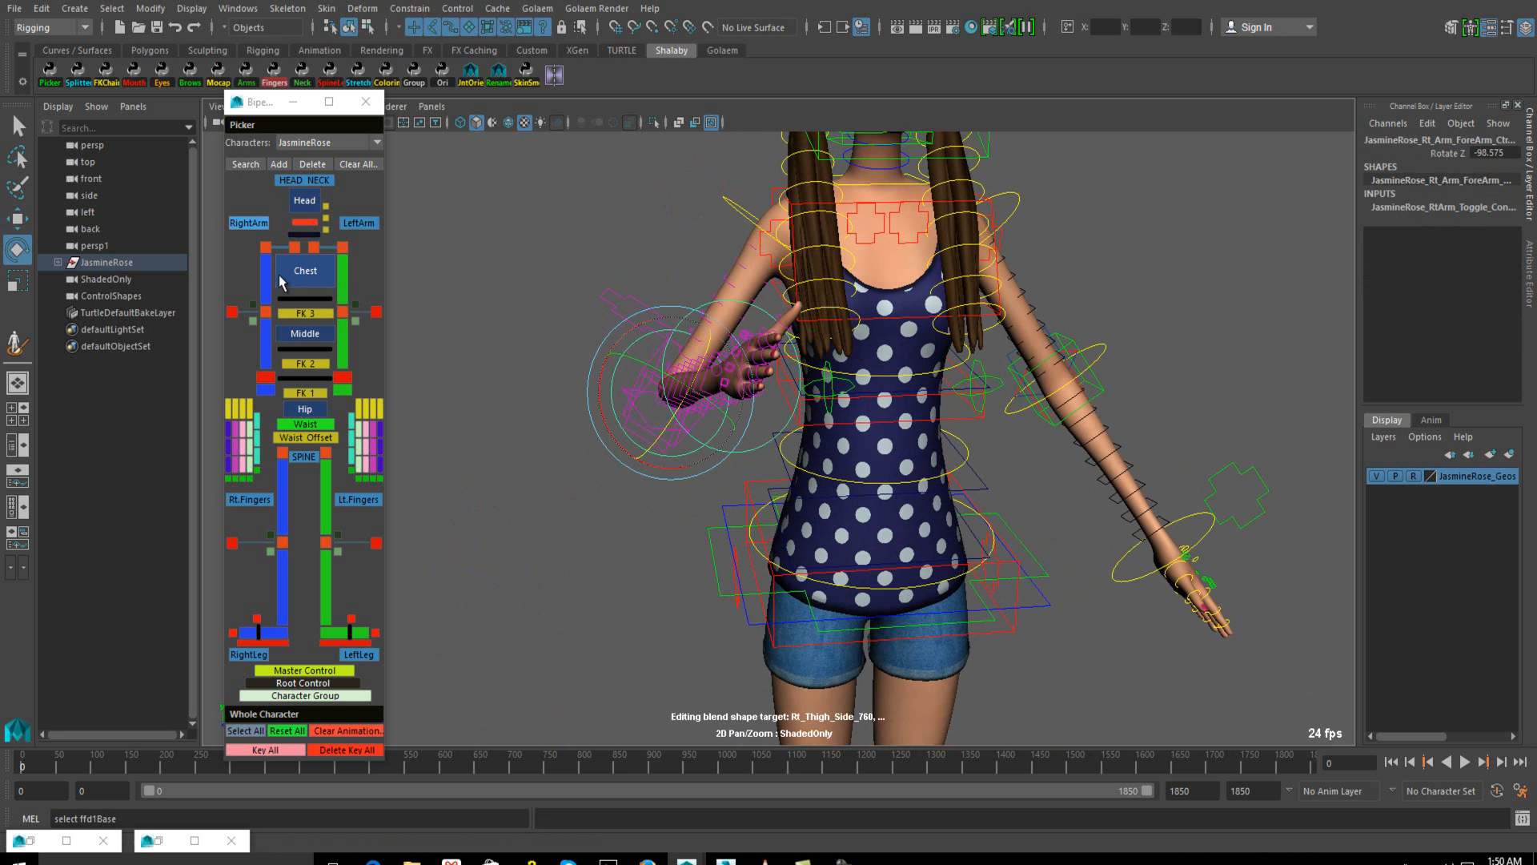
left_click(604, 311)
left_click_drag(744, 269, 729, 204)
middle_click_drag(791, 285, 809, 368, "alt")
left_click_drag(755, 304, 717, 256)
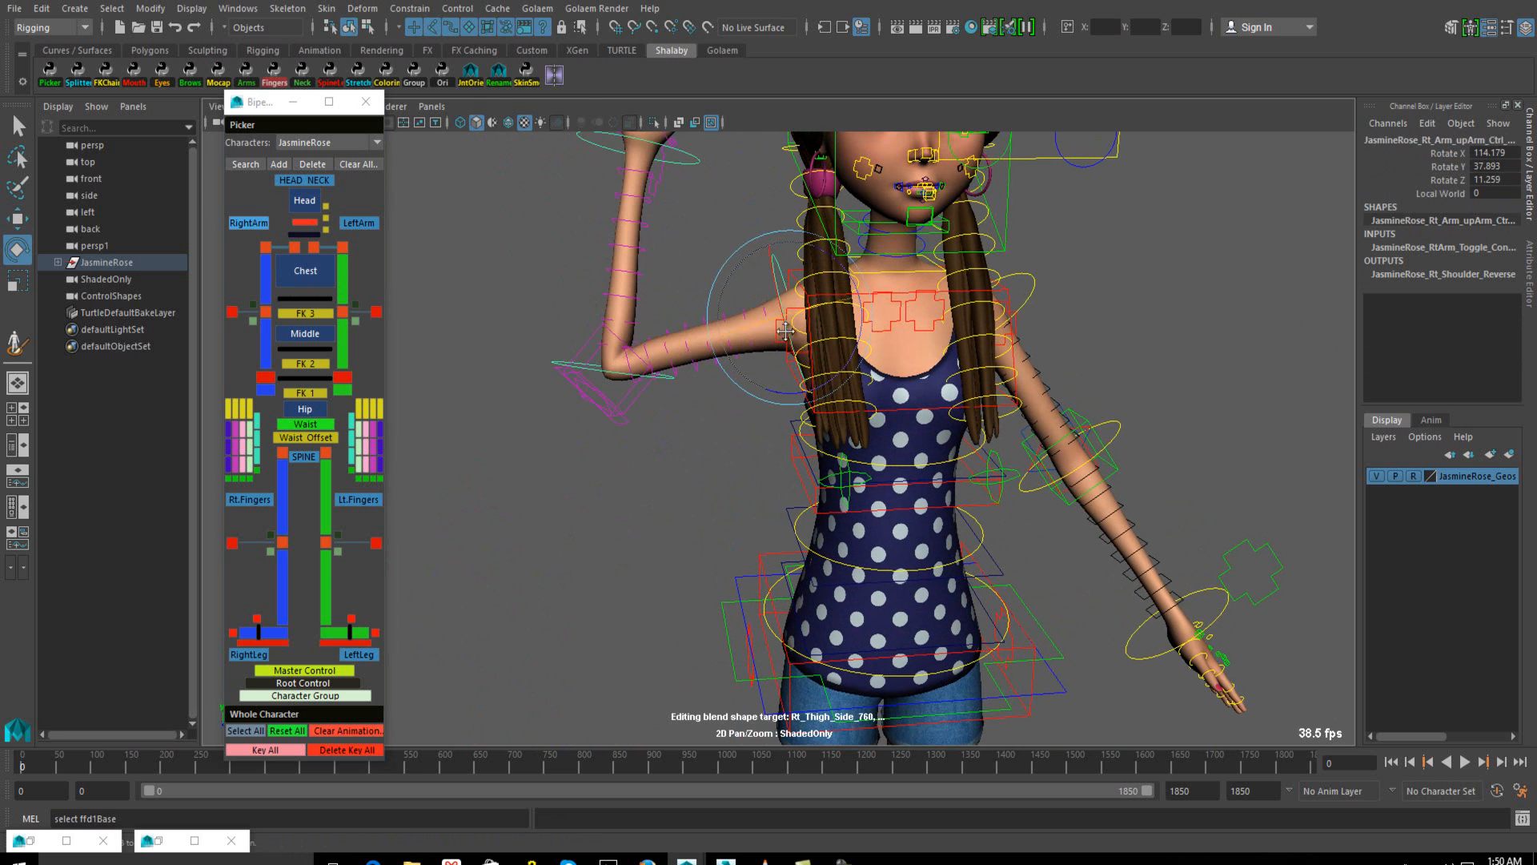
Rotate the right hand FK control about 38, -3 and -29 degrees to tilt the raised hand
middle_click_drag(541, 250, 535, 406, "alt")
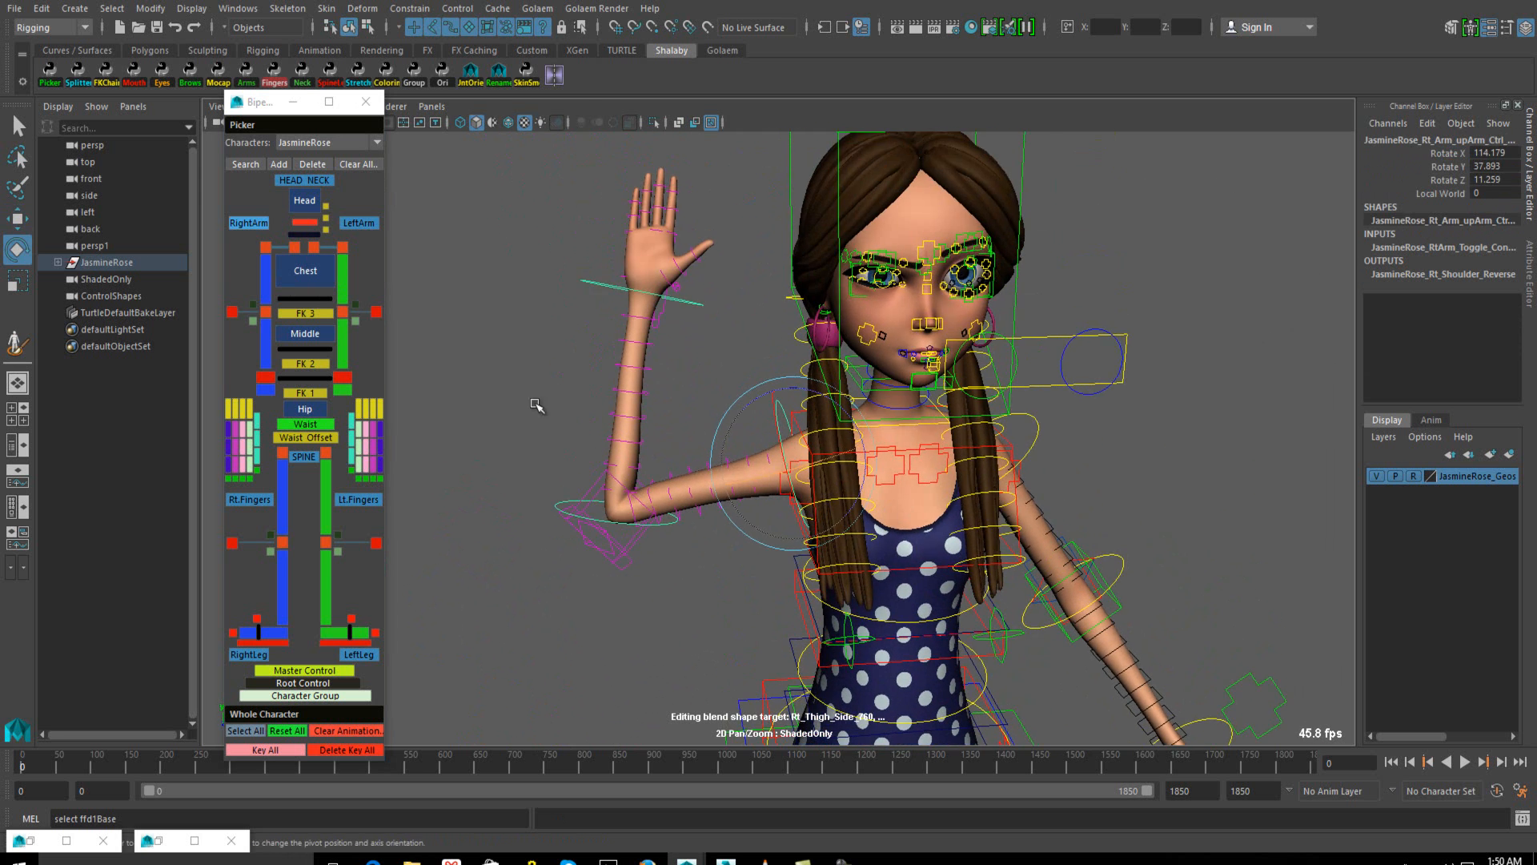
left_click(621, 288)
mouse_move(661, 268)
left_mouse_down()
mouse_move(703, 297)
mouse_move(650, 267)
left_mouse_up()
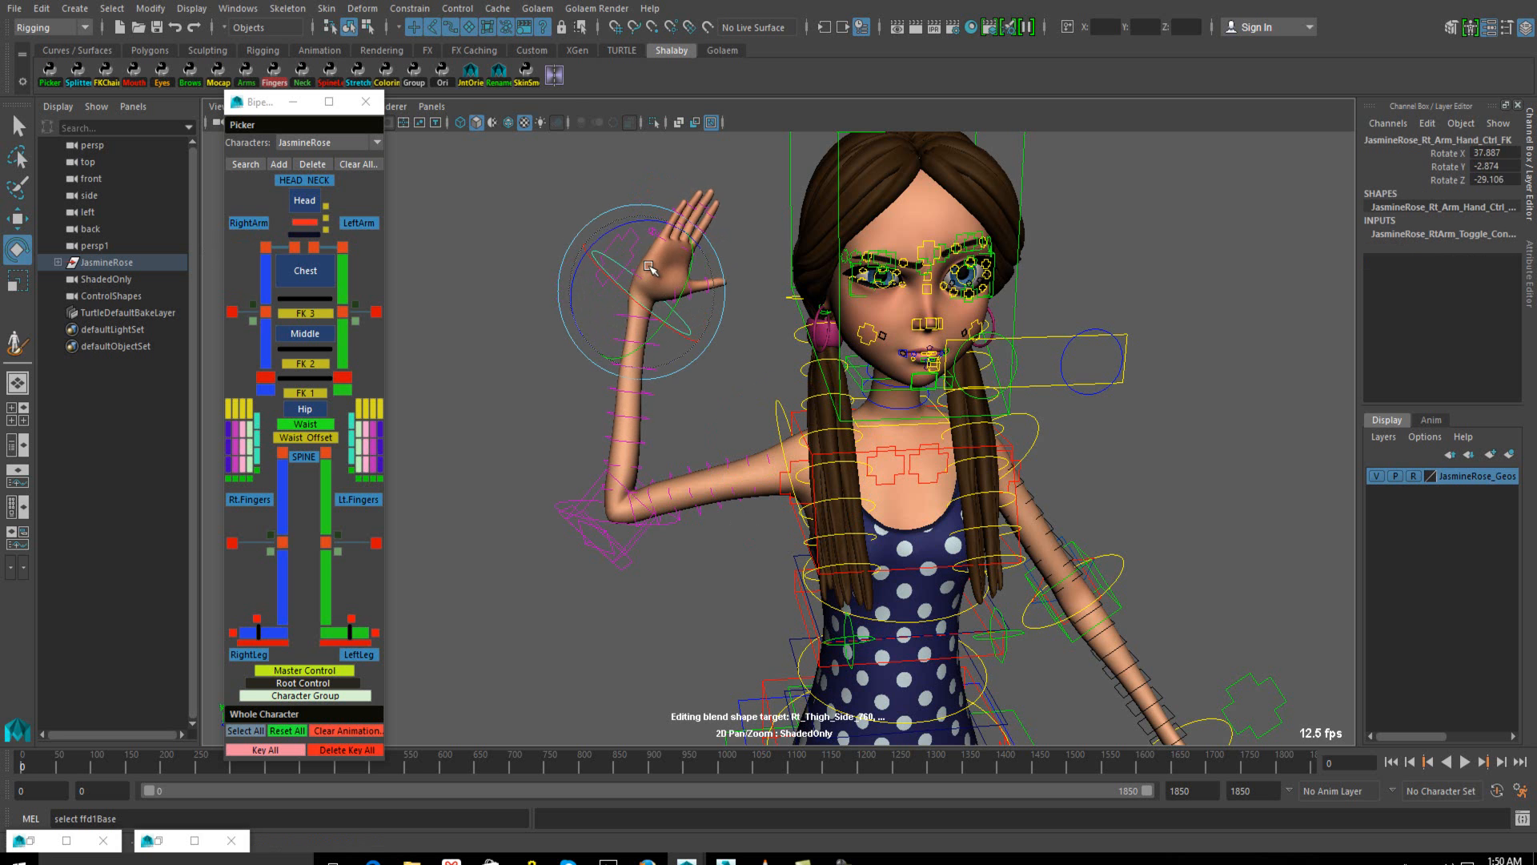
Match the right arm's IK controls to its current FK pose through the picker
right_click(239, 224)
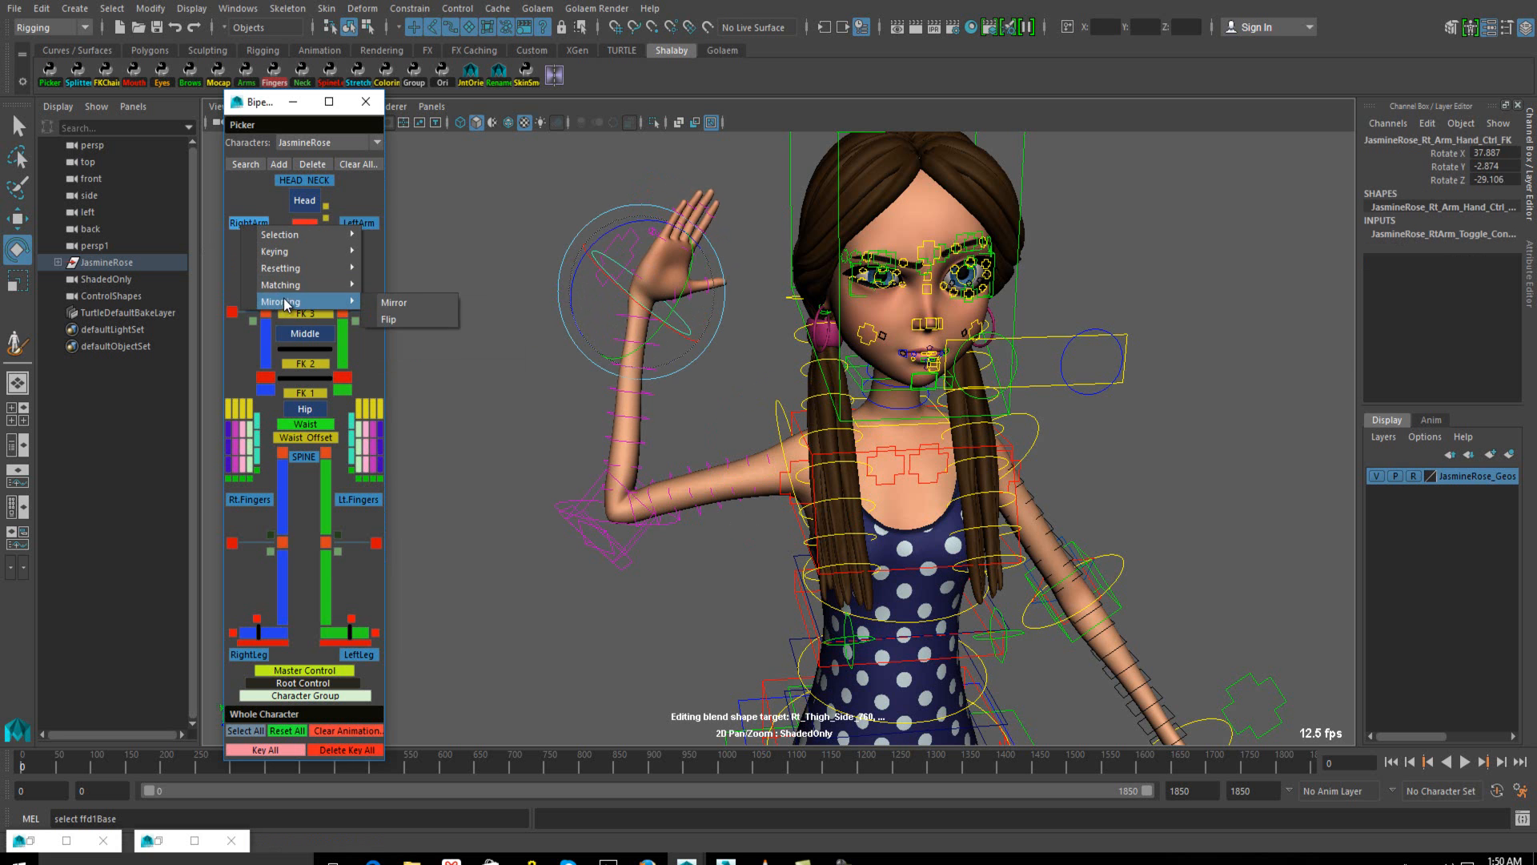
mouse_move(313, 285)
left_click(409, 288)
left_click_drag(656, 364, 660, 420, "alt")
Set the right moveable elbow control's Pinning to 1, and move the elbow outward by about -6.9, 3.5 and -14.2 units
left_click(654, 427)
left_click(1448, 247)
middle_click_drag(1037, 336, 1059, 331)
key("w")
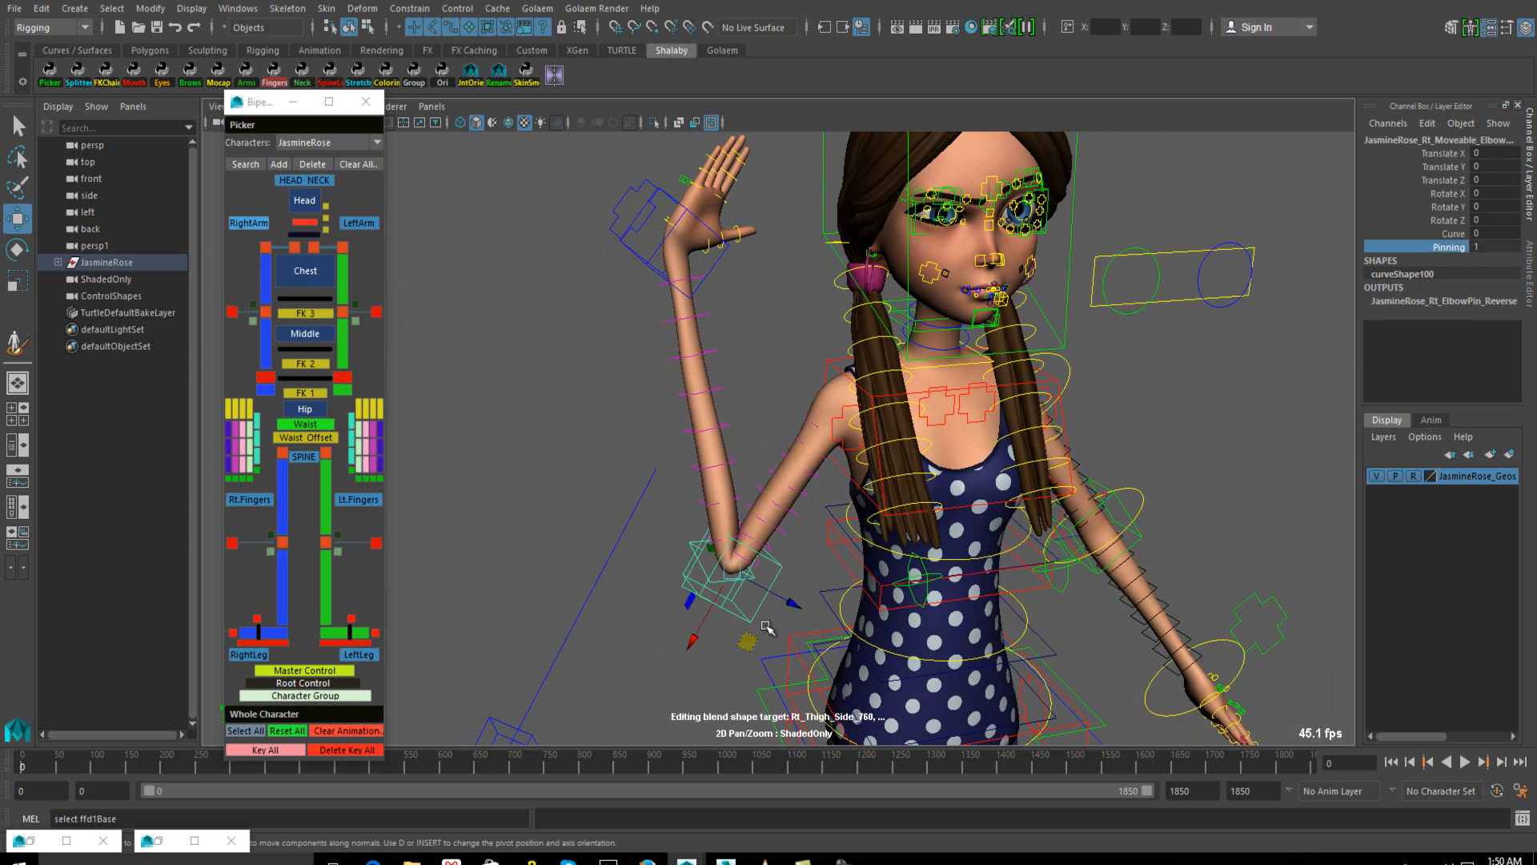
middle_click_drag(746, 641, 682, 542)
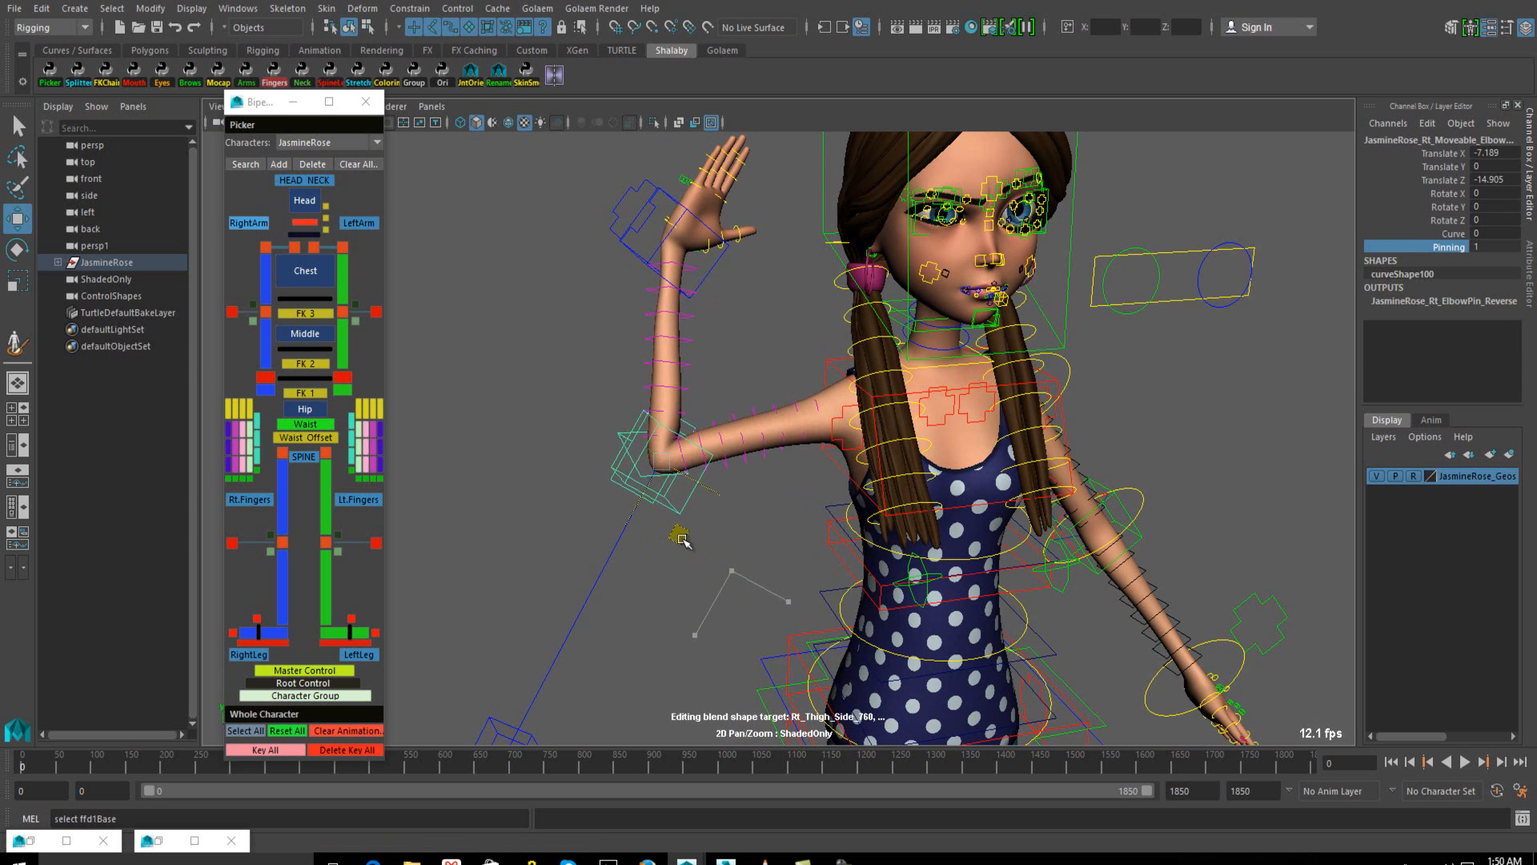
left_click_drag(682, 541, 756, 551)
left_click_drag(743, 492, 677, 521)
middle_click_drag(751, 552, 696, 528, "alt")
scroll(783, 599, "down", 2)
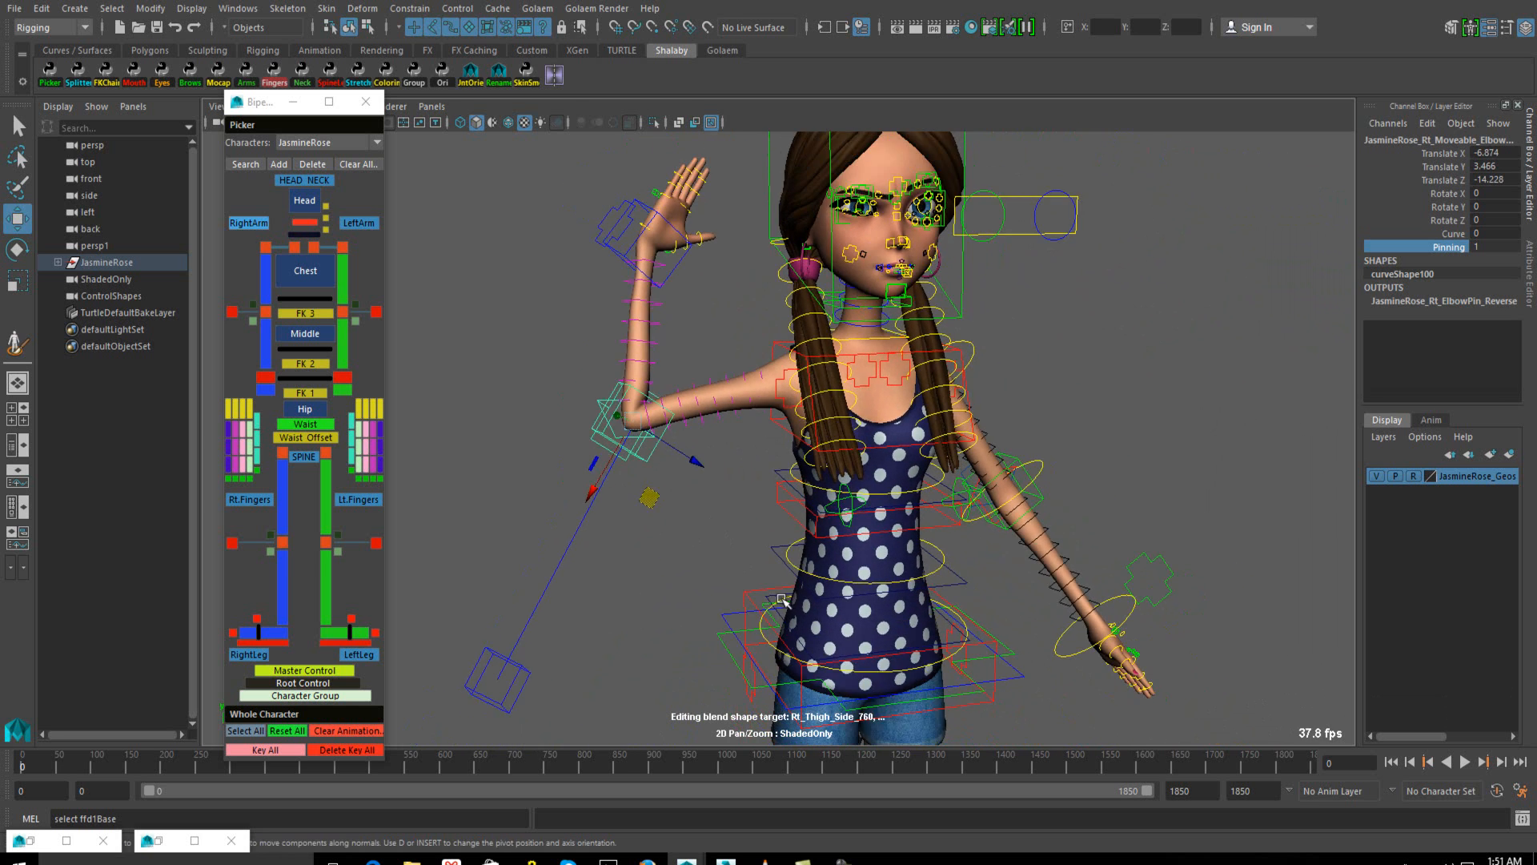
Try moving the waist control with the right arm in IK, and undo the move
left_click(725, 636)
left_click_drag(917, 591, 926, 554)
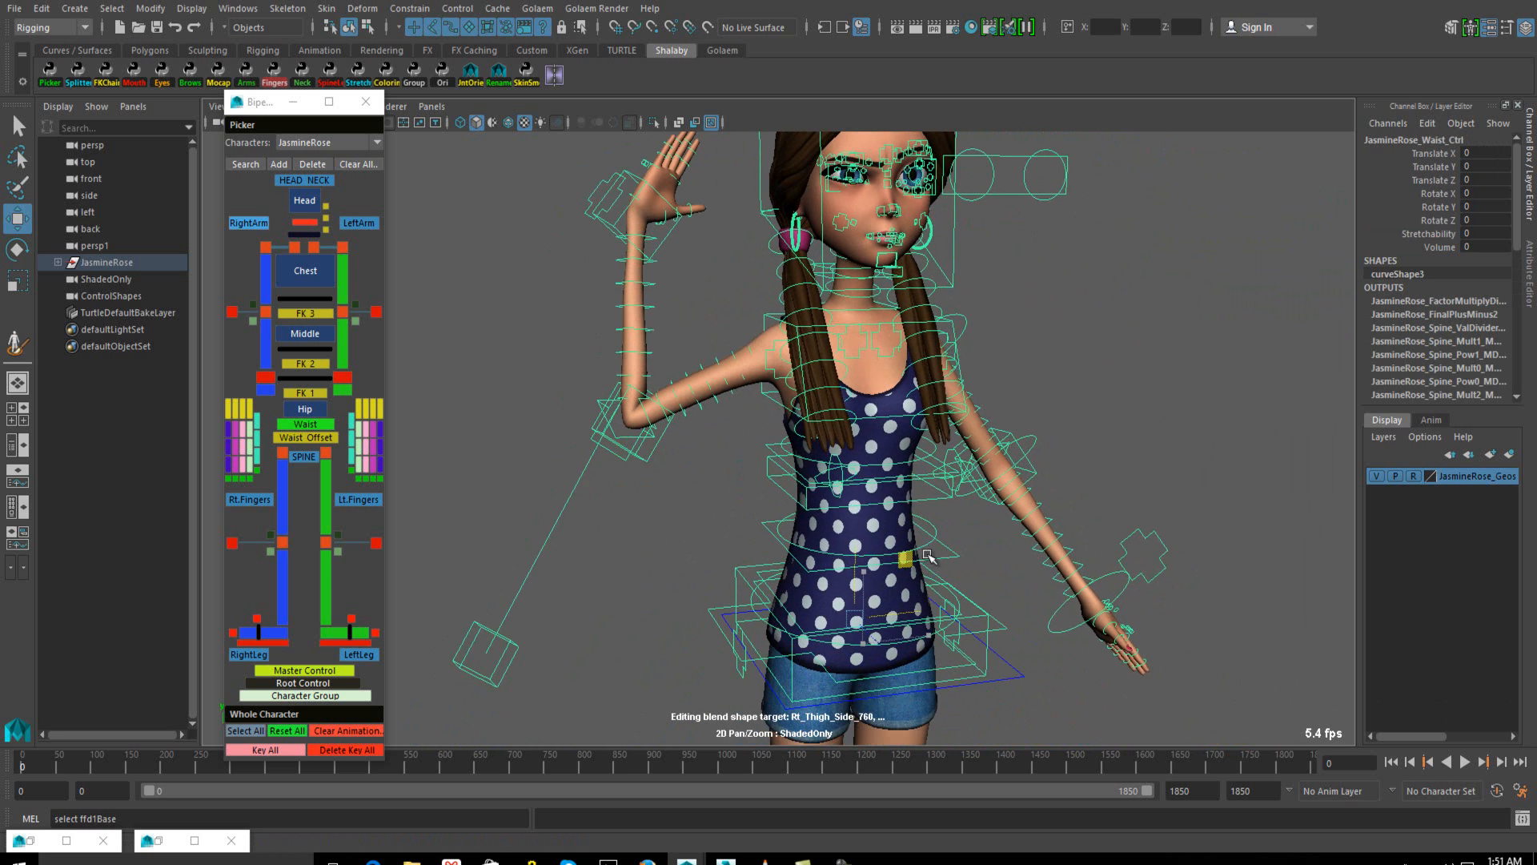
key("ctrl+z")
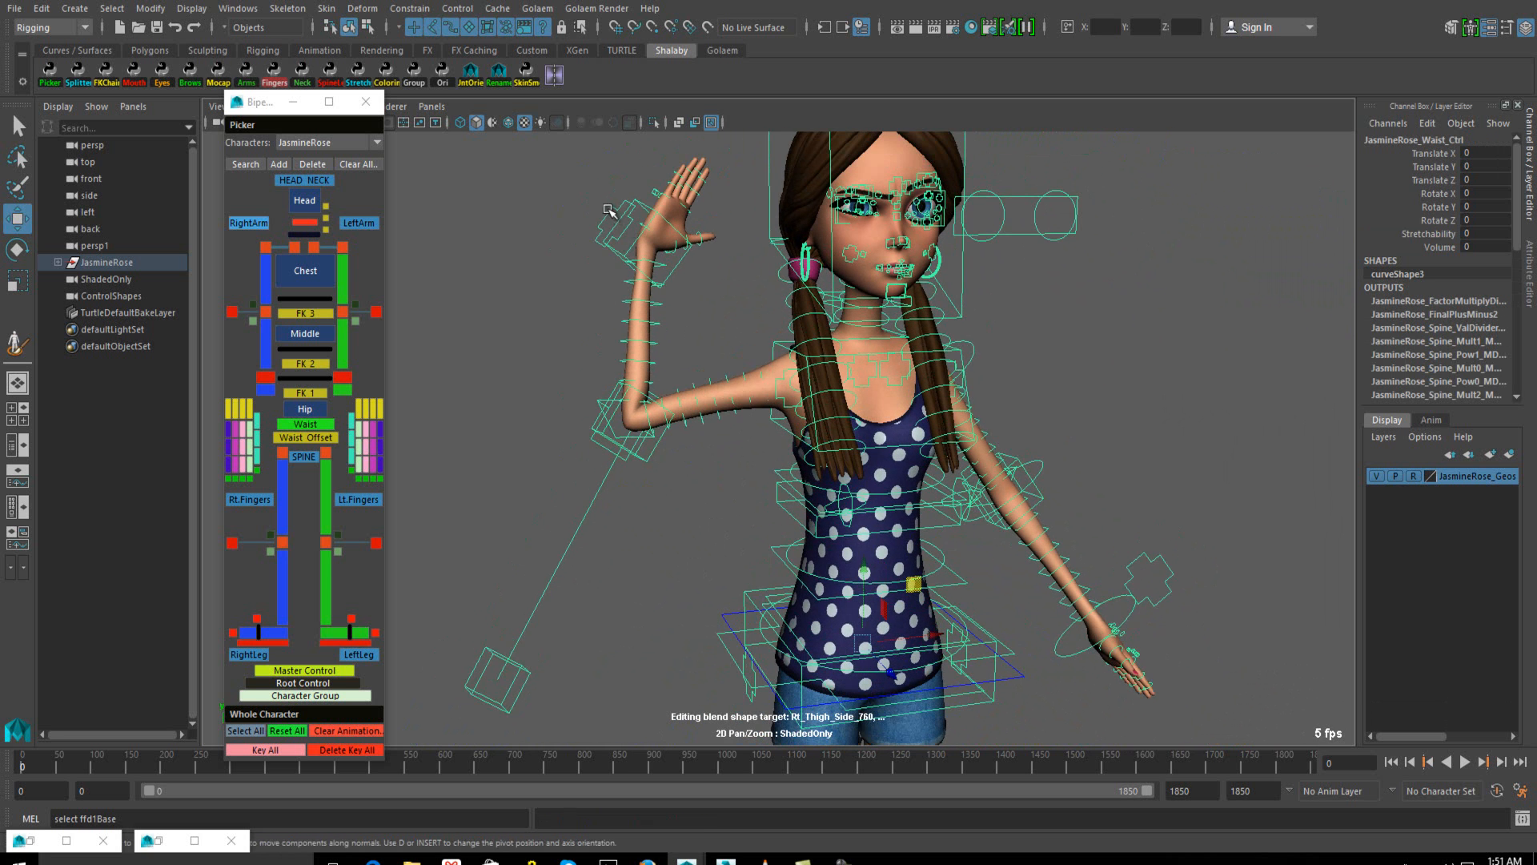
Set the right arm's Stretchability to 1, and test it by moving the waist control and undoing the move
left_click(609, 212)
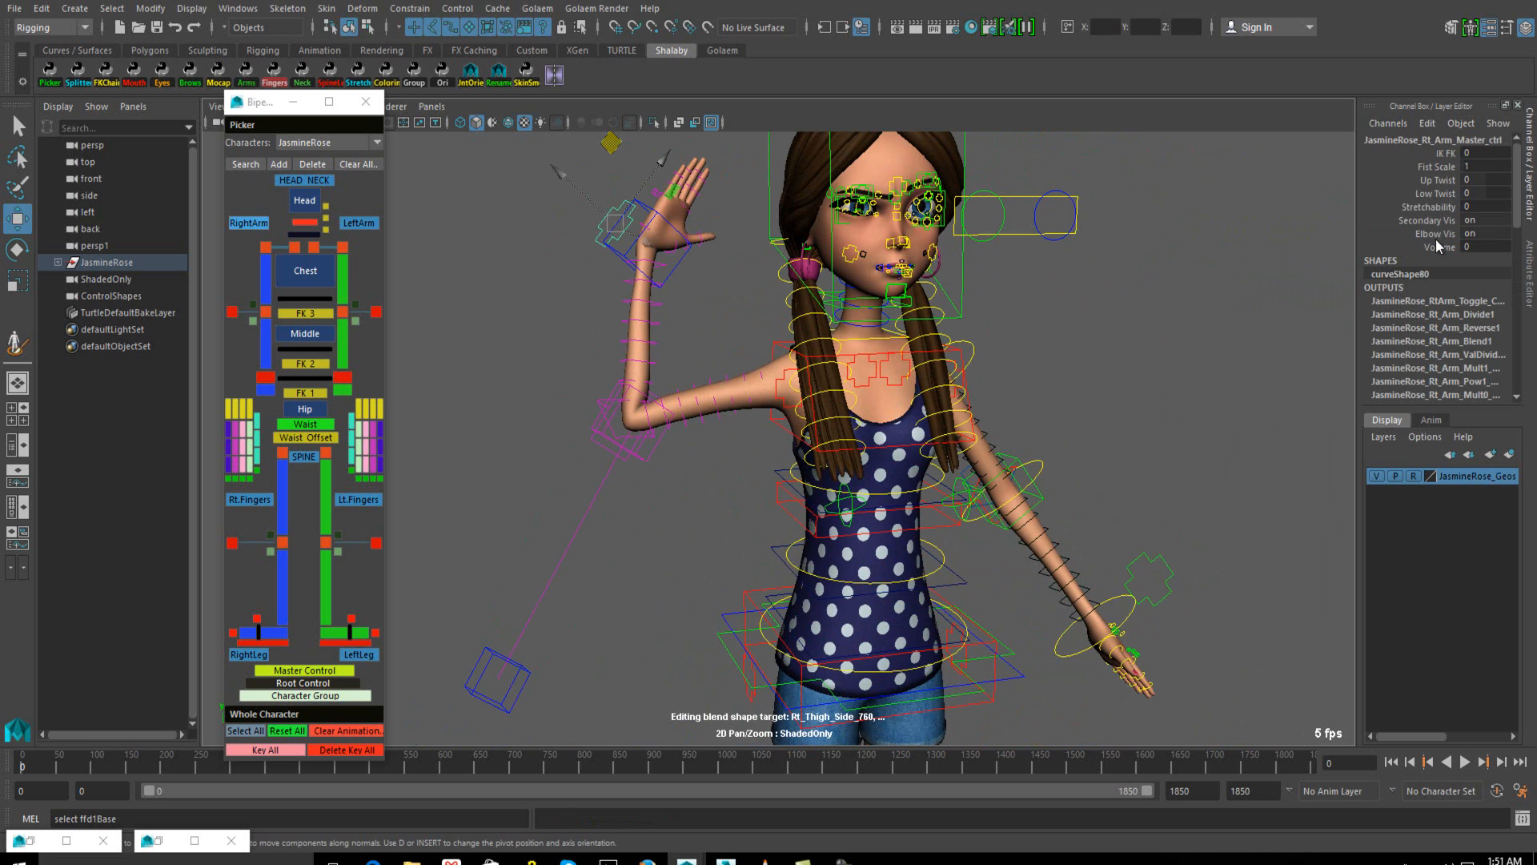
left_click(1412, 221)
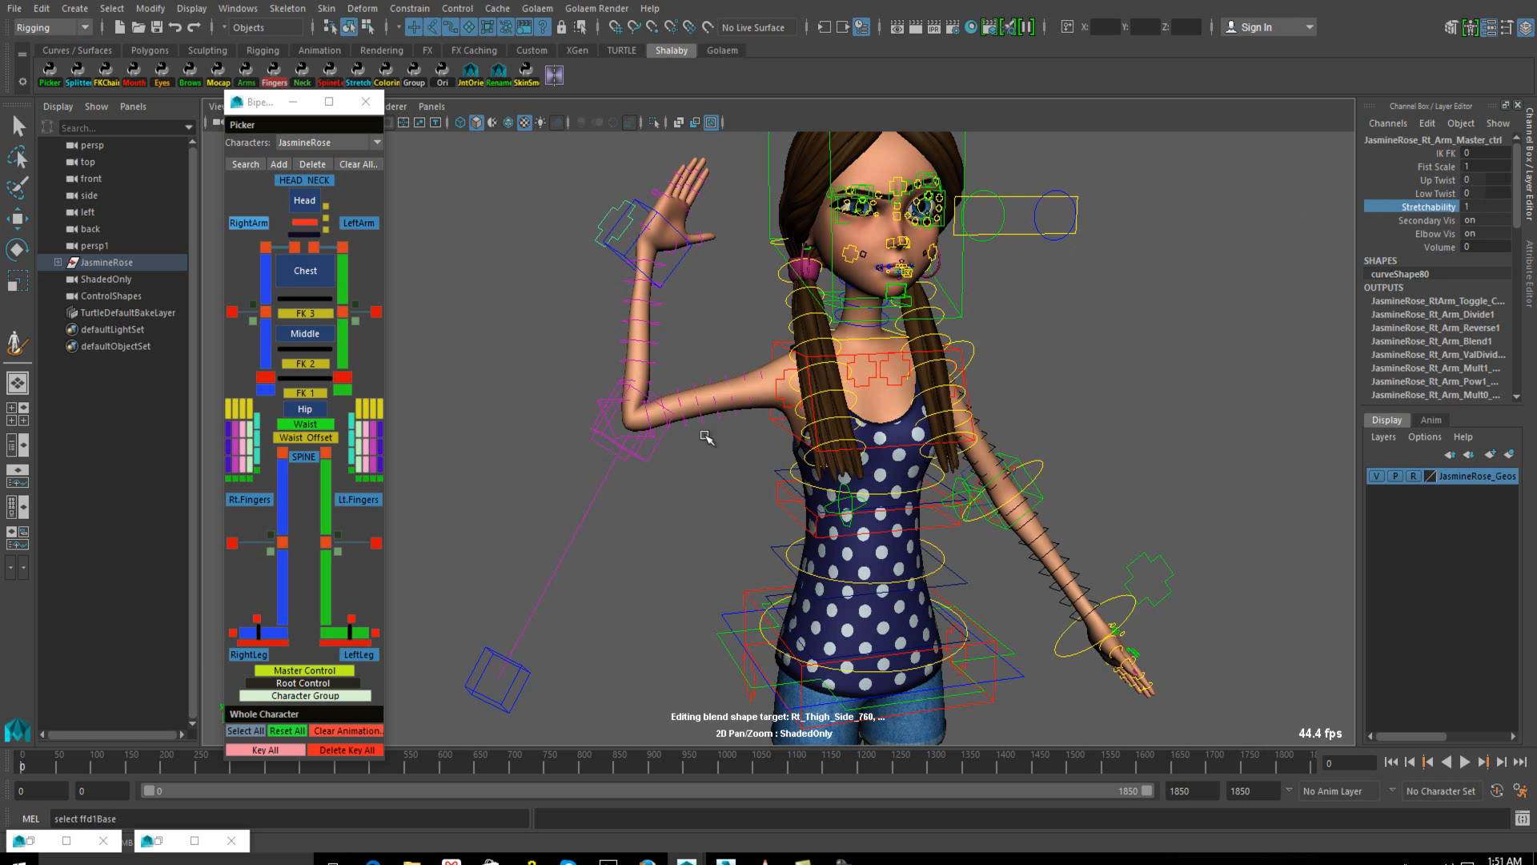
left_click(723, 642)
key("w")
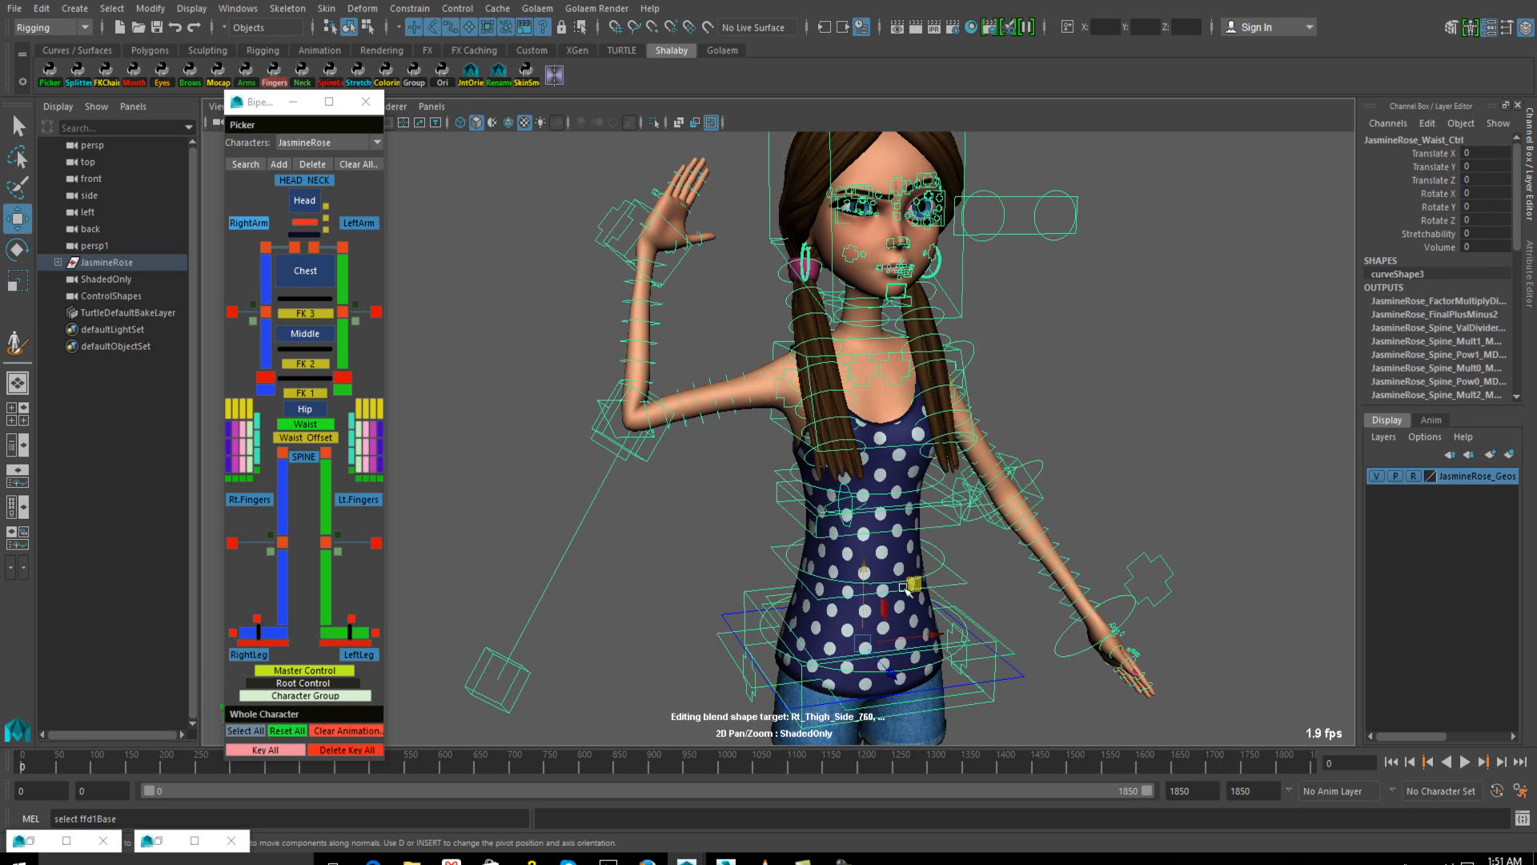
left_click_drag(913, 583, 974, 555)
key("ctrl+z")
Set the World space attribute of the right hand IK control to 1
left_click(681, 264)
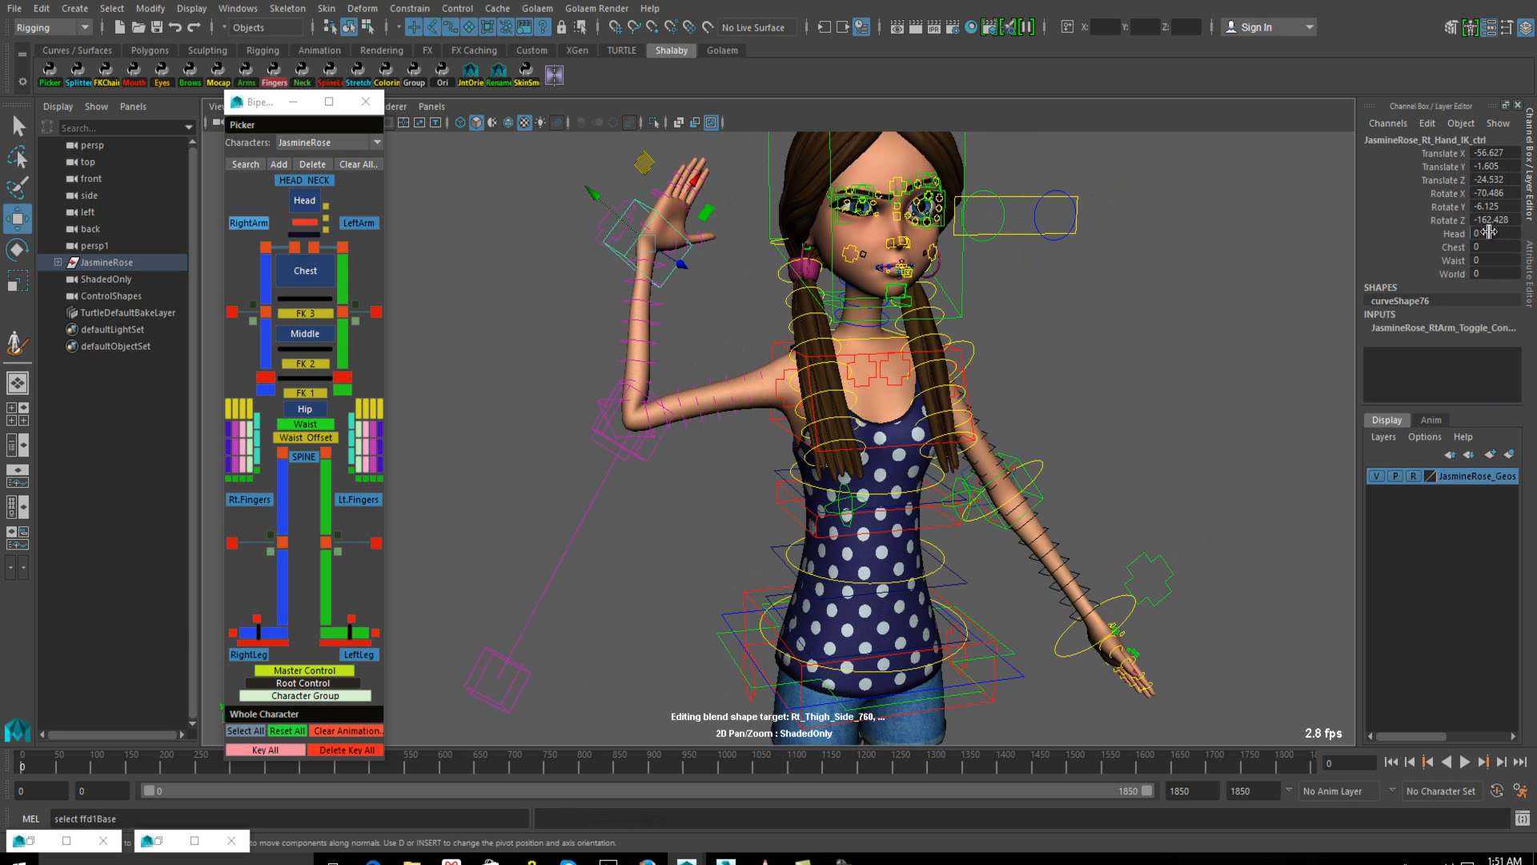
left_click(1488, 273)
type("1")
key("Return")
Try moving the waist control to test the right hand's world-space following
left_click_drag(696, 648, 672, 660, "alt")
left_click(799, 613)
left_click_drag(878, 571, 940, 503, "alt")
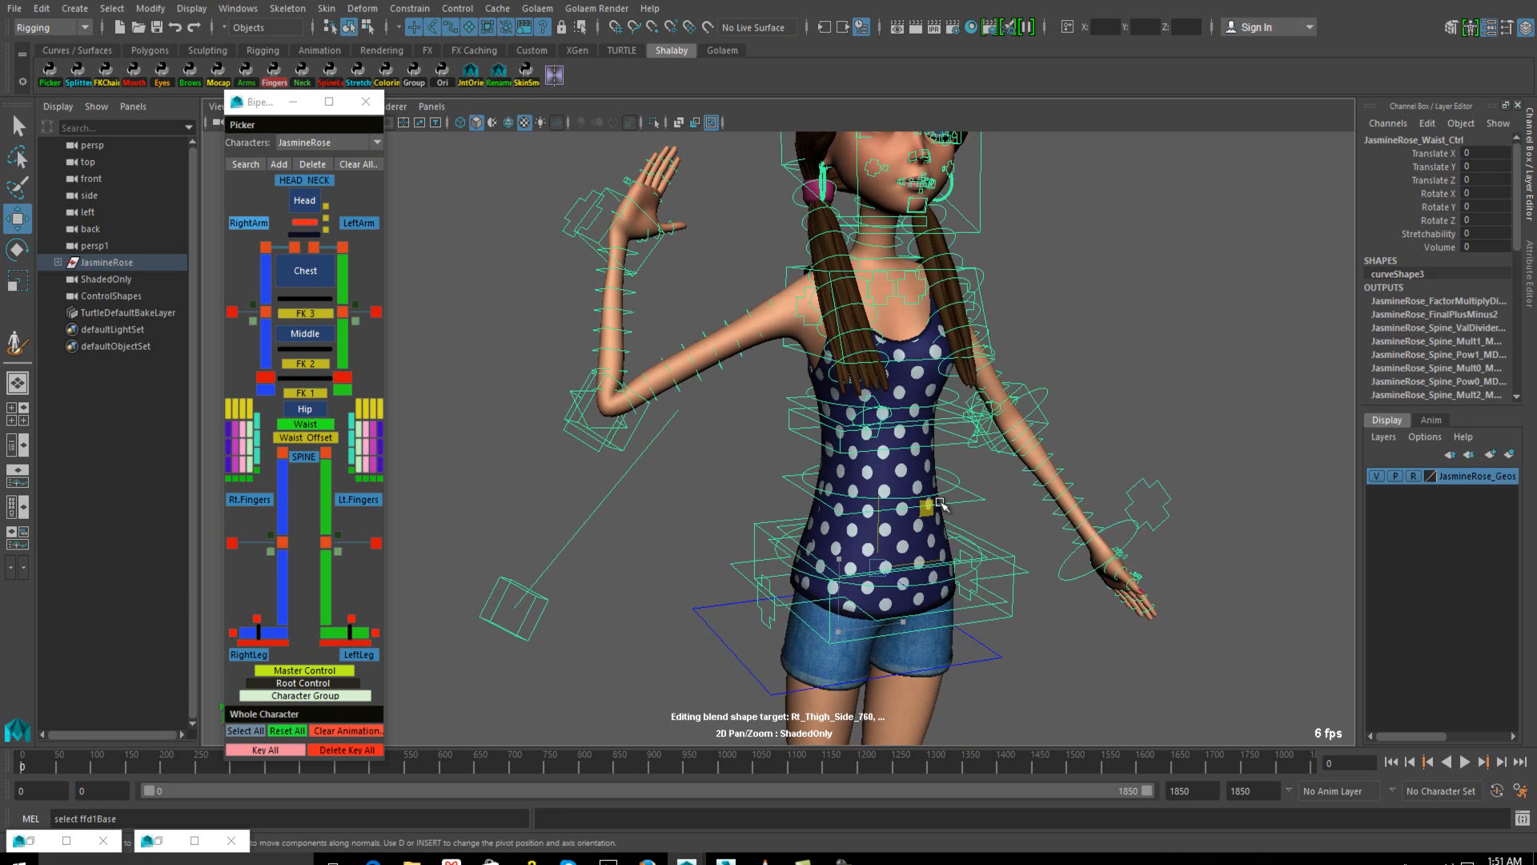
Examine the space attributes of the right hand IK, right elbow IK and right knee controls
left_click(650, 256)
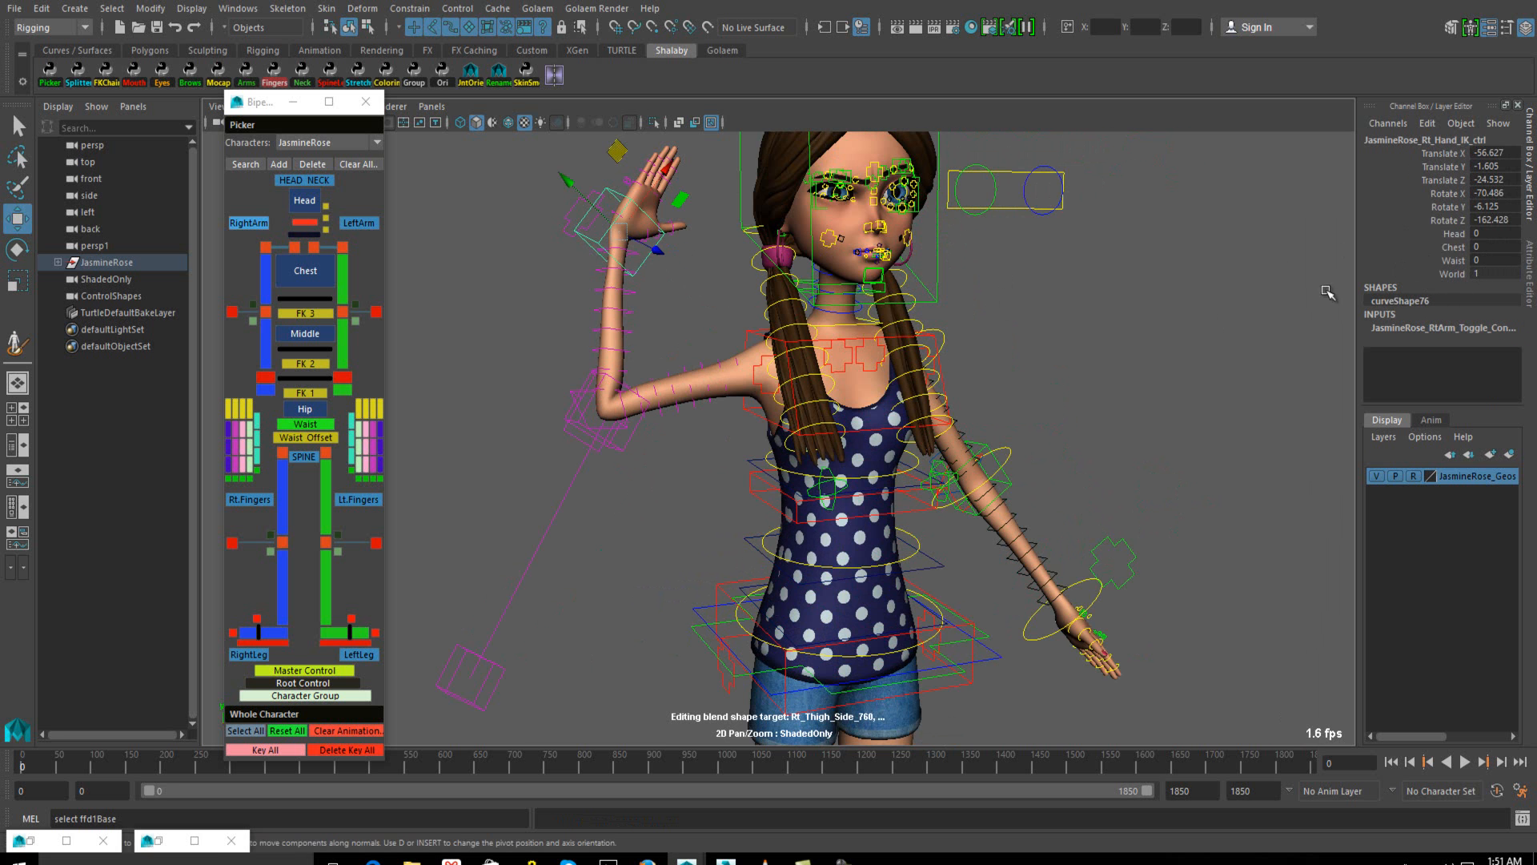
mouse_move(730, 352)
left_mouse_down("alt")
mouse_move(700, 329)
mouse_move(727, 329)
mouse_move(735, 353)
left_mouse_up("alt")
left_click_drag(653, 420, 552, 555, "alt")
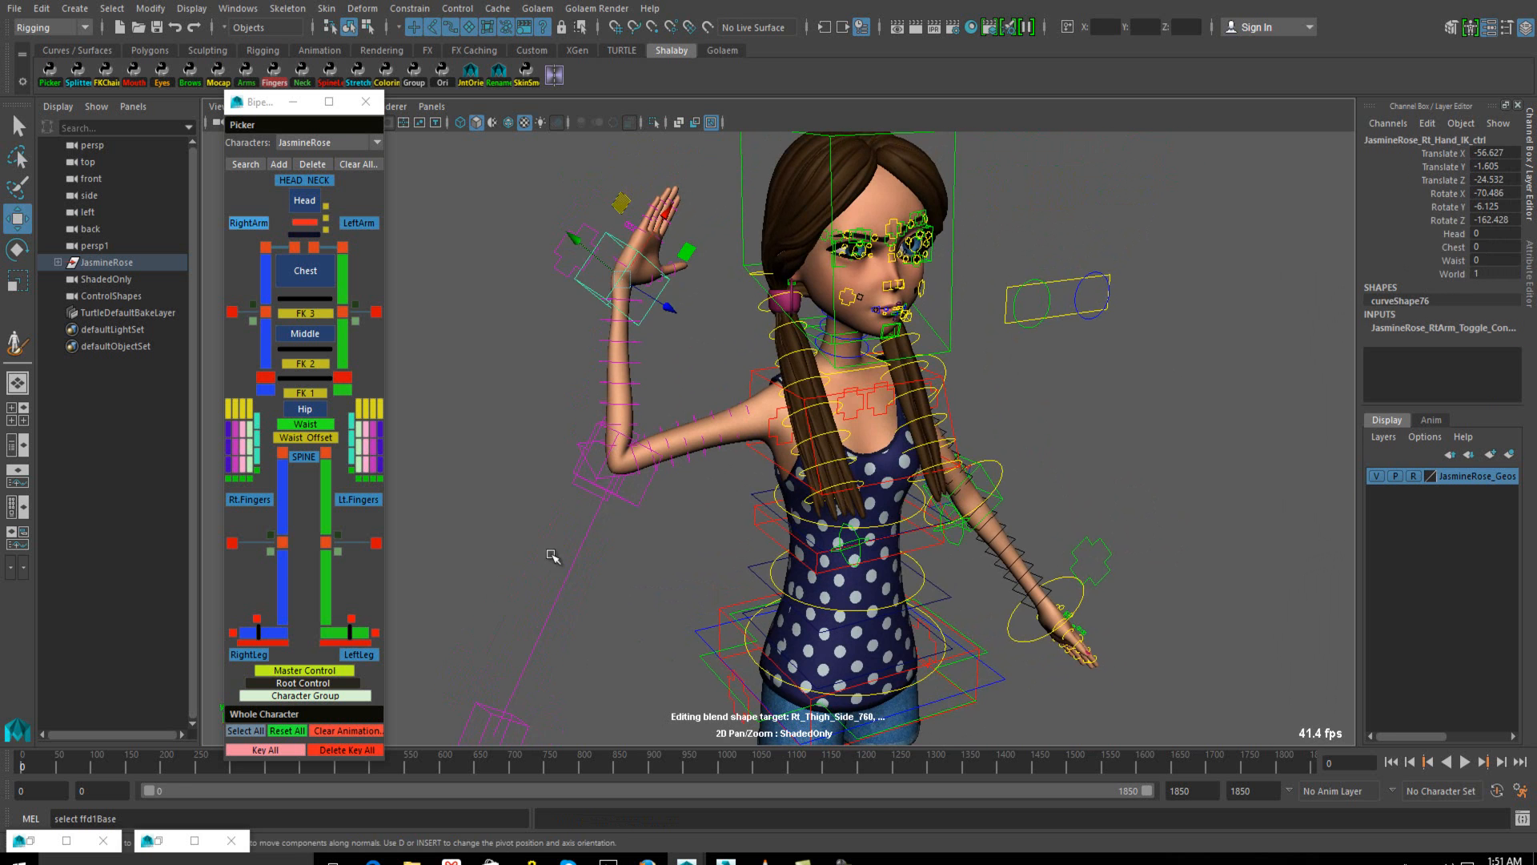
left_click(478, 703)
left_click_drag(514, 692, 818, 514, "alt")
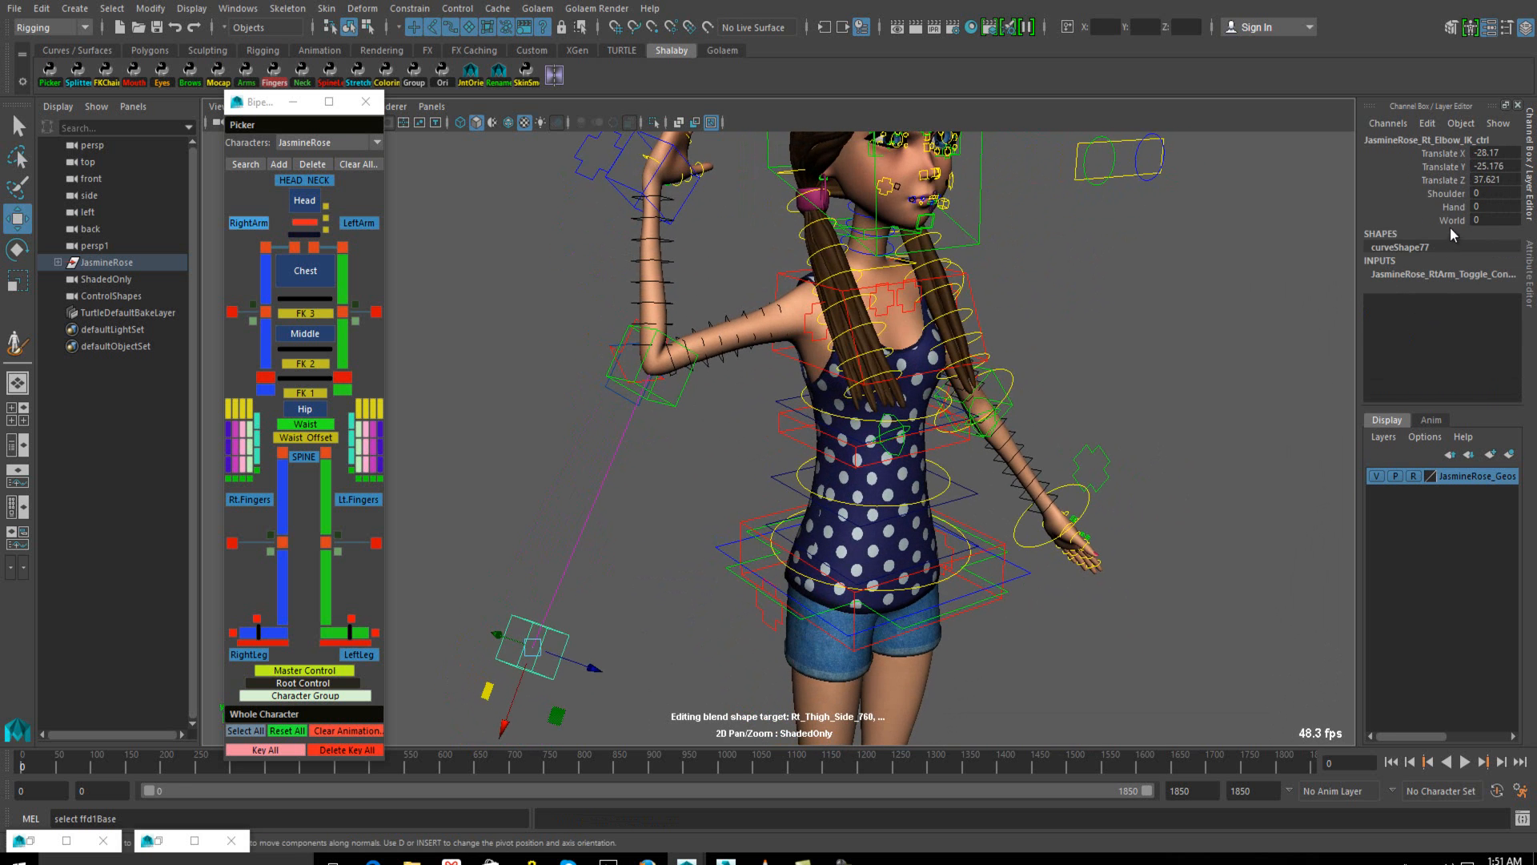
left_click_drag(717, 619, 706, 362, "alt")
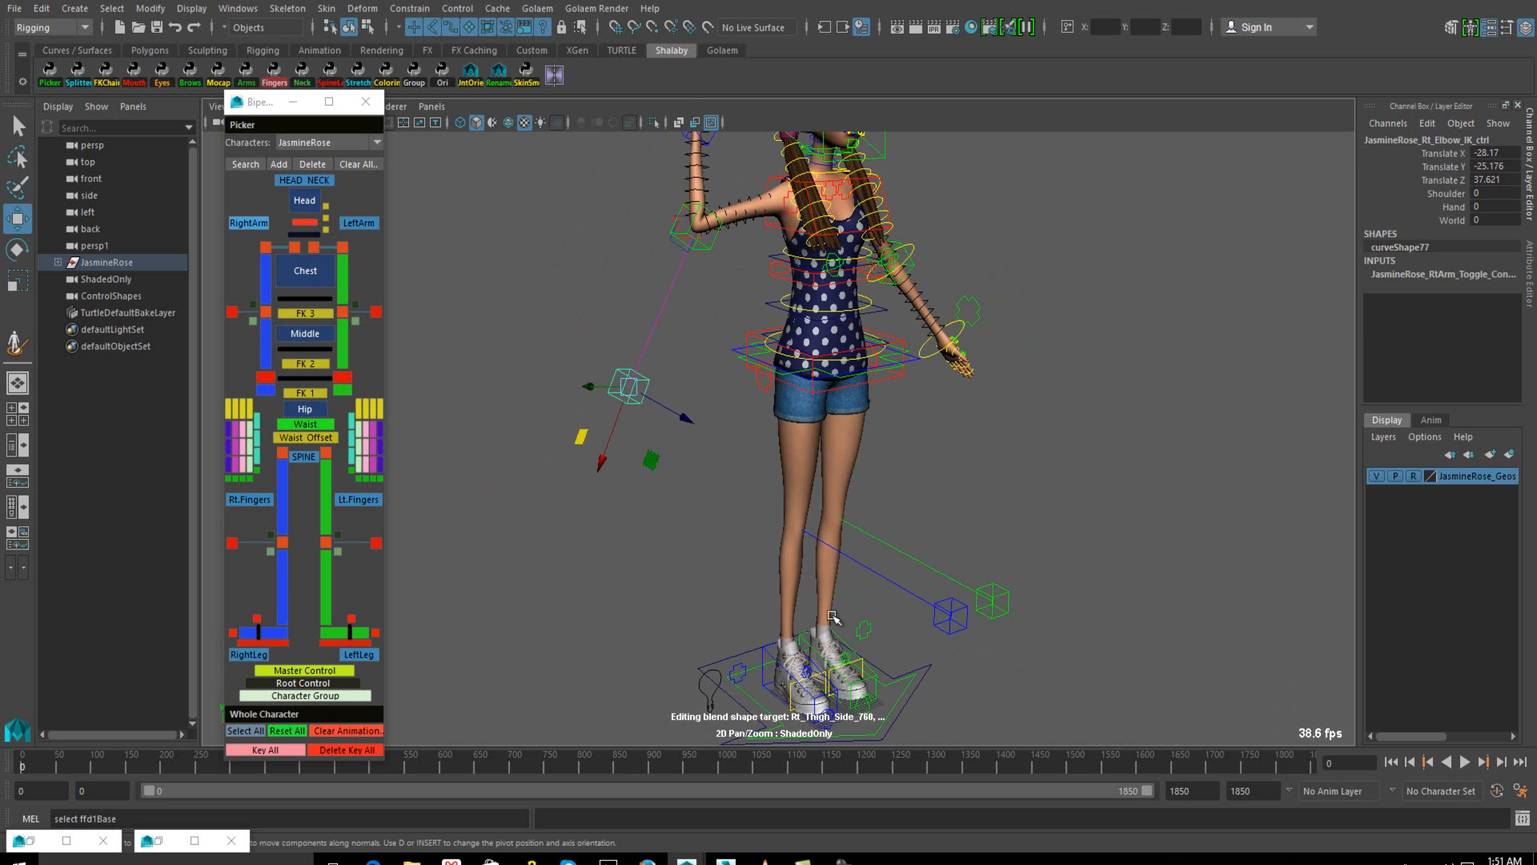
left_click(948, 602)
left_click_drag(840, 466, 728, 436, "alt")
right_click_drag(728, 436, 660, 477, "alt")
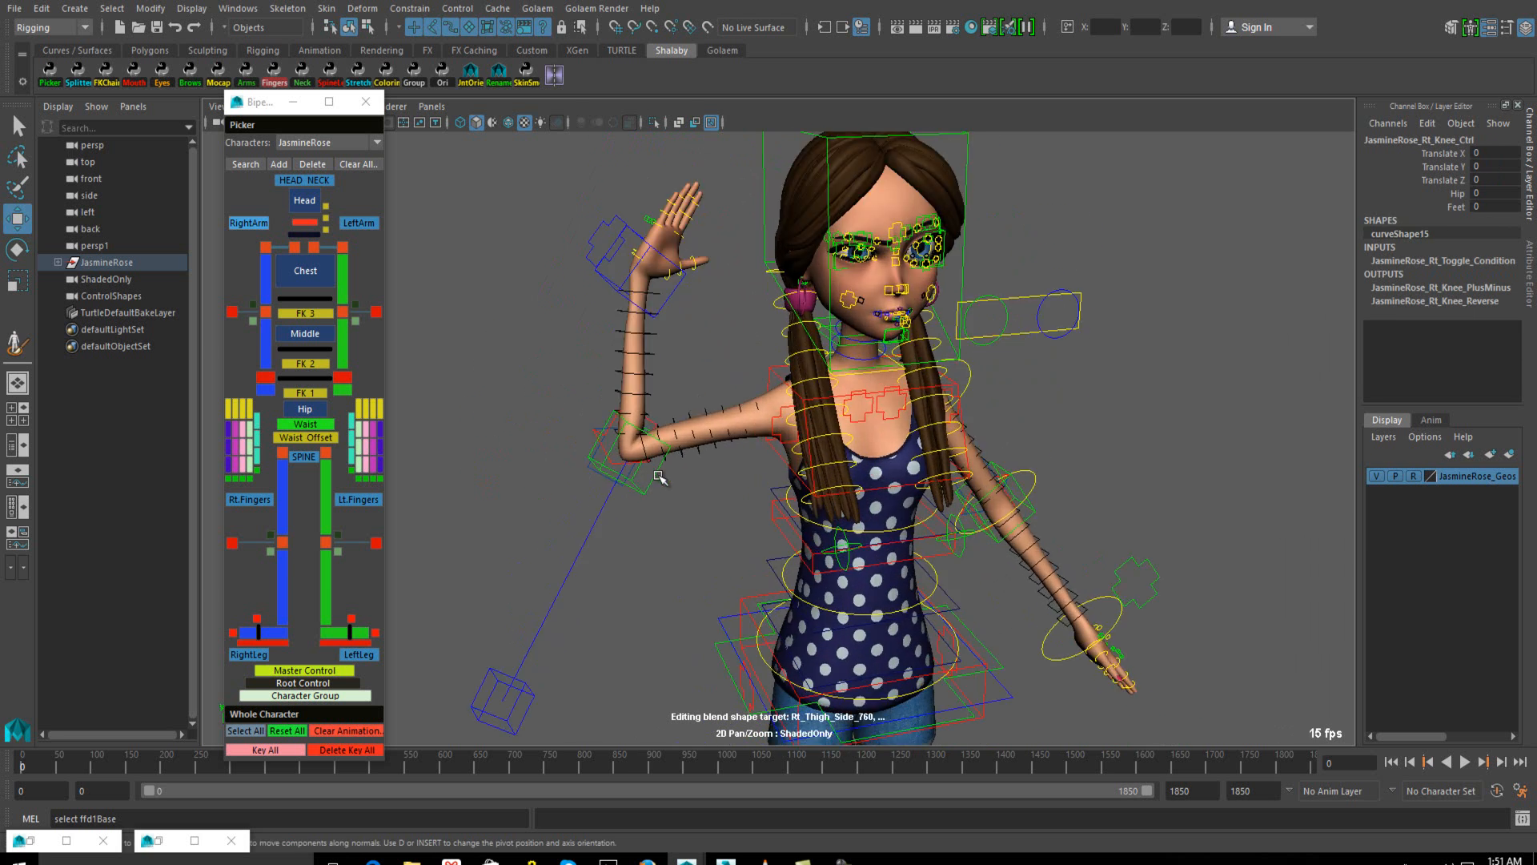
Set the Volume attribute of the right arm master control to 1.5
left_click(633, 231)
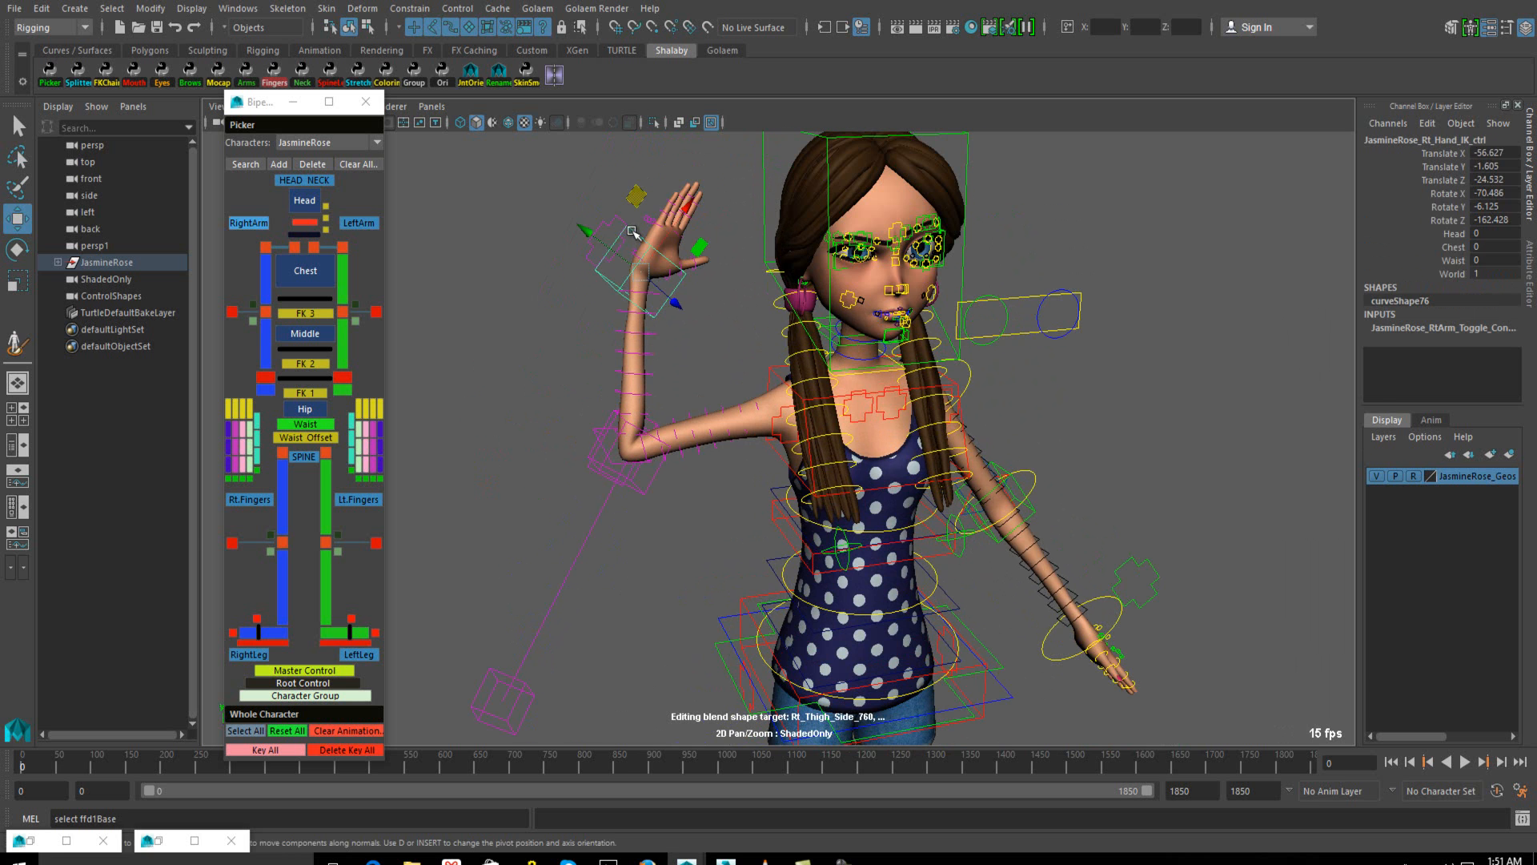
left_click(580, 232)
left_click(662, 231)
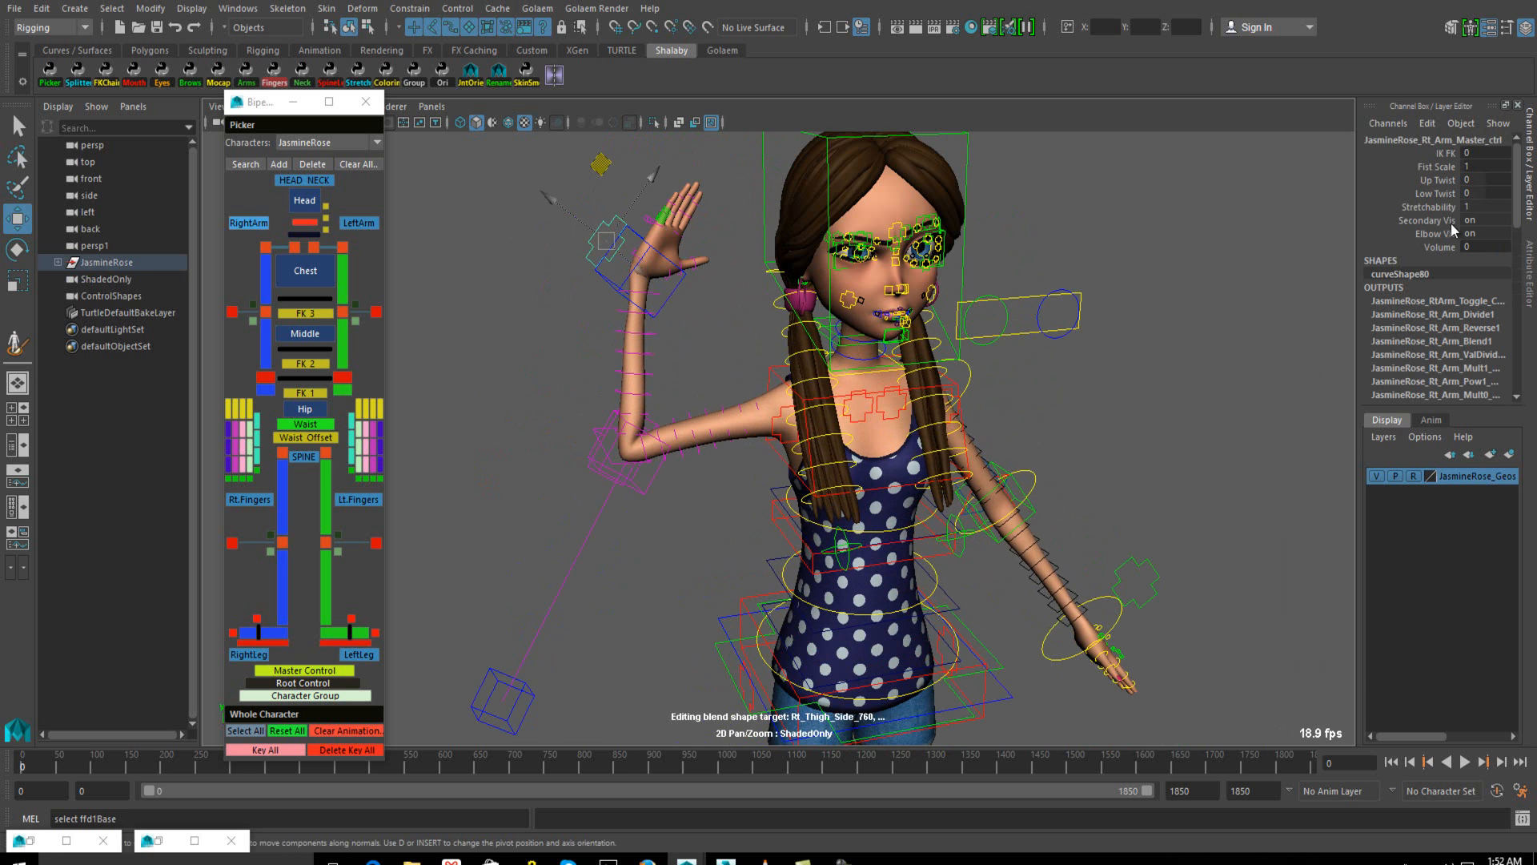
left_click(1415, 248)
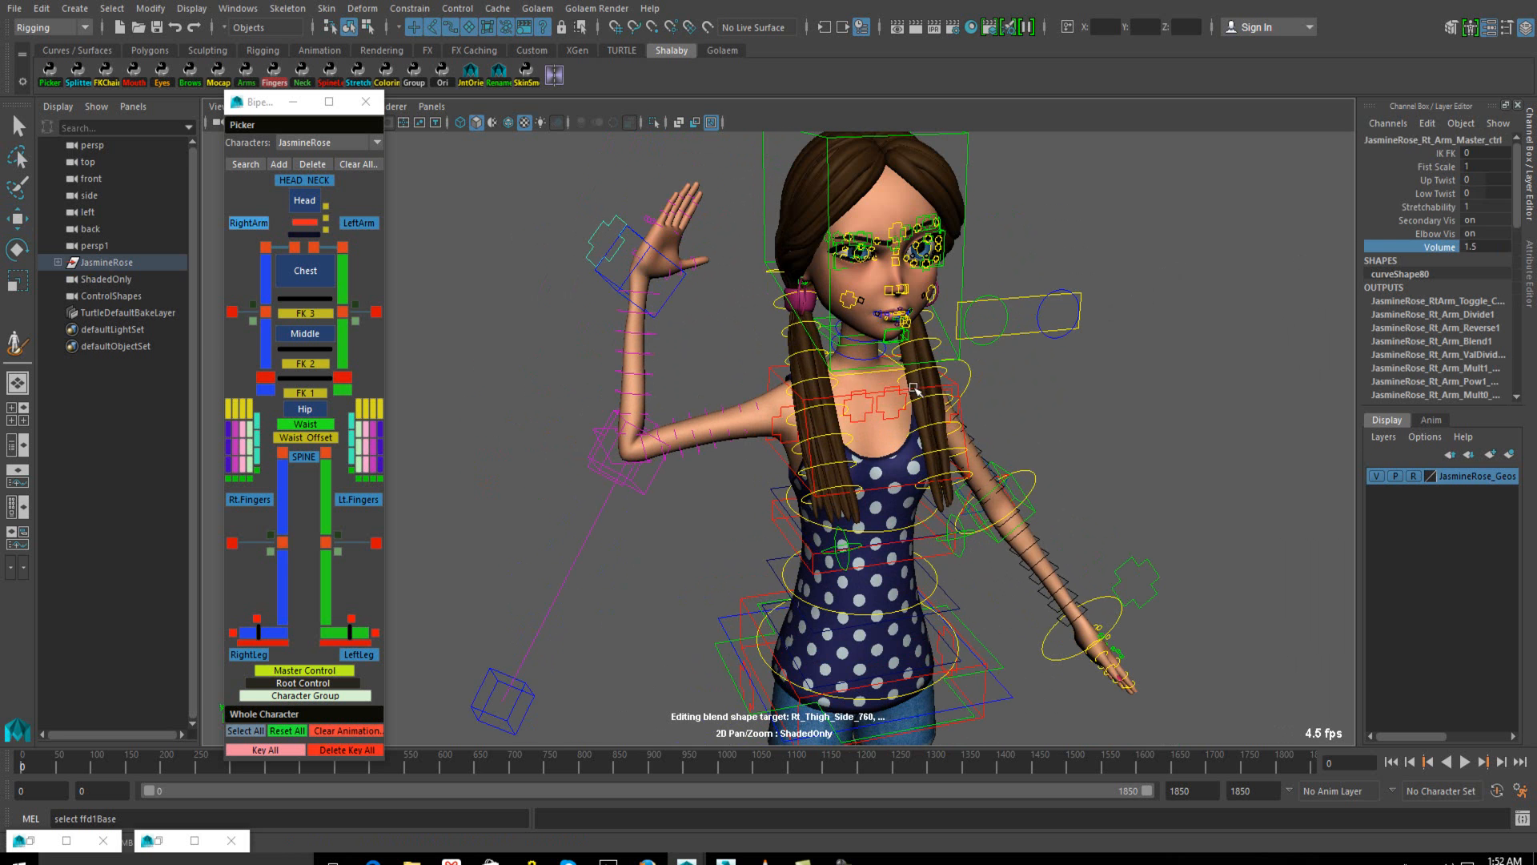
middle_click_drag(945, 379, 712, 380, "alt")
Reset all of the right arm's controls with the picker's Reset All Arm command
right_click(265, 224)
mouse_move(302, 282)
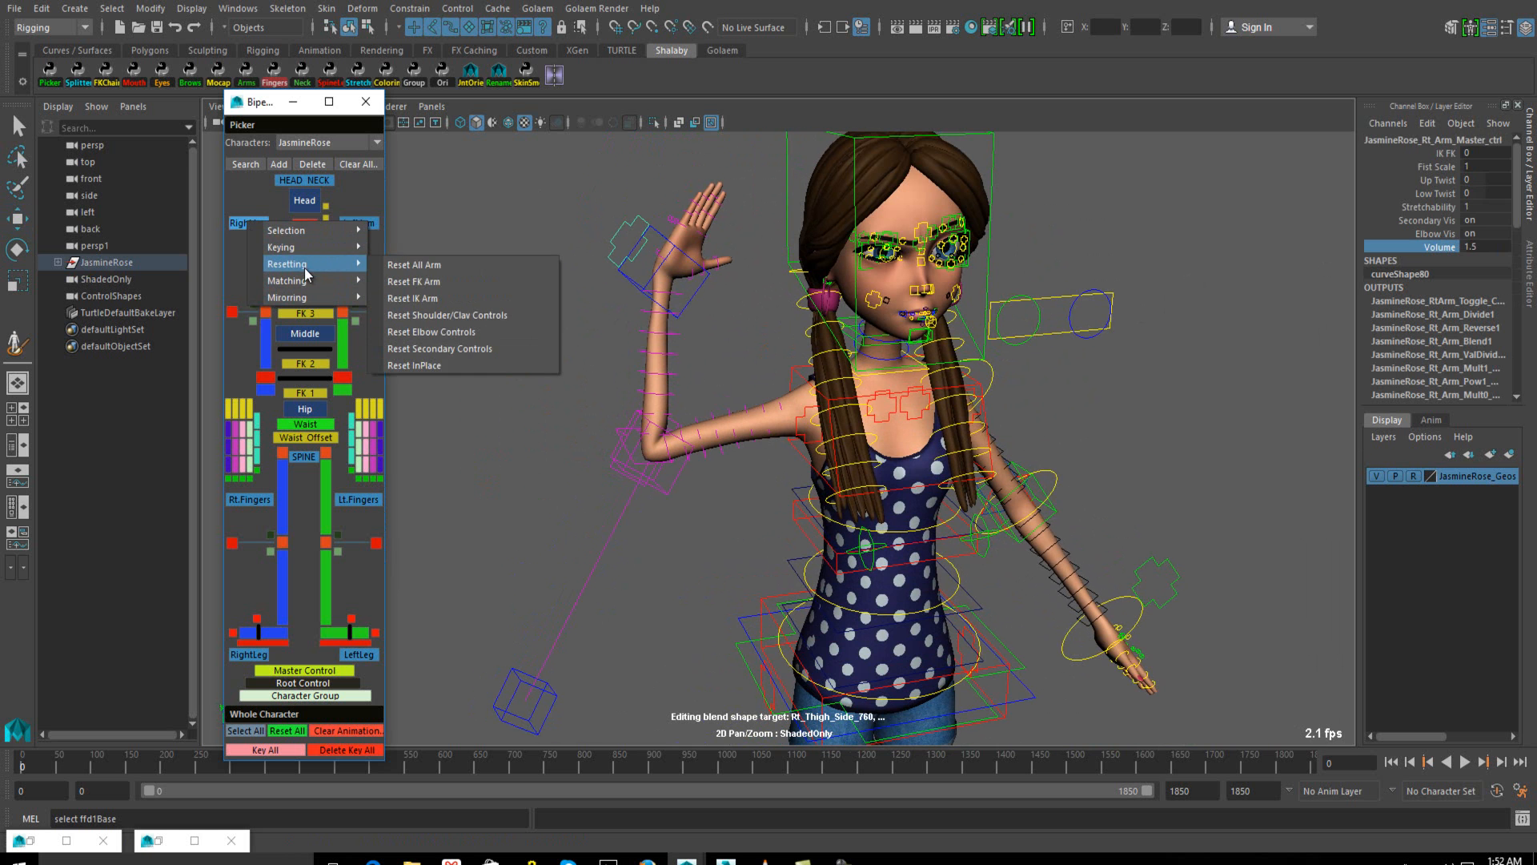
left_click(429, 270)
middle_click_drag(728, 536, 745, 368, "alt")
left_click_drag(730, 464, 653, 446, "alt")
middle_click_drag(655, 464, 680, 484, "alt")
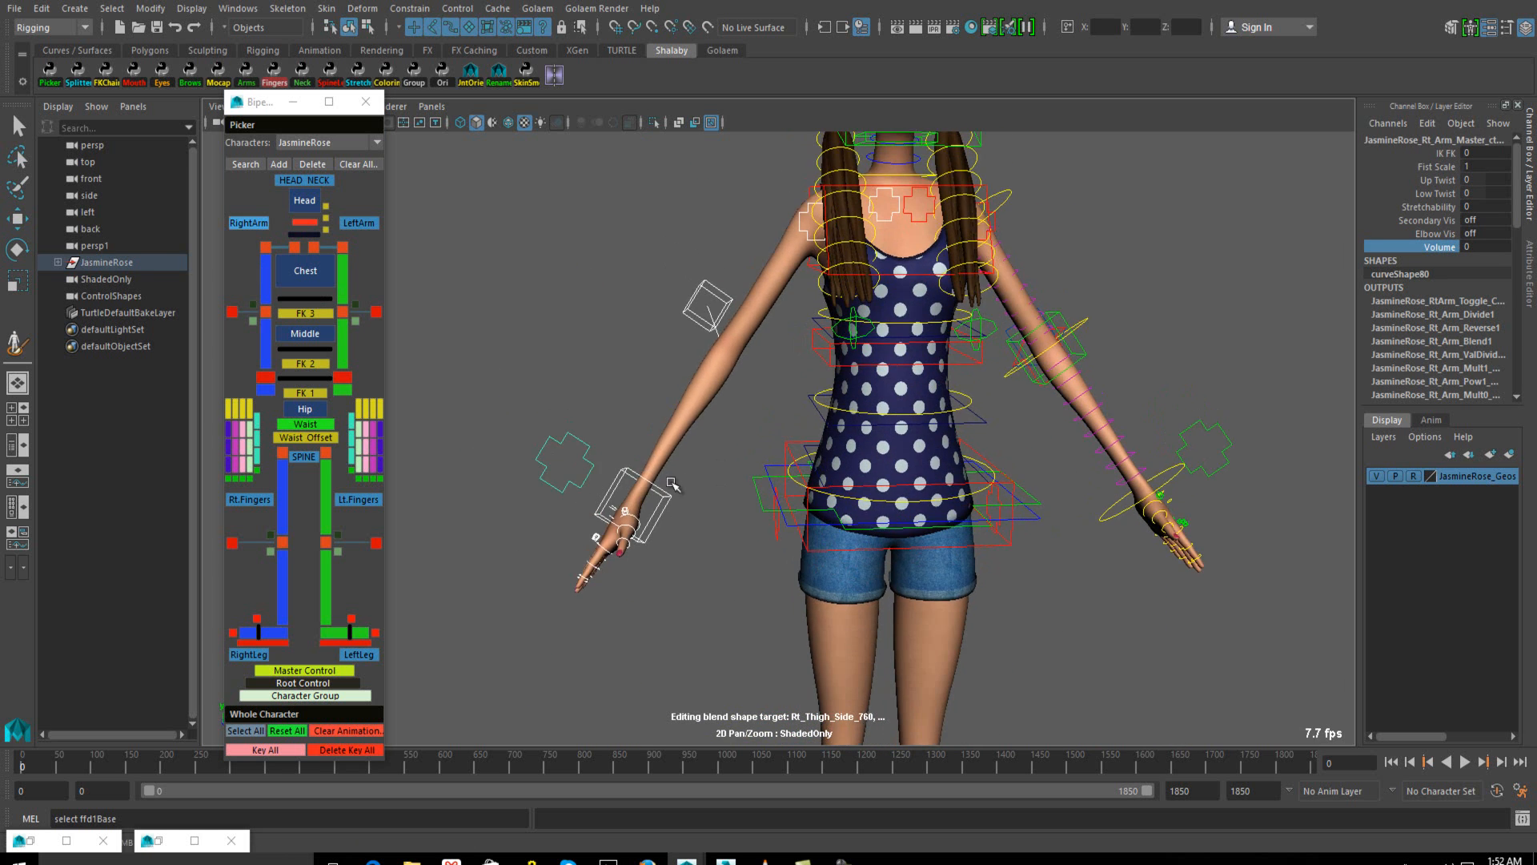
Set Stretchability to 1 and Volume to 5.3 on the right arm master control
left_click(629, 471)
key("w")
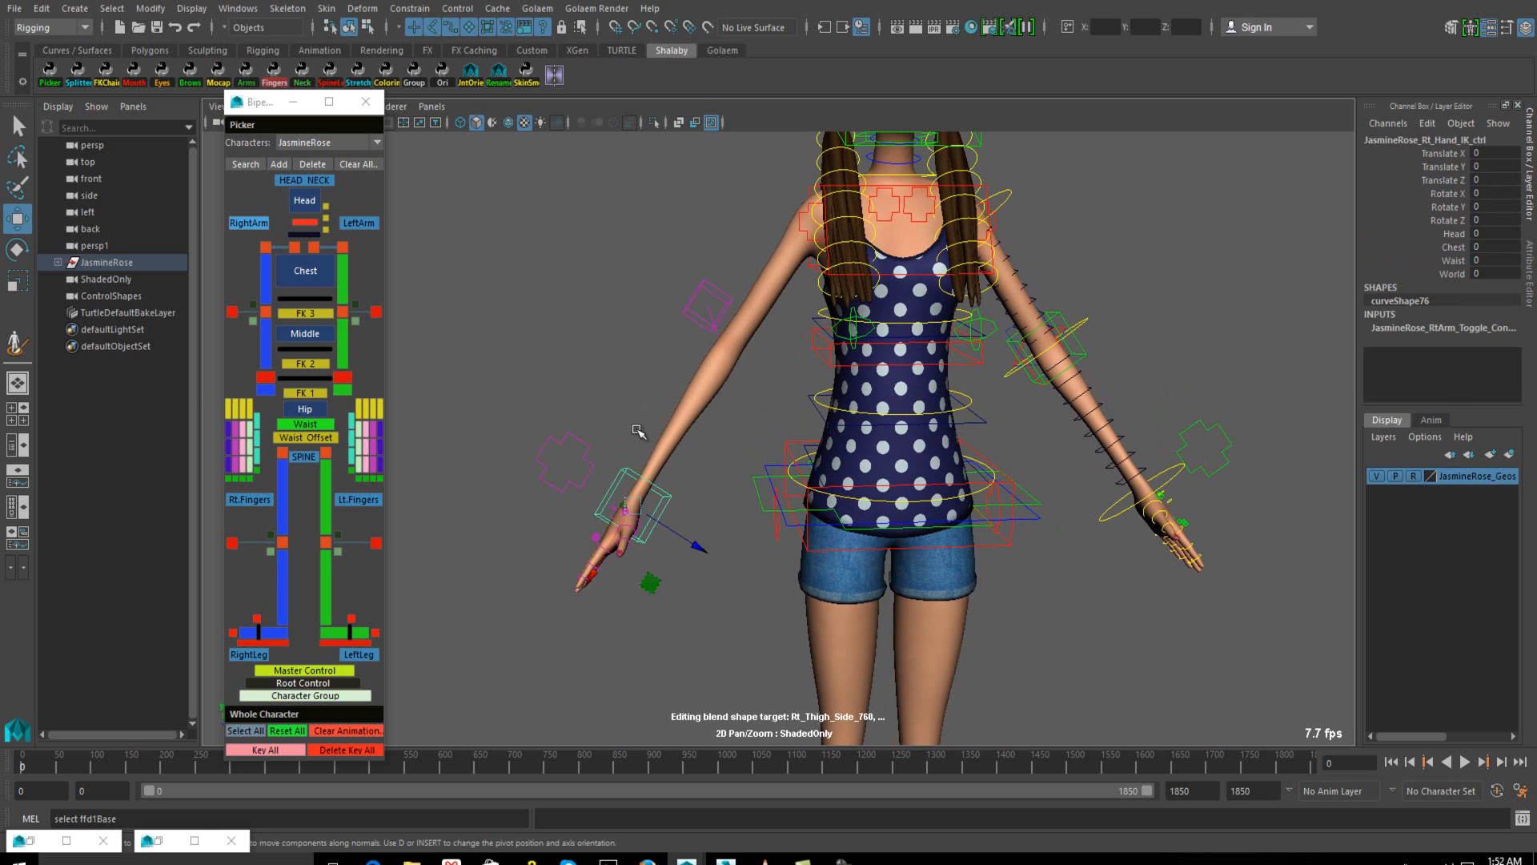
left_click(583, 442)
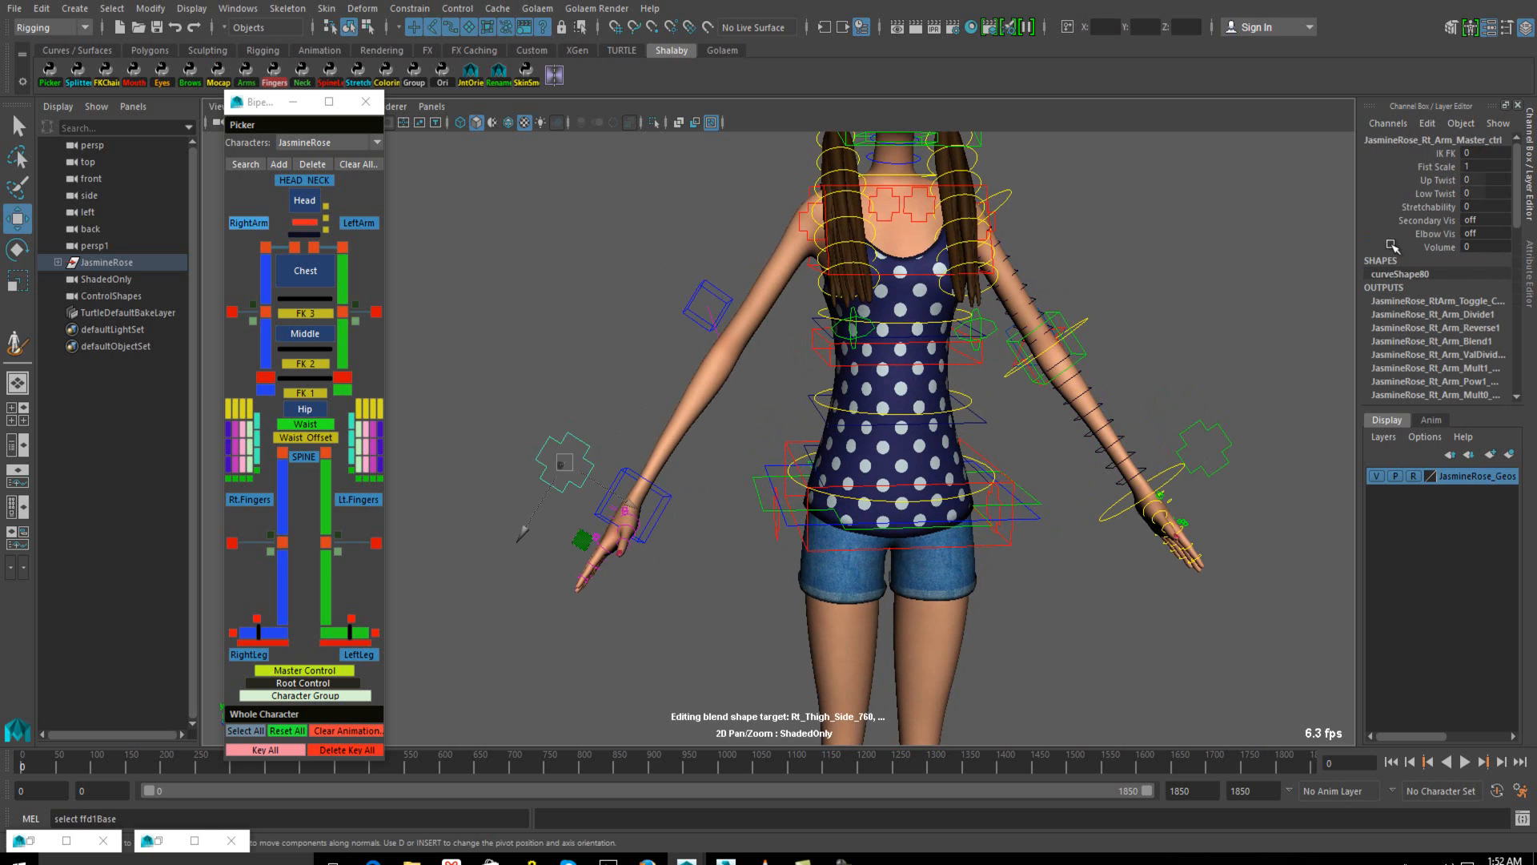
left_click(1424, 208)
type("1")
left_click(1434, 249)
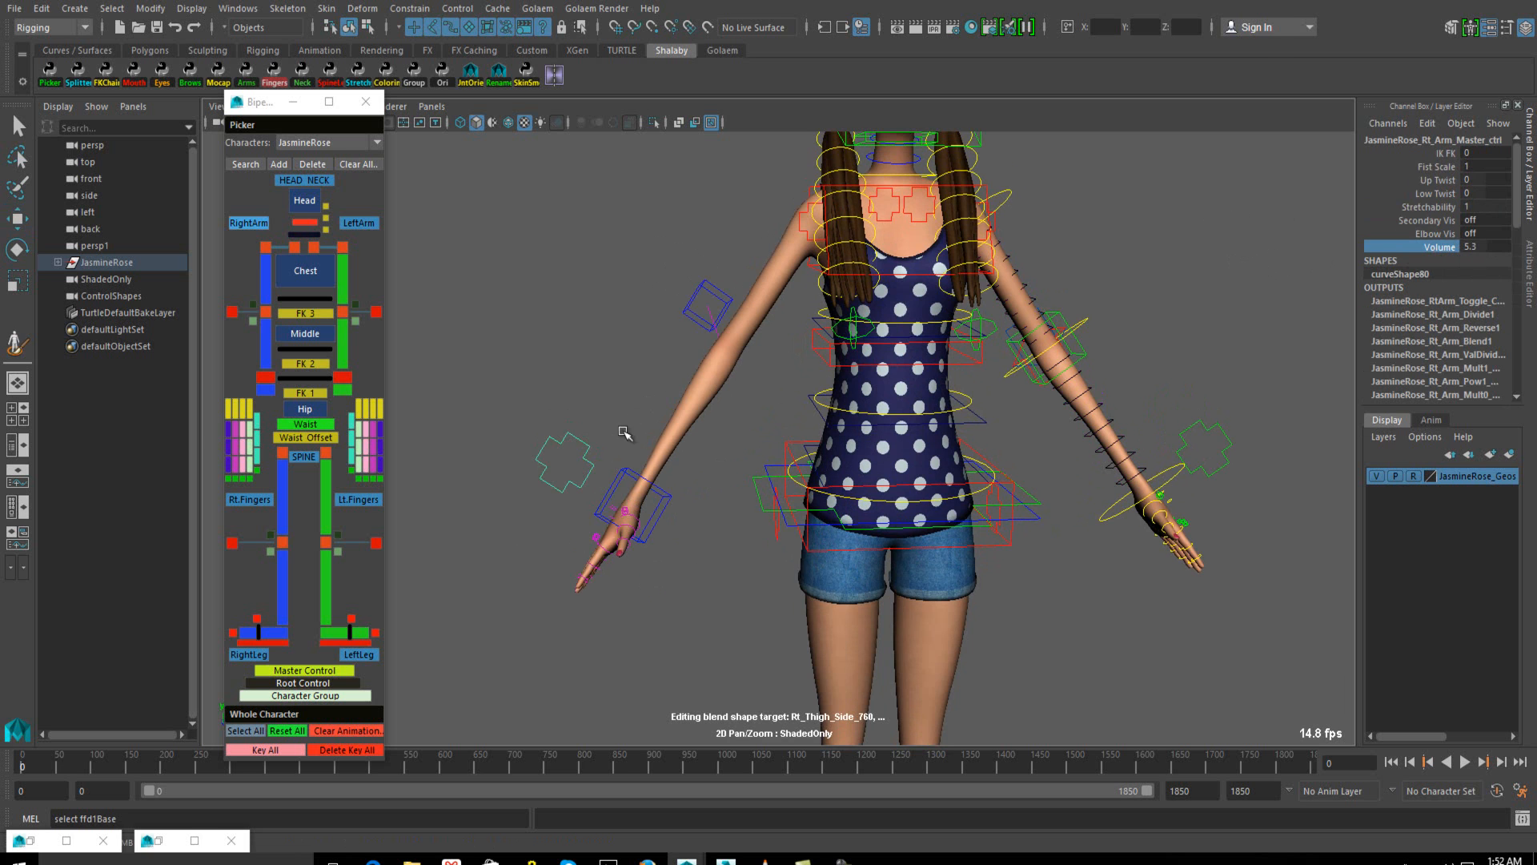
Pull the right hand IK control away from the body to about 5 in Translate X, stretching the arm
left_click(626, 472)
key("w")
mouse_move(595, 566)
middle_mouse_down()
mouse_move(540, 644)
mouse_move(600, 551)
mouse_move(578, 587)
middle_mouse_up()
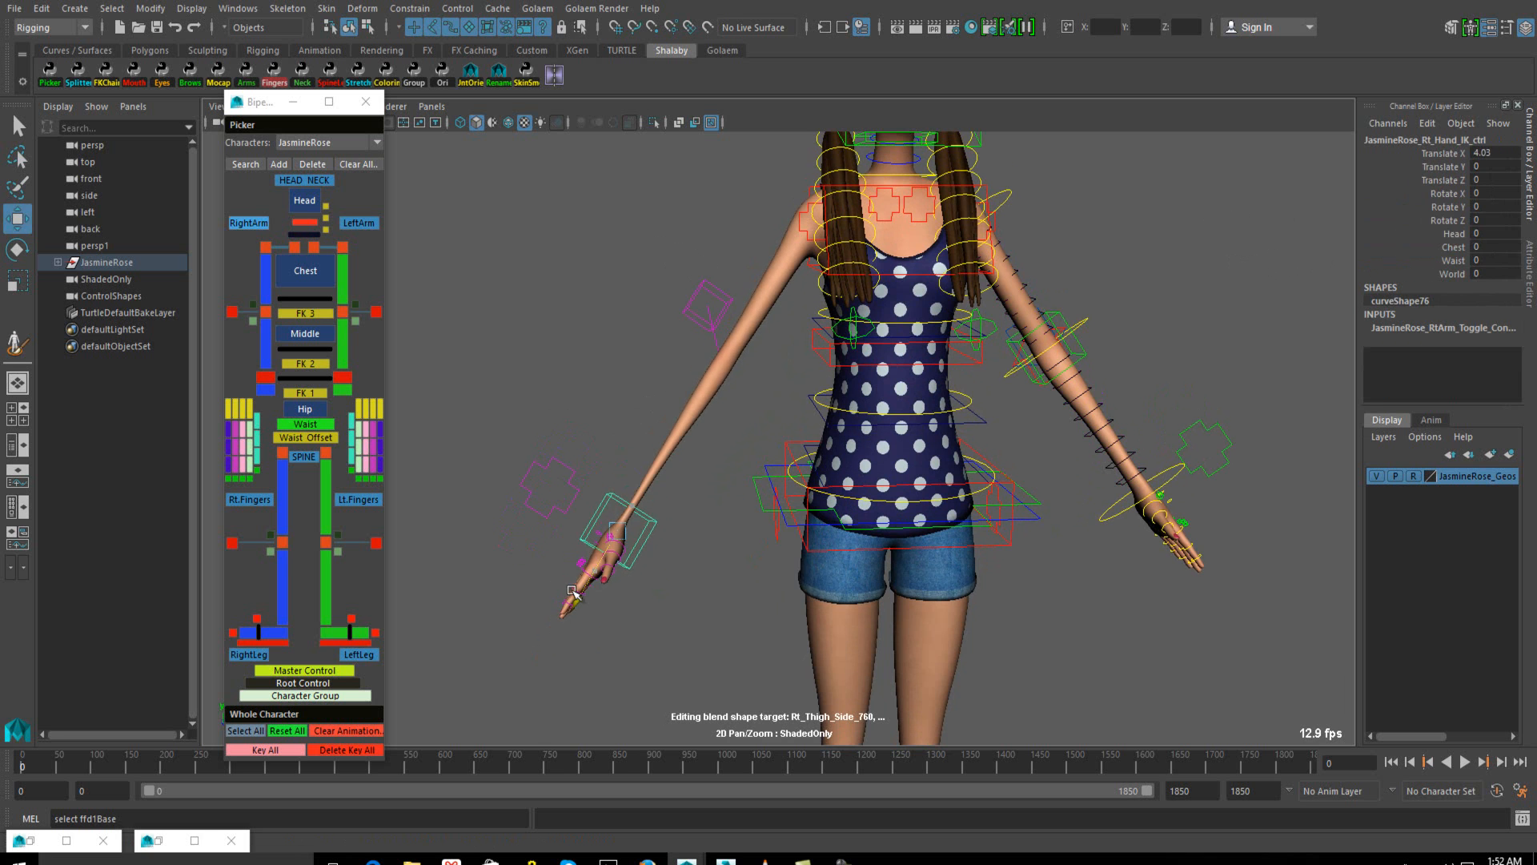
Lower the right arm's Volume attribute to 2 while the arm is stretched
left_click(570, 484)
left_click(1446, 247)
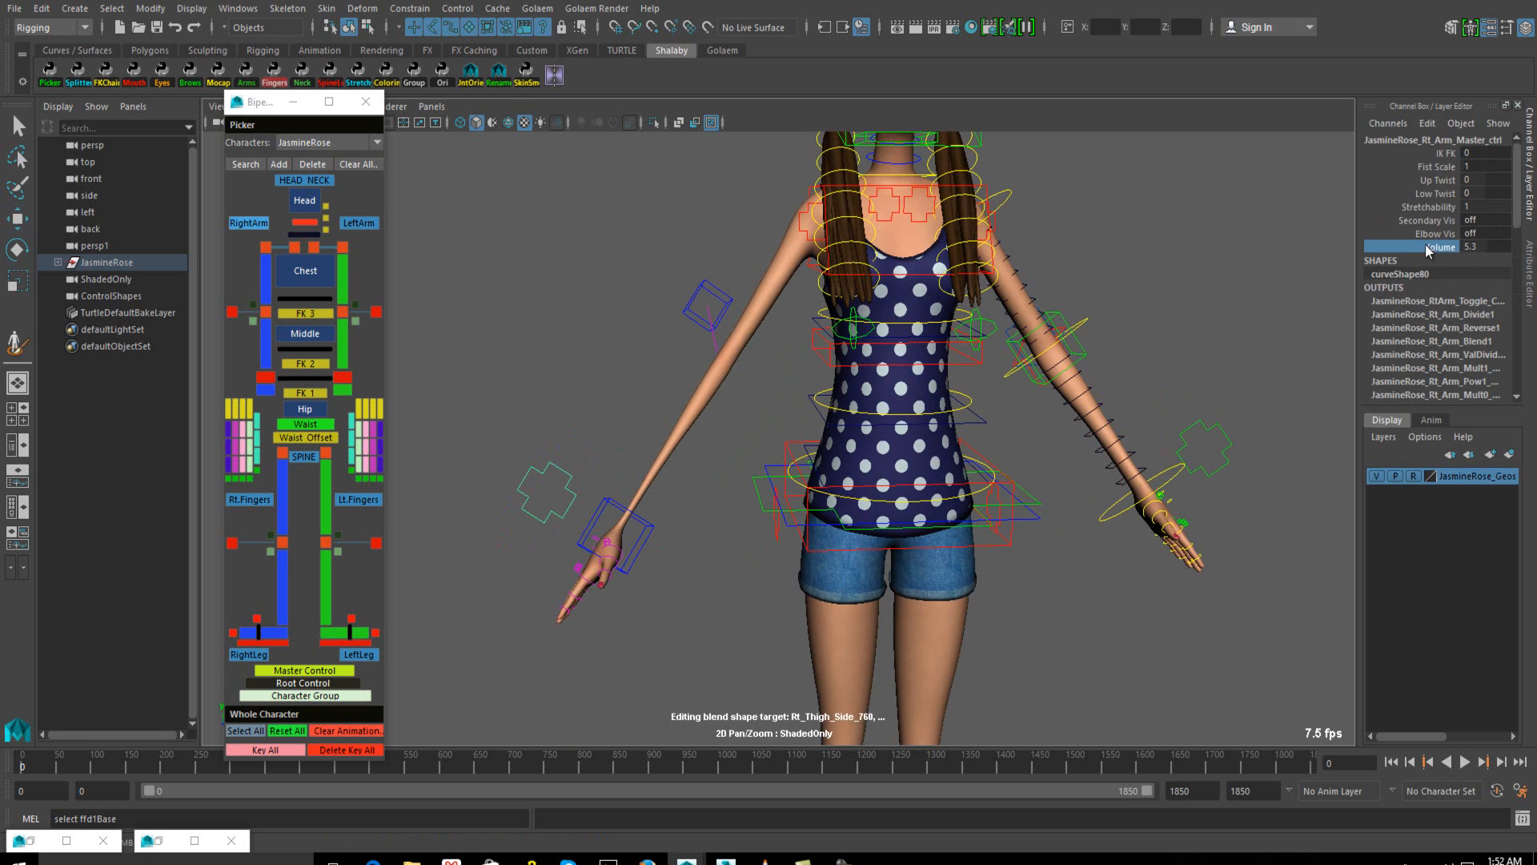
mouse_move(1181, 244)
middle_mouse_down()
mouse_move(1149, 244)
mouse_move(1169, 244)
middle_mouse_up()
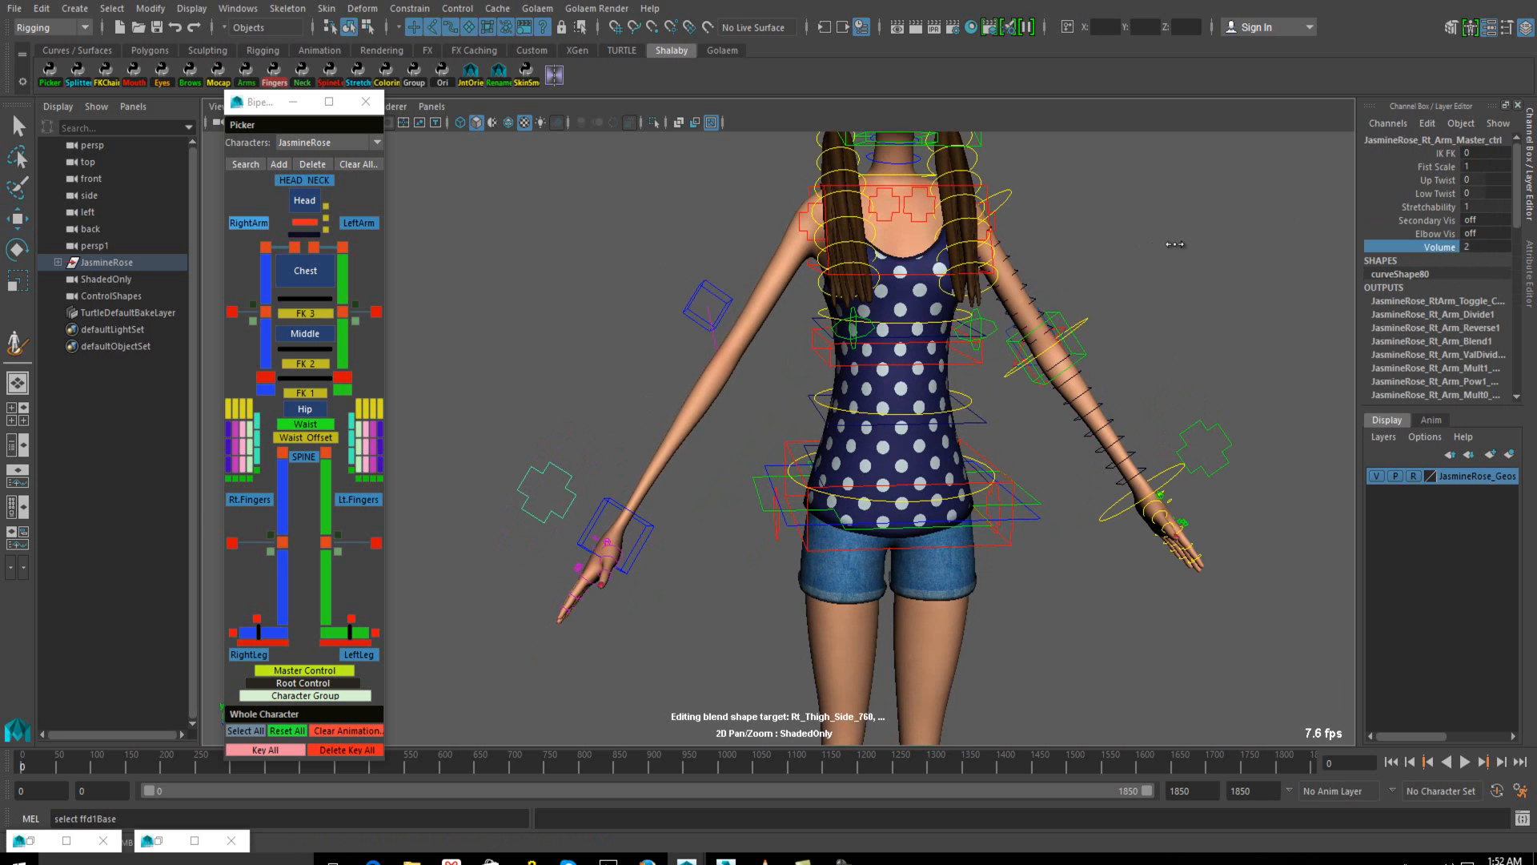
Try moving the right hand IK control to test the arm's stretch volume, and undo the moves
left_click(627, 573)
key("w")
mouse_move(582, 602)
left_mouse_down()
mouse_move(560, 623)
mouse_move(590, 590)
mouse_move(542, 645)
mouse_move(576, 566)
mouse_move(560, 622)
left_mouse_up()
key("ctrl+z")
key("ctrl+z")
key("ctrl+z")
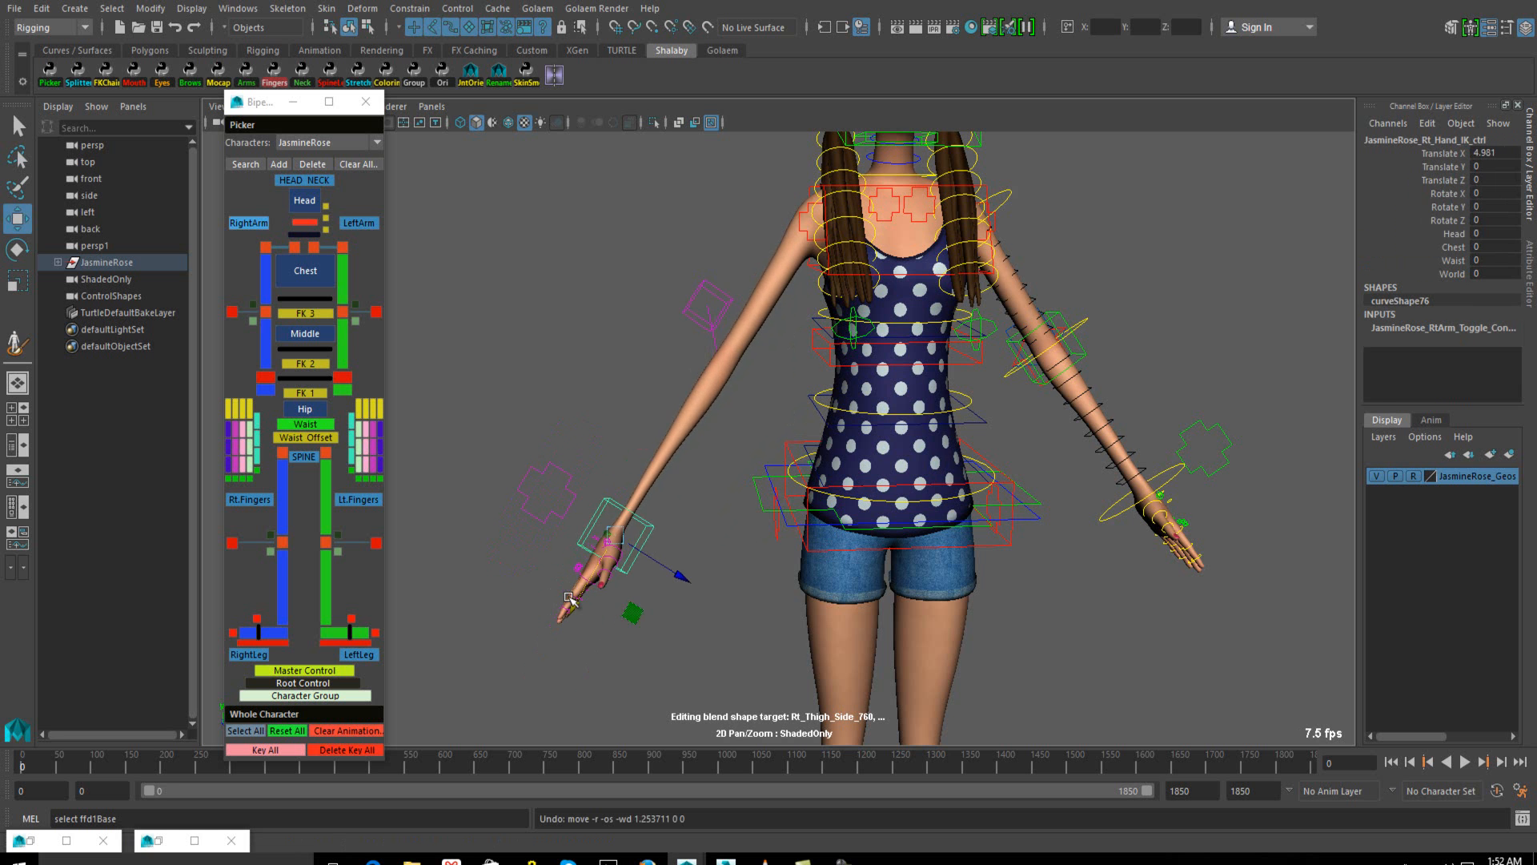
Clear the right arm's stretch test by resetting all its controls from the picker
left_click_drag(646, 554, 671, 466, "alt")
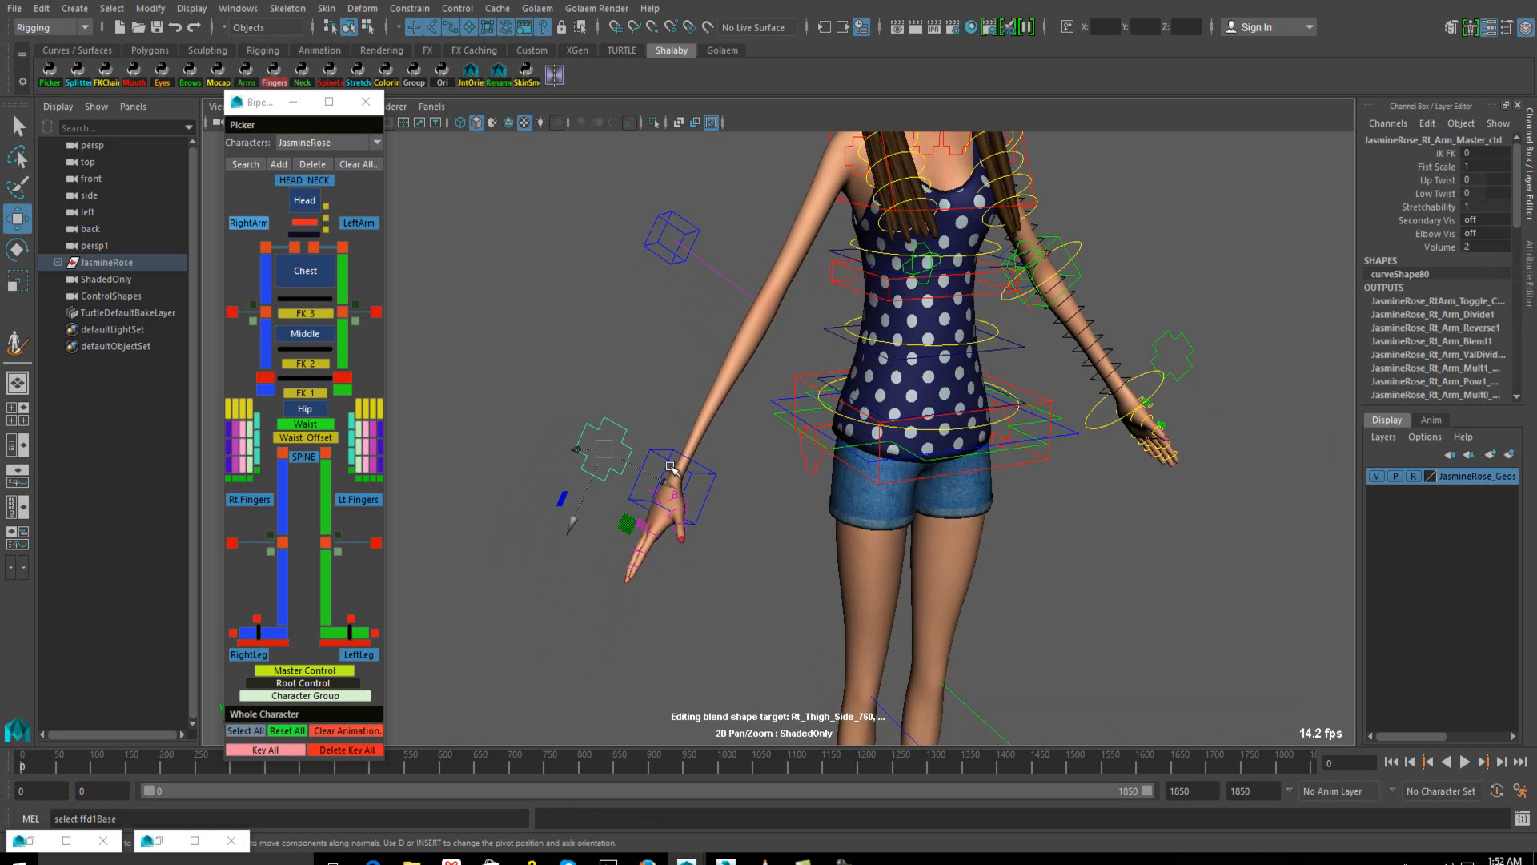
right_click(251, 228)
mouse_move(283, 299)
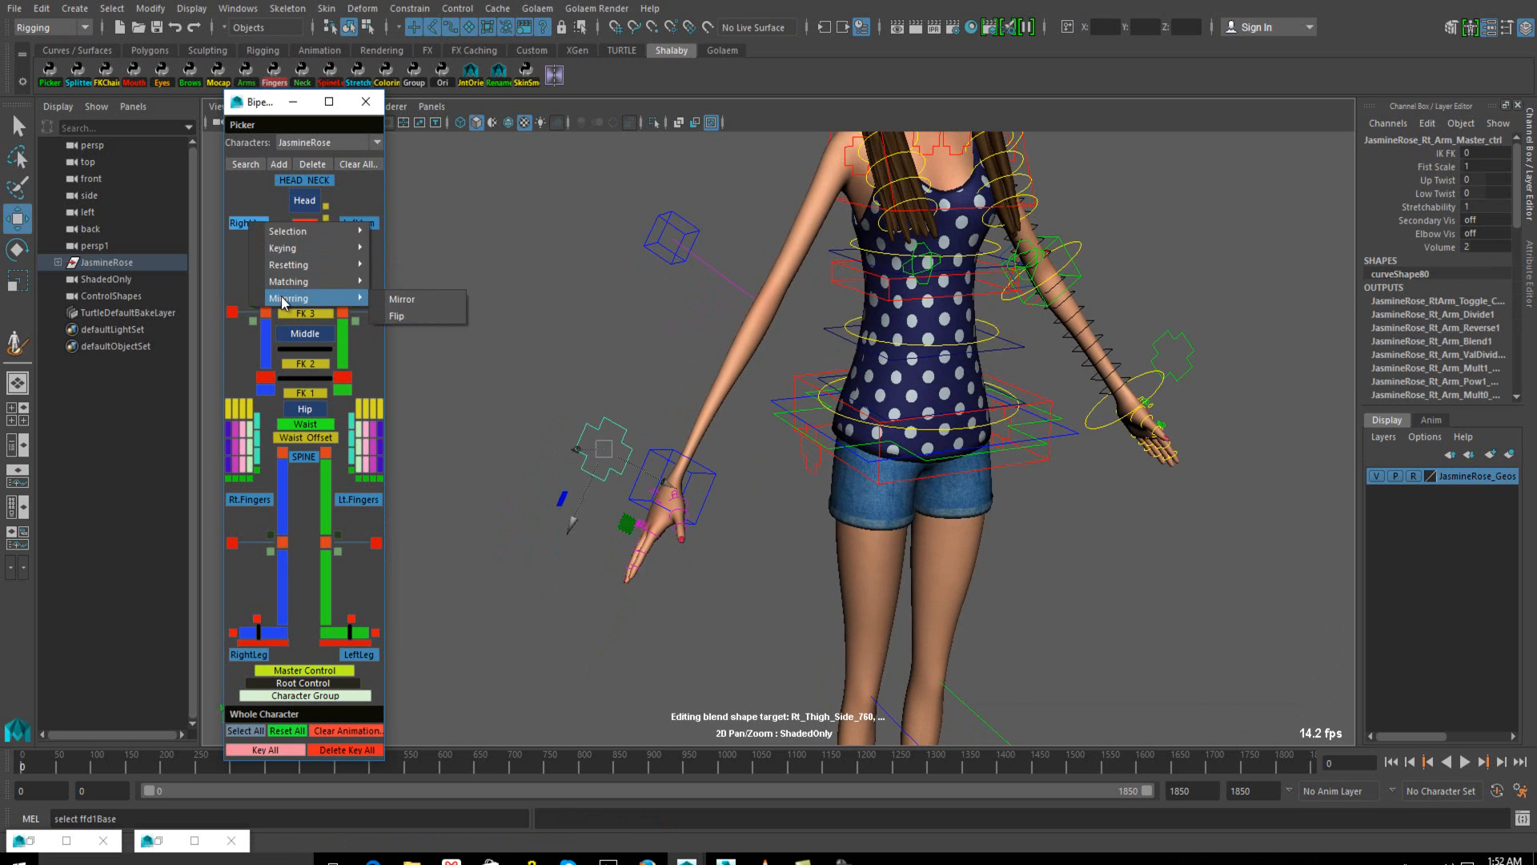
mouse_move(309, 275)
left_click(402, 264)
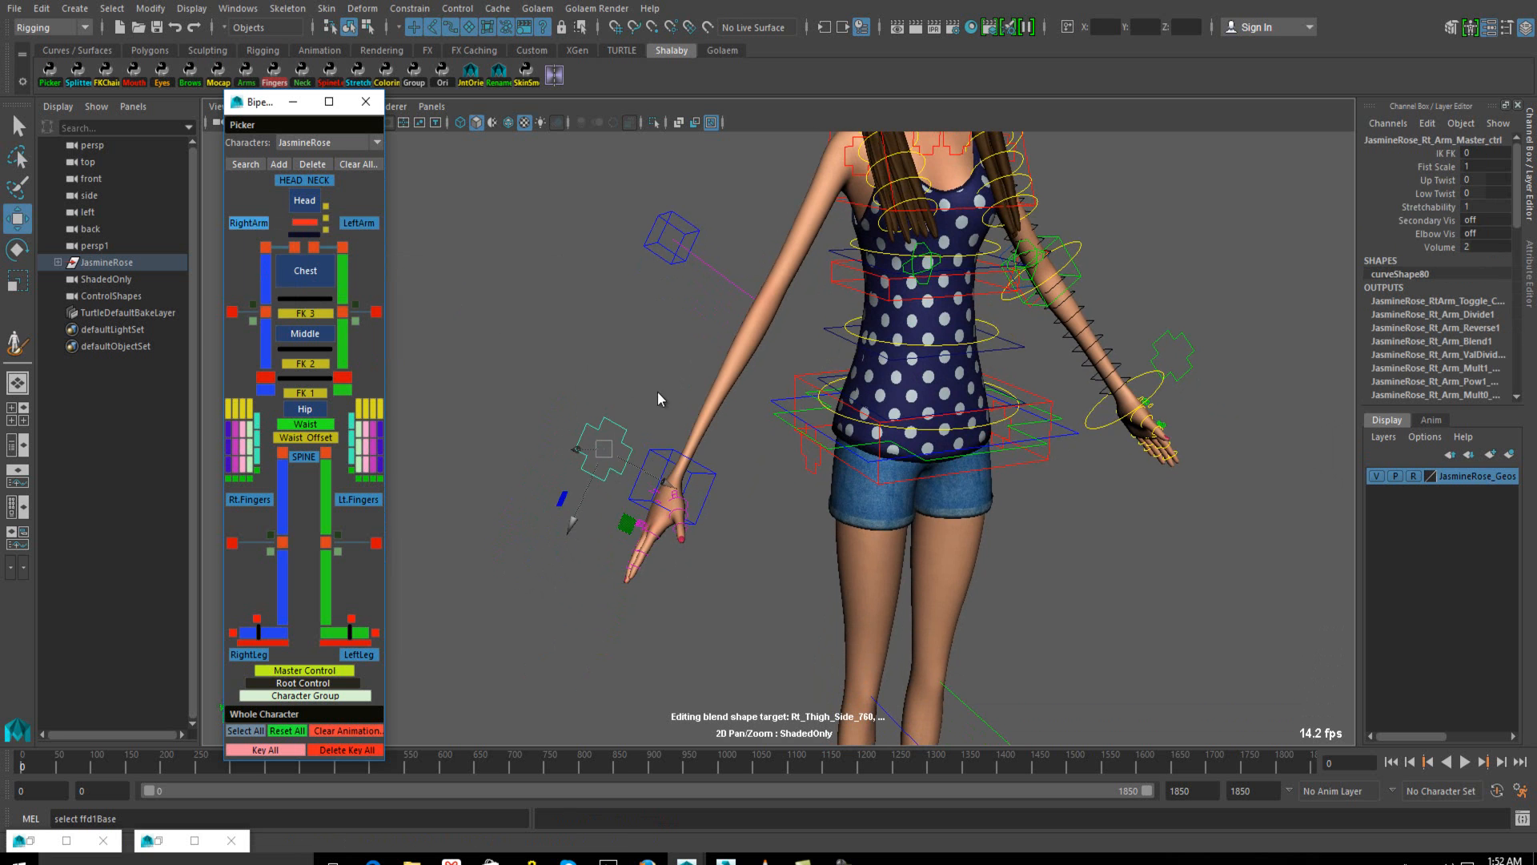
middle_click_drag(658, 390, 684, 333, "alt")
scroll(672, 364, "up", 4)
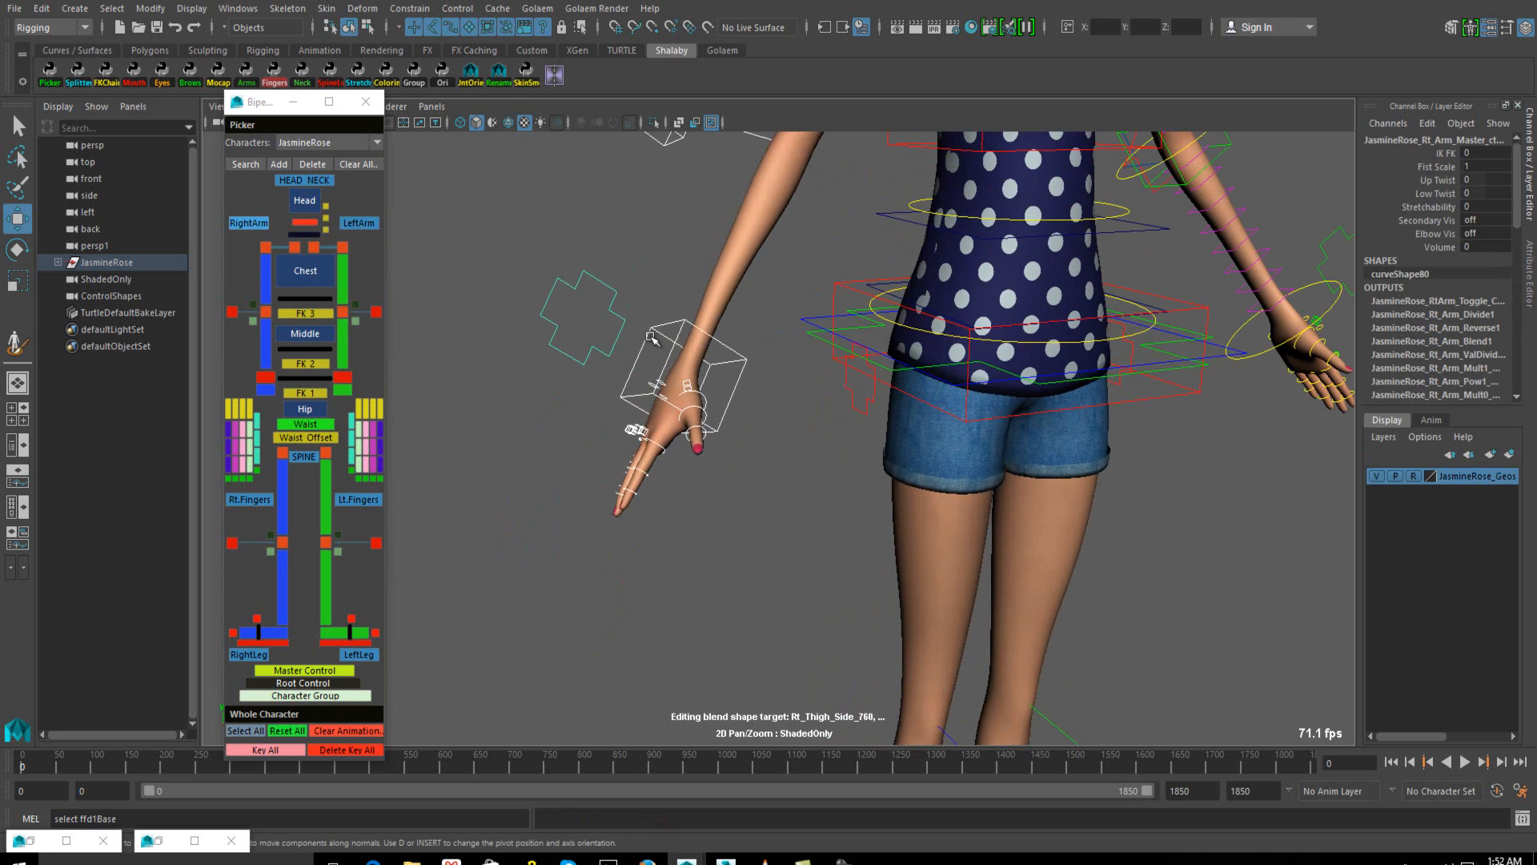
Rotate all the right hand's finger master controls together to curl the fingers into a fist
left_click(618, 325)
left_click(618, 320)
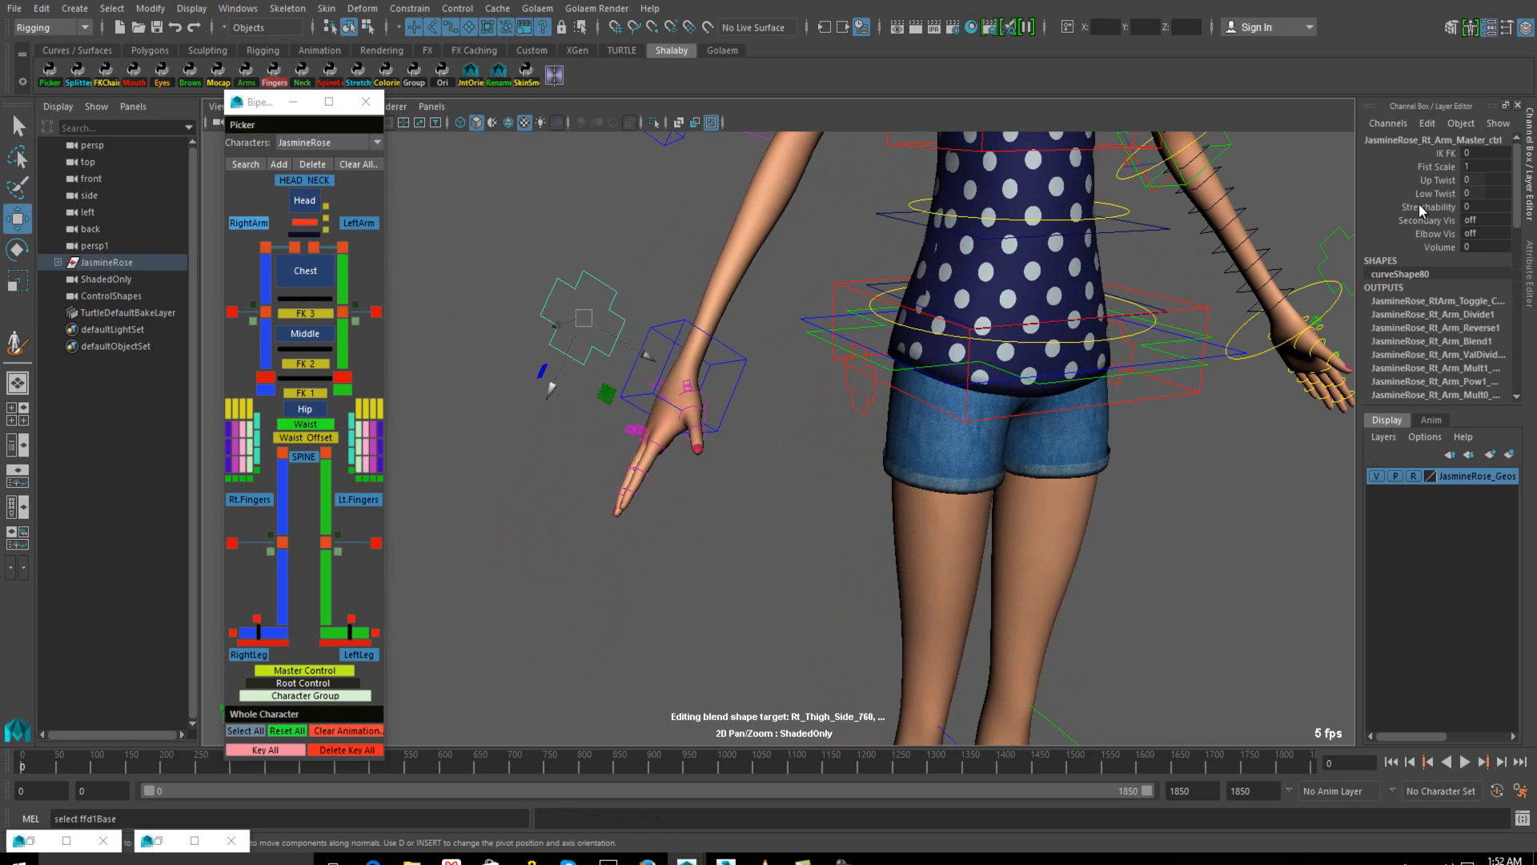
scroll(504, 343, "up", 3)
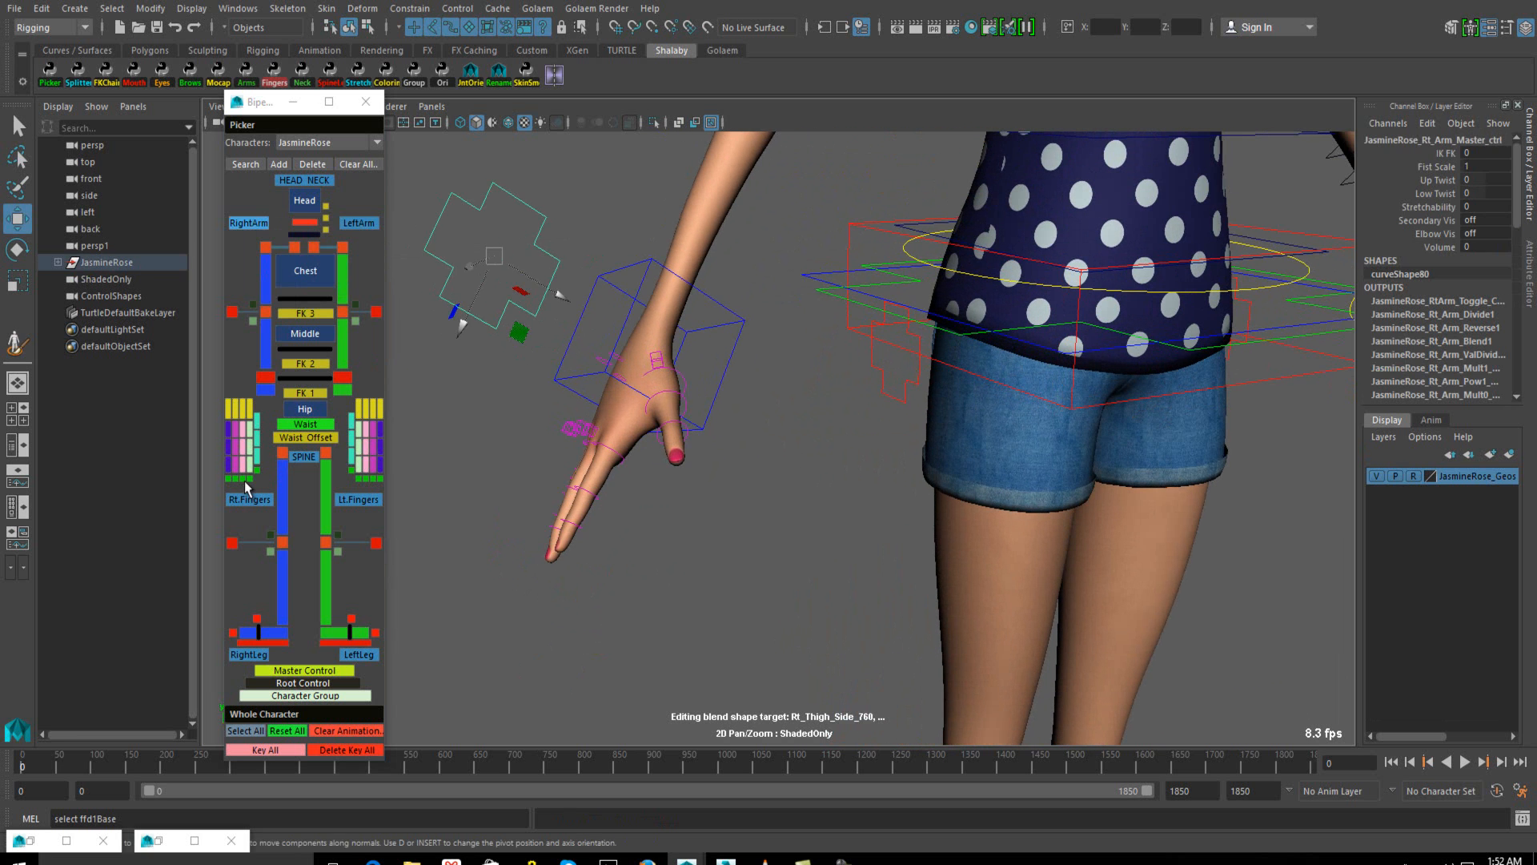
left_click(242, 479)
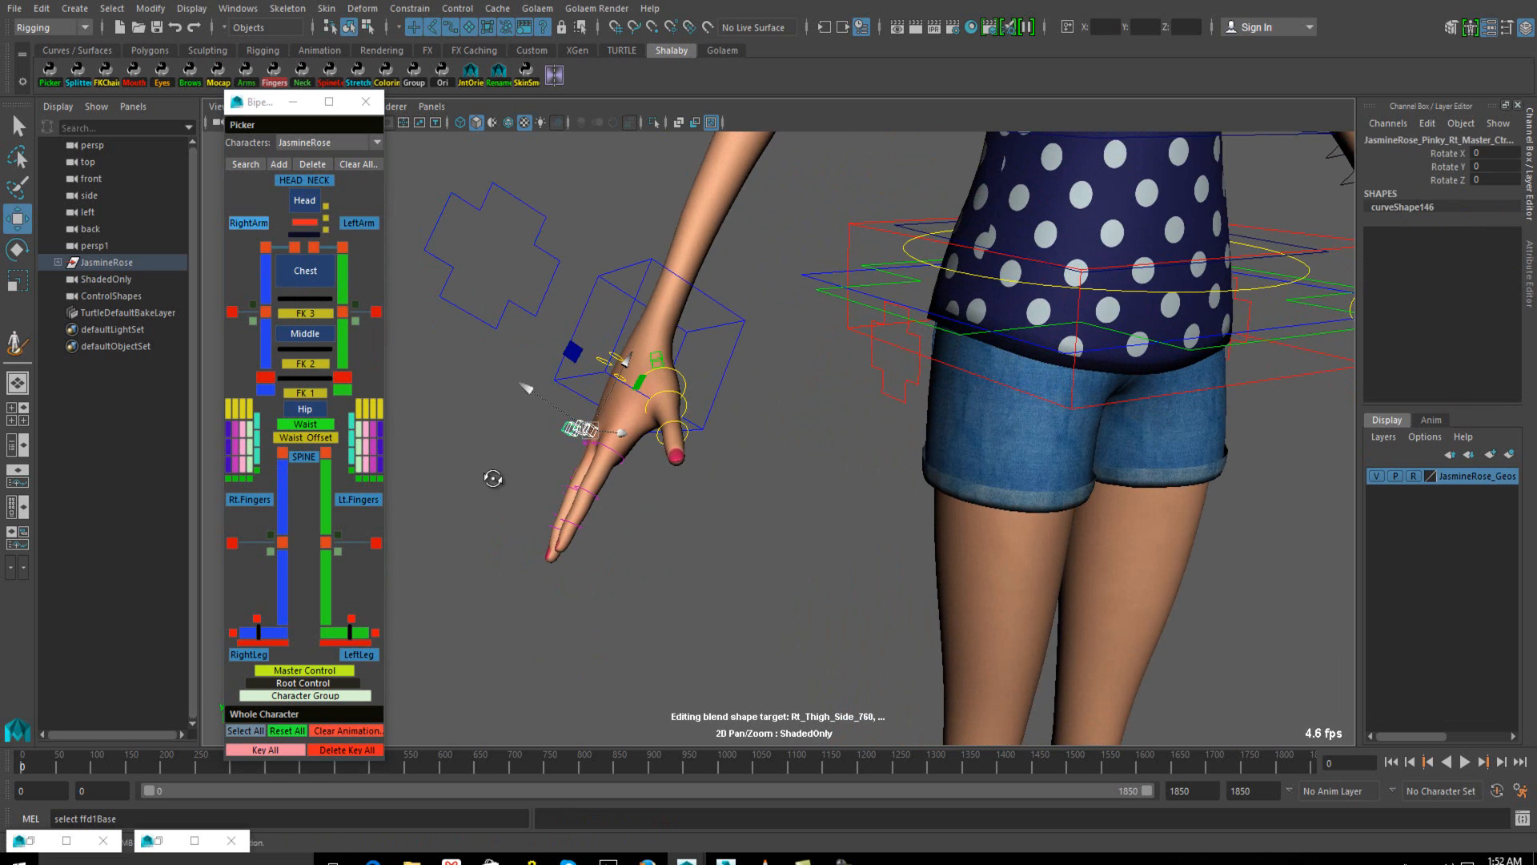
key("e")
left_click_drag(550, 446, 573, 560)
left_click_drag(713, 473, 646, 377, "alt")
Try changing the right arm's Fist Scale attribute on the closed hand, and undo the change
left_click(628, 326)
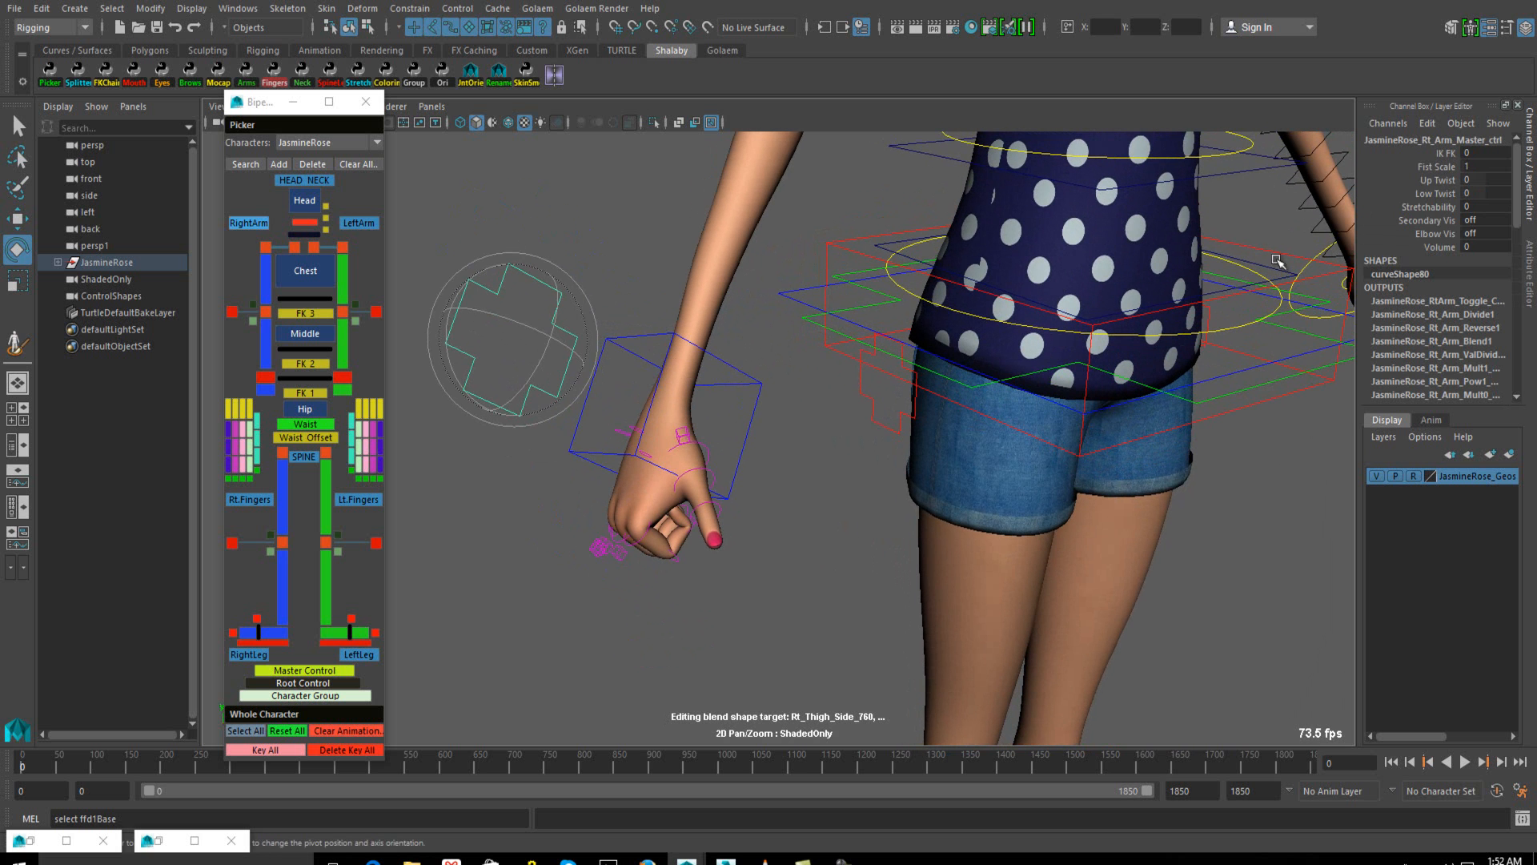
left_click(1435, 167)
middle_click_drag(925, 280, 924, 280)
key("ctrl+z")
Rotate the right index finger's first control to about X 0.35, Y 6.65 and Z -7.32
left_click_drag(813, 417, 776, 415, "alt")
middle_click_drag(638, 279, 641, 452, "alt")
scroll(642, 458, "down", 3)
left_click_drag(657, 445, 809, 459, "alt")
middle_click_drag(898, 575, 861, 515, "alt")
scroll(861, 515, "up", 3)
scroll(921, 512, "up", 5)
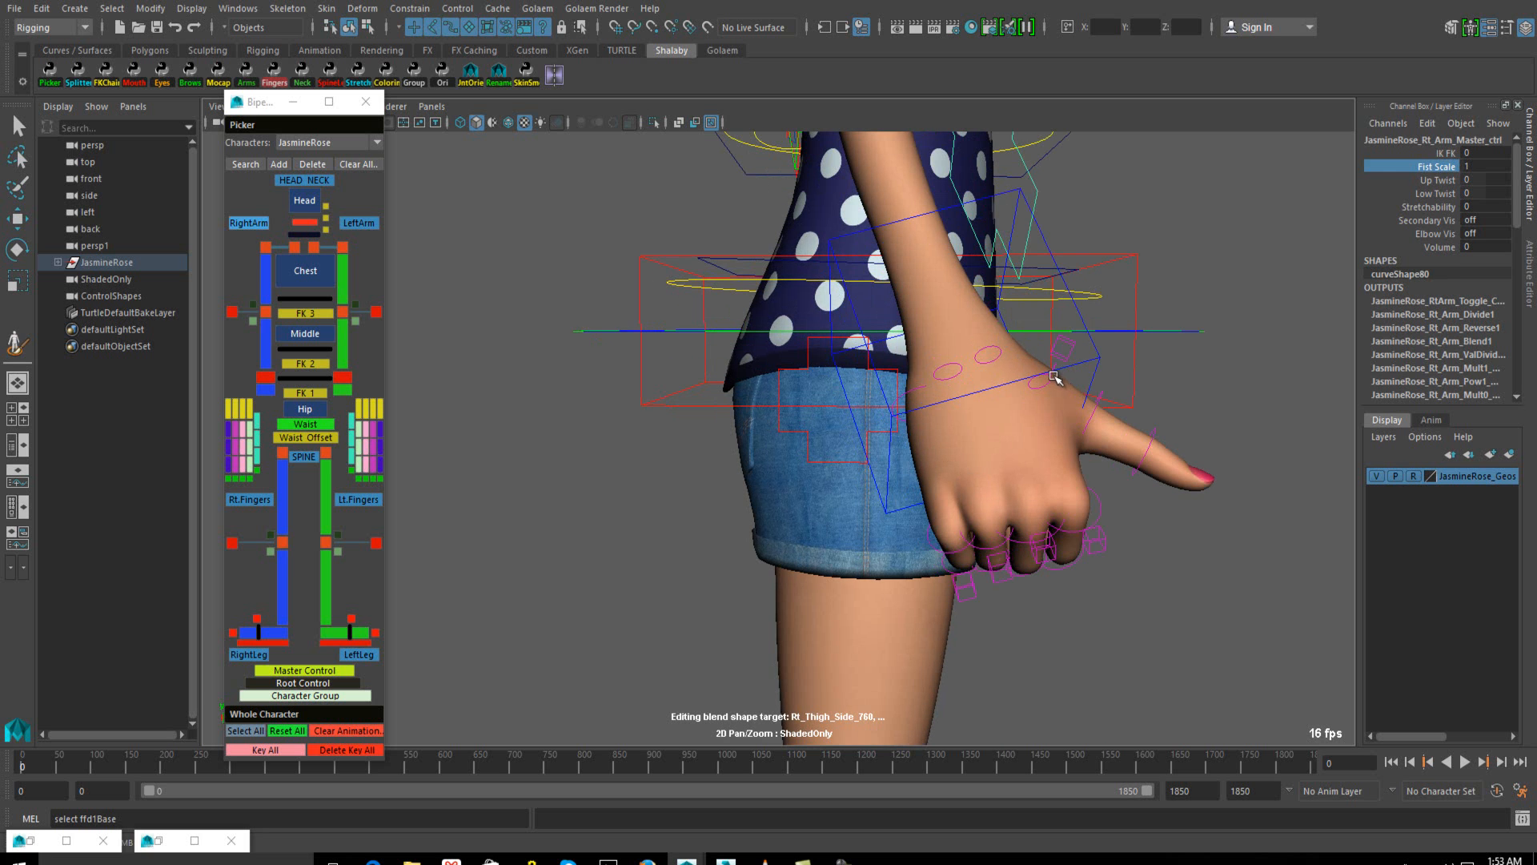
left_click(1050, 381)
key("e")
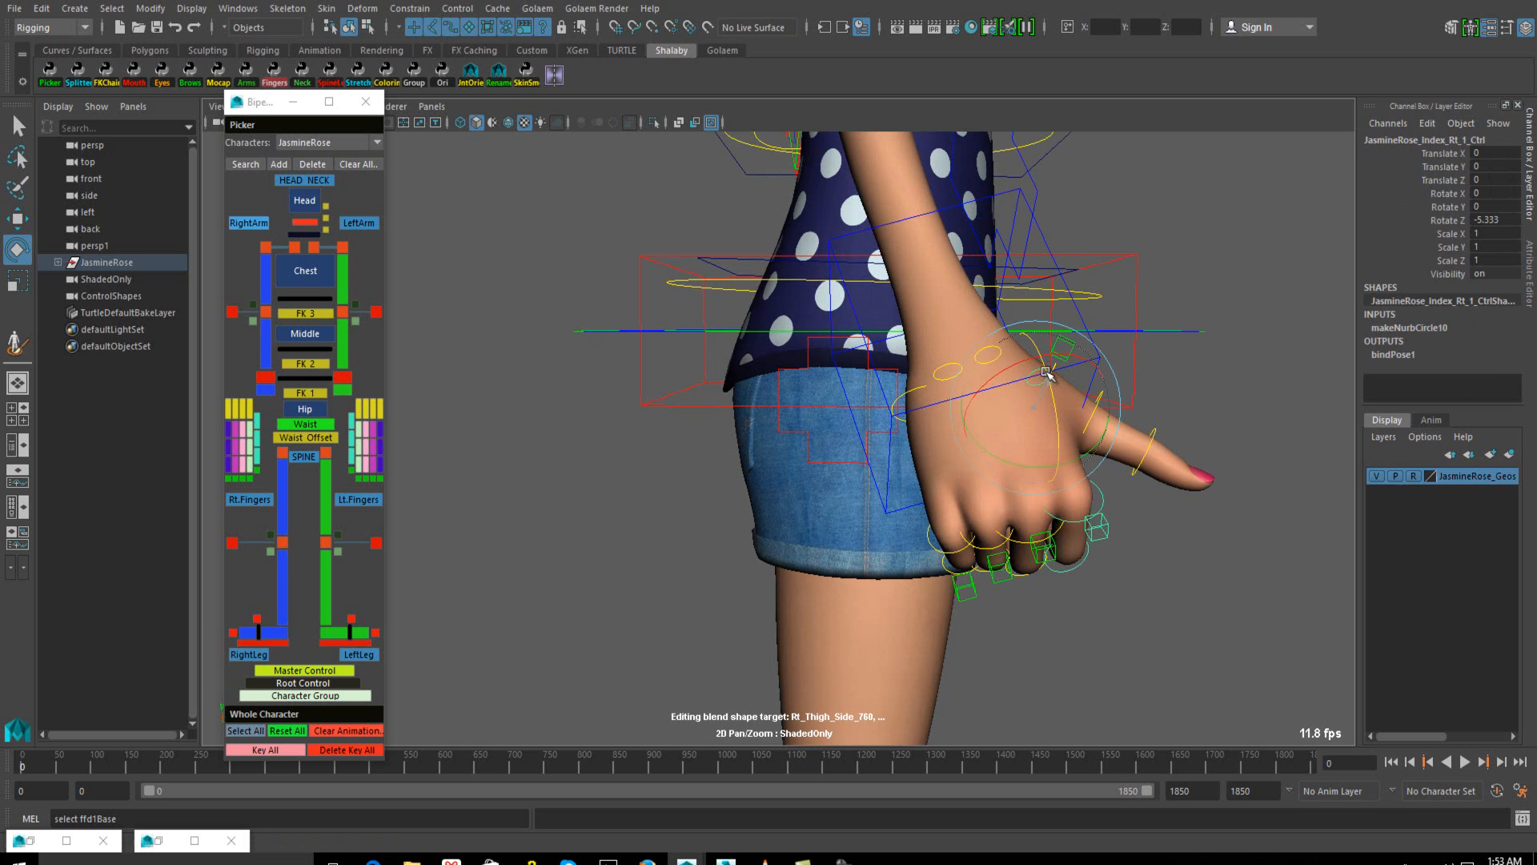
left_click_drag(1013, 461, 947, 428)
scroll(742, 469, "up", 2)
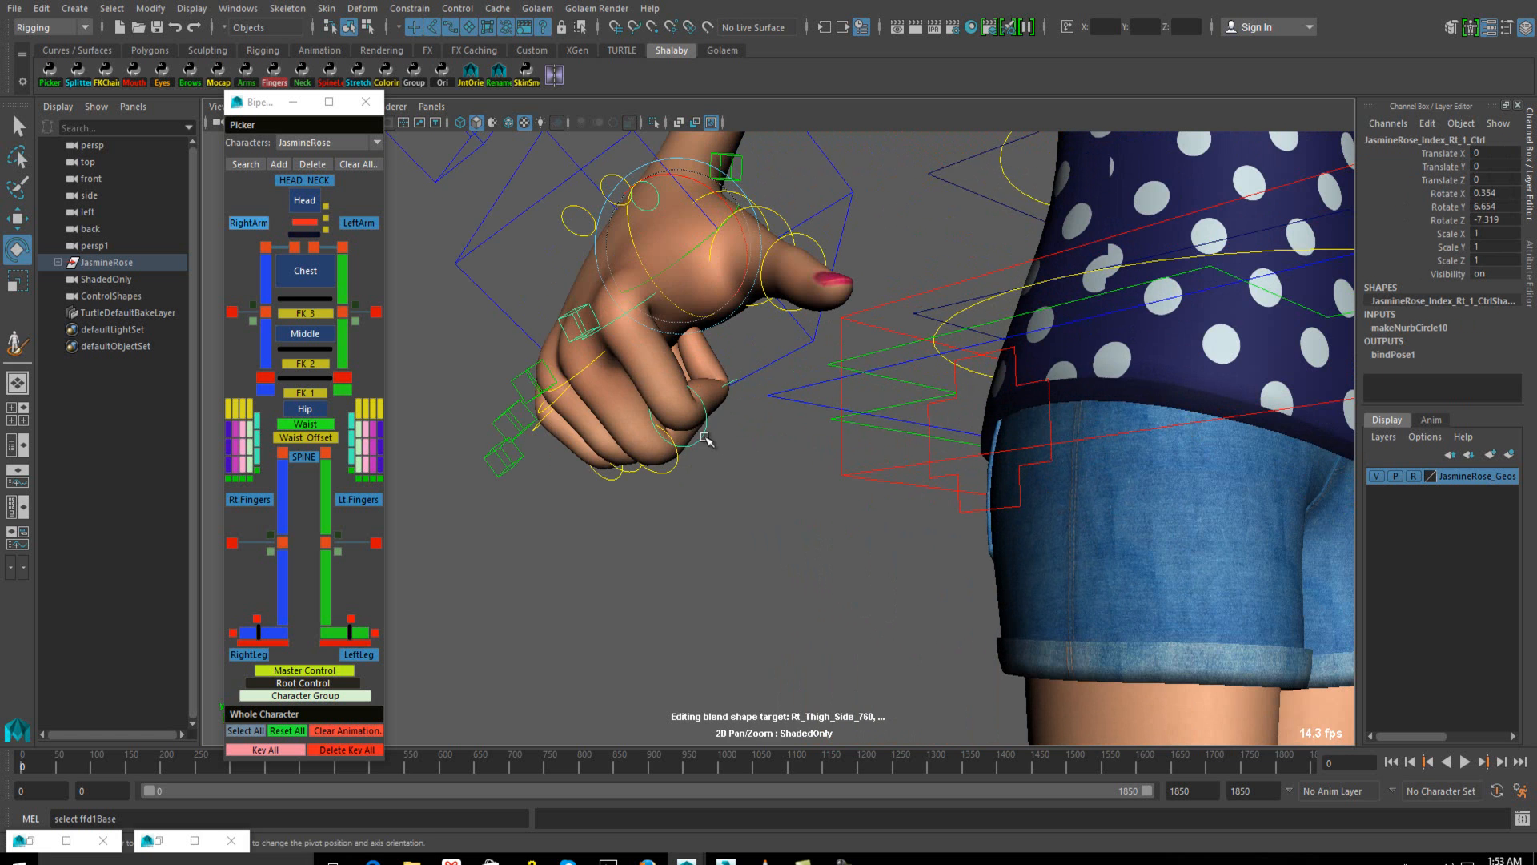
Rotate the right index finger's master control to partly uncurl the finger
left_click(578, 319)
left_click_drag(560, 372, 689, 503)
left_click(698, 506)
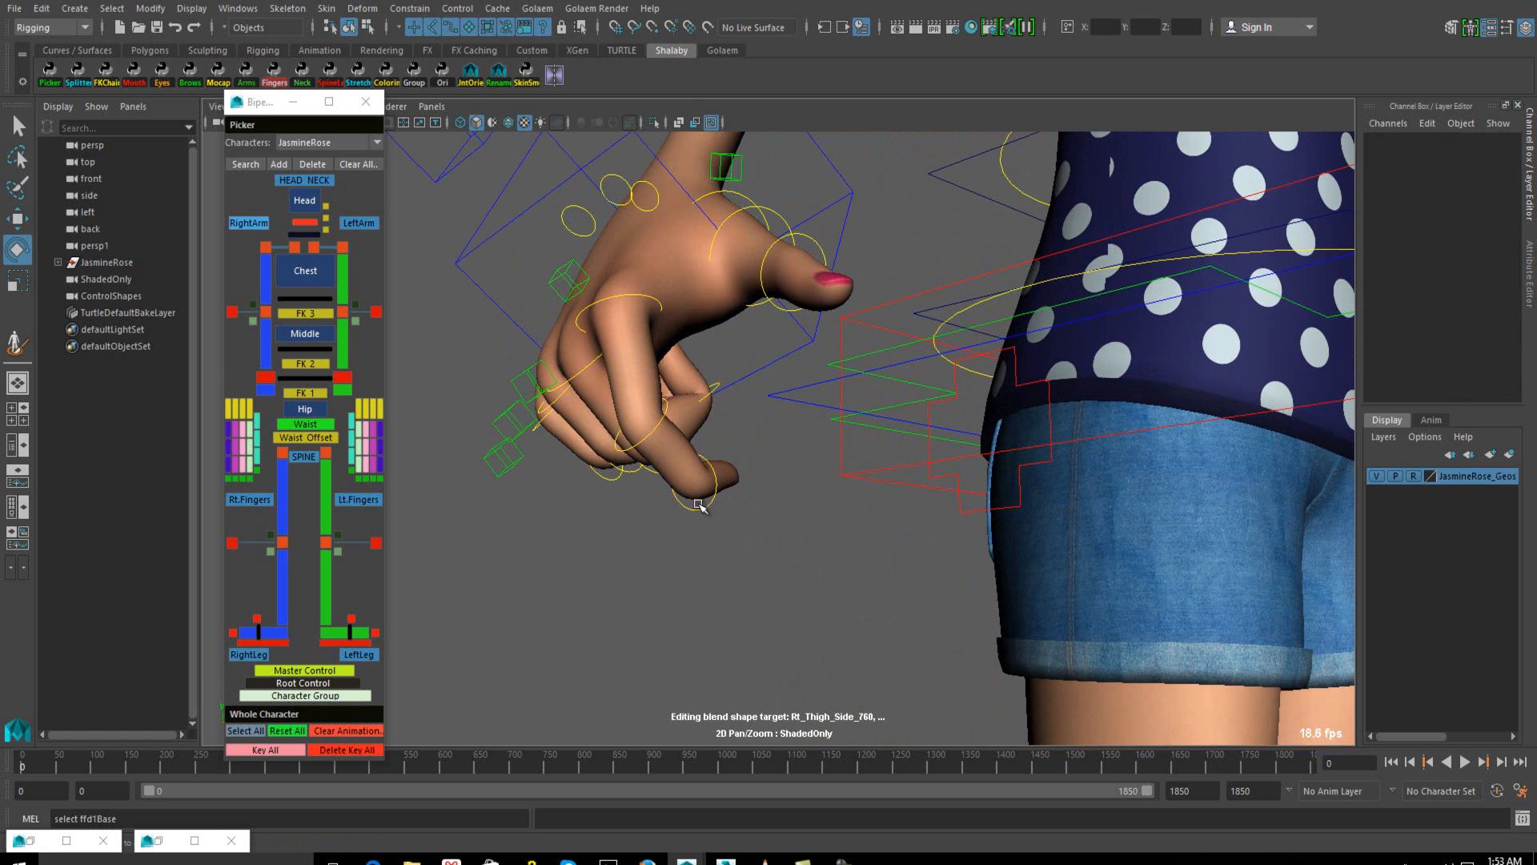
Try rotating and moving the right index finger's fourth control, and undo the changes
left_click(686, 506)
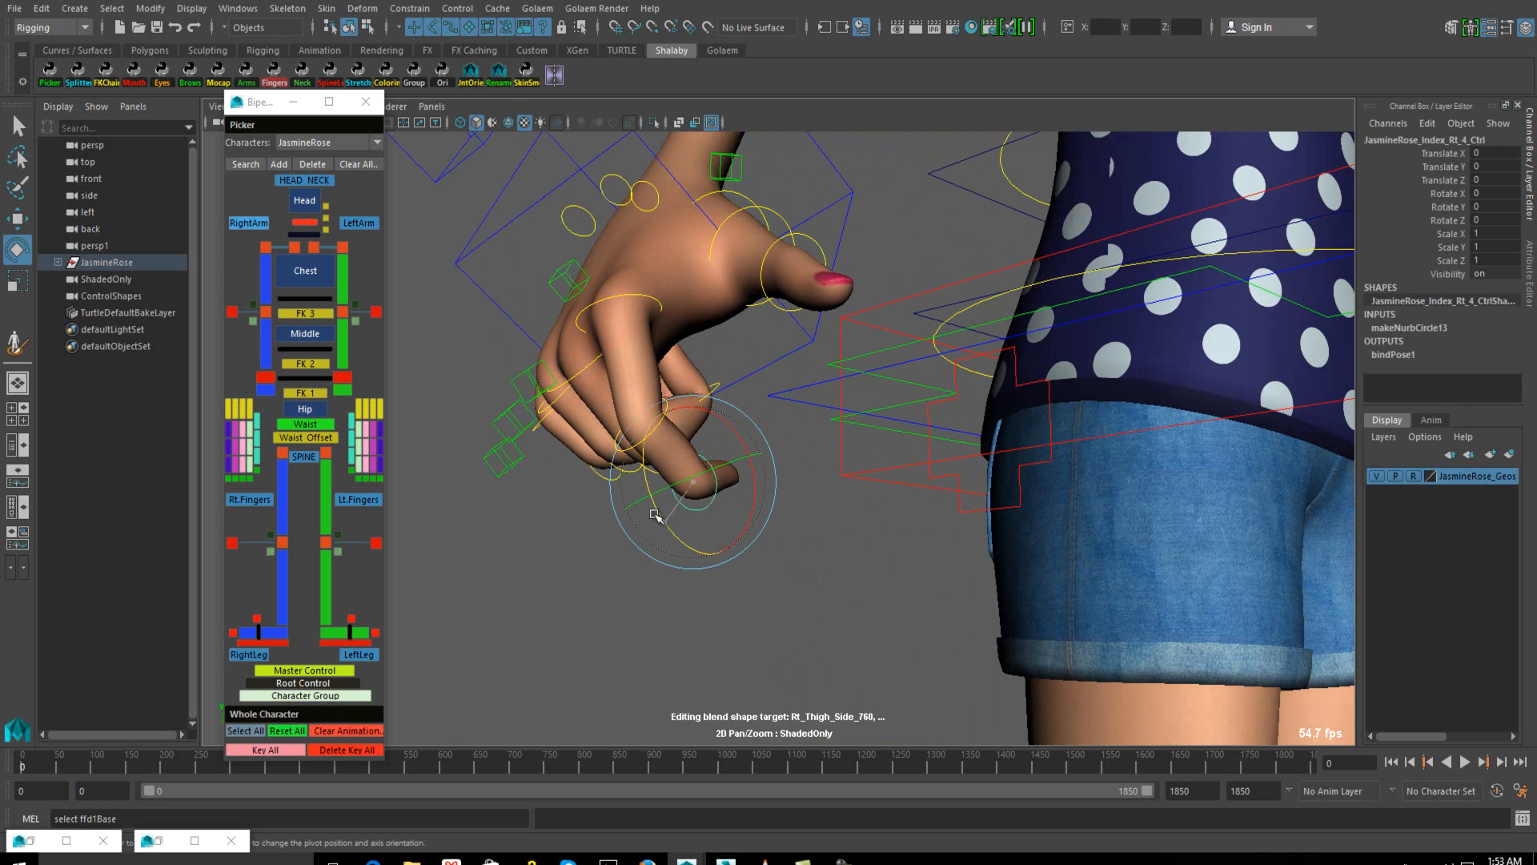
left_click_drag(663, 521, 720, 538)
key("w")
left_click_drag(661, 473, 660, 536)
mouse_move(474, 549)
left_mouse_down()
mouse_move(505, 524)
mouse_move(478, 565)
mouse_move(493, 528)
mouse_move(463, 531)
left_mouse_up()
key("ctrl+z")
key("ctrl+z")
key("ctrl+z")
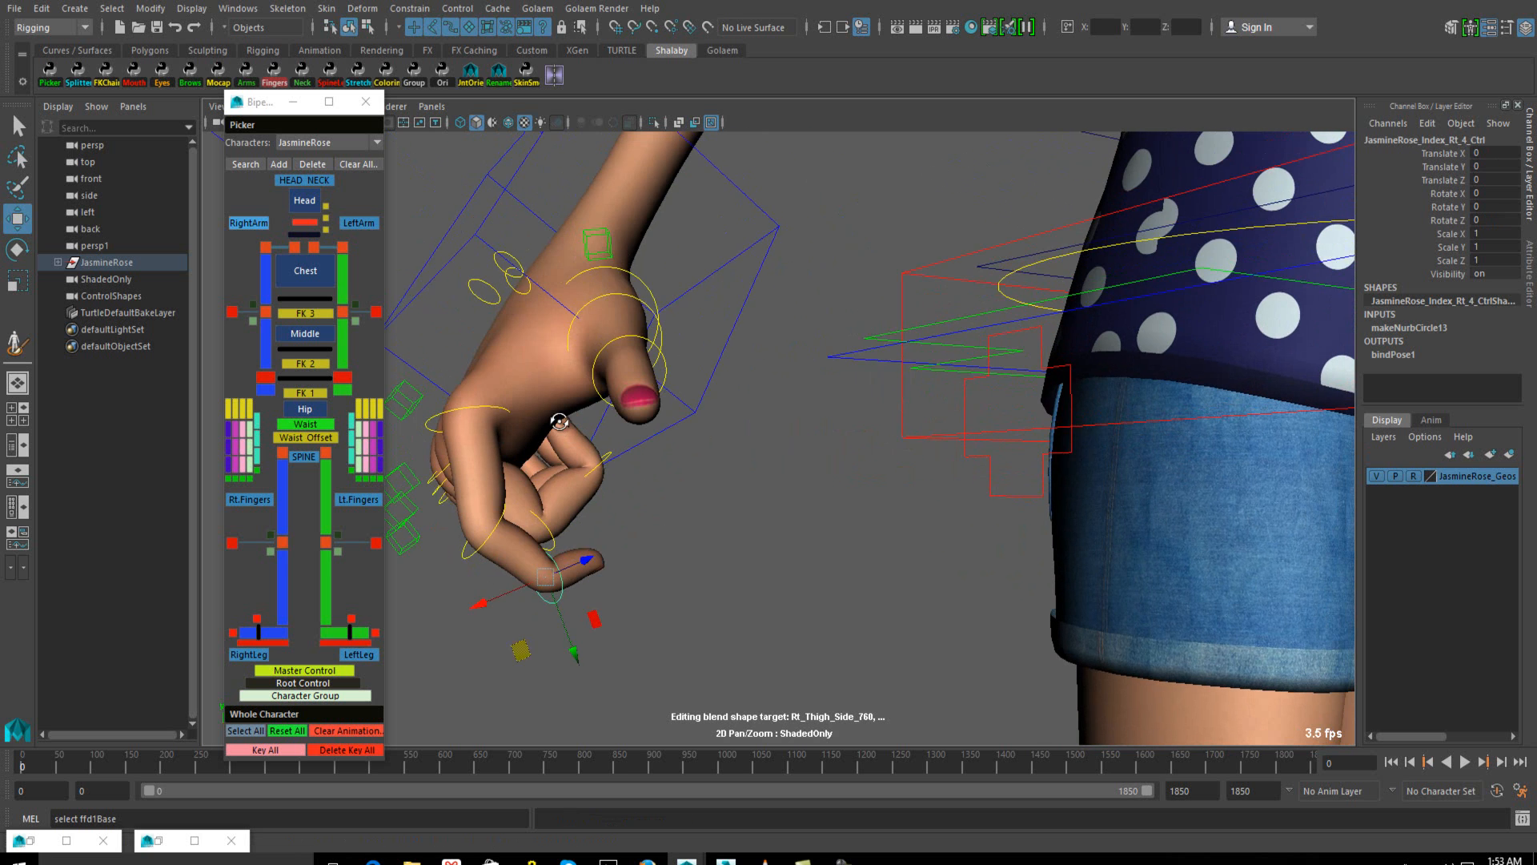
Try rotating the right index finger's first control further, and undo the rotation
left_click(506, 296)
key("e")
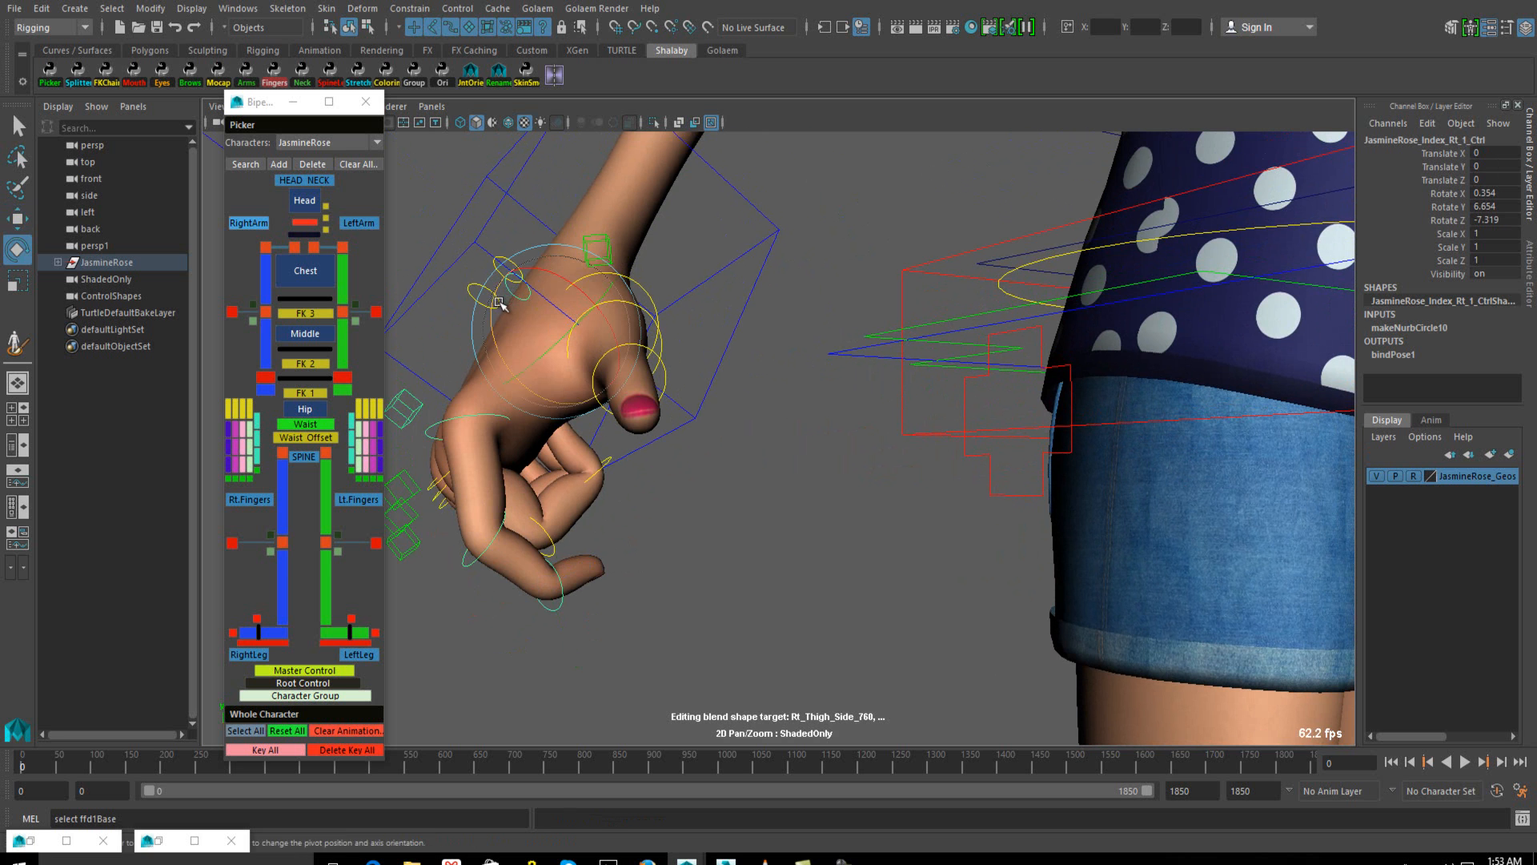
left_click_drag(488, 300, 477, 302)
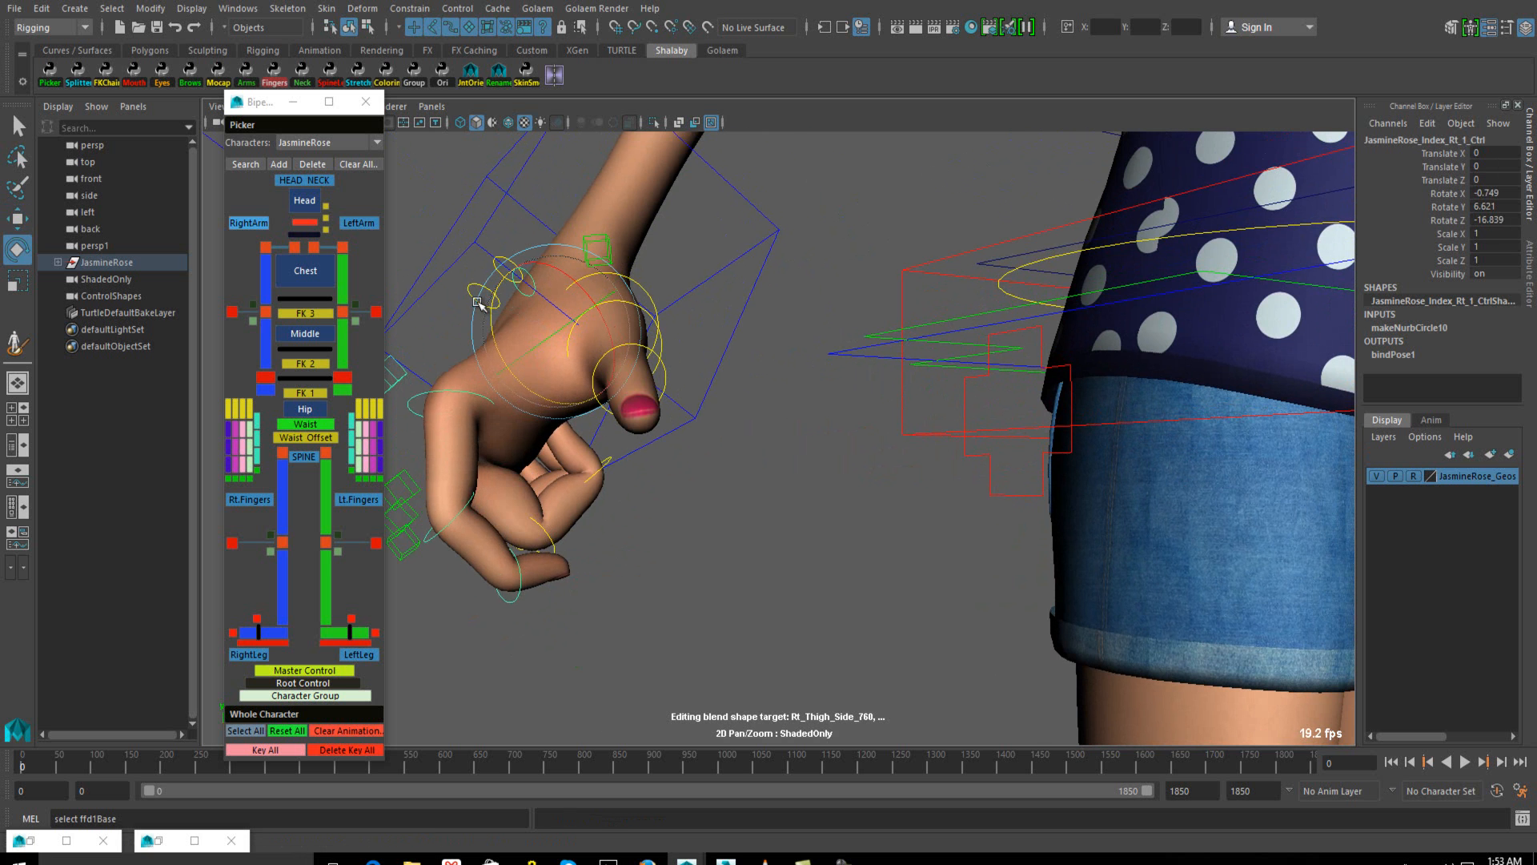
key("ctrl+z")
Switch the right arm from IK to FK with the IK FK attribute on its master control
scroll(513, 364, "down", 8)
left_click_drag(516, 408, 715, 465, "alt")
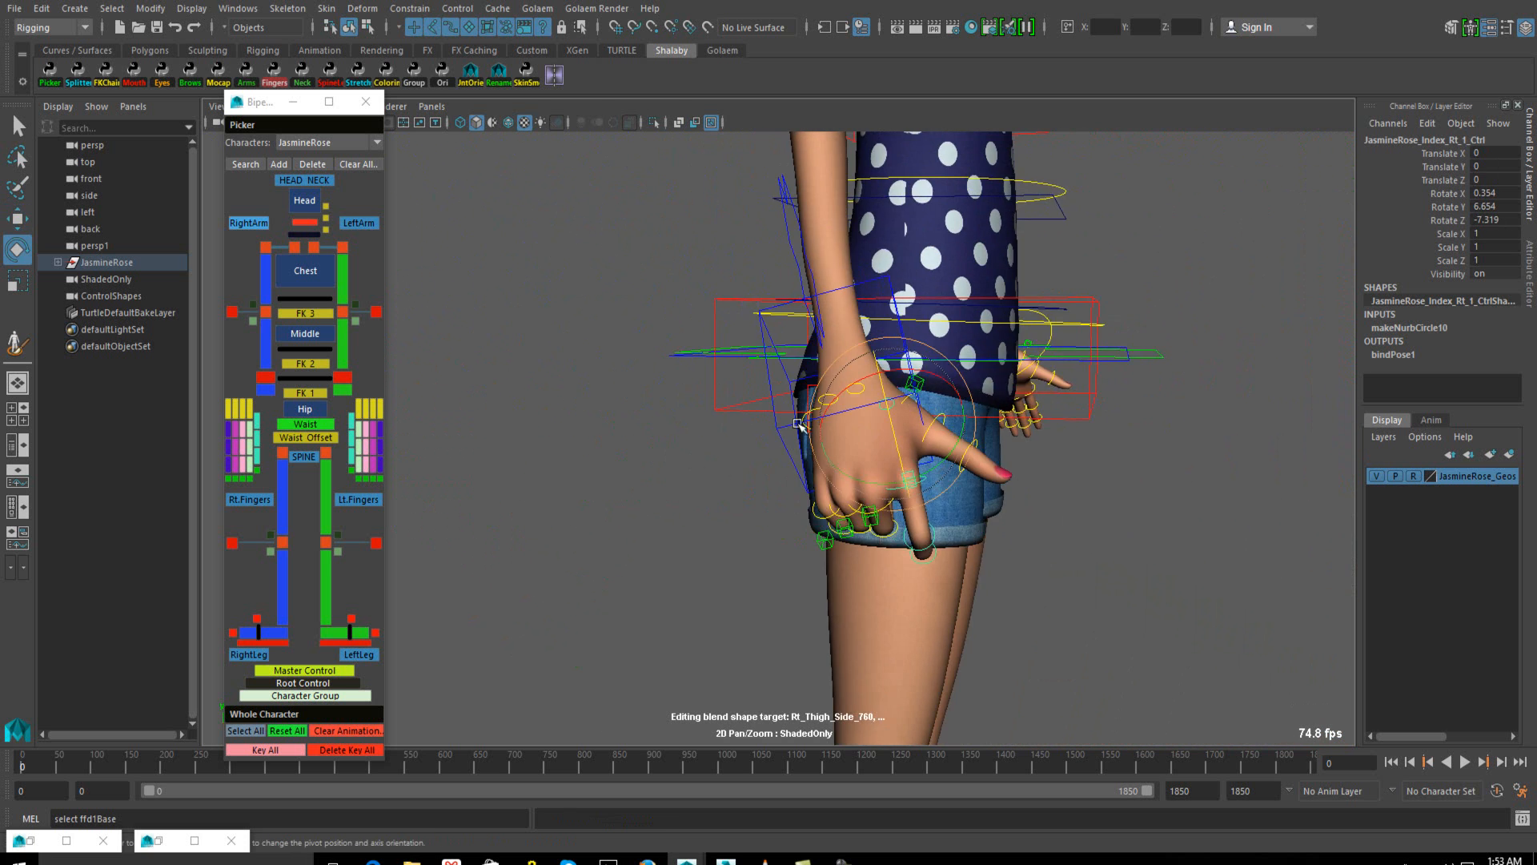
middle_click_drag(905, 189, 852, 470, "alt")
left_click_drag(851, 470, 590, 450, "alt")
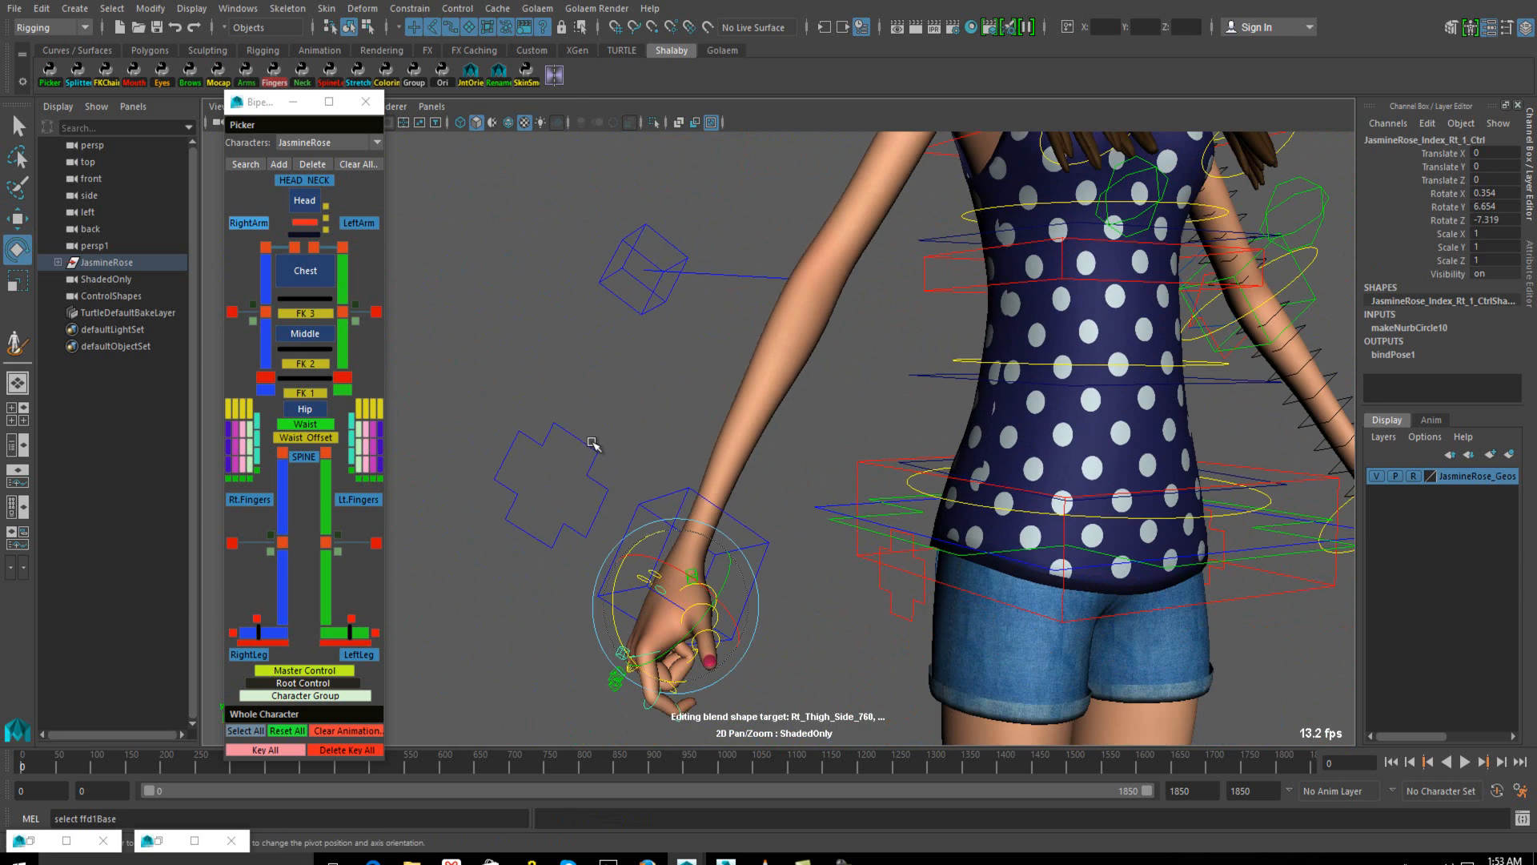
left_click(590, 444)
scroll(710, 446, "up", 4)
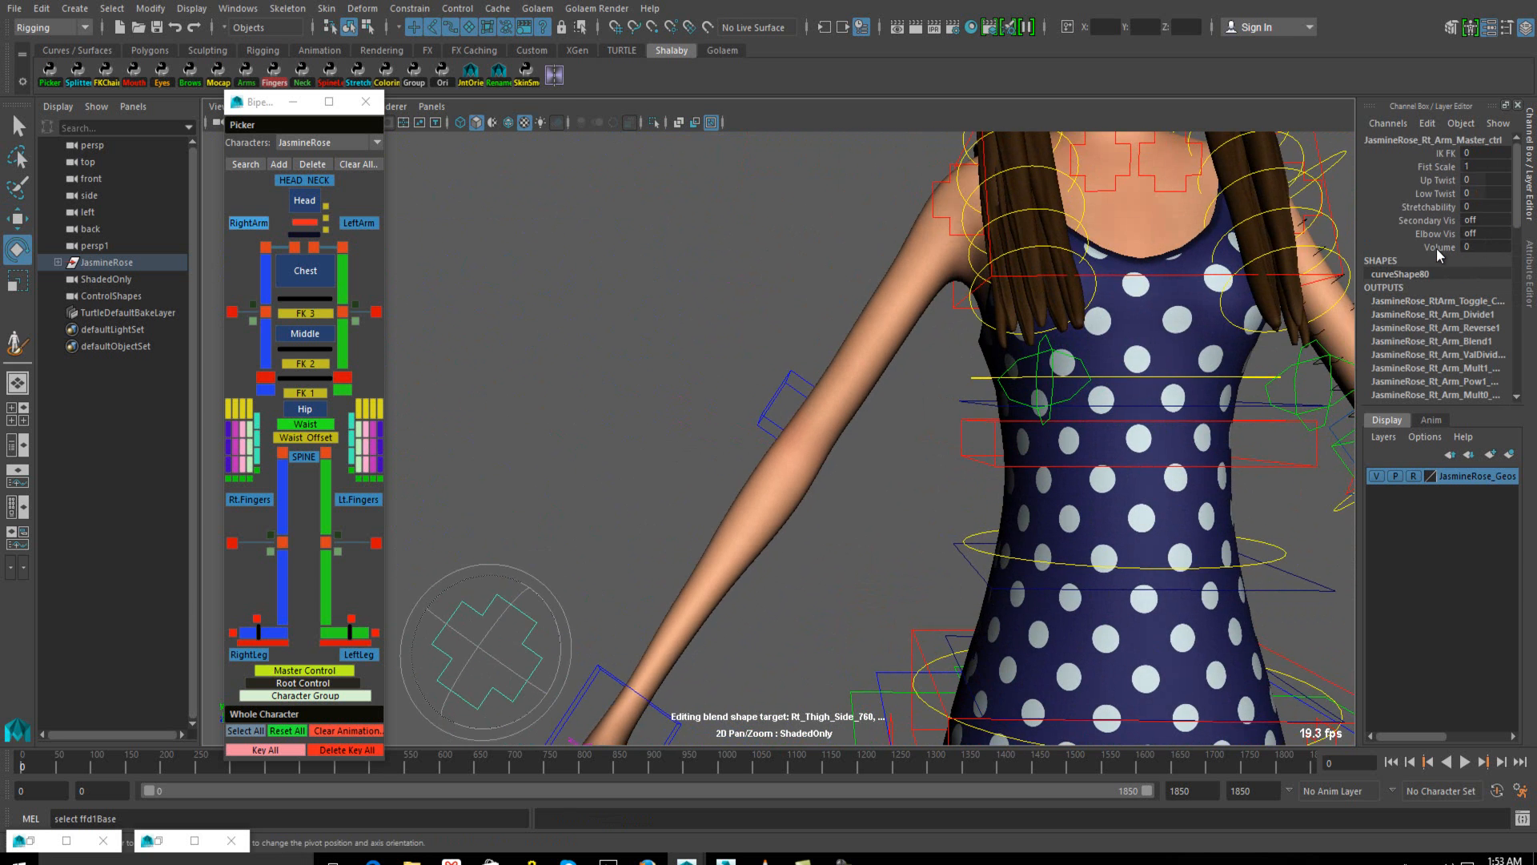
left_click(1433, 155)
left_click_drag(963, 296, 841, 288, "alt")
Set the Local World attribute of the right upper arm FK control to 1
left_click(837, 294)
key("e")
left_click(1423, 194)
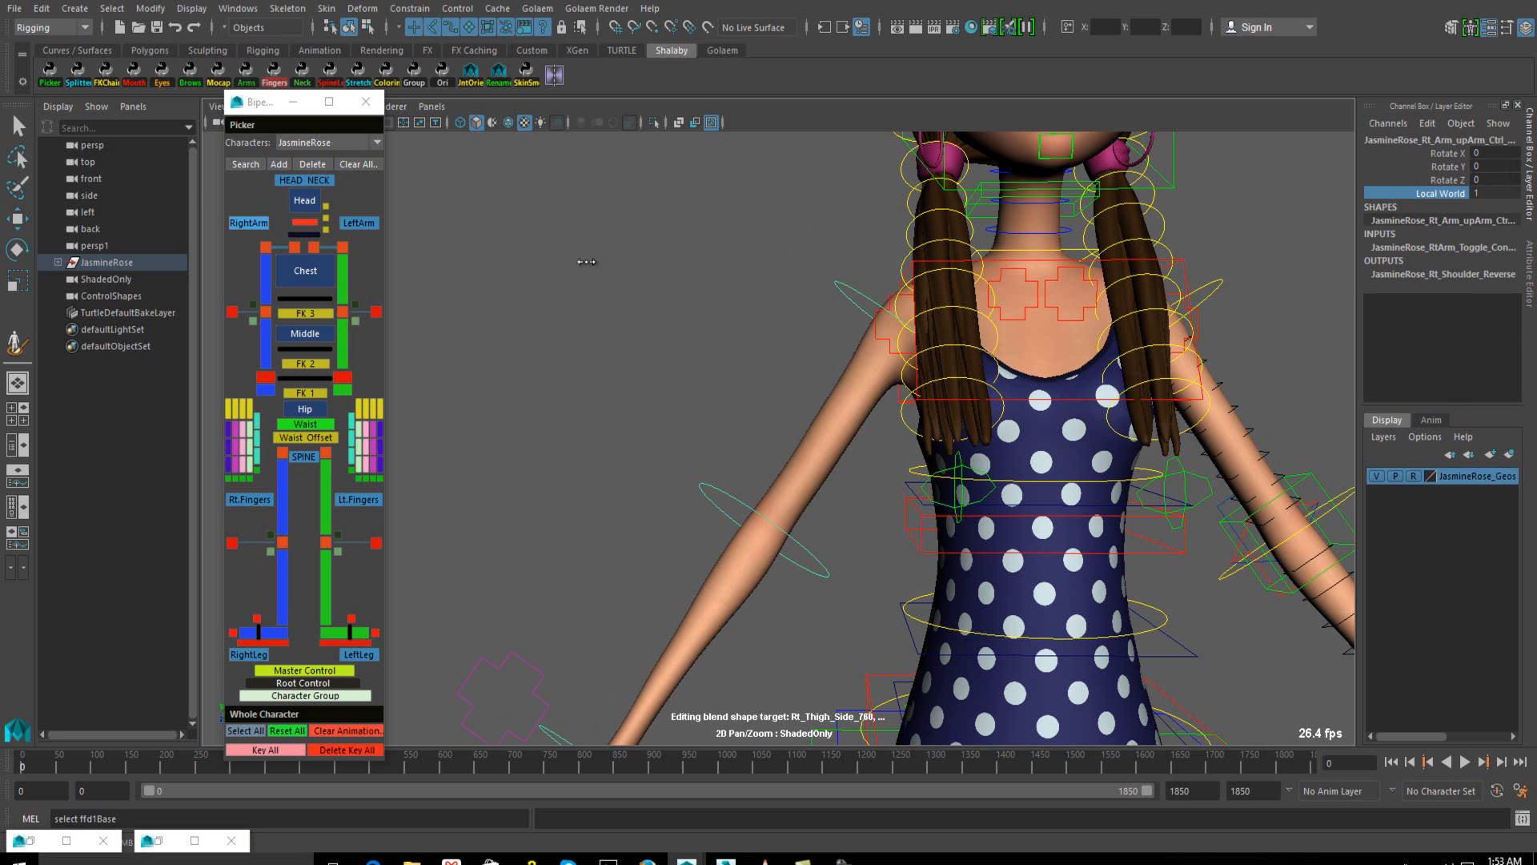
middle_click_drag(1218, 320, 1161, 248, "alt")
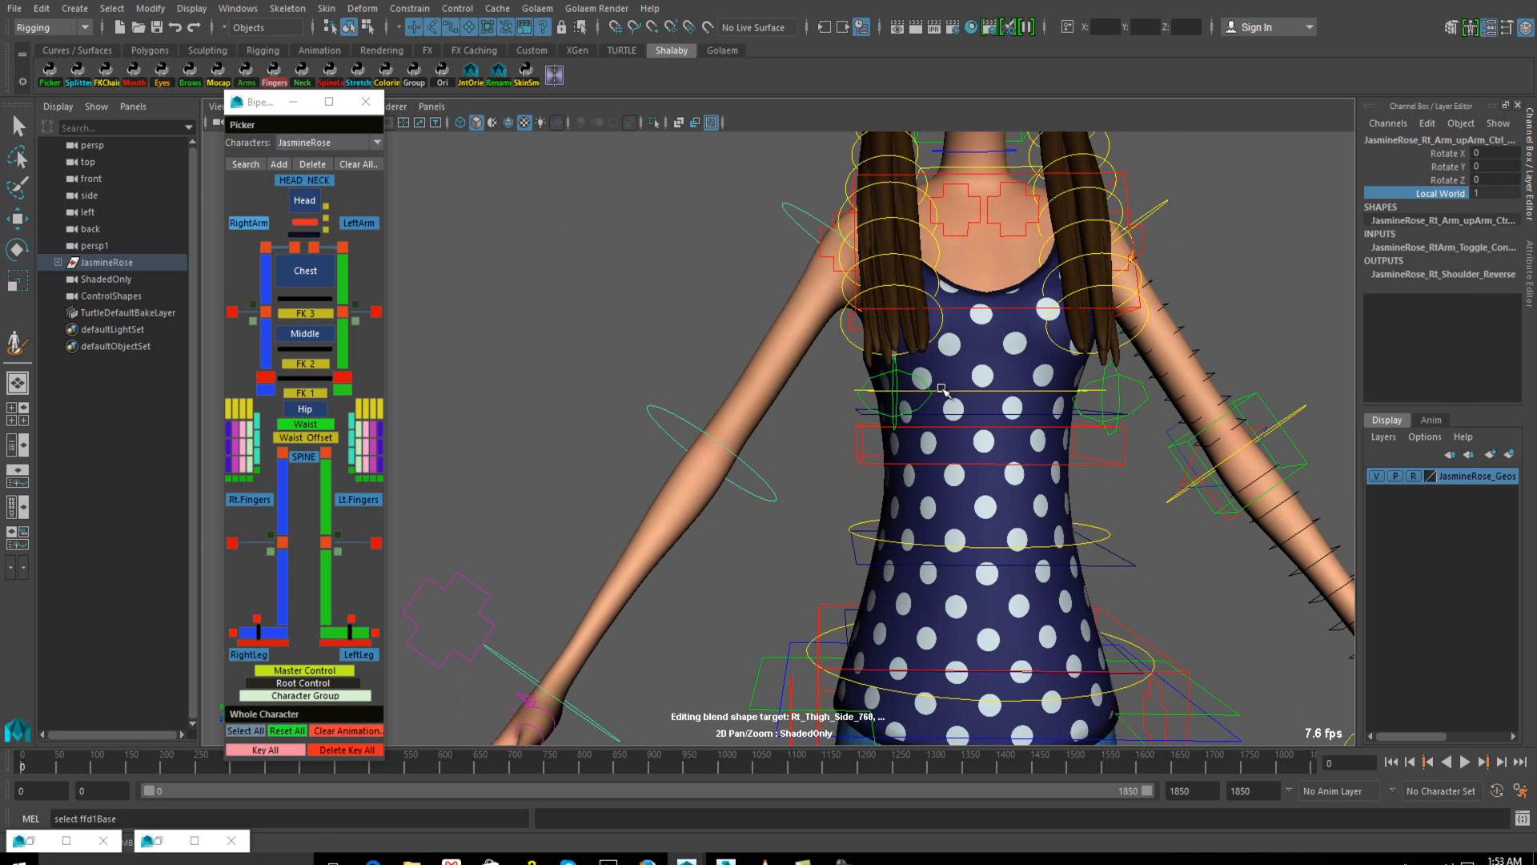
Try rotating the three spine FK controls together, and undo the rotation
left_click(307, 393)
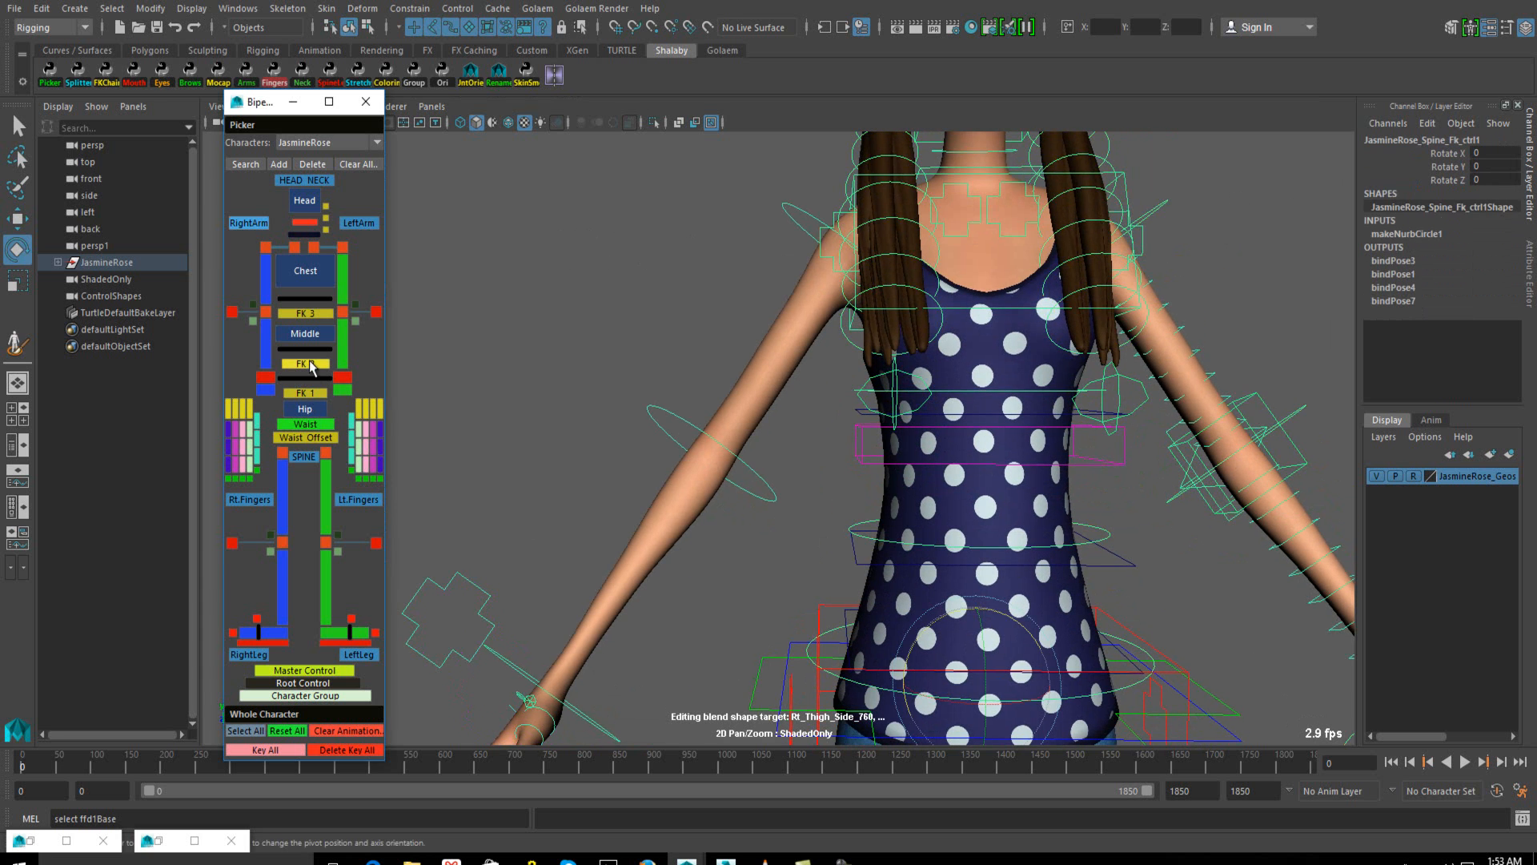
middle_click_drag(820, 529, 793, 485, "alt")
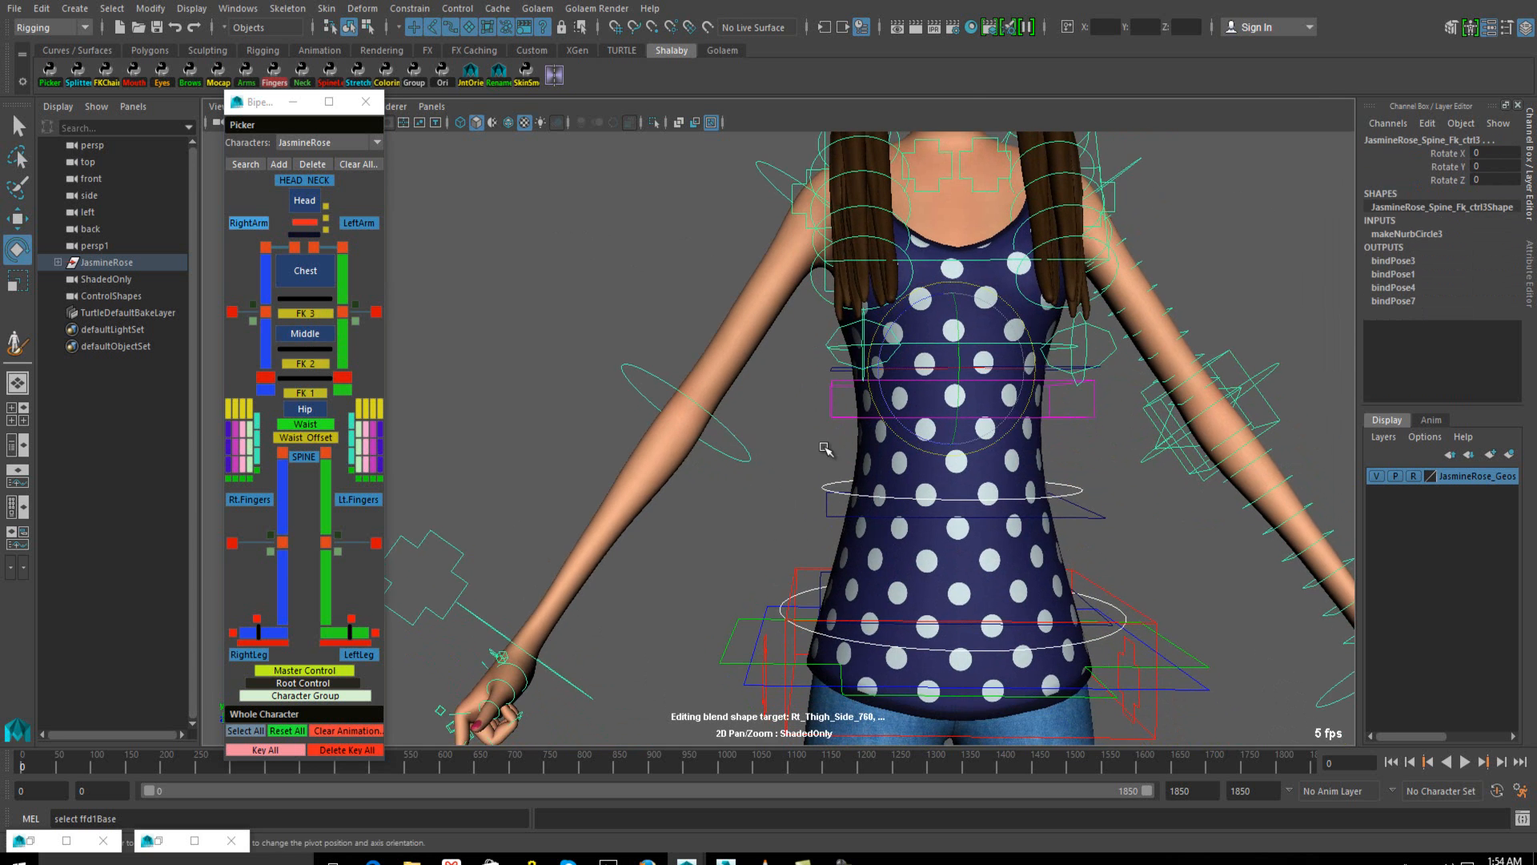
mouse_move(893, 322)
left_mouse_down()
mouse_move(891, 336)
mouse_move(912, 326)
mouse_move(889, 336)
left_mouse_up()
key("ctrl+z")
Try rotating the neck control at the base of the neck, and undo the rotation
middle_click_drag(921, 450, 855, 534, "alt")
right_click_drag(966, 406, 1054, 385, "alt")
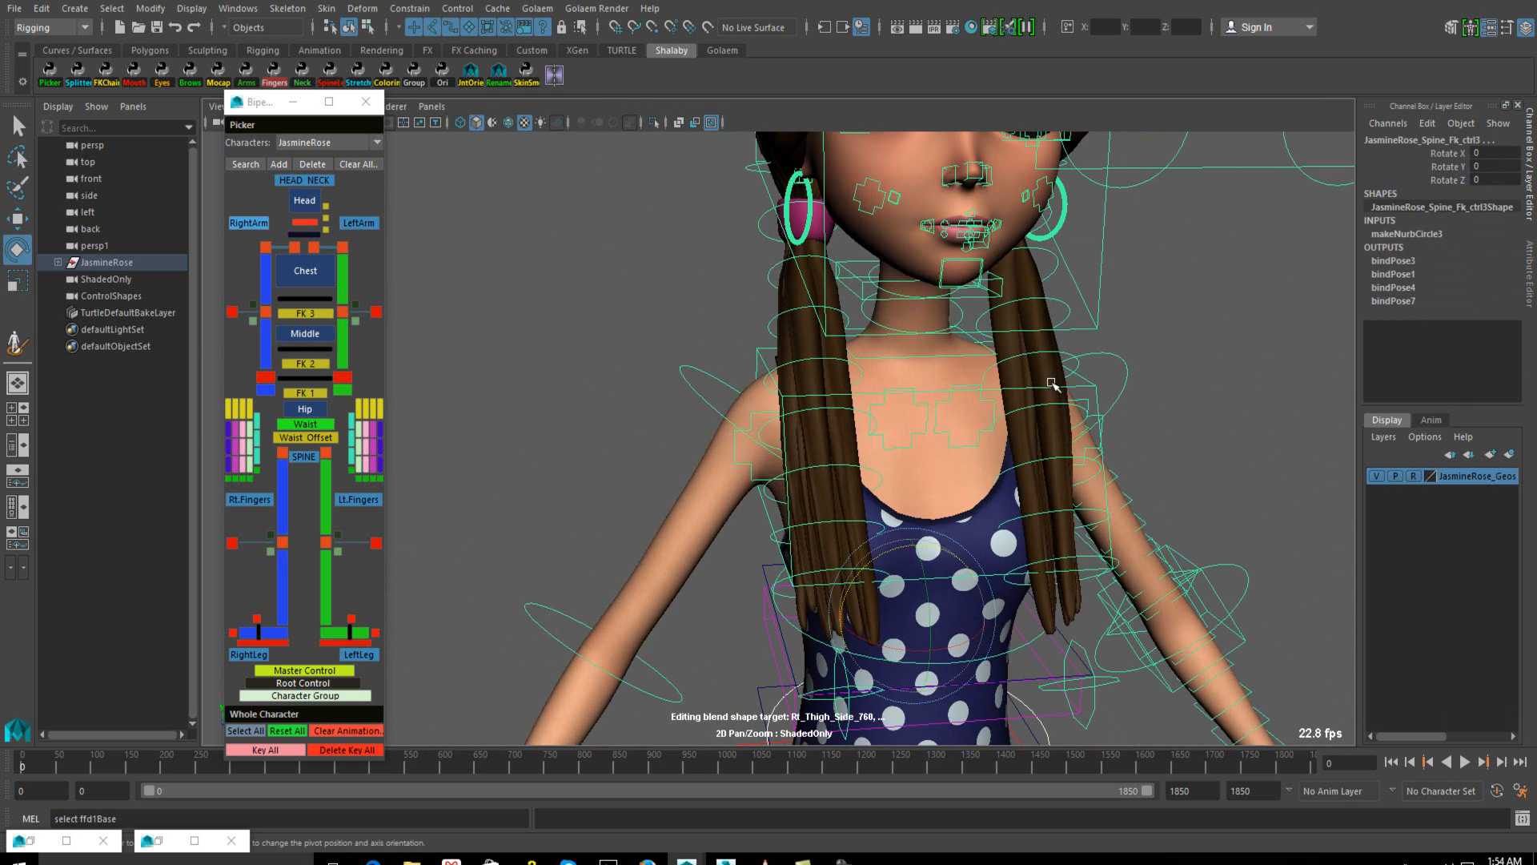
left_click(979, 356)
middle_click_drag(979, 356, 982, 422, "alt")
left_click_drag(875, 368, 989, 354)
key("ctrl+z")
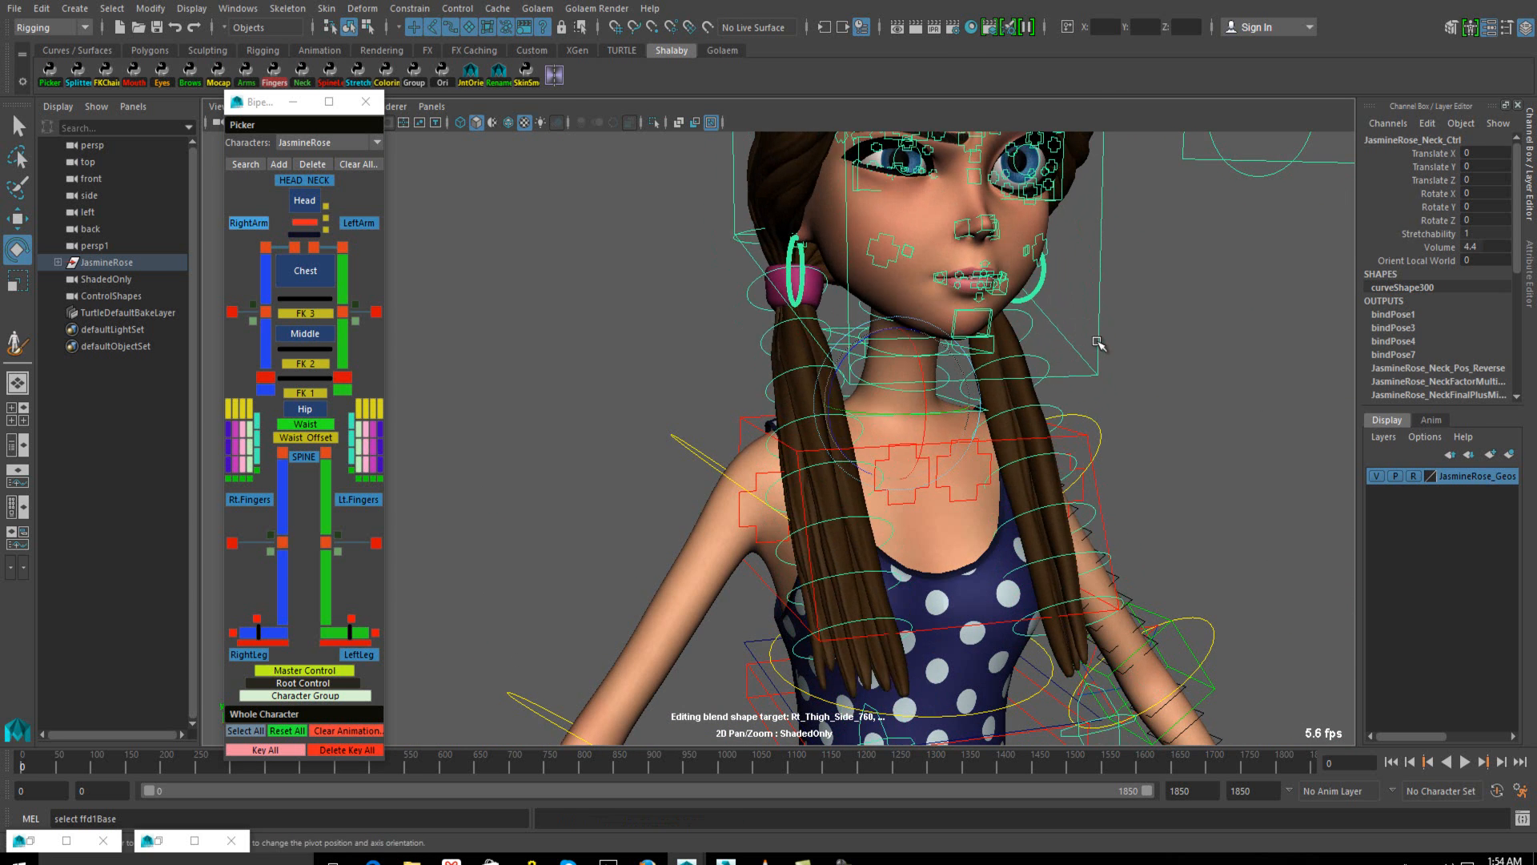
Try moving the box-shaped head control, and undo the move
left_click(1098, 343)
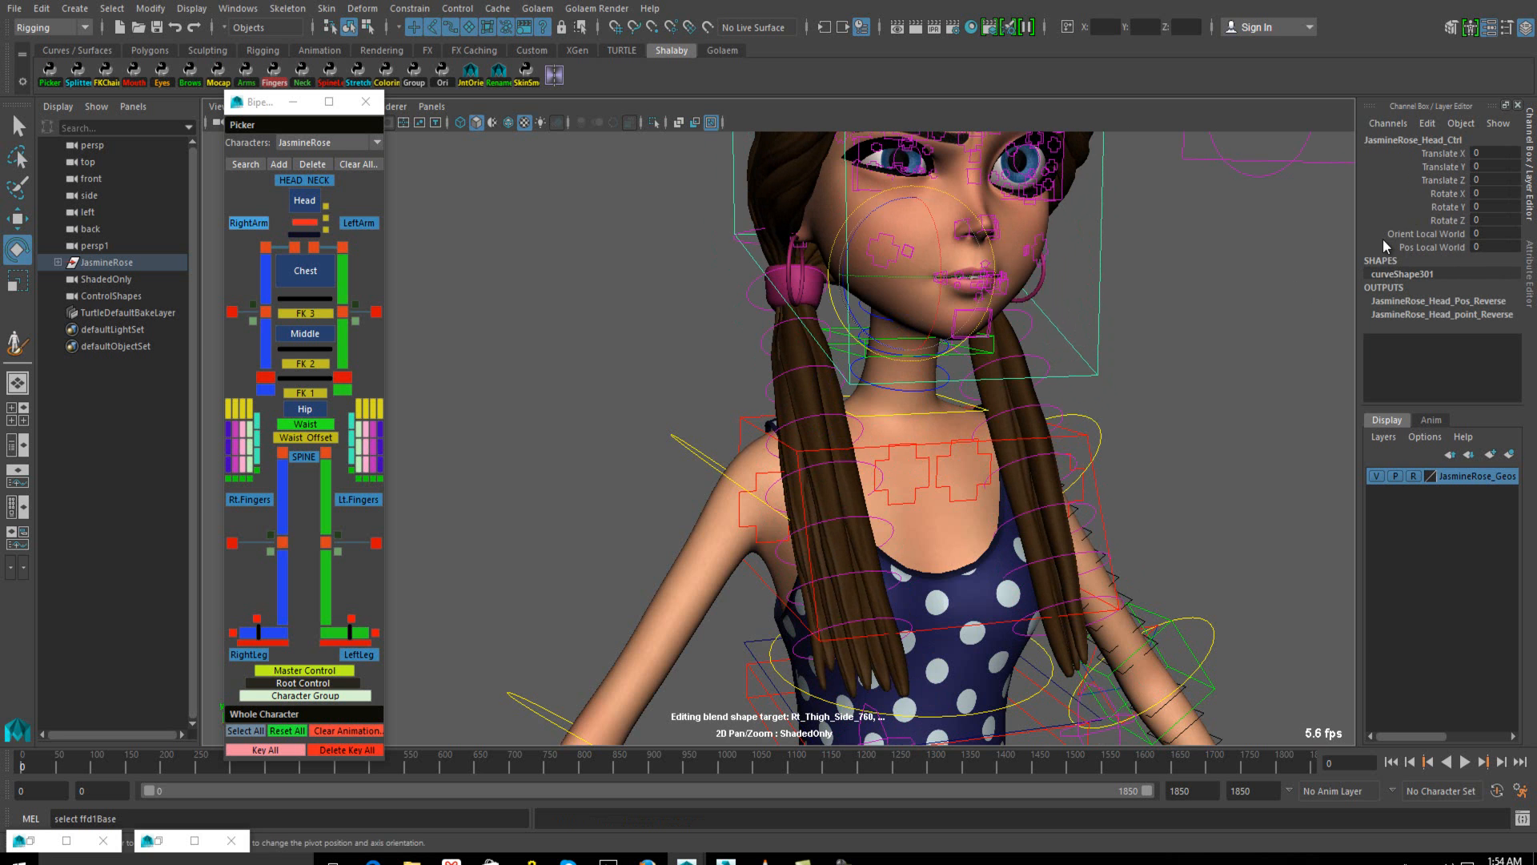
middle_click_drag(1050, 294, 1000, 412, "alt")
left_click_drag(1000, 413, 926, 393, "alt")
key("w")
left_click_drag(912, 333, 902, 276)
key("ctrl+z")
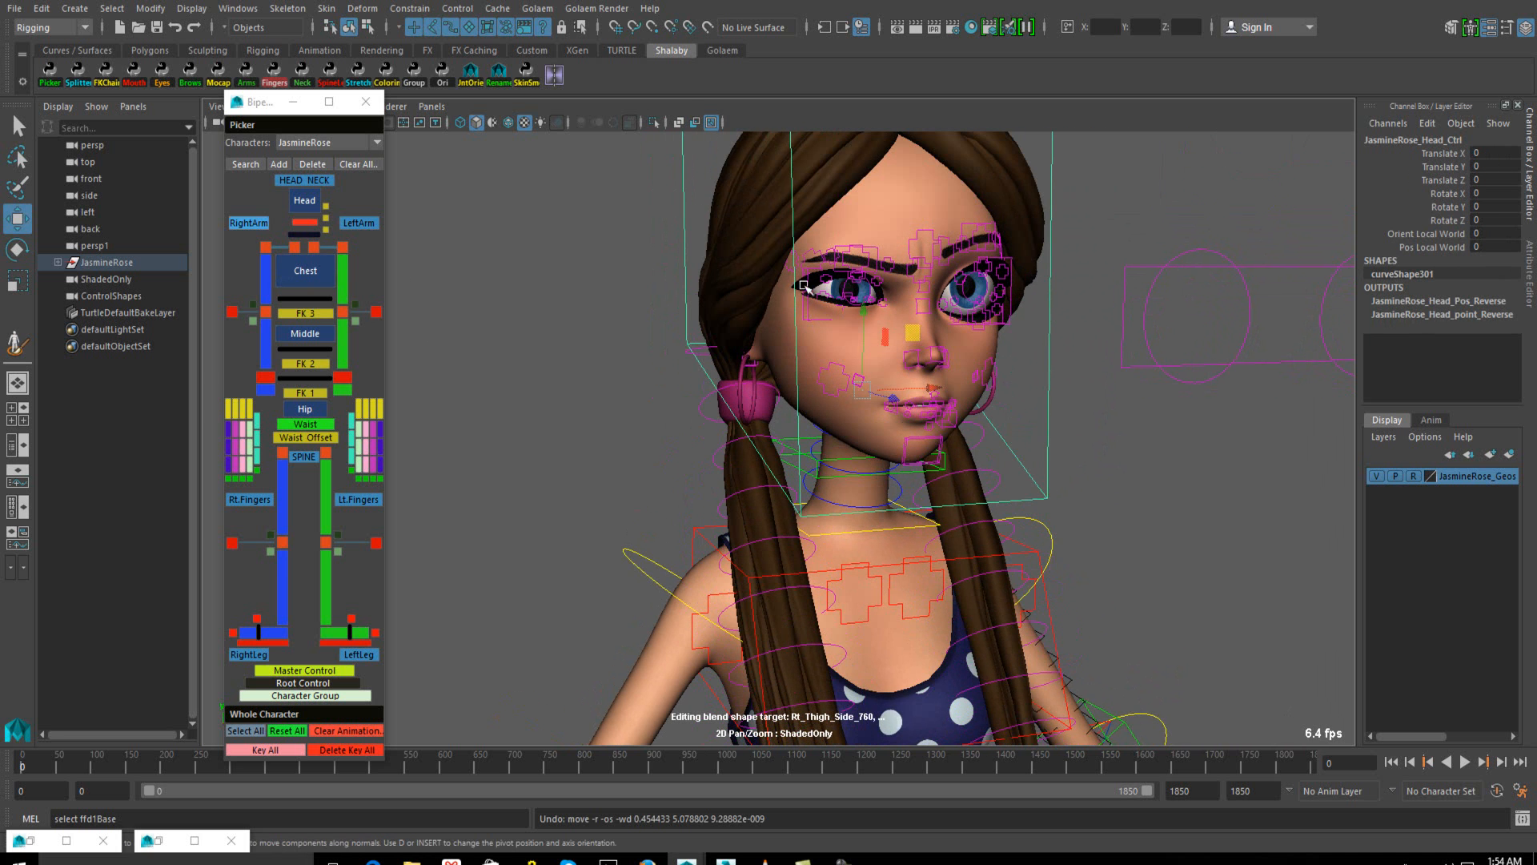
Try rotating the neck FK controls together, and undo the changes
left_click(326, 222)
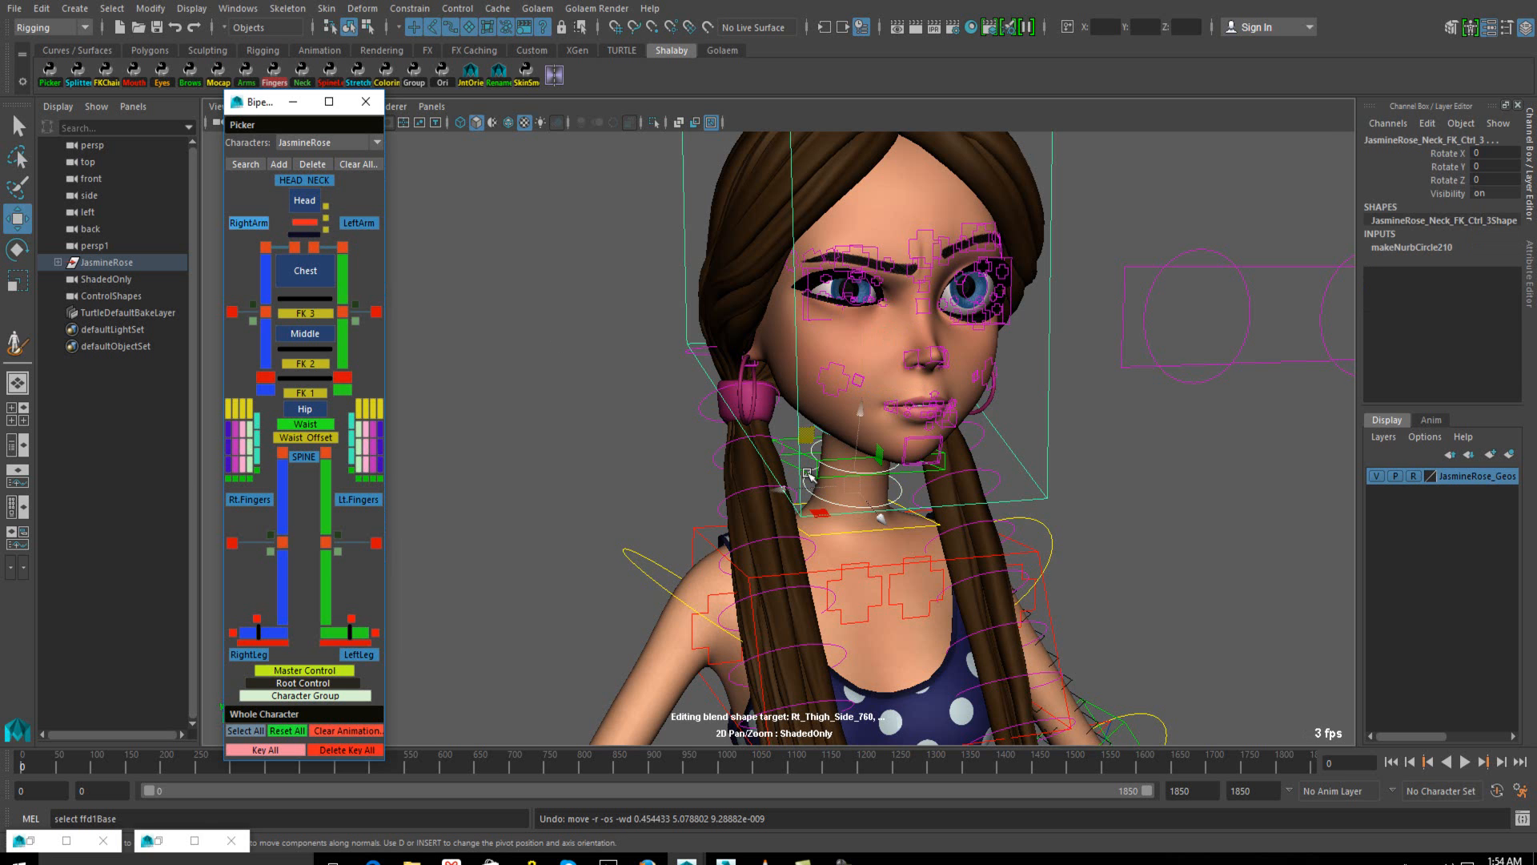
key("e")
left_click_drag(854, 404, 914, 488)
key("ctrl+z")
key("ctrl+z")
key("ctrl+z")
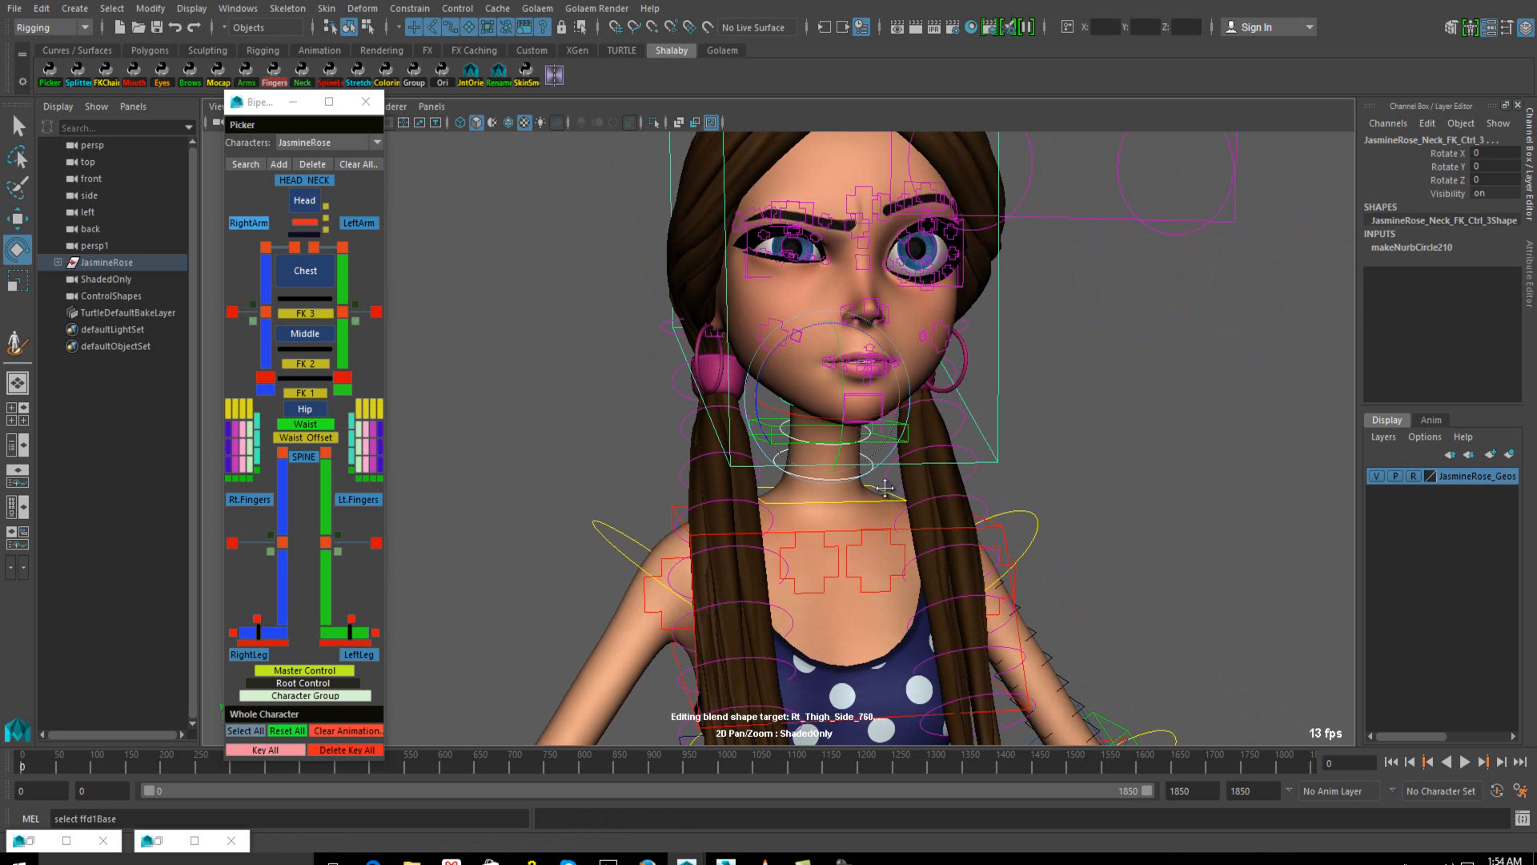
Set the head control's Orient Local World to 1 and test it by rotating the spine FK controls, undoing the rotation
left_click(1005, 473)
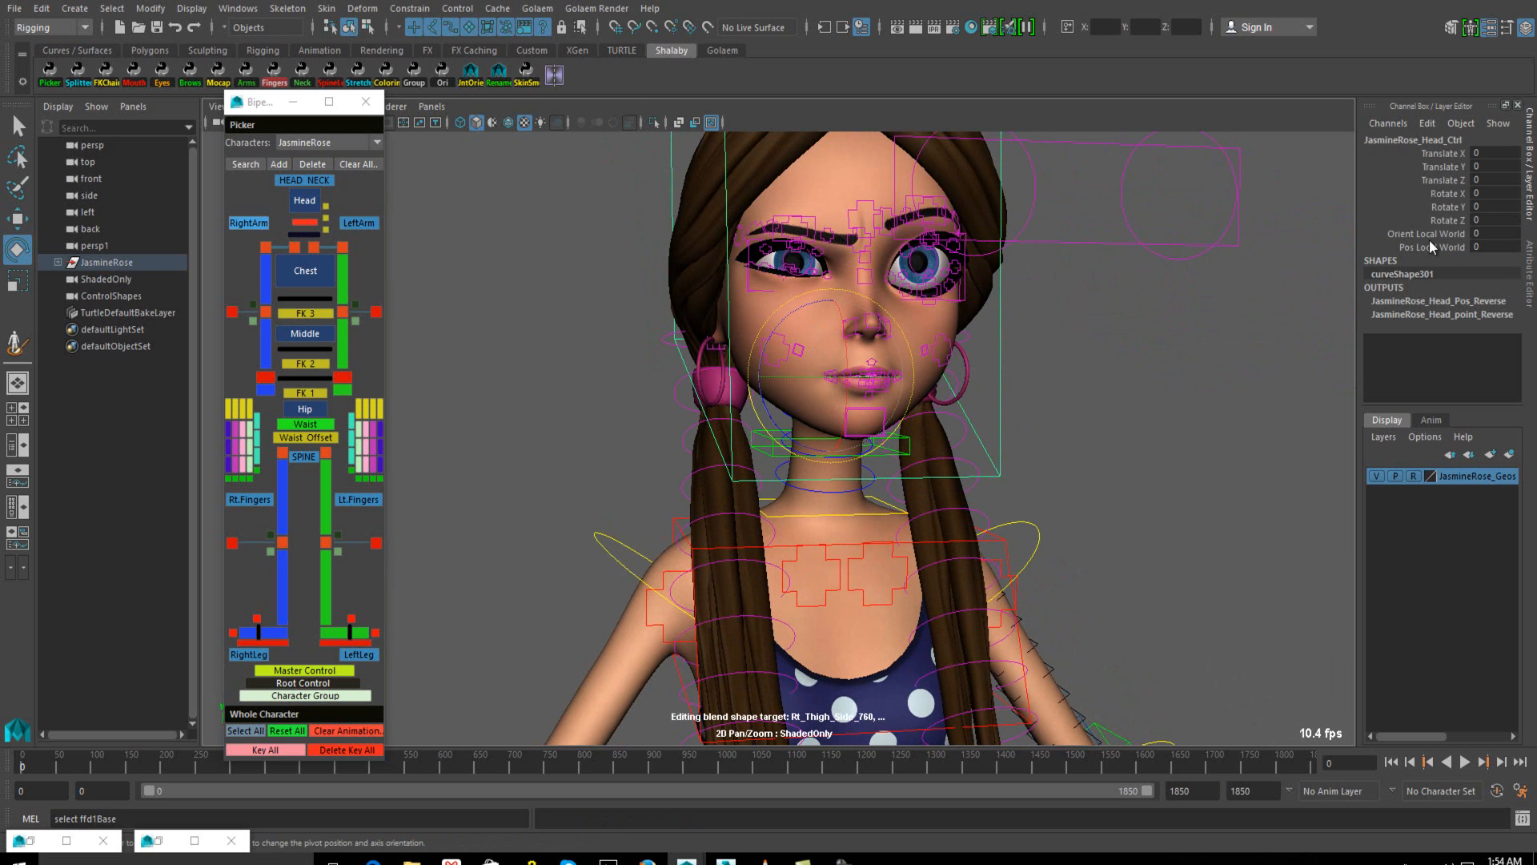
left_click(1427, 234)
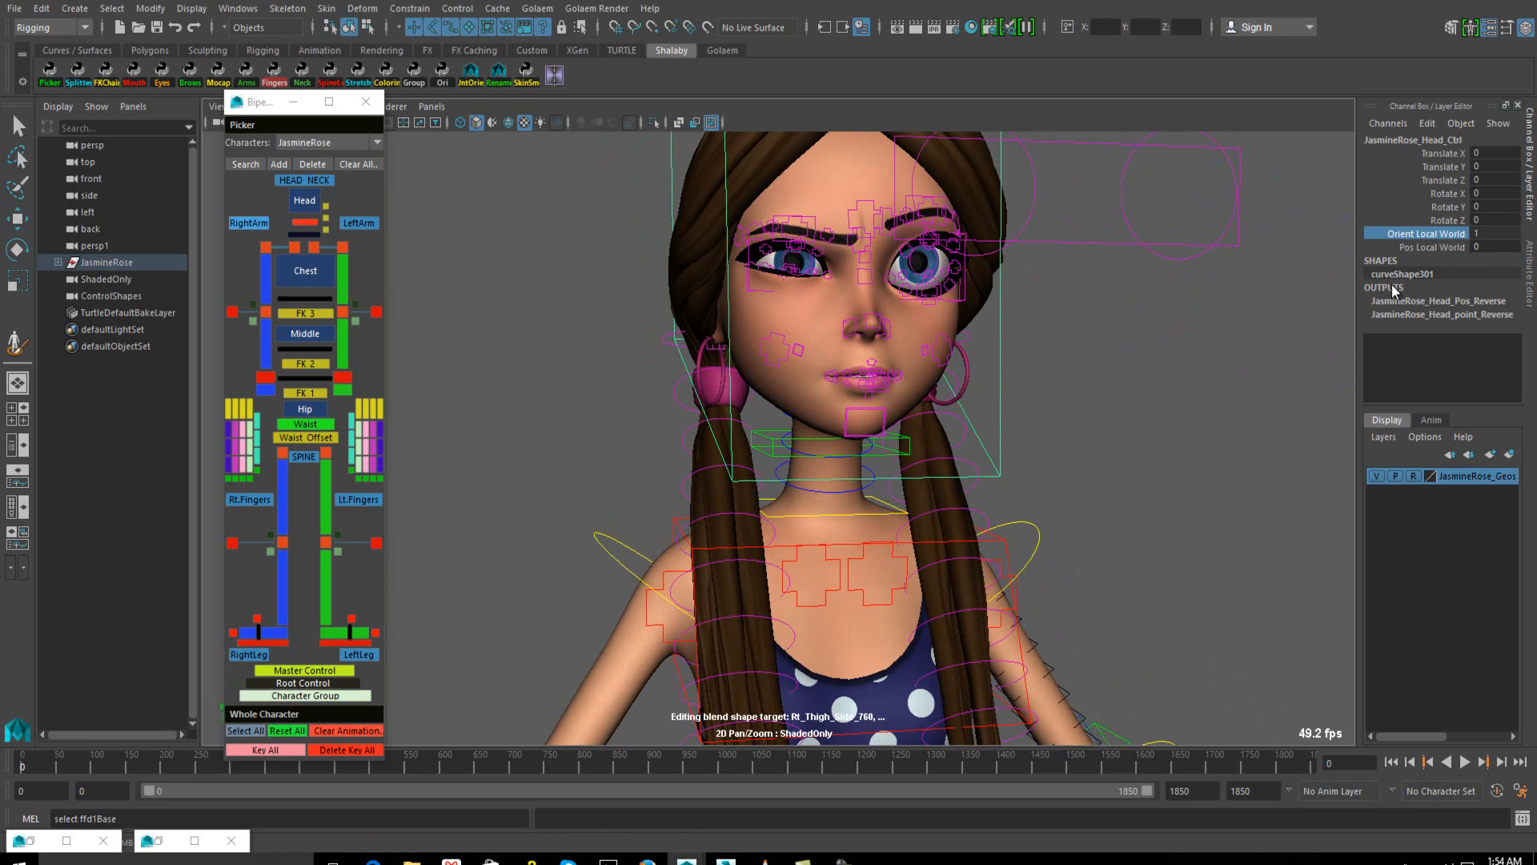
scroll(1033, 449, "down", 3)
left_click(304, 392)
key("e")
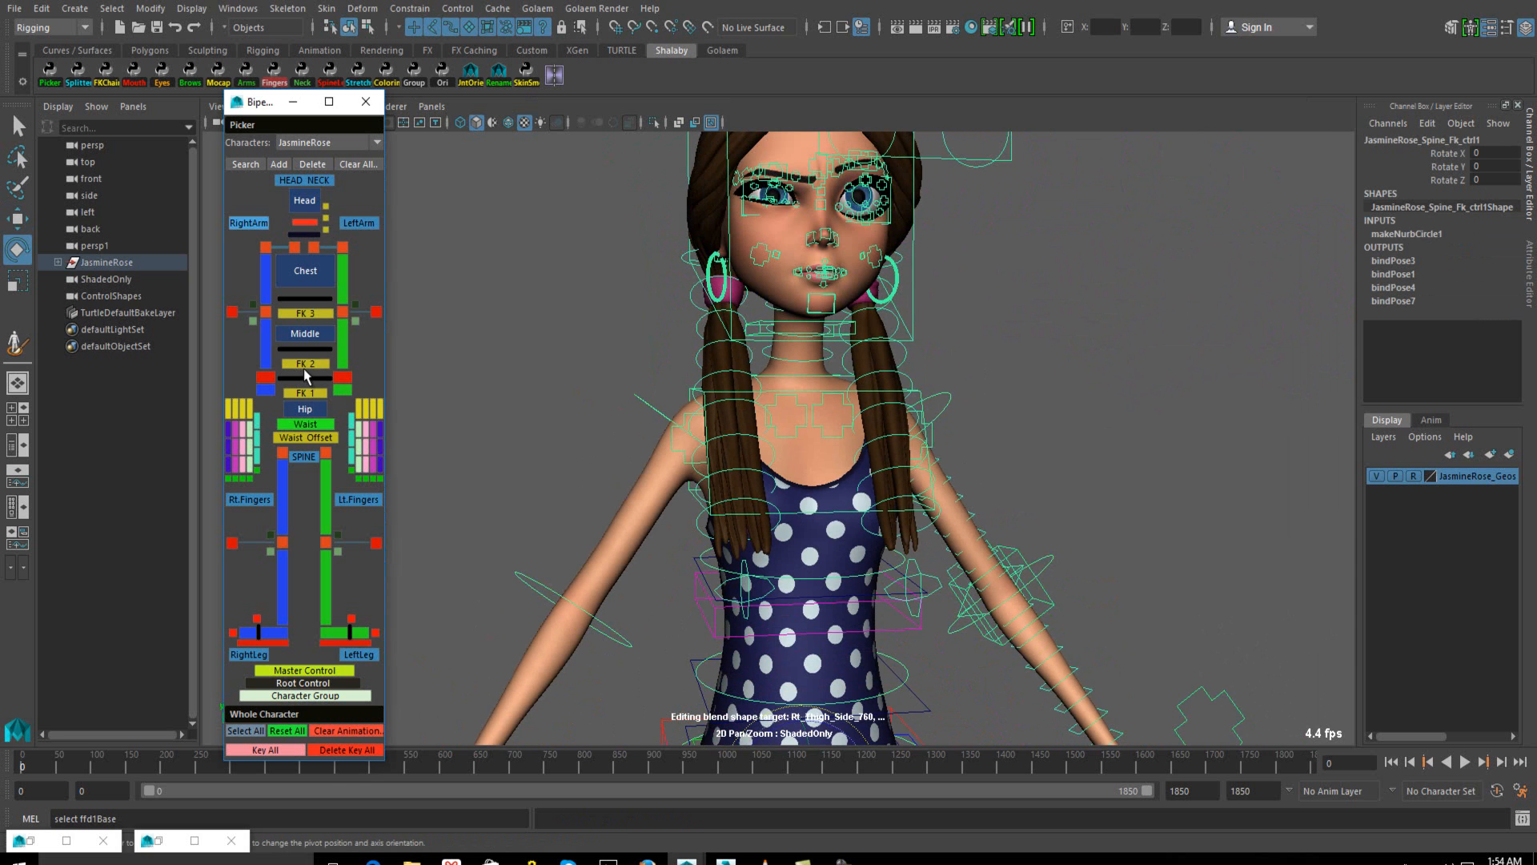
left_click(305, 313)
scroll(746, 474, "up", 2)
left_click_drag(746, 474, 720, 521)
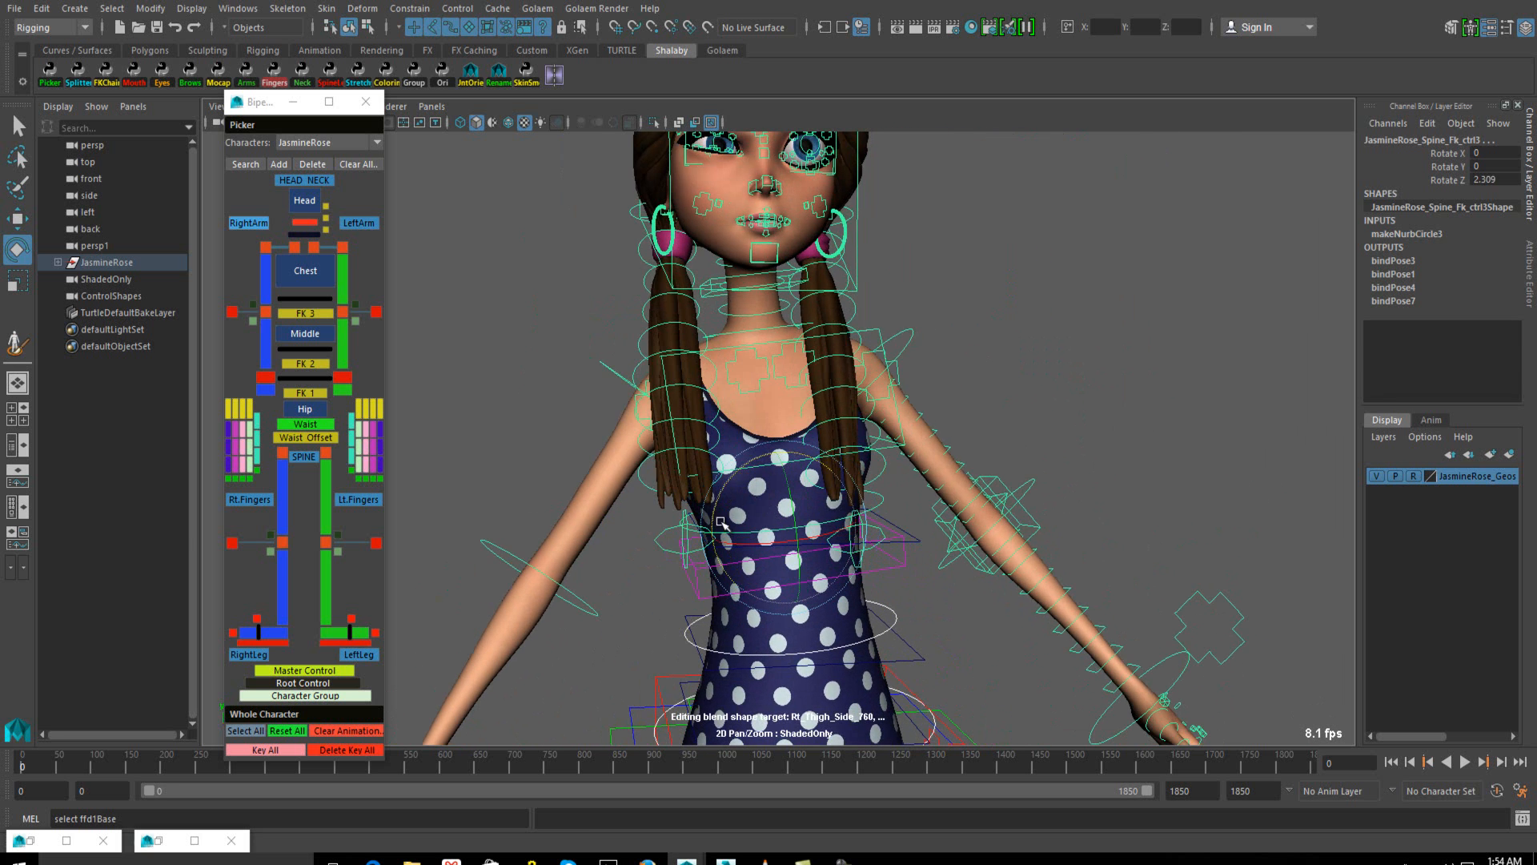
key("ctrl+z")
Set the head control's Pos Local World to 1 and test it by rotating the spine FK controls, undoing the rotation
left_click(908, 264)
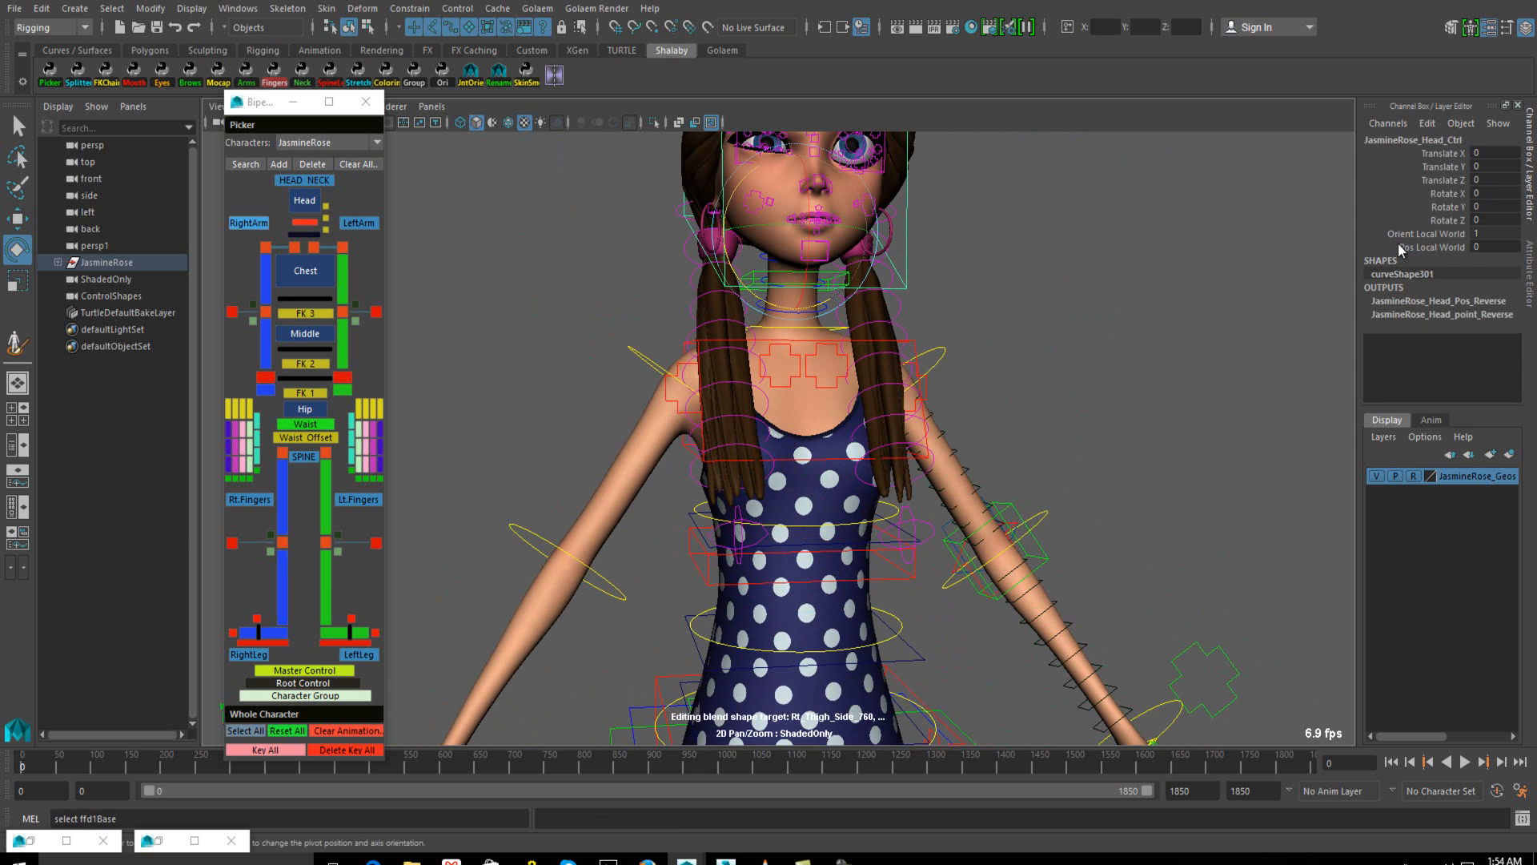
left_click(1458, 248)
middle_click_drag(1469, 252, 1481, 253)
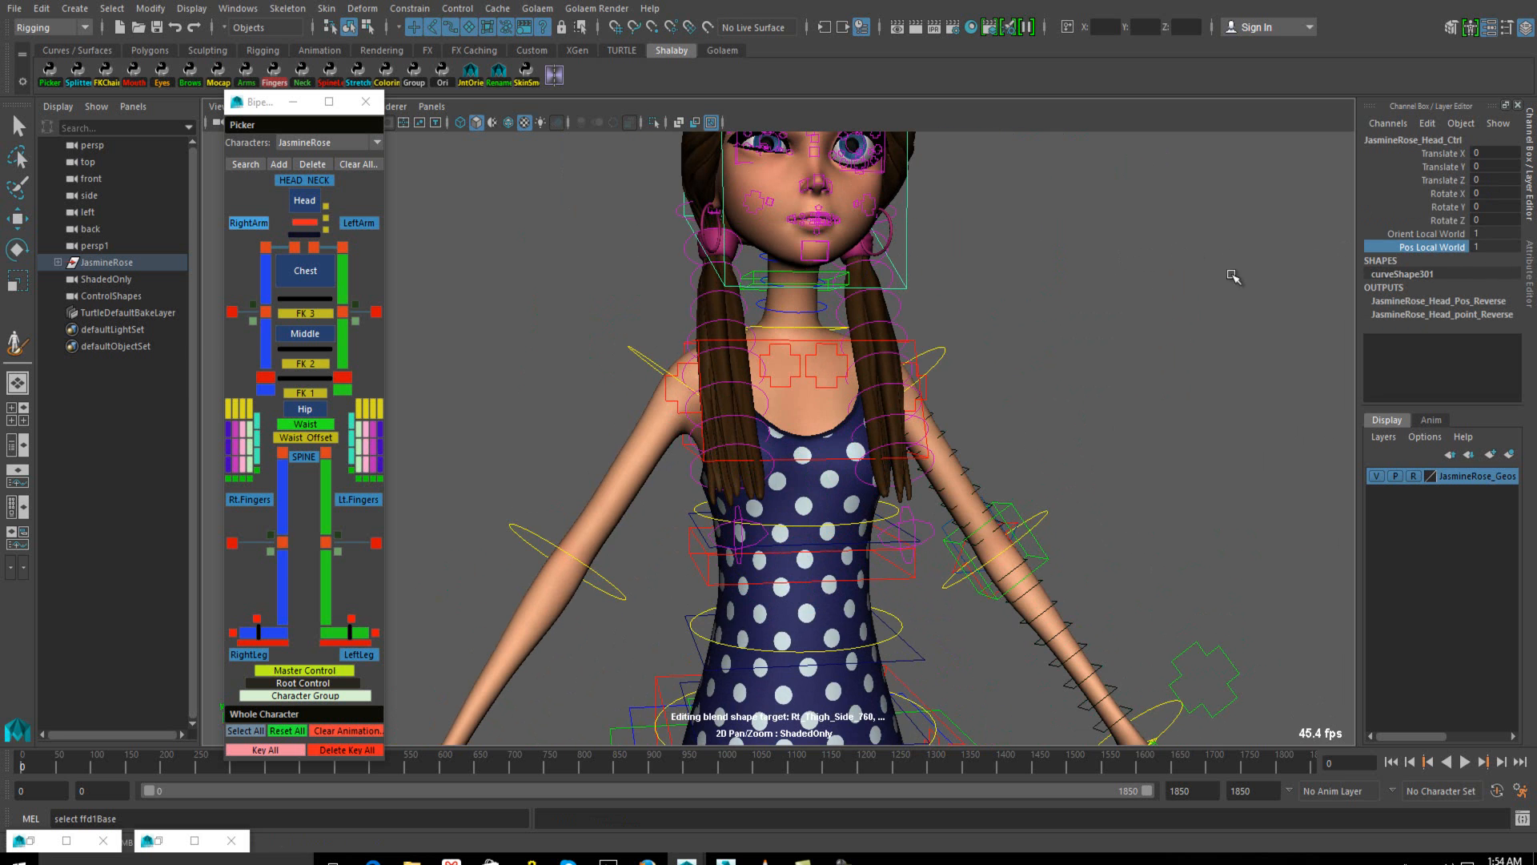
left_click(287, 390)
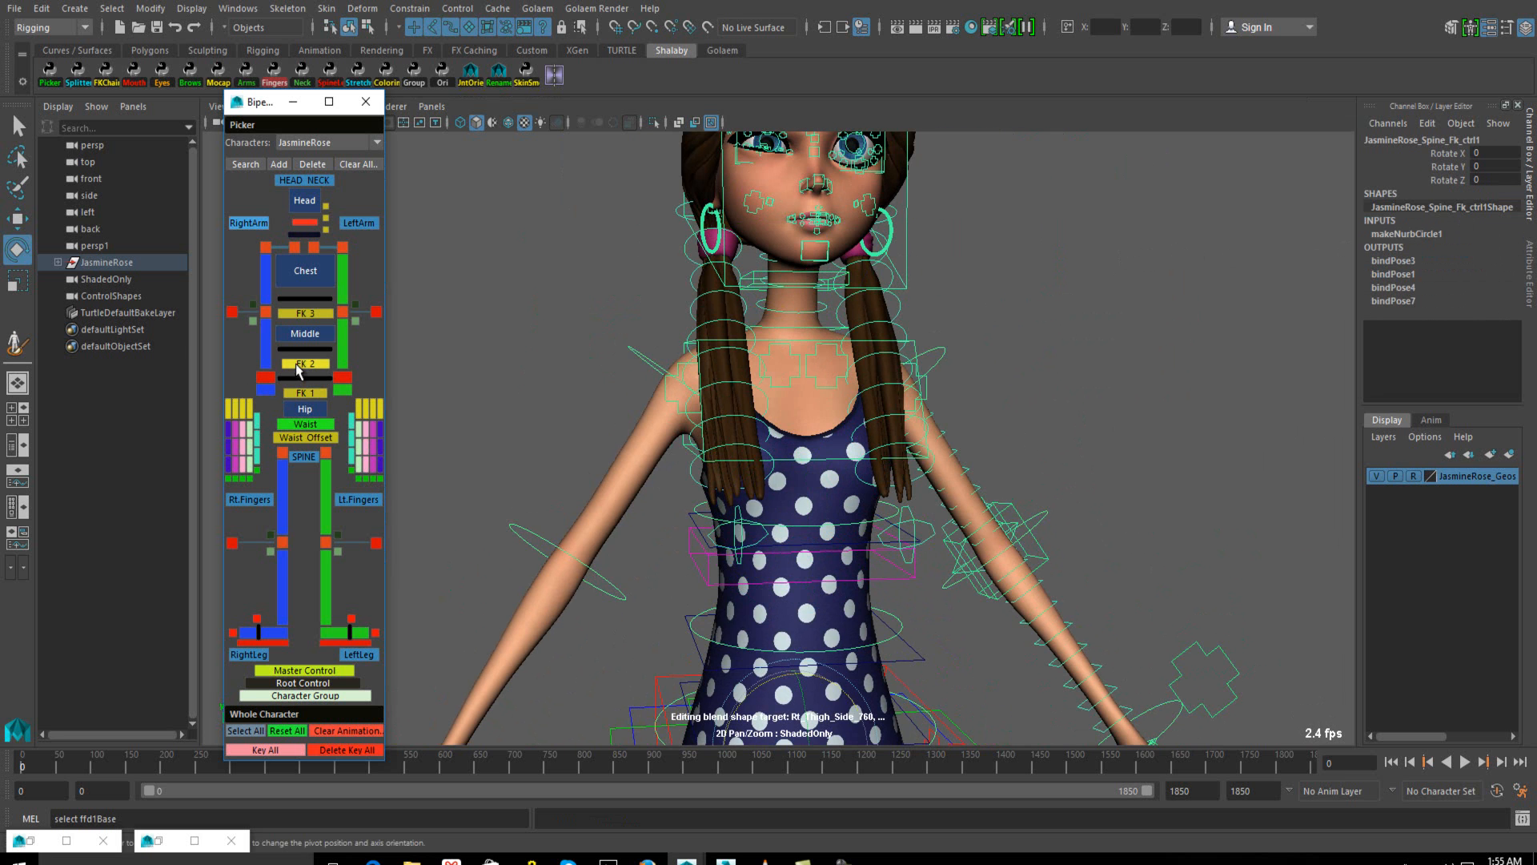
left_click_drag(815, 446, 740, 670, "alt")
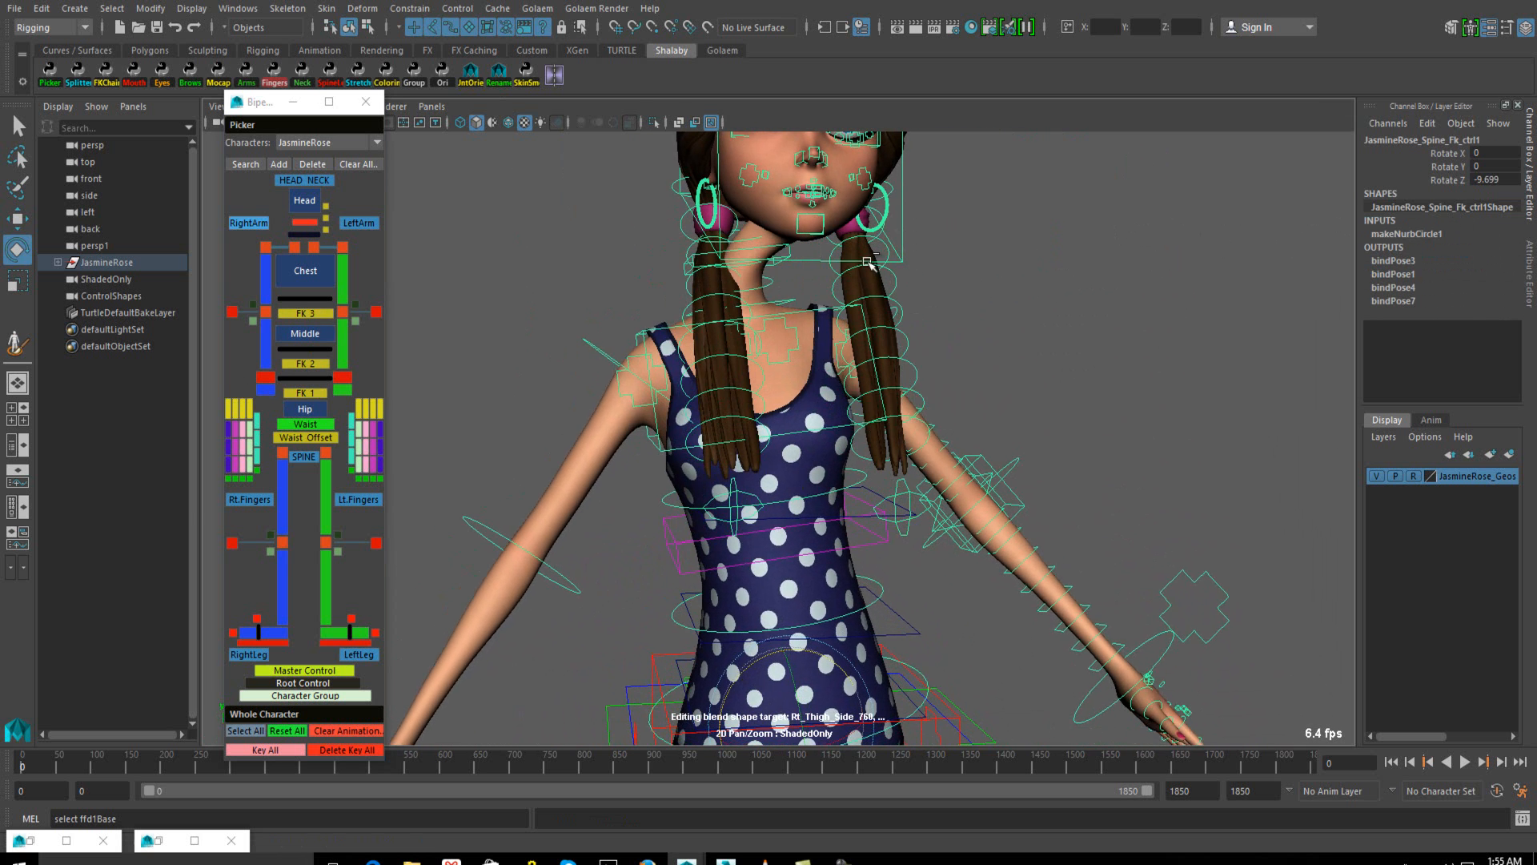
key("ctrl+z")
Set both Orient Local World and Pos Local World of the head control to 0
left_click(902, 249)
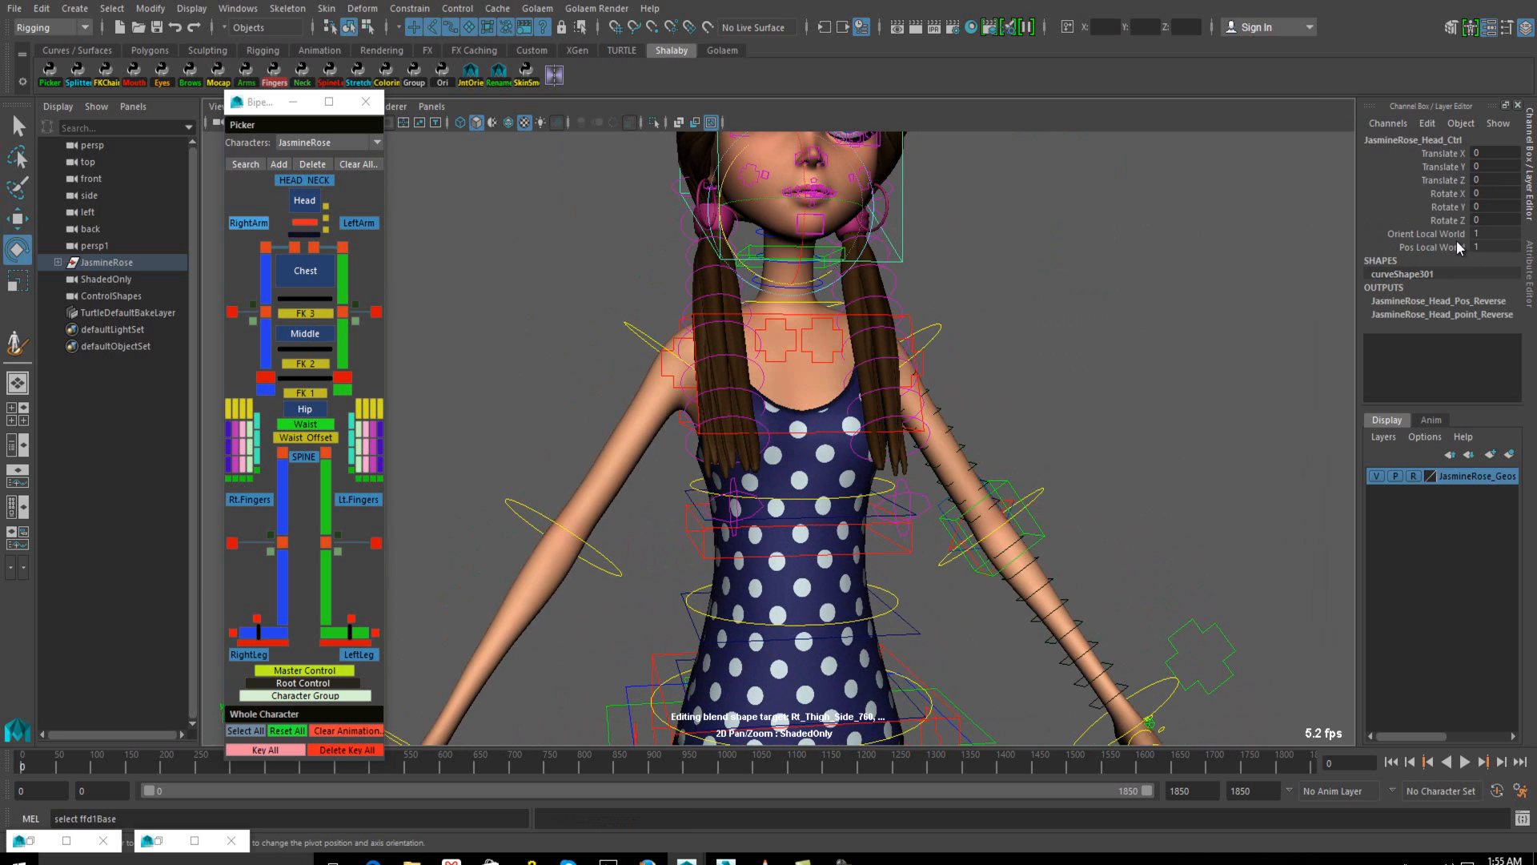
left_click_drag(1455, 234, 1457, 250)
Try moving the cross-shaped Flexi control above the head to bend and stretch the head, and undo the move
middle_click_drag(1074, 265, 1094, 484, "alt")
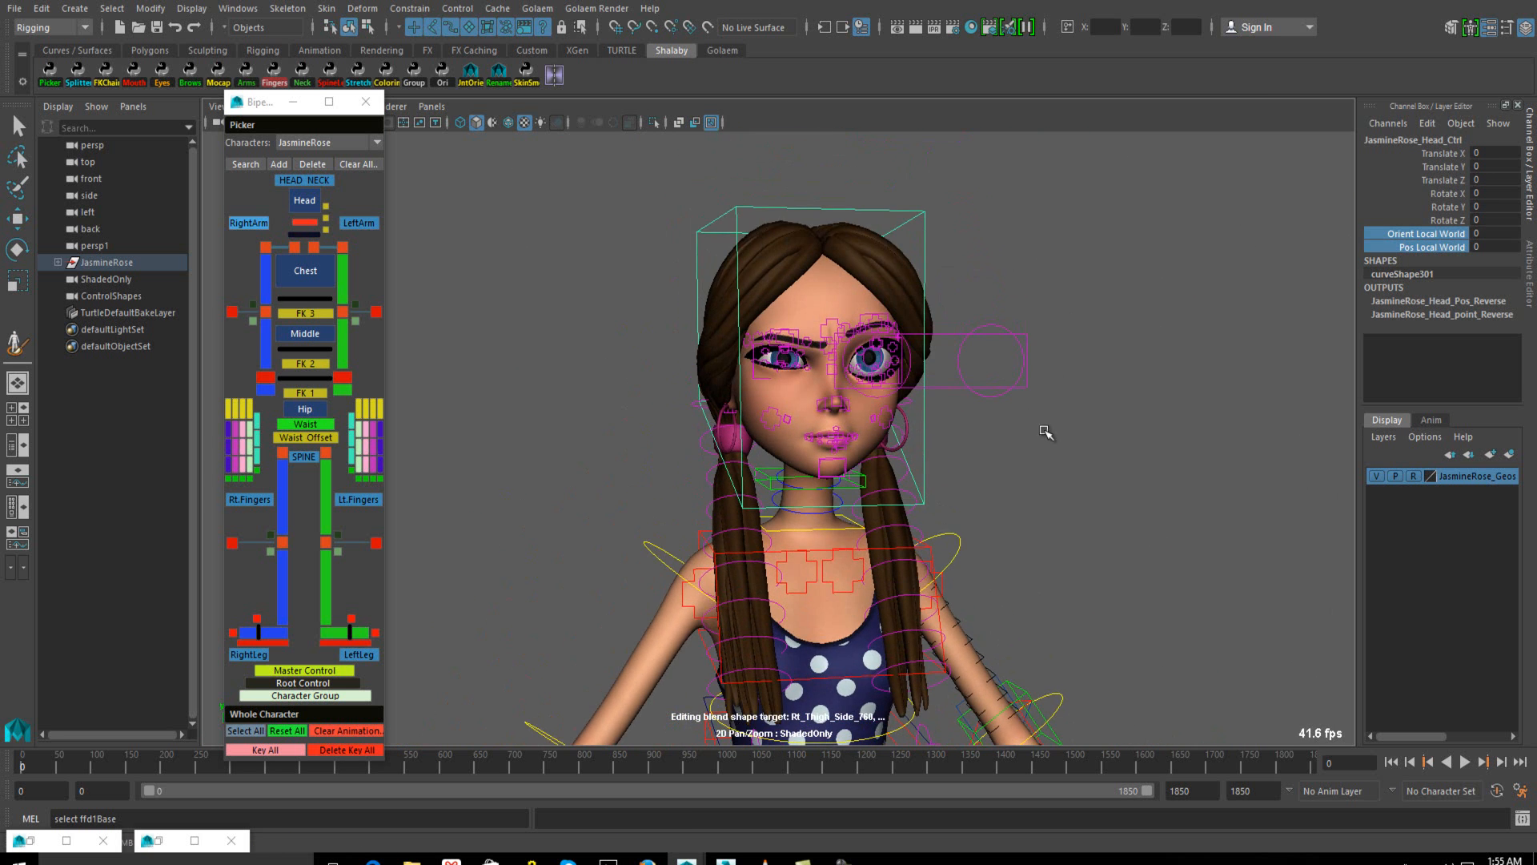
middle_click_drag(1046, 432, 1033, 535, "alt")
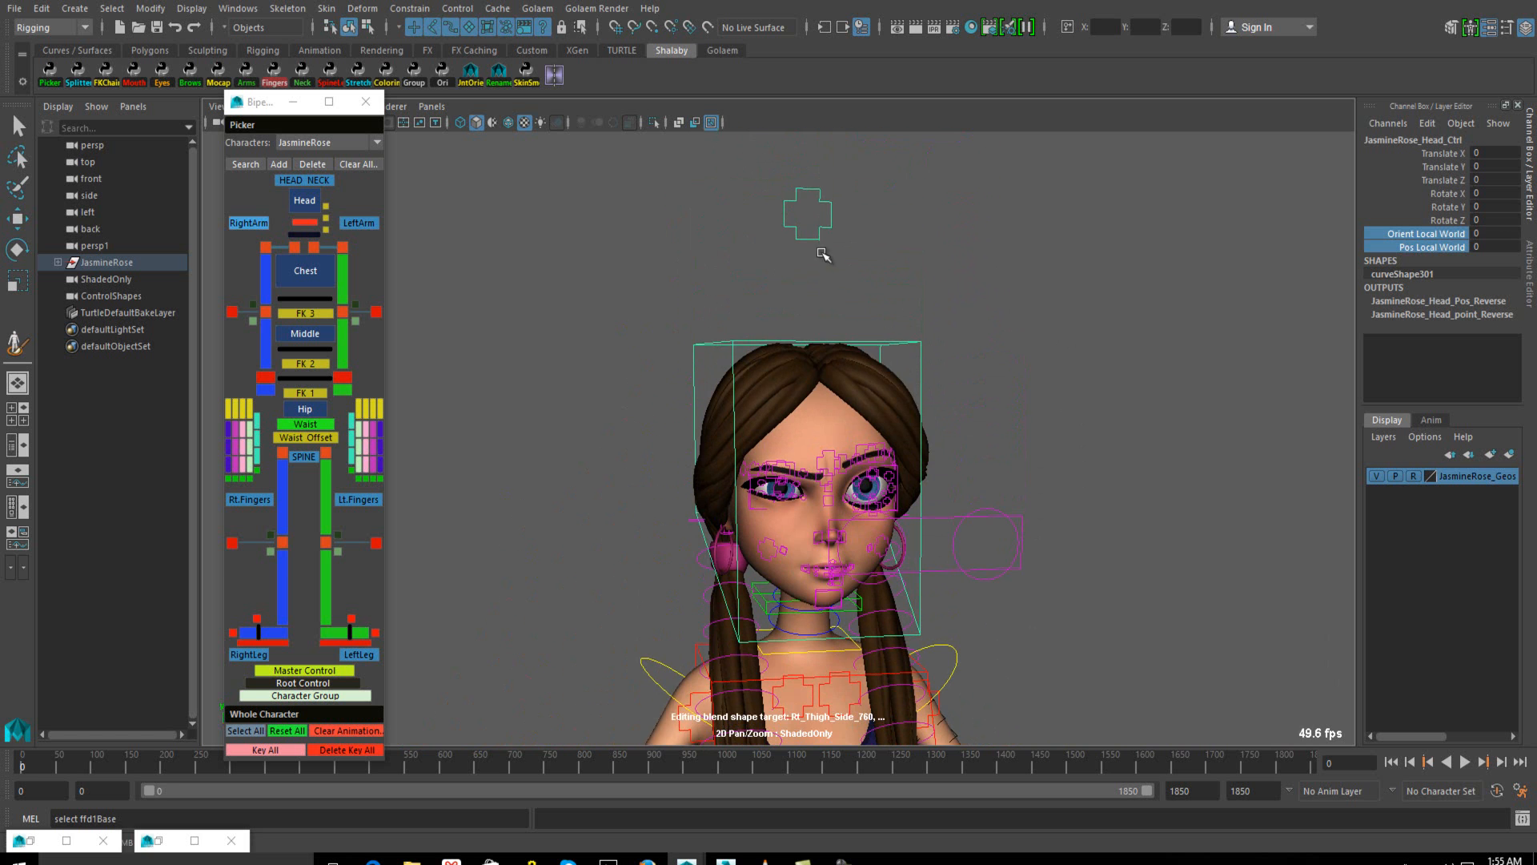
middle_click_drag(908, 431, 903, 482, "alt")
left_click(814, 284)
key("w")
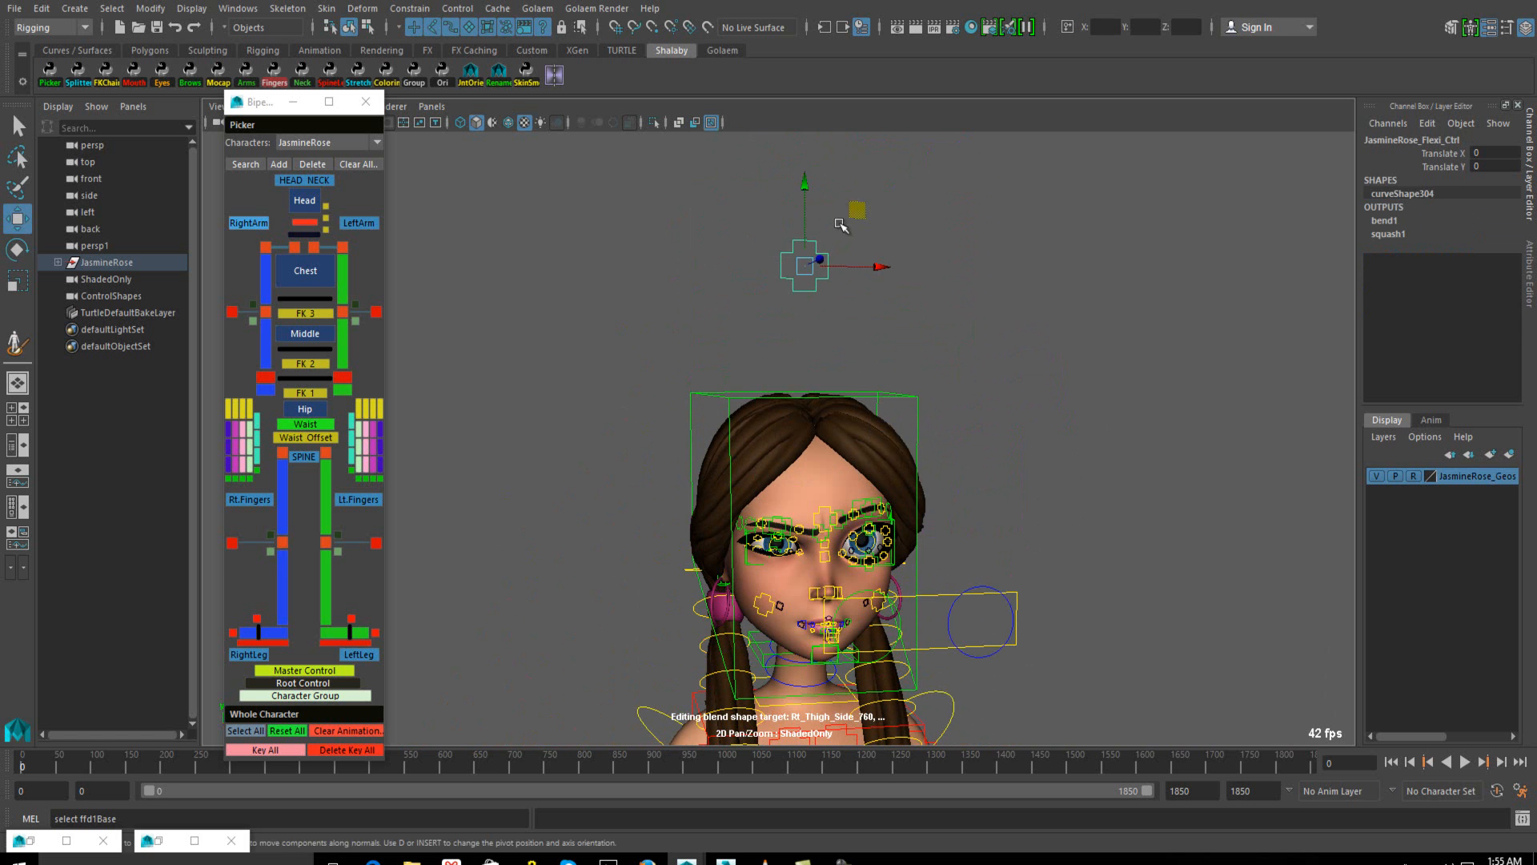
middle_click_drag(825, 215, 848, 182)
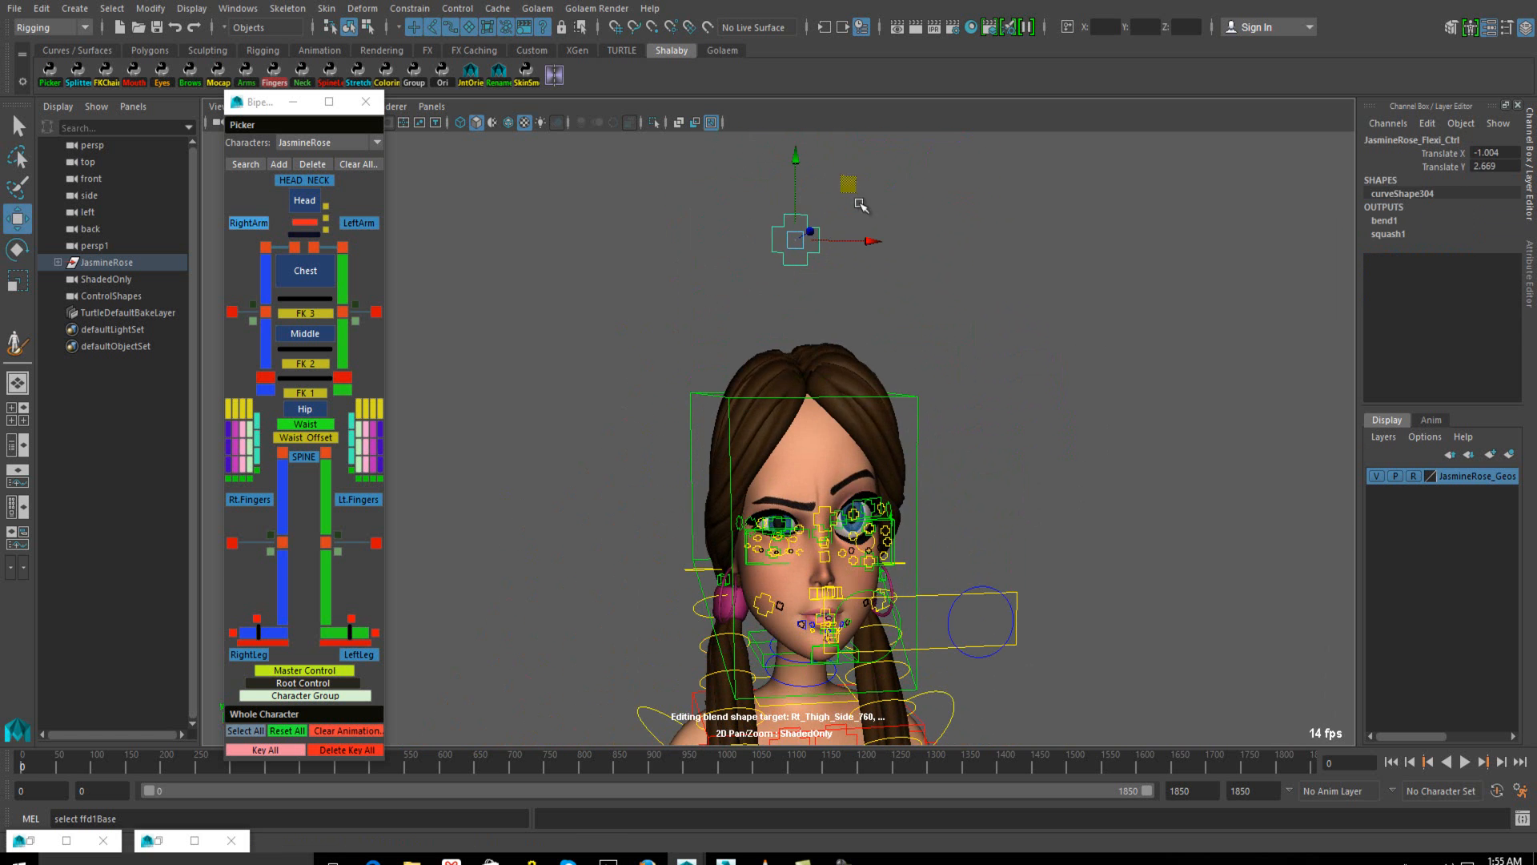
middle_click_drag(934, 446, 937, 370)
Select the right arm's clavicle control on the upper chest
scroll(937, 369, "down", 3)
scroll(891, 377, "up", 6)
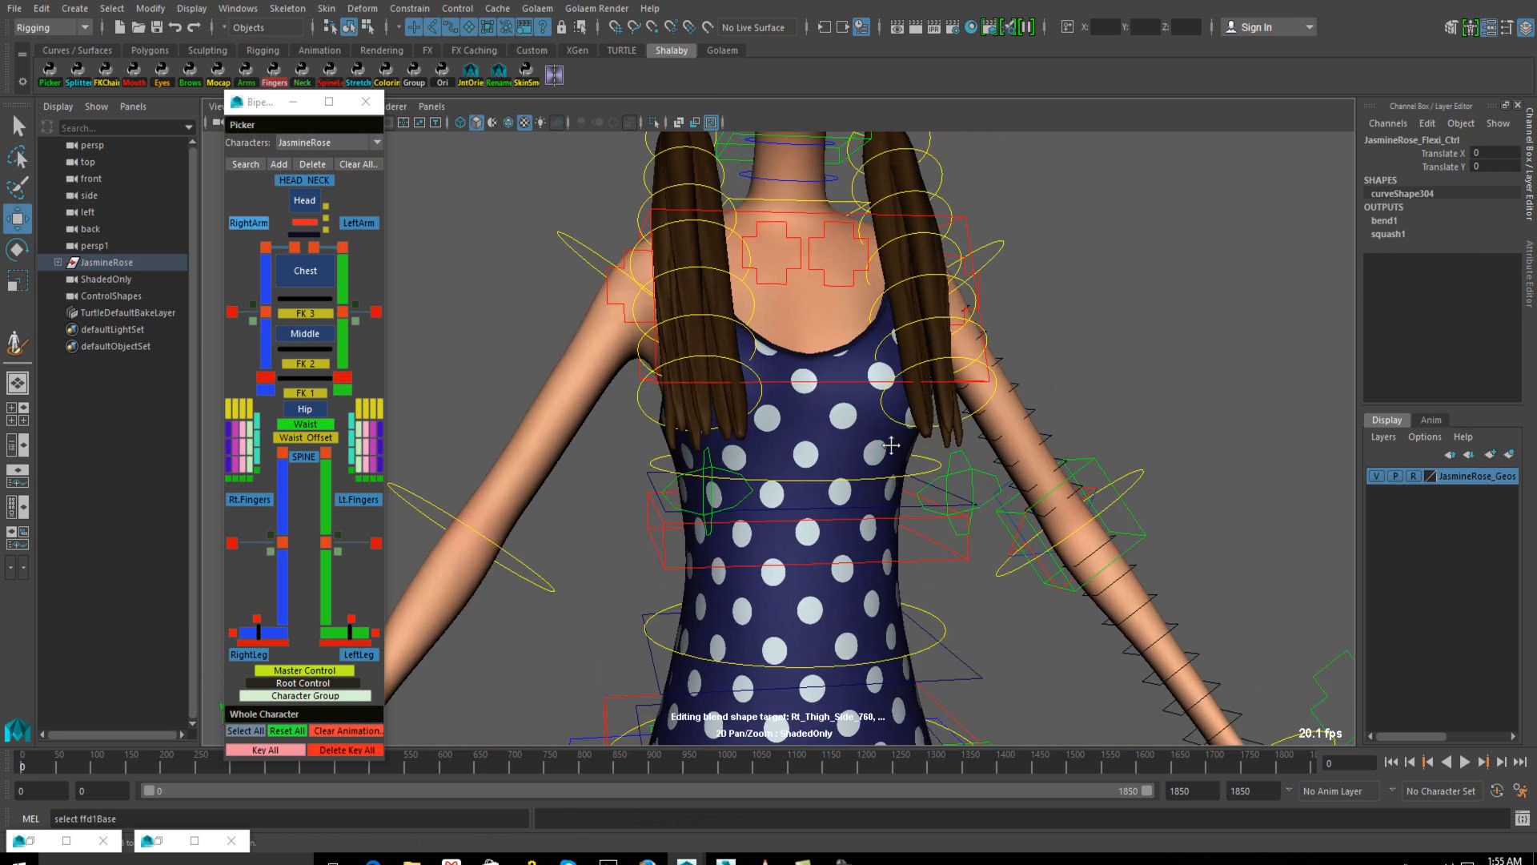
scroll(560, 274, "down", 3)
scroll(590, 357, "up", 3)
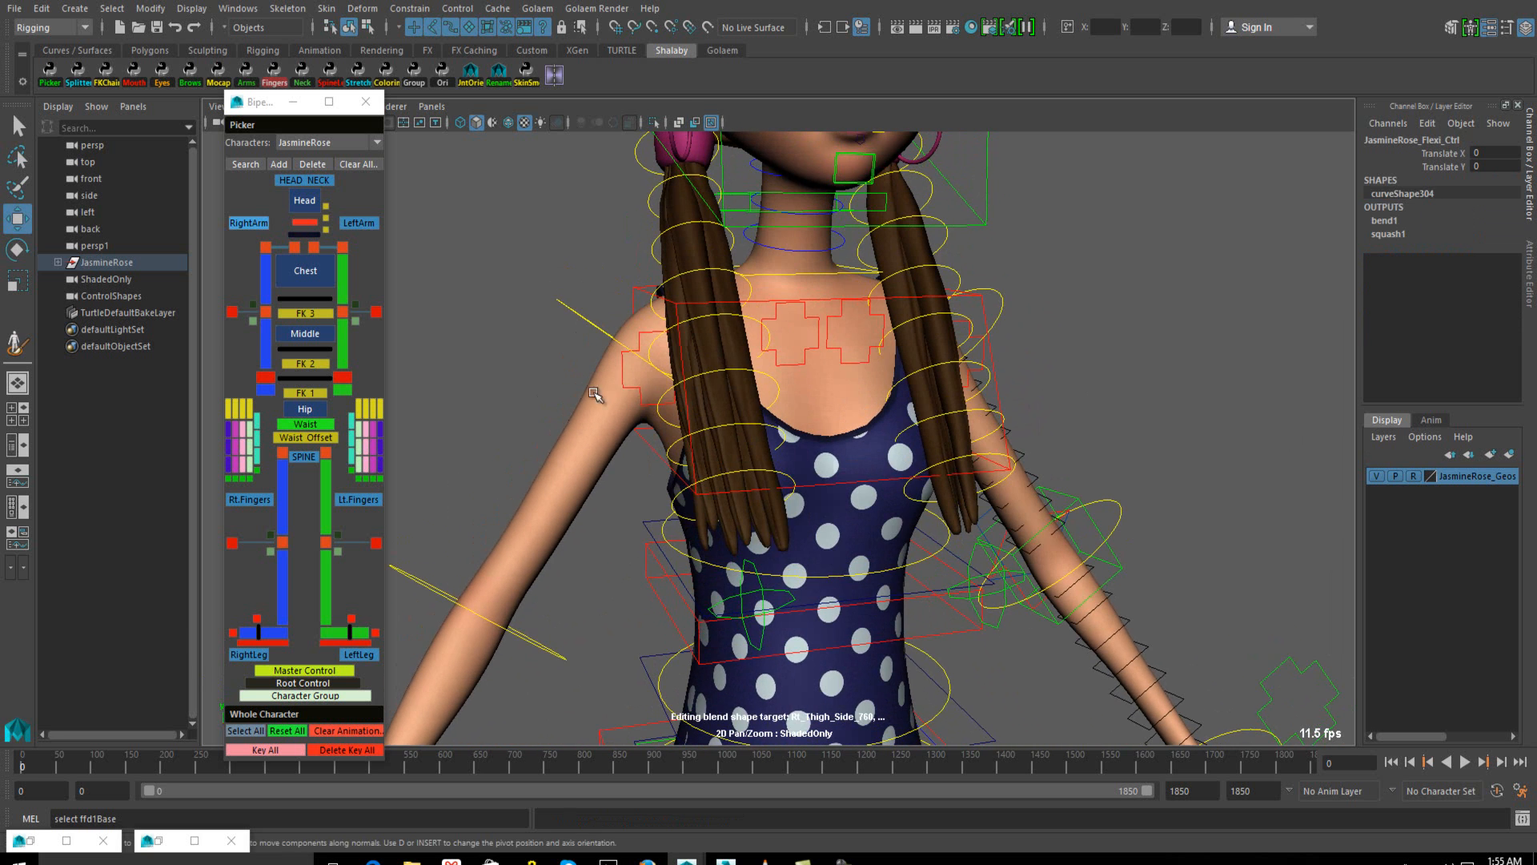
left_click(625, 383)
middle_click_drag(686, 309, 713, 344)
left_click(822, 306)
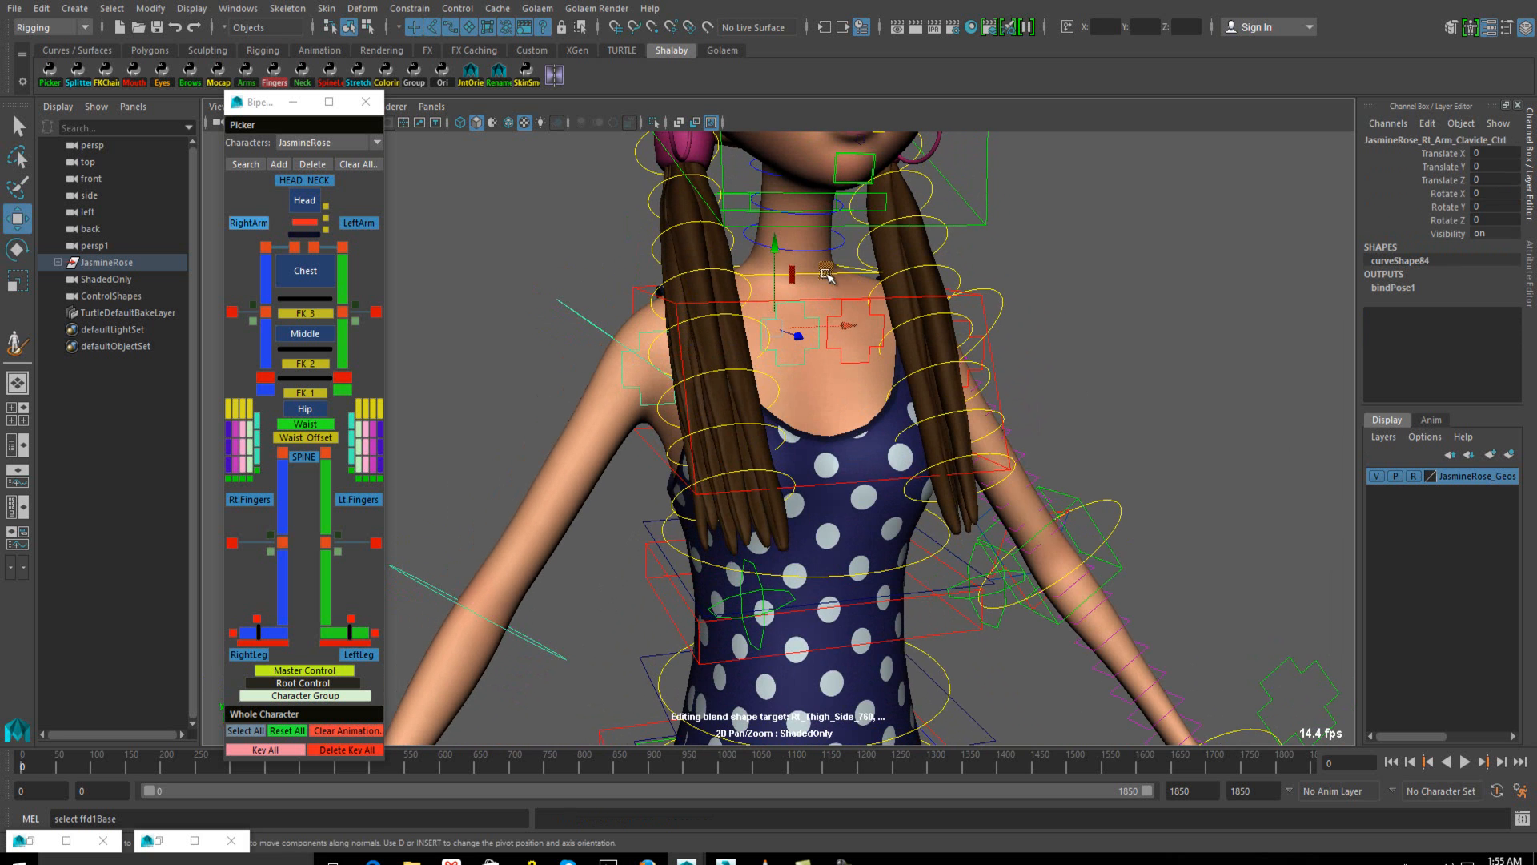
Examine the character's torso, hips and legs and the controls around the waist from several angles
middle_click_drag(718, 430, 713, 216, "alt")
middle_click_drag(724, 528, 729, 263, "alt")
scroll(739, 461, "down", 4)
mouse_move(739, 462)
left_mouse_down("alt")
mouse_move(832, 469)
mouse_move(768, 464)
left_mouse_up("alt")
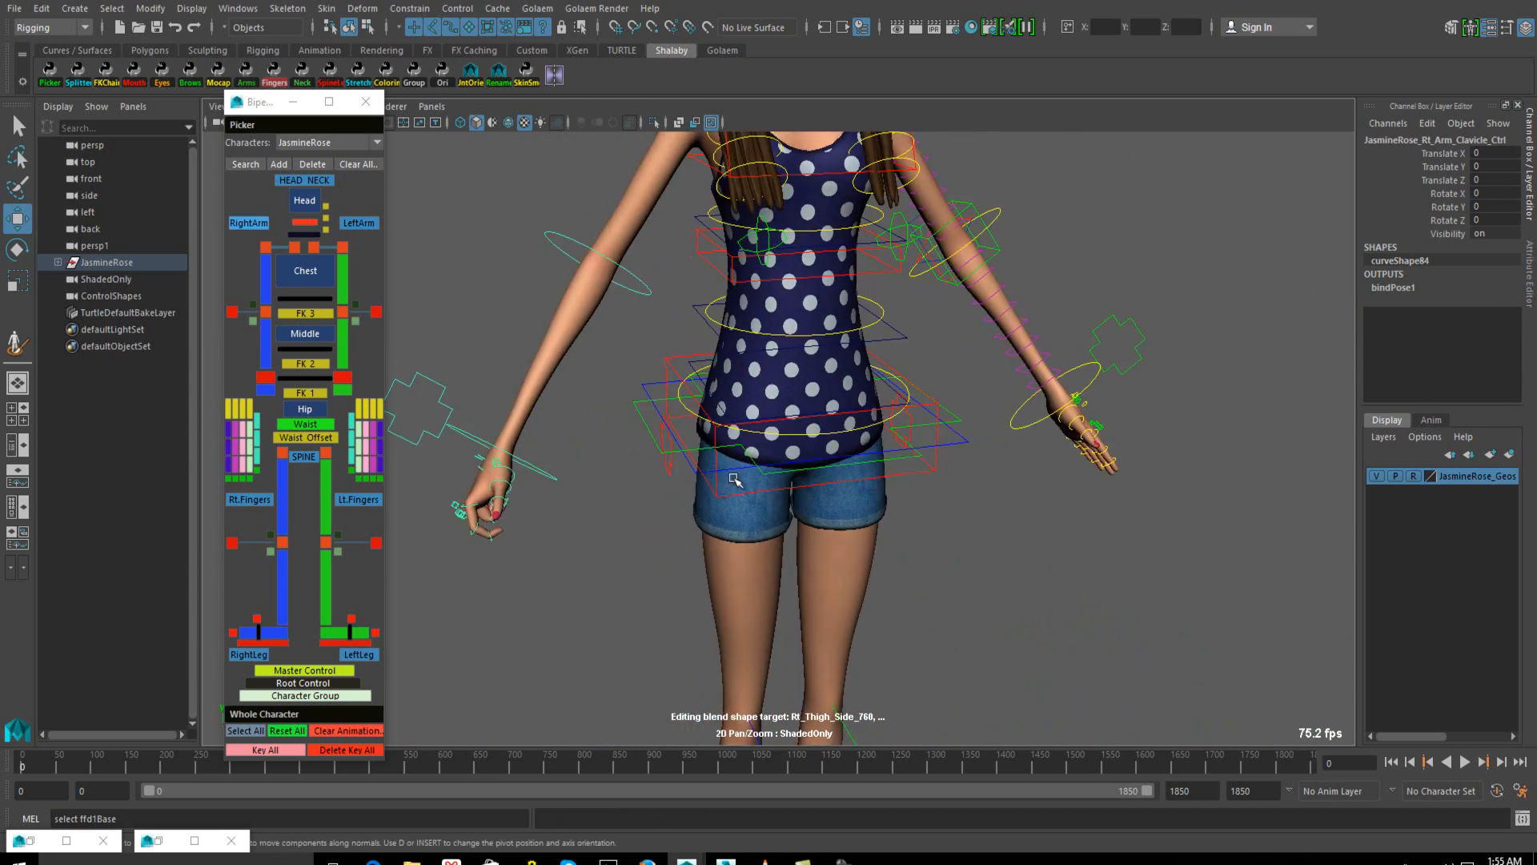
middle_click_drag(768, 592, 767, 325, "alt")
left_click_drag(768, 325, 668, 555, "alt")
middle_click_drag(668, 556, 671, 693, "alt")
scroll(671, 693, "up", 2)
left_click_drag(784, 288, 776, 322, "alt")
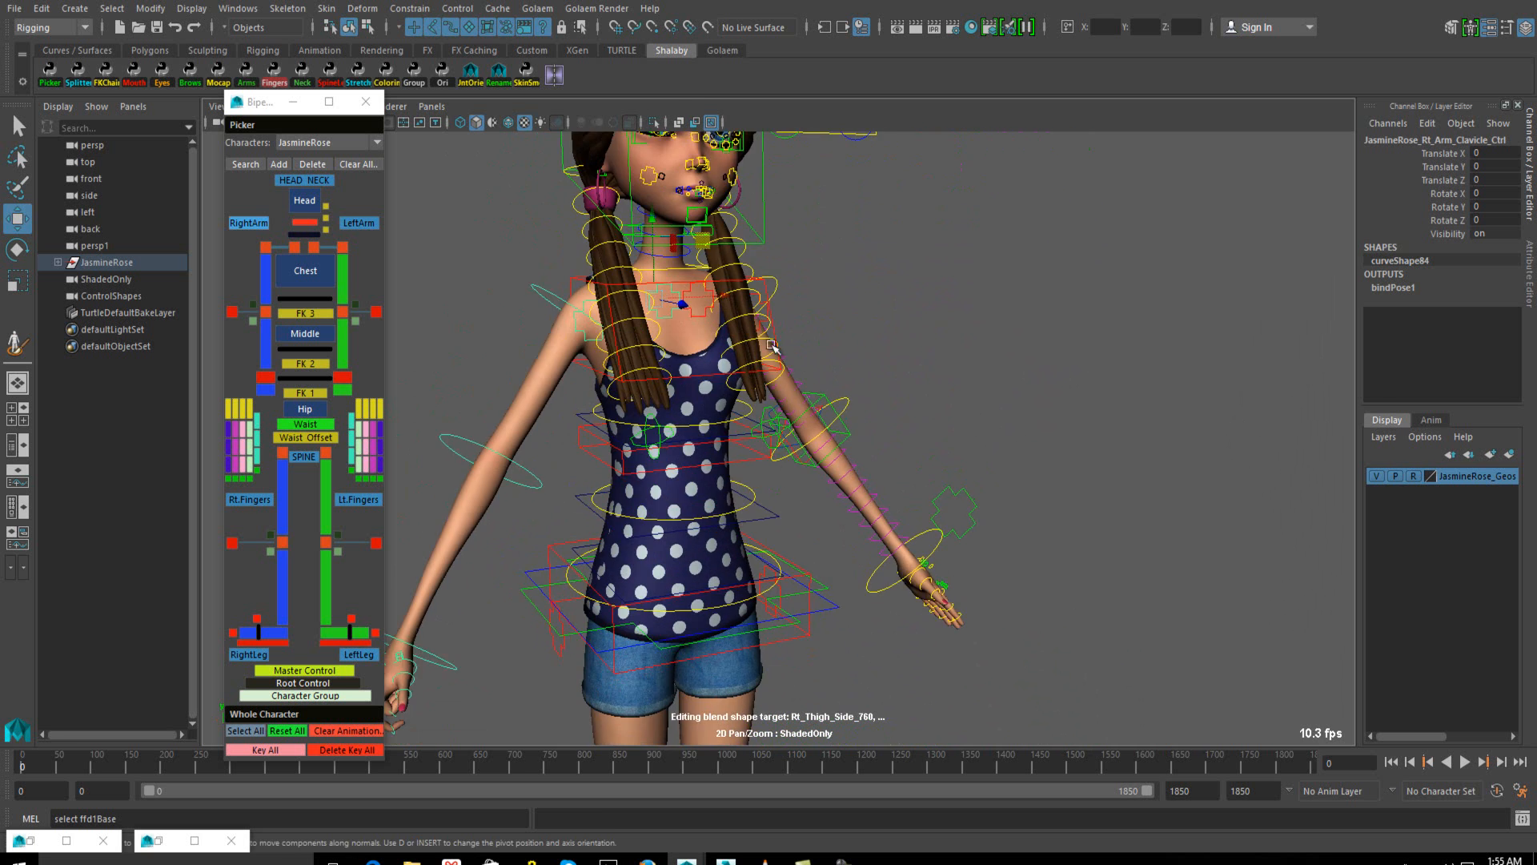
left_click_drag(776, 560, 776, 498, "alt")
left_click_drag(543, 566, 549, 576, "alt")
Inspect the waist control around the hips, and walk the selection from it to the waist offset control
left_click(575, 591)
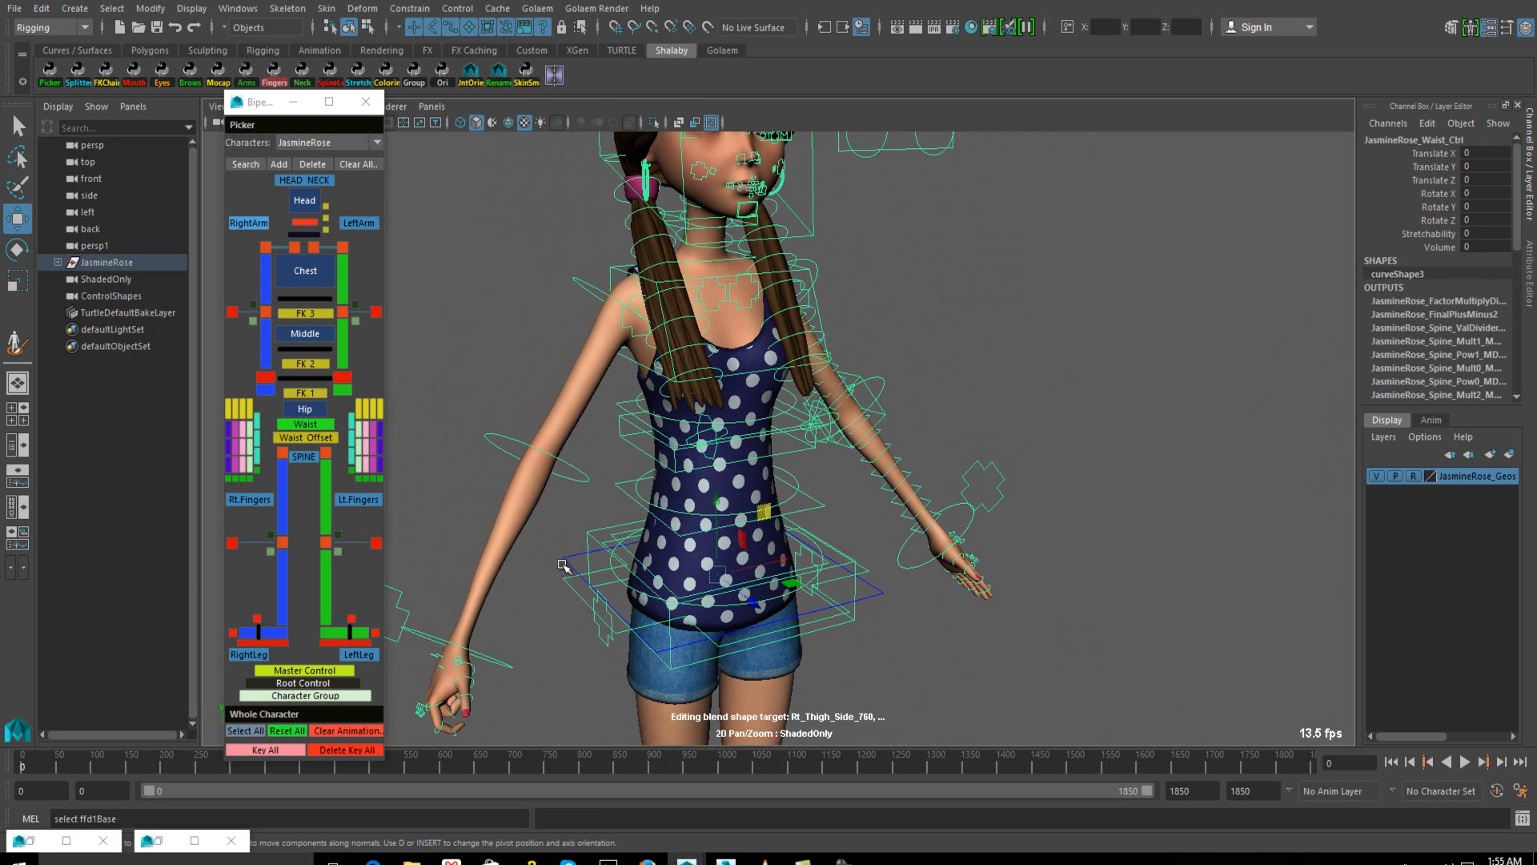
left_click_drag(569, 605, 588, 612, "alt")
scroll(590, 611, "up", 3)
left_click(552, 621)
left_click(553, 567)
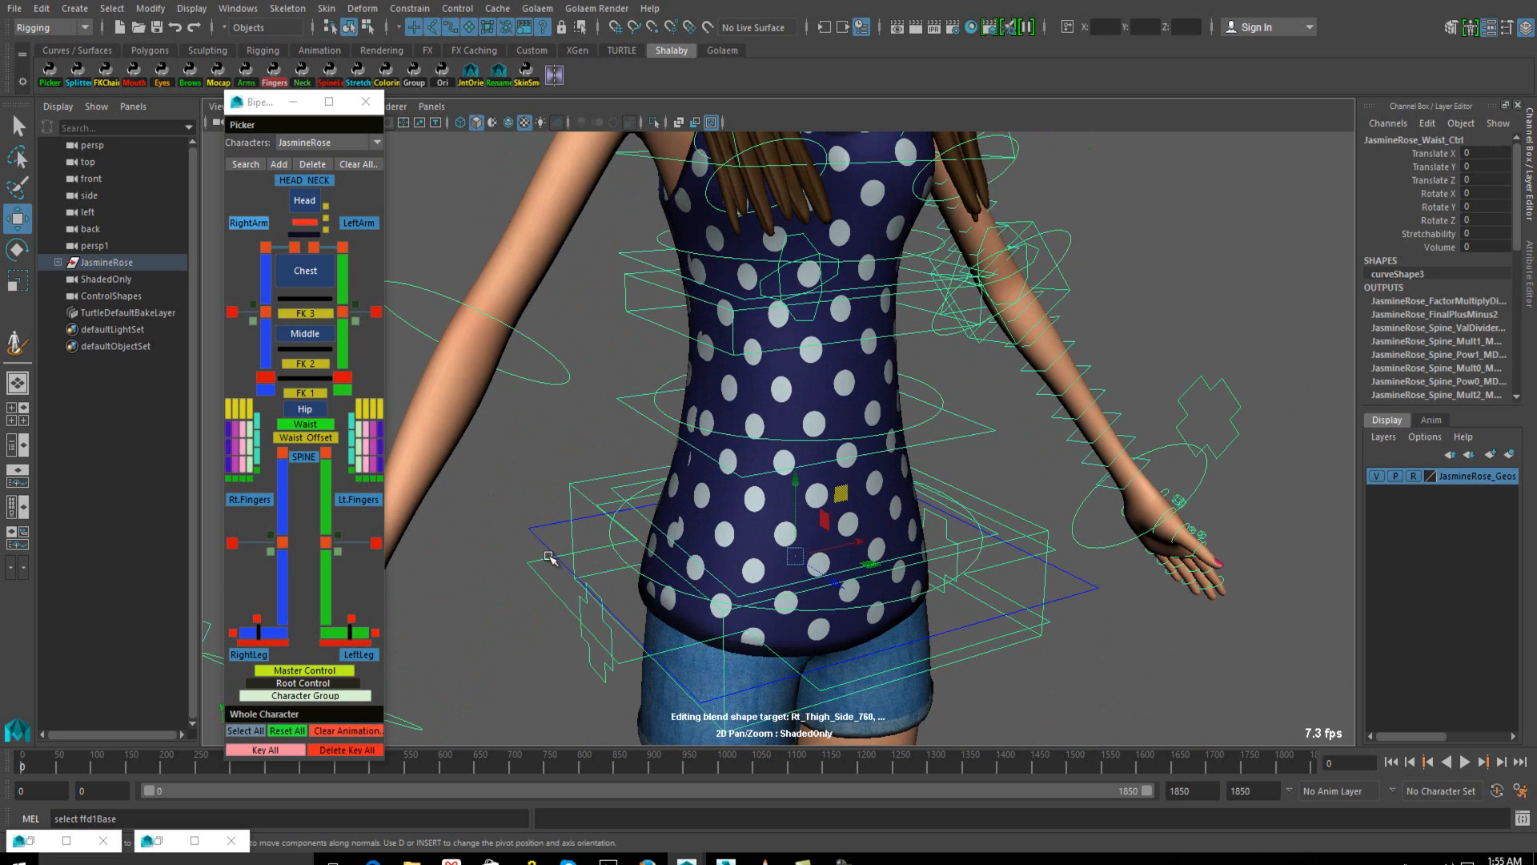
left_click(538, 536)
left_click(528, 610)
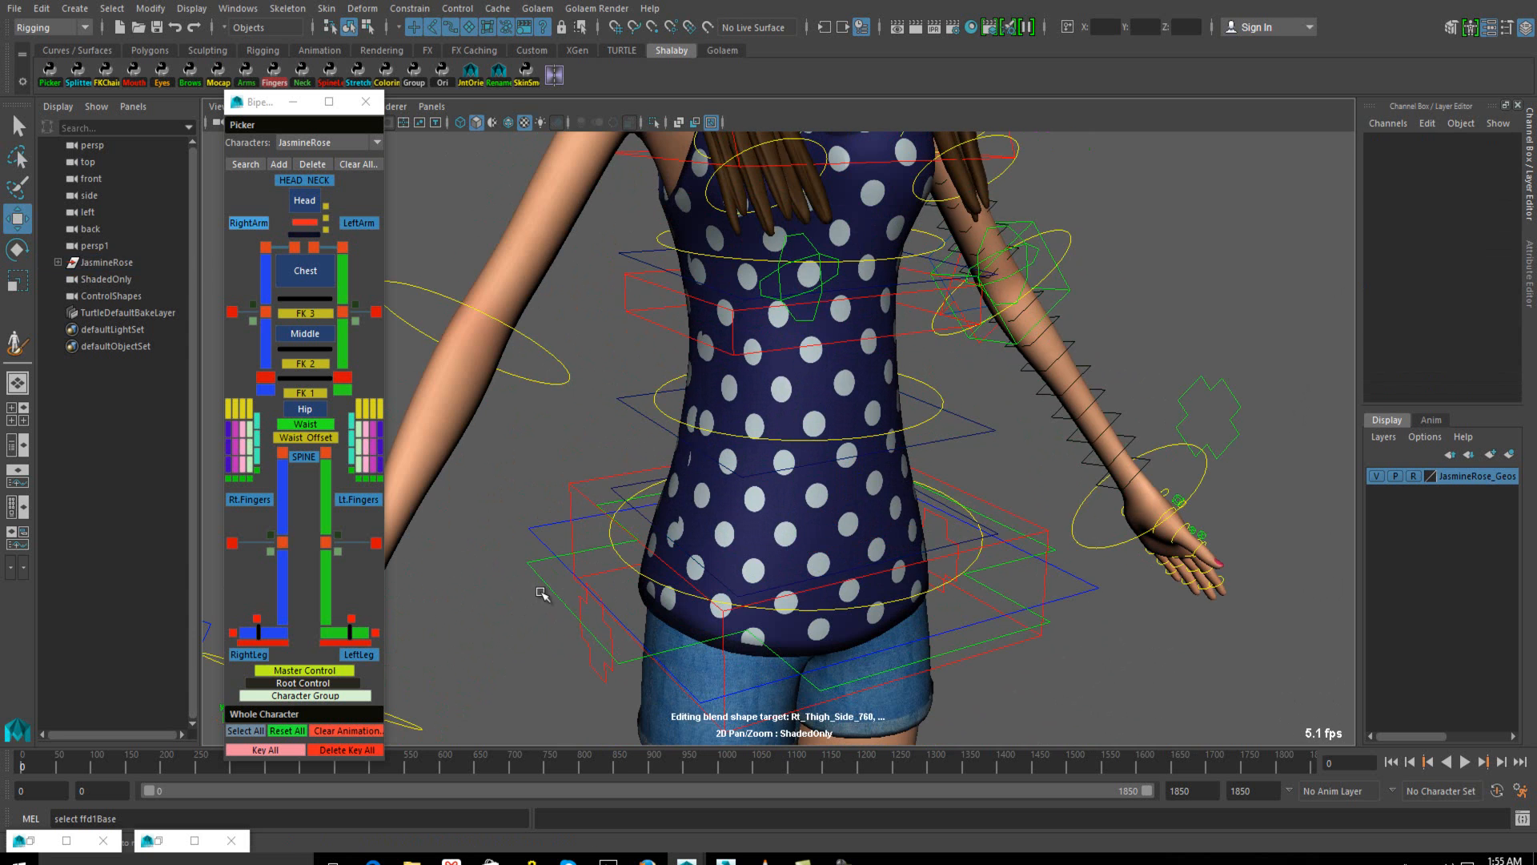
left_click(544, 583)
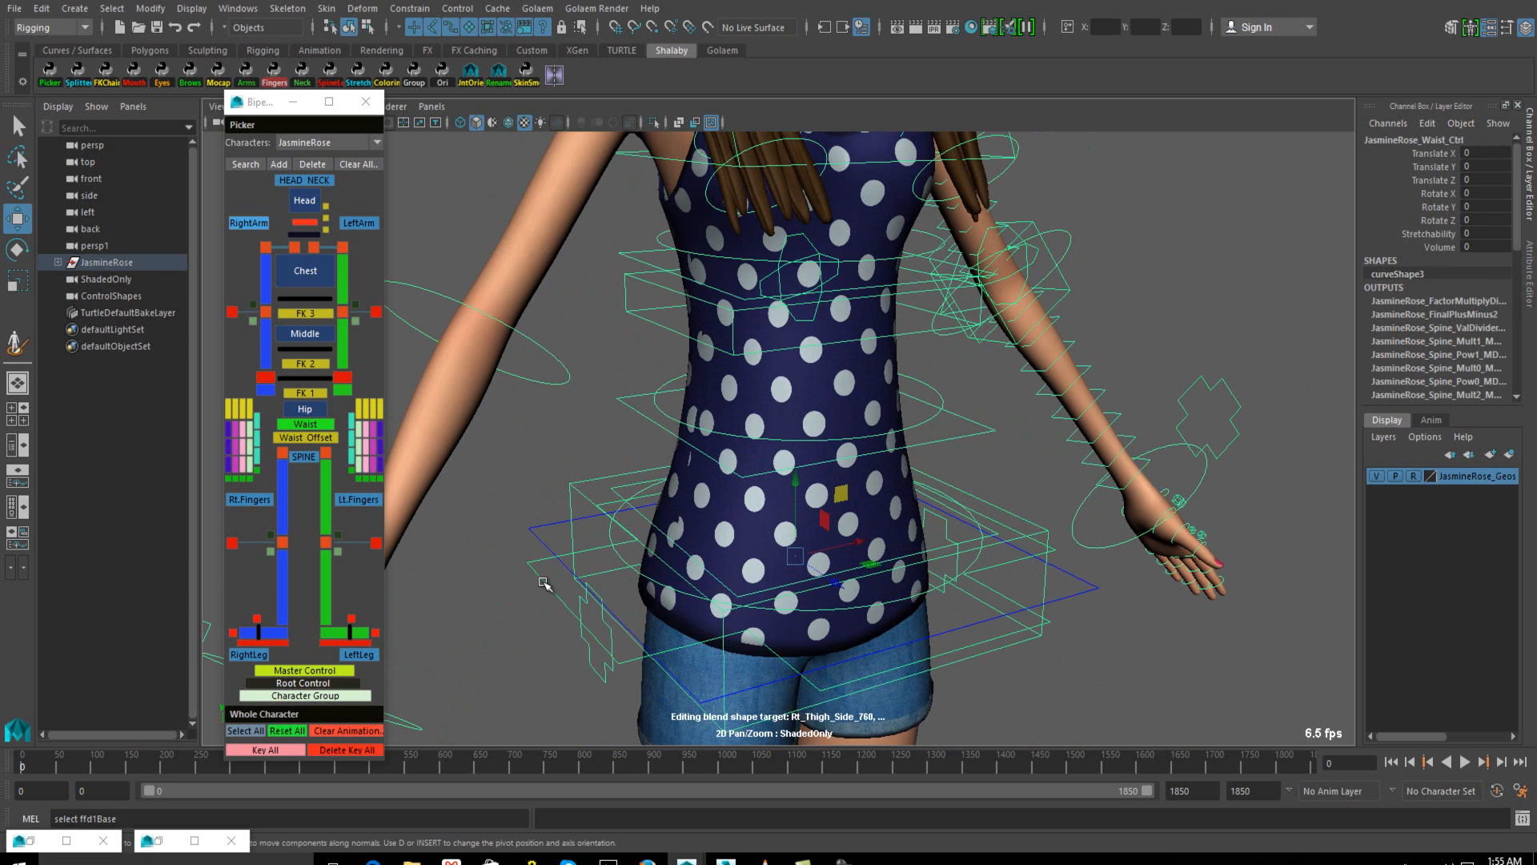
key("Up")
key("Up")
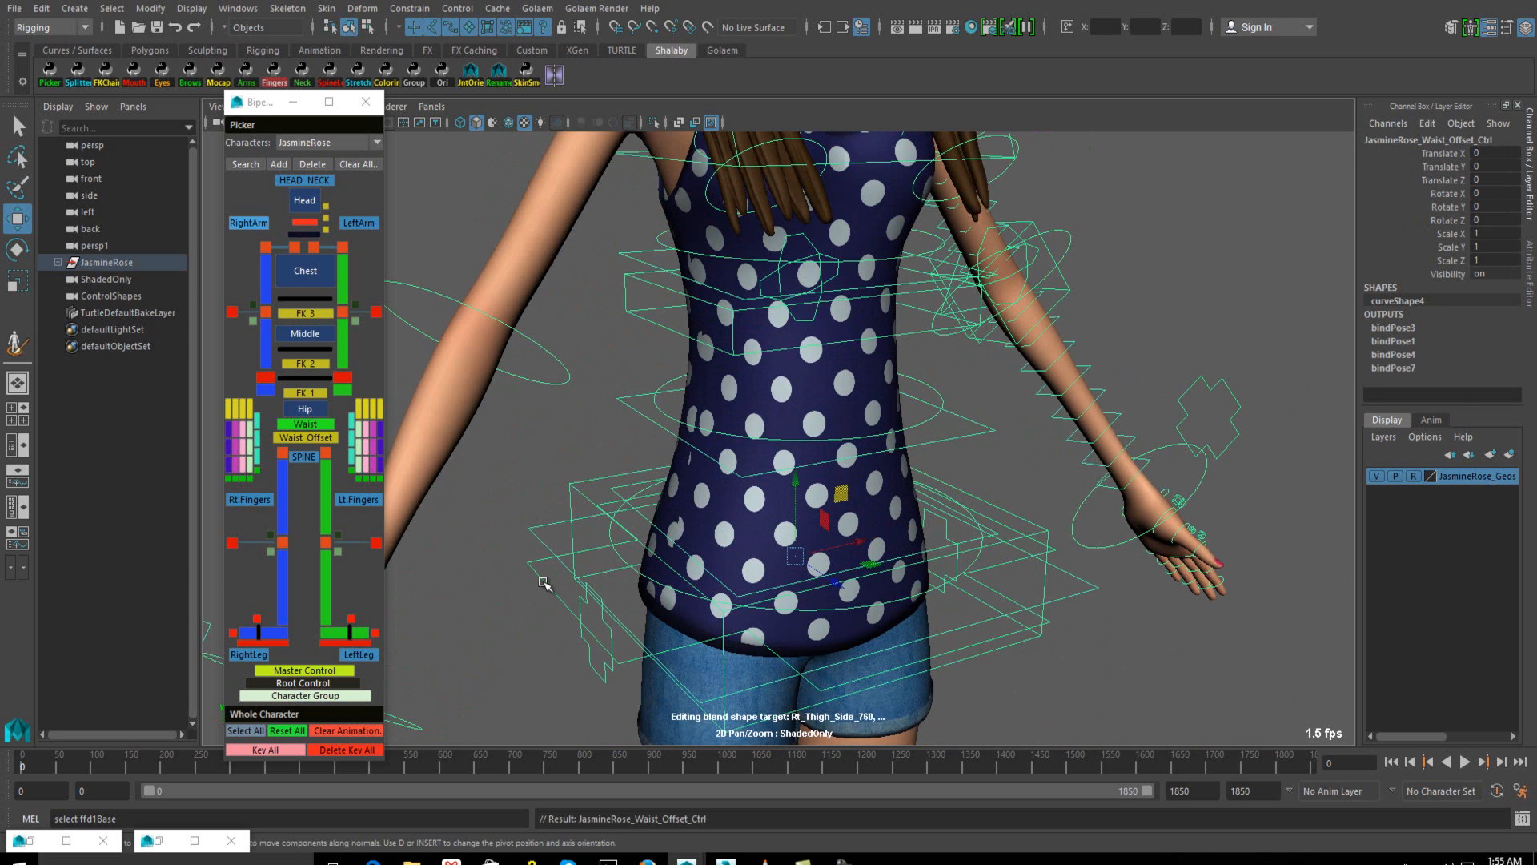
Compare the channels of the waist and waist offset controls by selecting them alternately, ending on the waist control
left_click(530, 610)
left_click(547, 589)
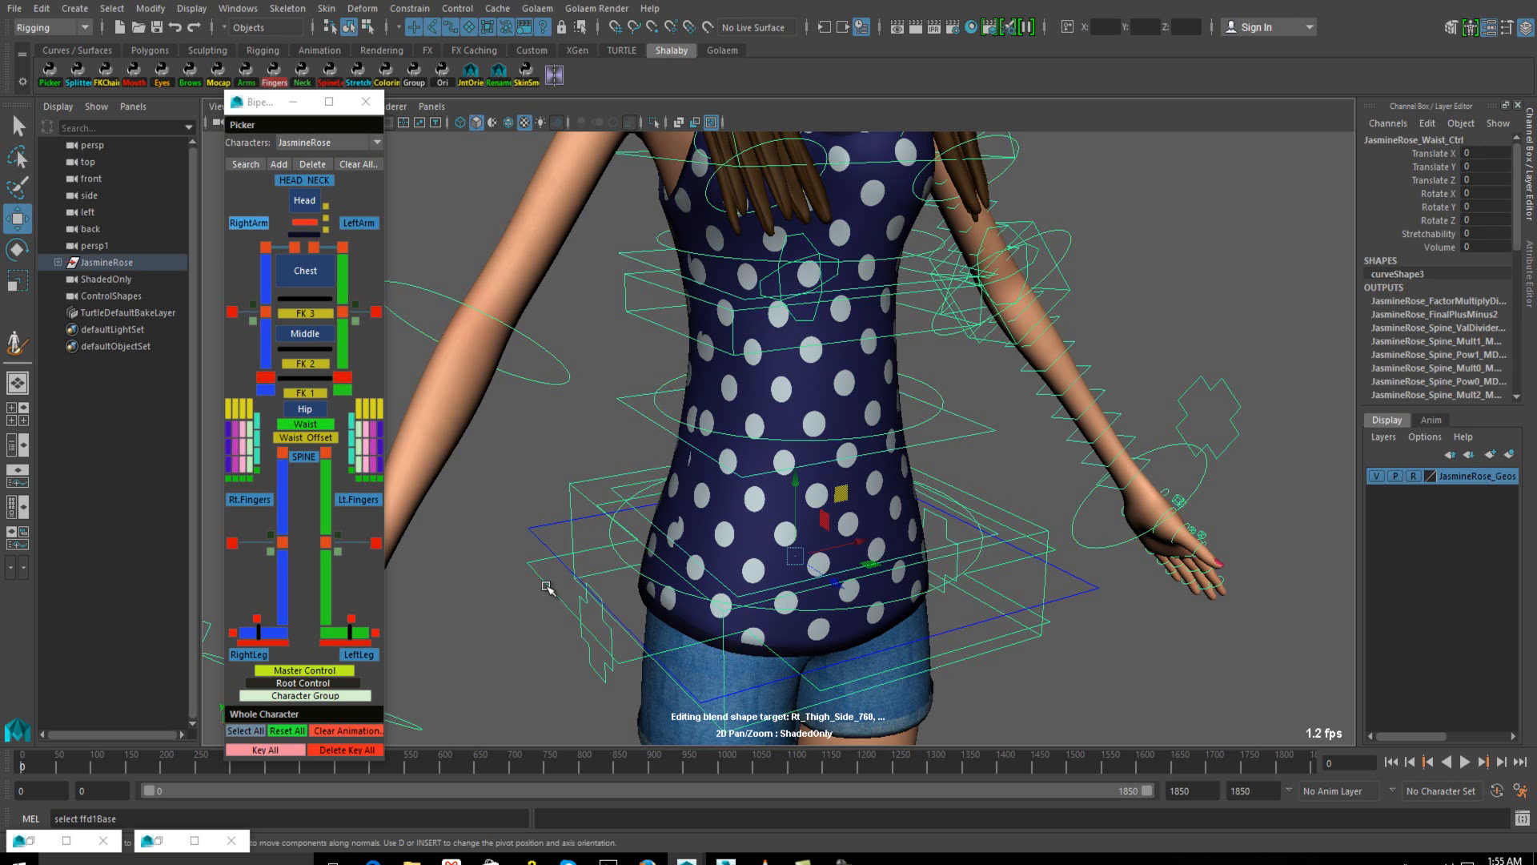
left_click(545, 545)
middle_click_drag(528, 610, 519, 593, "alt")
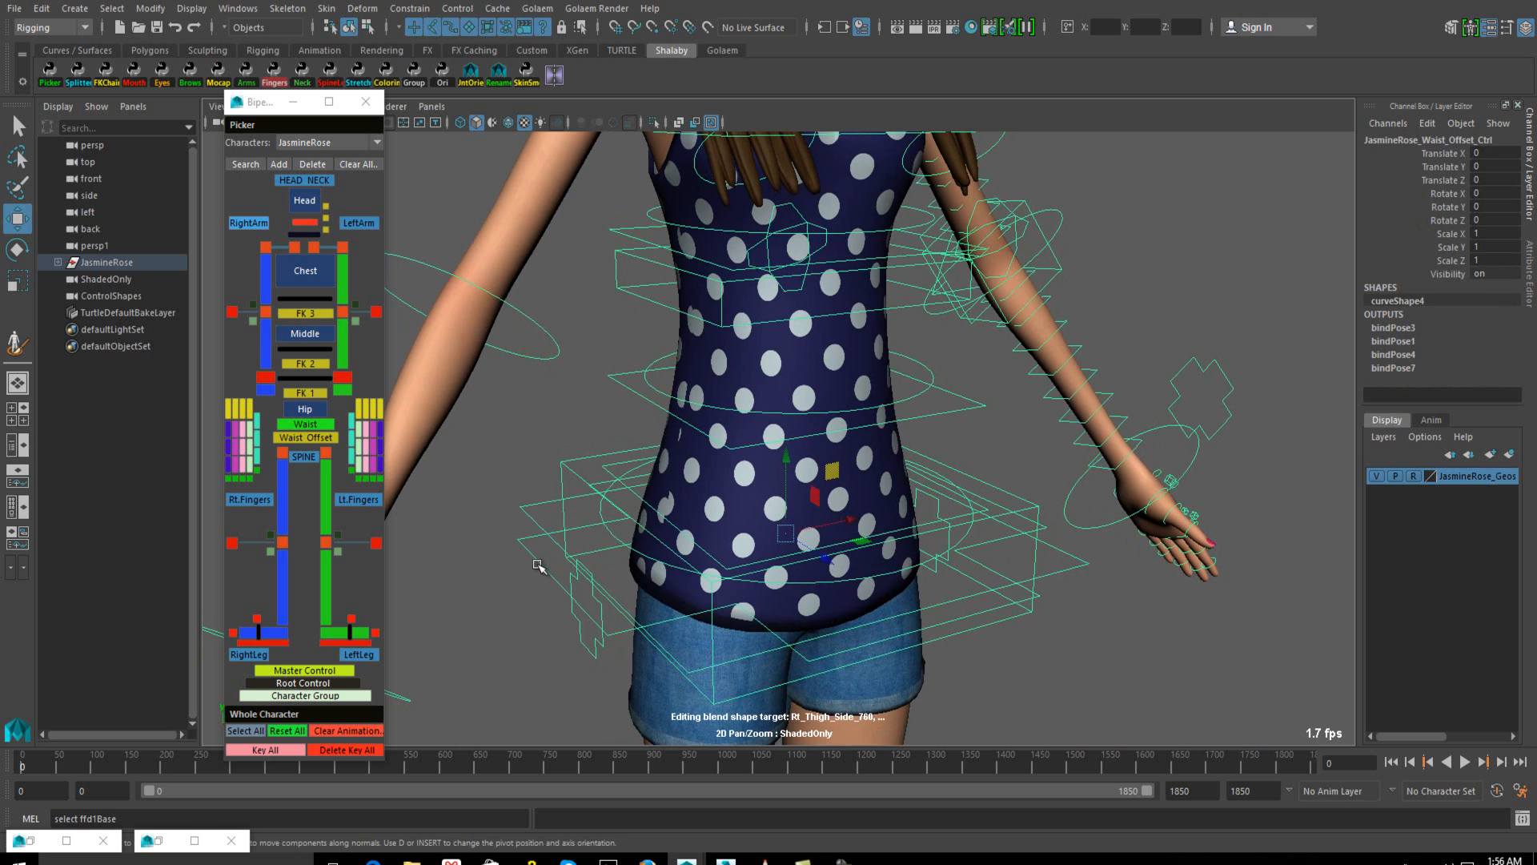
left_click(538, 565)
mouse_move(560, 564)
left_mouse_down("alt")
mouse_move(603, 559)
mouse_move(586, 569)
left_mouse_up("alt")
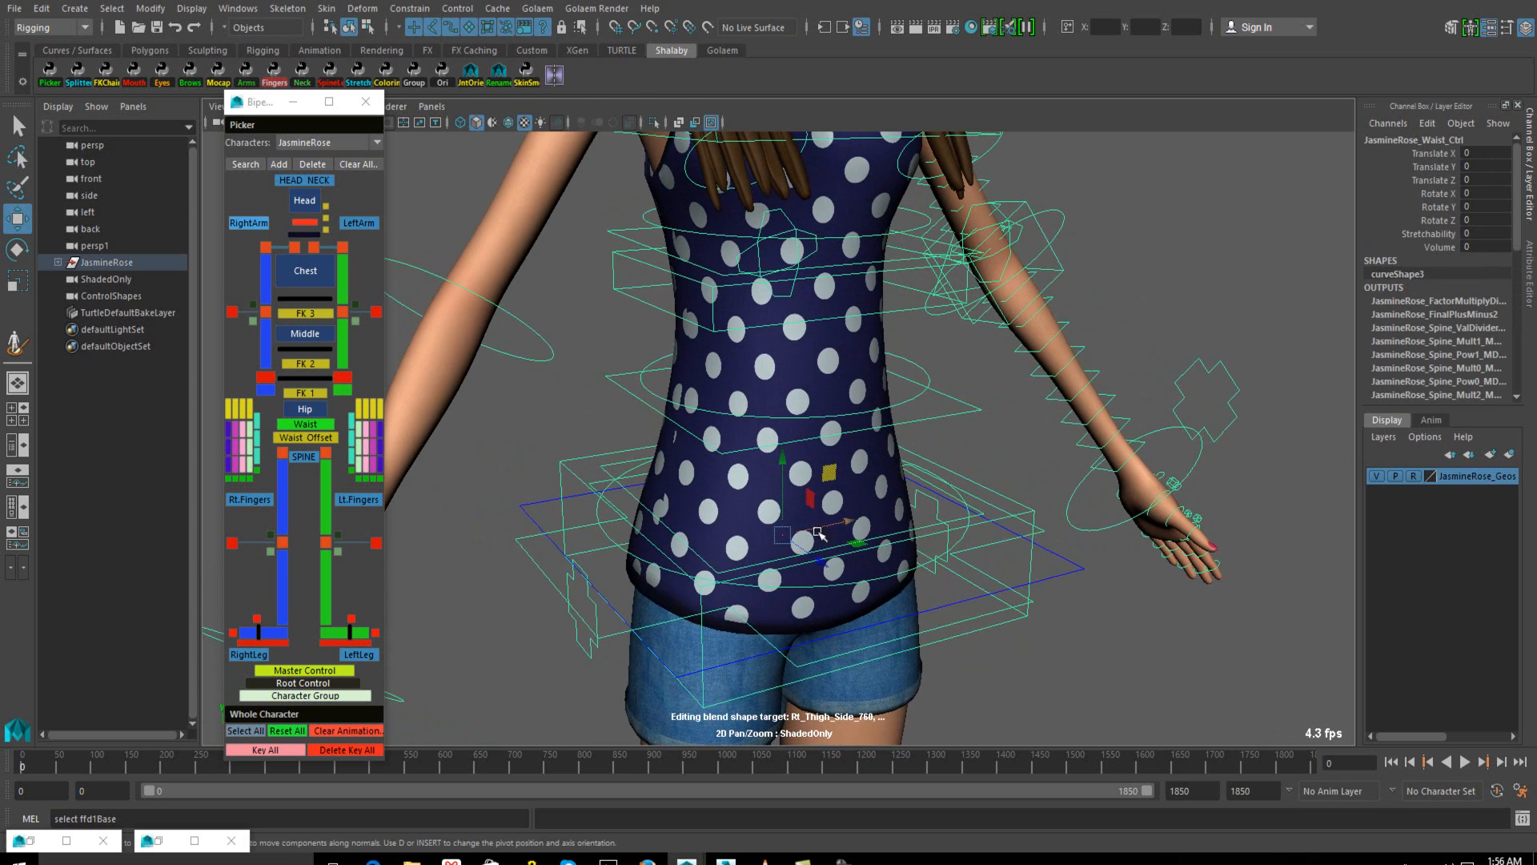
left_click_drag(832, 528, 811, 571, "alt")
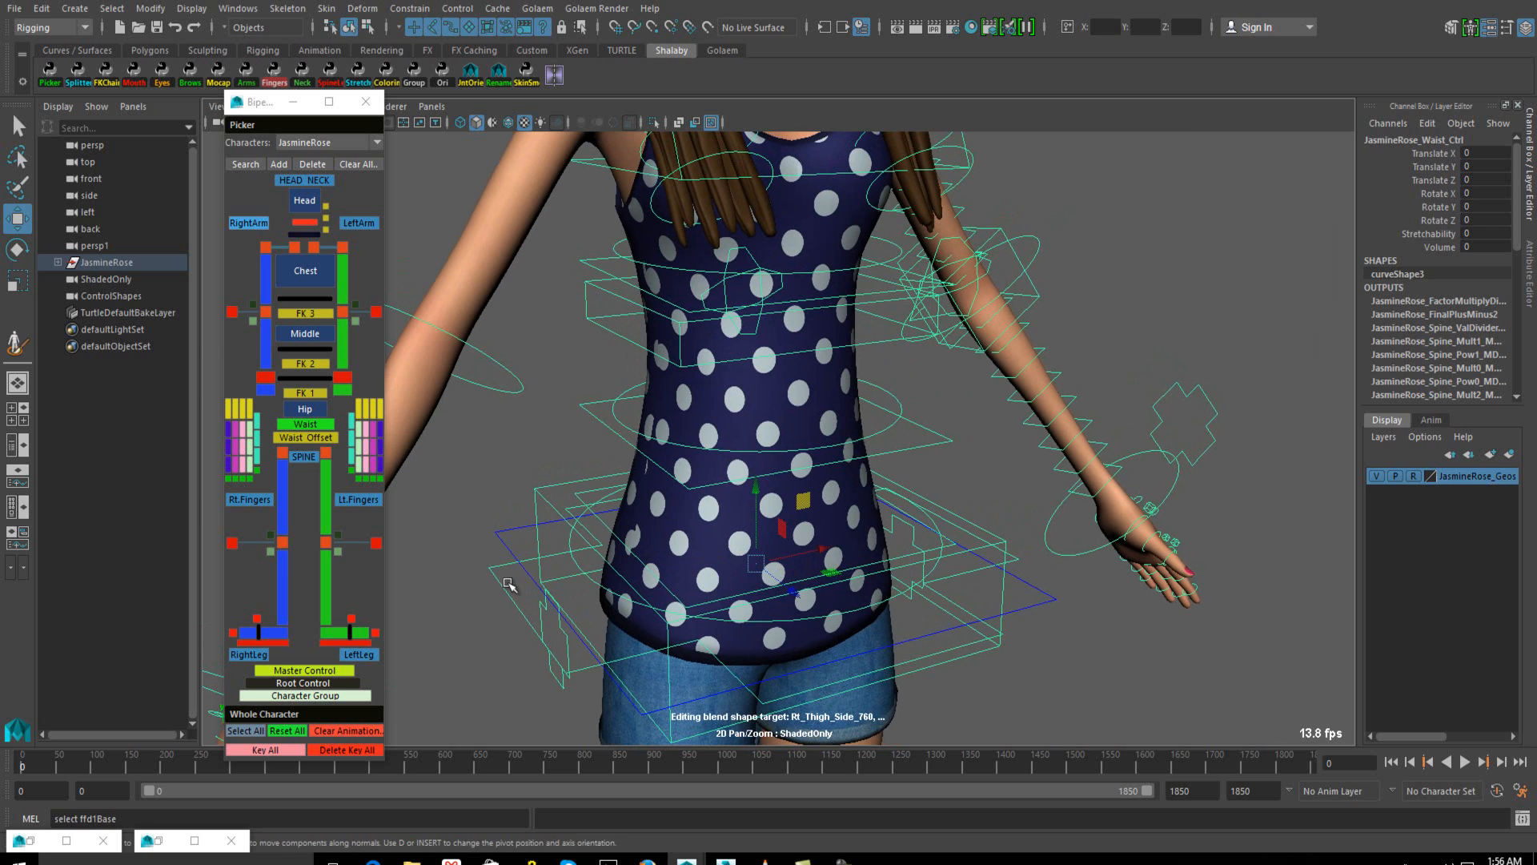
Switch the selection between the waist offset and waist controls around the hips, ending on the waist offset control
left_click(505, 551)
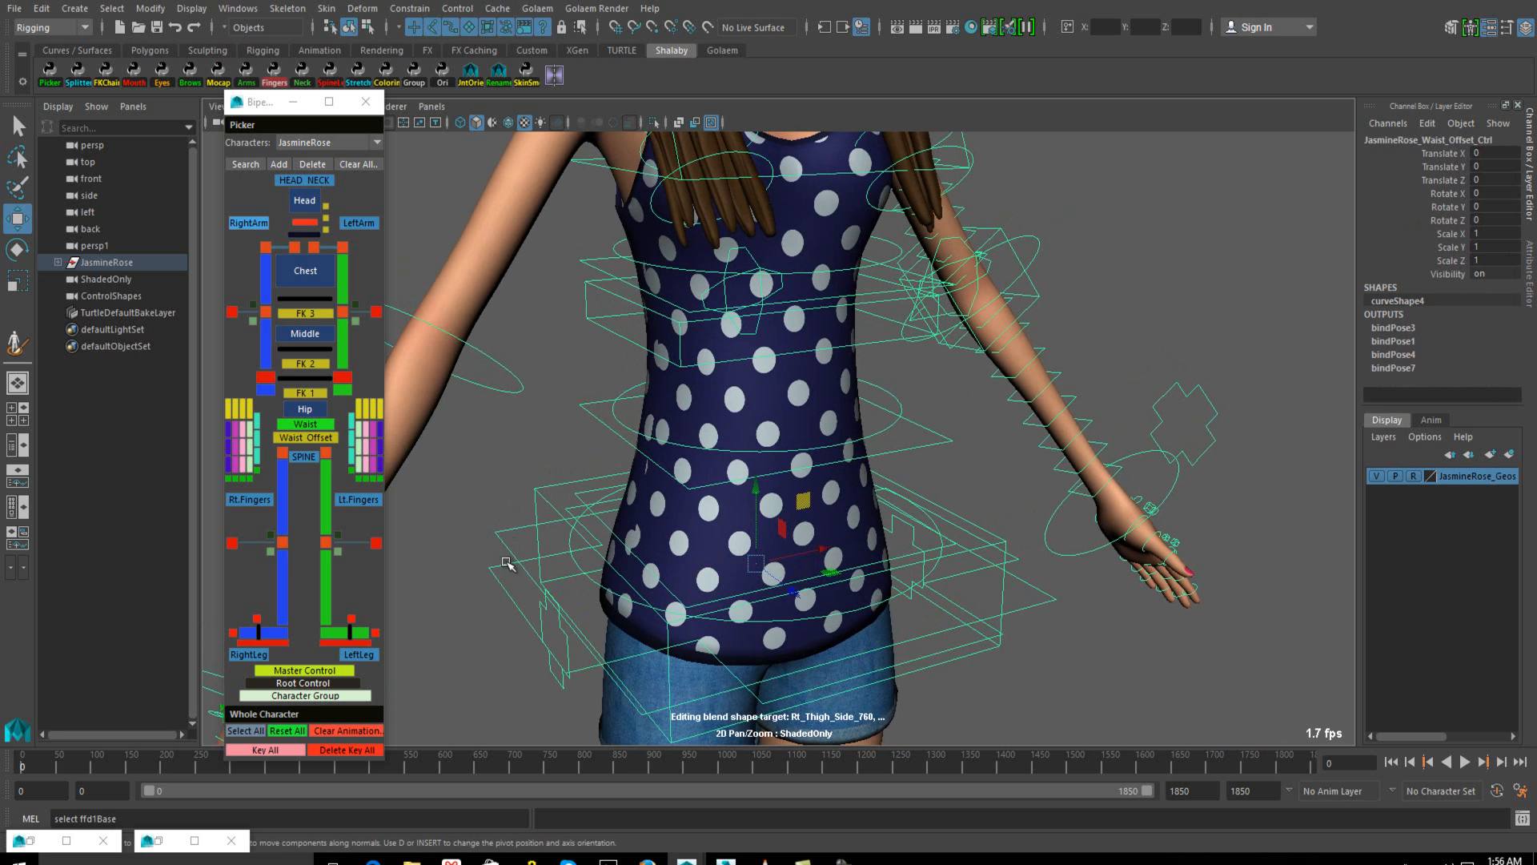
left_click(494, 572)
left_click_drag(493, 571, 514, 581, "alt")
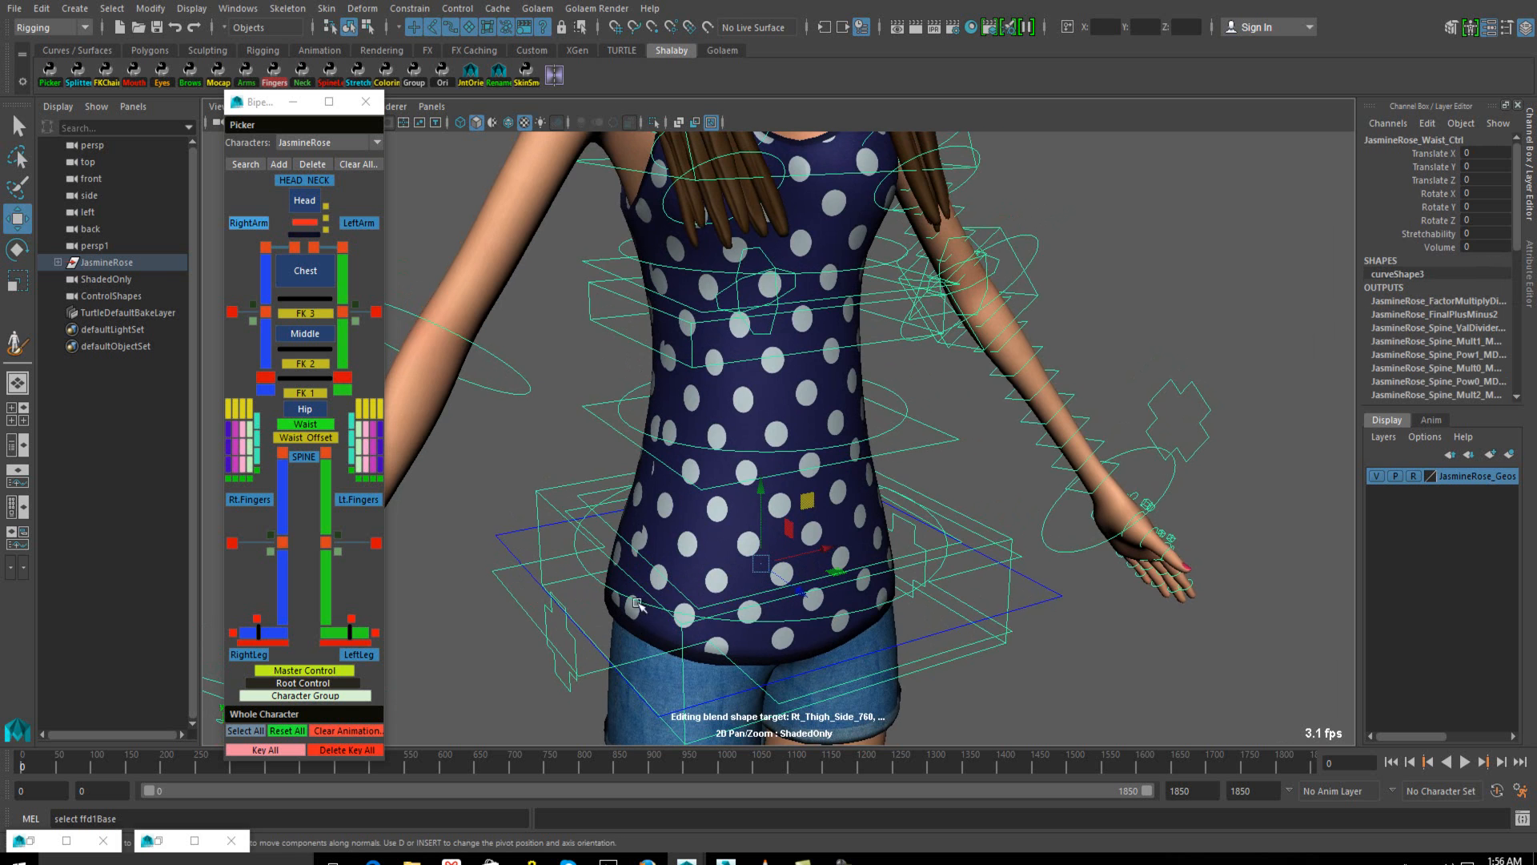
left_click(515, 557)
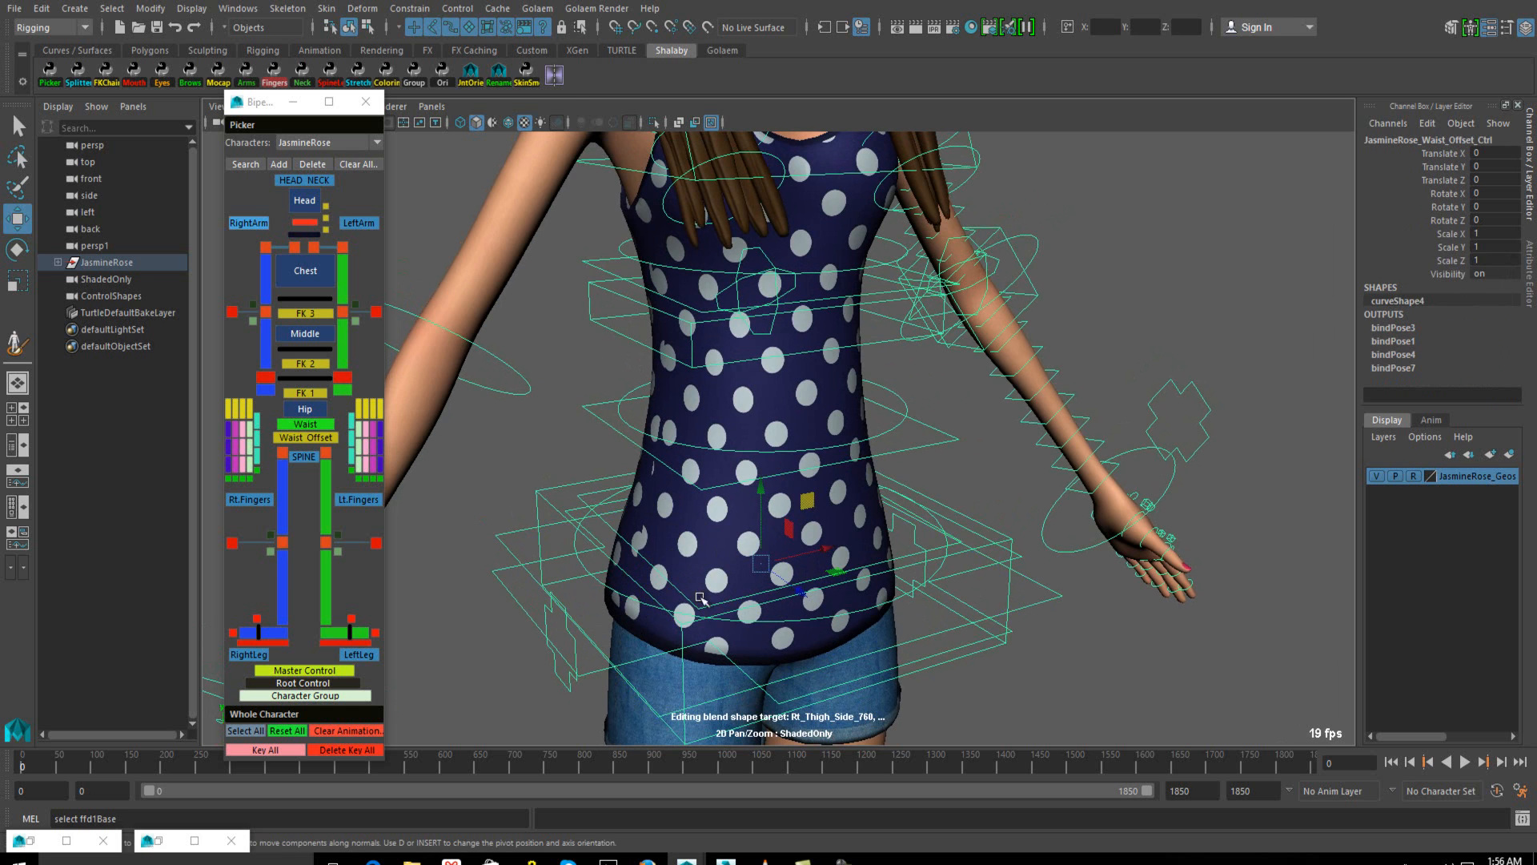
middle_click_drag(793, 559, 749, 558, "alt")
scroll(723, 564, "up", 4)
middle_click_drag(587, 562, 662, 516, "alt")
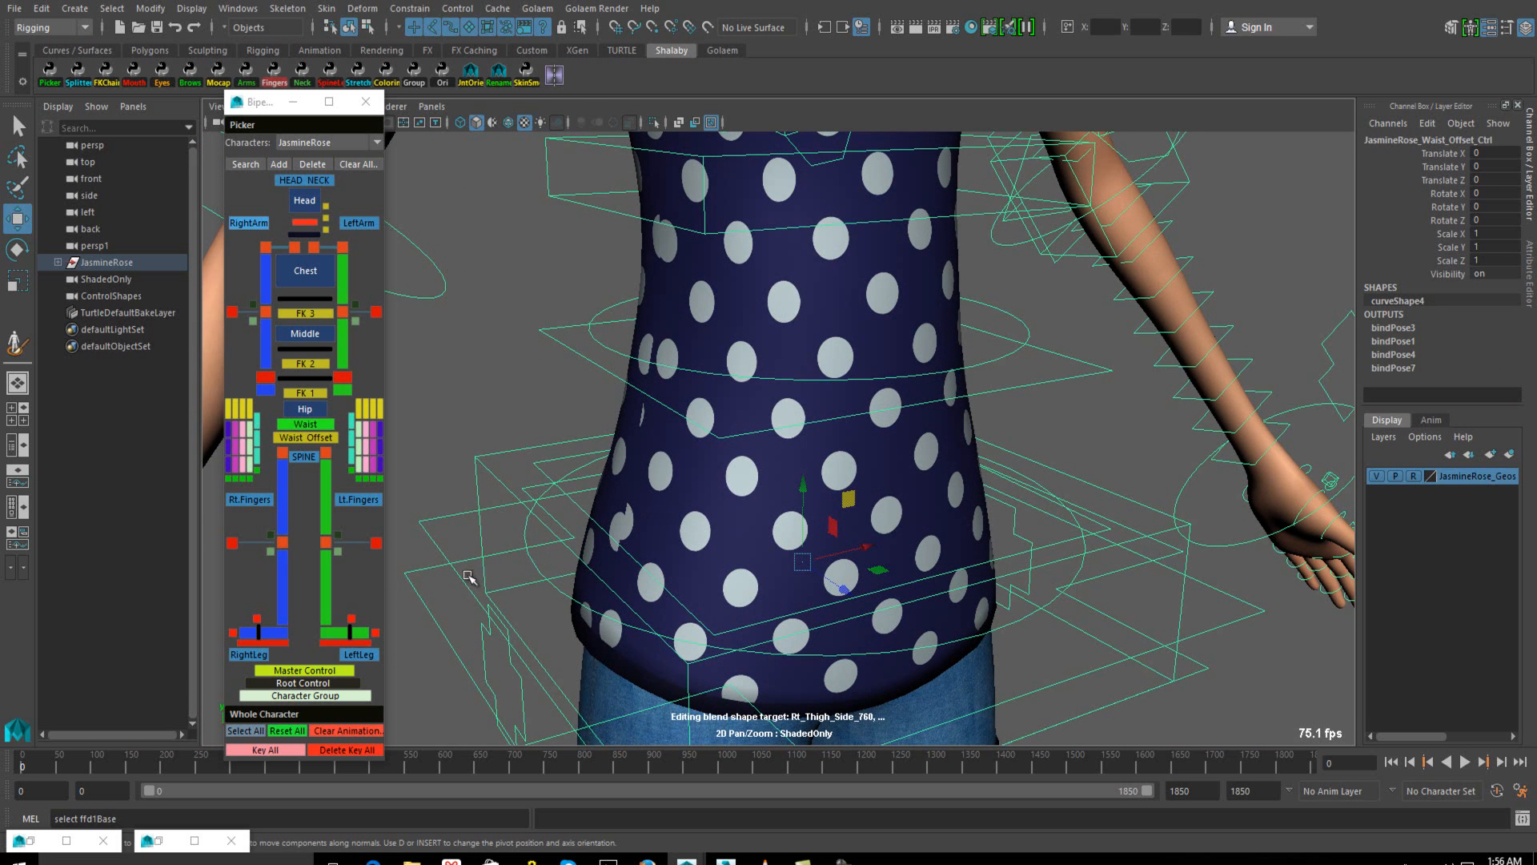
Set the waist control's Stretchability to 1 and its Volume to 7.8
left_click(425, 594)
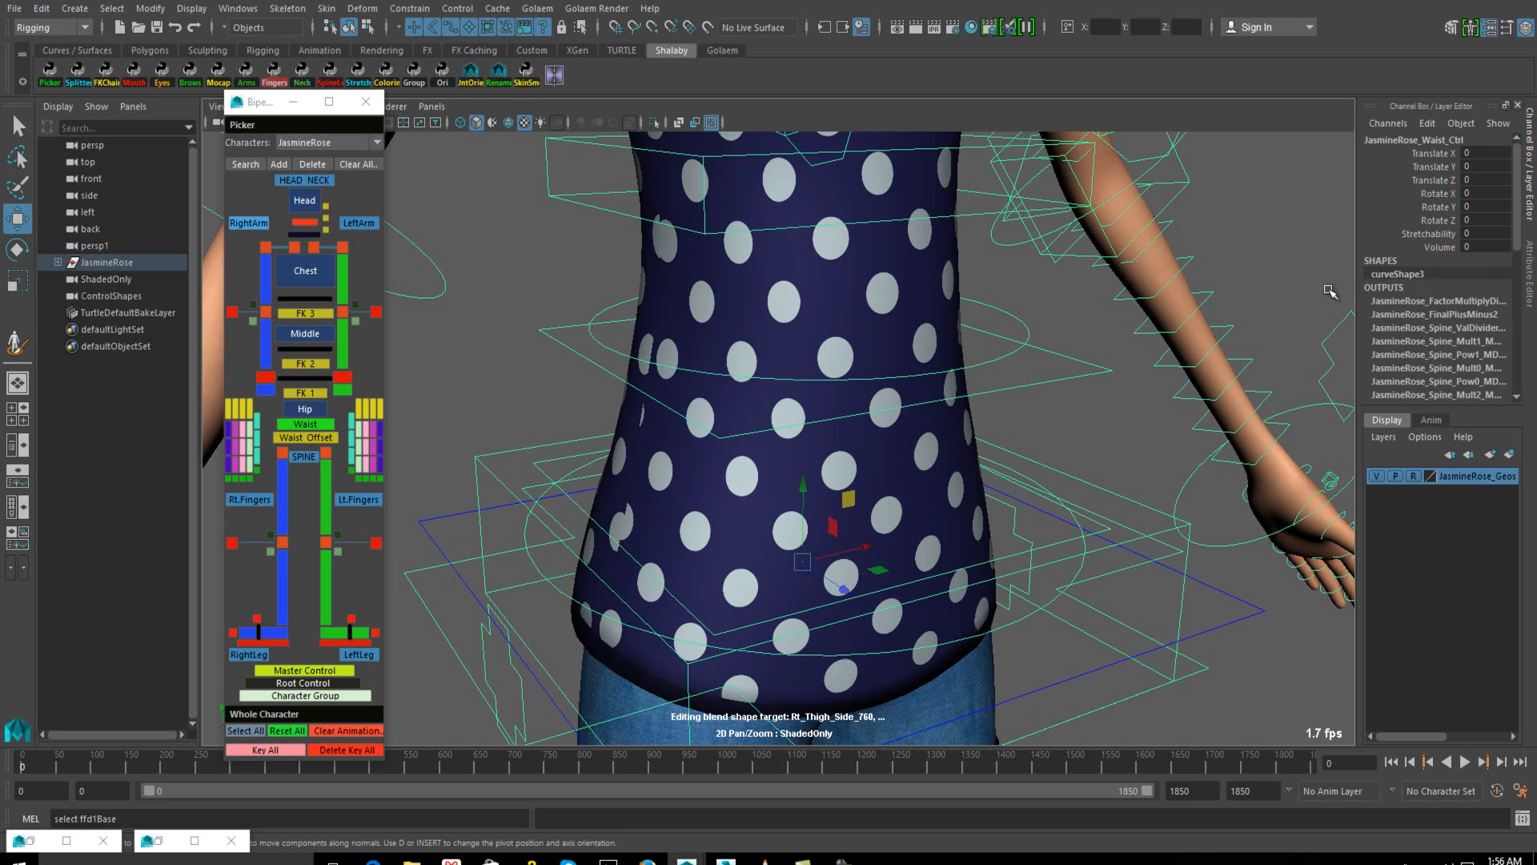
left_click(1429, 234)
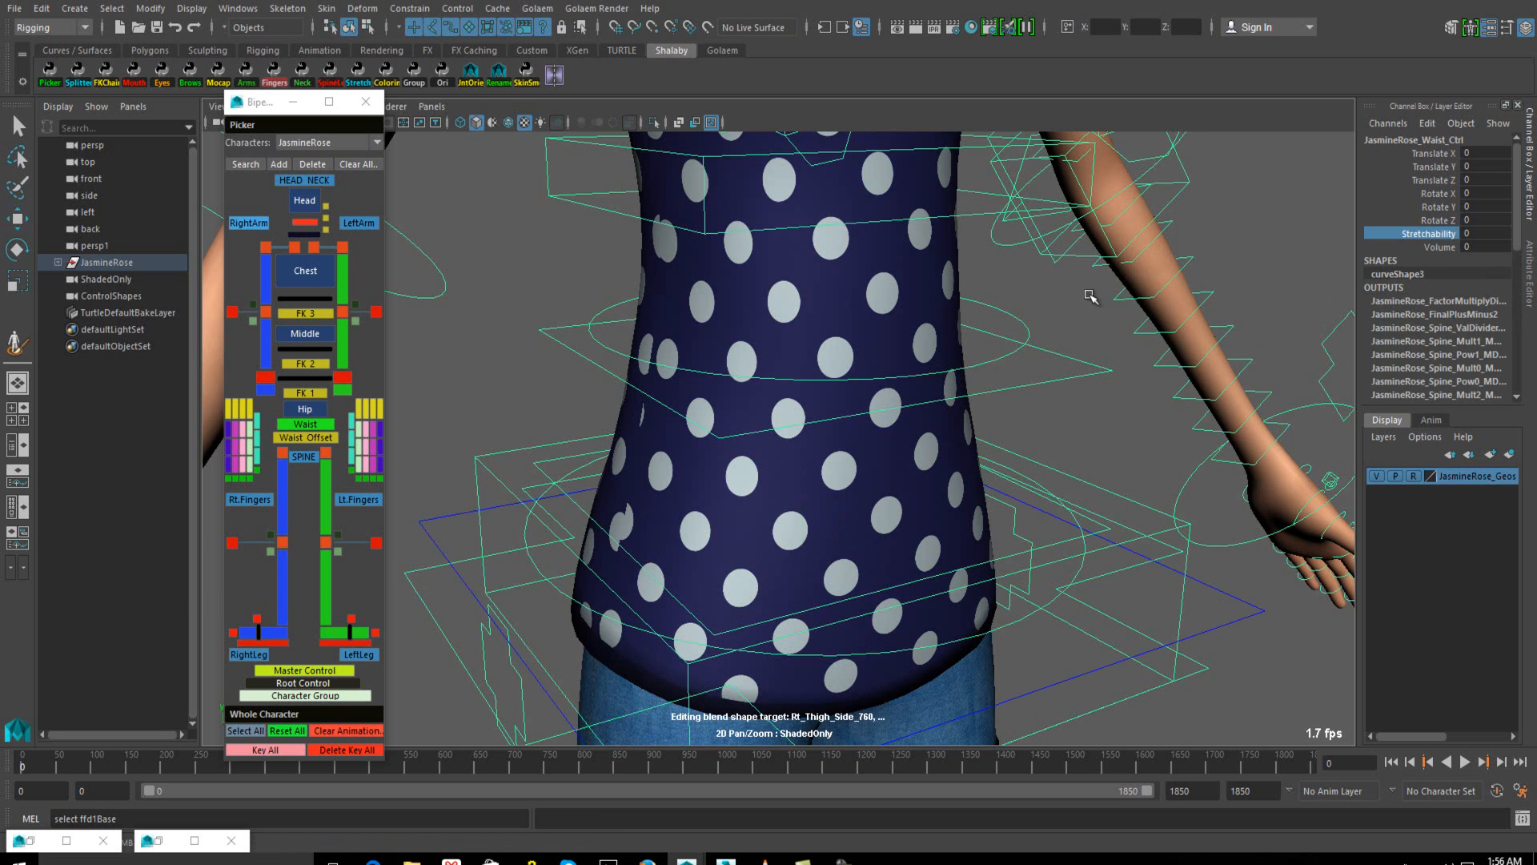
left_click(1422, 247)
middle_click_drag(1228, 314, 1200, 324)
Try moving and rotating the chest control to test the spine's stretch and volume, undoing the changes
right_click_drag(1184, 328, 1053, 394, "alt")
left_click_drag(1054, 394, 962, 501, "alt")
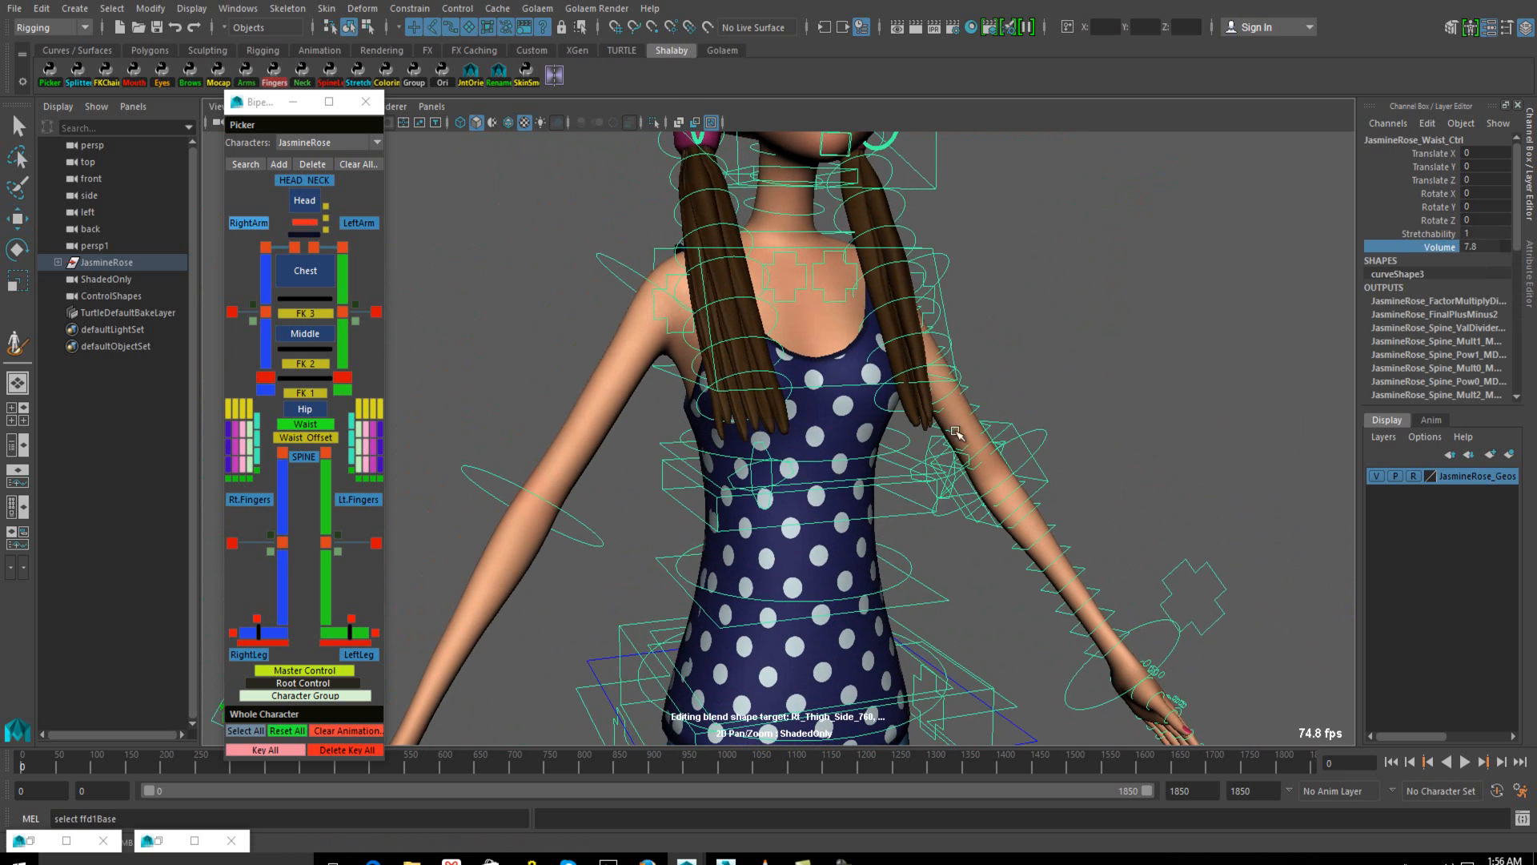
left_click(942, 302)
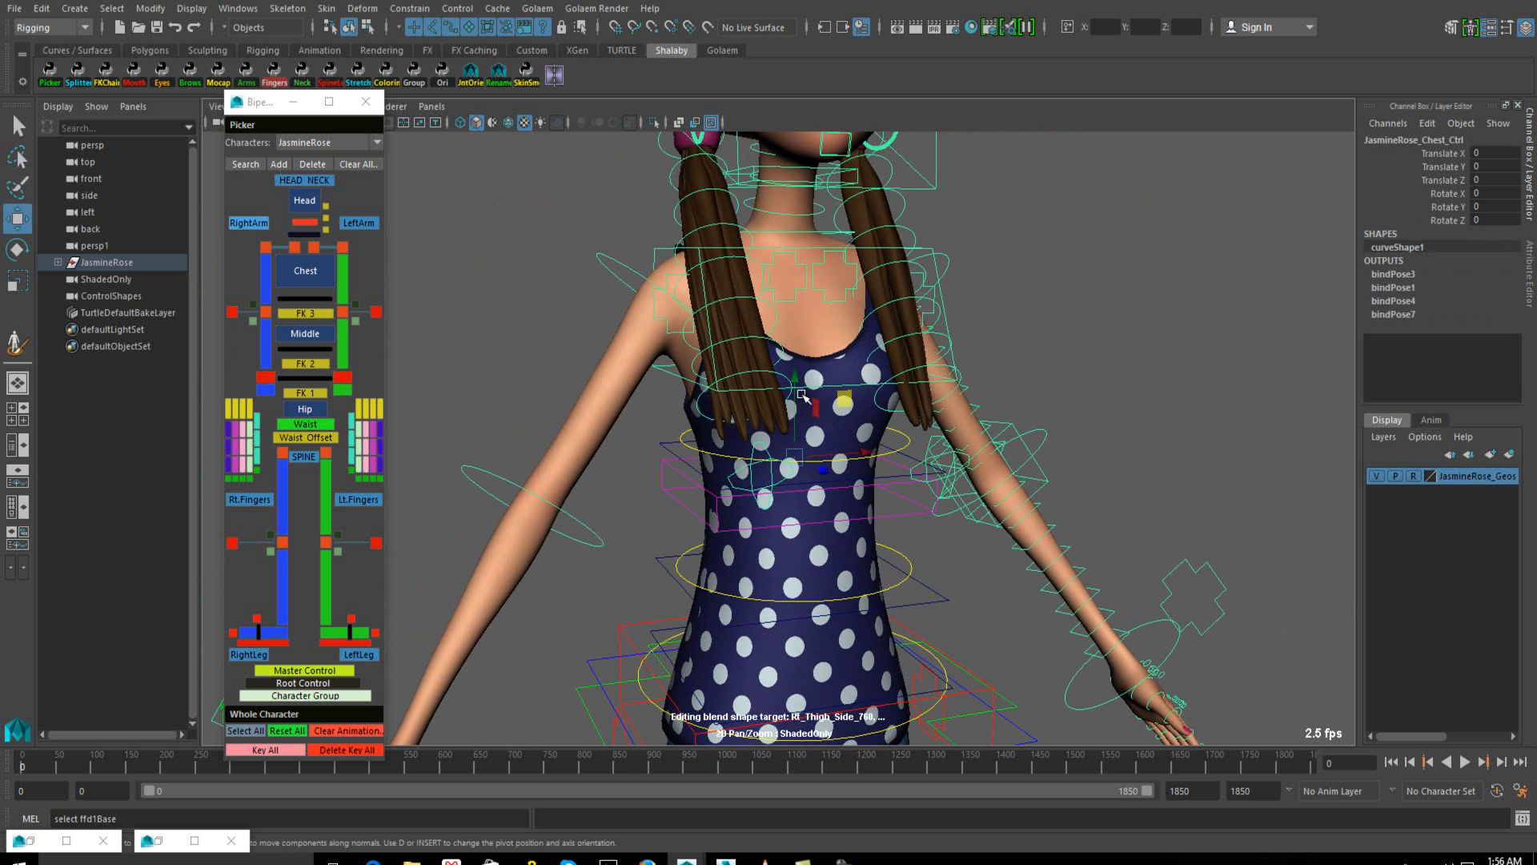
left_click_drag(805, 392, 763, 360, "alt")
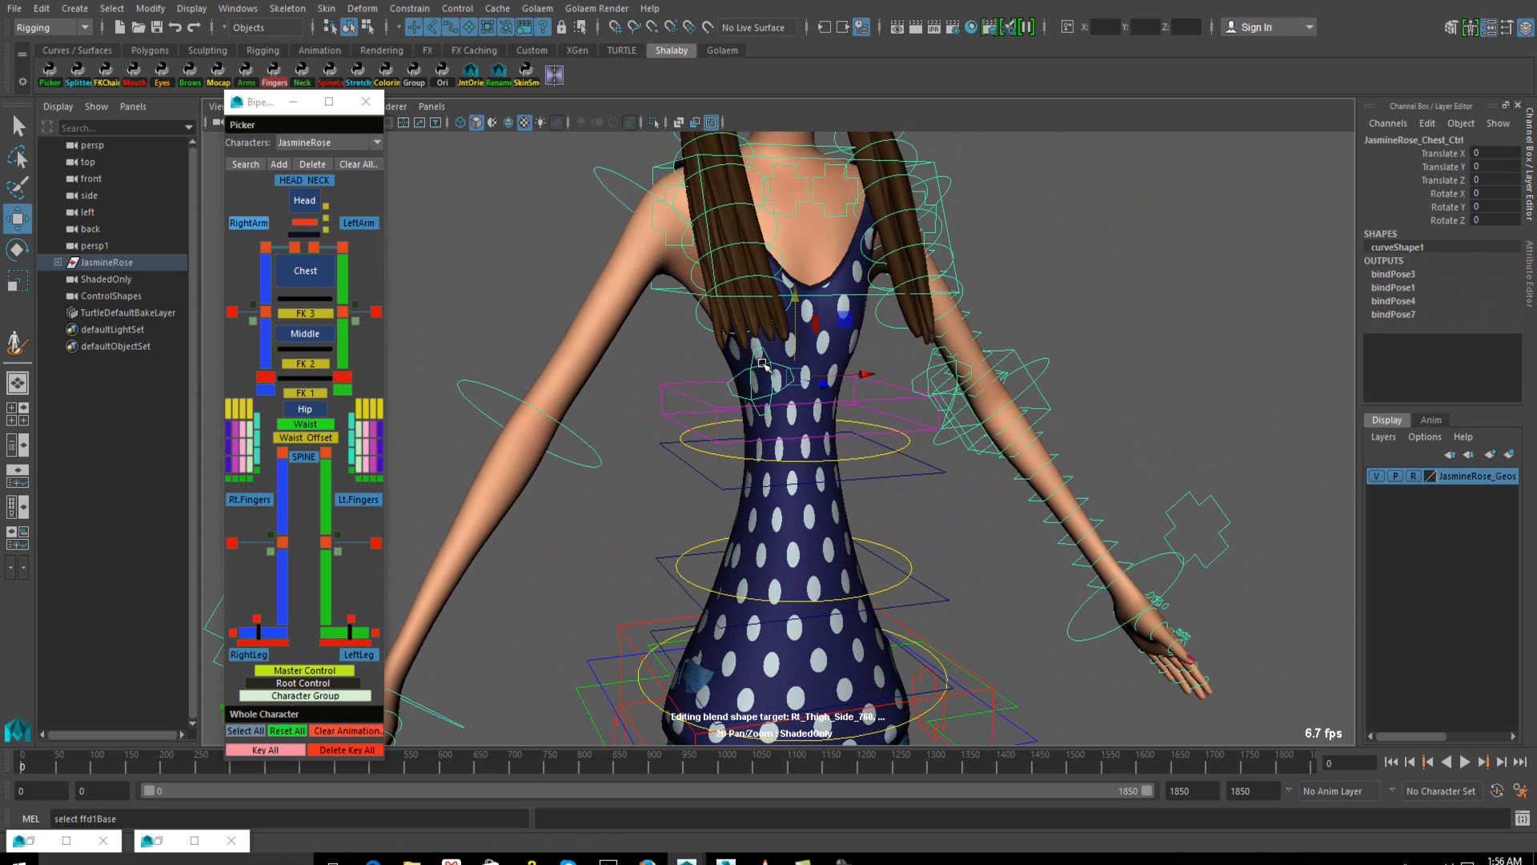
key("e")
key("ctrl+z")
left_click_drag(799, 432, 732, 530)
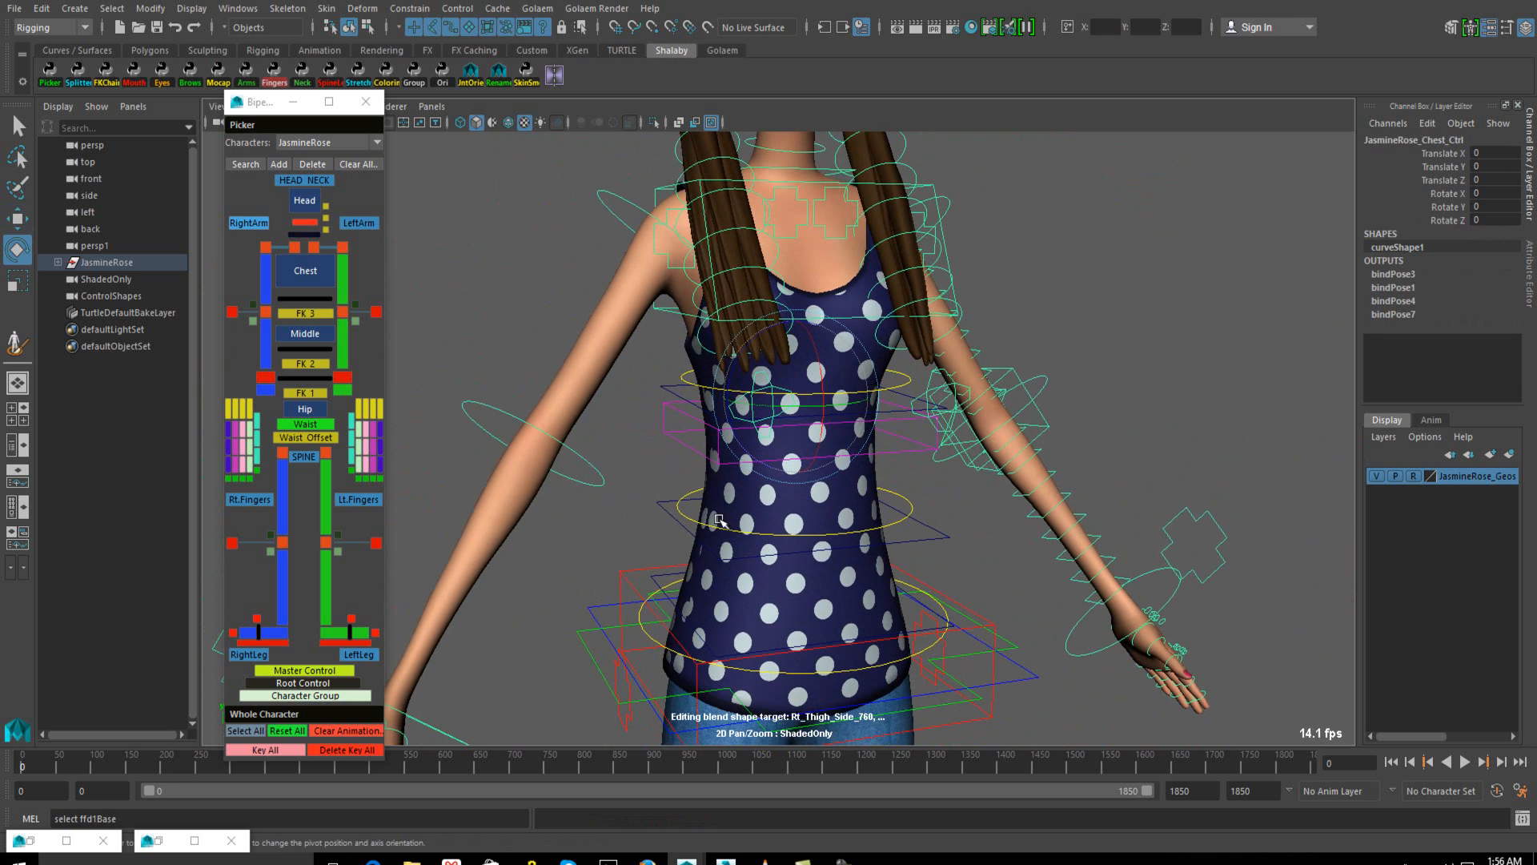
Try moving the middle spine control sideways and undo the move
left_click(675, 439)
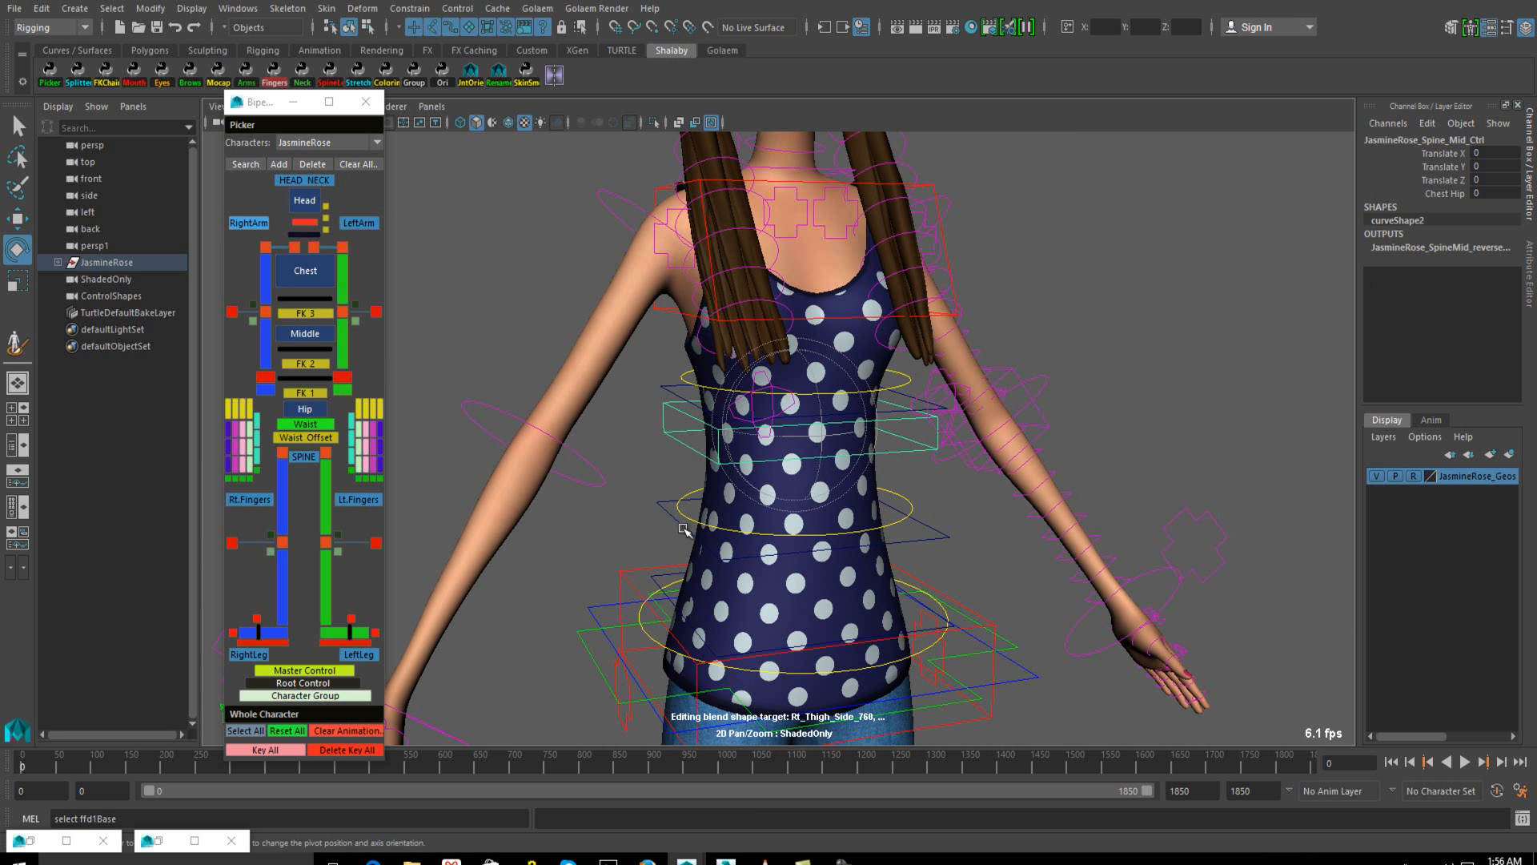
key("w")
mouse_move(840, 399)
left_mouse_down()
mouse_move(824, 402)
mouse_move(868, 408)
left_mouse_up()
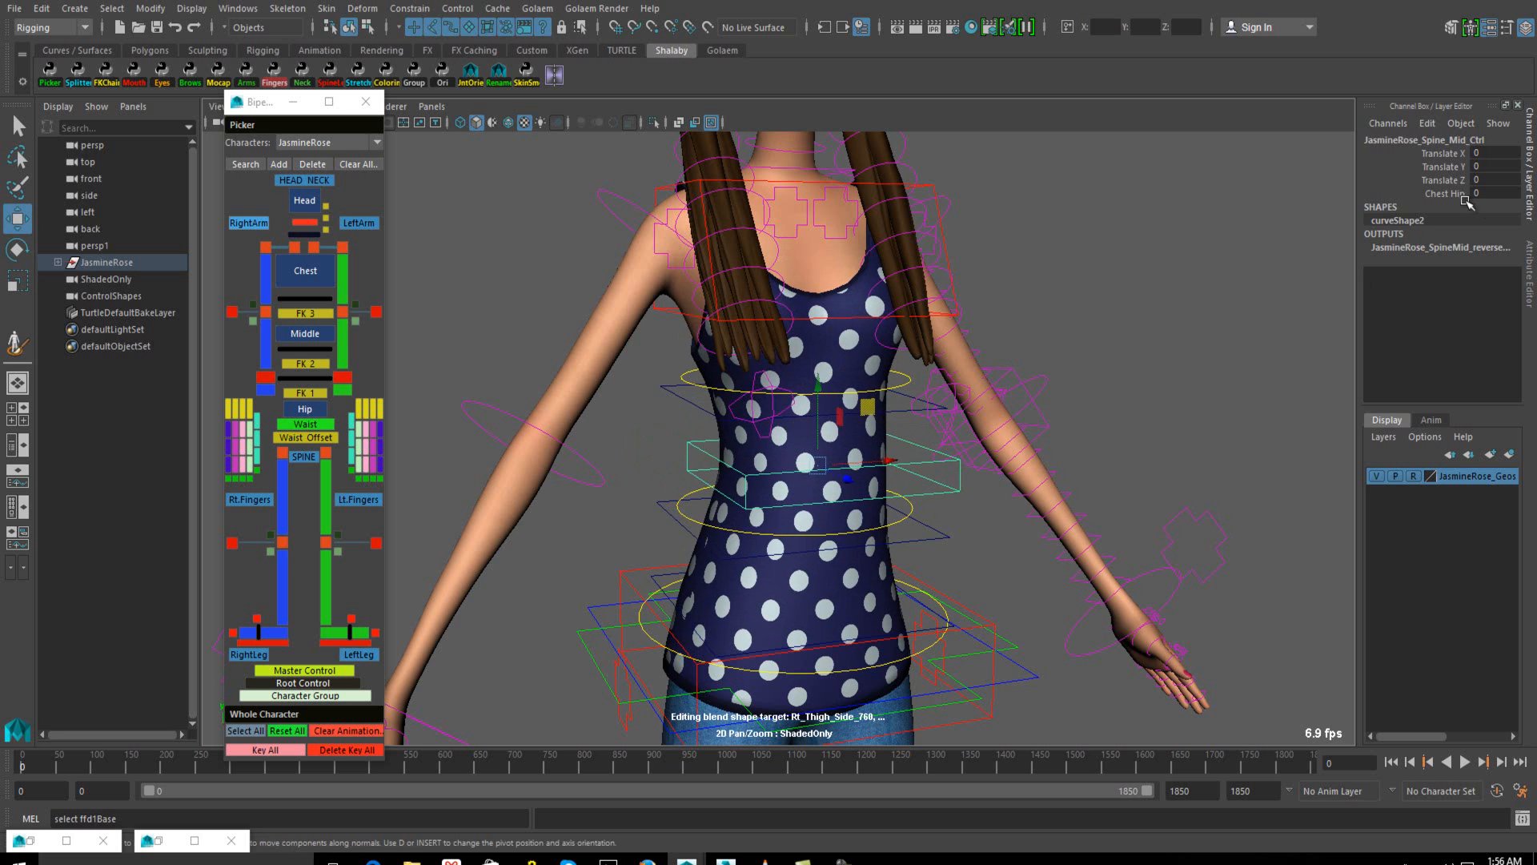
key("ctrl+z")
Select the spine's FK controls in the picker, try rotating them together, and undo the rotation
middle_click_drag(1061, 405, 1066, 455, "alt")
middle_click_drag(927, 493, 935, 362, "alt")
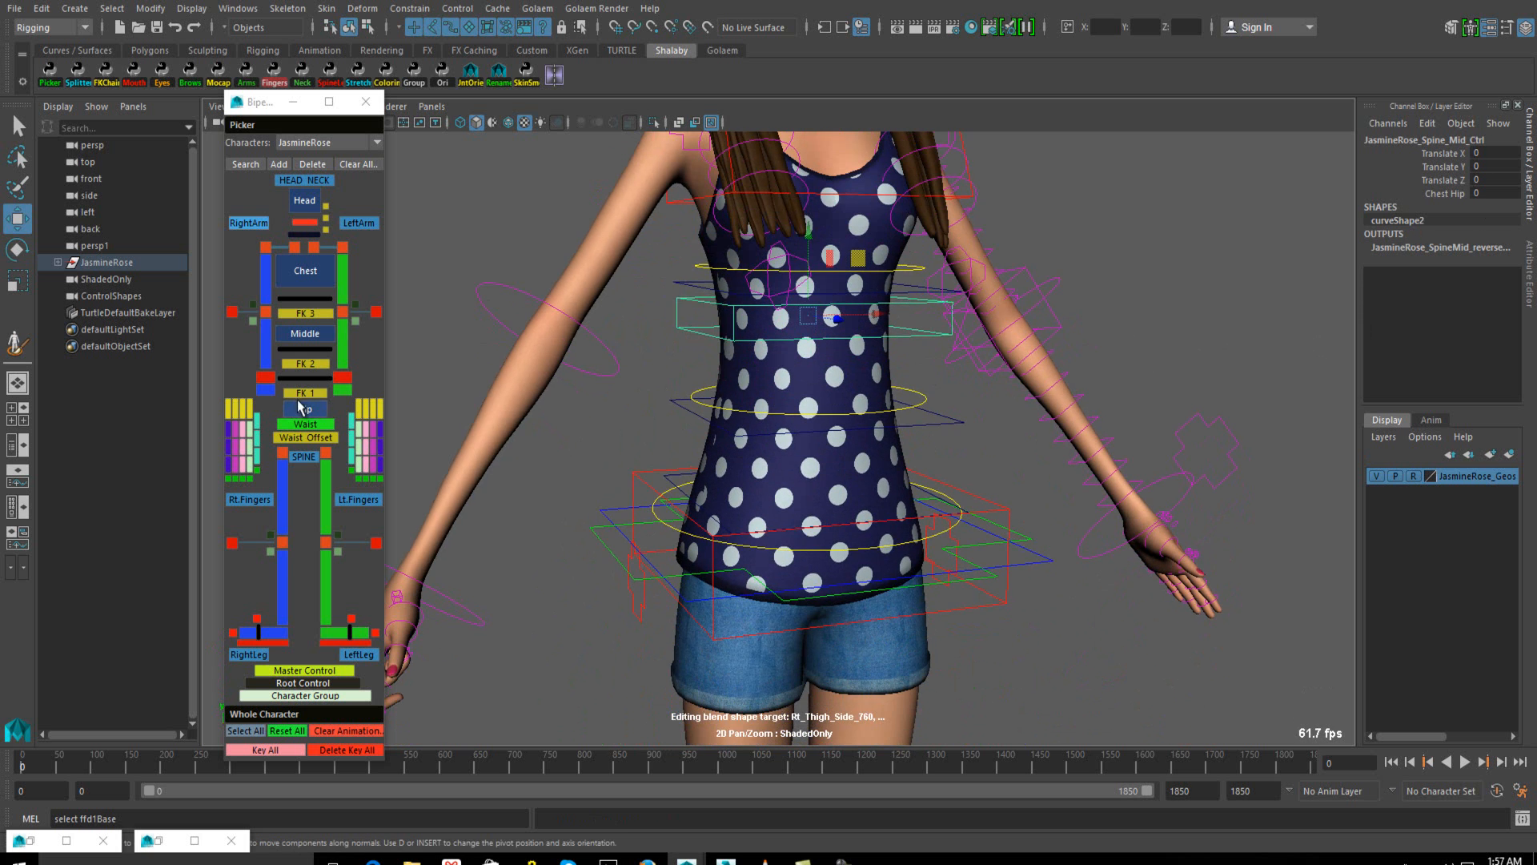
left_click(305, 364)
left_click(305, 313)
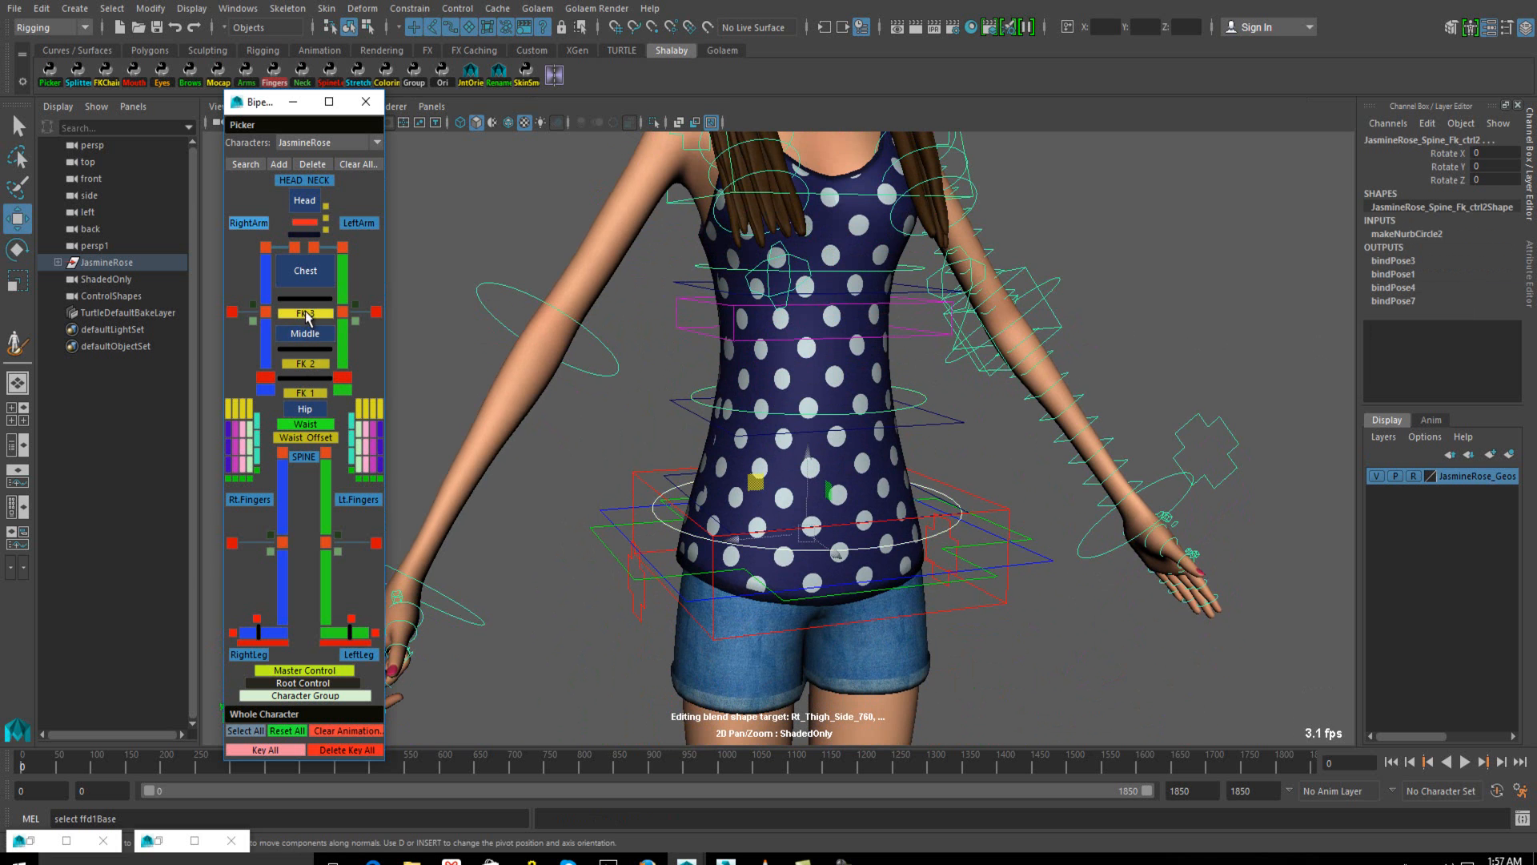
middle_click_drag(801, 329, 802, 416, "alt")
key("e")
mouse_move(802, 384)
left_mouse_down("alt")
mouse_move(809, 342)
mouse_move(828, 345)
mouse_move(788, 357)
left_mouse_up("alt")
key("ctrl+z")
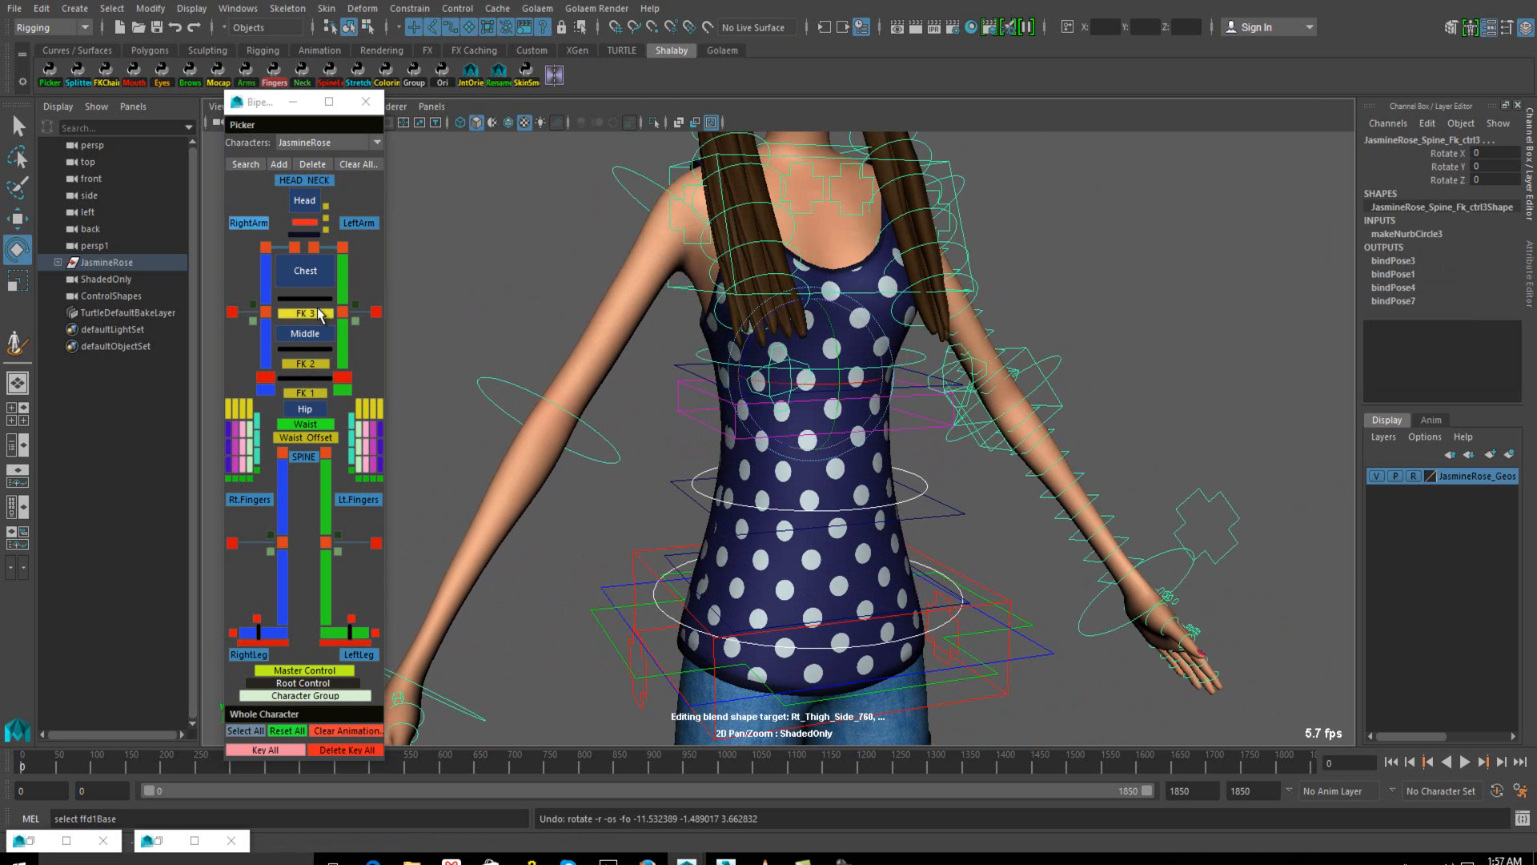
Select the spine's three reverse FK controls in the picker, try rotating them, and undo the rotation
left_click(305, 349)
left_click(298, 378)
left_click(297, 386)
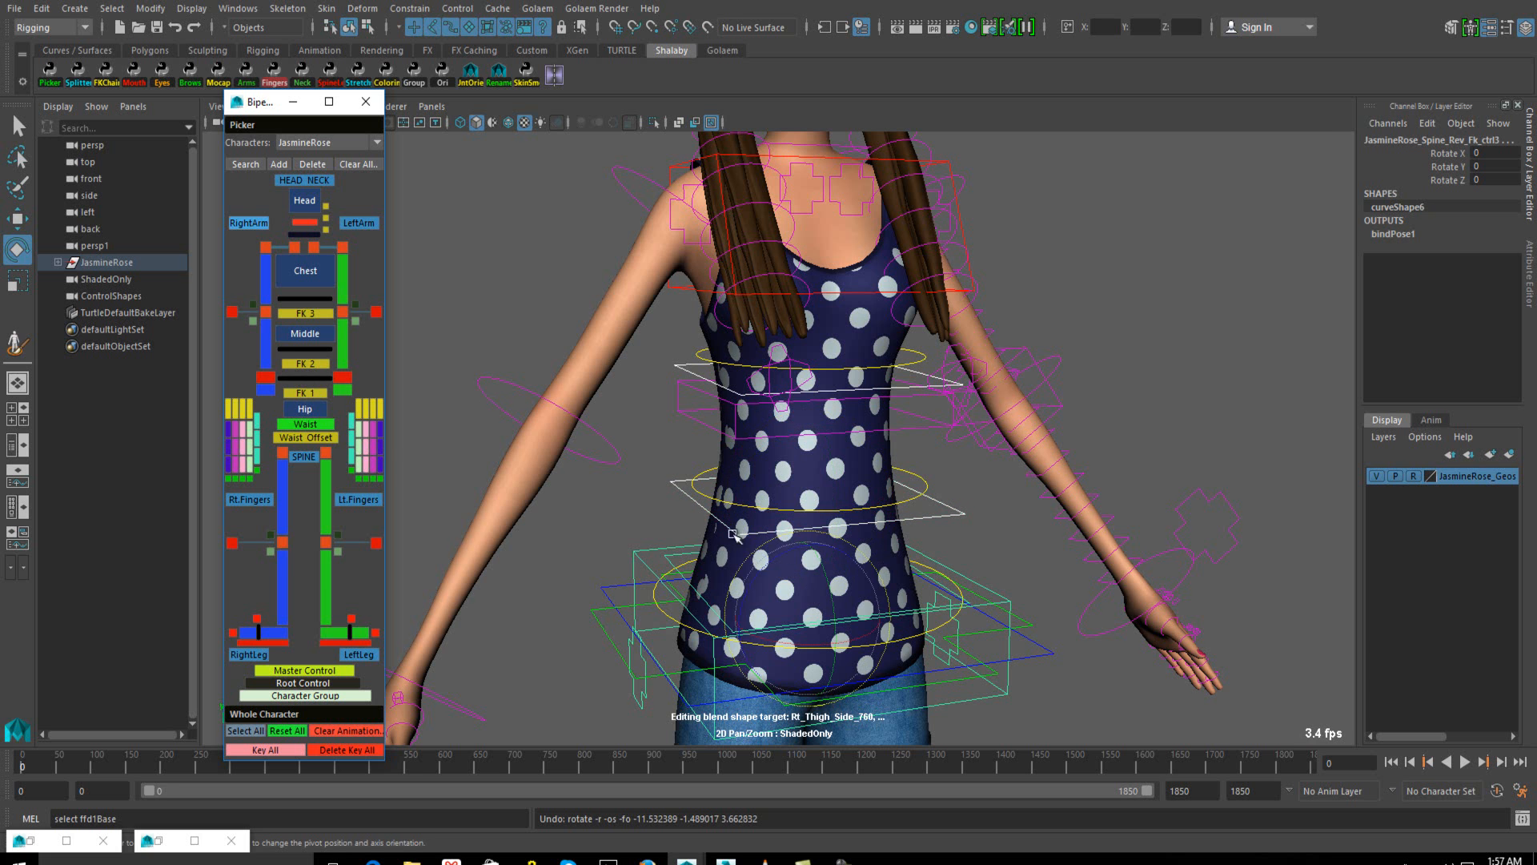
left_click_drag(757, 568, 771, 565)
key("ctrl+z")
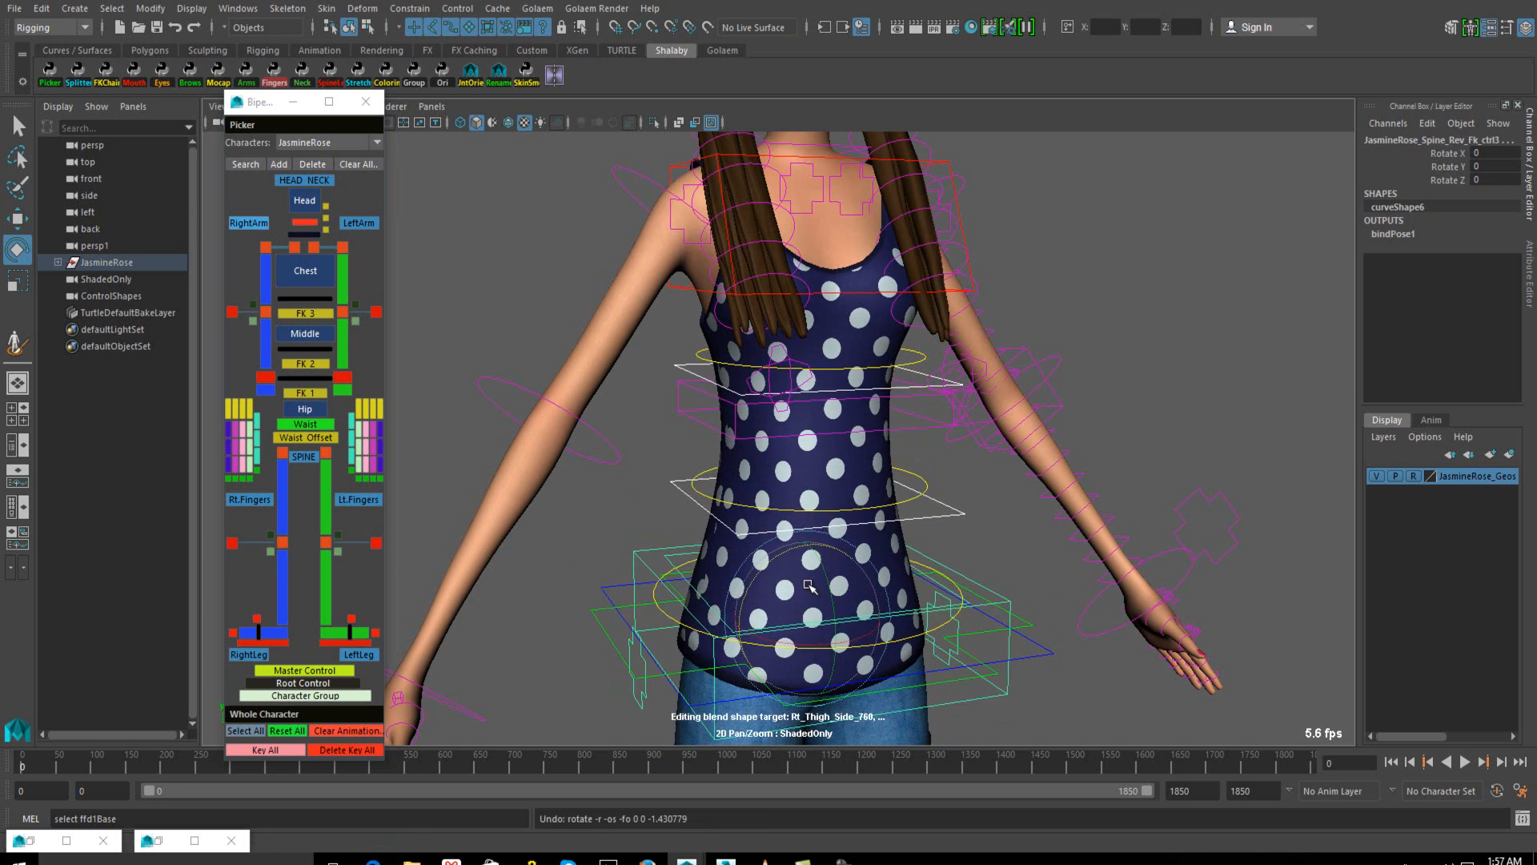
Examine the character from the head and torso down to the legs and feet
scroll(812, 590, "down", 2)
scroll(768, 558, "up", 1)
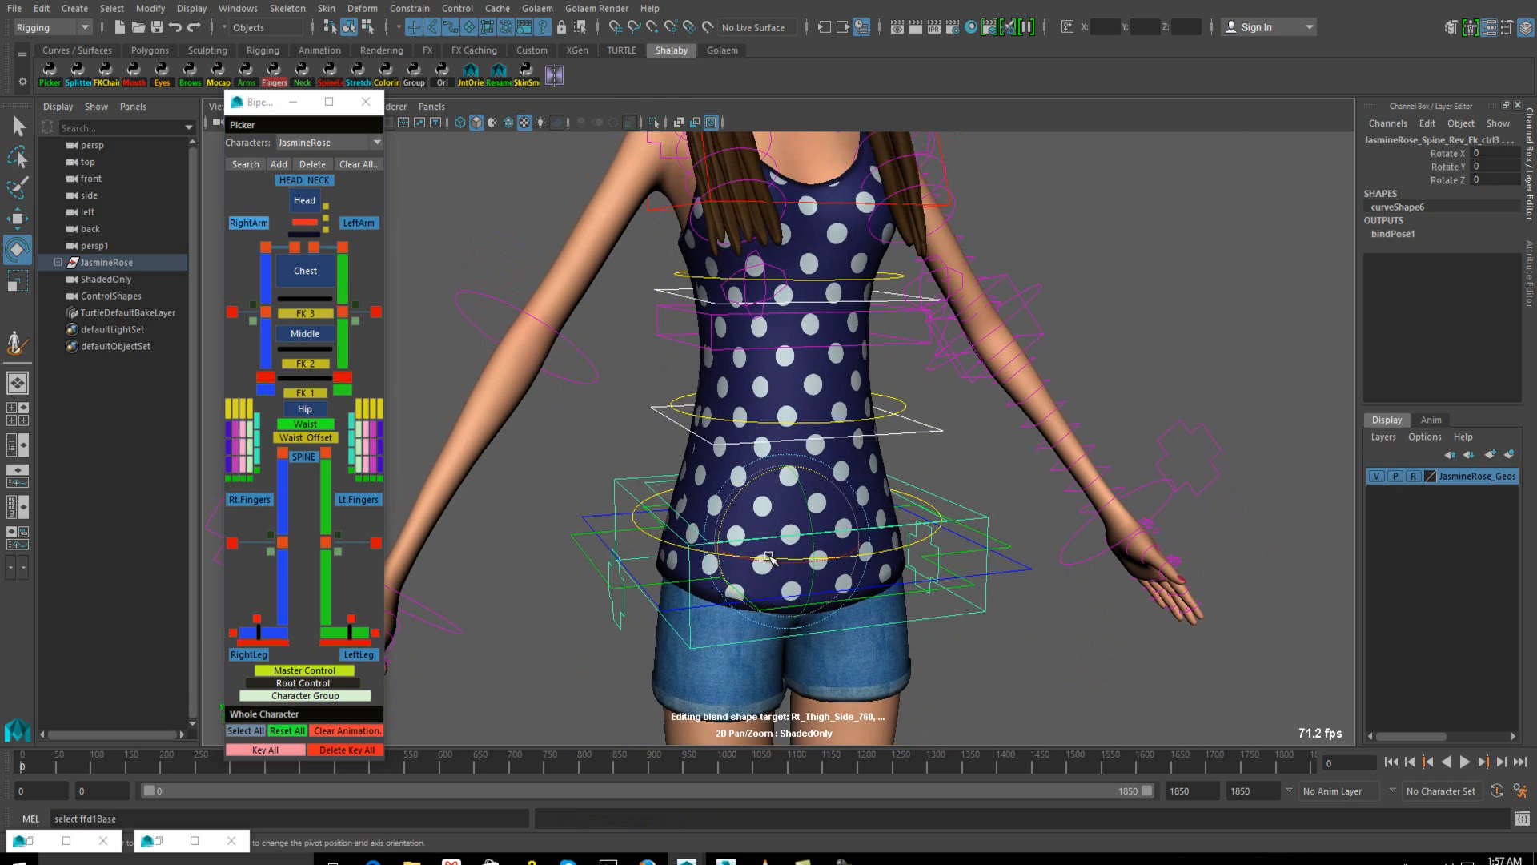
scroll(769, 558, "down", 5)
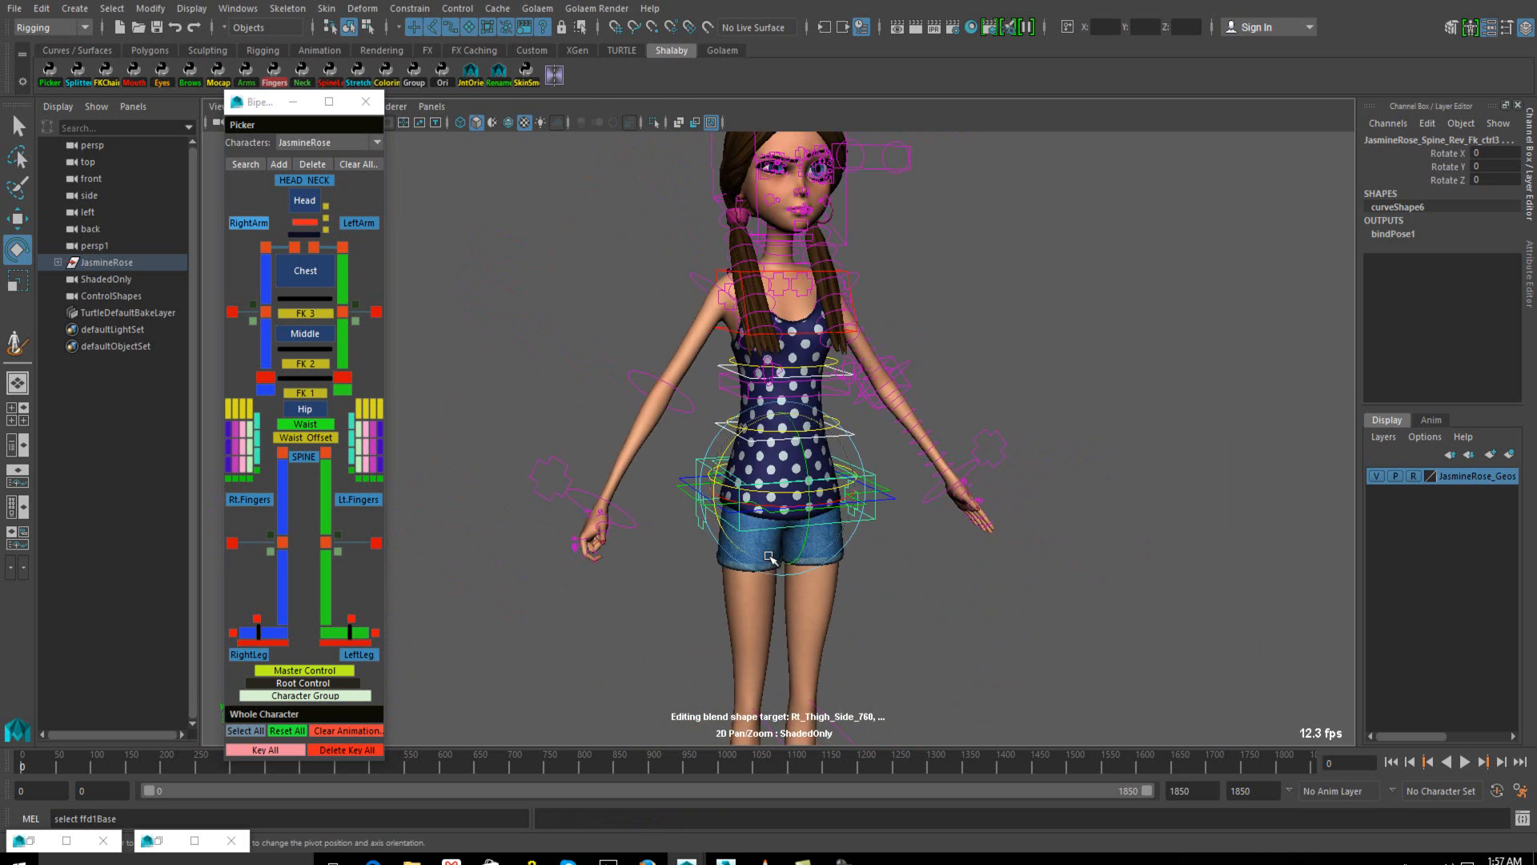
scroll(769, 558, "up", 4)
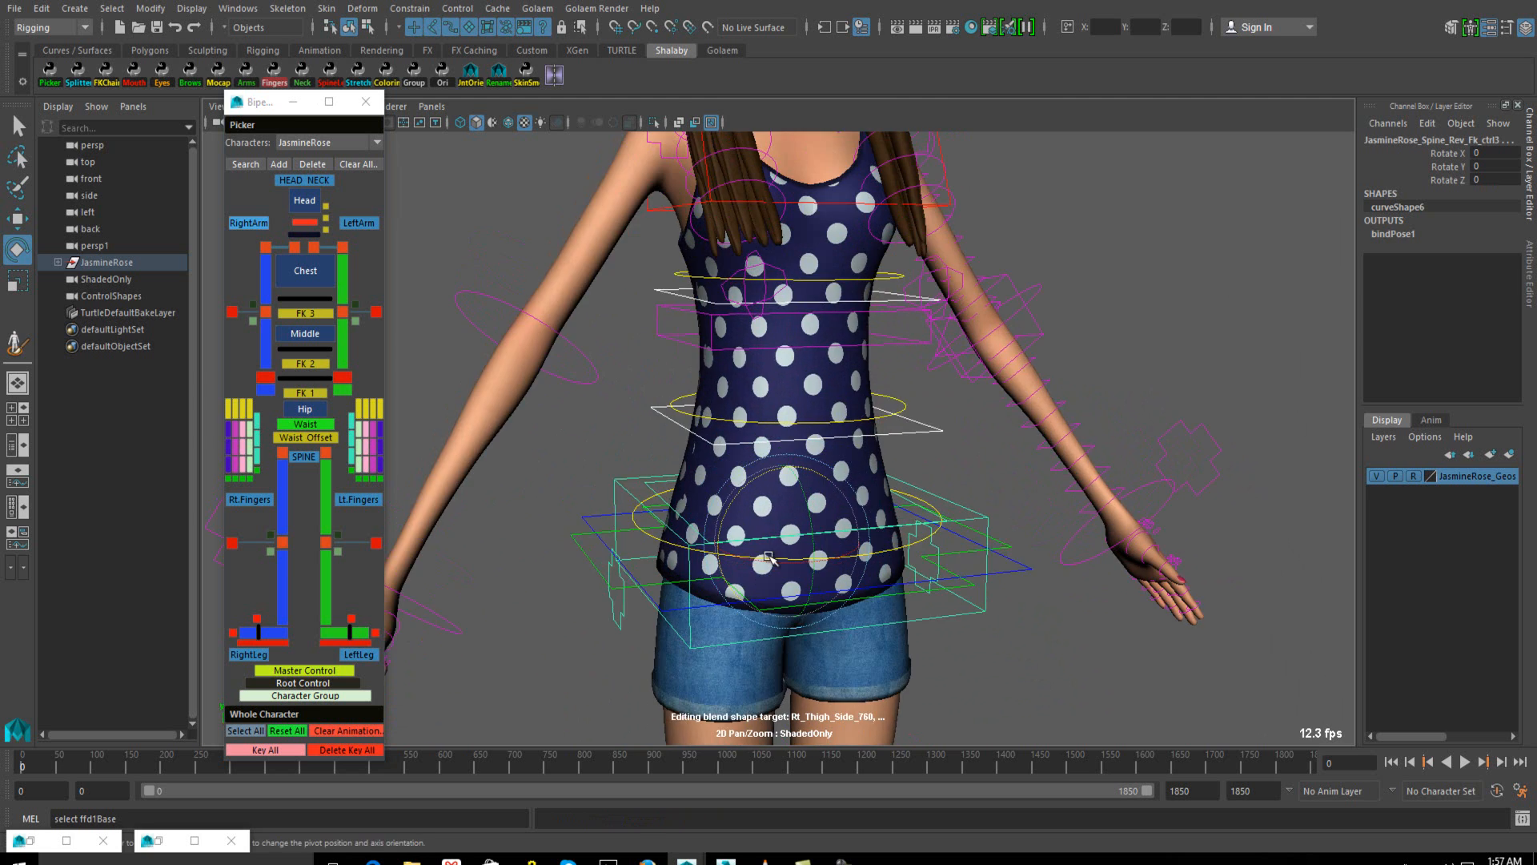
middle_click_drag(775, 454, 744, 389, "alt")
left_click_drag(770, 484, 780, 544, "alt")
middle_click_drag(777, 208, 780, 465, "alt")
mouse_move(780, 464)
left_mouse_down("alt")
mouse_move(799, 459)
mouse_move(764, 472)
left_mouse_up("alt")
middle_click_drag(764, 471, 757, 252, "alt")
middle_click_drag(757, 536, 758, 268, "alt")
middle_click_drag(758, 596, 755, 437, "alt")
Try rotating the right foot's IK control, and select the right foot tip rotate control
left_click(683, 468)
mouse_move(704, 481)
left_mouse_down()
mouse_move(675, 476)
mouse_move(697, 486)
left_mouse_up()
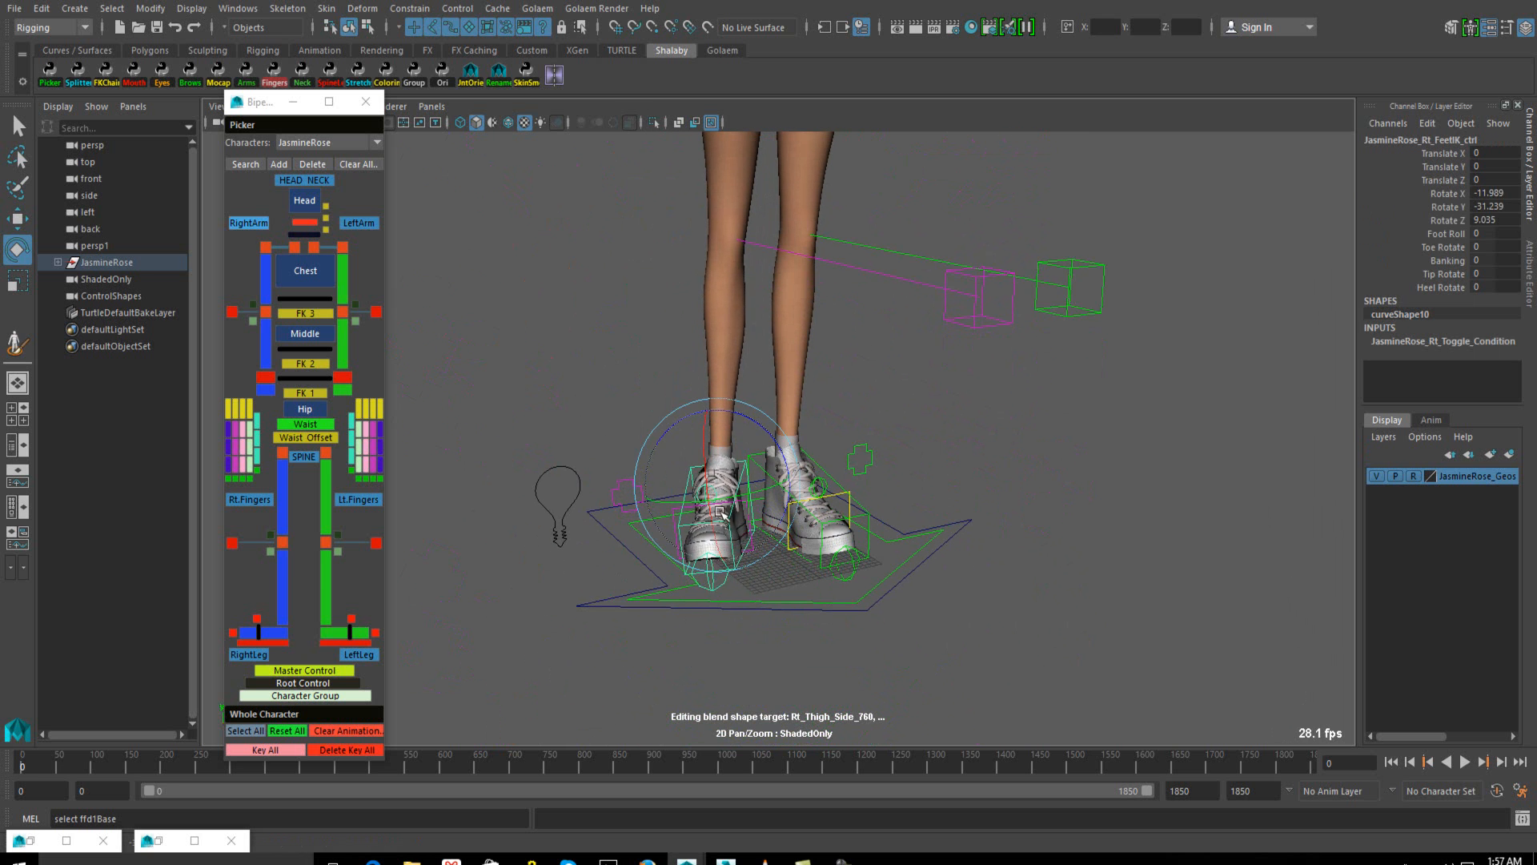
left_click(783, 592)
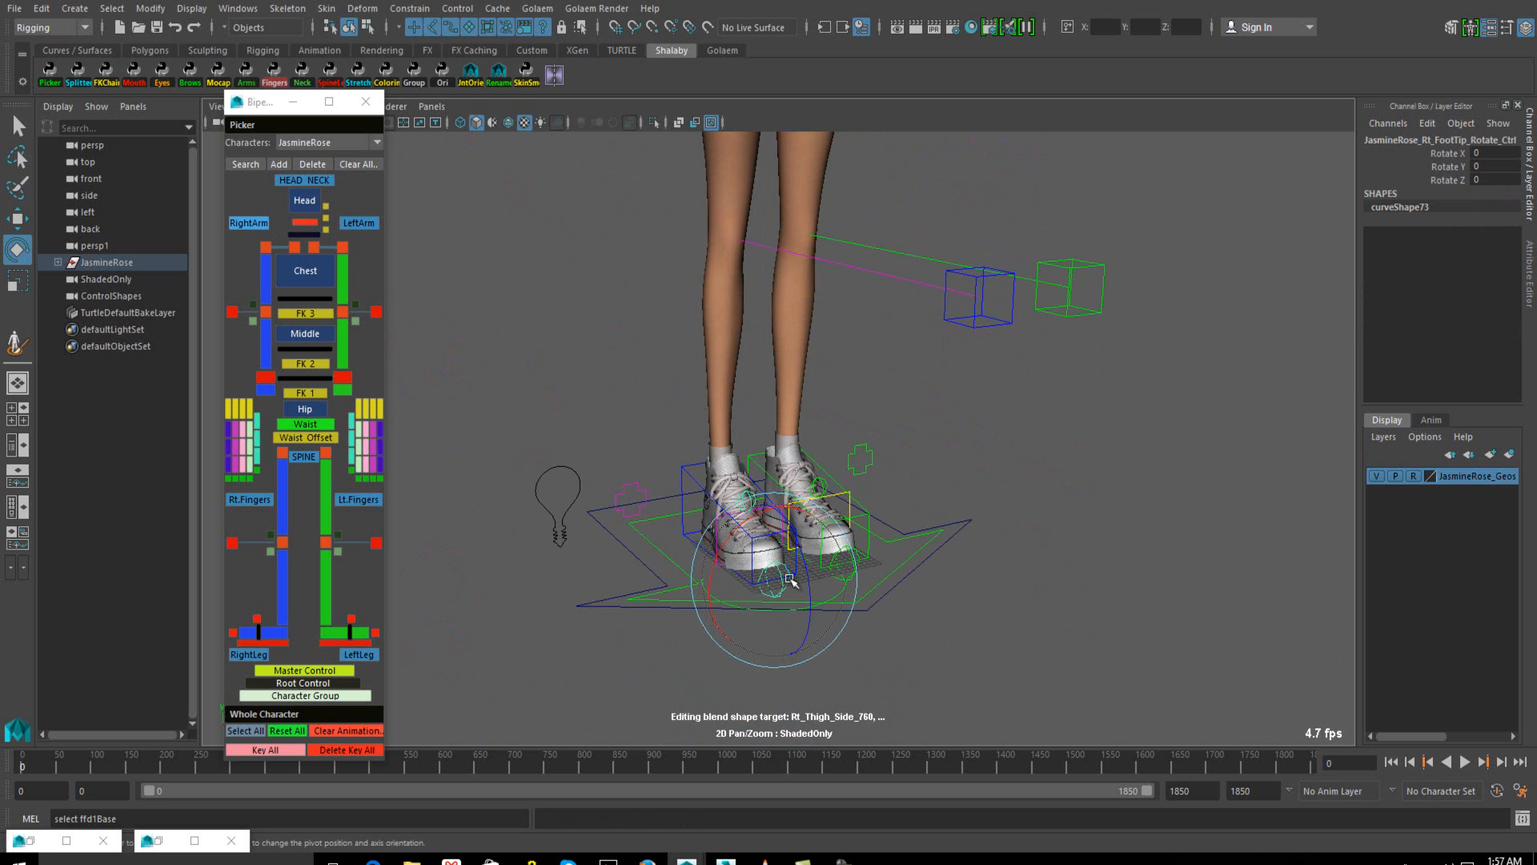
Try rotating and scaling the right toe offset control, undoing each change
scroll(636, 579, "up", 3)
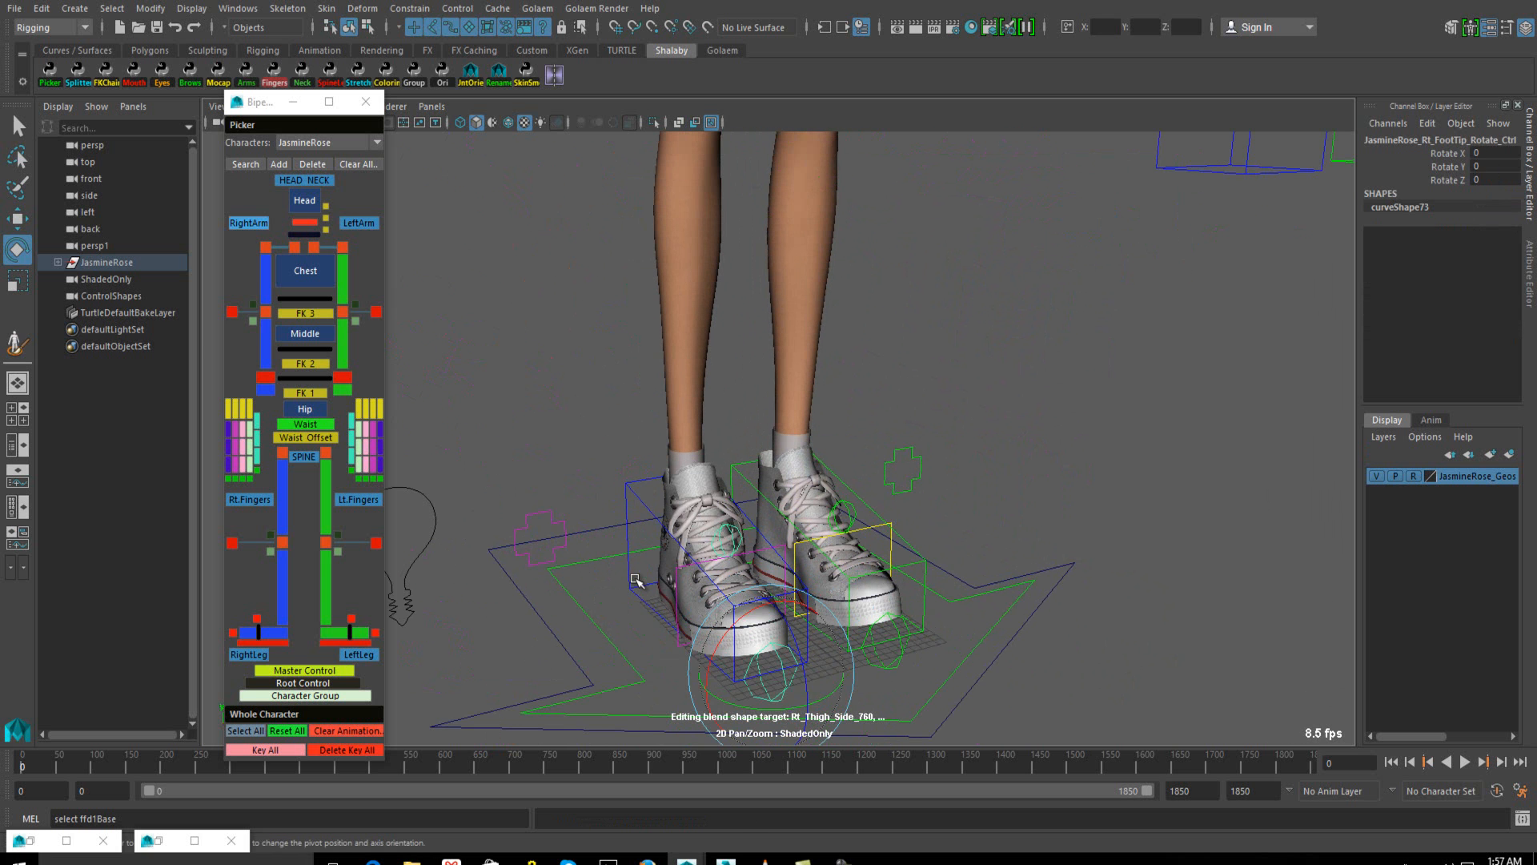
left_click(648, 624)
left_click(676, 621)
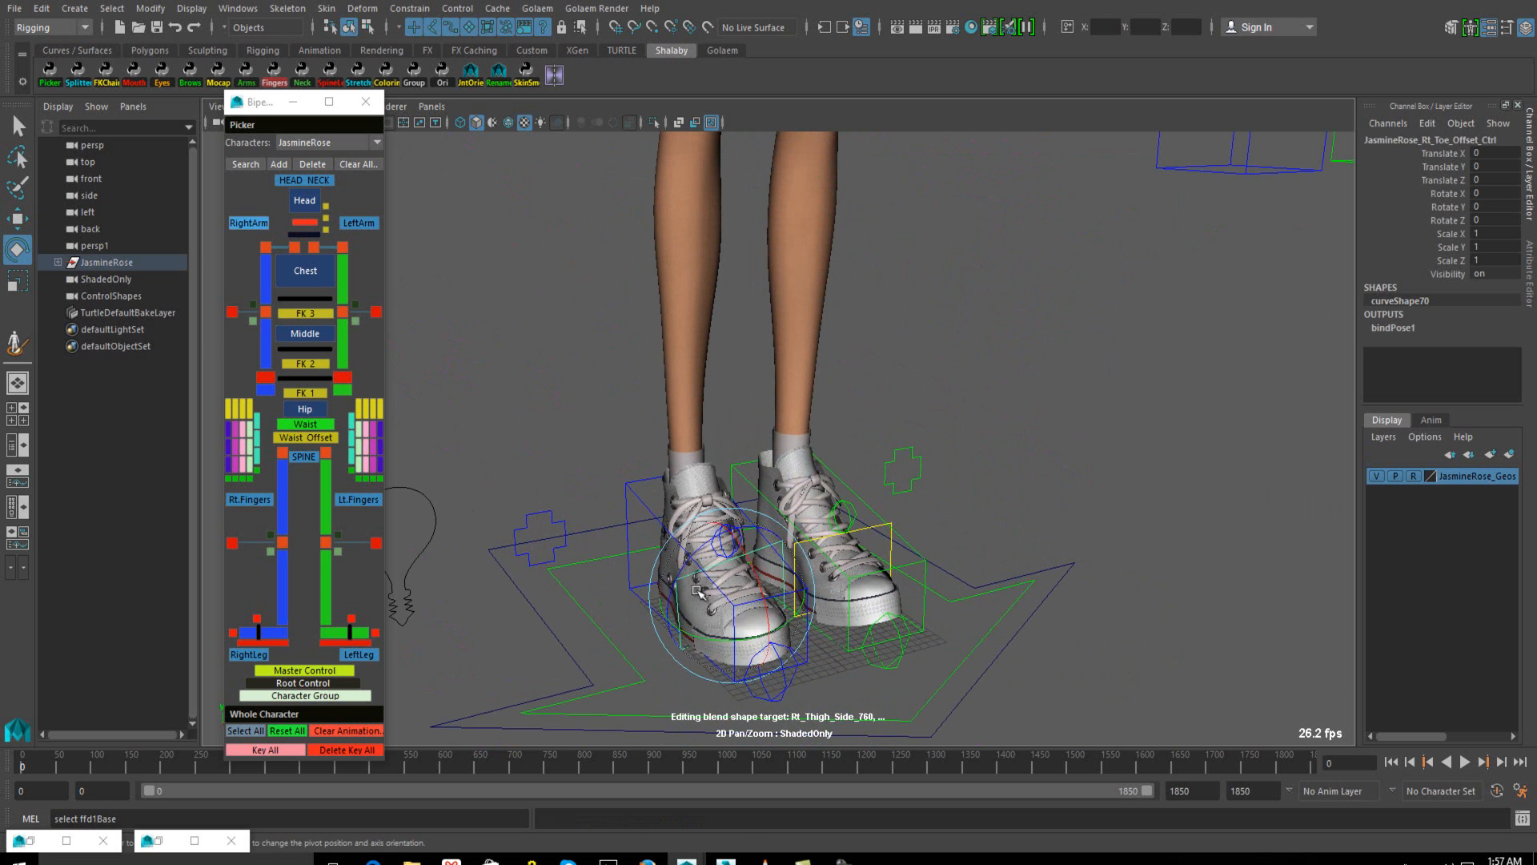
key("ctrl+z")
key("r")
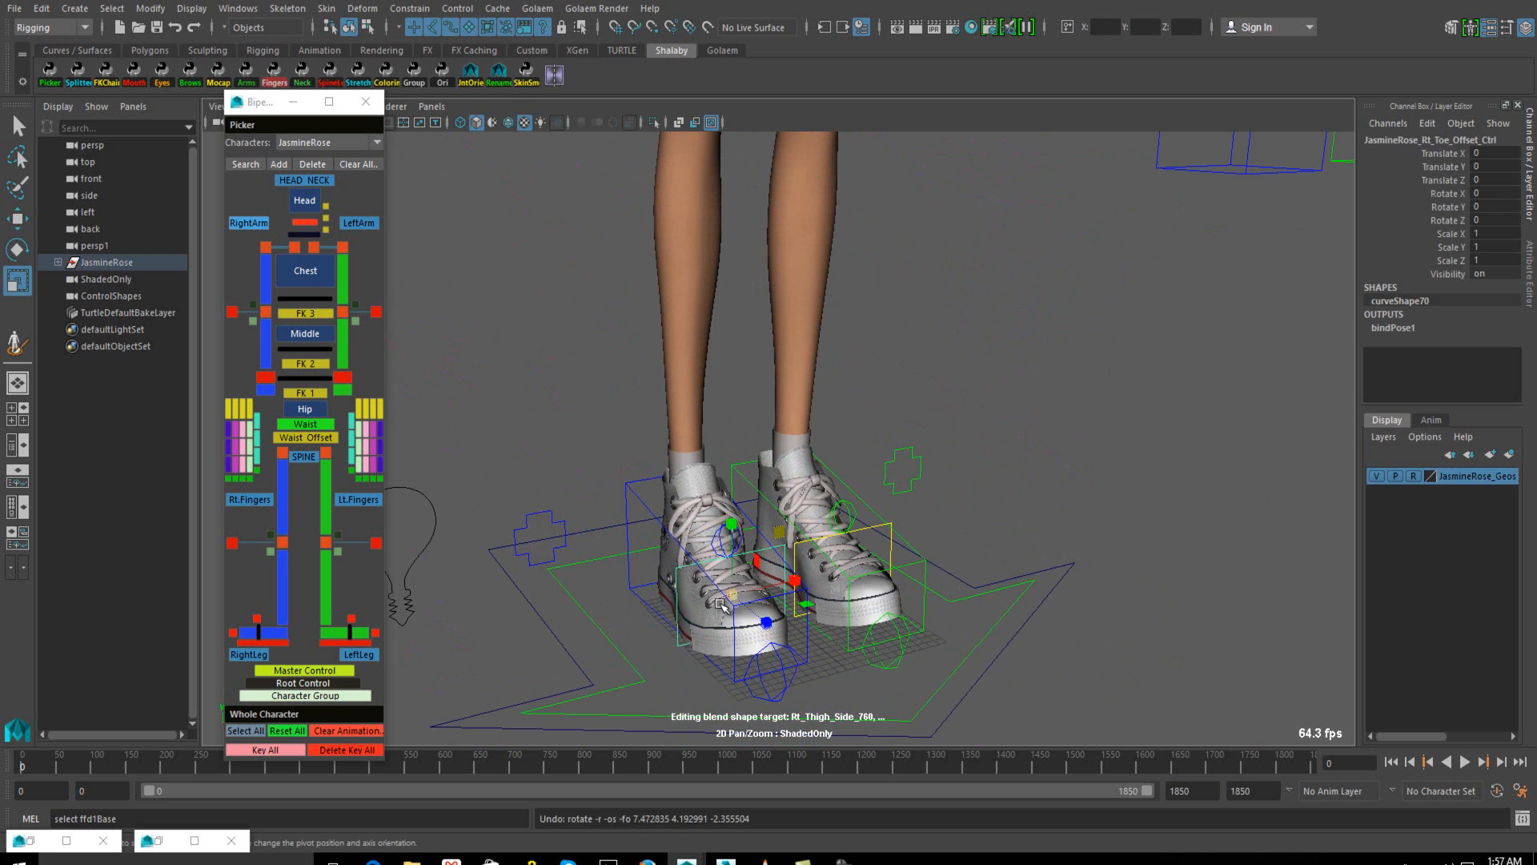
left_click_drag(737, 595, 742, 594)
key("ctrl+z")
scroll(715, 596, "up", 2)
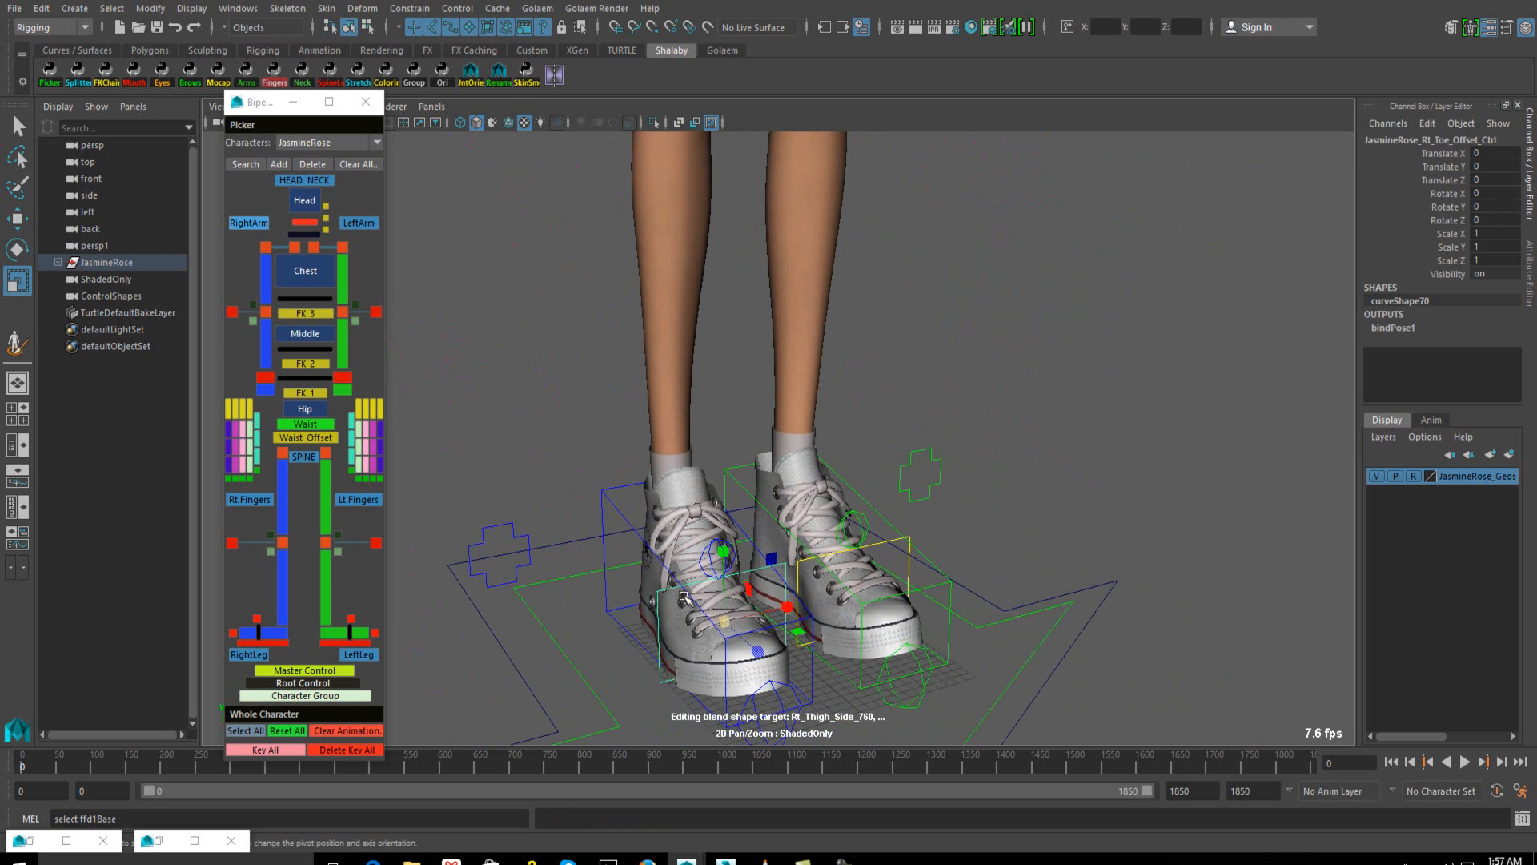
Test the Foot Roll attribute on the right foot's IK control
left_click(608, 486)
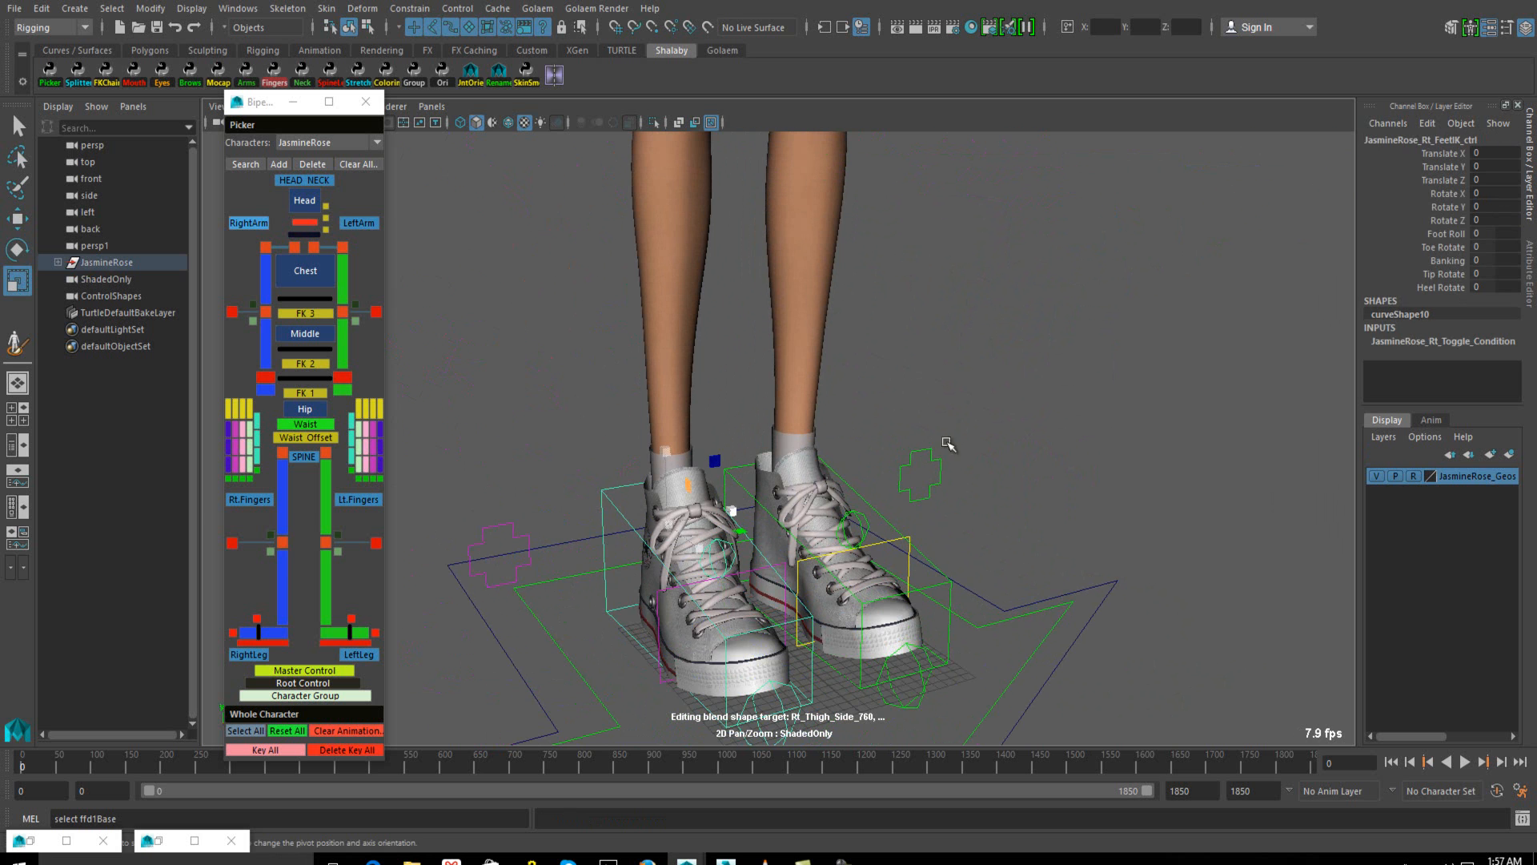
left_click(1441, 234)
middle_click_drag(1208, 251, 1197, 251)
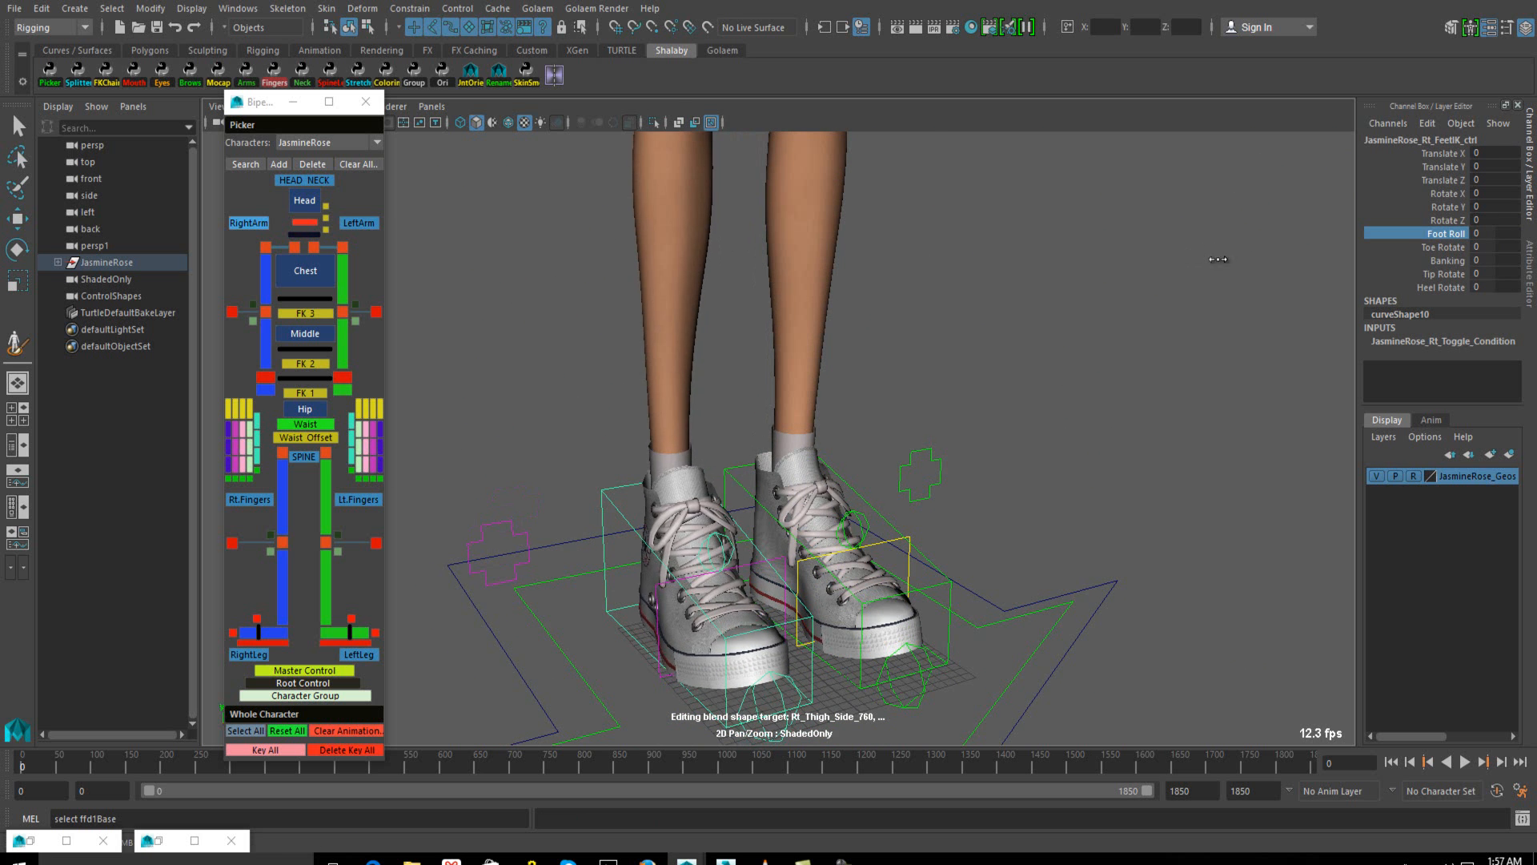
Test the right foot's Toe Rotate and Banking attributes, undoing each change
left_click(1441, 248)
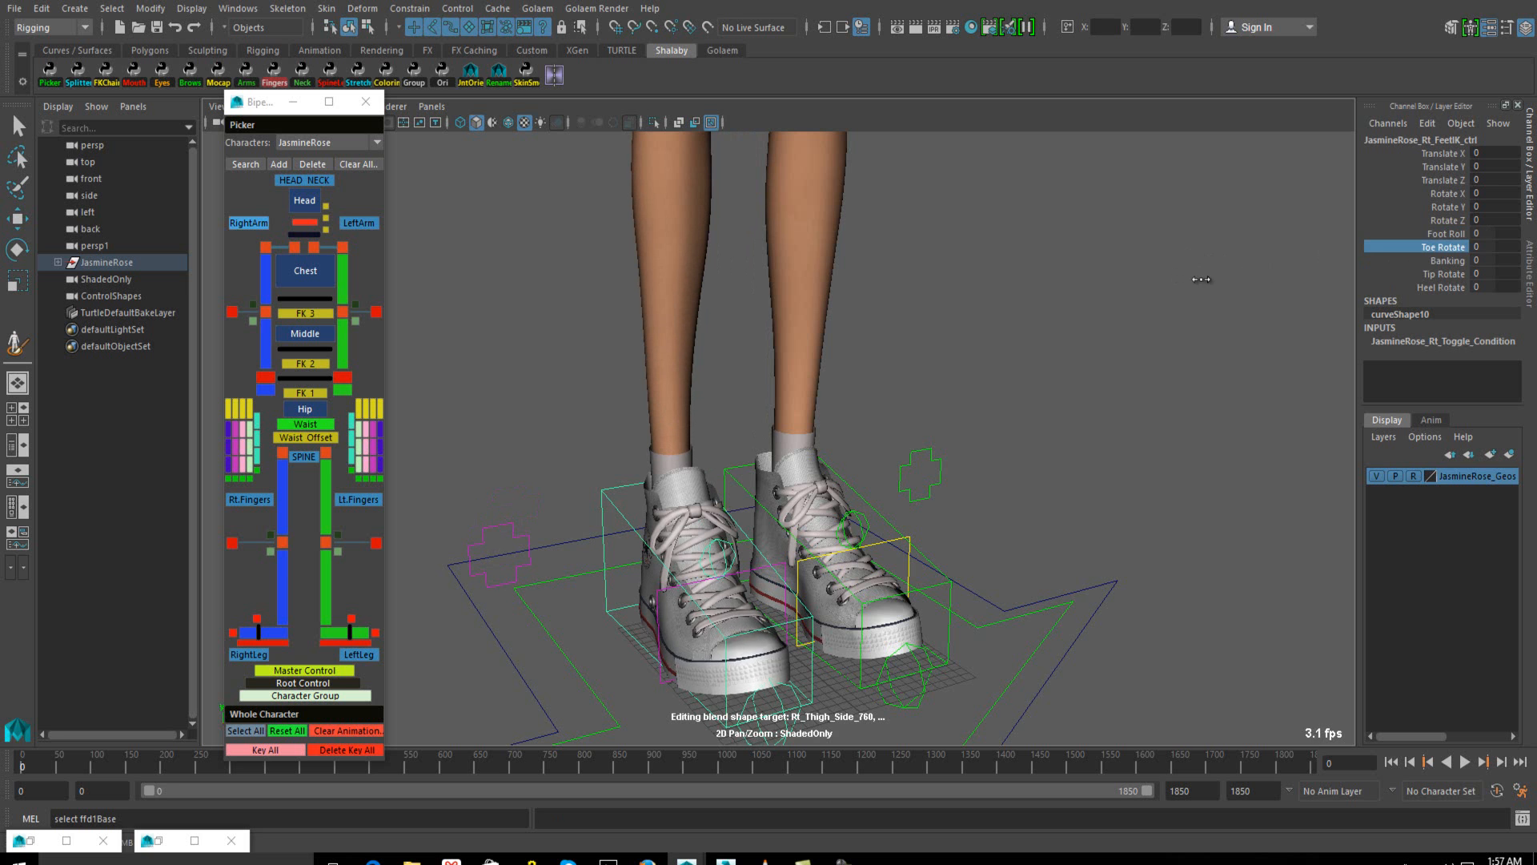
key("ctrl+z")
left_click(1447, 262)
middle_click_drag(1203, 285, 1160, 306)
key("ctrl+z")
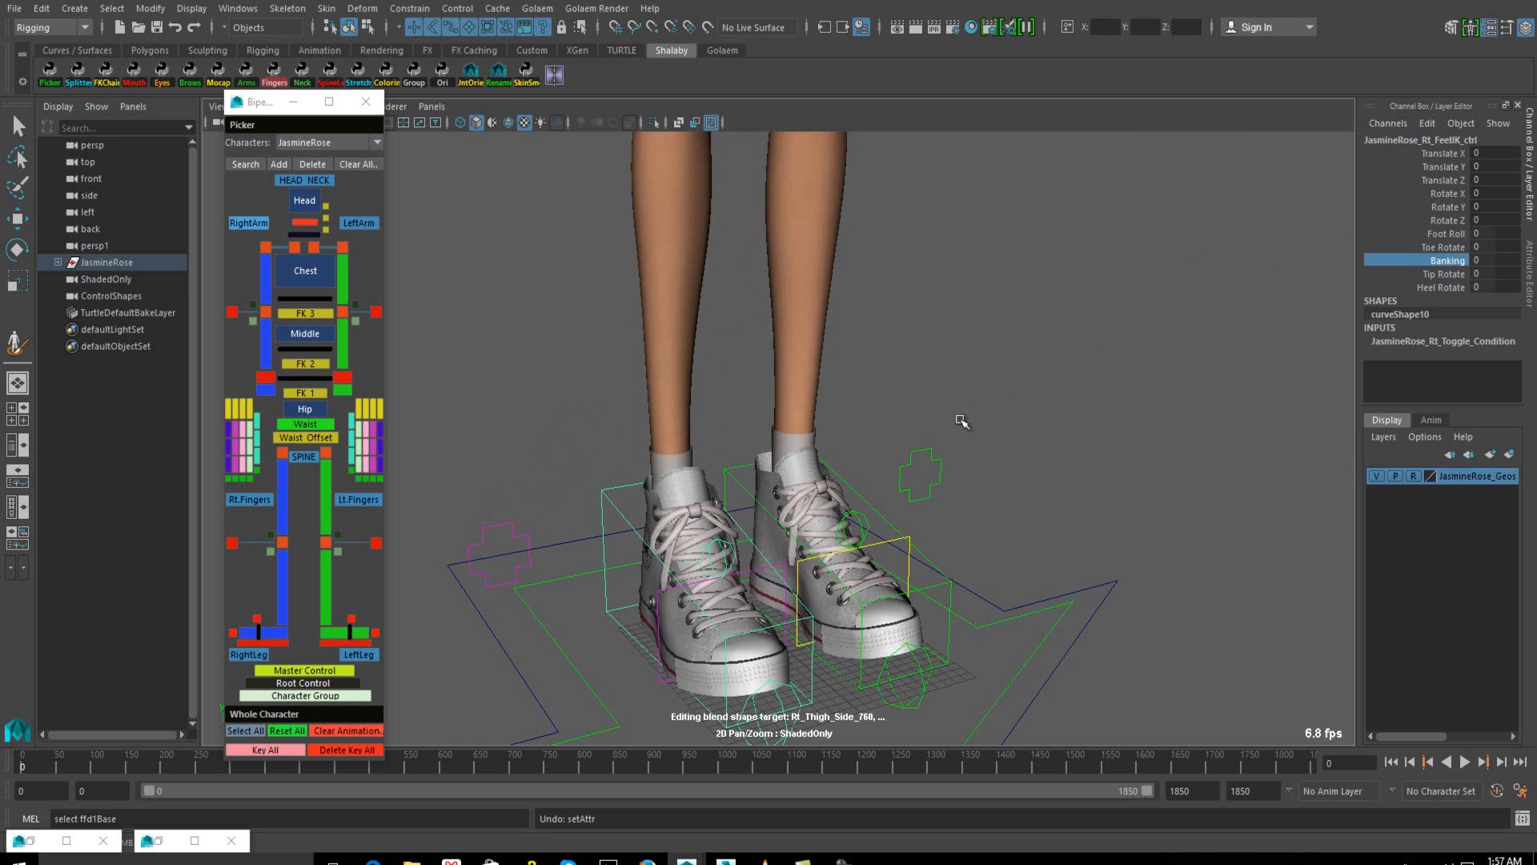
Select the master control on the ground around the feet and activate the Scale tool
scroll(960, 424, "down", 4)
scroll(883, 460, "down", 8)
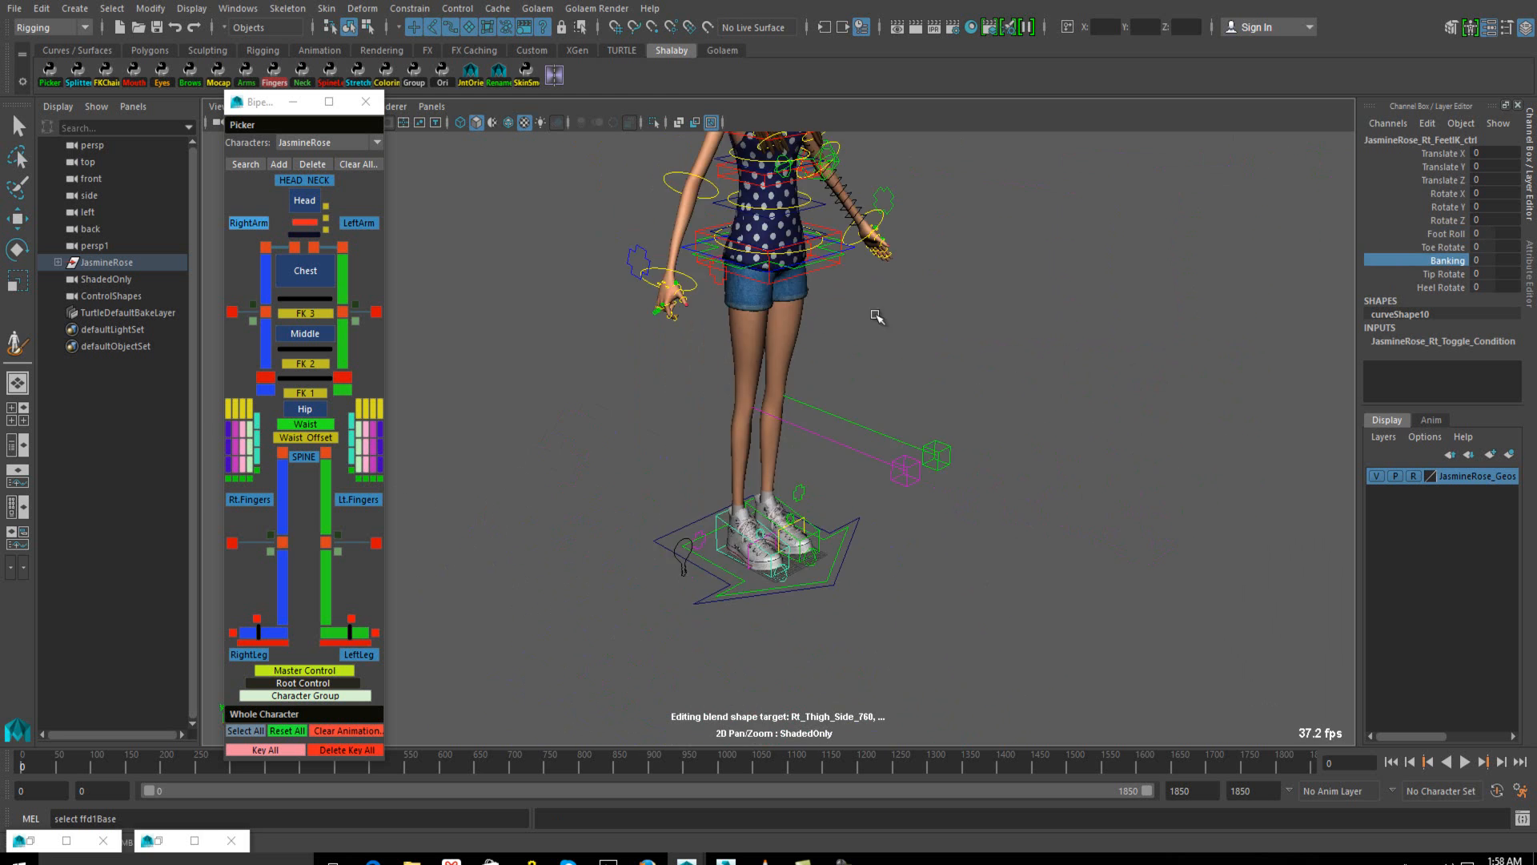
left_click_drag(875, 534, 755, 482, "alt")
middle_click_drag(703, 308, 850, 296, "alt")
left_click_drag(760, 392, 794, 464, "alt")
scroll(793, 424, "up", 4)
middle_click_drag(839, 567, 824, 348, "alt")
left_click(814, 574)
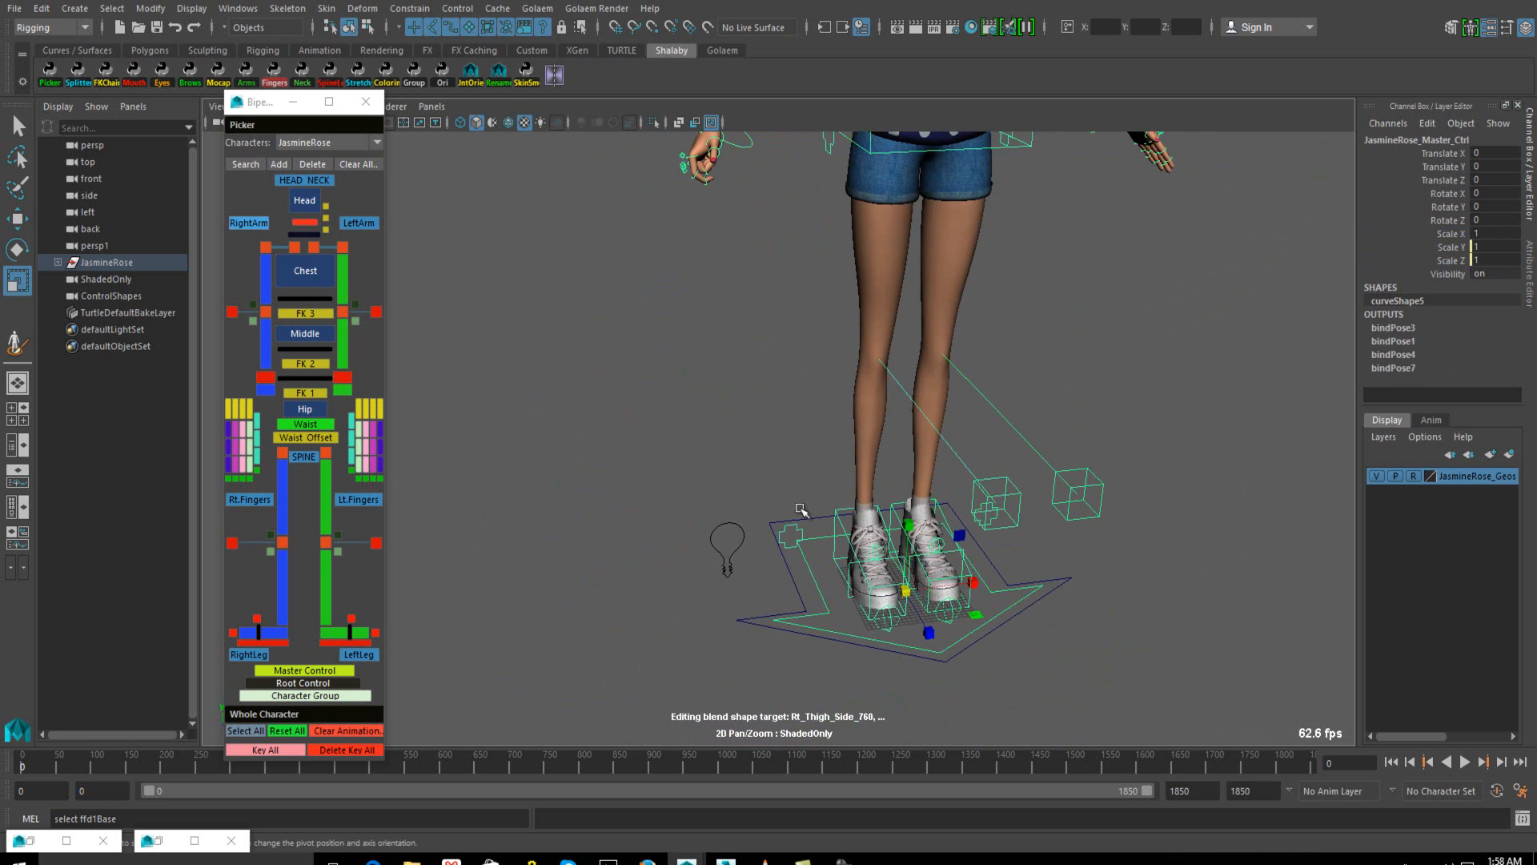
key("r")
Select the bulb-shaped LOD control beside the feet and set its Smoothness to Sliced
middle_click_drag(812, 552, 734, 663, "alt")
left_click(666, 662)
left_click(665, 666)
left_click_drag(744, 566, 750, 516, "alt")
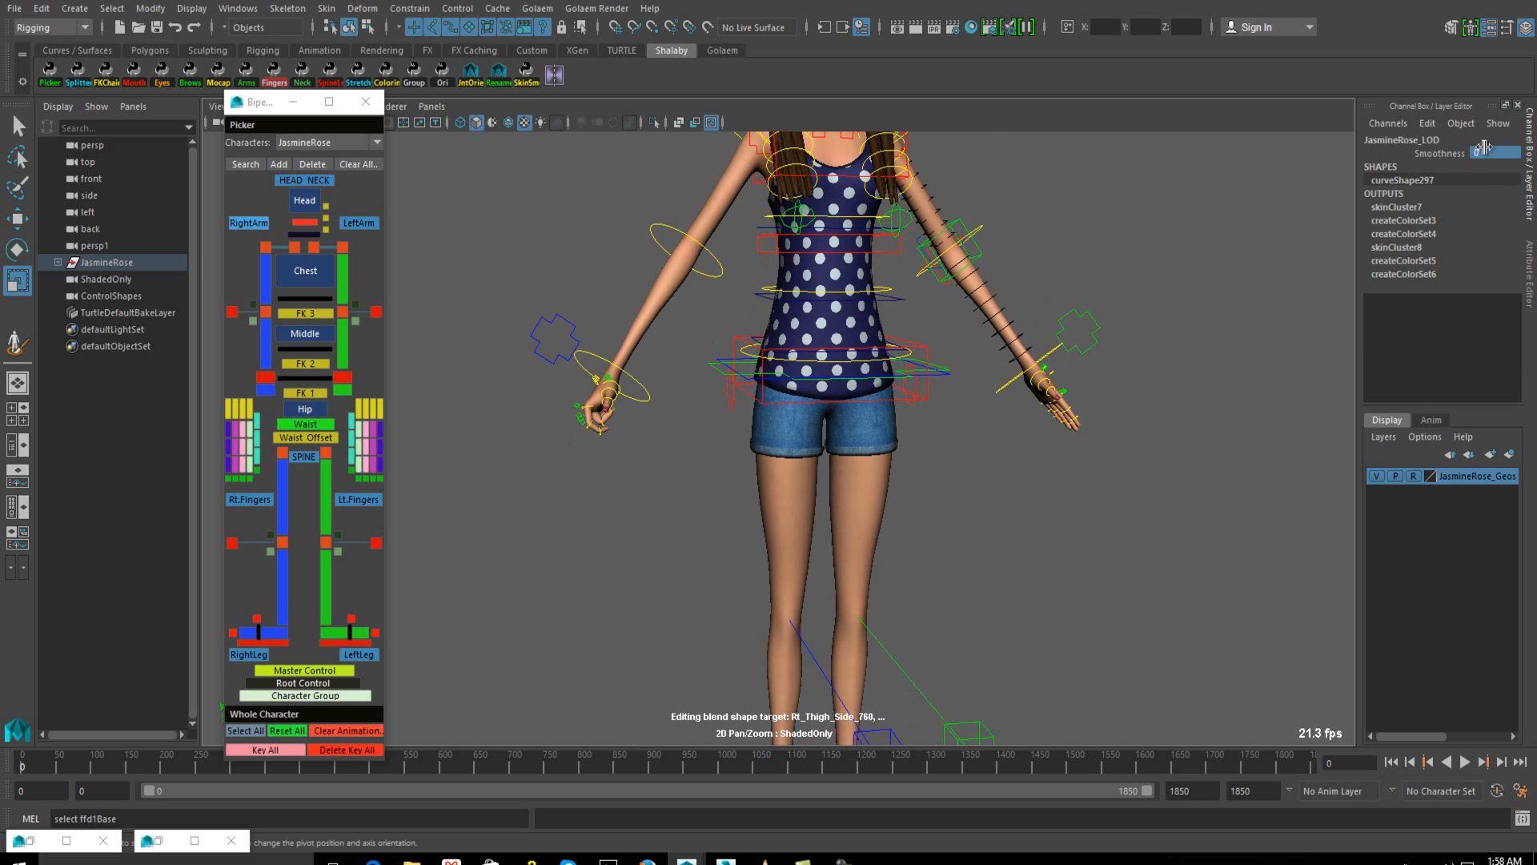
middle_click_drag(870, 572, 872, 354, "alt")
middle_click_drag(679, 536, 661, 598, "alt")
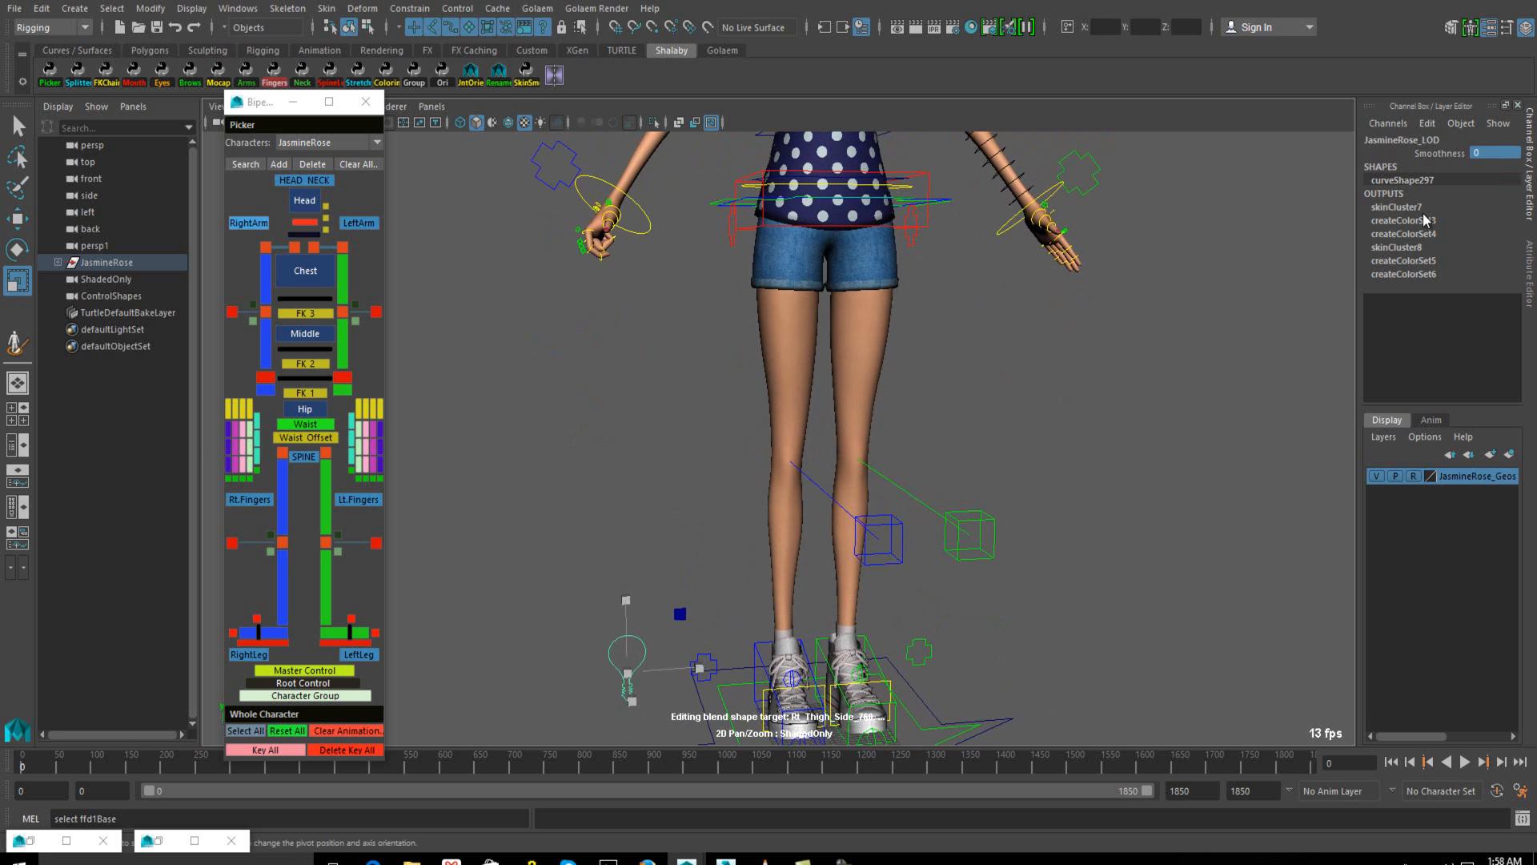
left_click(1482, 151)
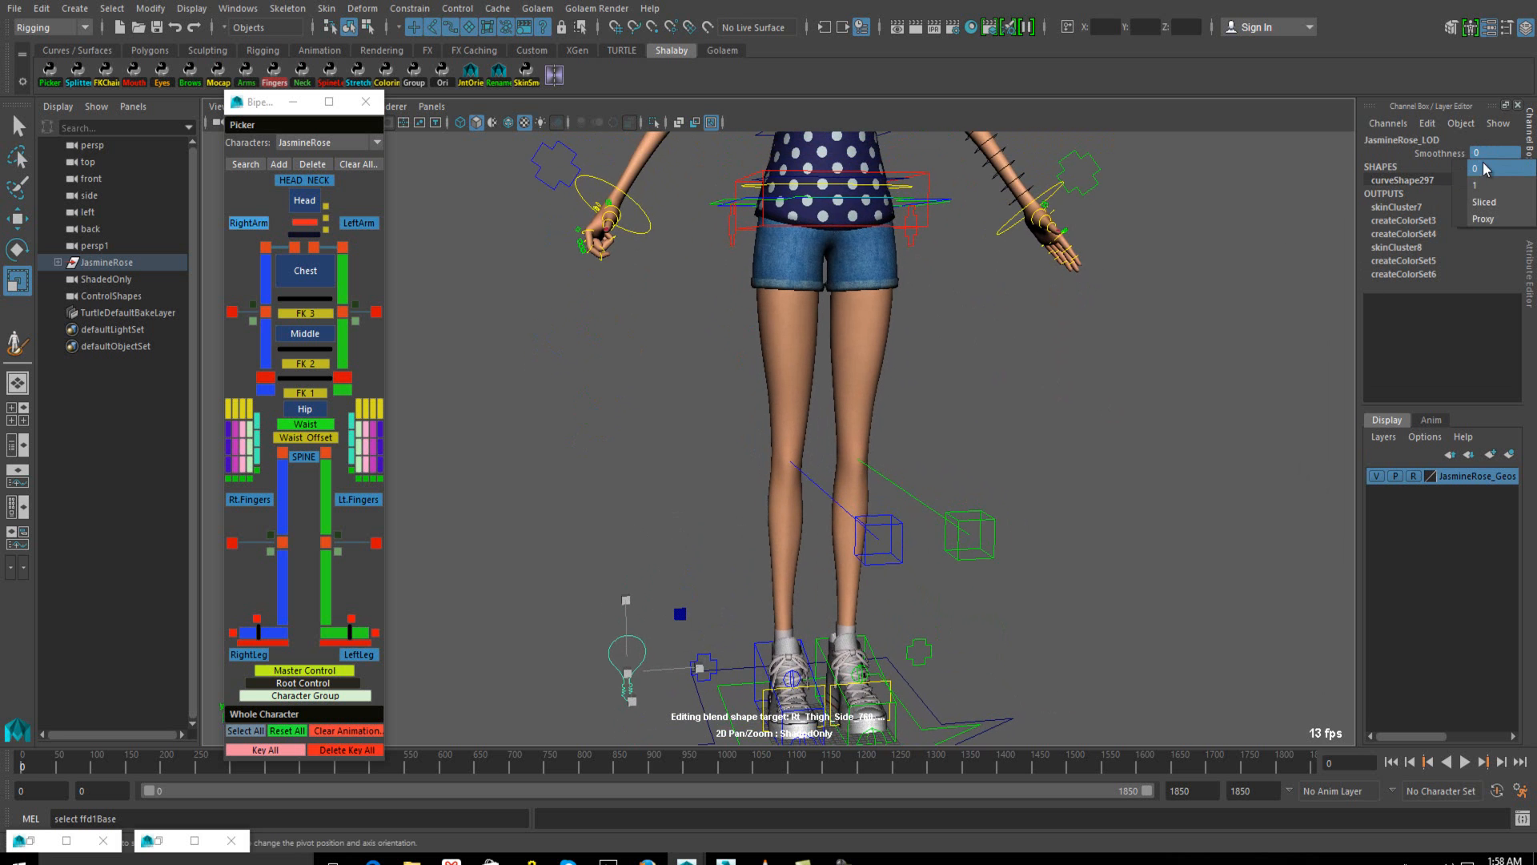
left_click(1487, 203)
Select the right arm's master control and turn on its Secondary Vis attribute
scroll(794, 489, "down", 5)
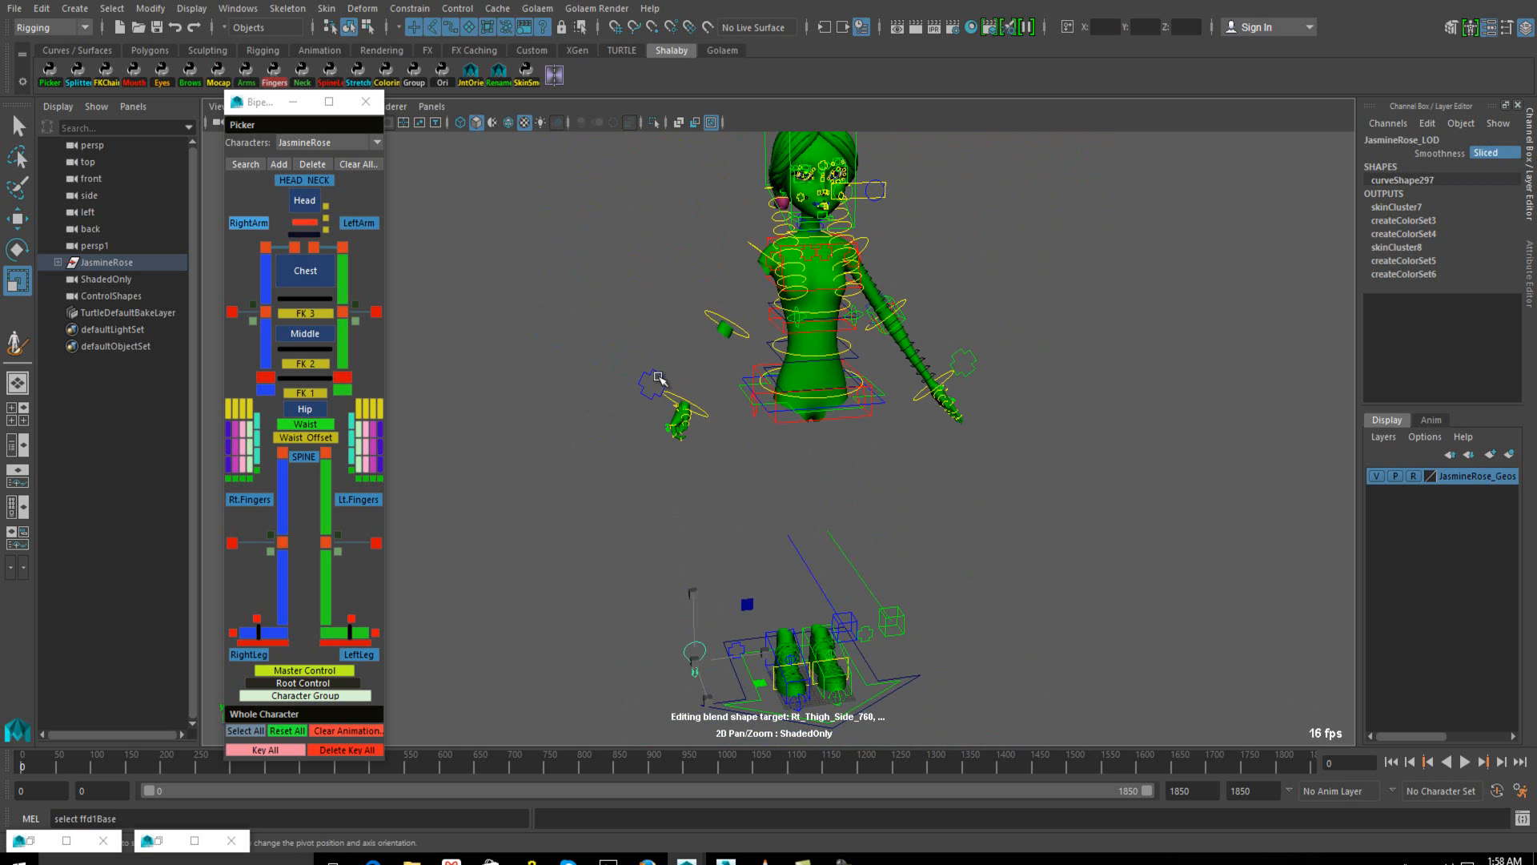
left_click(658, 377)
left_click(1428, 221)
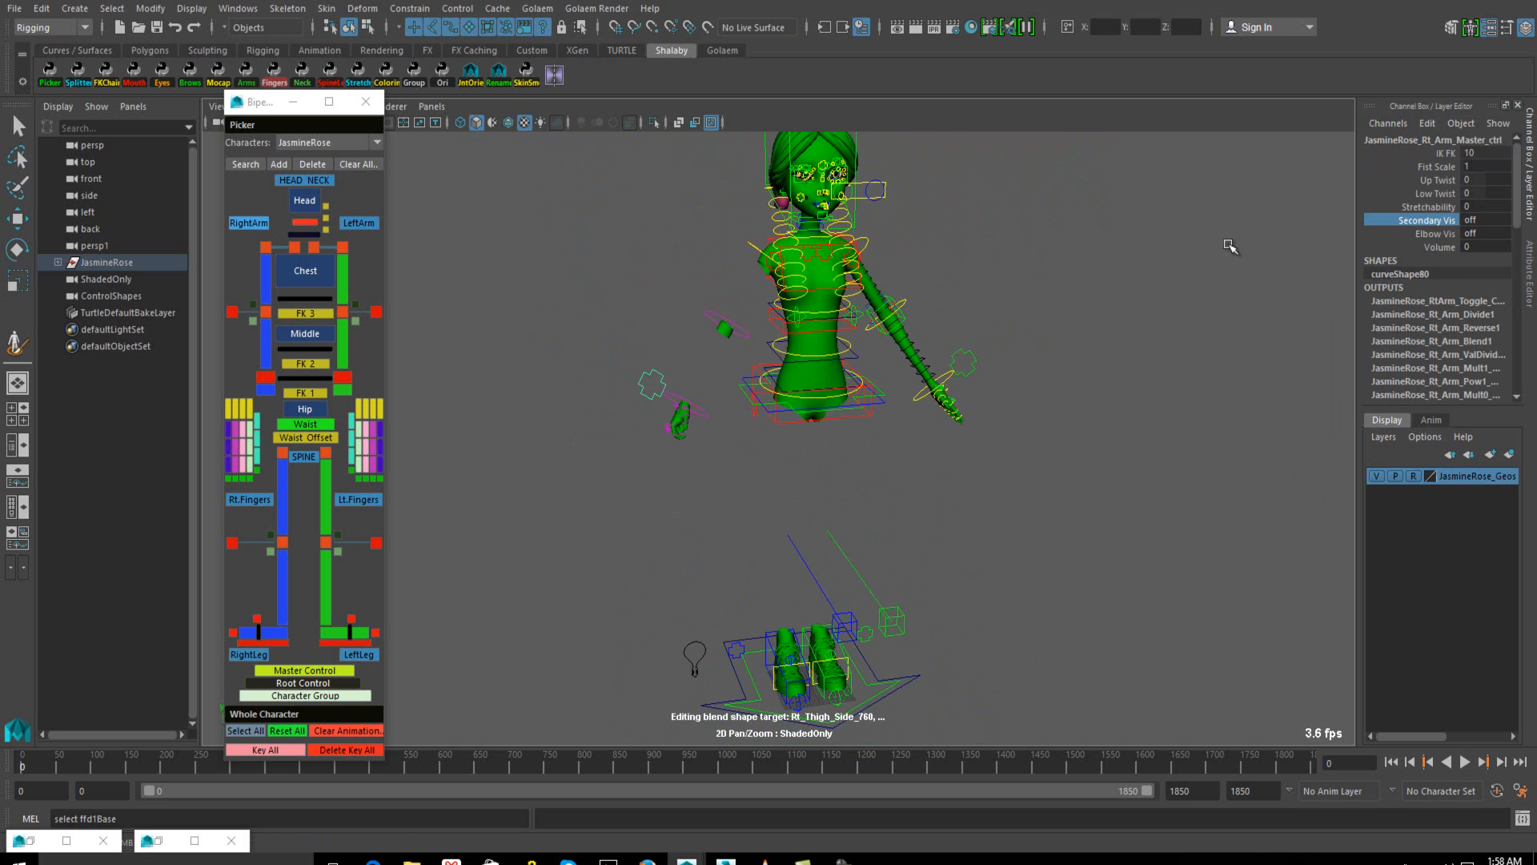
middle_click_drag(1097, 261, 1196, 256)
middle_click_drag(798, 606, 798, 542, "alt")
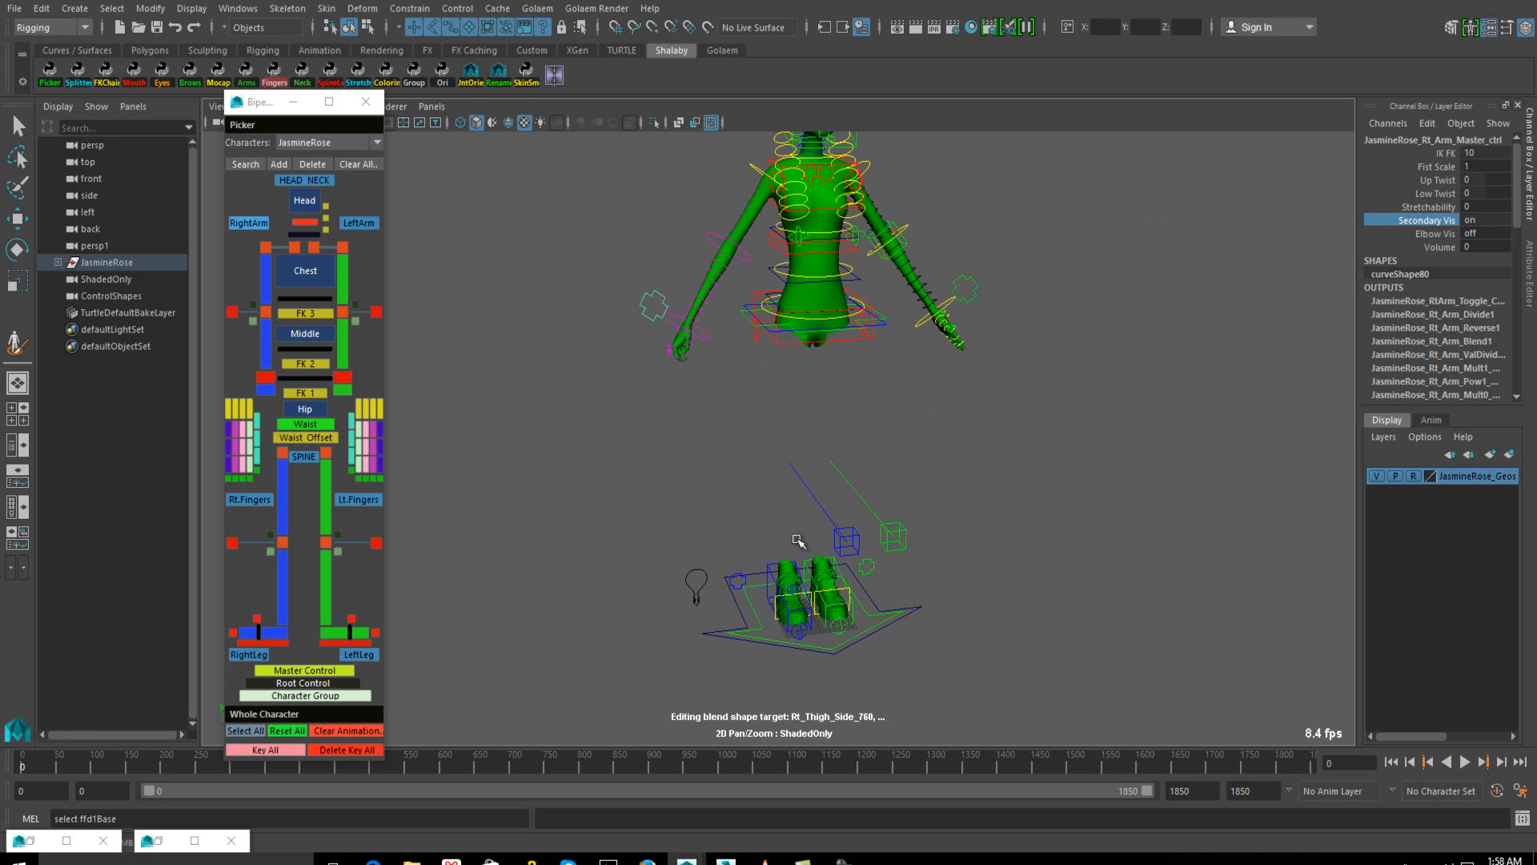
Turn on Secondary Vis for the right leg's master control
left_click(737, 581)
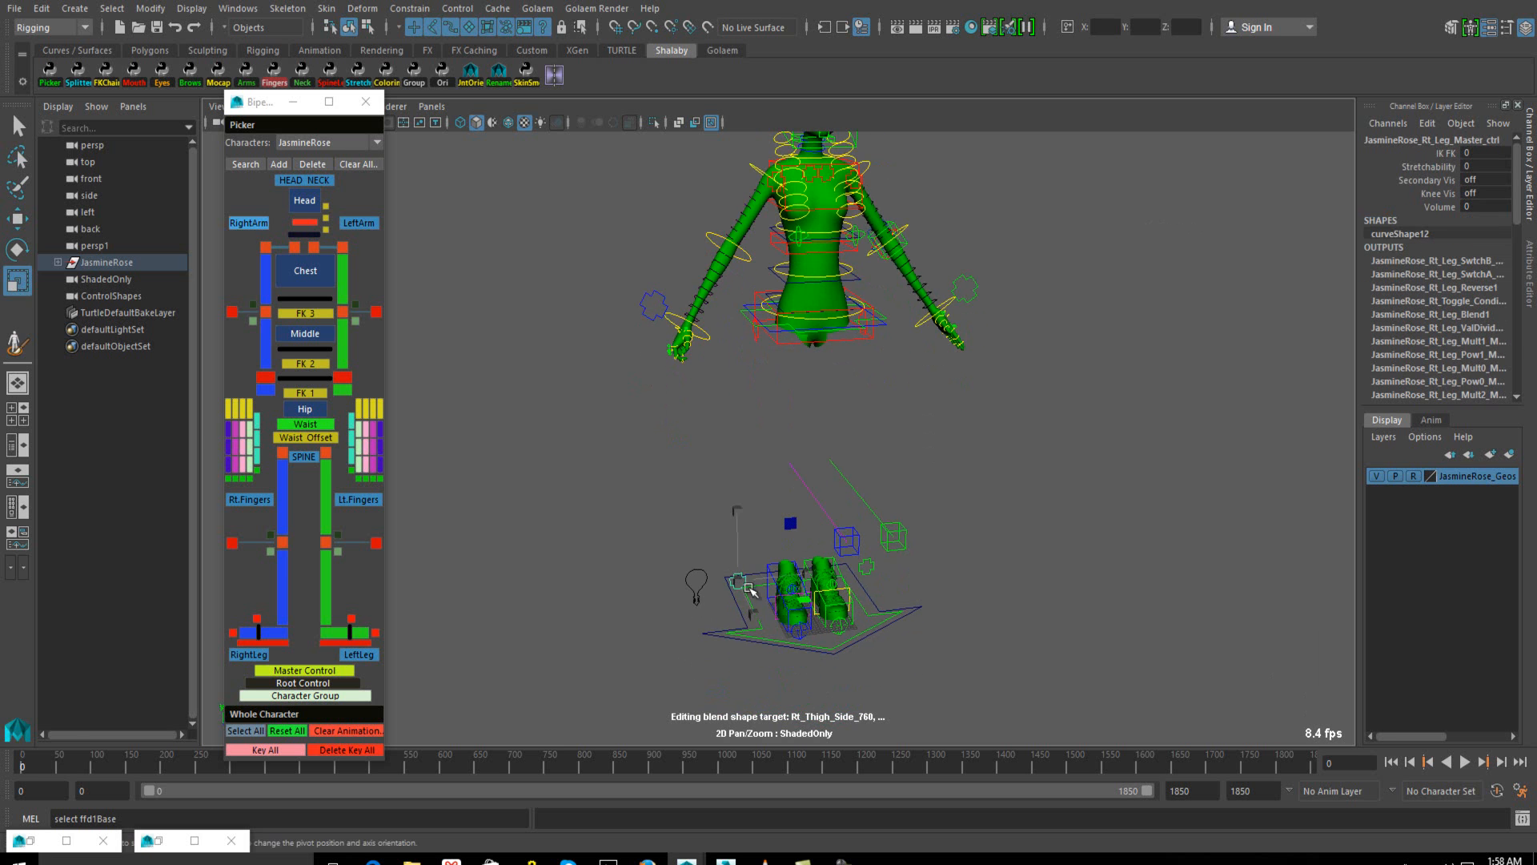
left_click(1451, 180)
middle_click_drag(1116, 249, 1194, 250)
scroll(853, 610, "up", 3)
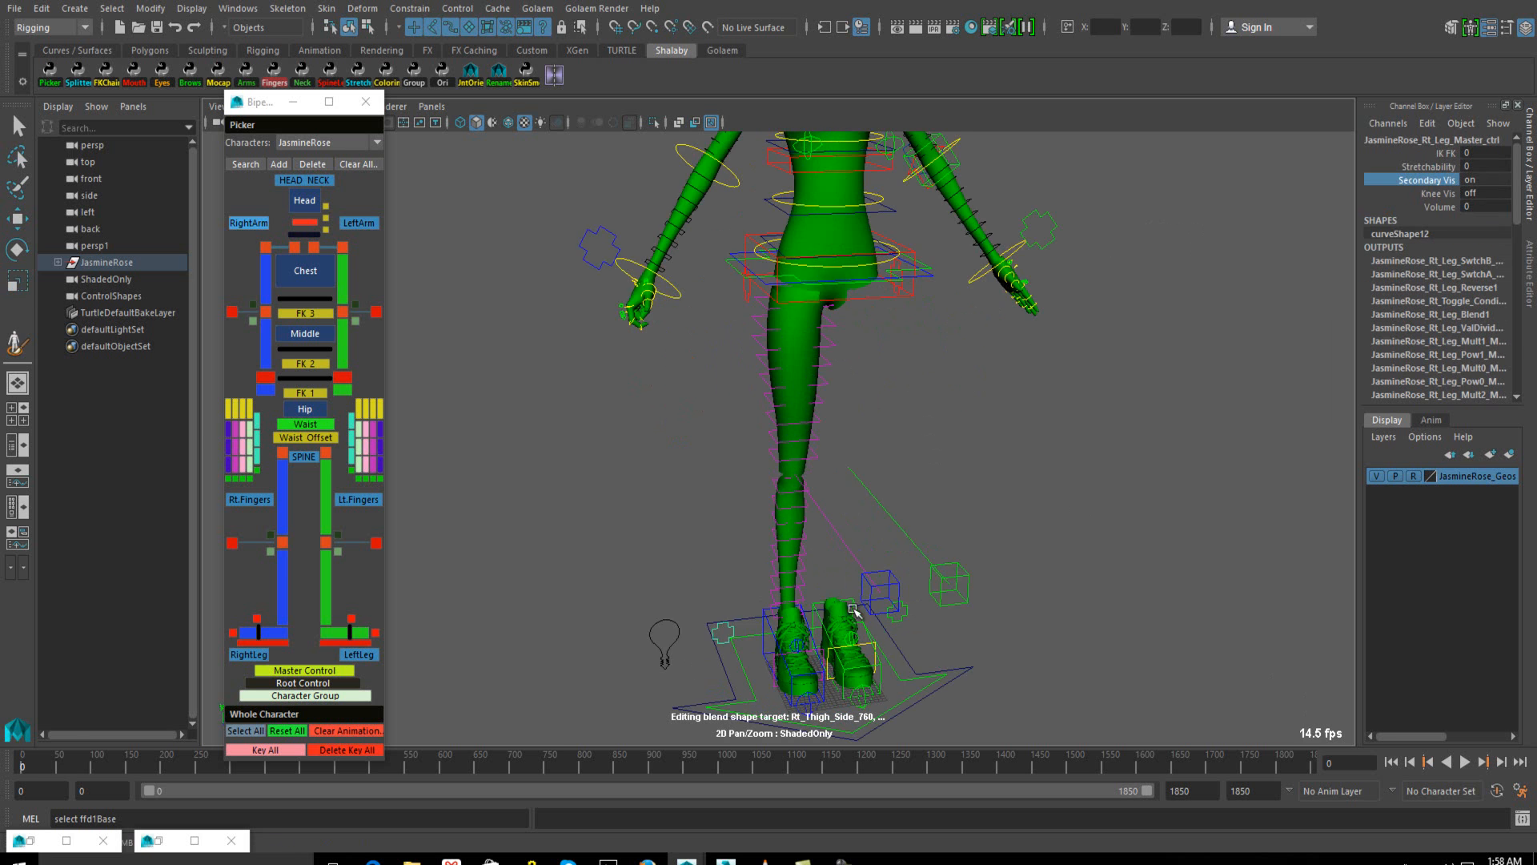
Turn on Secondary Vis for the left leg's master control
left_click(908, 618)
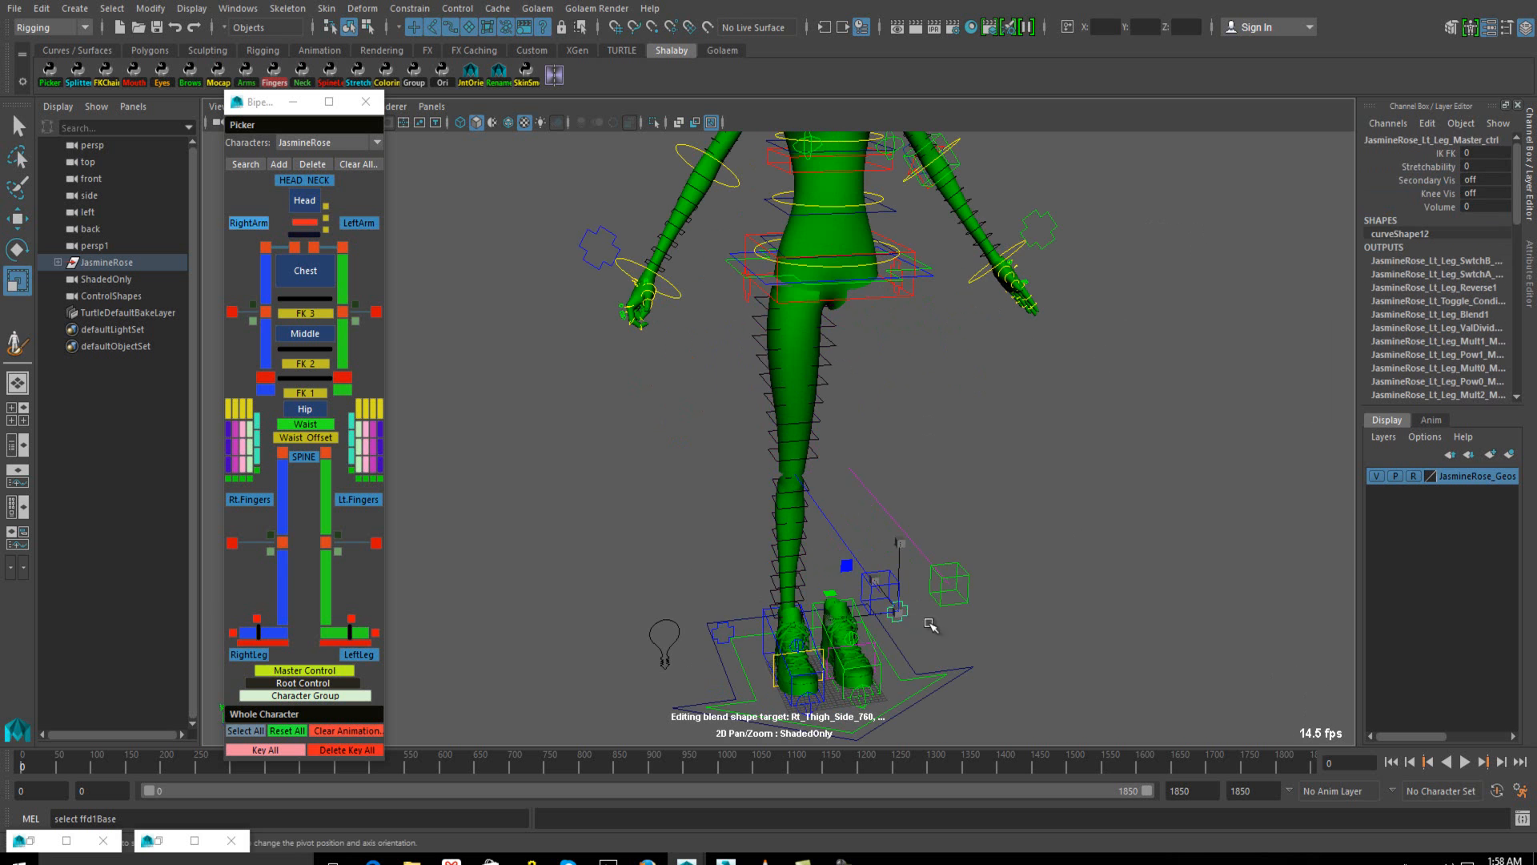
left_click(1427, 181)
middle_click_drag(1105, 305, 1080, 546)
Inspect the sliced right arm by selecting its mesh segments and an upper-arm secondary control
left_click_drag(846, 454, 907, 459, "alt")
scroll(921, 520, "down", 1)
middle_click_drag(923, 538, 926, 380, "alt")
scroll(927, 383, "up", 2)
middle_click_drag(921, 433, 861, 603, "alt")
scroll(726, 443, "up", 2)
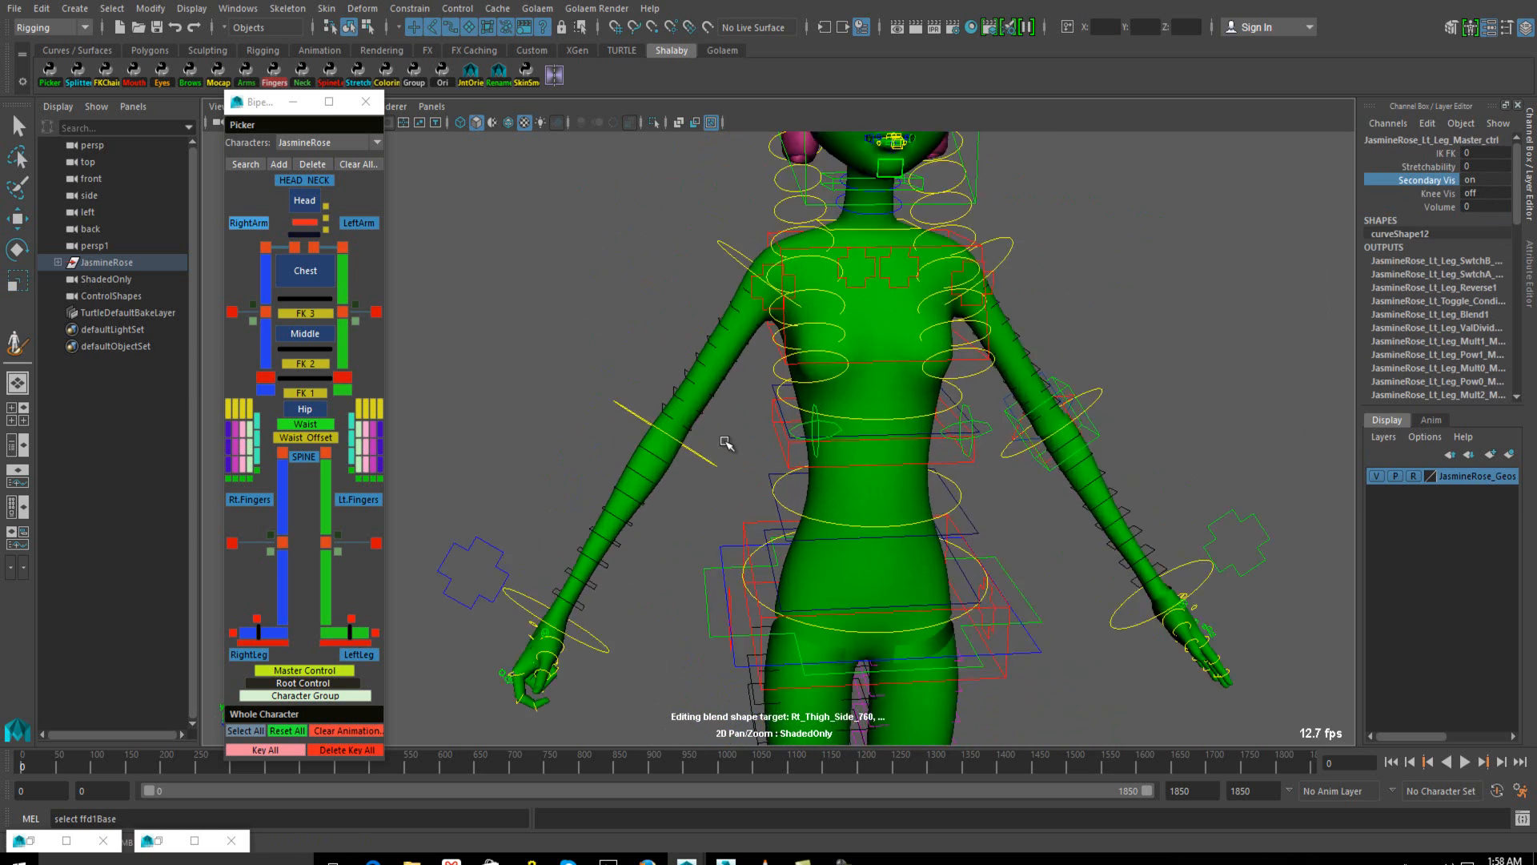
scroll(726, 443, "up", 2)
left_click(708, 330)
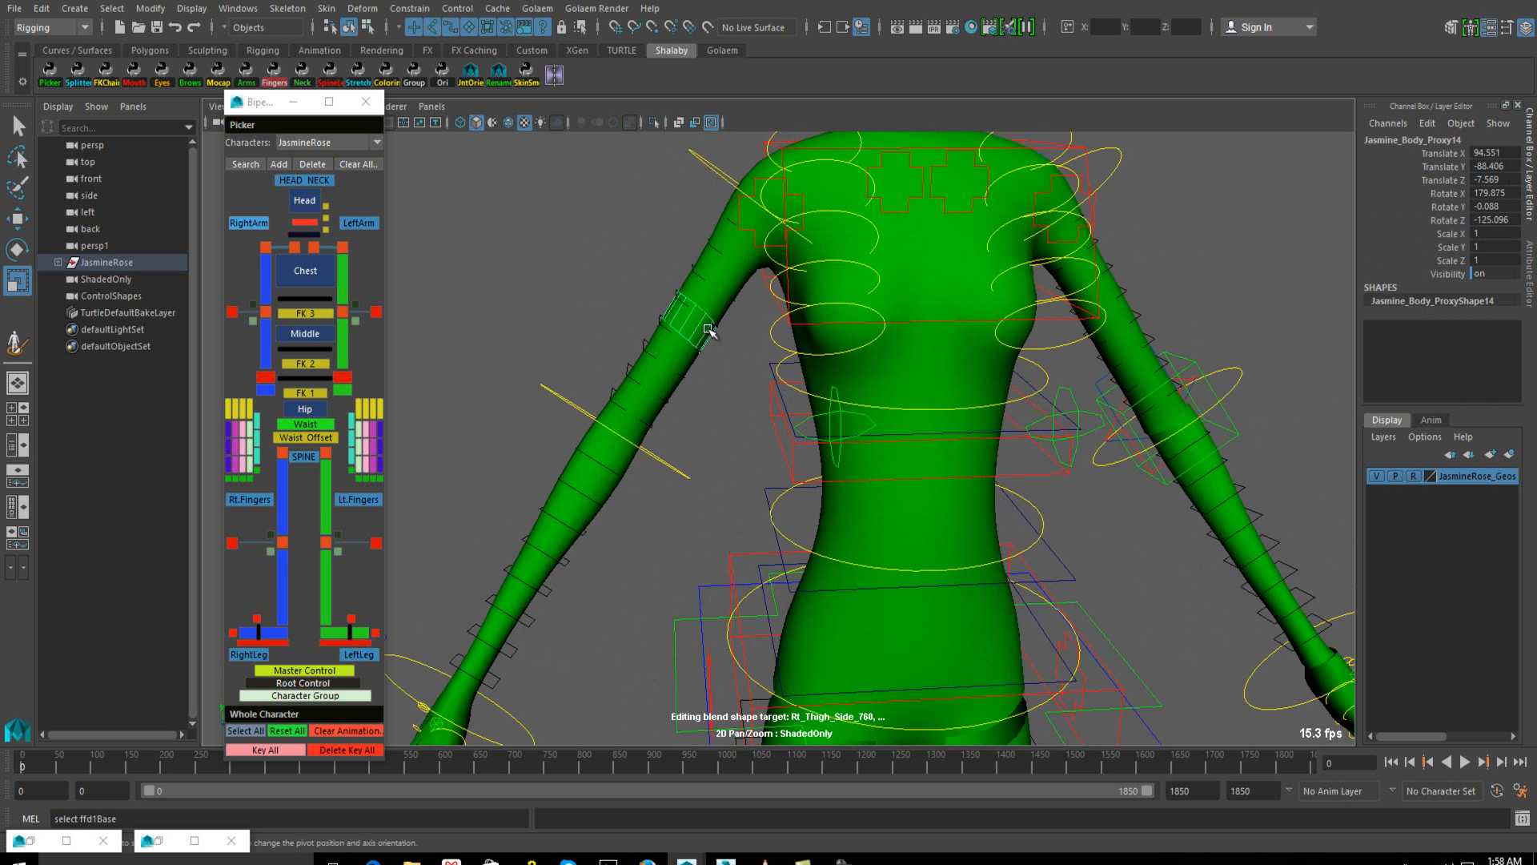
left_click(1087, 314)
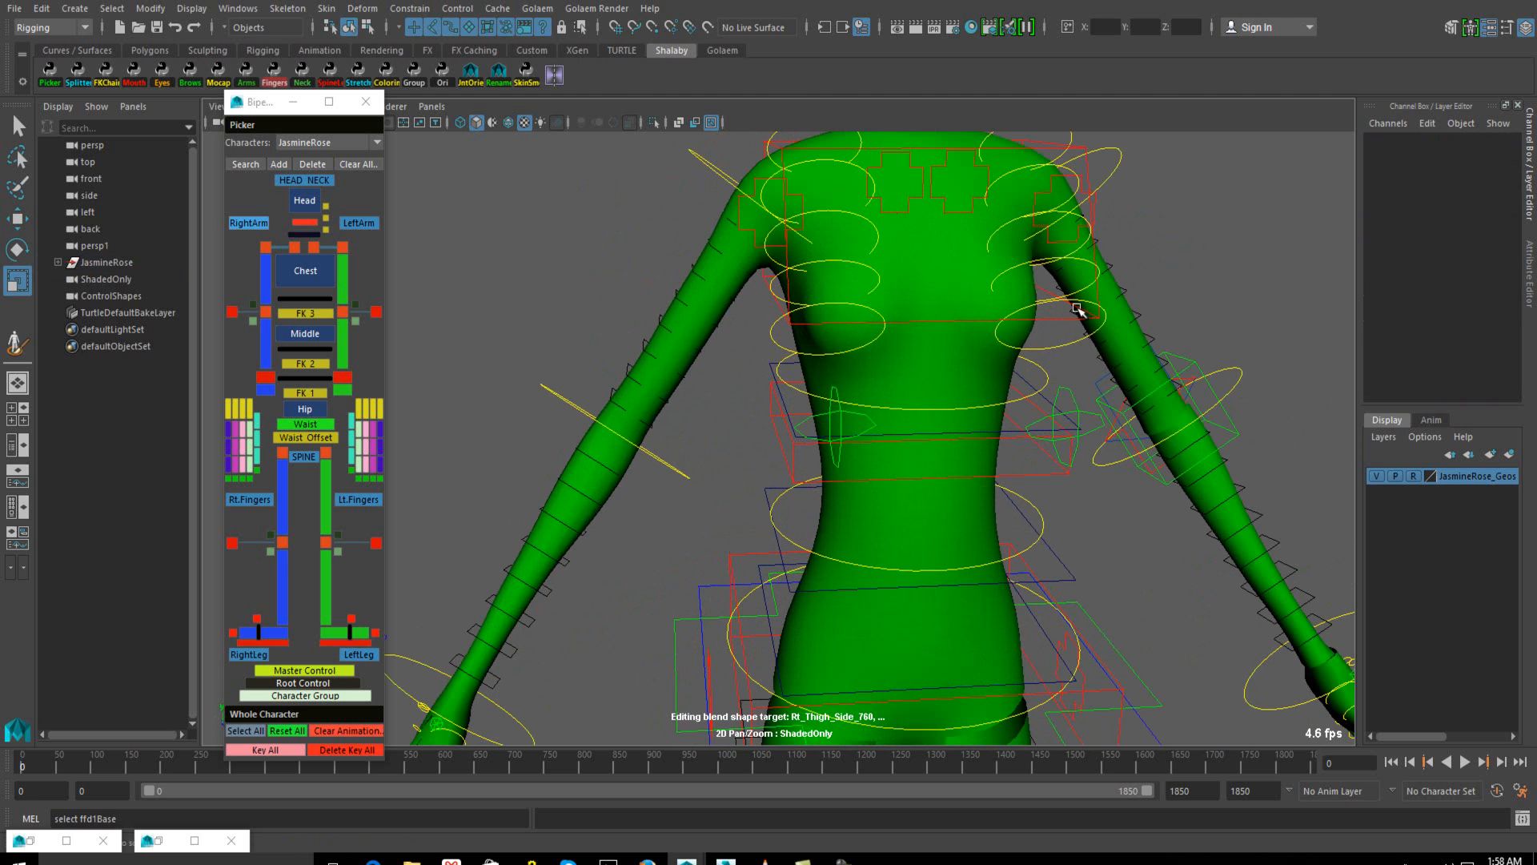
left_click(664, 406)
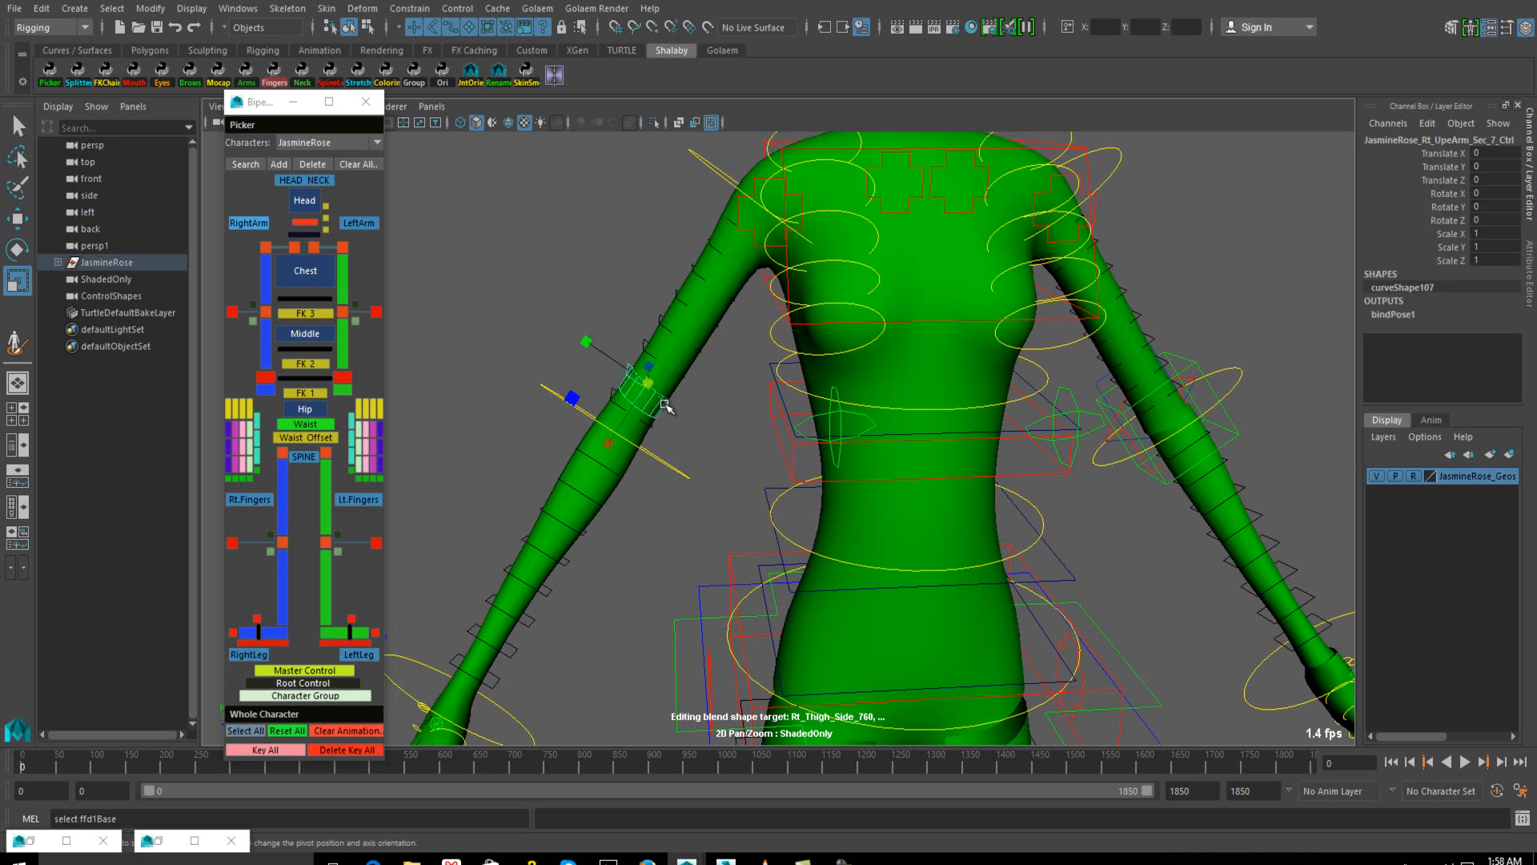
left_click(572, 516)
Examine the sliced version of the character's head, torso and arms from several angles
middle_click_drag(631, 582, 677, 469, "alt")
scroll(677, 468, "down", 3)
scroll(685, 465, "up", 5)
mouse_move(686, 465)
left_mouse_down("alt")
mouse_move(739, 464)
mouse_move(706, 458)
left_mouse_up("alt")
mouse_move(788, 587)
middle_mouse_down("alt")
mouse_move(771, 353)
mouse_move(769, 564)
middle_mouse_up("alt")
scroll(782, 367, "down", 5)
scroll(769, 564, "up", 6)
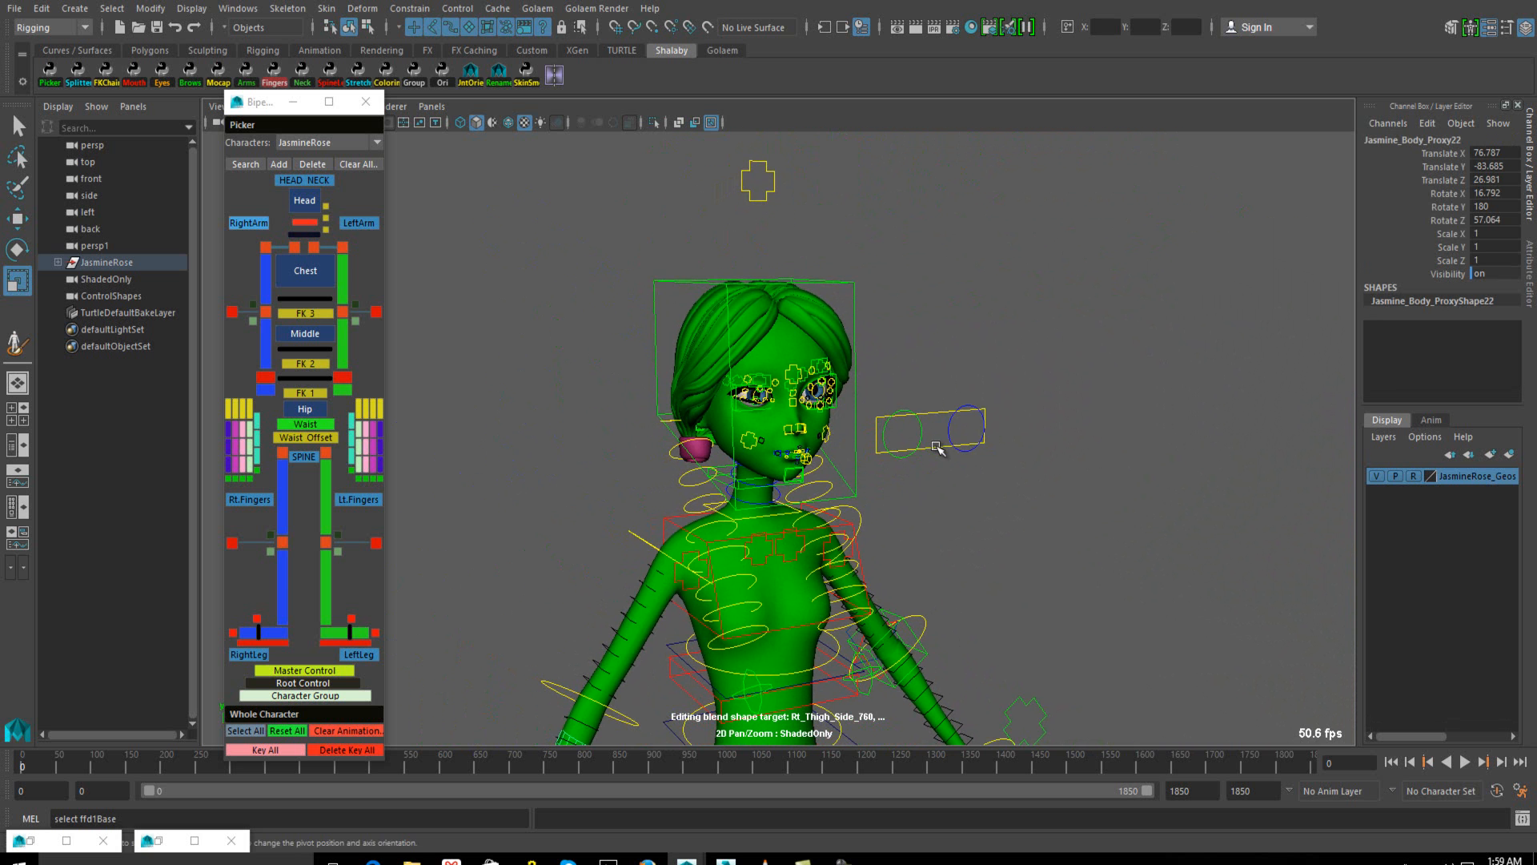
scroll(928, 481, "down", 5)
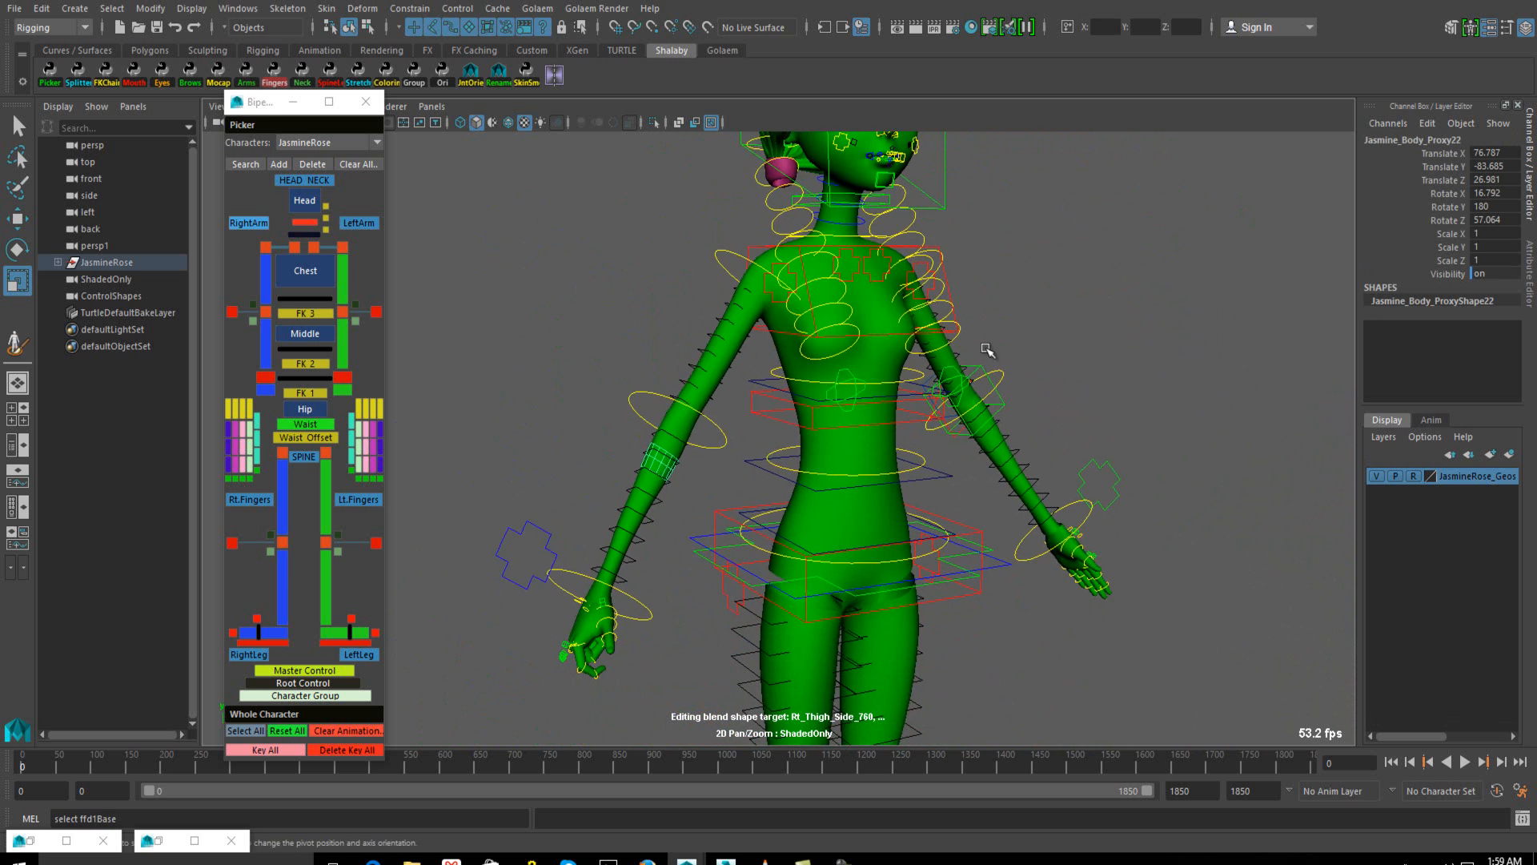
Reselect the LOD control beside the feet and set its Smoothness to Proxy
middle_click_drag(761, 607, 833, 427, "alt")
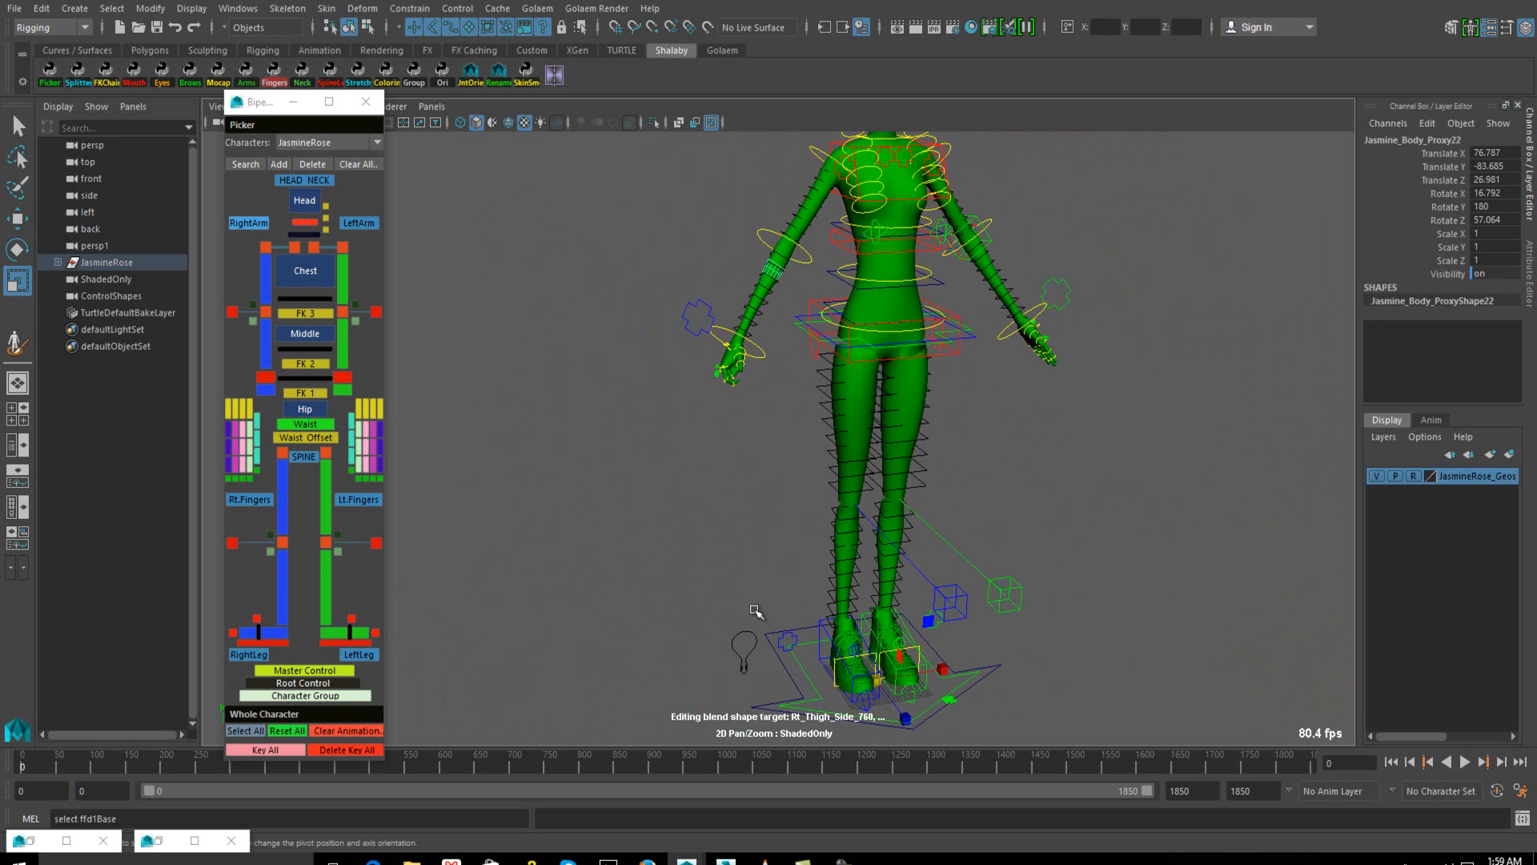
left_click(746, 637)
left_click(1496, 152)
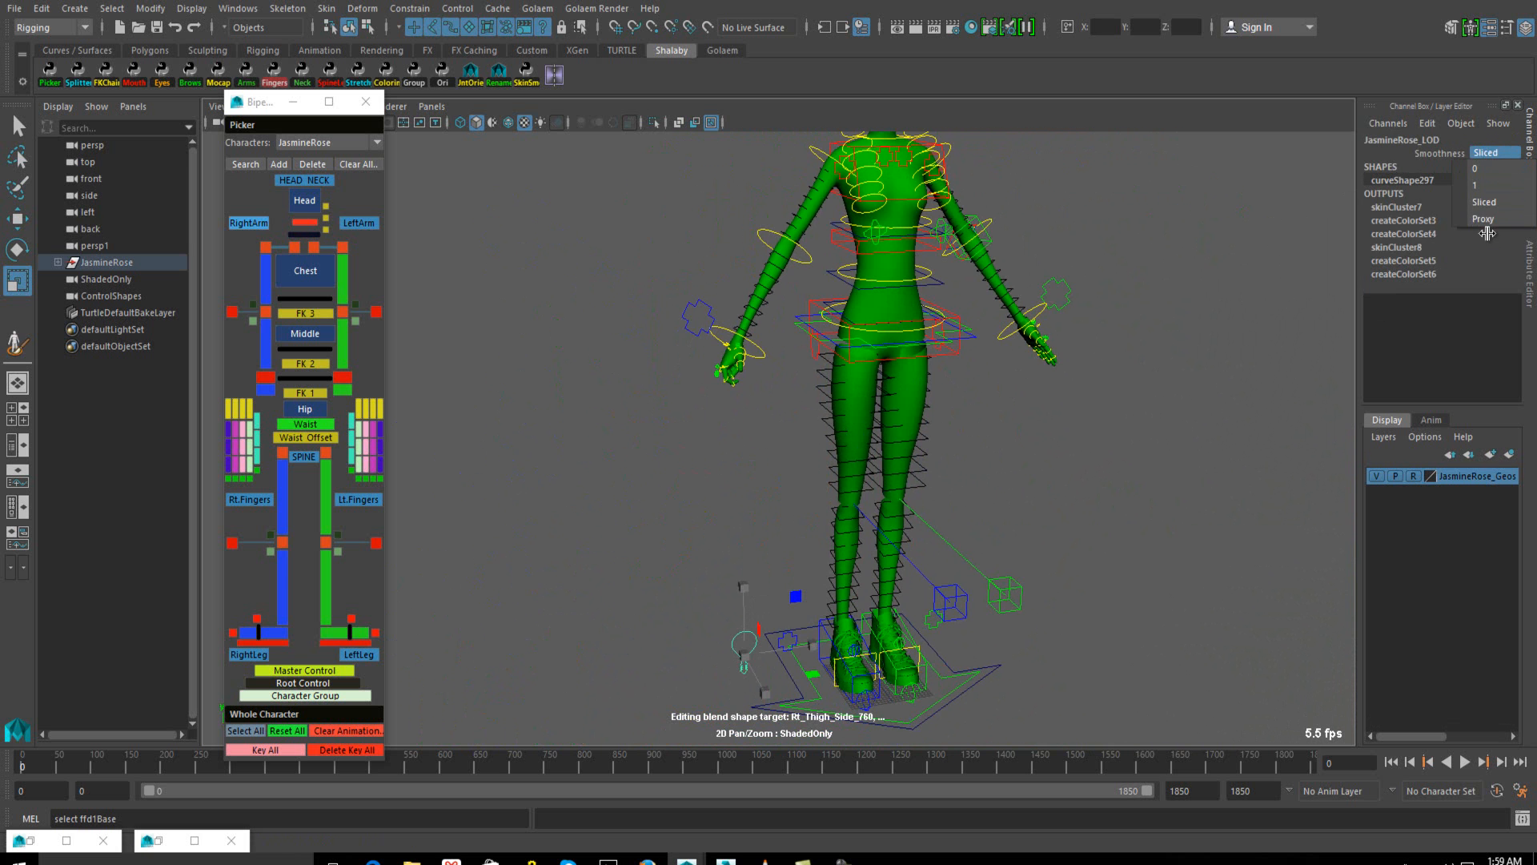
left_click(1489, 227)
Try scaling the whole proxy character with the root master control, then undo the change
left_click_drag(1209, 333, 993, 344, "alt")
middle_click_drag(993, 344, 949, 290, "alt")
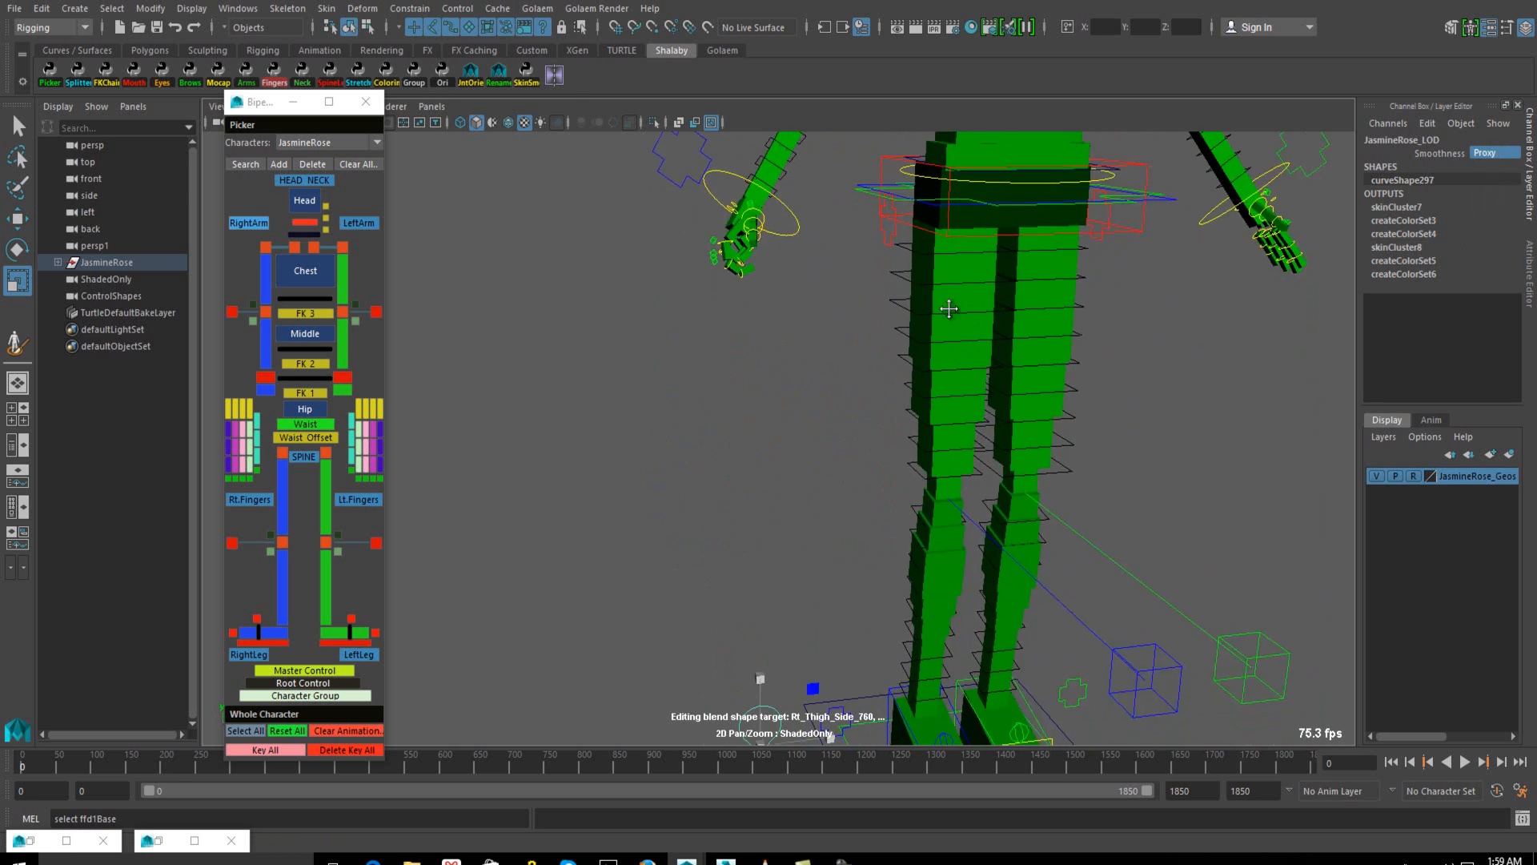
scroll(949, 291, "down", 5)
left_click_drag(949, 291, 792, 615, "alt")
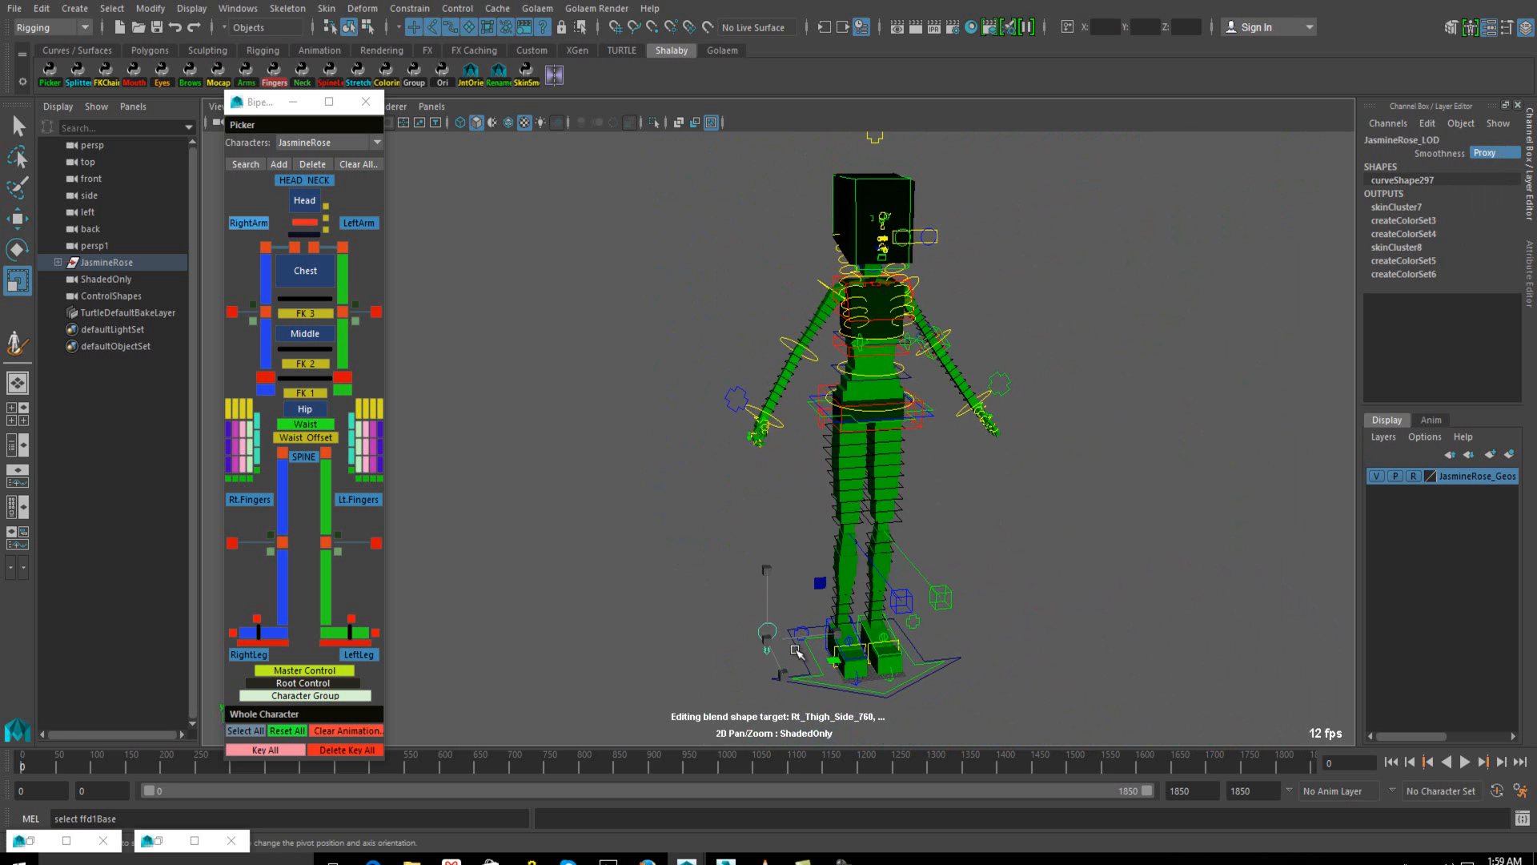
left_click(800, 655)
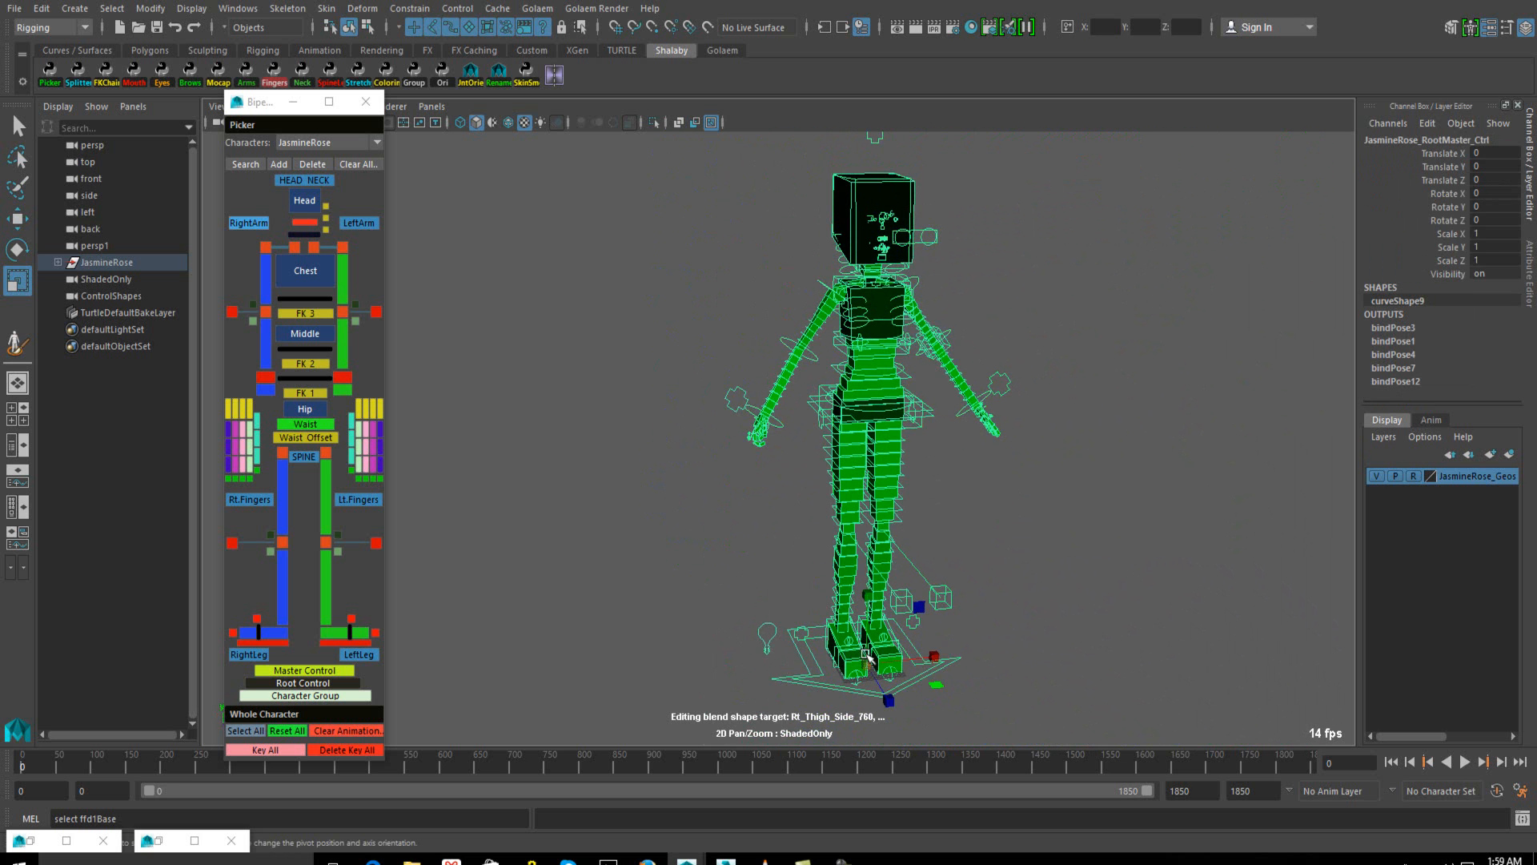
left_click_drag(867, 663, 689, 732, "alt")
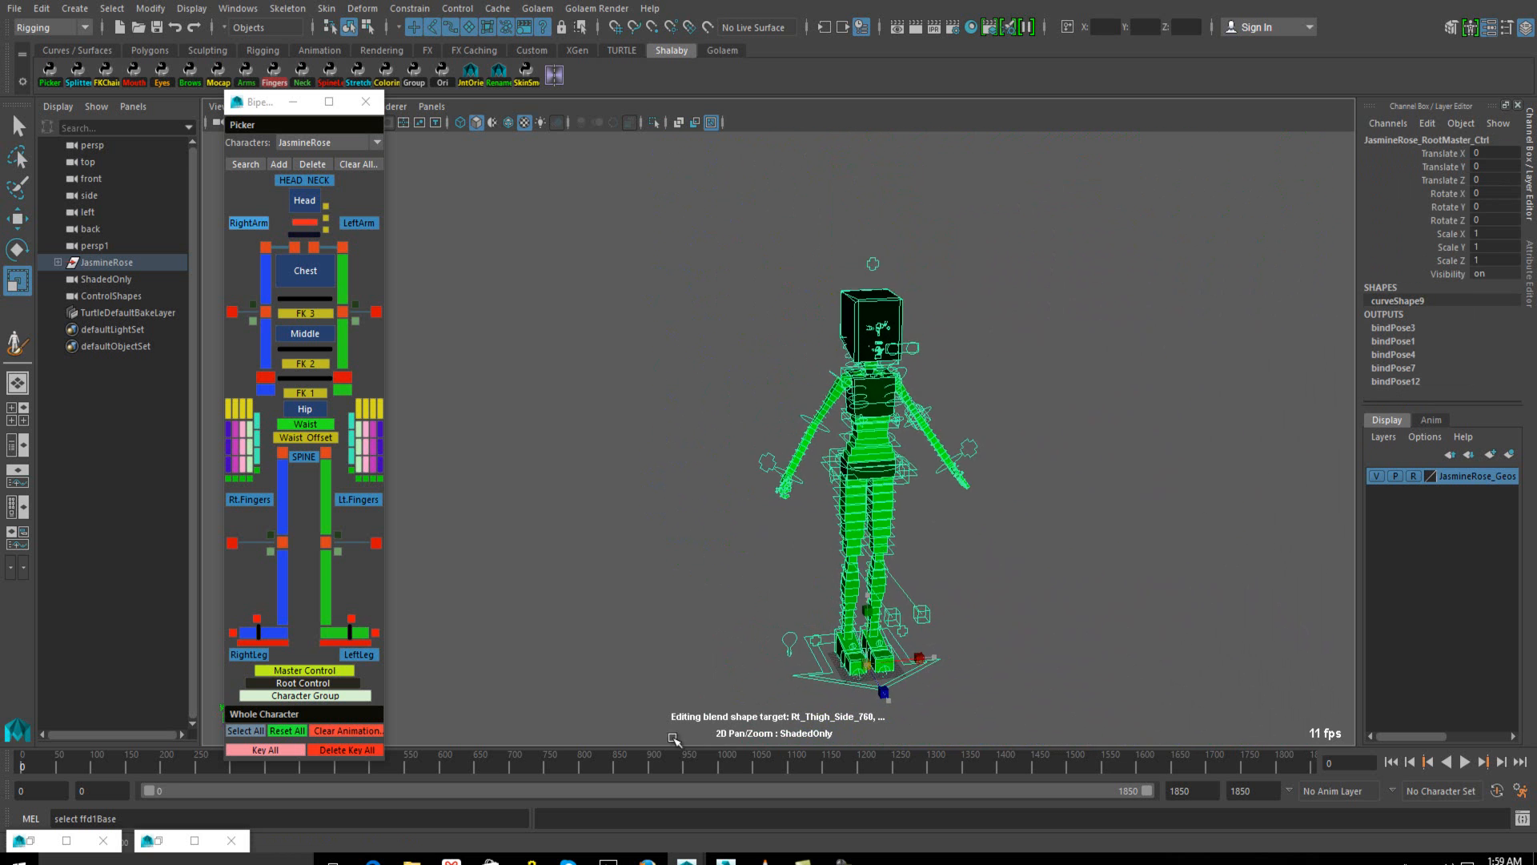
left_click_drag(926, 627, 838, 667)
key("ctrl+z")
Examine the blocky proxy geometry of the head, chest, arms and legs
scroll(860, 629, "up", 6)
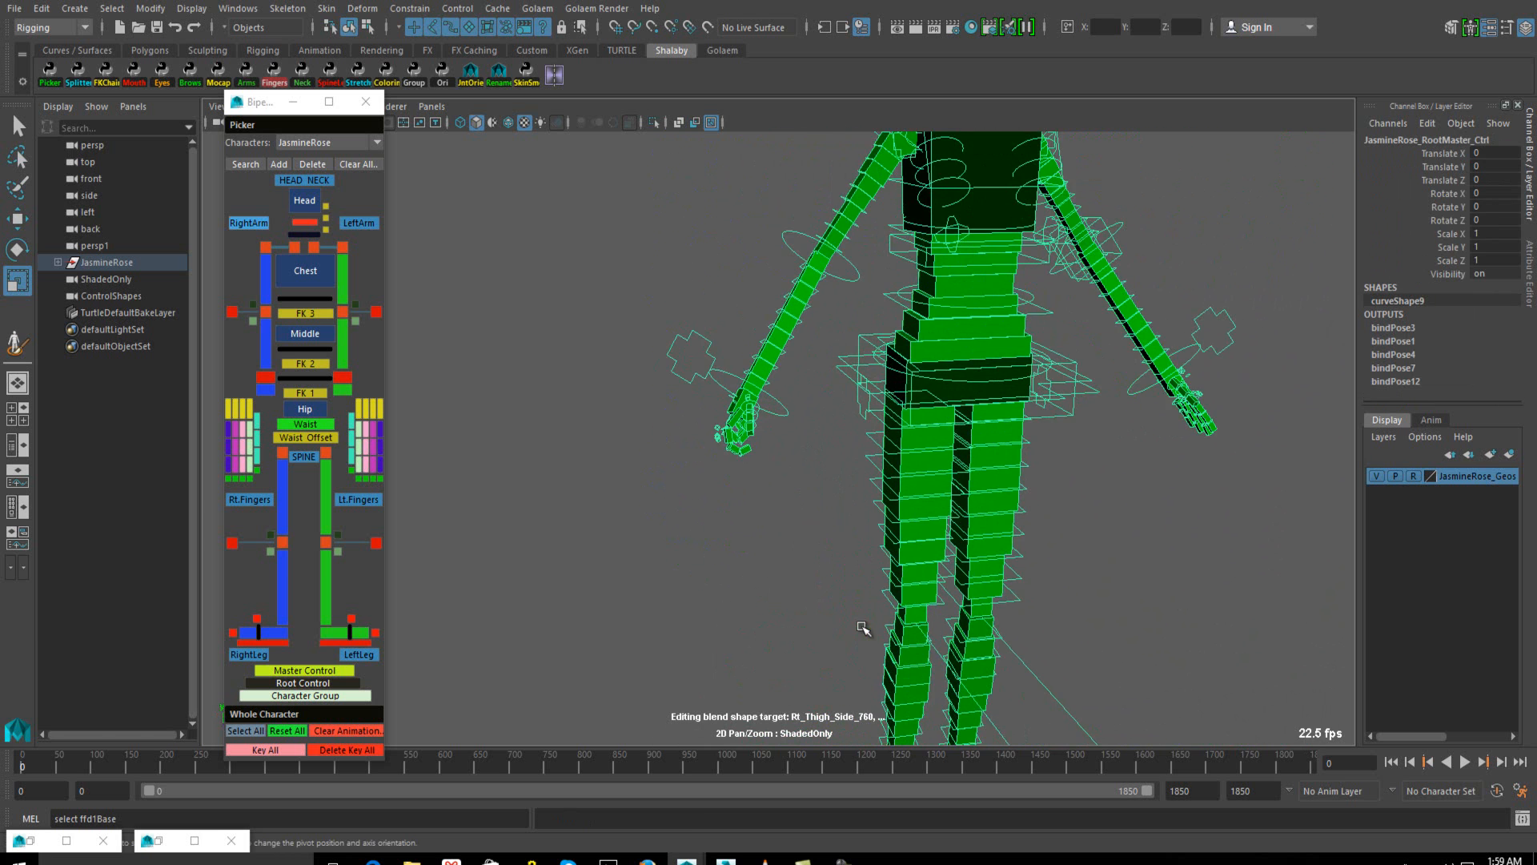
scroll(1026, 460, "down", 4)
left_click_drag(1025, 460, 842, 596, "alt")
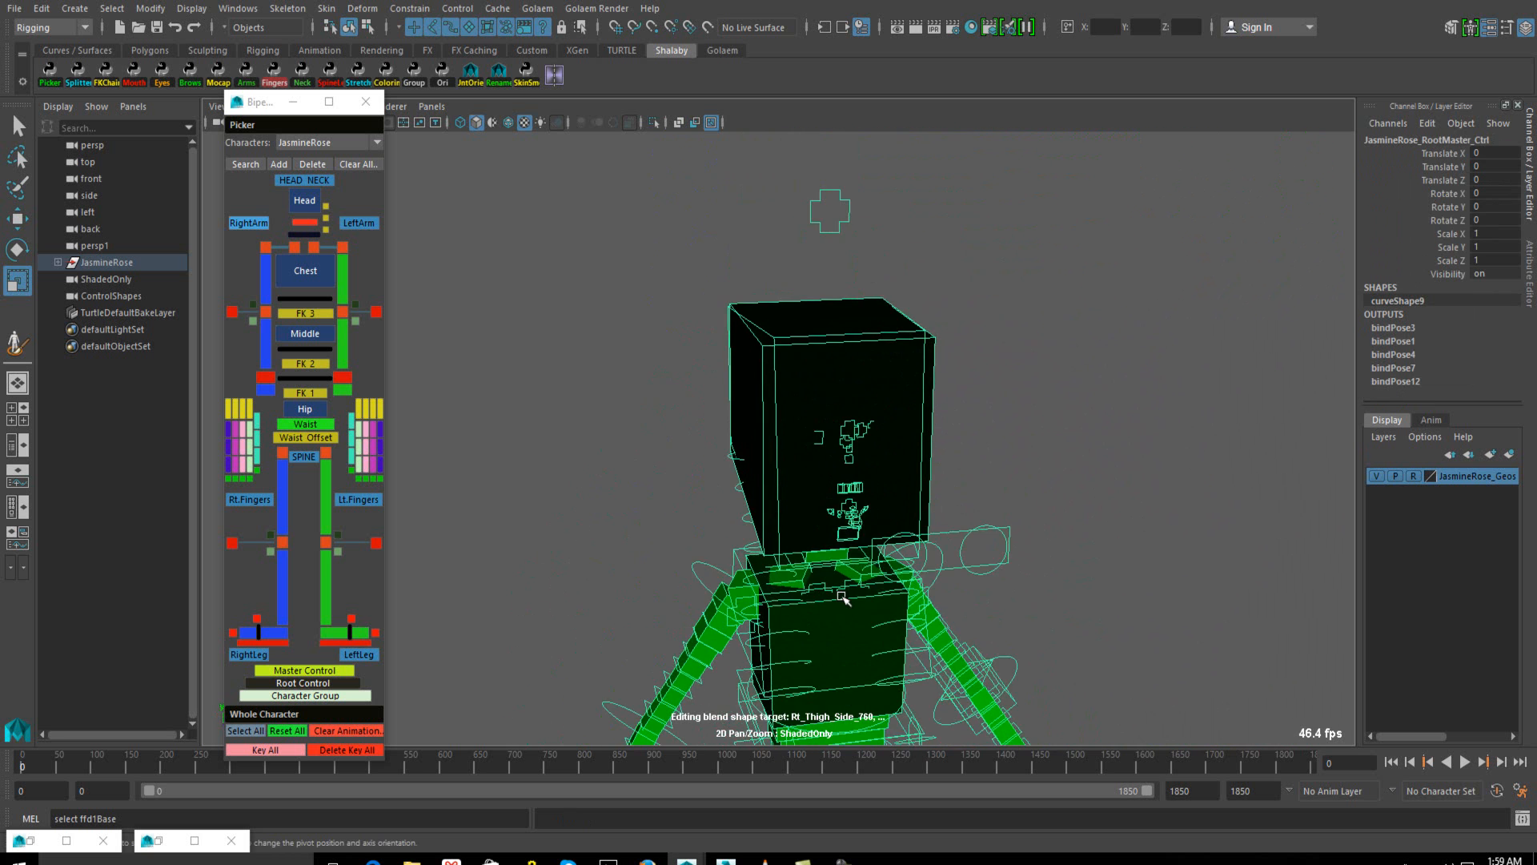
left_click_drag(828, 537, 867, 535, "alt")
left_click_drag(1010, 502, 963, 453, "alt")
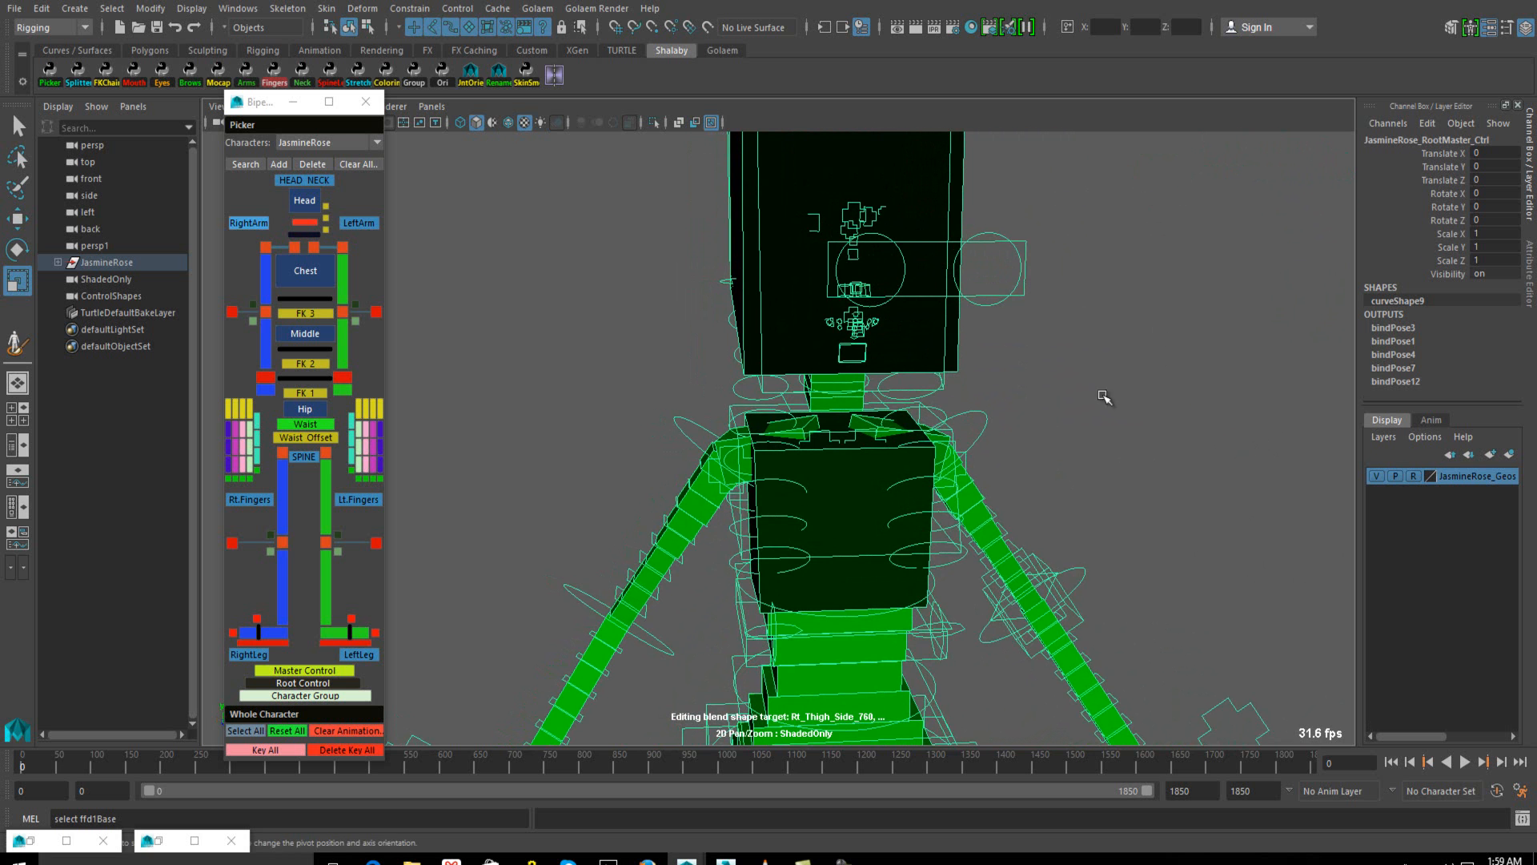
scroll(1118, 396, "down", 6)
middle_click_drag(816, 529, 836, 328, "alt")
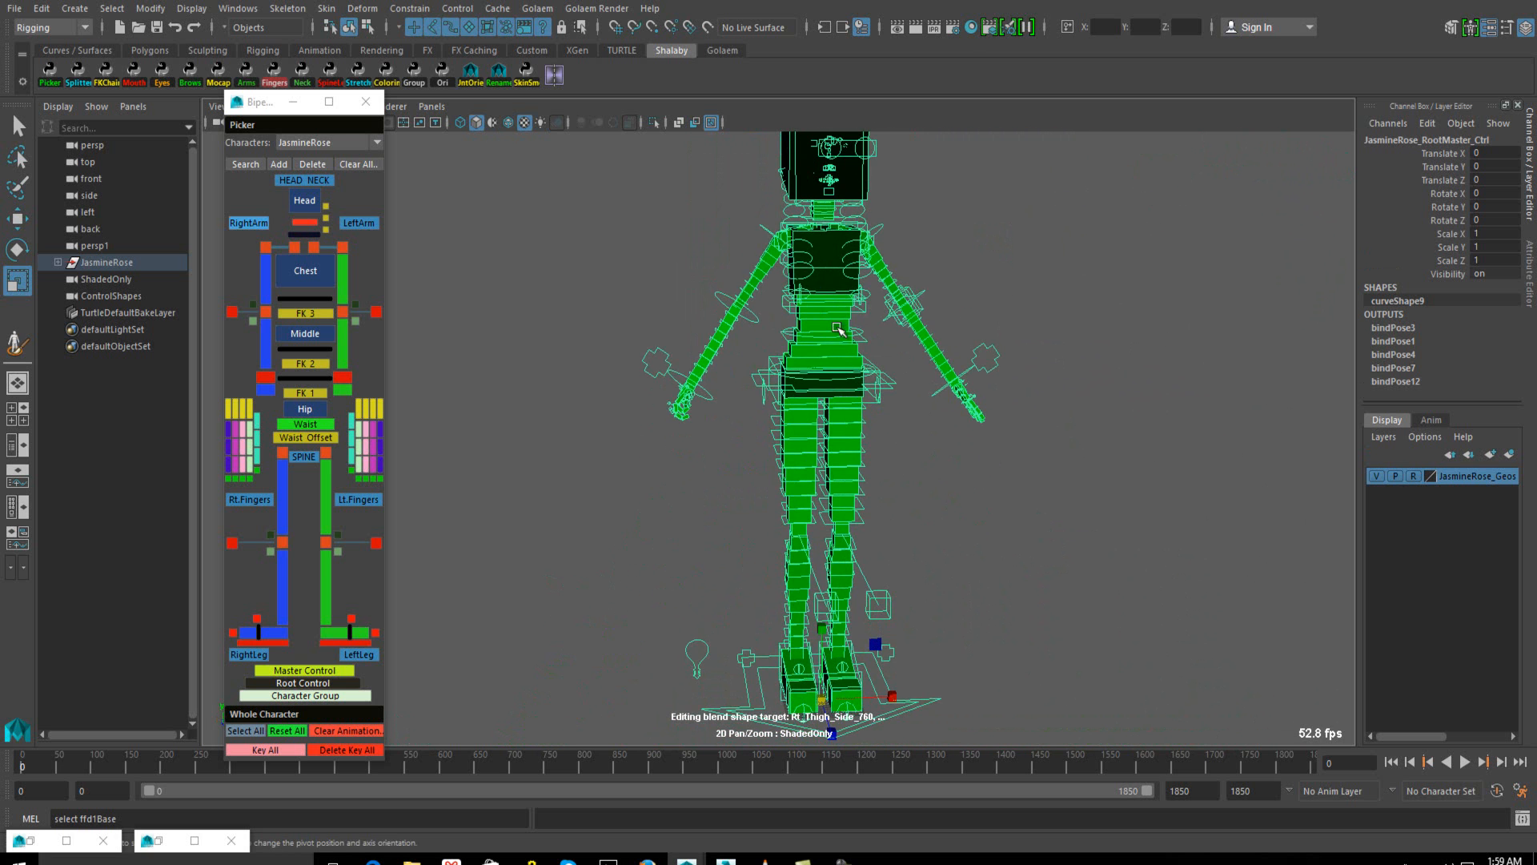
Select the LOD control again and set its Smoothness to 1
left_click(696, 645)
left_click(1490, 152)
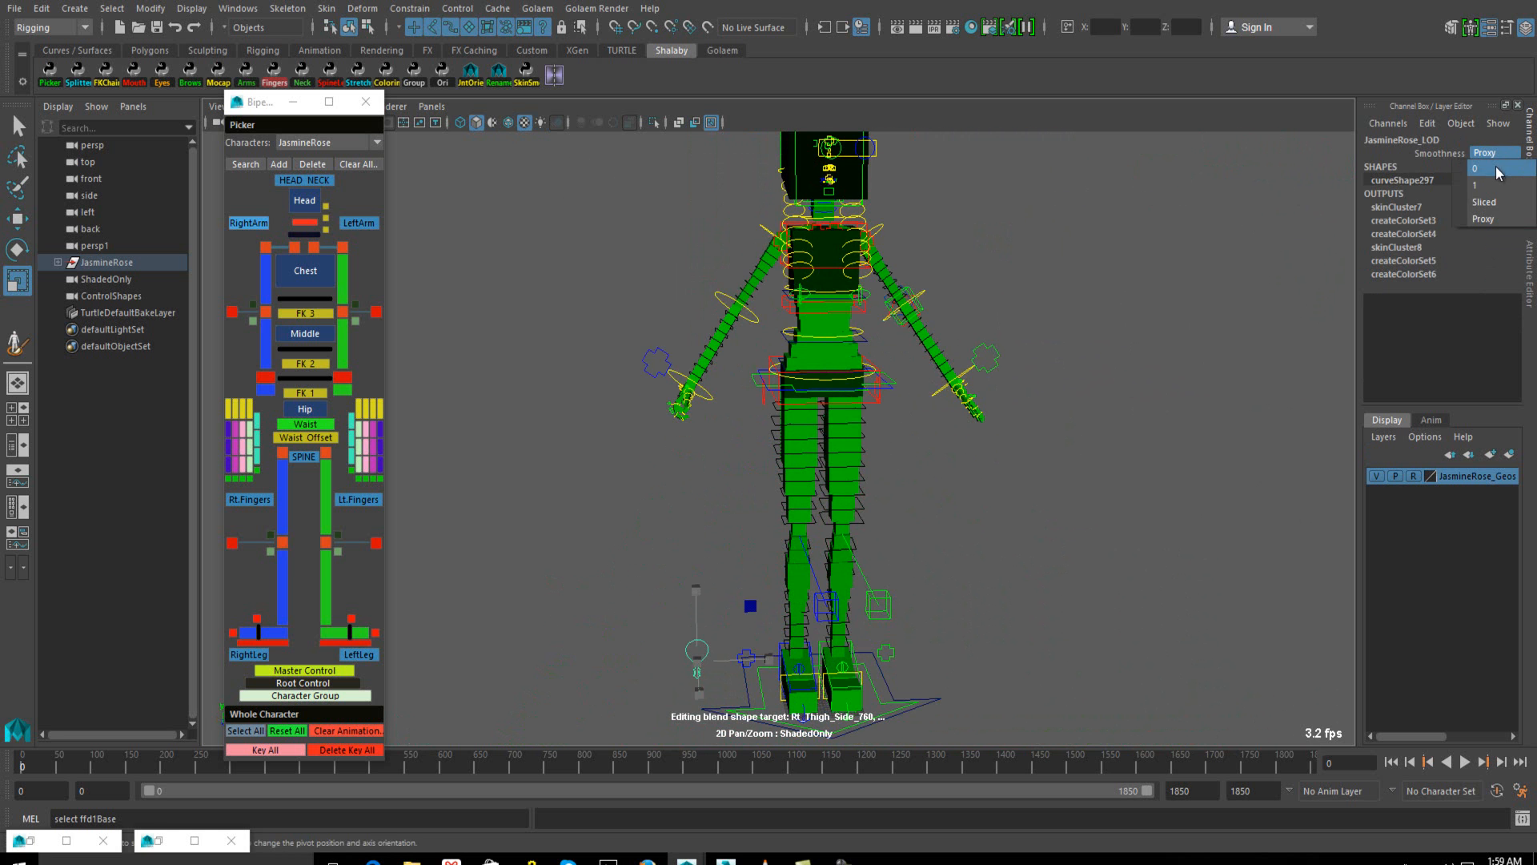
left_click(1494, 185)
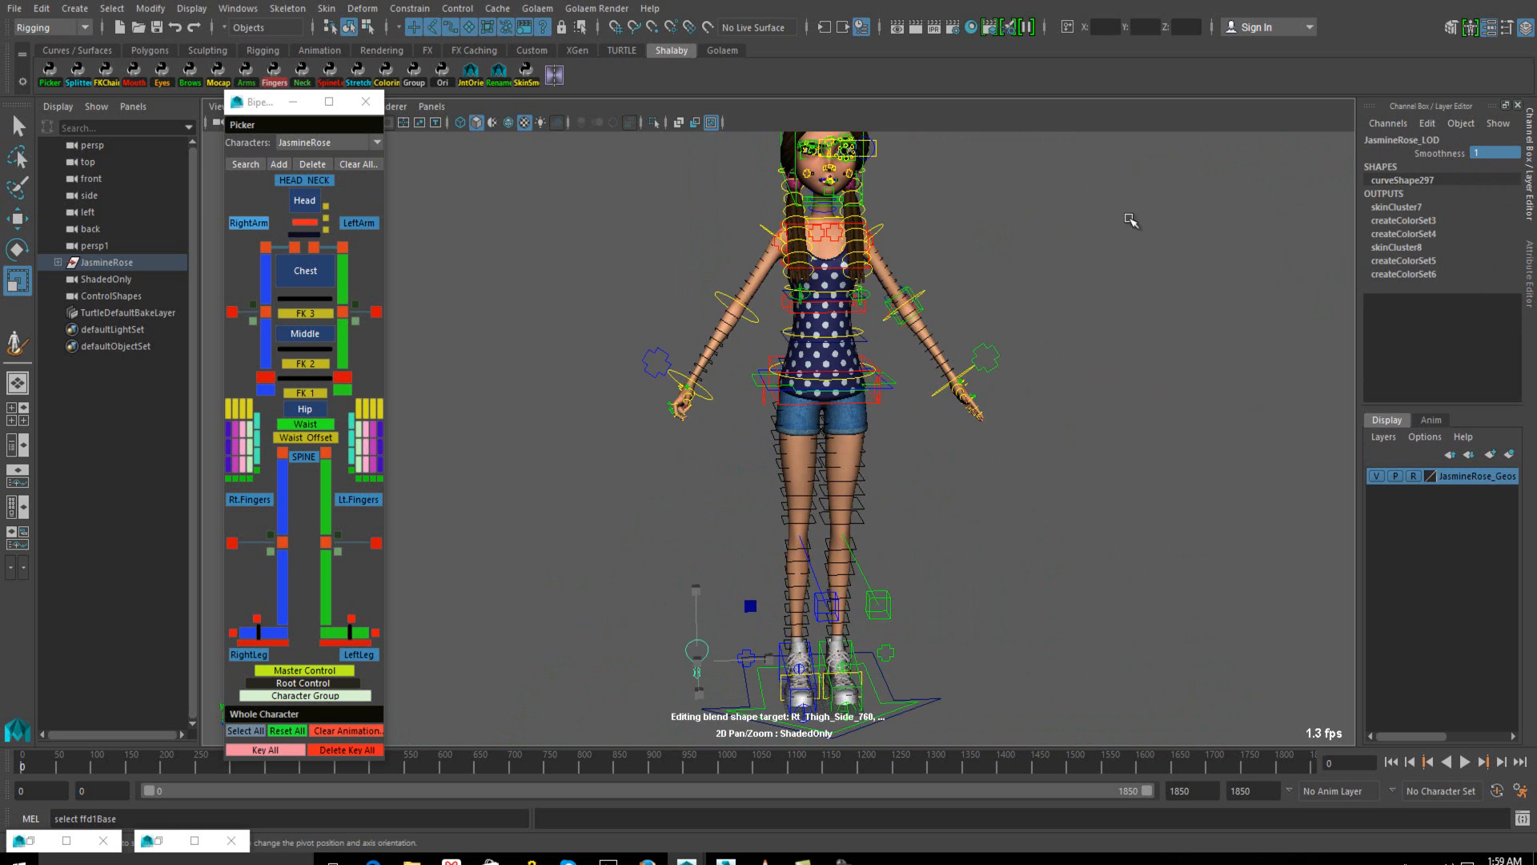
Frame the character's head and shoulders and move the Picker window clear of the viewport's menus
right_click_drag(948, 472, 950, 484, "alt")
left_click_drag(950, 483, 978, 416, "alt")
middle_click_drag(978, 344, 900, 454, "alt")
scroll(596, 262, "up", 3)
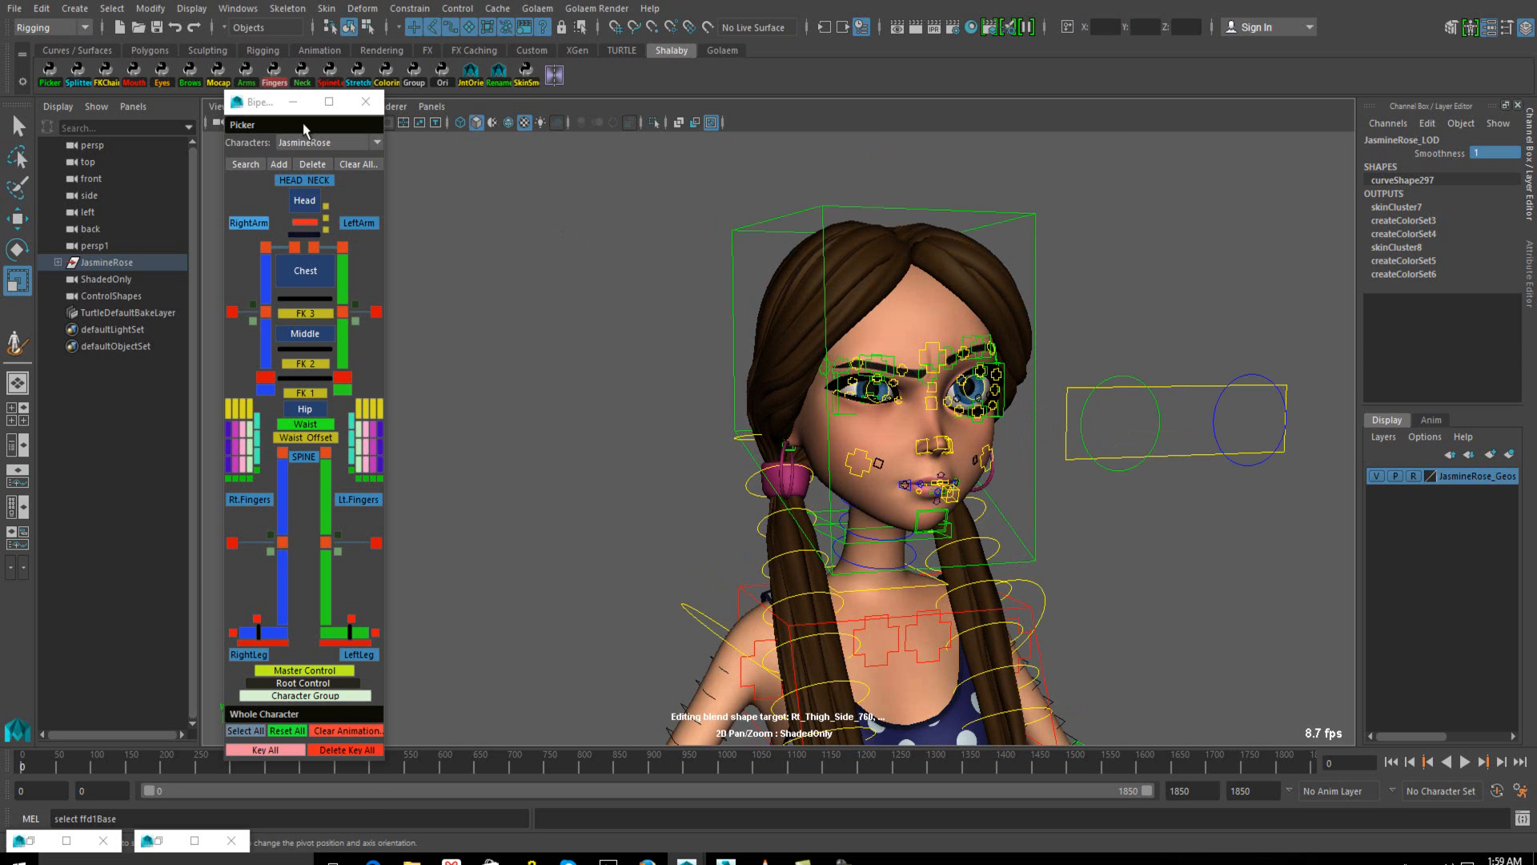
left_click_drag(270, 107, 262, 167)
middle_click_drag(729, 379, 714, 414, "alt")
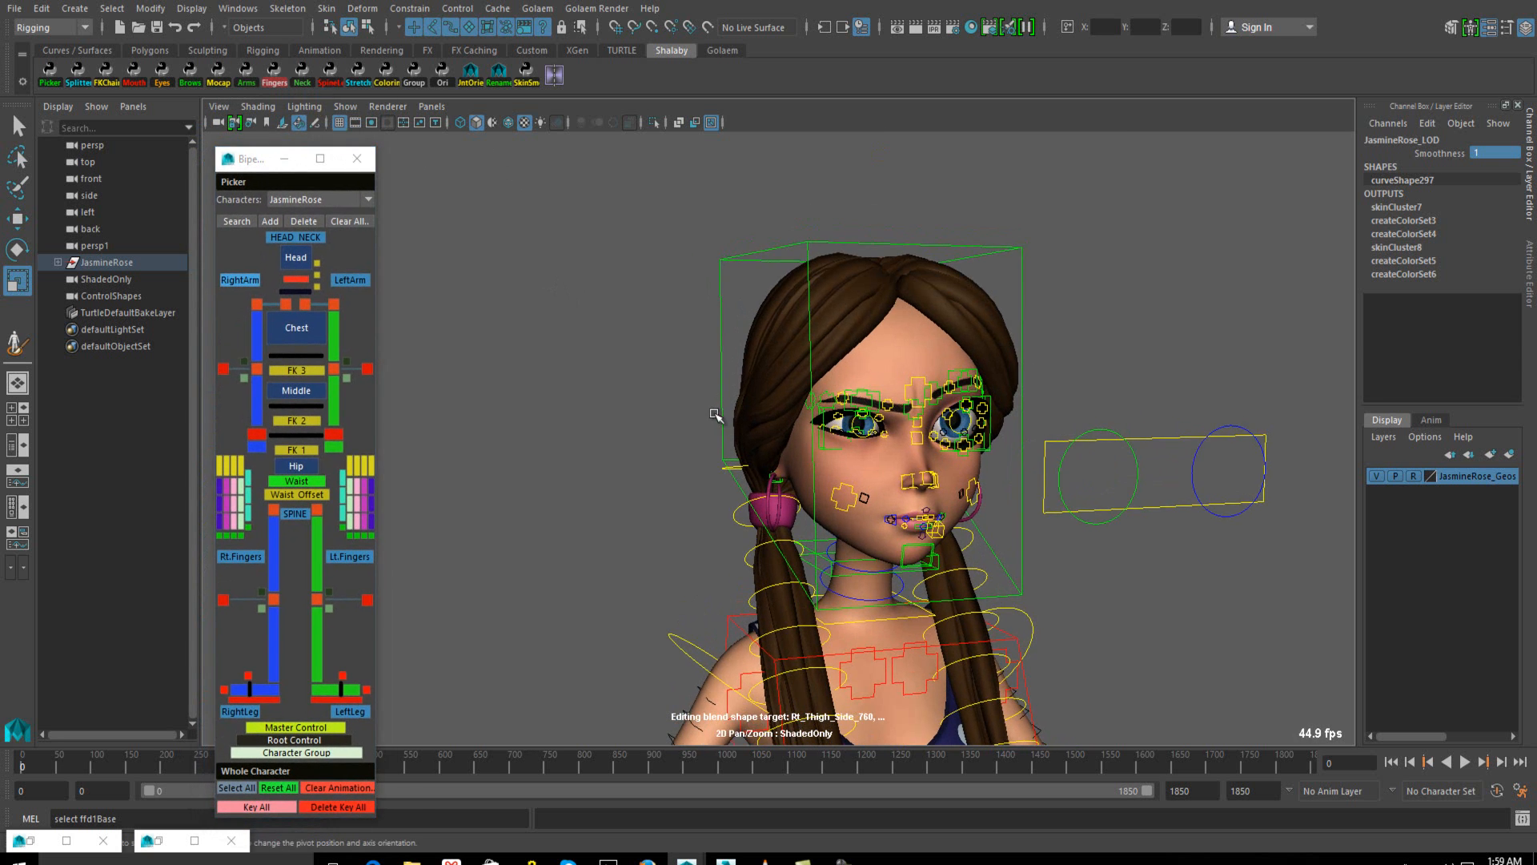
left_click(842, 858)
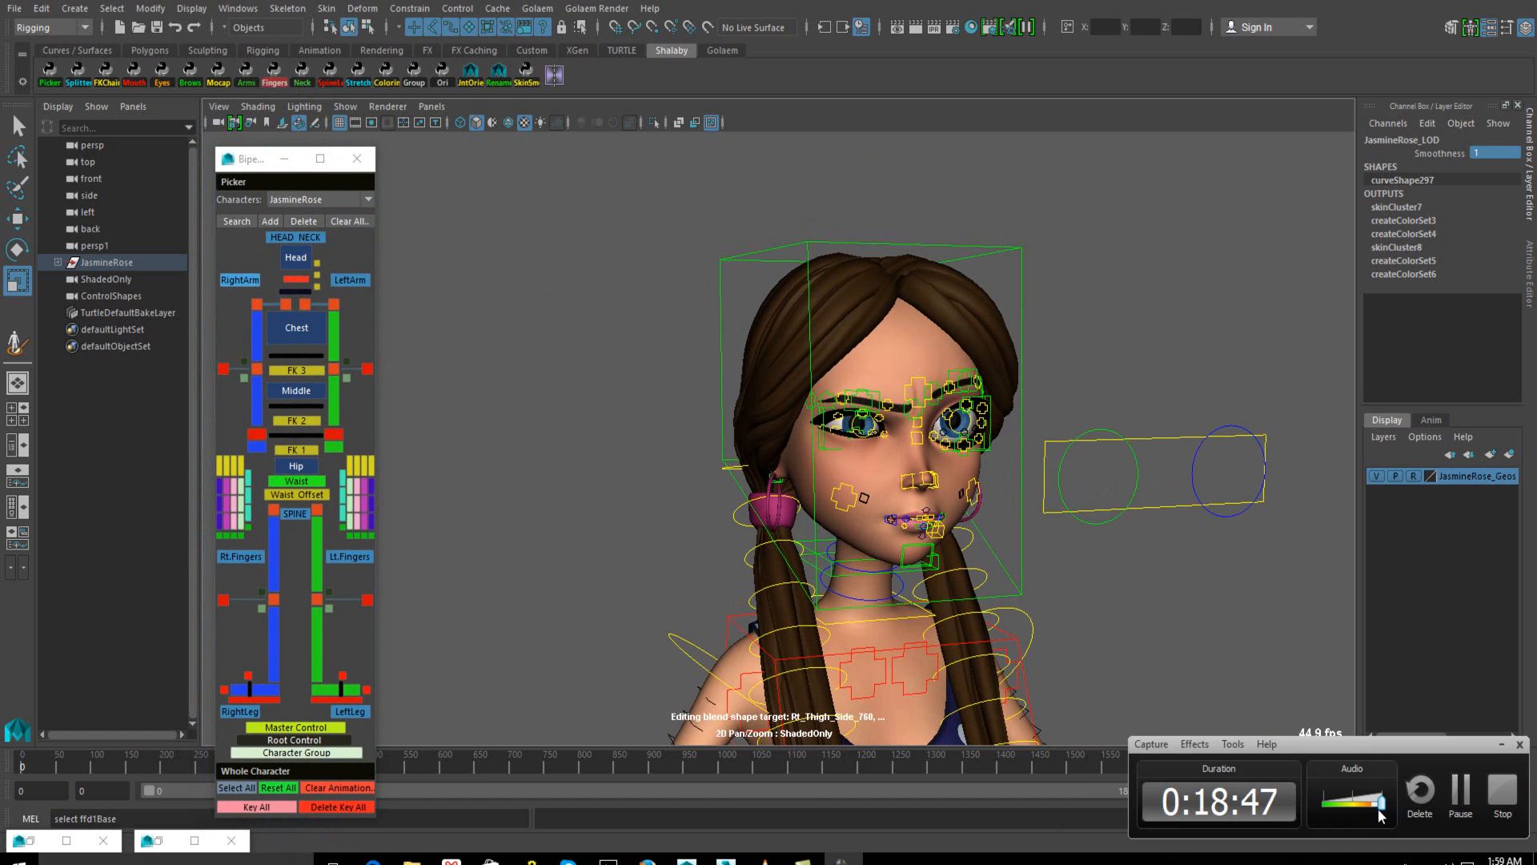